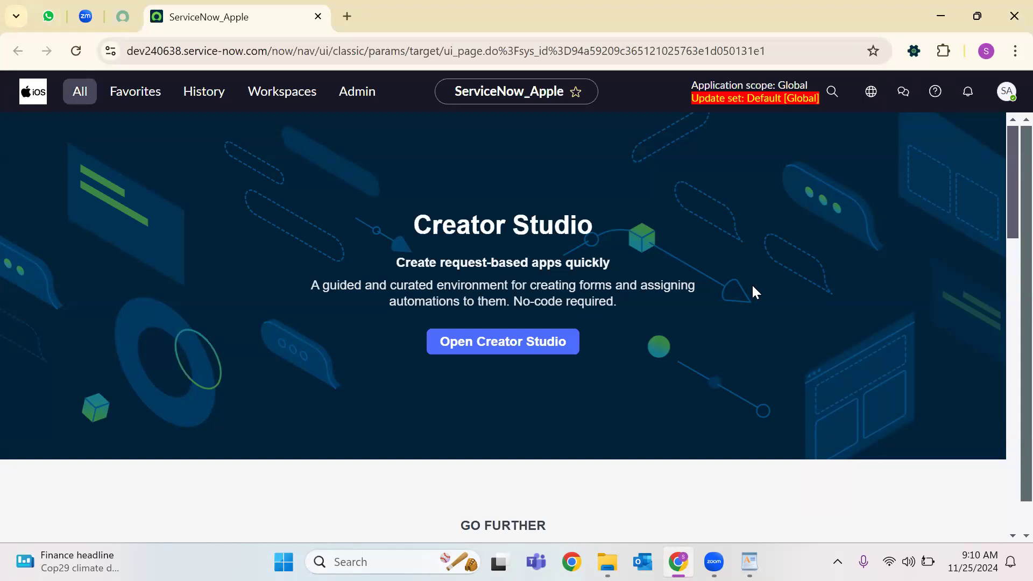
Open the All navigator, filter it for 'incident', then clear the filter so every module shows.
{"action": "scroll", "coordinate": [594, 295], "scroll_direction": "down", "scroll_amount": 10}
{"action": "scroll", "coordinate": [602, 294], "scroll_direction": "up", "scroll_amount": 10}
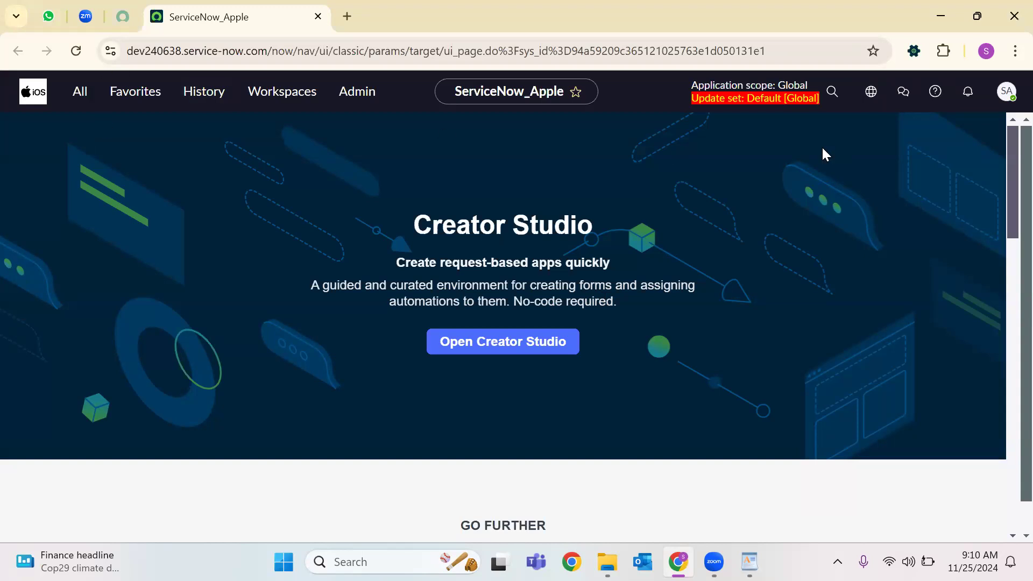
{"action": "left_click", "coordinate": [73, 104]}
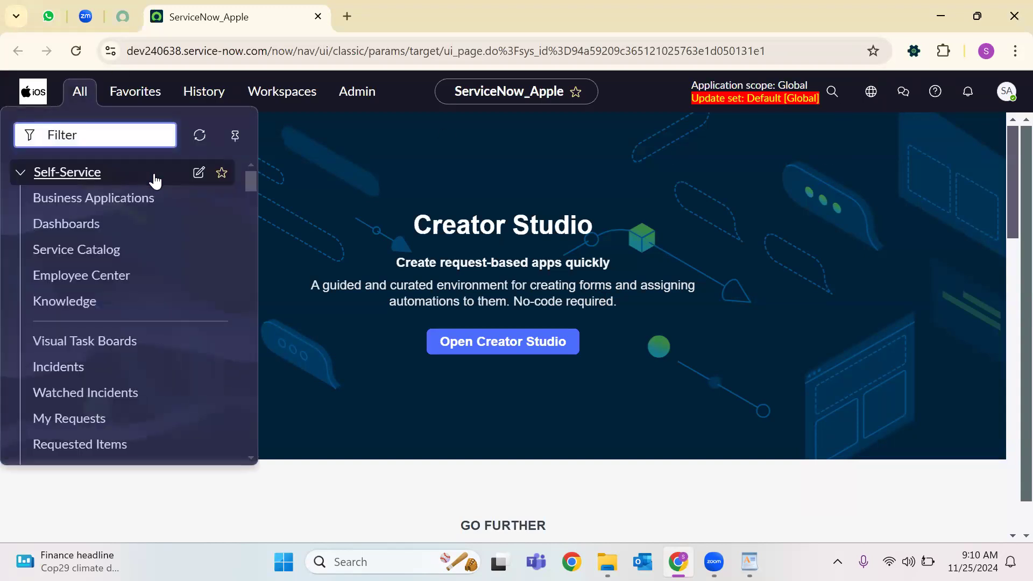
{"action": "type", "text": "incident"}
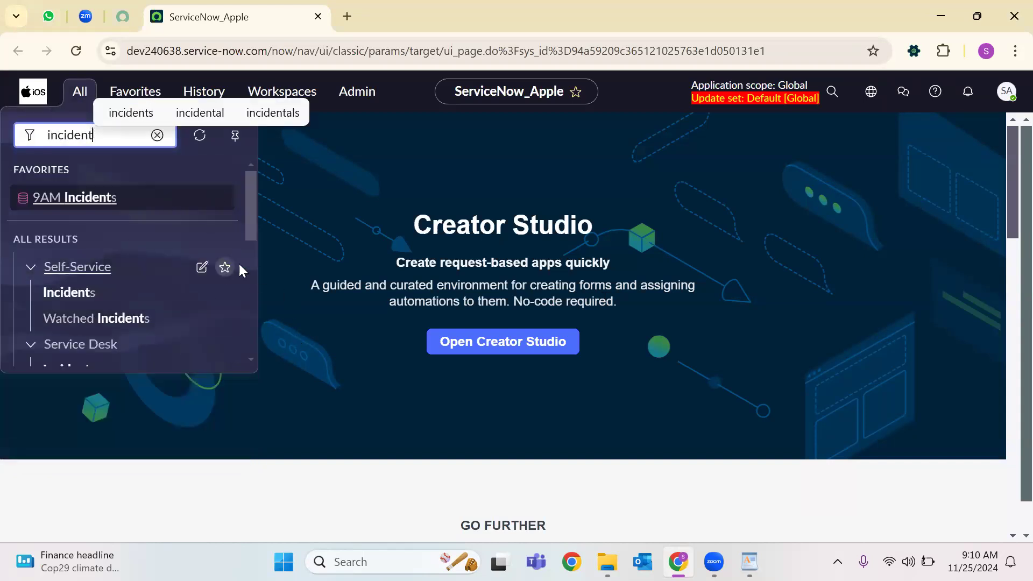
{"action": "scroll", "coordinate": [123, 329], "scroll_direction": "down", "scroll_amount": 5}
{"action": "scroll", "coordinate": [132, 328], "scroll_direction": "up", "scroll_amount": 5}
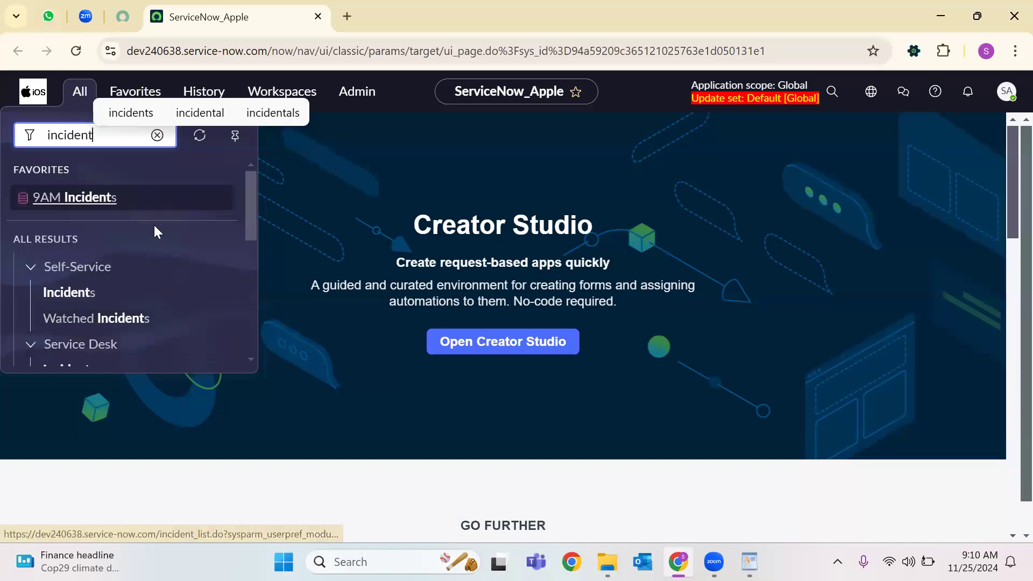
{"action": "type", "text": "."}
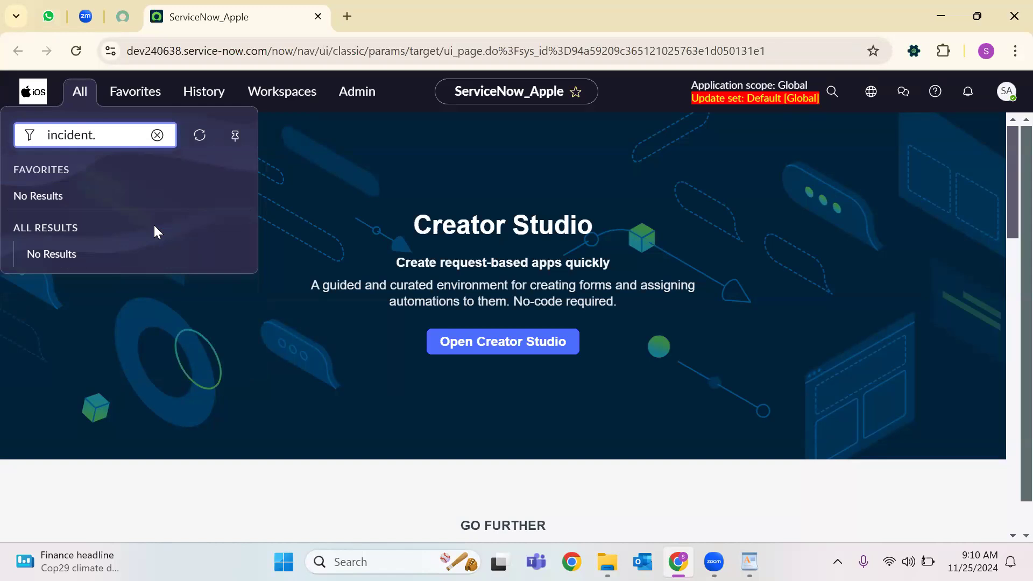
{"action": "key", "text": "BackSpace"}
{"action": "key", "text": "BackSpace"}
{"action": "key", "text": "BackSpace"}
{"action": "key", "text": "BackSpace"}
{"action": "key", "text": "BackSpace"}
{"action": "key", "text": "BackSpace"}
{"action": "key", "text": "BackSpace"}
{"action": "key", "text": "BackSpace"}
{"action": "key", "text": "BackSpace"}
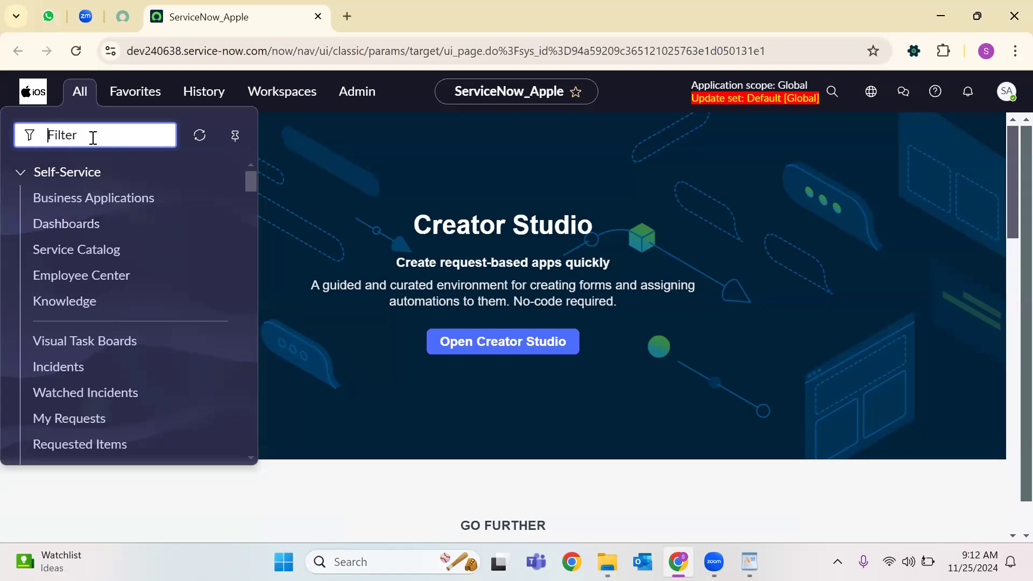
Filter the navigator for 'data source' and open System Import Sets > Administration > Data Sources in a new tab.
{"action": "type", "text": "data"}
{"action": "key", "text": "BackSpace"}
{"action": "key", "text": "BackSpace"}
{"action": "key", "text": "BackSpace"}
{"action": "key", "text": "BackSpace"}
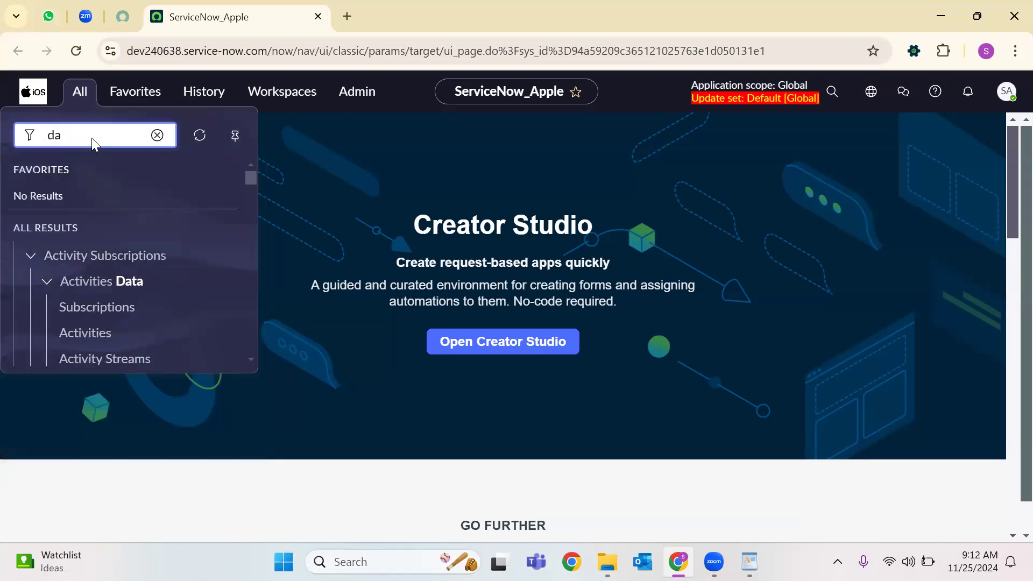
{"action": "type", "text": "da"}
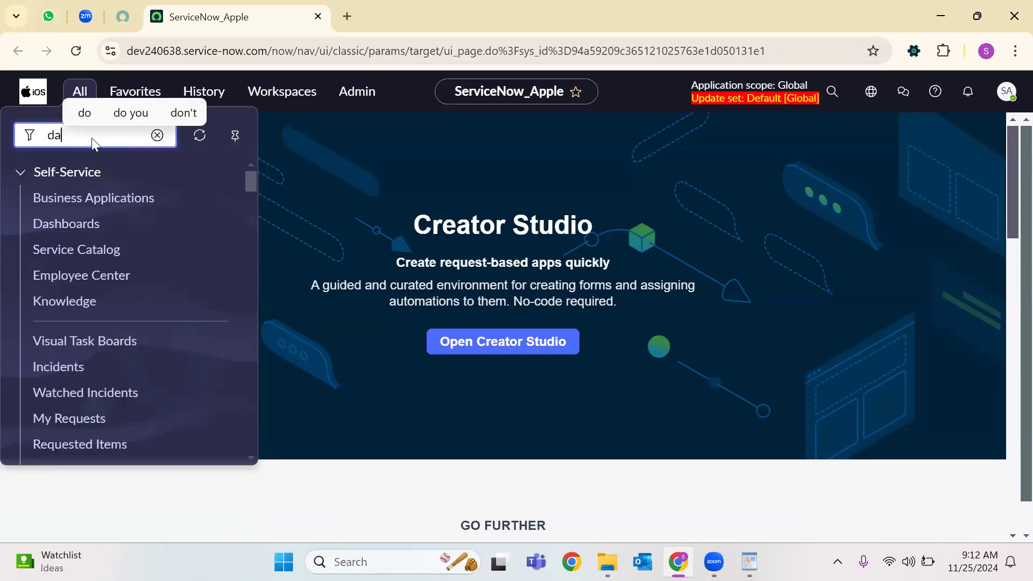
{"action": "type", "text": "ta"}
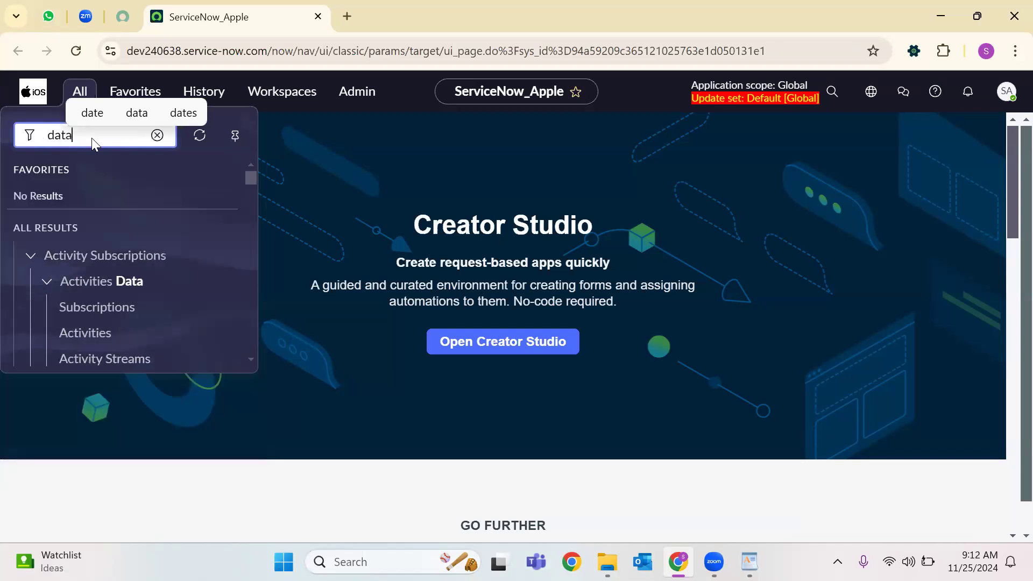
{"action": "type", "text": " source"}
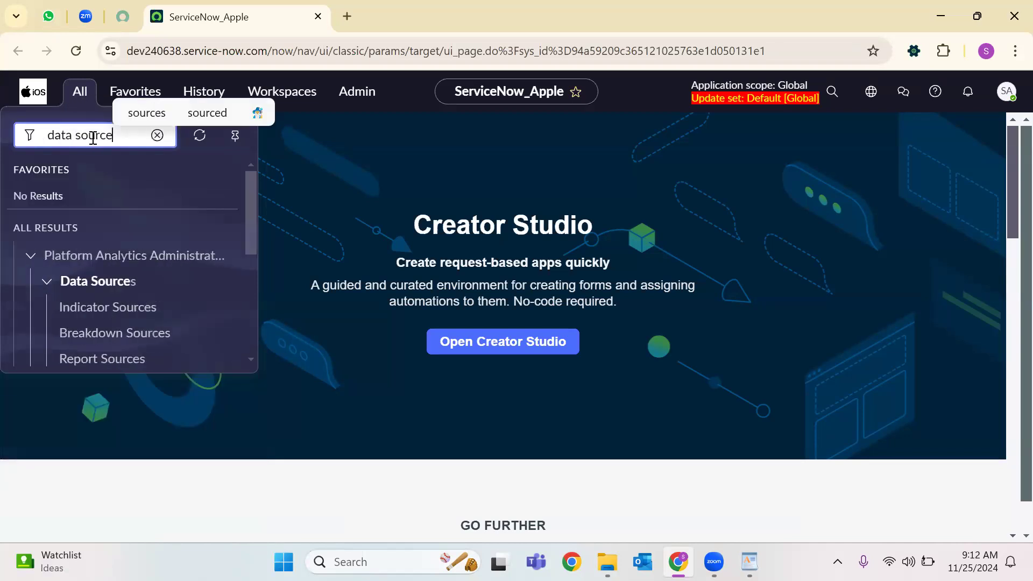
{"action": "scroll", "coordinate": [92, 328], "scroll_direction": "down", "scroll_amount": 4}
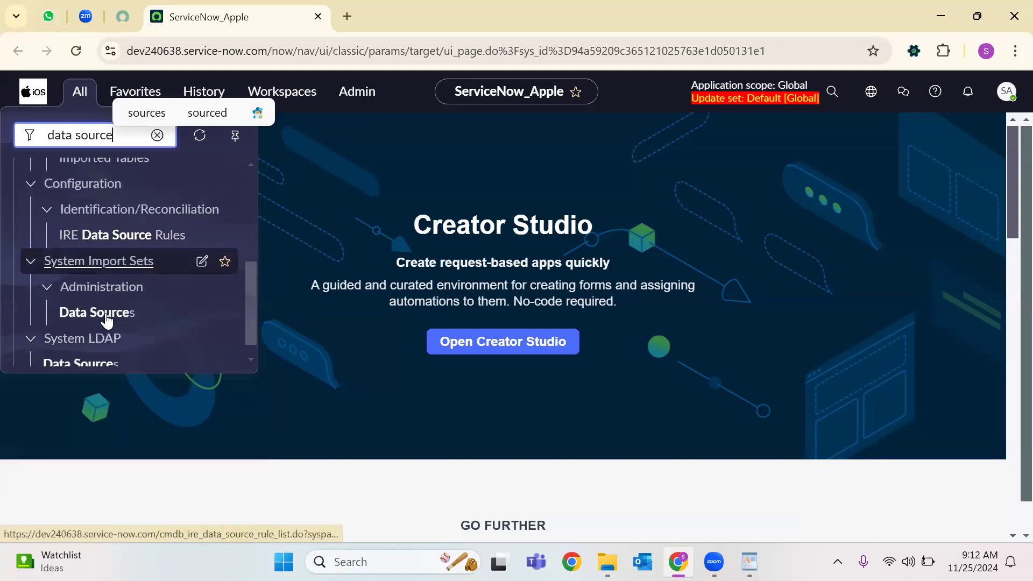
{"action": "scroll", "coordinate": [97, 329], "scroll_direction": "down", "scroll_amount": 1}
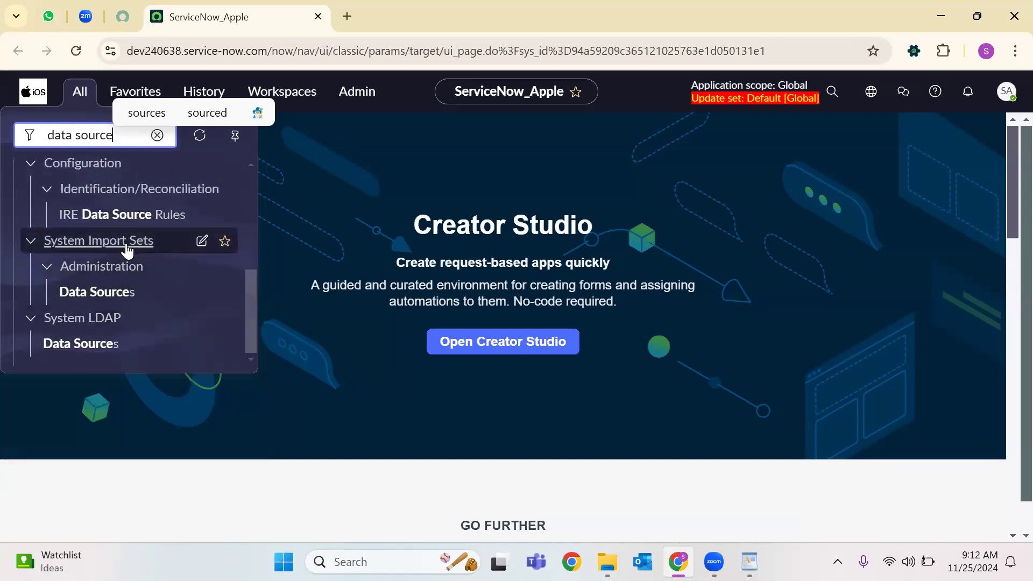
{"action": "right_click", "coordinate": [98, 297]}
{"action": "left_click", "coordinate": [194, 317]}
{"action": "left_click", "coordinate": [446, 8]}
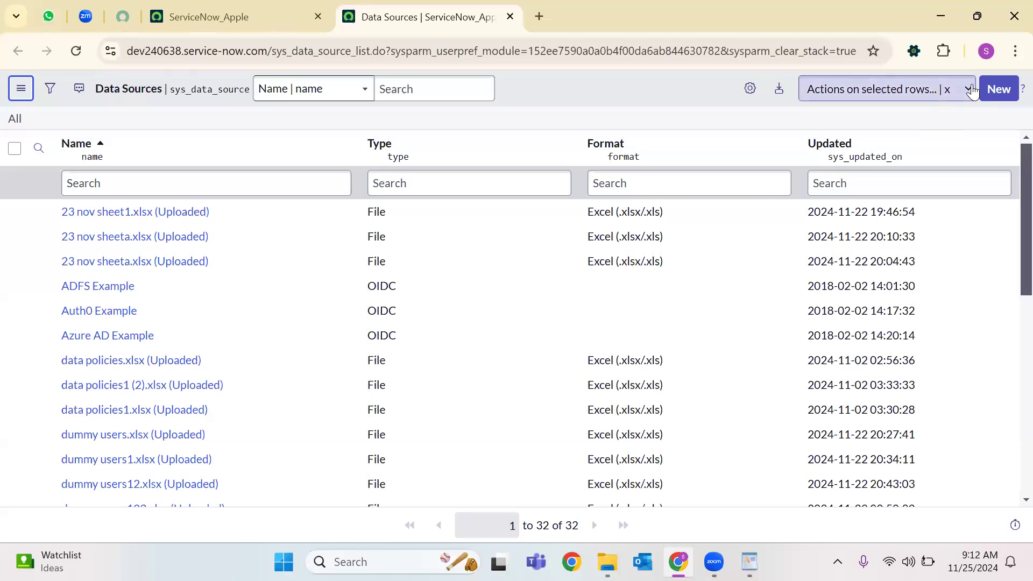
In the WordPad ITSM notes, highlight the Data Source definition and the Types list.
{"action": "key", "text": "alt+Tab"}
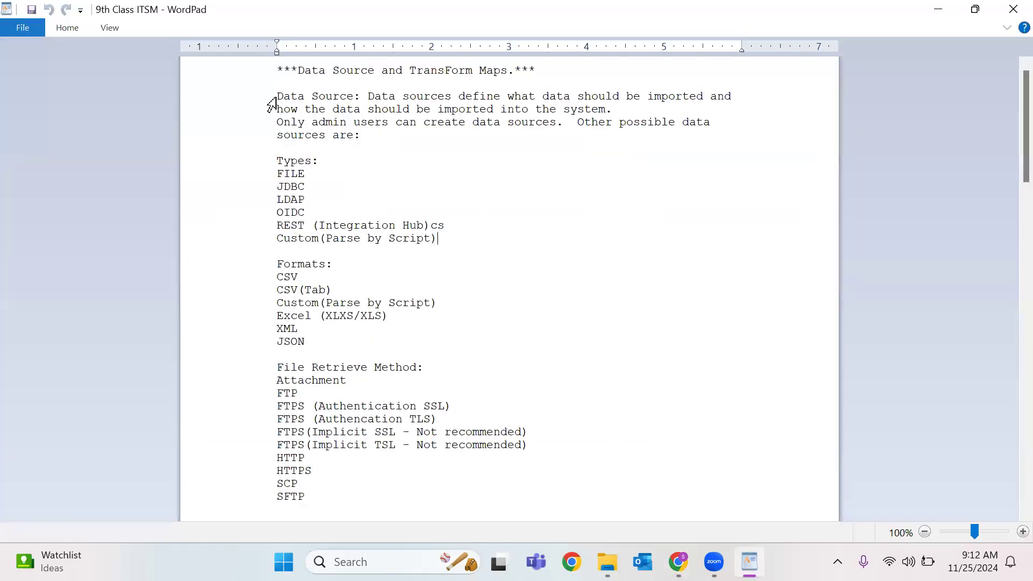
{"action": "left_click_drag", "start_coordinate": [278, 97], "coordinate": [408, 267]}
{"action": "left_click", "coordinate": [596, 198]}
{"action": "left_click", "coordinate": [690, 96]}
{"action": "left_click_drag", "start_coordinate": [643, 108], "coordinate": [164, 92]}
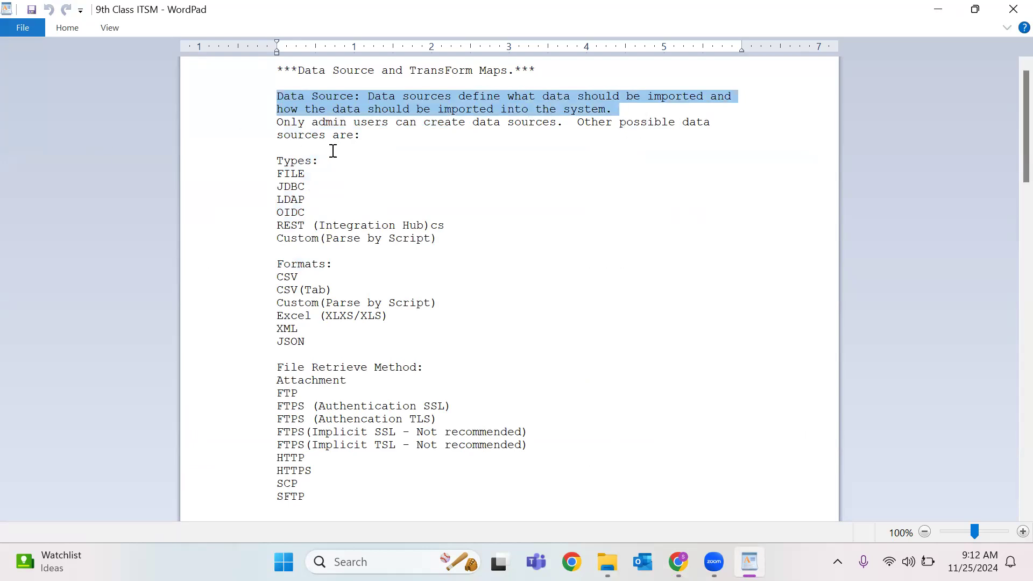
{"action": "left_click", "coordinate": [300, 171]}
{"action": "left_click_drag", "start_coordinate": [279, 162], "coordinate": [478, 264]}
{"action": "left_click", "coordinate": [548, 266]}
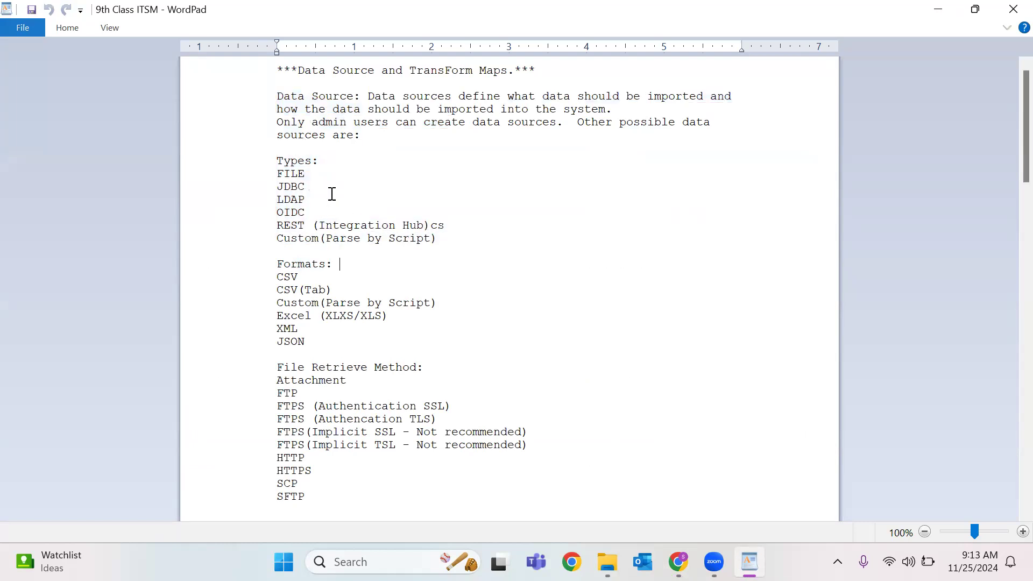
{"action": "double_click", "coordinate": [296, 174]}
{"action": "double_click", "coordinate": [289, 190]}
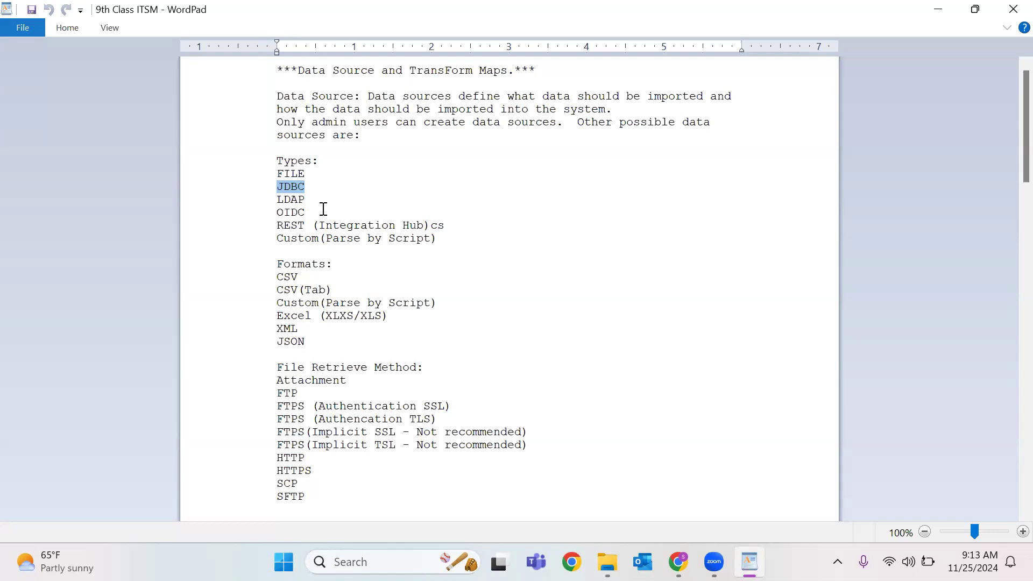
{"action": "double_click", "coordinate": [293, 188]}
{"action": "double_click", "coordinate": [297, 200]}
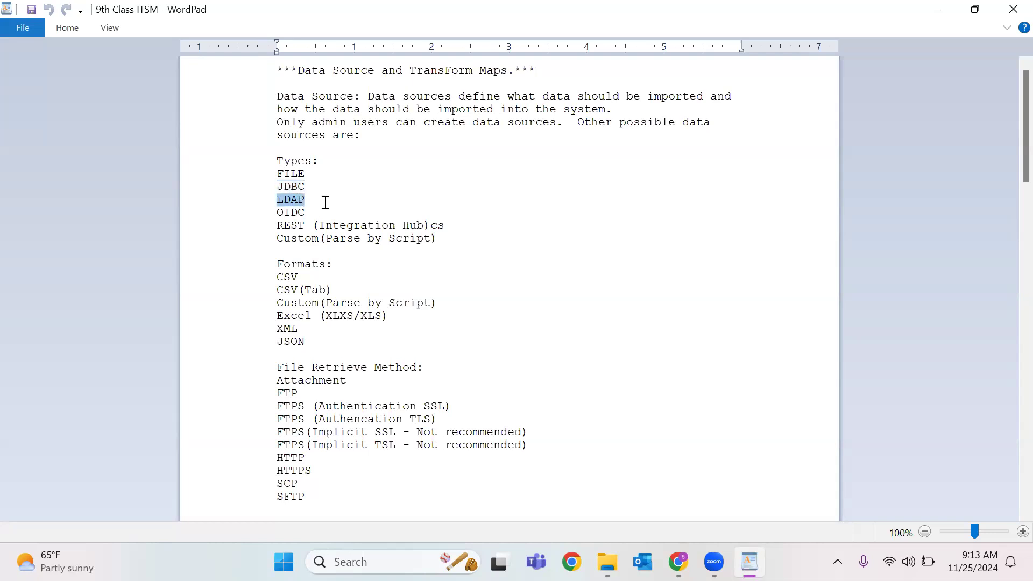
{"action": "double_click", "coordinate": [291, 214]}
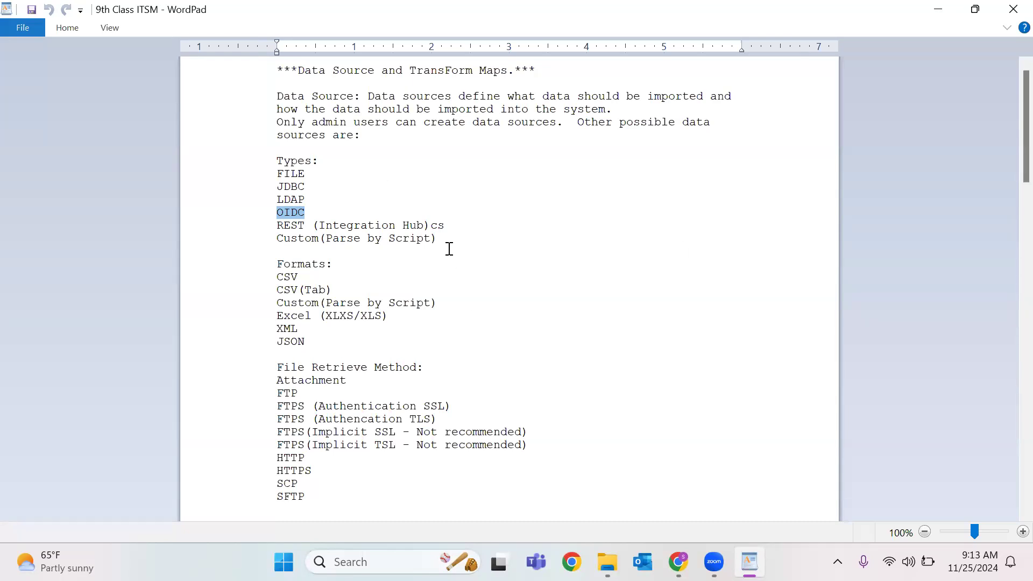
{"action": "double_click", "coordinate": [294, 226]}
{"action": "double_click", "coordinate": [293, 173]}
{"action": "double_click", "coordinate": [291, 187]}
{"action": "double_click", "coordinate": [292, 200]}
{"action": "double_click", "coordinate": [291, 186]}
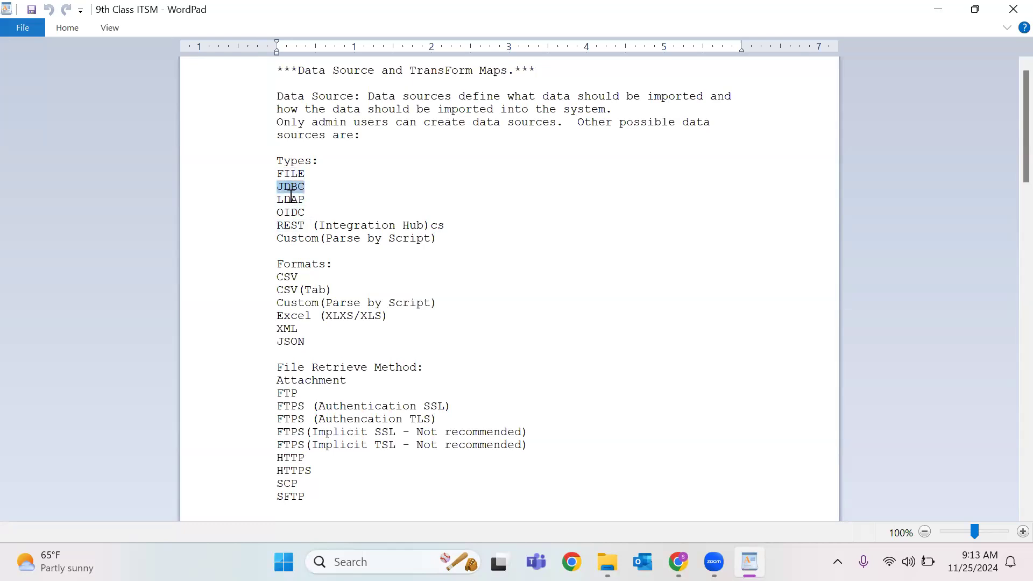
{"action": "double_click", "coordinate": [291, 201]}
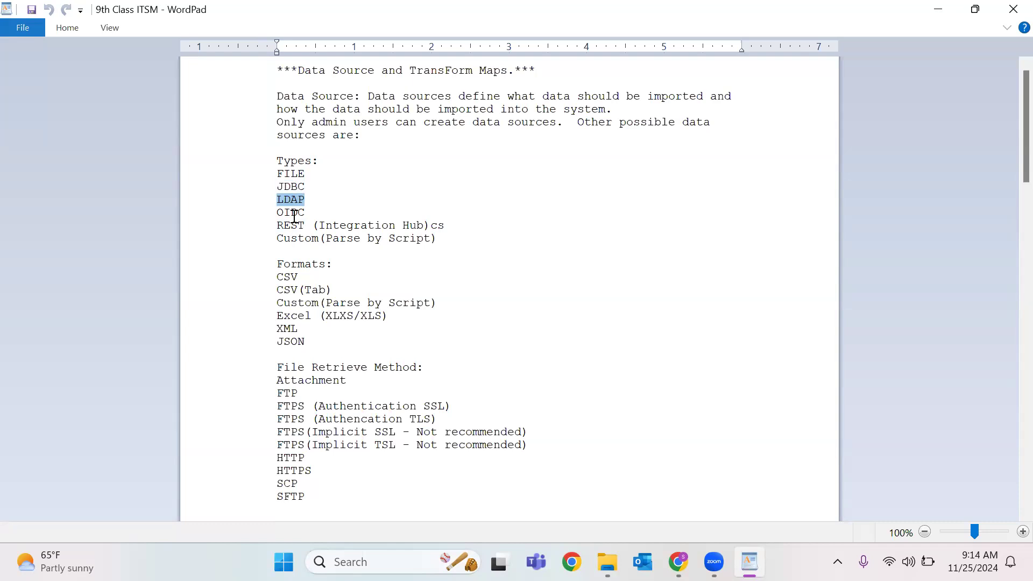
{"action": "double_click", "coordinate": [294, 214]}
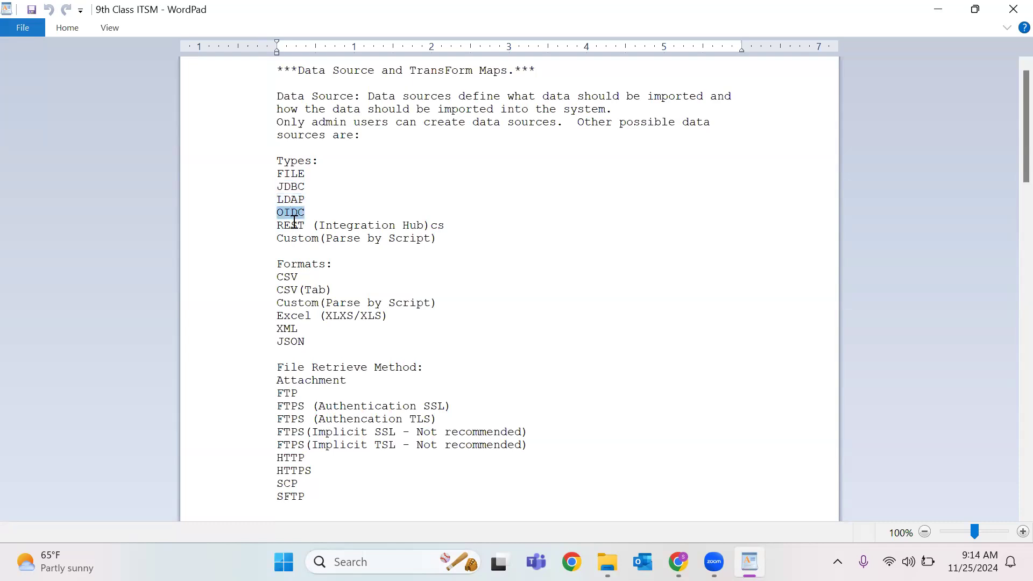
{"action": "double_click", "coordinate": [292, 226]}
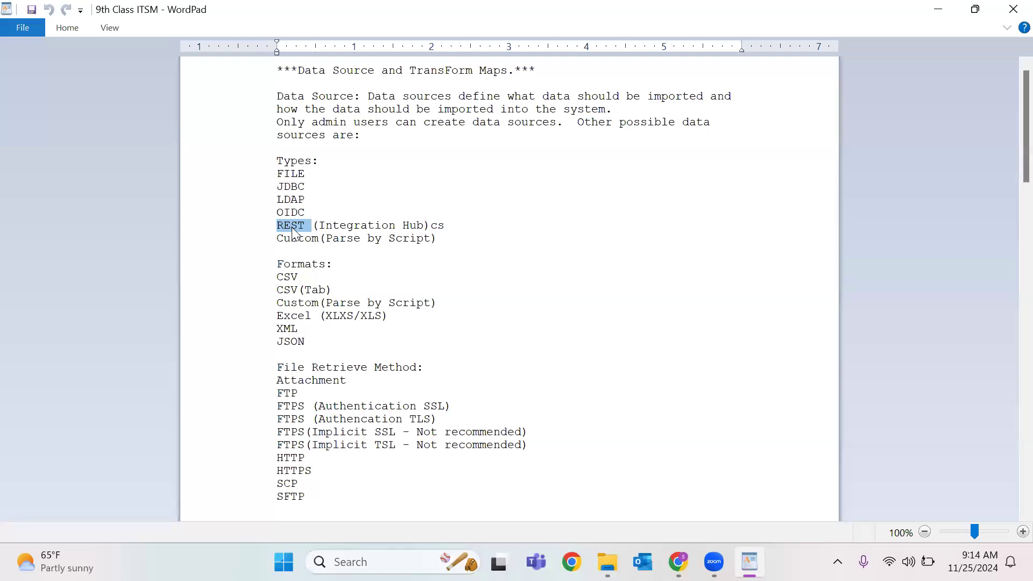
{"action": "double_click", "coordinate": [292, 340]}
{"action": "double_click", "coordinate": [289, 331]}
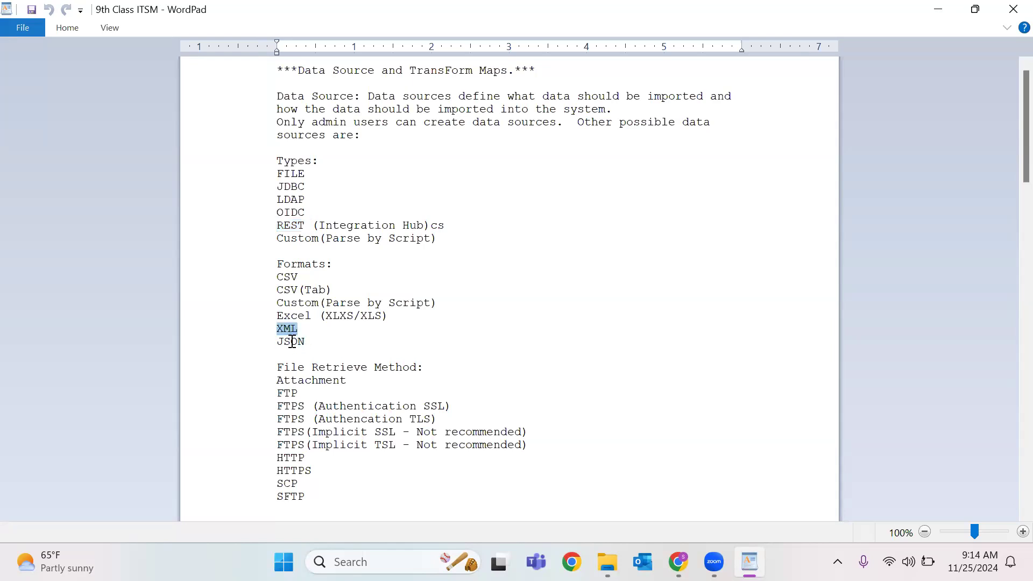
{"action": "double_click", "coordinate": [291, 341]}
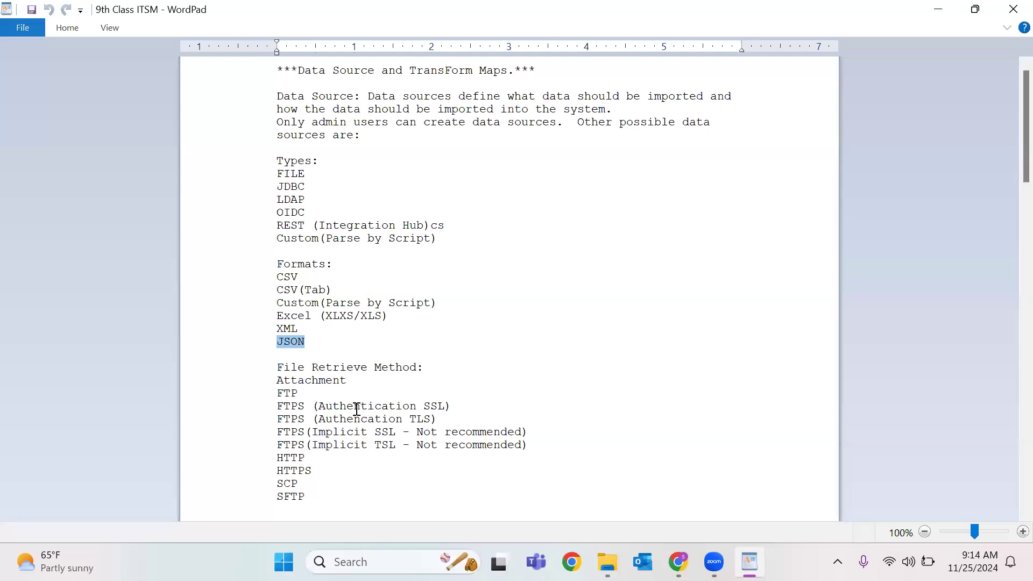
{"action": "double_click", "coordinate": [300, 226]}
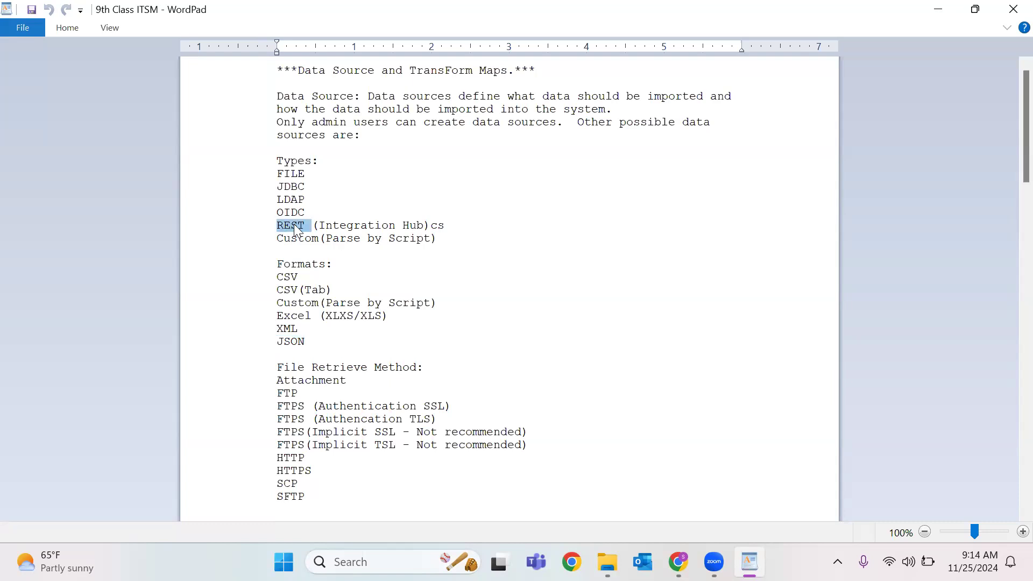
{"action": "left_click", "coordinate": [378, 214]}
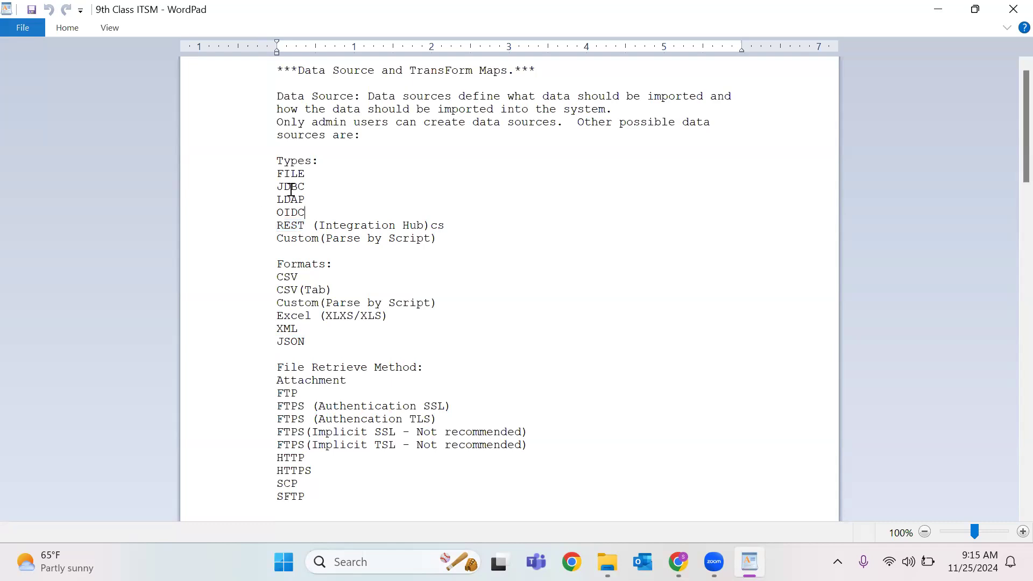
{"action": "left_click_drag", "start_coordinate": [278, 189], "coordinate": [319, 214]}
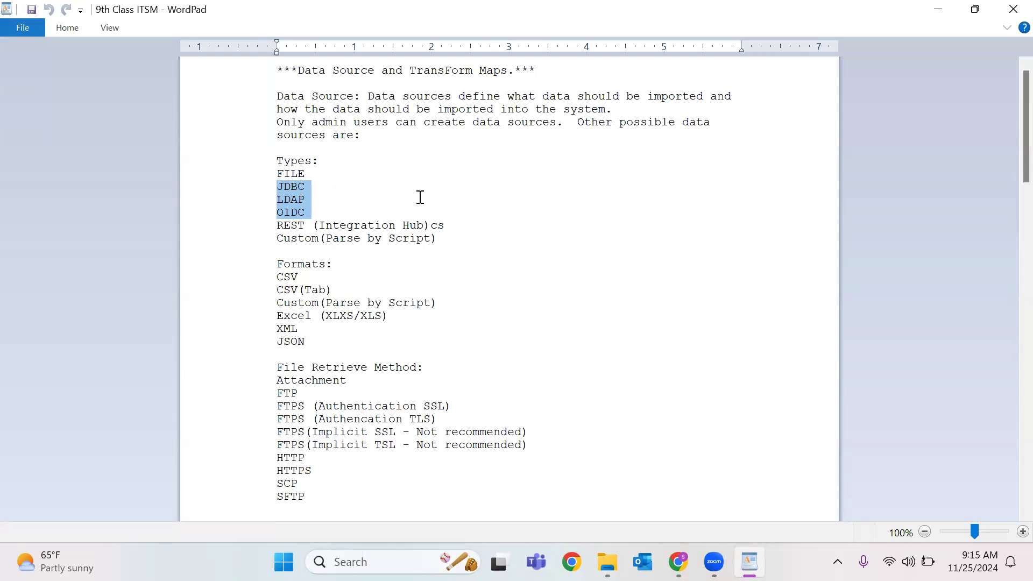
{"action": "left_click", "coordinate": [315, 258]}
{"action": "triple_click", "coordinate": [310, 239]}
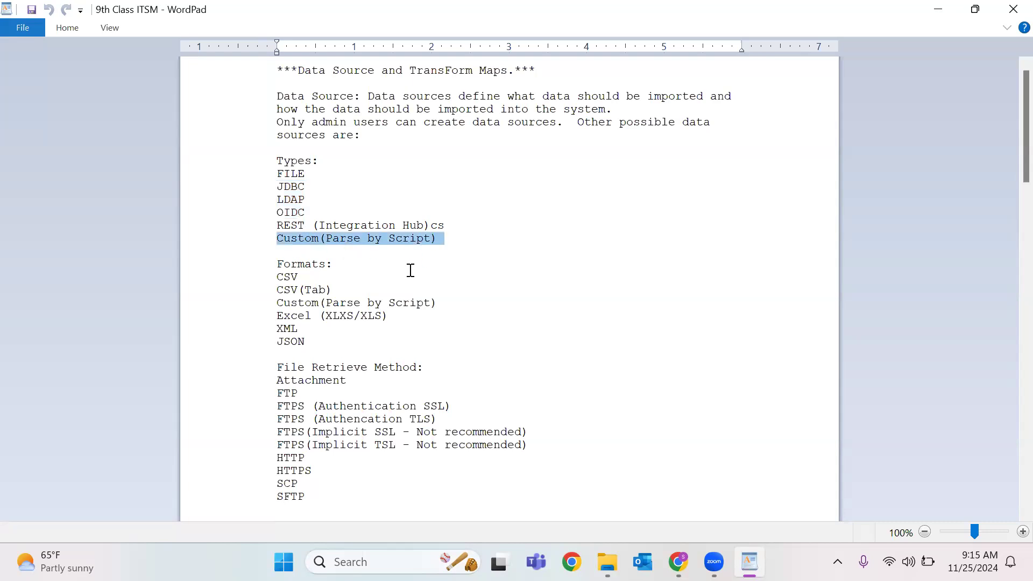
{"action": "left_click", "coordinate": [439, 242]}
{"action": "double_click", "coordinate": [294, 278]}
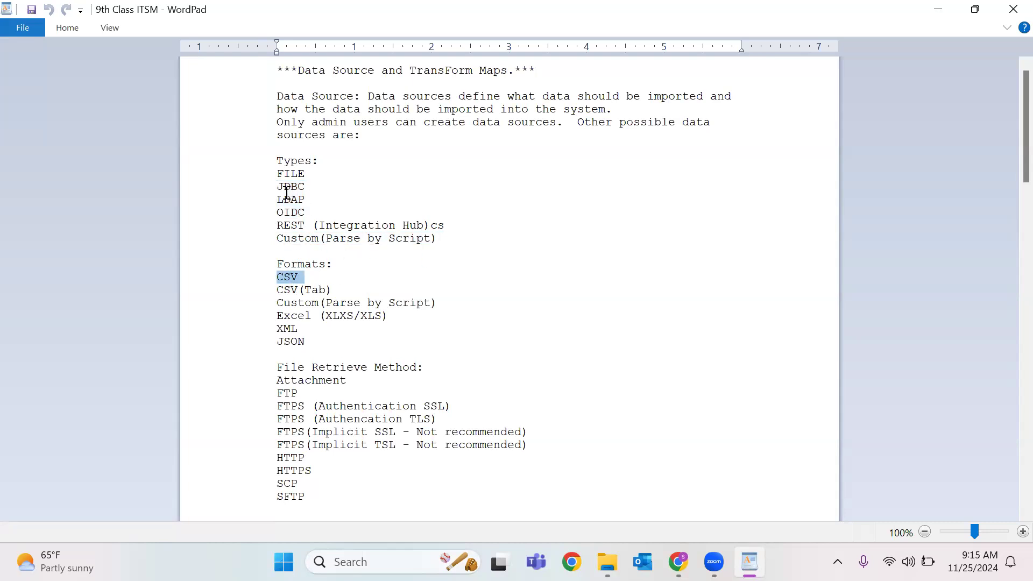
{"action": "left_click_drag", "start_coordinate": [312, 191], "coordinate": [532, 229]}
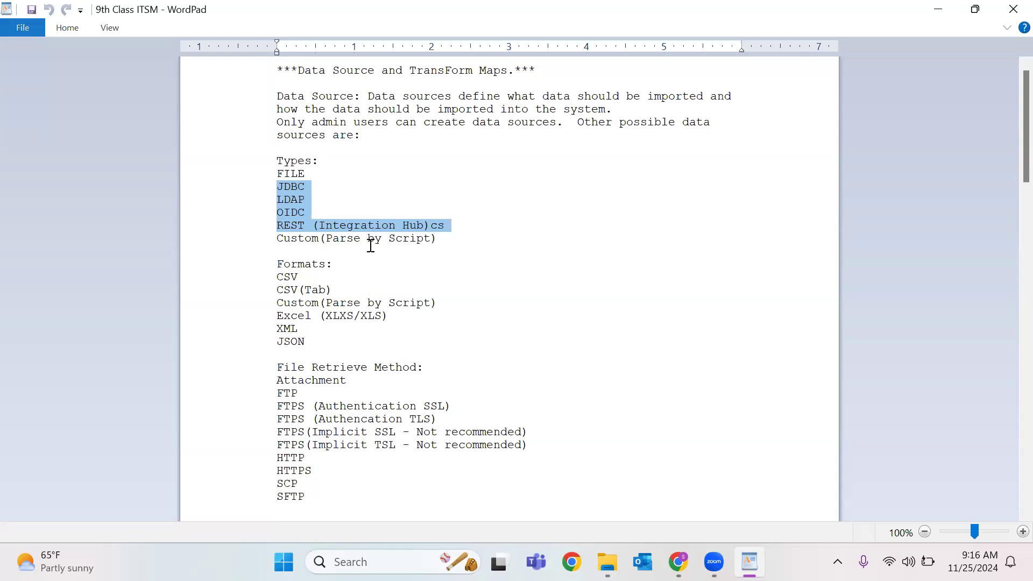
{"action": "left_click", "coordinate": [297, 264]}
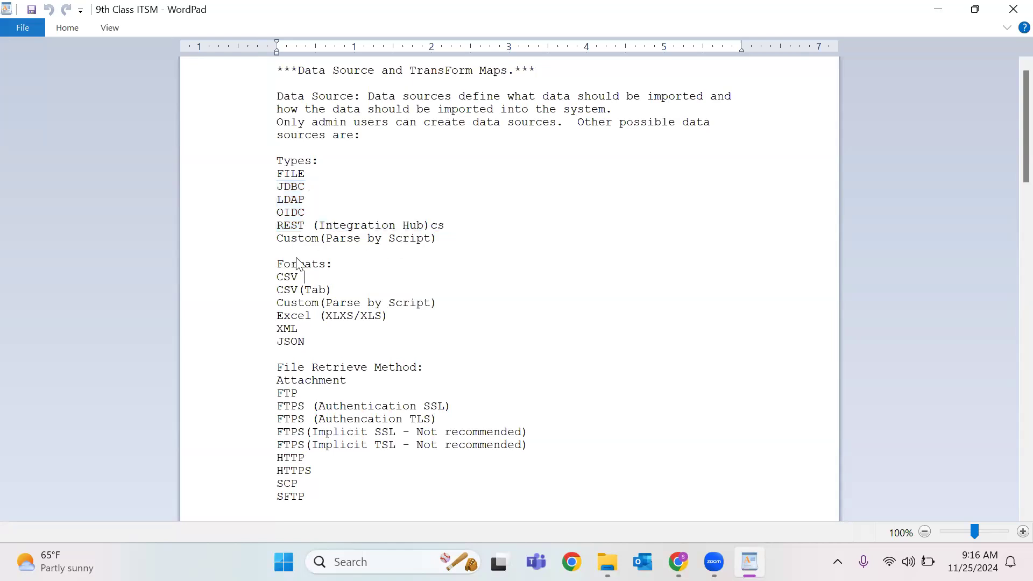
{"action": "double_click", "coordinate": [296, 277]}
{"action": "left_click", "coordinate": [300, 290]}
{"action": "double_click", "coordinate": [293, 278]}
{"action": "double_click", "coordinate": [291, 291]}
{"action": "double_click", "coordinate": [317, 291]}
{"action": "left_click", "coordinate": [314, 291]}
{"action": "double_click", "coordinate": [309, 302]}
{"action": "left_click_drag", "start_coordinate": [462, 302], "coordinate": [268, 260]}
{"action": "left_click", "coordinate": [301, 316]}
{"action": "double_click", "coordinate": [302, 316]}
{"action": "double_click", "coordinate": [341, 318]}
{"action": "double_click", "coordinate": [364, 318]}
{"action": "double_click", "coordinate": [293, 329]}
Minimize WordPad and show the Data Sources list as XML from the Type column header menu.
{"action": "left_click", "coordinate": [937, 19]}
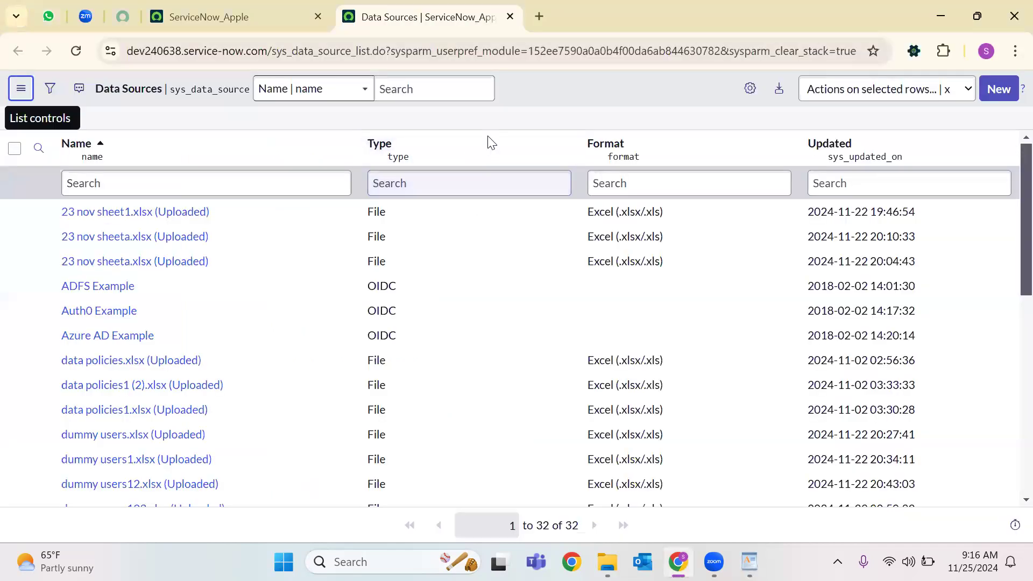
{"action": "right_click", "coordinate": [520, 141]}
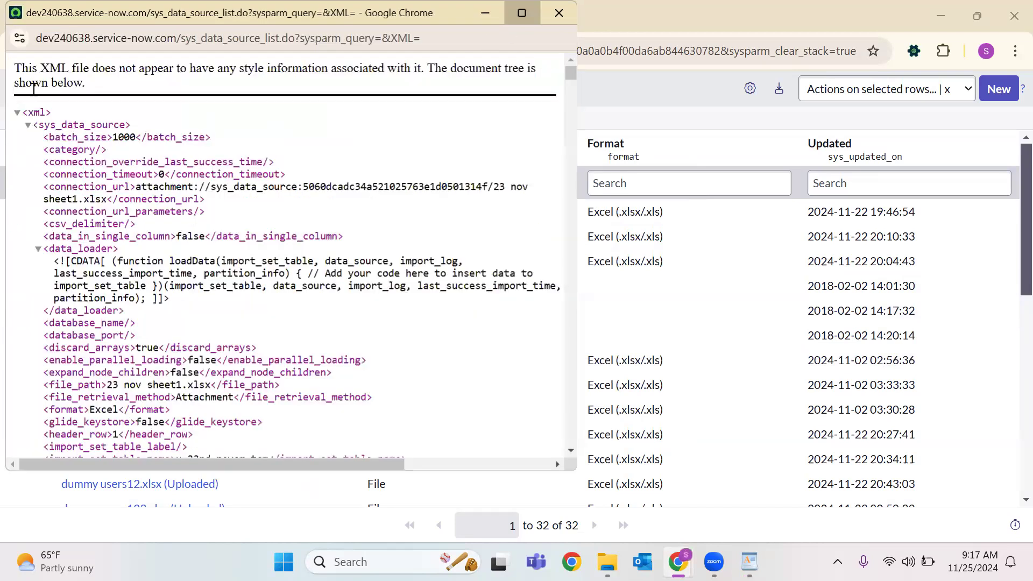
Review the maximized XML (batch_size 1000, name '23 nov sheet1.xlsx'), close it, and return to ServiceNow_Apple.
{"action": "left_click", "coordinate": [522, 13]}
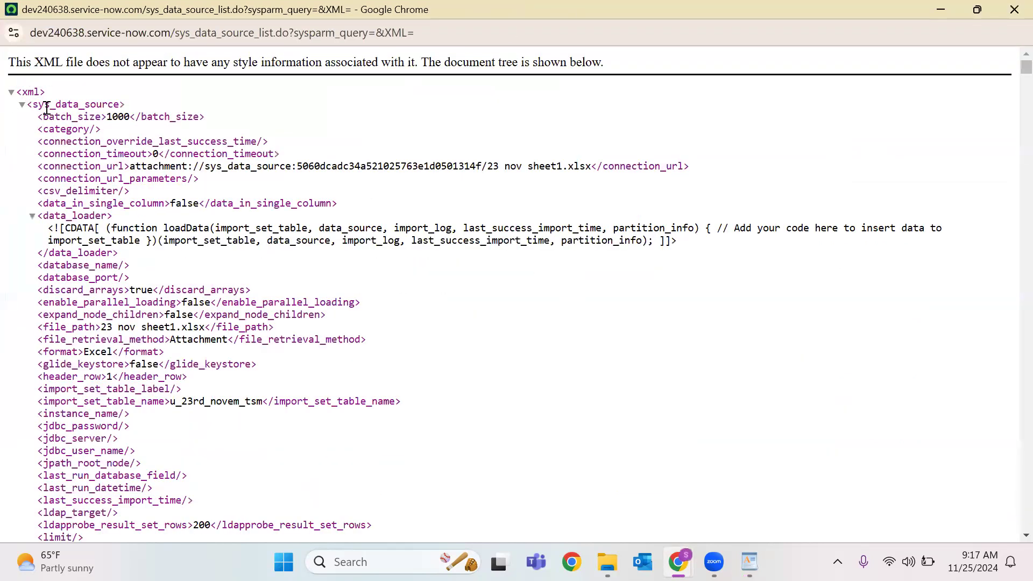
{"action": "double_click", "coordinate": [123, 119]}
{"action": "scroll", "coordinate": [105, 226], "scroll_direction": "down", "scroll_amount": 2}
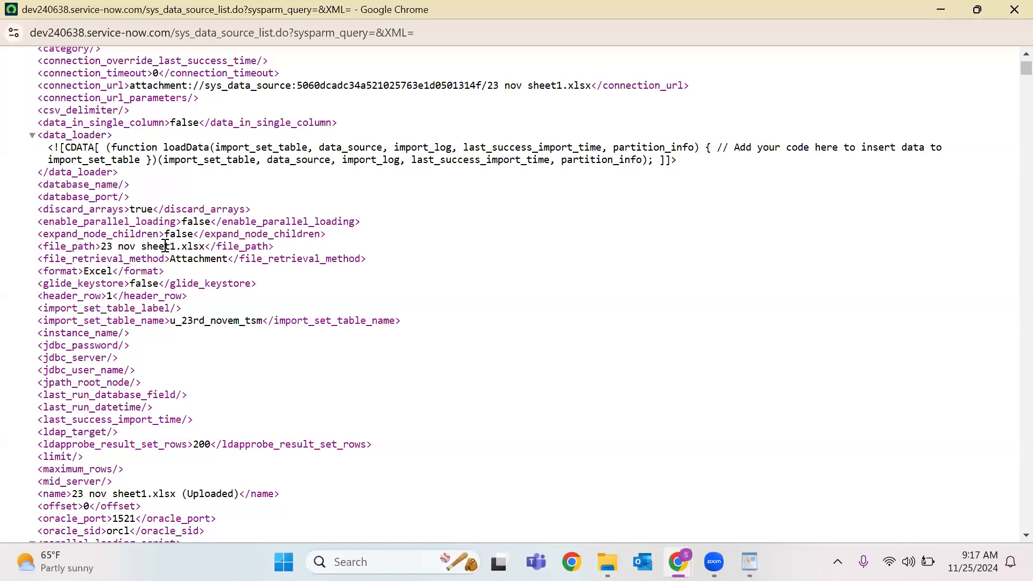
{"action": "scroll", "coordinate": [165, 246], "scroll_direction": "down", "scroll_amount": 9}
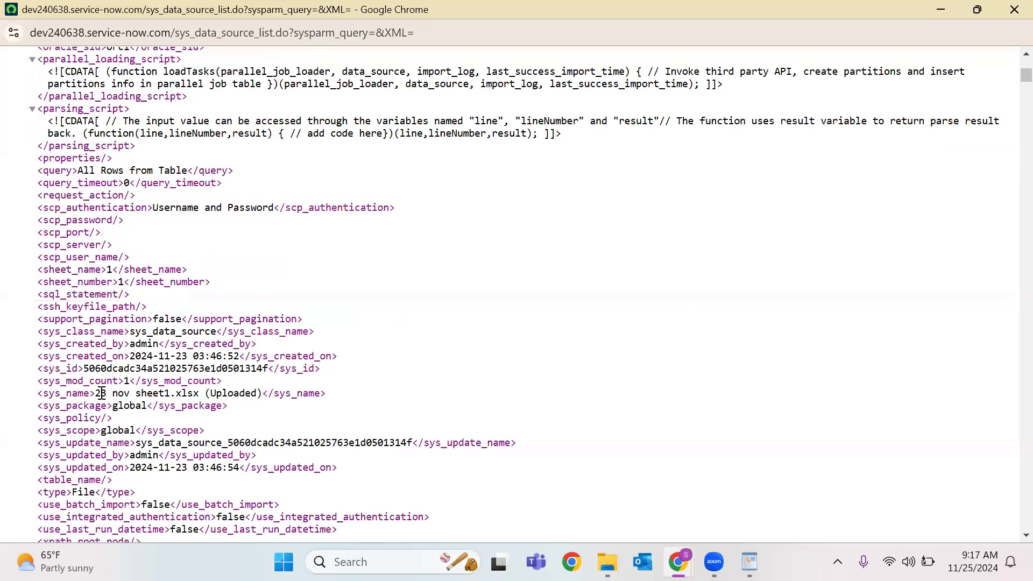
{"action": "left_click_drag", "start_coordinate": [98, 393], "coordinate": [205, 393]}
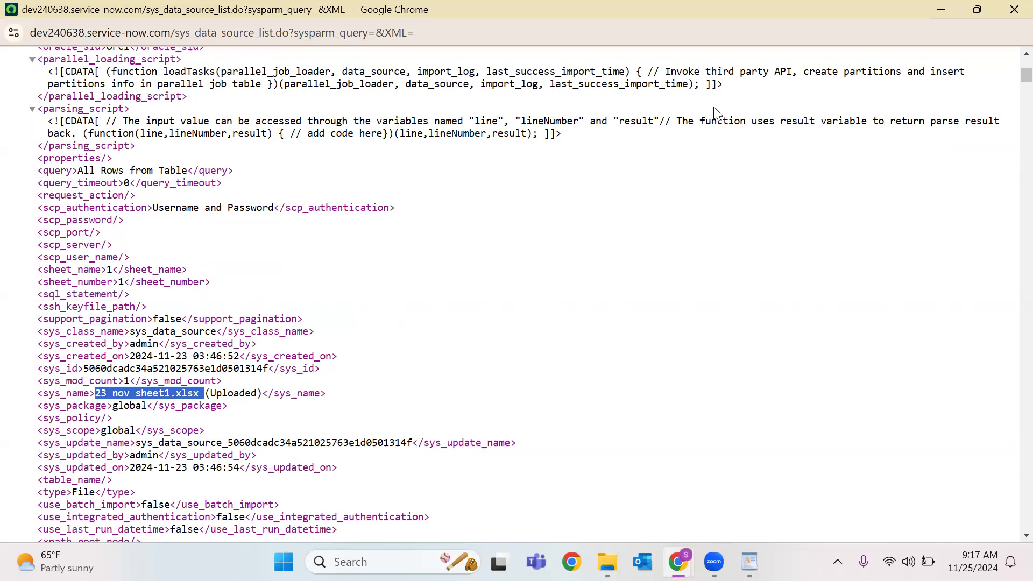
{"action": "left_click", "coordinate": [1012, 14]}
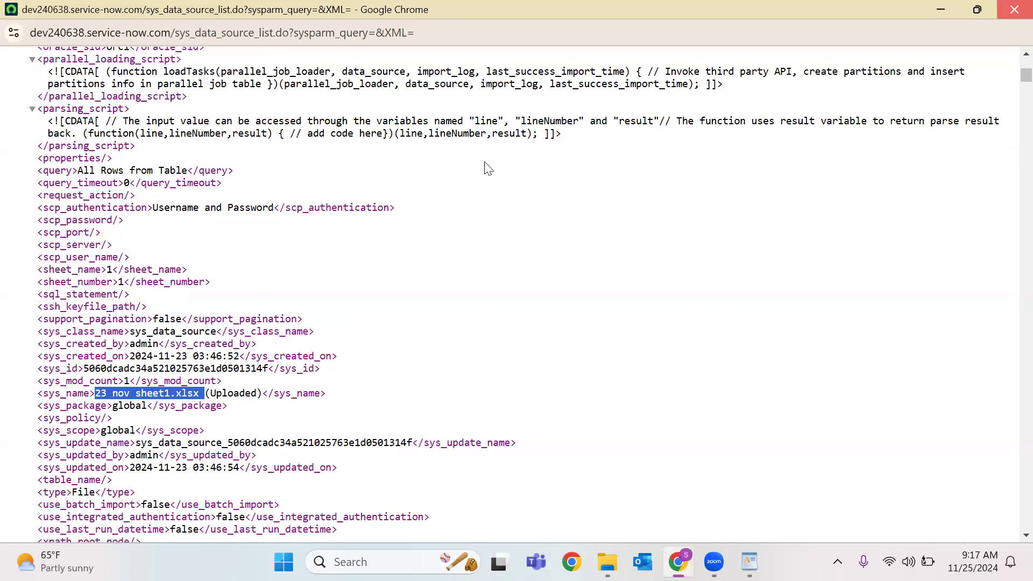
{"action": "left_click", "coordinate": [226, 11]}
Open the Users table by entering sys_user.LIST in the navigator filter.
{"action": "left_click", "coordinate": [79, 92]}
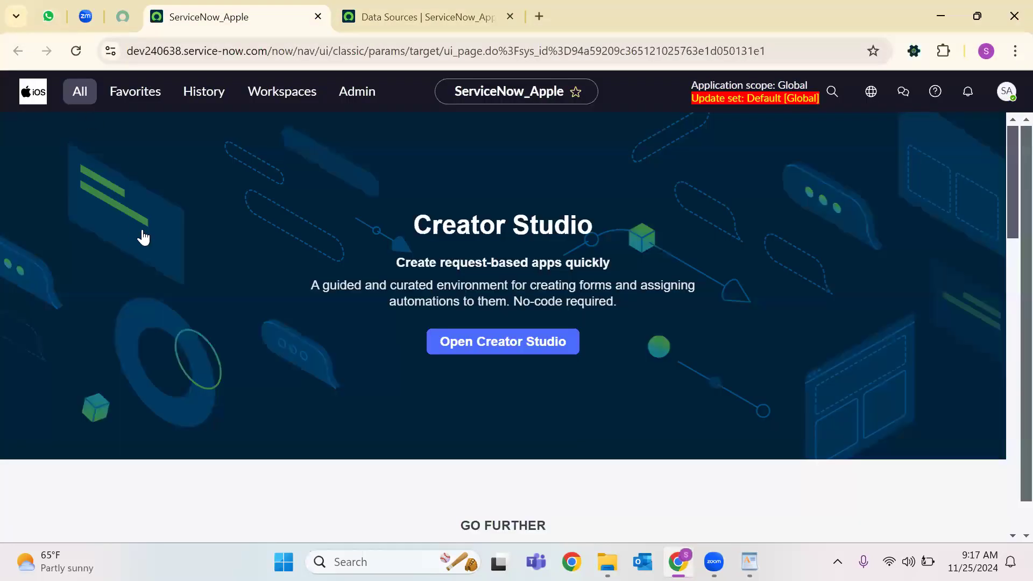
{"action": "type", "text": "sys"}
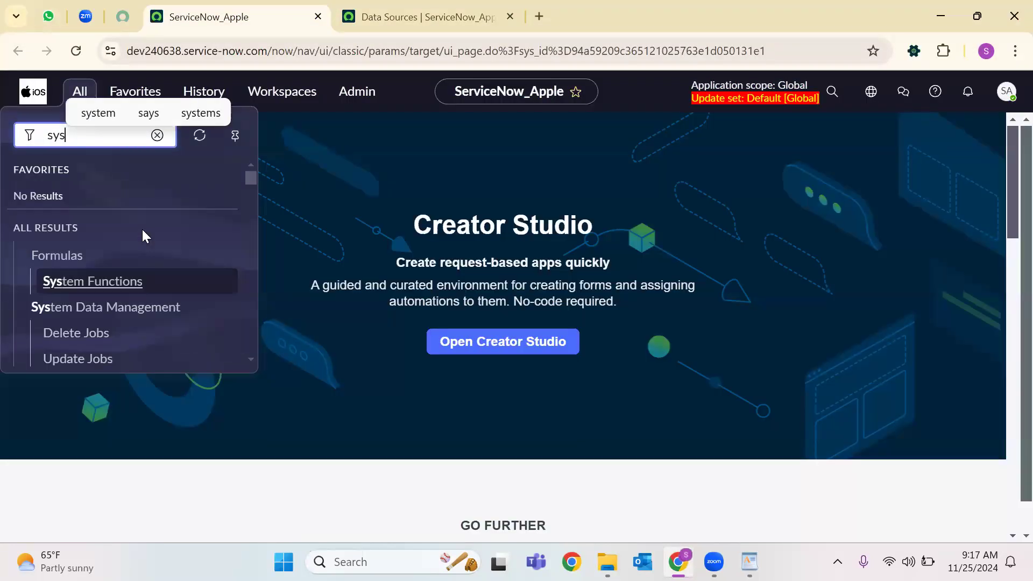
{"action": "type", "text": "_user.LIST"}
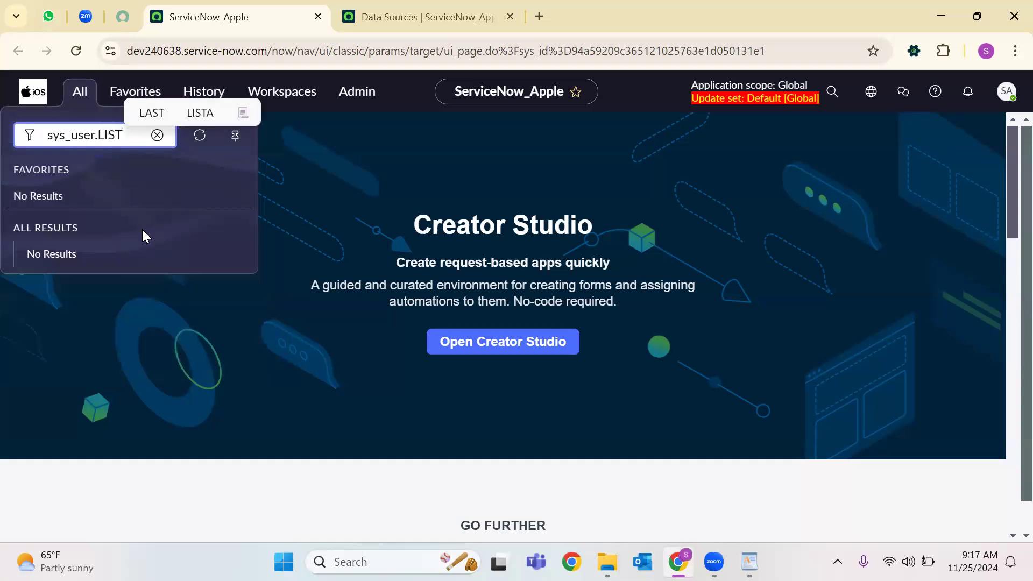
{"action": "key", "text": "Return"}
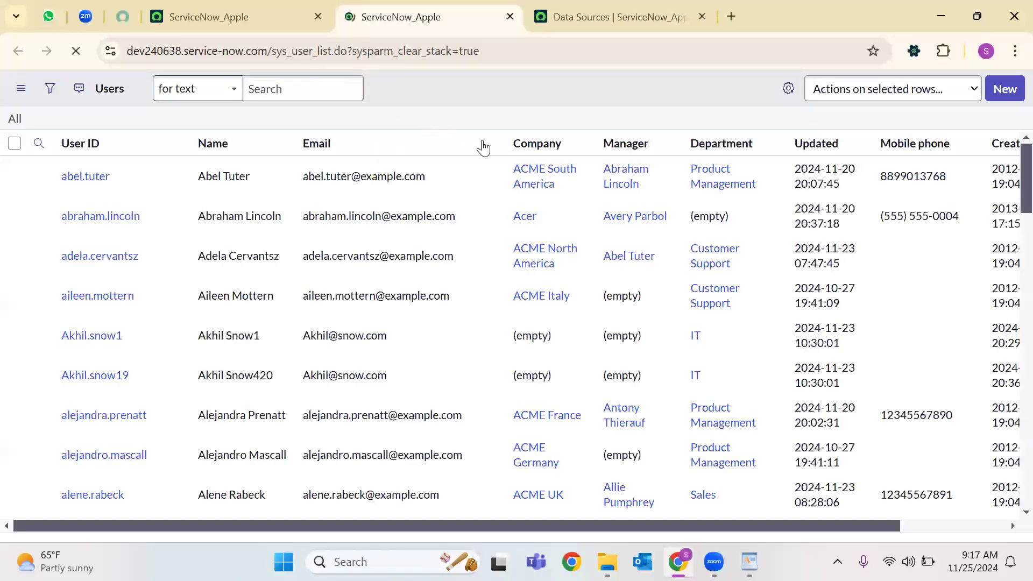
Show the user records as XML from the Email column header menu.
{"action": "left_click", "coordinate": [488, 144]}
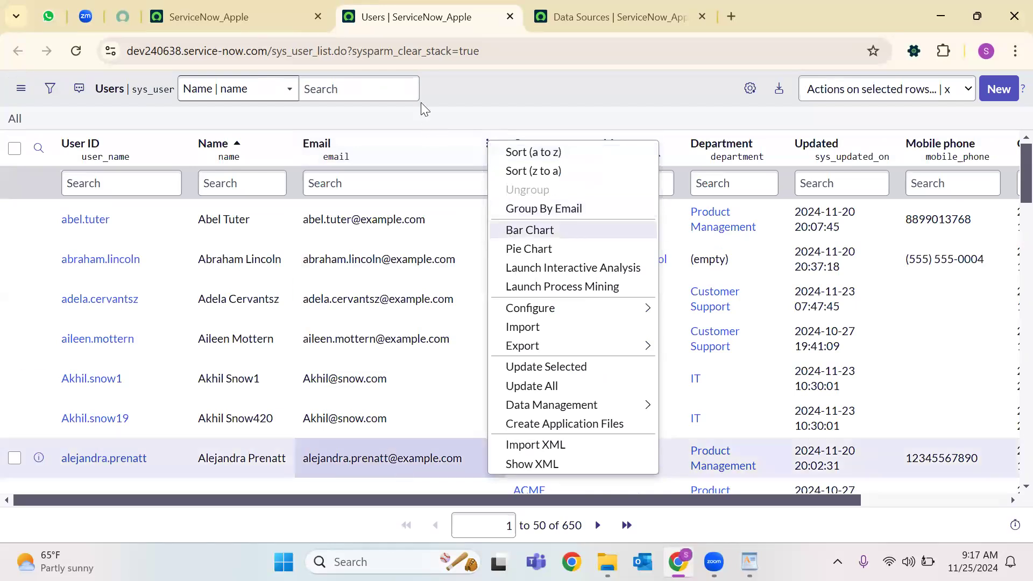
{"action": "left_click", "coordinate": [437, 285]}
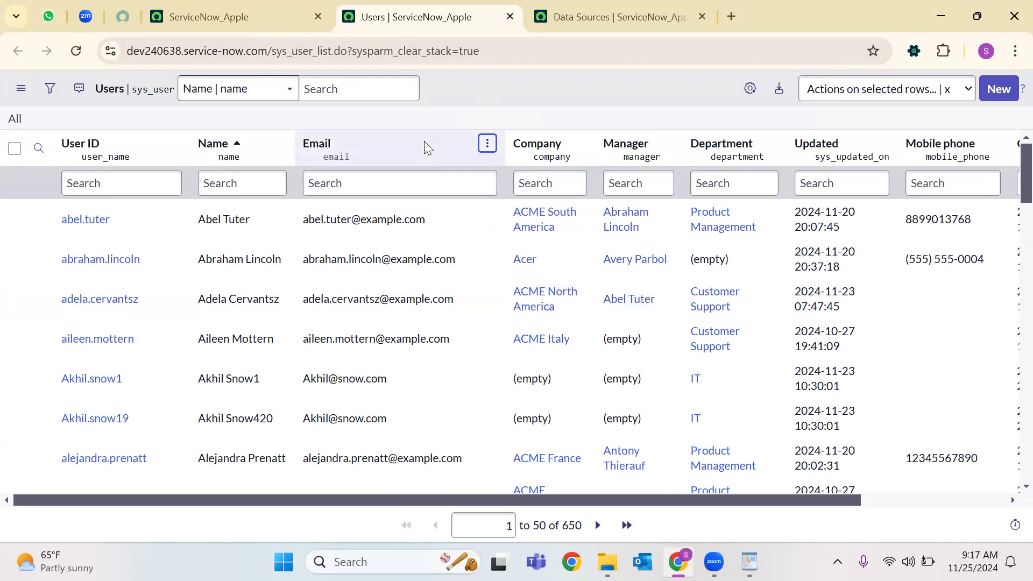
{"action": "right_click", "coordinate": [426, 141]}
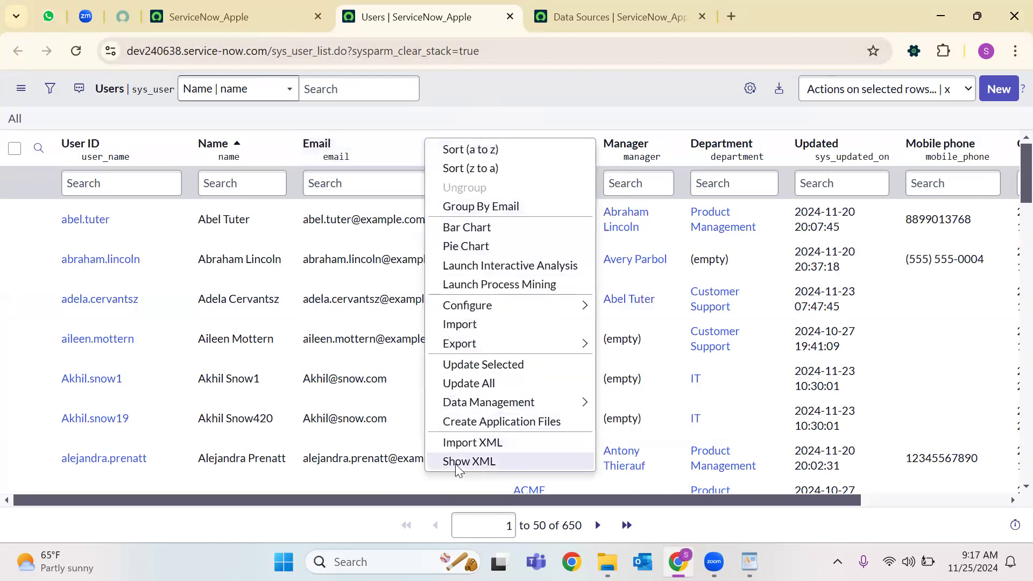
{"action": "left_click", "coordinate": [457, 461]}
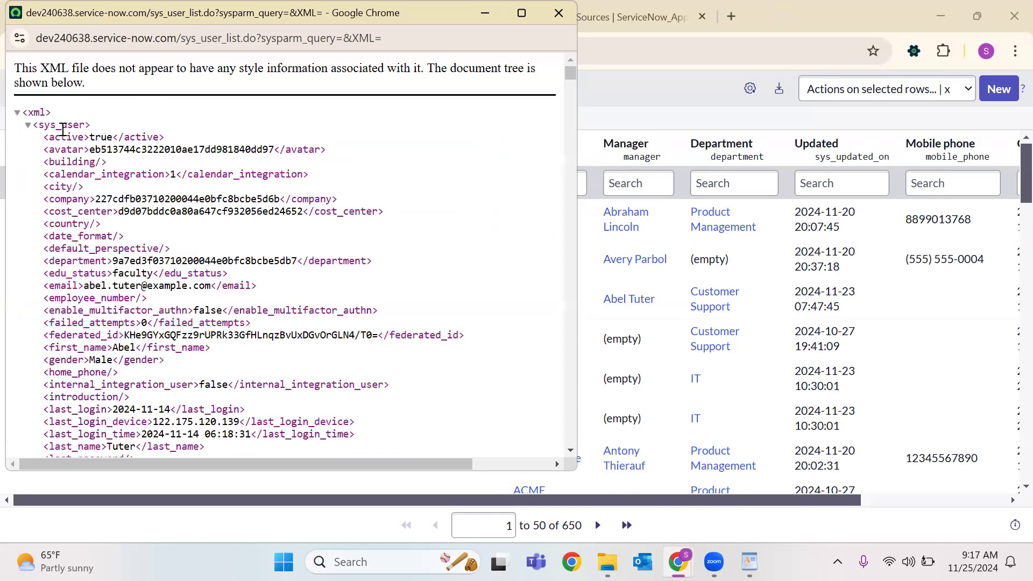
Highlight the sys_user XML fields: active, avatar, calendar_integration, company, cost_center, department and email.
{"action": "double_click", "coordinate": [59, 124]}
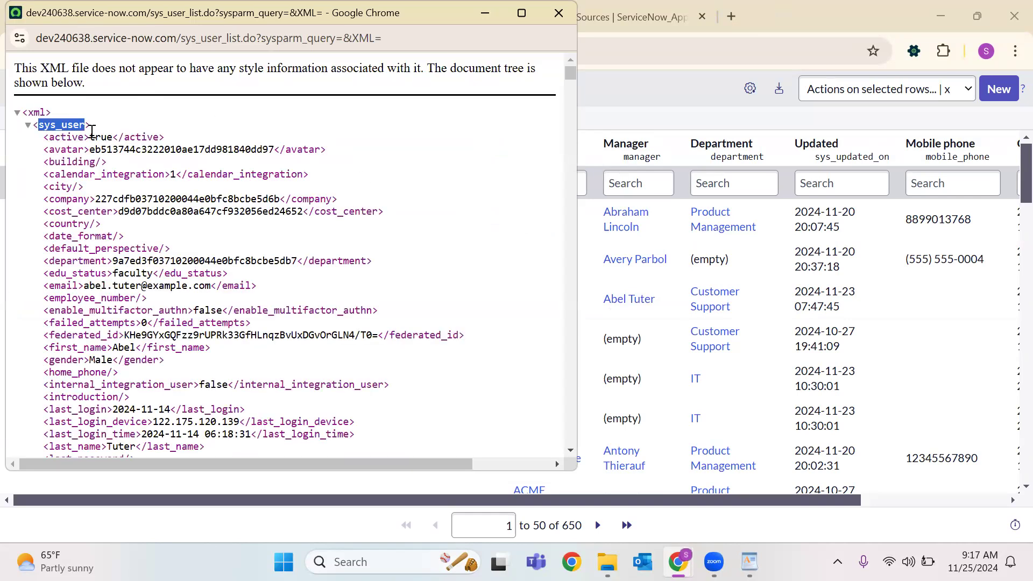
{"action": "double_click", "coordinate": [107, 137]}
{"action": "double_click", "coordinate": [107, 151]}
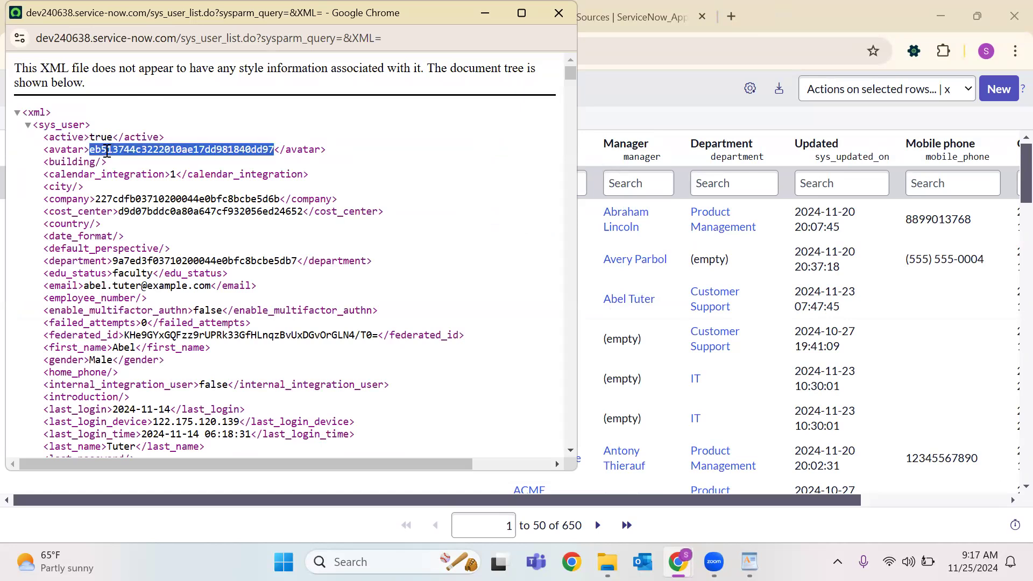
{"action": "double_click", "coordinate": [120, 174]}
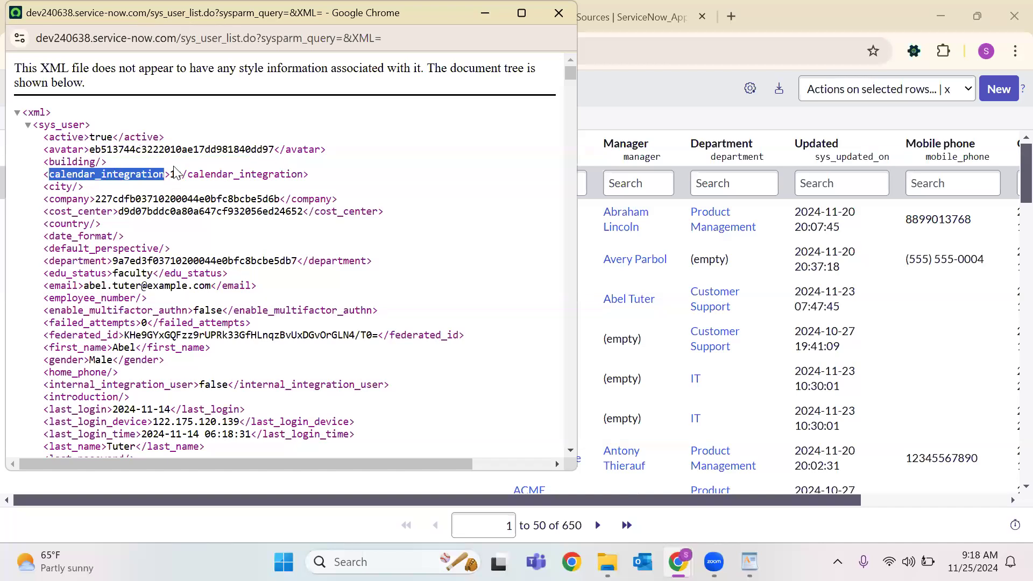
{"action": "left_click", "coordinate": [178, 173]}
{"action": "double_click", "coordinate": [156, 200]}
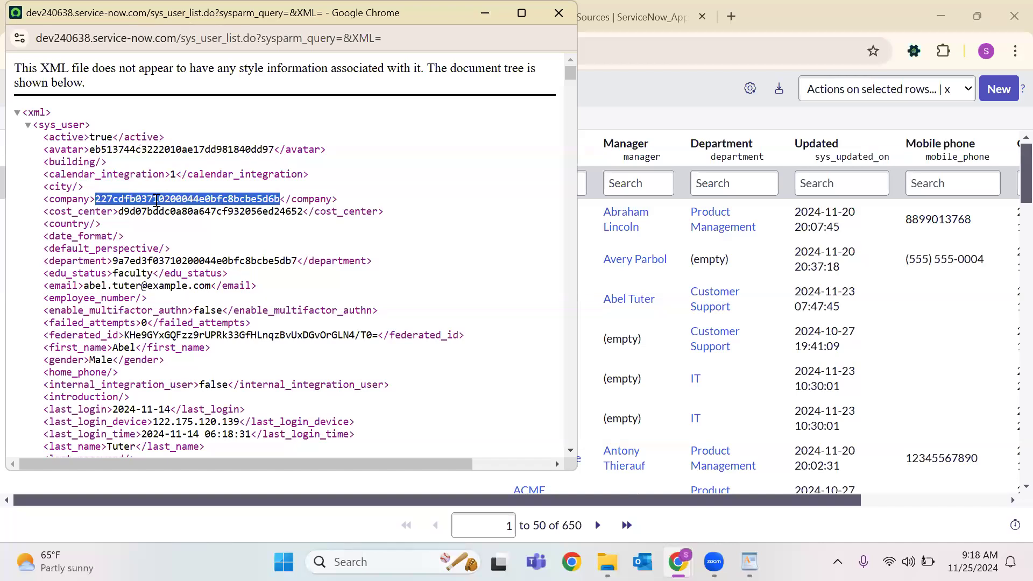
{"action": "left_click", "coordinate": [156, 211]}
{"action": "double_click", "coordinate": [156, 211]}
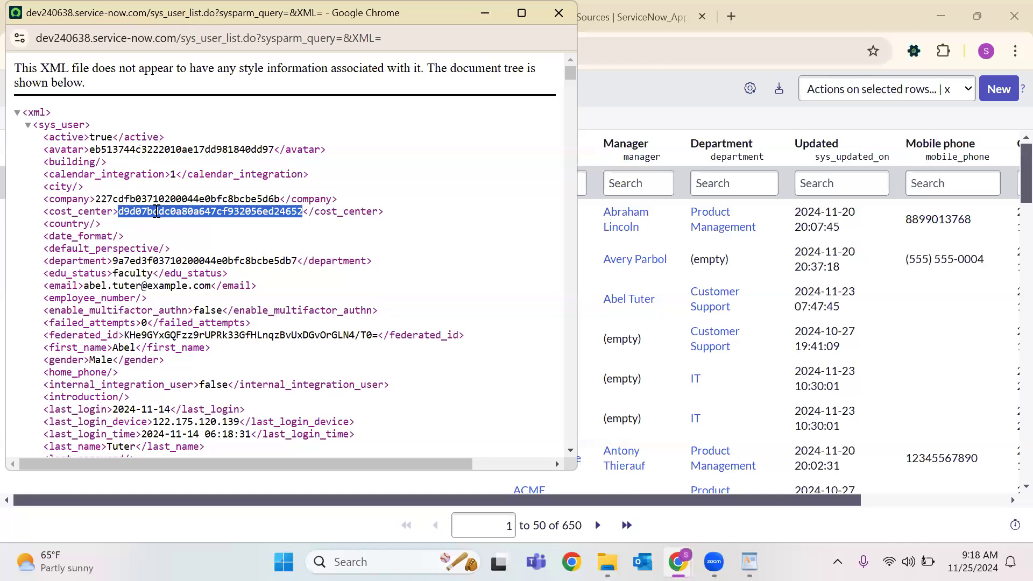
{"action": "double_click", "coordinate": [135, 263]}
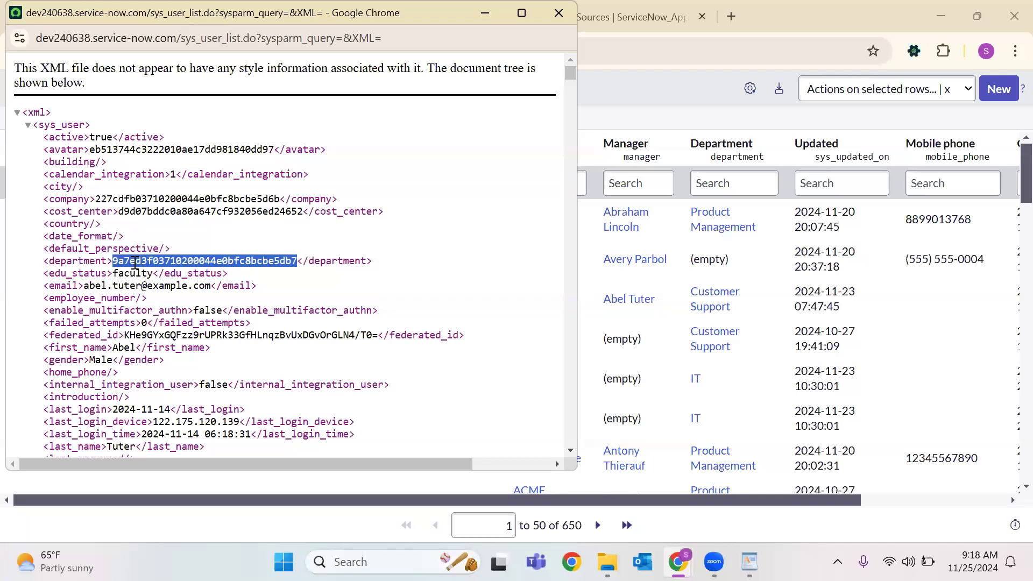
{"action": "triple_click", "coordinate": [114, 286]}
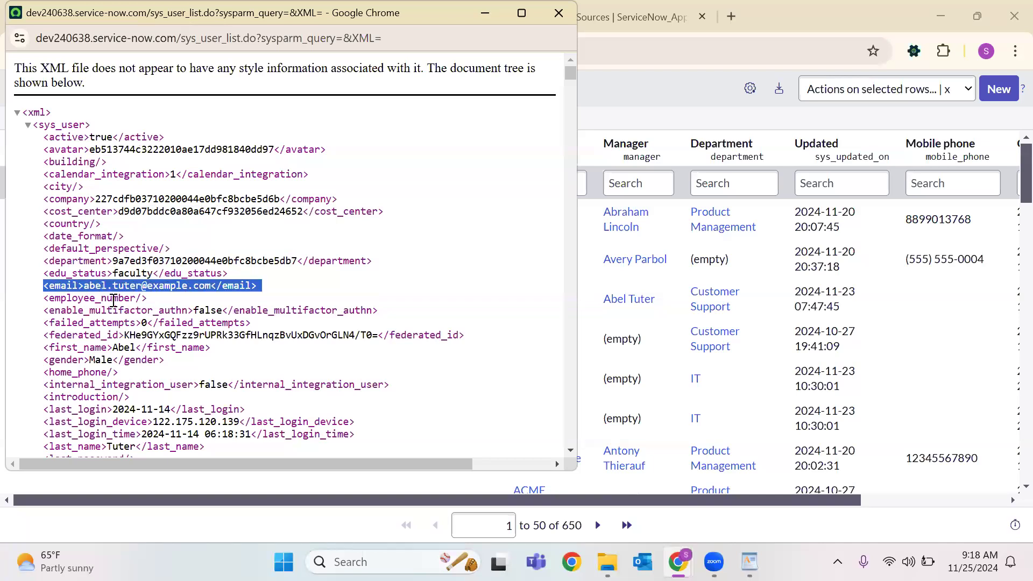
{"action": "left_click", "coordinate": [114, 300]}
{"action": "left_click_drag", "start_coordinate": [259, 285], "coordinate": [43, 284]}
Scroll through the rest of the user-record XML and close the popup.
{"action": "scroll", "coordinate": [189, 329], "scroll_direction": "down", "scroll_amount": 10}
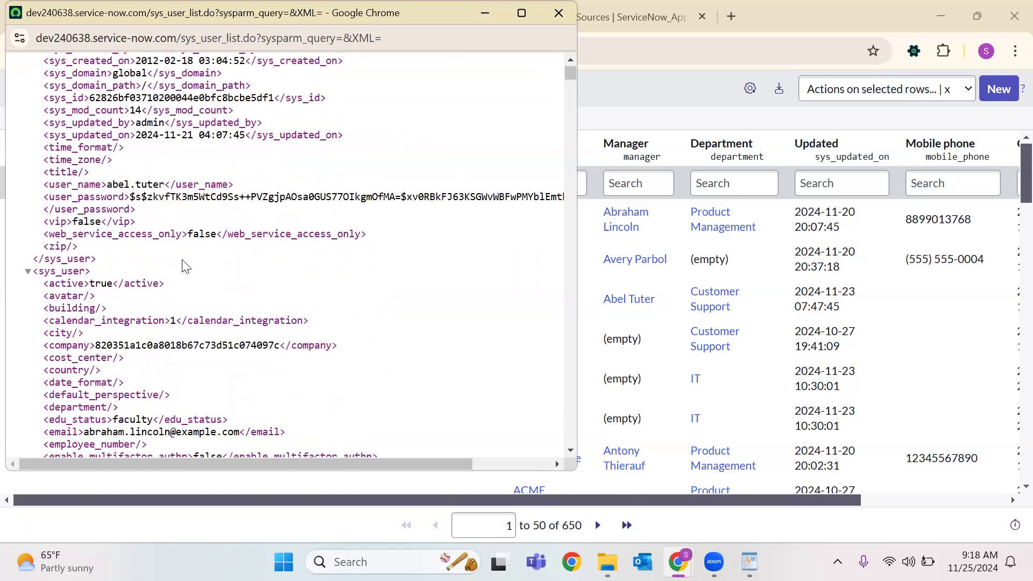
{"action": "scroll", "coordinate": [139, 307], "scroll_direction": "down", "scroll_amount": 15}
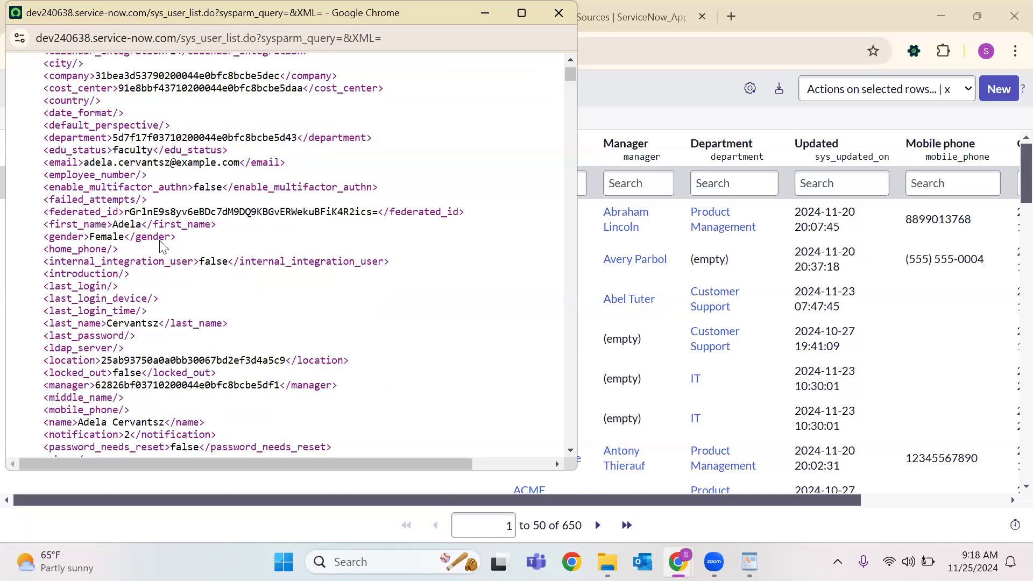
{"action": "scroll", "coordinate": [162, 247], "scroll_direction": "down", "scroll_amount": 15}
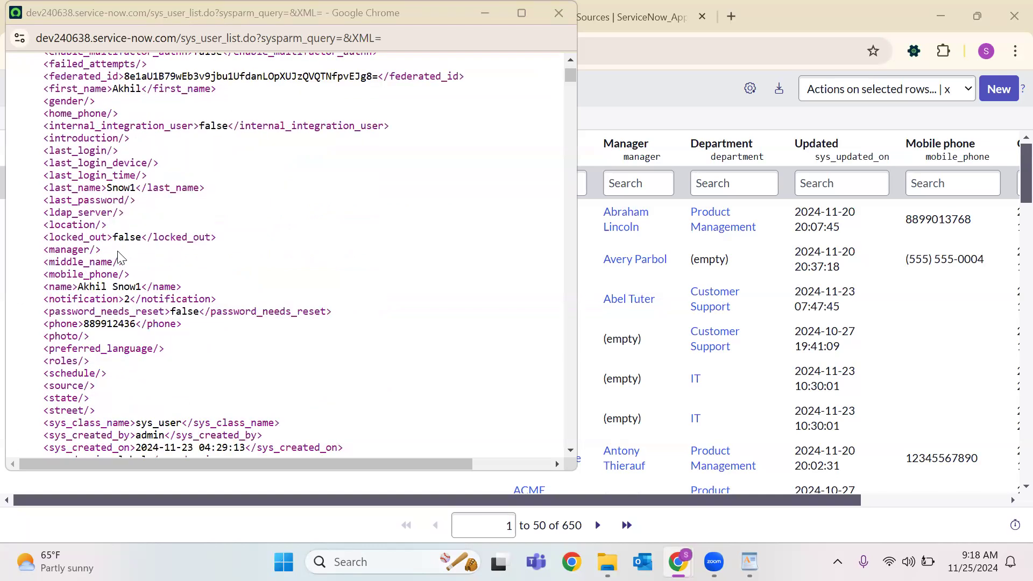
{"action": "scroll", "coordinate": [238, 249], "scroll_direction": "up", "scroll_amount": 20}
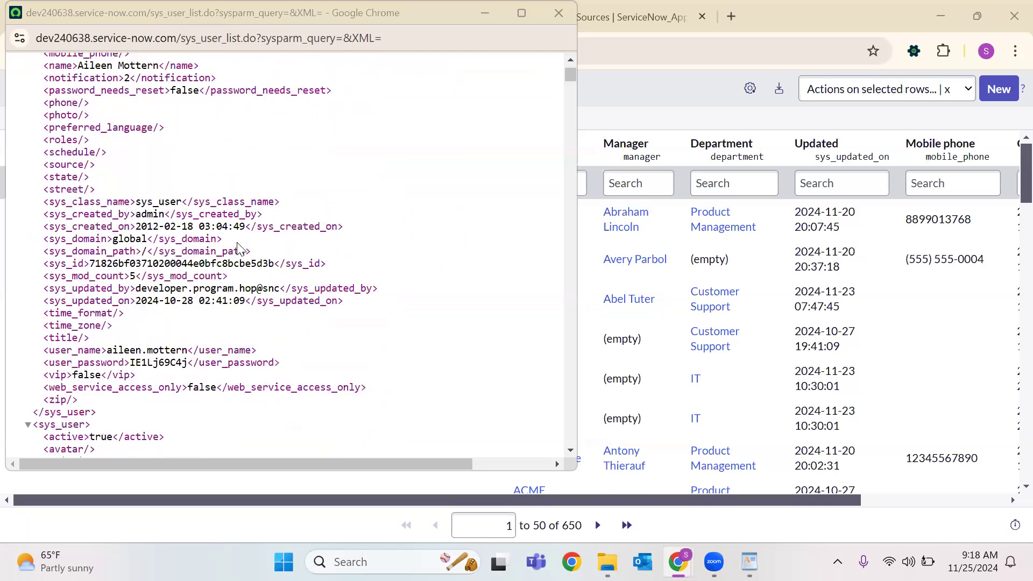
{"action": "scroll", "coordinate": [238, 249], "scroll_direction": "up", "scroll_amount": 20}
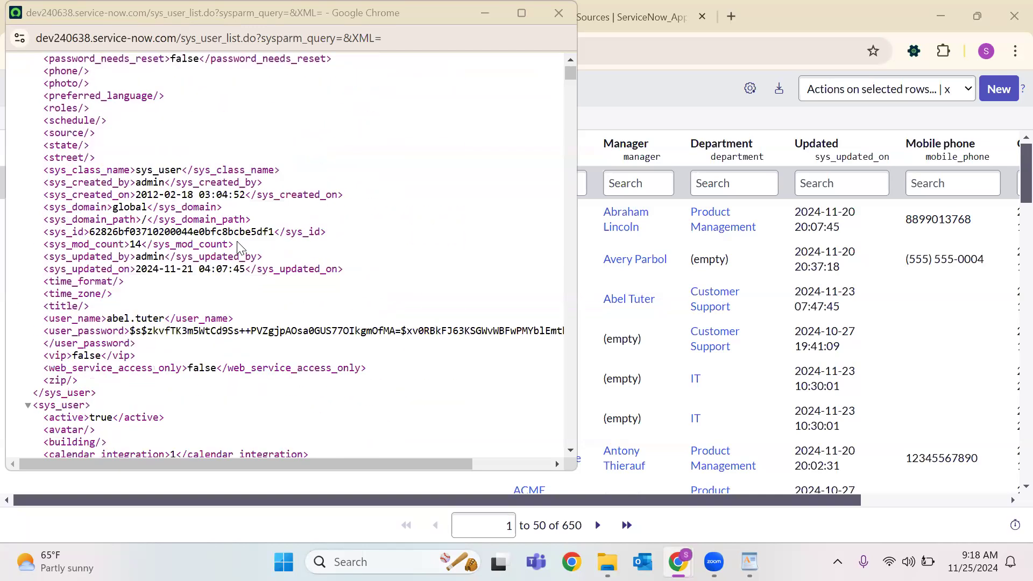
{"action": "scroll", "coordinate": [237, 249], "scroll_direction": "up", "scroll_amount": 3}
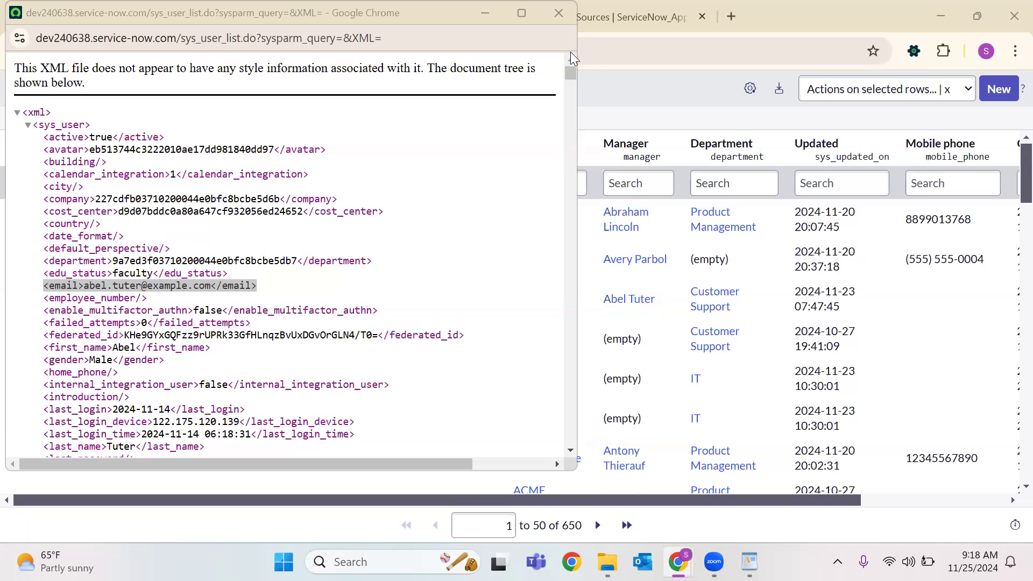
{"action": "left_click", "coordinate": [558, 13]}
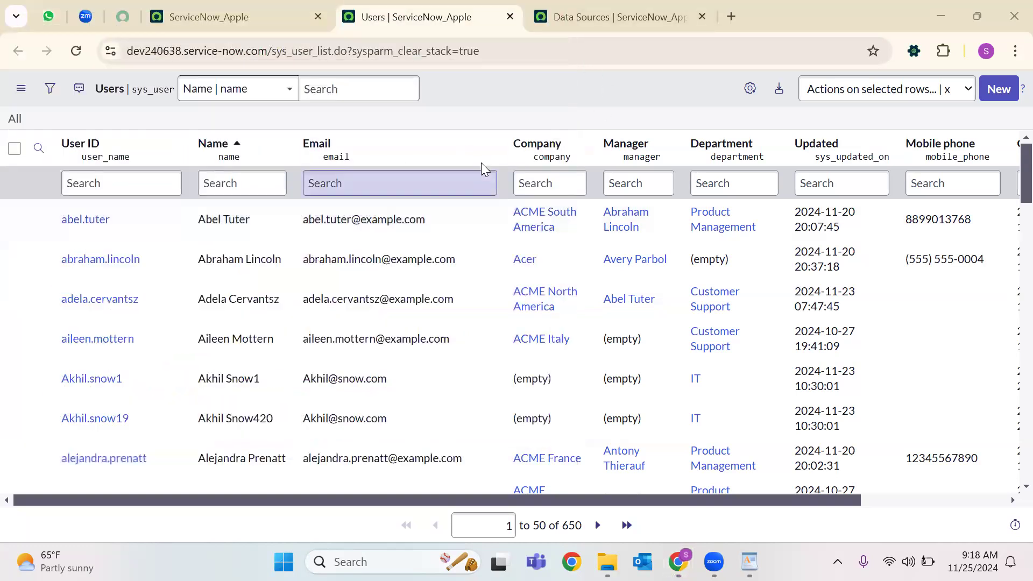
Open and dismiss the Email column options, switch to Data Sources, and open a new browser tab.
{"action": "left_click", "coordinate": [488, 144]}
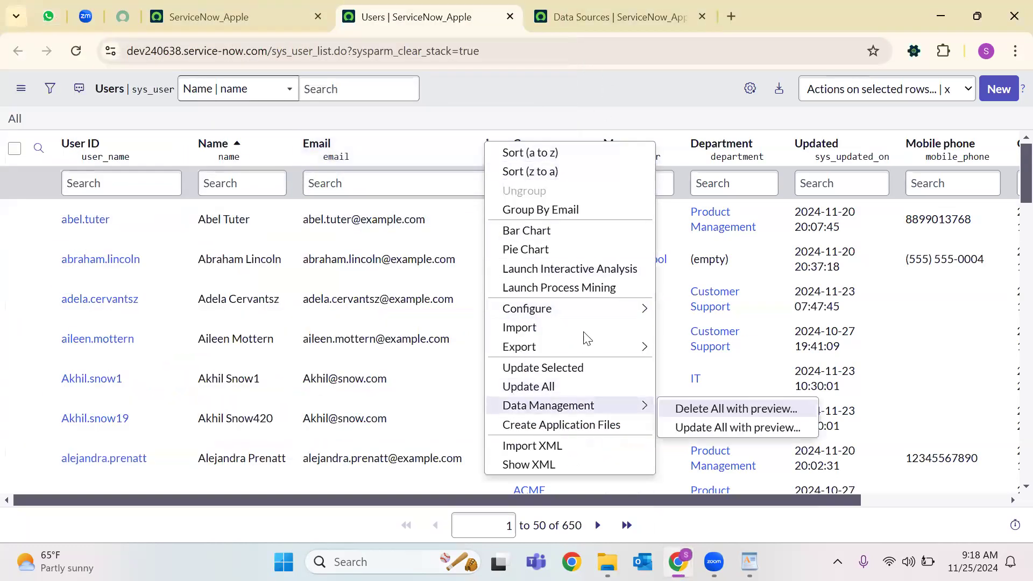
{"action": "left_click", "coordinate": [576, 105]}
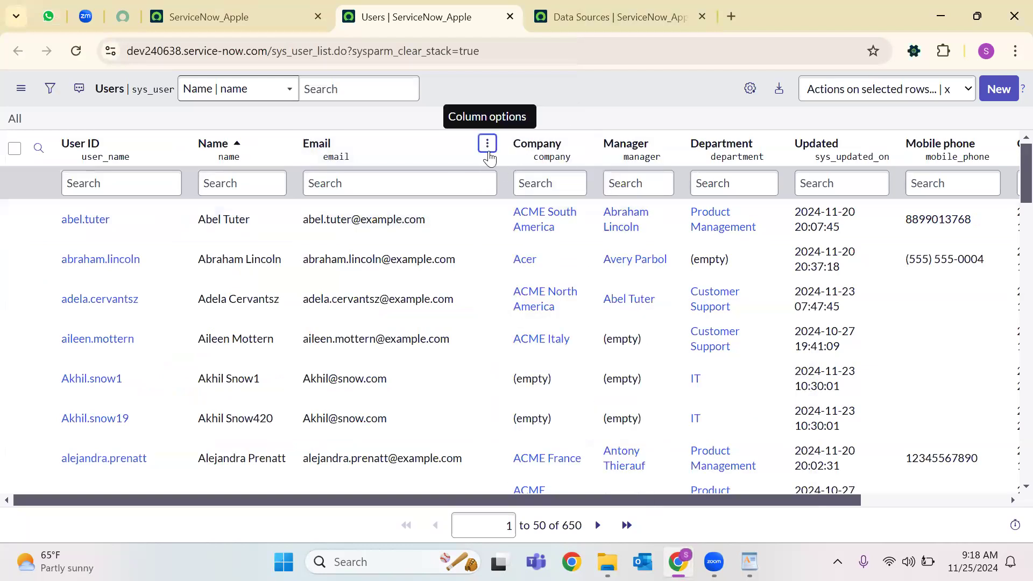
{"action": "left_click", "coordinate": [617, 25]}
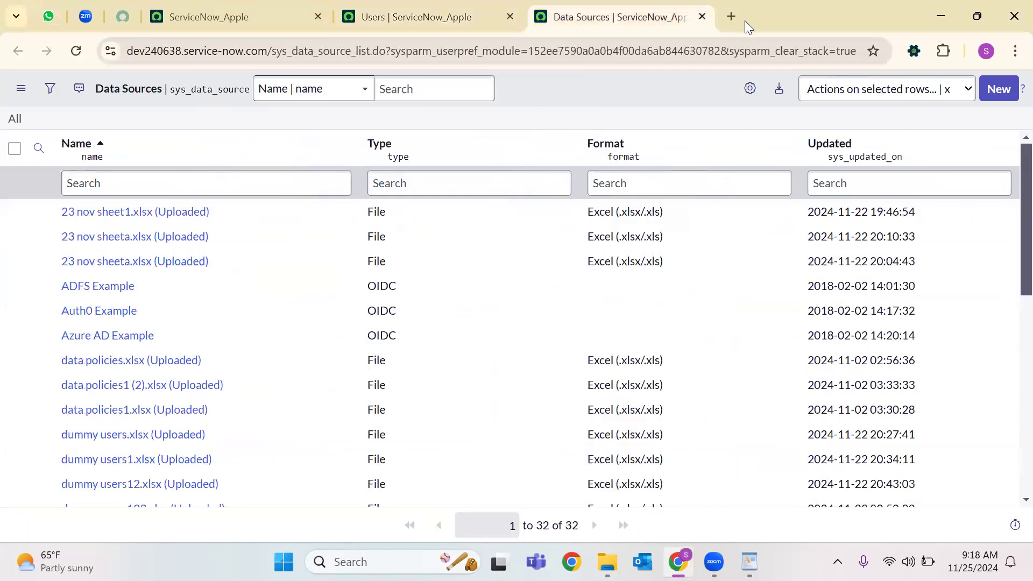
{"action": "left_click", "coordinate": [731, 16]}
Search Google for "key":"value"; from the new tab.
{"action": "left_click", "coordinate": [475, 52]}
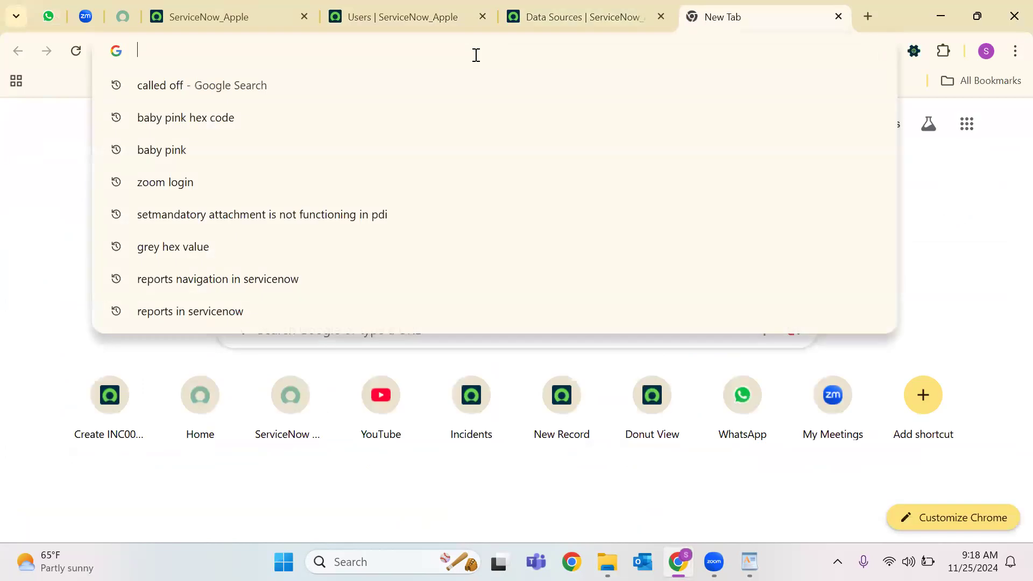
{"action": "type", "text": "\"key\":\""}
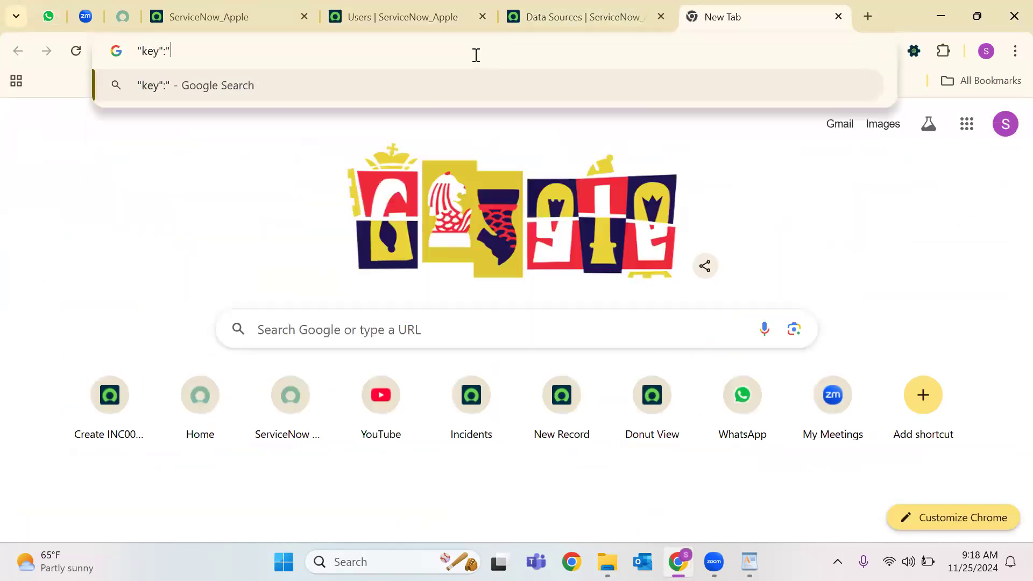
{"action": "type", "text": "value\""}
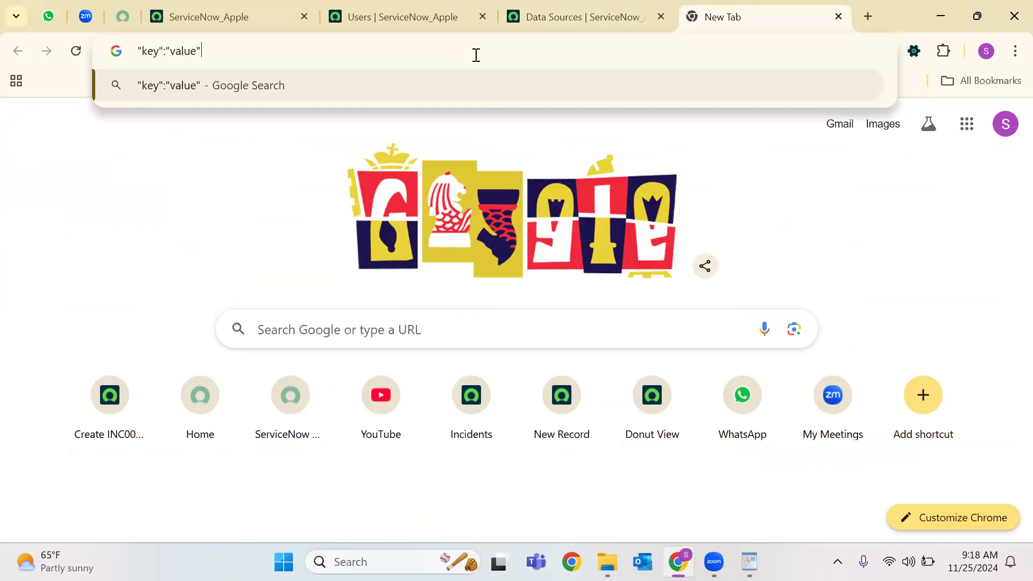
{"action": "type", "text": ";"}
{"action": "key", "text": "shift+Return"}
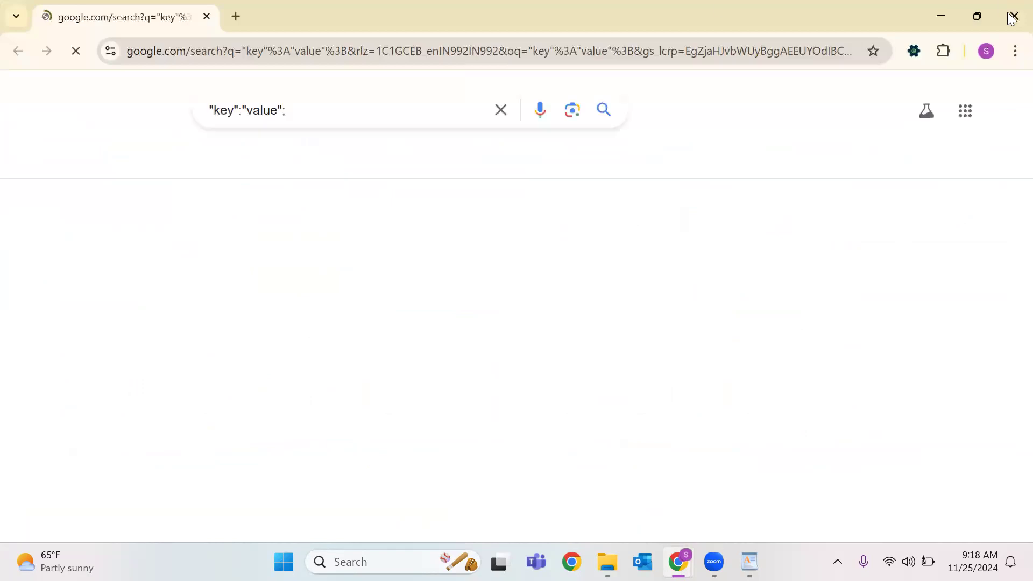
Append 'JSON Format' to the query and search again.
{"action": "left_click", "coordinate": [446, 110]}
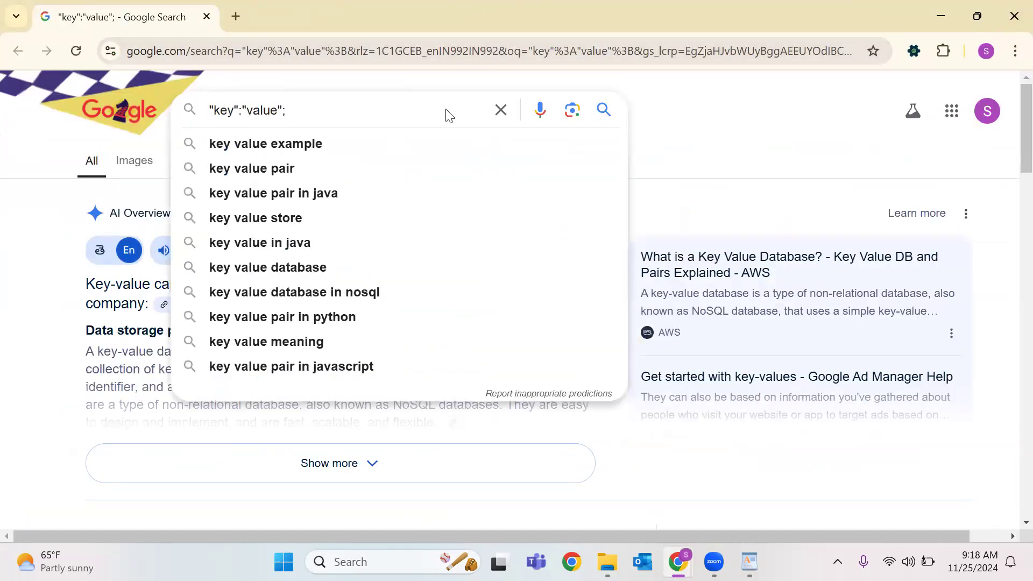
{"action": "type", "text": "JSON Formal"}
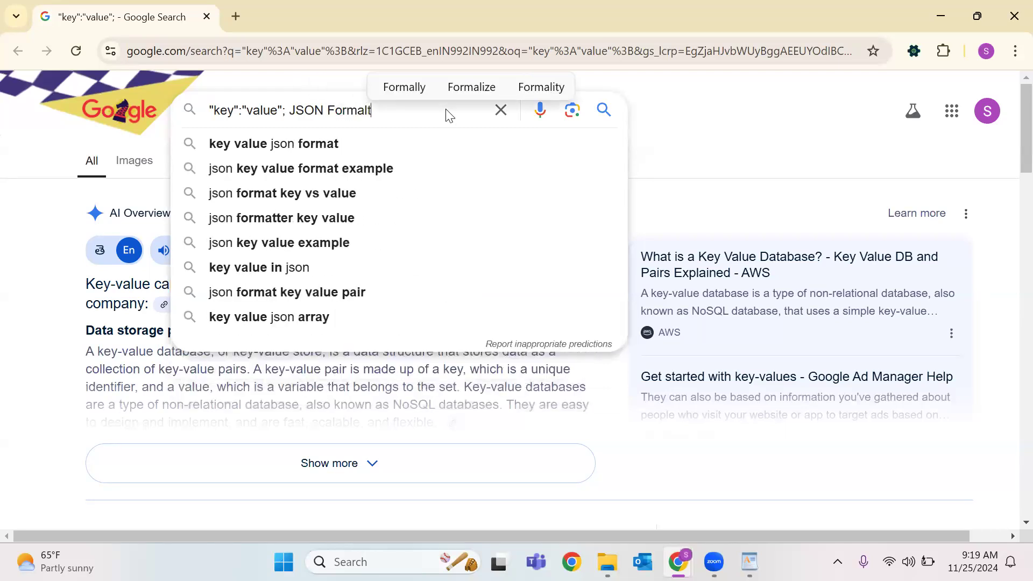
{"action": "key", "text": "BackSpace"}
{"action": "type", "text": "t"}
{"action": "key", "text": "Return"}
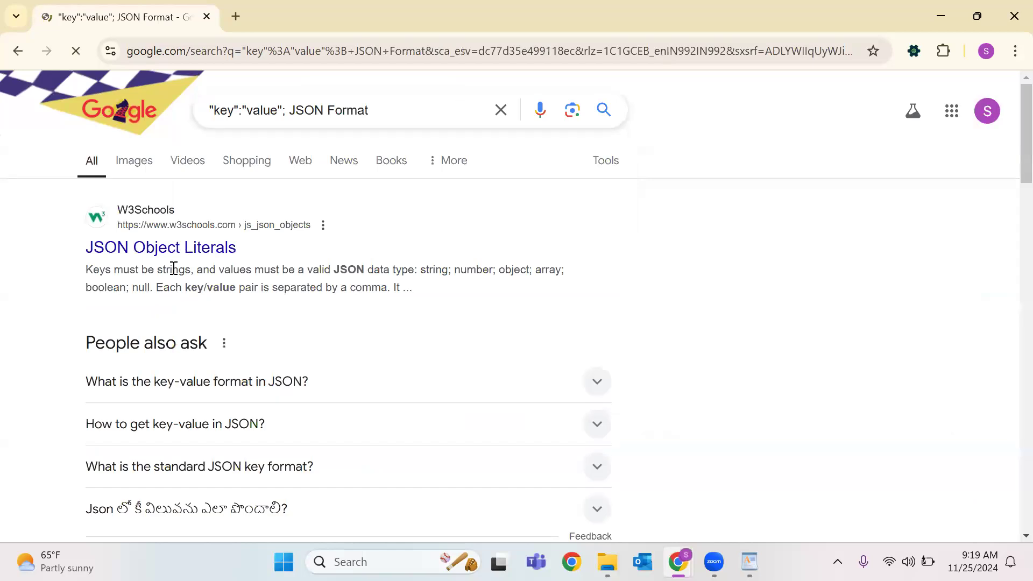
Open the W3Schools JSON Object Literals page and highlight the pairs name/John, age/30, car/null.
{"action": "left_click", "coordinate": [192, 254]}
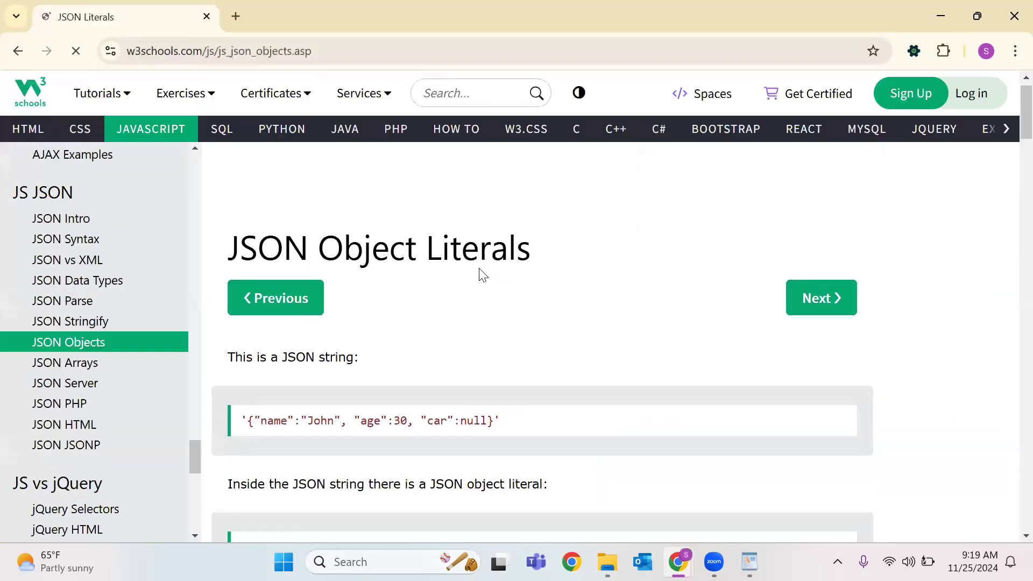
{"action": "scroll", "coordinate": [480, 273], "scroll_direction": "down", "scroll_amount": 3}
{"action": "double_click", "coordinate": [266, 275]}
{"action": "double_click", "coordinate": [321, 276]}
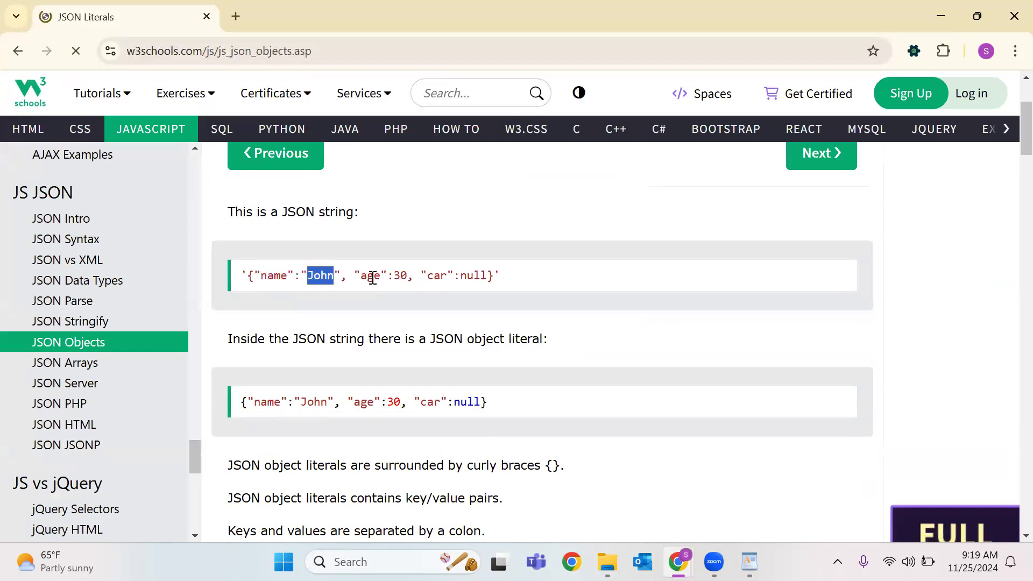
{"action": "double_click", "coordinate": [371, 275]}
{"action": "double_click", "coordinate": [401, 275]}
{"action": "double_click", "coordinate": [437, 276]}
{"action": "double_click", "coordinate": [474, 275]}
Highlight the whole JSON object literal example, then close W3Schools and return to the Users list.
{"action": "scroll", "coordinate": [471, 367], "scroll_direction": "down", "scroll_amount": 10}
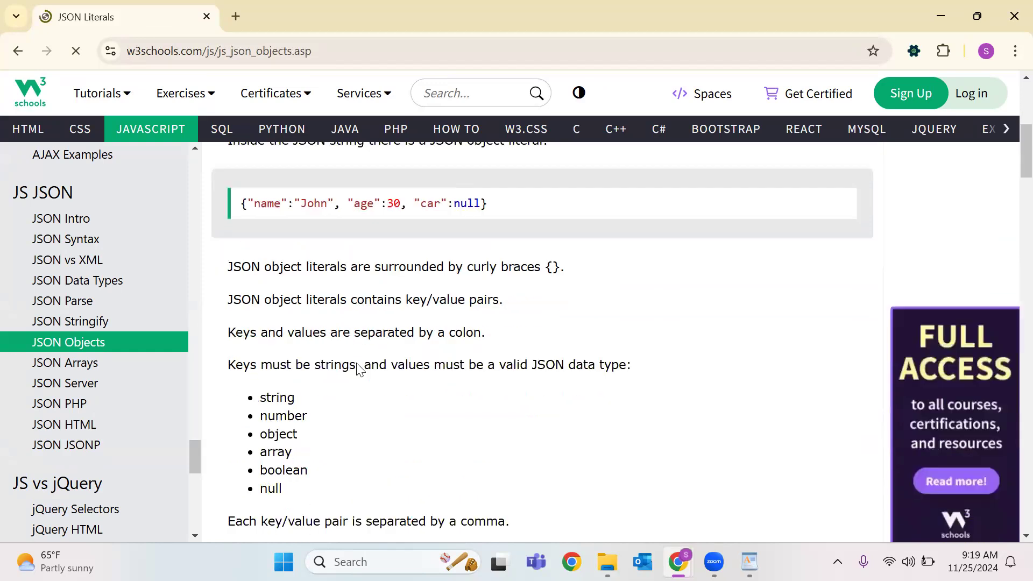
{"action": "scroll", "coordinate": [344, 243], "scroll_direction": "up", "scroll_amount": 4}
{"action": "scroll", "coordinate": [353, 248], "scroll_direction": "down", "scroll_amount": 8}
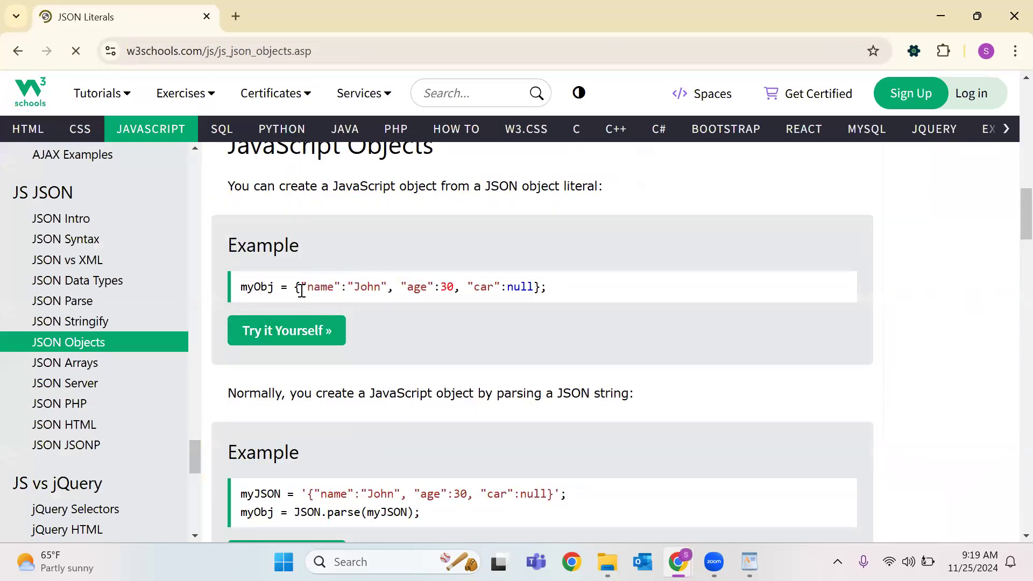
{"action": "left_click_drag", "start_coordinate": [297, 289], "coordinate": [555, 293]}
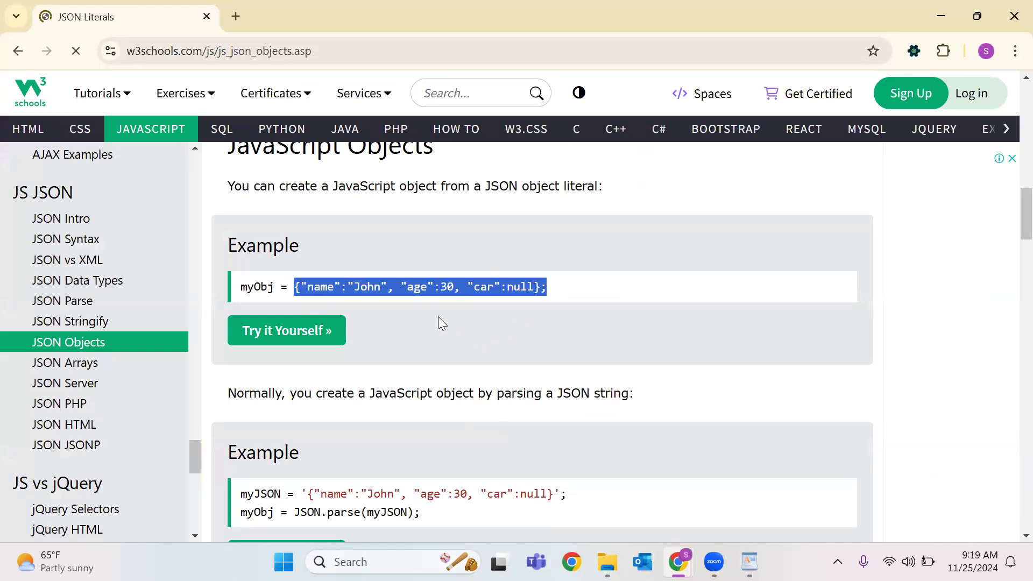
{"action": "scroll", "coordinate": [445, 322], "scroll_direction": "down", "scroll_amount": 6}
{"action": "scroll", "coordinate": [444, 322], "scroll_direction": "down", "scroll_amount": 1}
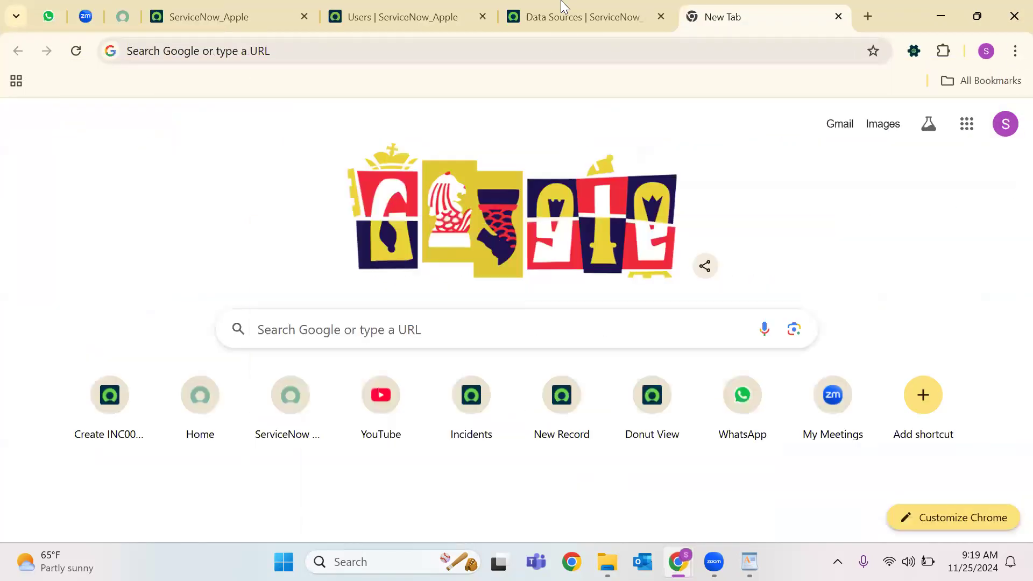
{"action": "left_click", "coordinate": [563, 6]}
{"action": "left_click", "coordinate": [367, 10]}
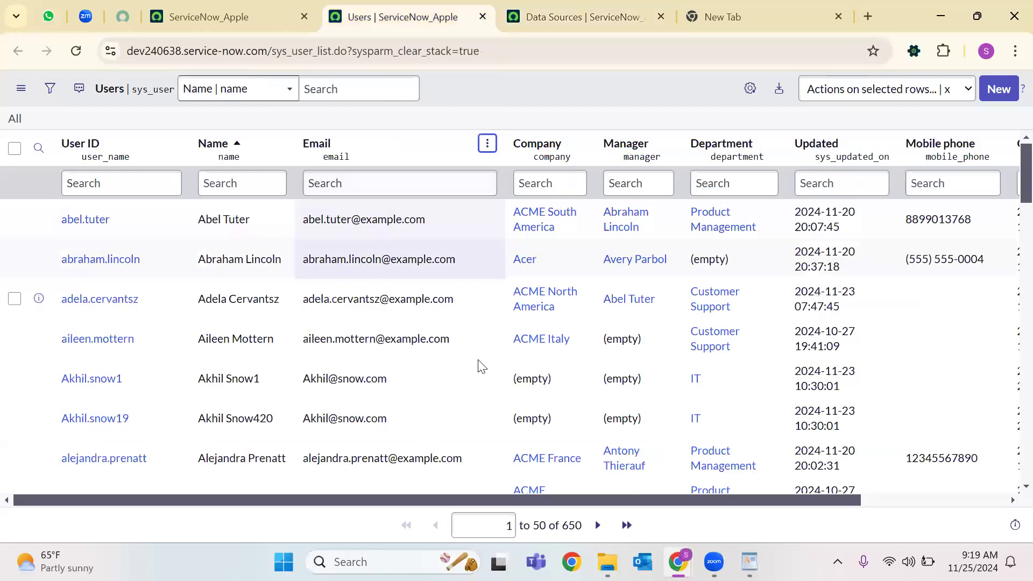
In the WordPad notes, highlight the File Retrieve Method entries FTP, FTPS, SSL and TLS.
{"action": "key", "text": "alt+Tab"}
{"action": "double_click", "coordinate": [293, 294]}
{"action": "double_click", "coordinate": [356, 294]}
{"action": "double_click", "coordinate": [409, 293]}
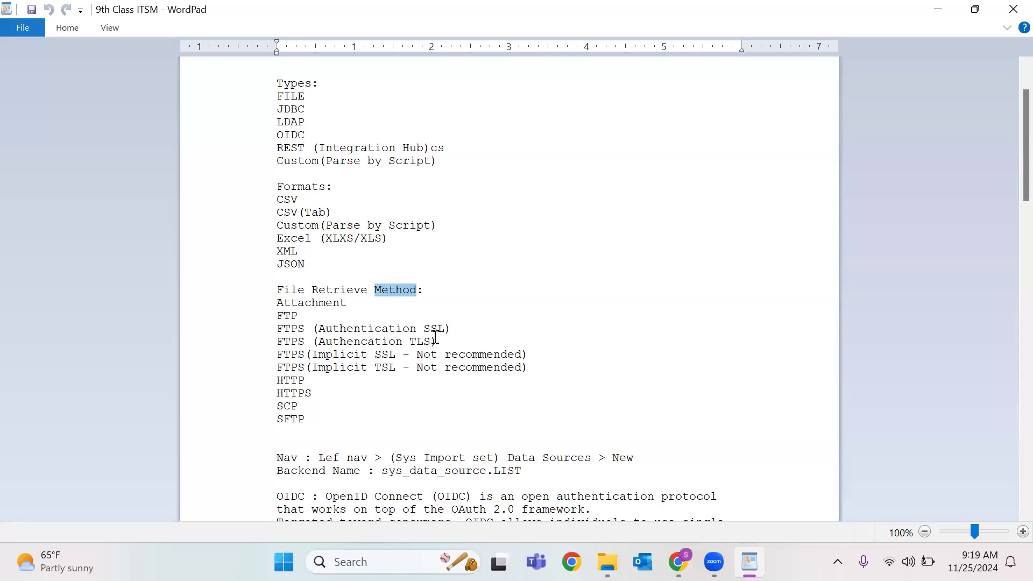
{"action": "double_click", "coordinate": [275, 316]}
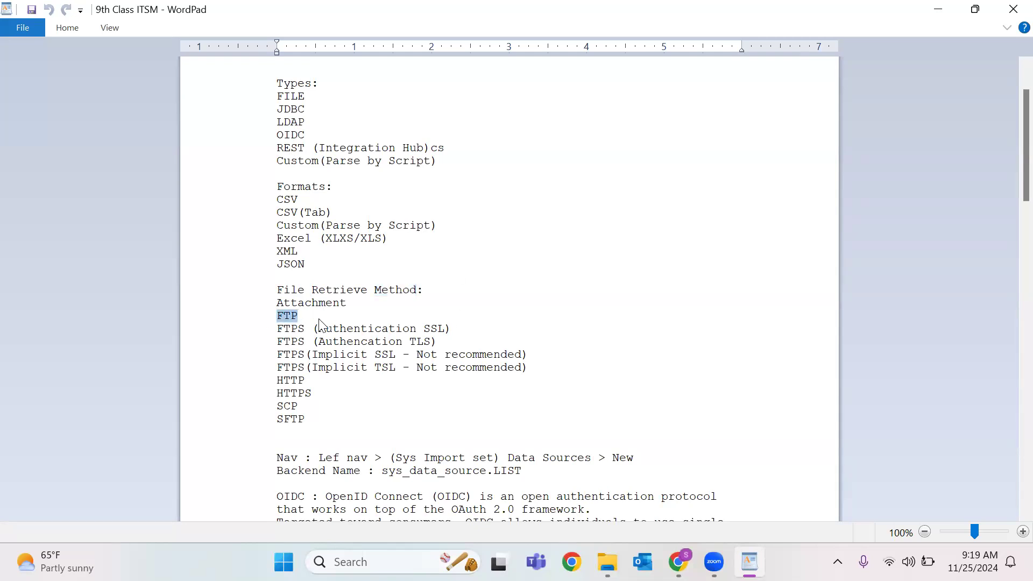
{"action": "double_click", "coordinate": [293, 331]}
{"action": "double_click", "coordinate": [367, 329]}
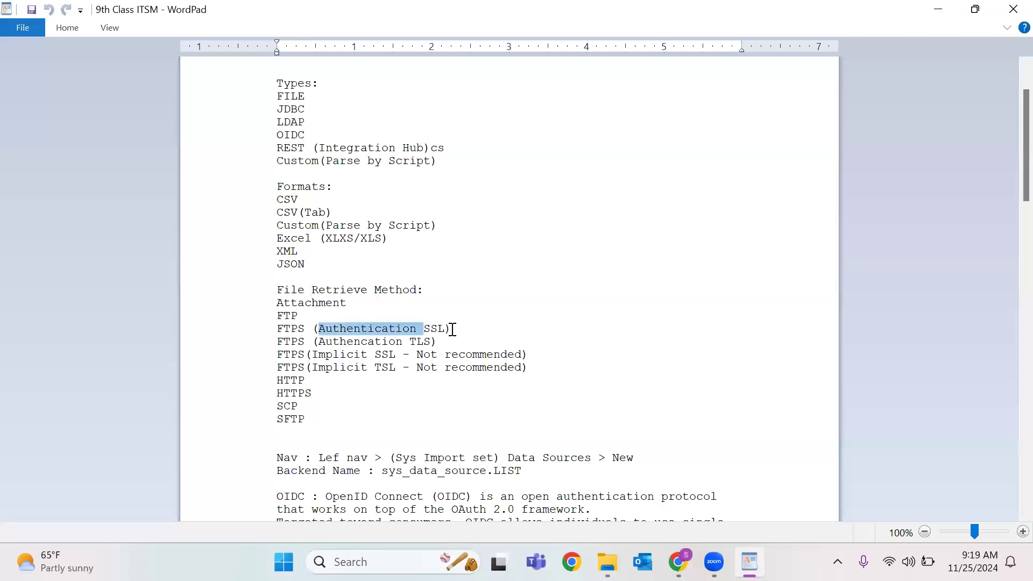
{"action": "double_click", "coordinate": [434, 330]}
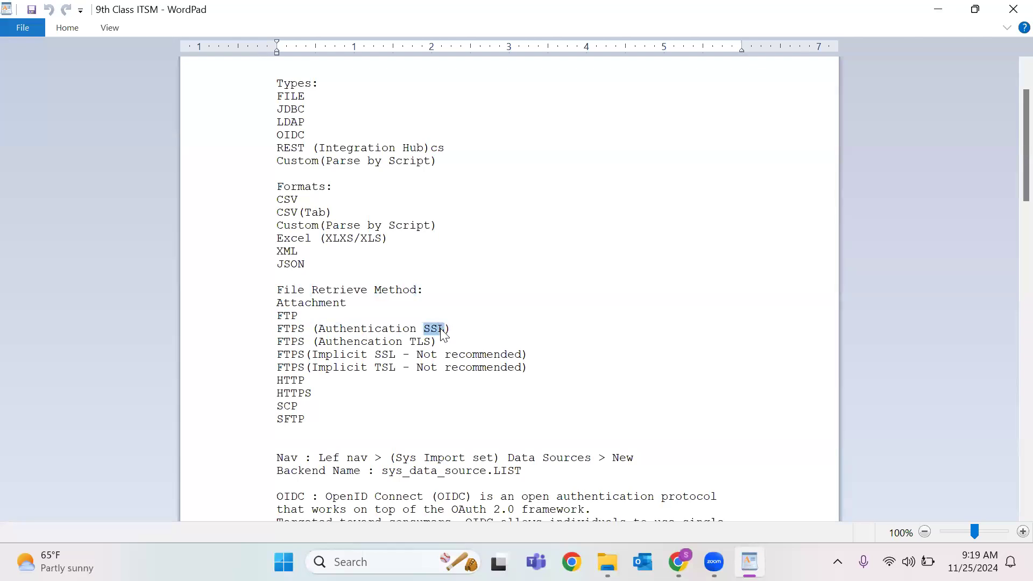
{"action": "left_click", "coordinate": [287, 344]}
{"action": "double_click", "coordinate": [422, 343]}
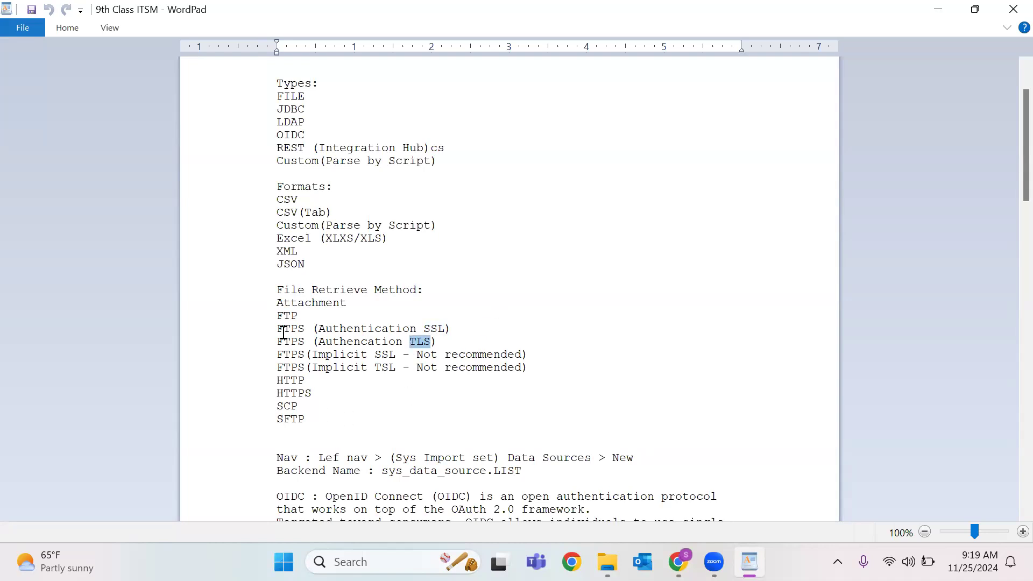
{"action": "left_click_drag", "start_coordinate": [277, 317], "coordinate": [341, 386]}
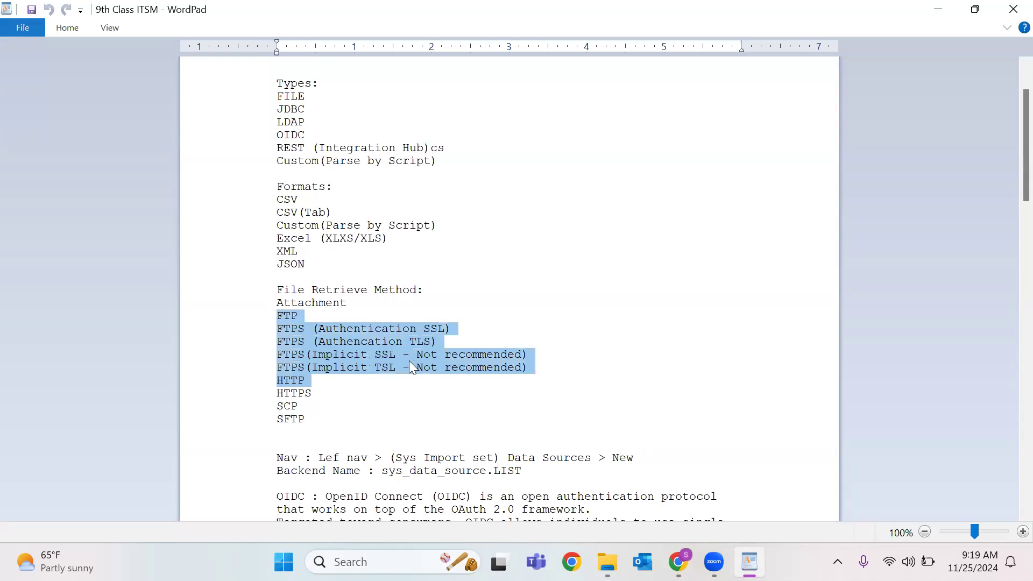
{"action": "left_click", "coordinate": [338, 383]}
{"action": "double_click", "coordinate": [286, 381]}
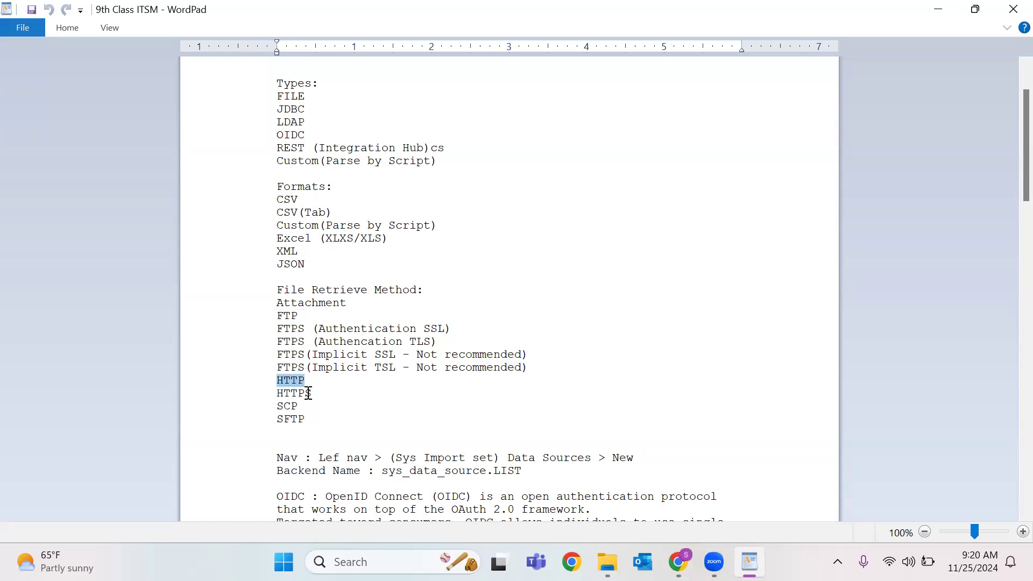
{"action": "double_click", "coordinate": [295, 394]}
{"action": "double_click", "coordinate": [290, 411]}
{"action": "double_click", "coordinate": [293, 419]}
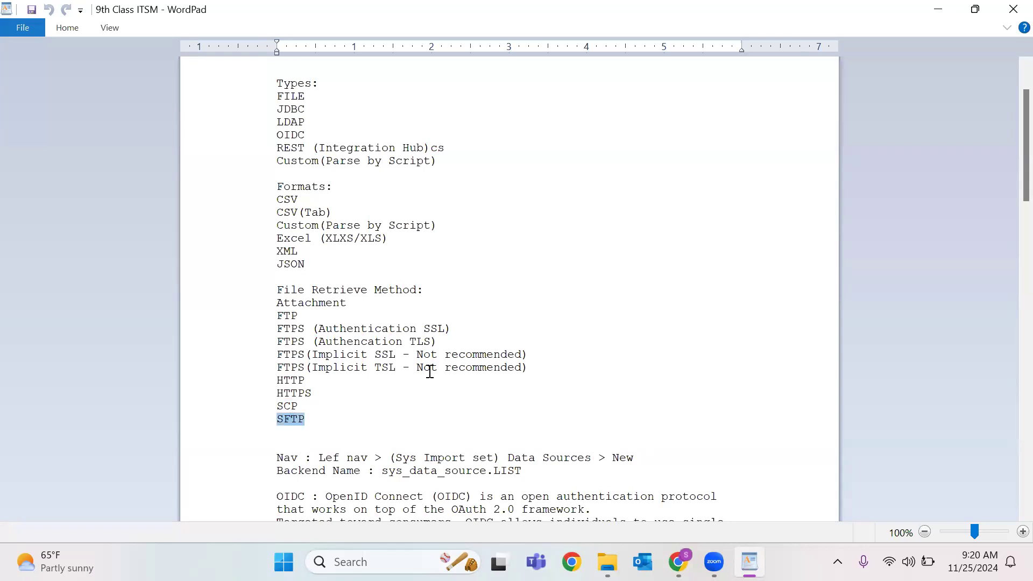
{"action": "double_click", "coordinate": [291, 405]}
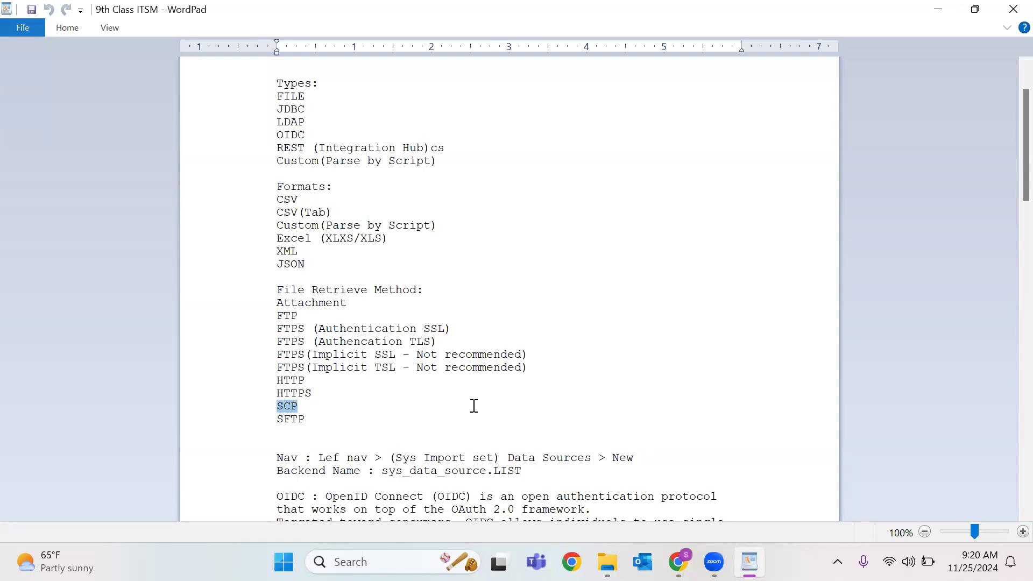
{"action": "double_click", "coordinate": [295, 419]}
{"action": "left_click_drag", "start_coordinate": [277, 392], "coordinate": [324, 421]}
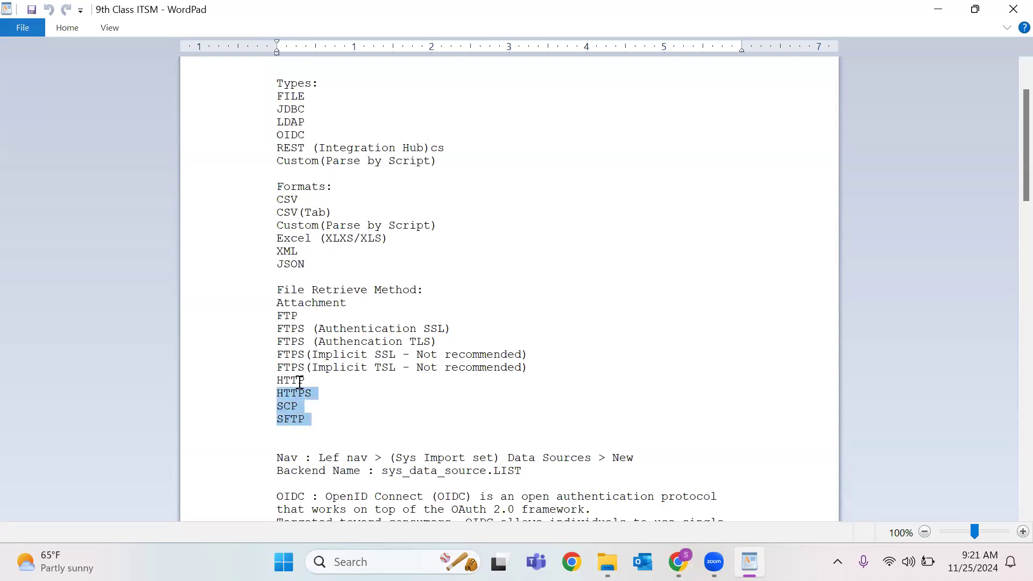
{"action": "double_click", "coordinate": [291, 332]}
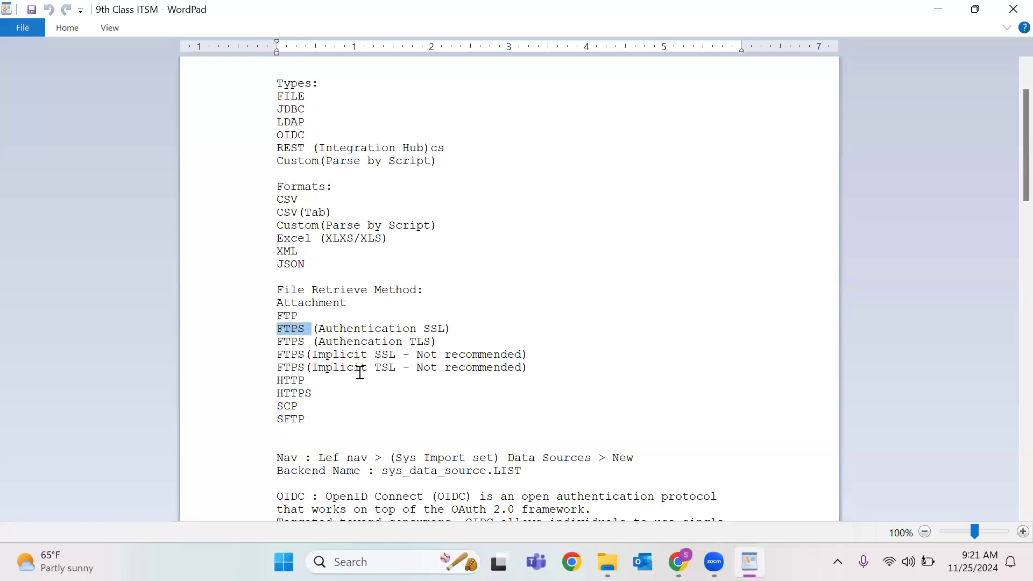
{"action": "scroll", "coordinate": [360, 371], "scroll_direction": "down", "scroll_amount": 1}
{"action": "left_click_drag", "start_coordinate": [336, 384], "coordinate": [261, 249]}
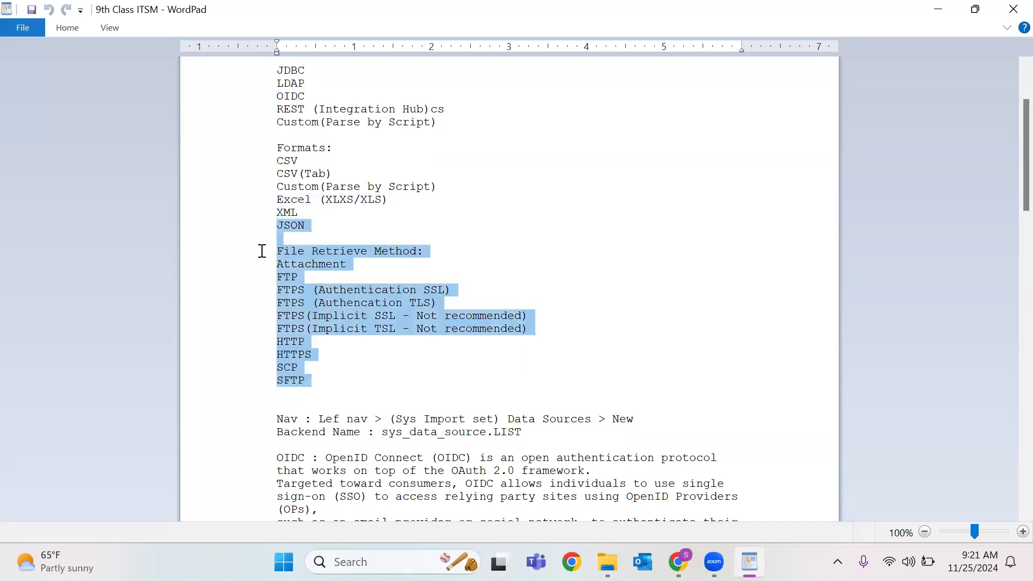
{"action": "left_click", "coordinate": [396, 290]}
{"action": "scroll", "coordinate": [370, 184], "scroll_direction": "up", "scroll_amount": 2}
{"action": "left_click_drag", "start_coordinate": [272, 149], "coordinate": [318, 200]}
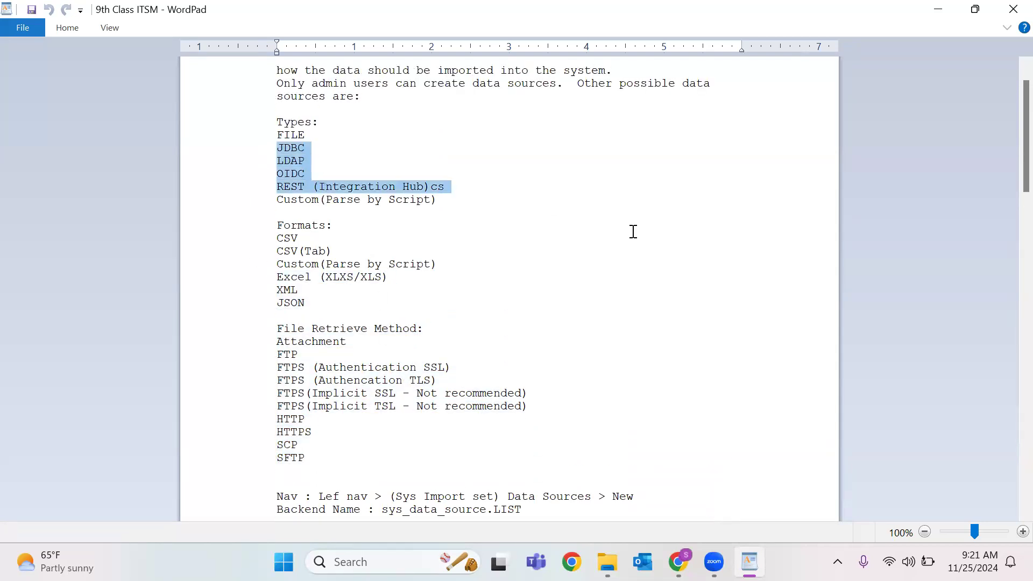
{"action": "scroll", "coordinate": [611, 232], "scroll_direction": "down", "scroll_amount": 1}
{"action": "scroll", "coordinate": [610, 232], "scroll_direction": "down", "scroll_amount": 3}
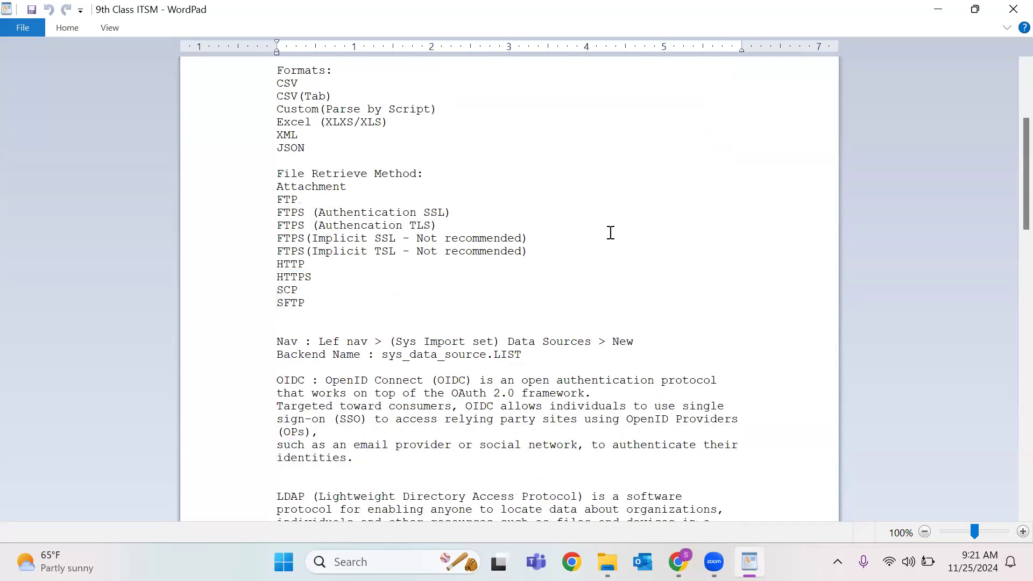
{"action": "scroll", "coordinate": [381, 201], "scroll_direction": "up", "scroll_amount": 5}
{"action": "double_click", "coordinate": [291, 174]}
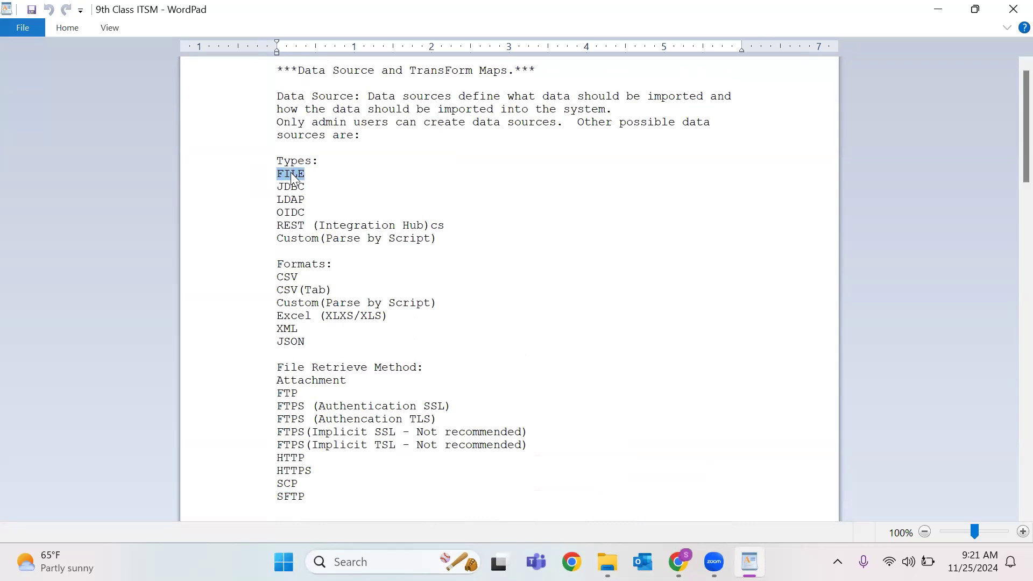
{"action": "double_click", "coordinate": [318, 381]}
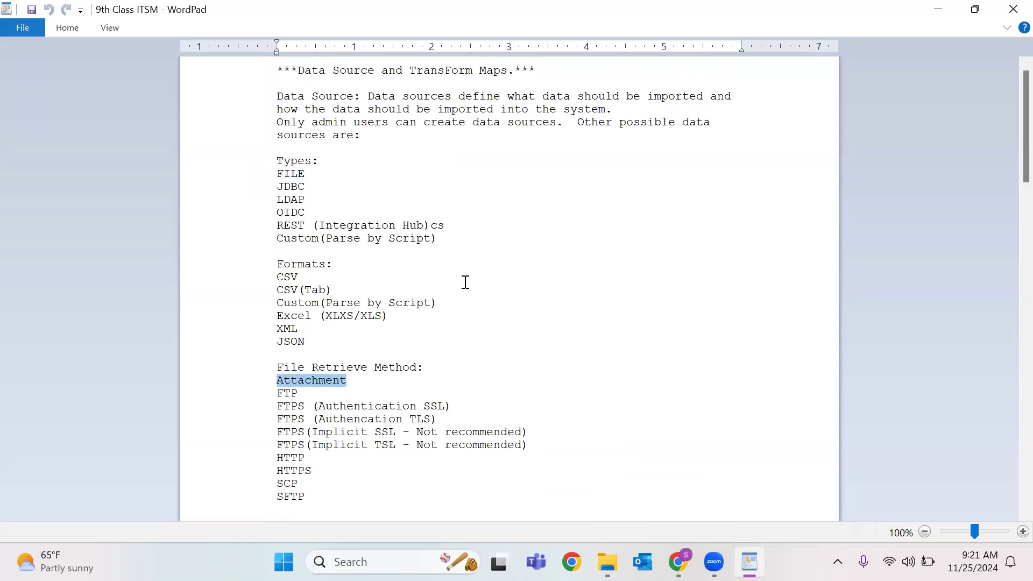
{"action": "scroll", "coordinate": [466, 283], "scroll_direction": "down", "scroll_amount": 5}
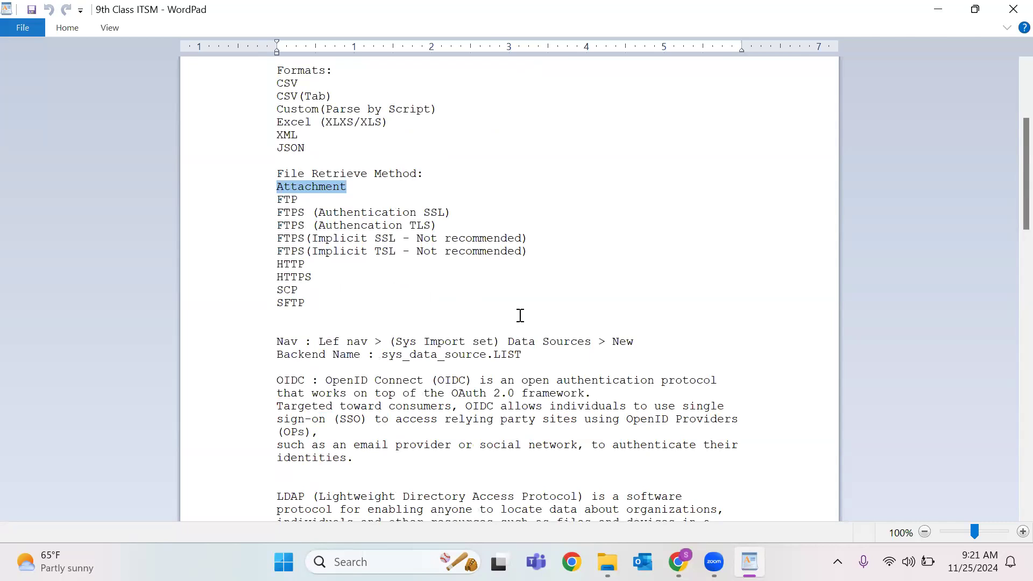
{"action": "scroll", "coordinate": [489, 327], "scroll_direction": "down", "scroll_amount": 2}
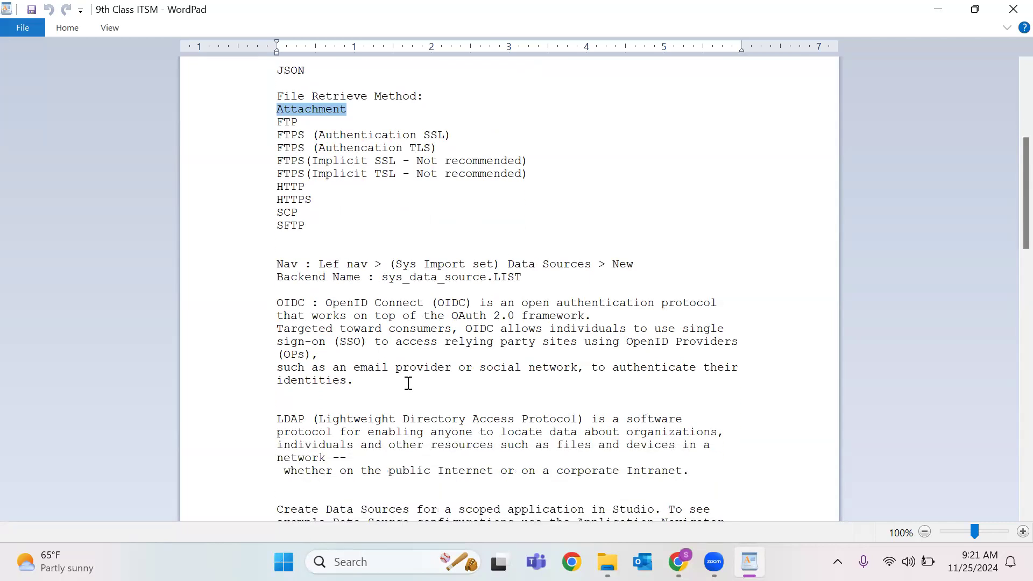
{"action": "left_click", "coordinate": [396, 265]}
{"action": "key", "text": "shift+Home"}
{"action": "left_click", "coordinate": [527, 268], "text": "shift"}
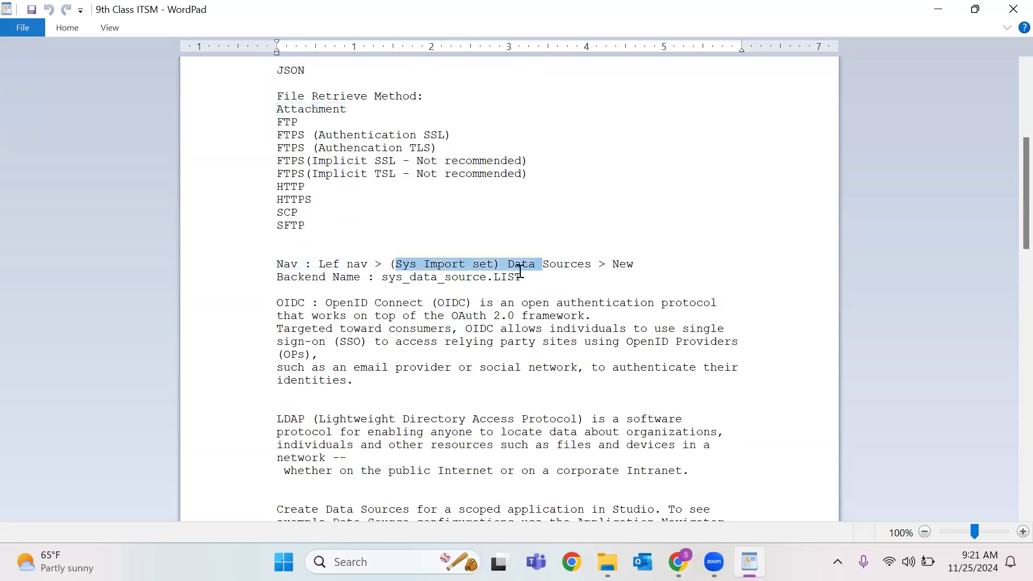
{"action": "left_click", "coordinate": [436, 266]}
{"action": "double_click", "coordinate": [437, 264]}
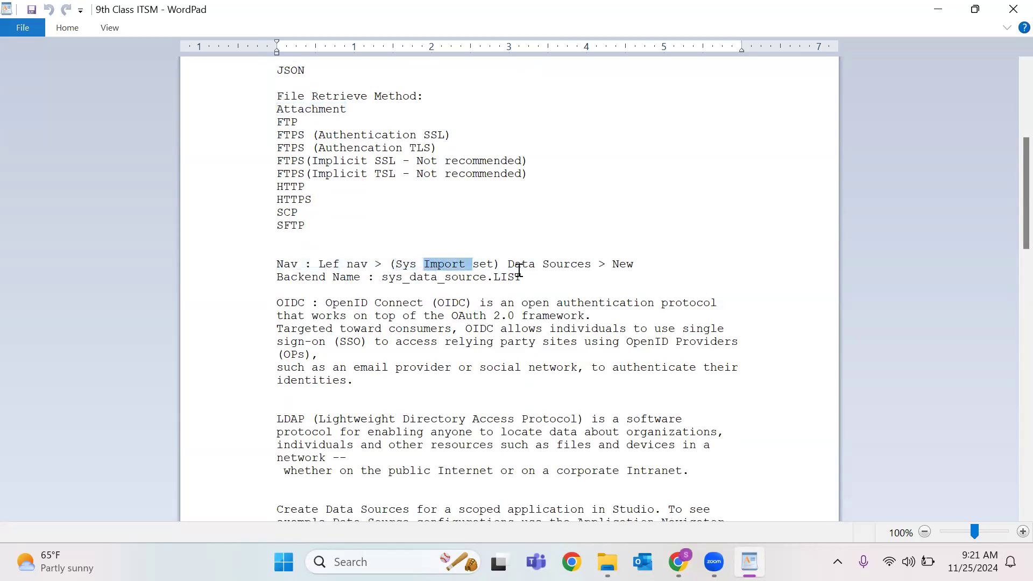
{"action": "double_click", "coordinate": [487, 267]}
{"action": "double_click", "coordinate": [567, 265]}
{"action": "double_click", "coordinate": [620, 265]}
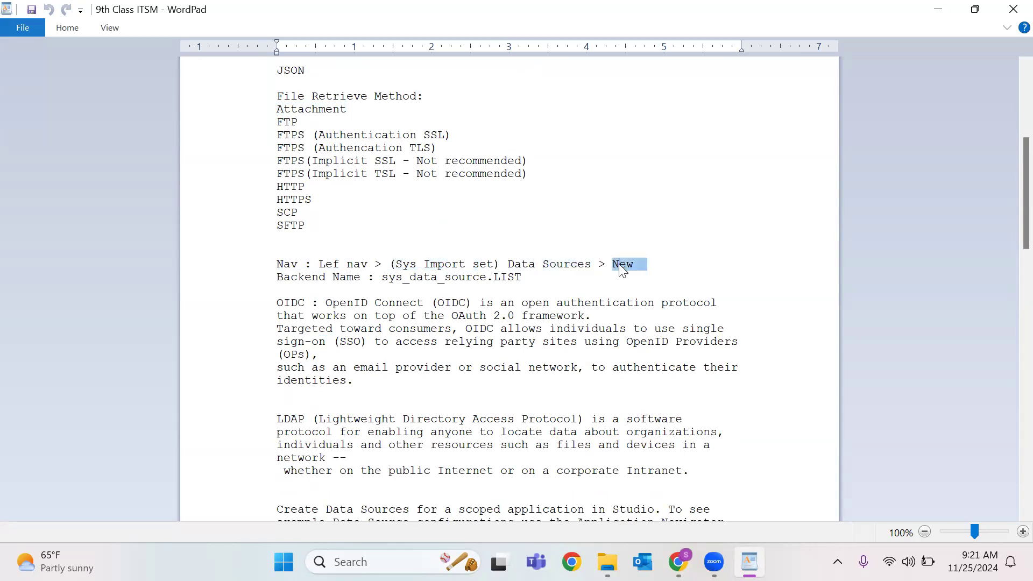
{"action": "left_click_drag", "start_coordinate": [383, 277], "coordinate": [523, 278]}
{"action": "left_click_drag", "start_coordinate": [278, 306], "coordinate": [361, 397]}
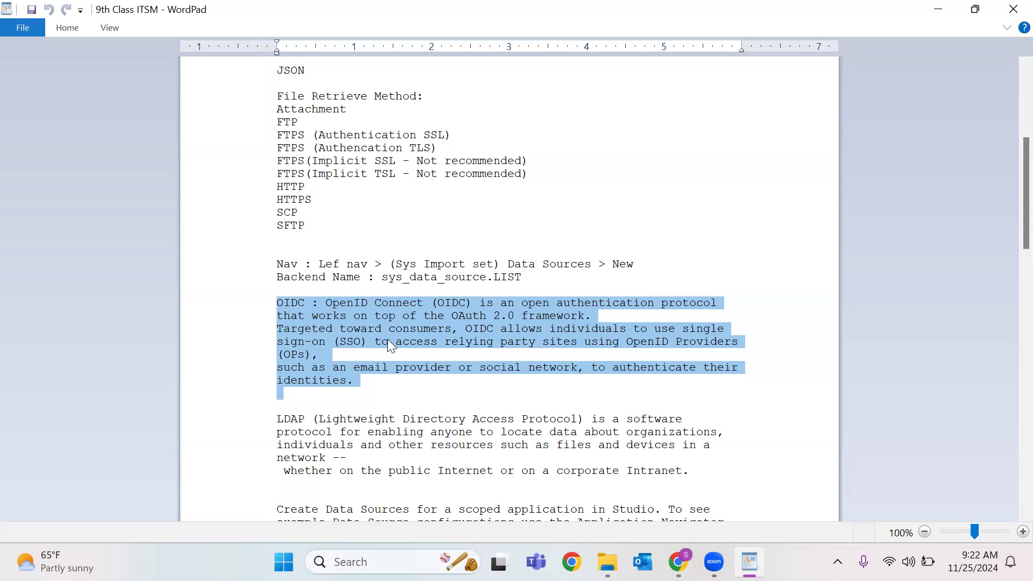
Highlight the words LDAP, Lightweight and Access in the WordPad notes.
{"action": "left_click", "coordinate": [342, 342]}
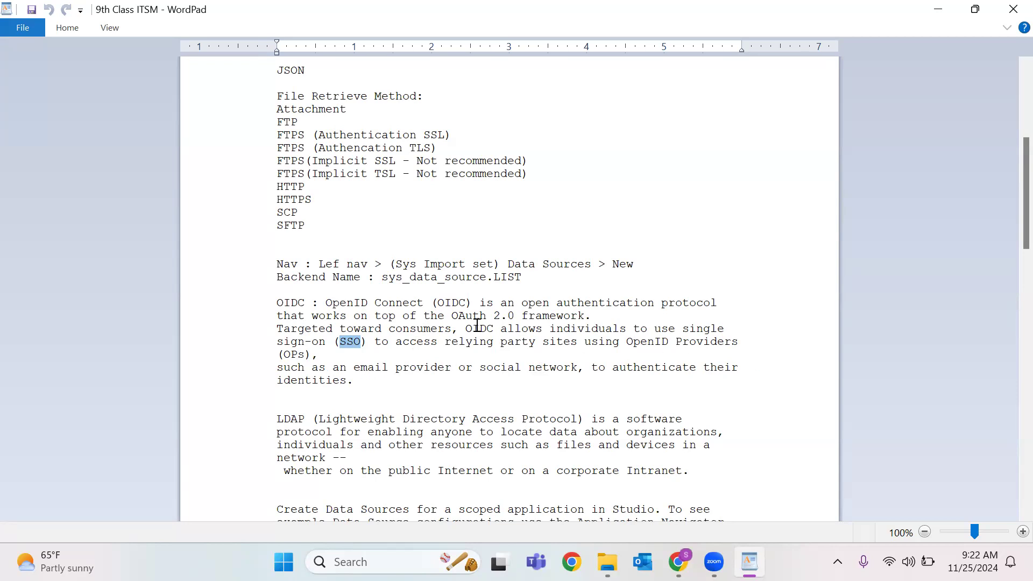
{"action": "scroll", "coordinate": [477, 317], "scroll_direction": "down", "scroll_amount": 1}
{"action": "scroll", "coordinate": [486, 272], "scroll_direction": "down", "scroll_amount": 3}
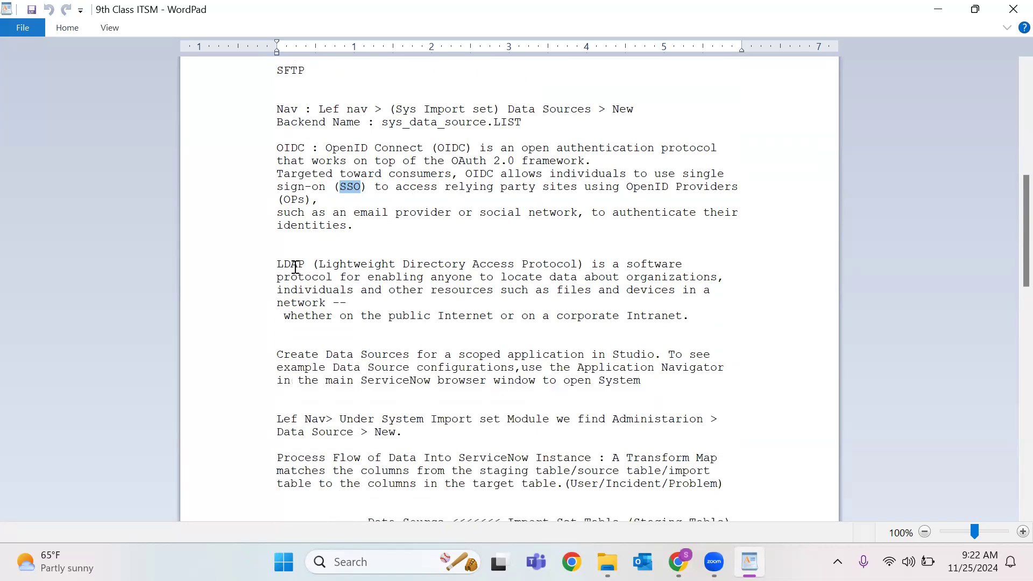
{"action": "double_click", "coordinate": [296, 266]}
{"action": "double_click", "coordinate": [380, 264]}
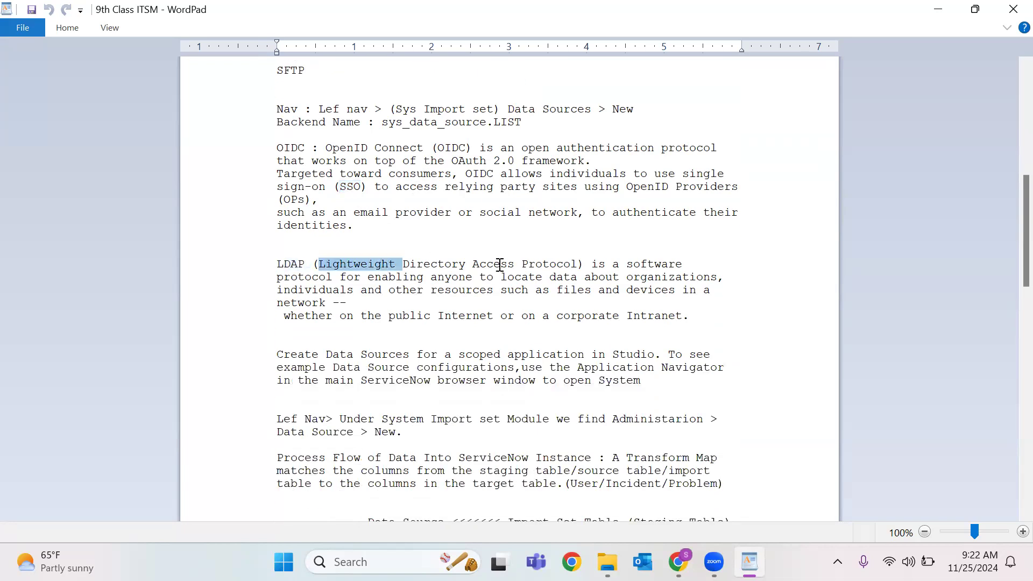
{"action": "double_click", "coordinate": [499, 264]}
{"action": "left_click", "coordinate": [570, 267]}
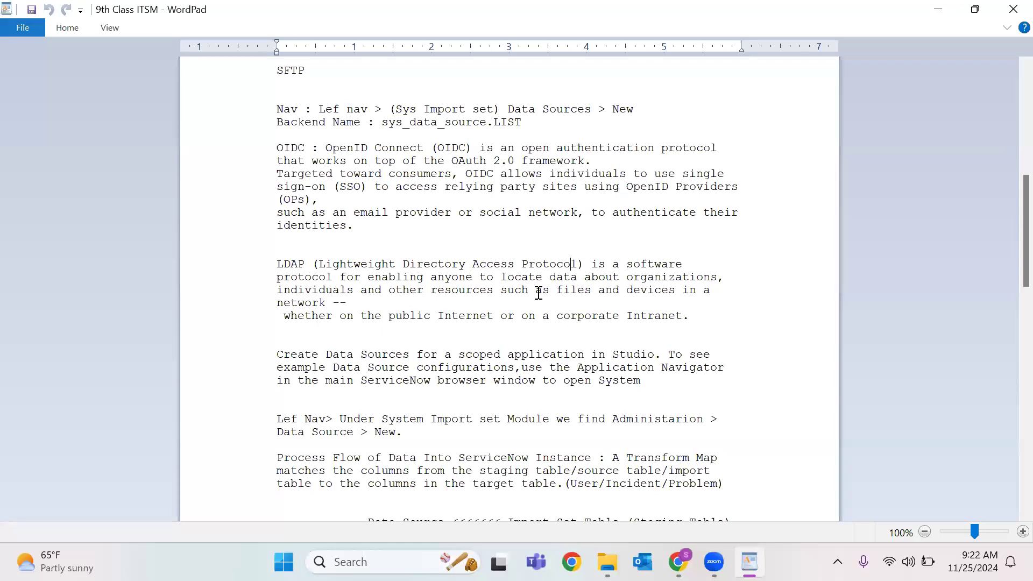
Highlight the scoped-application data source paragraph, then minimize WordPad.
{"action": "scroll", "coordinate": [539, 294], "scroll_direction": "down", "scroll_amount": 1}
{"action": "scroll", "coordinate": [539, 293], "scroll_direction": "down", "scroll_amount": 3}
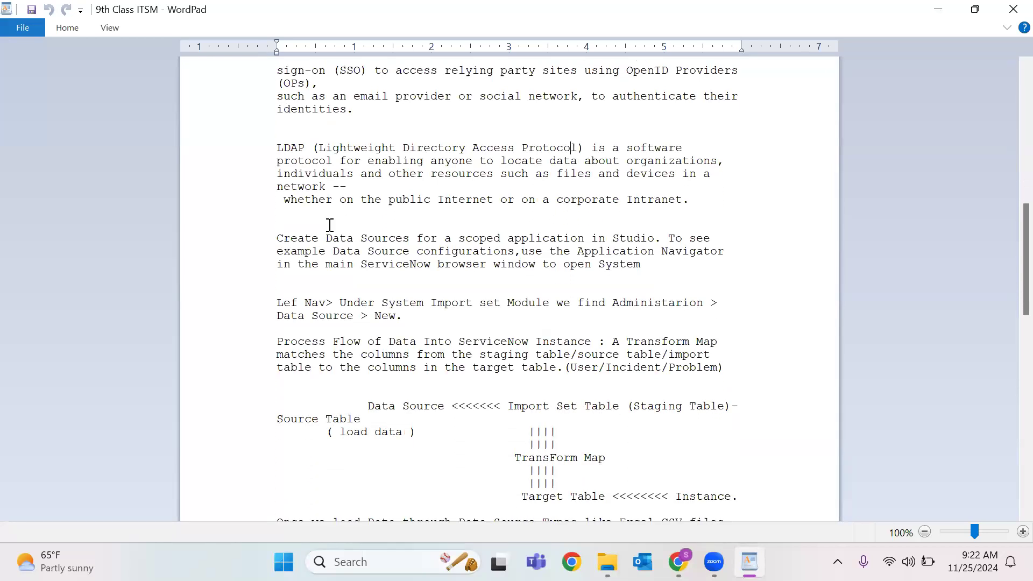
{"action": "left_click", "coordinate": [278, 244]}
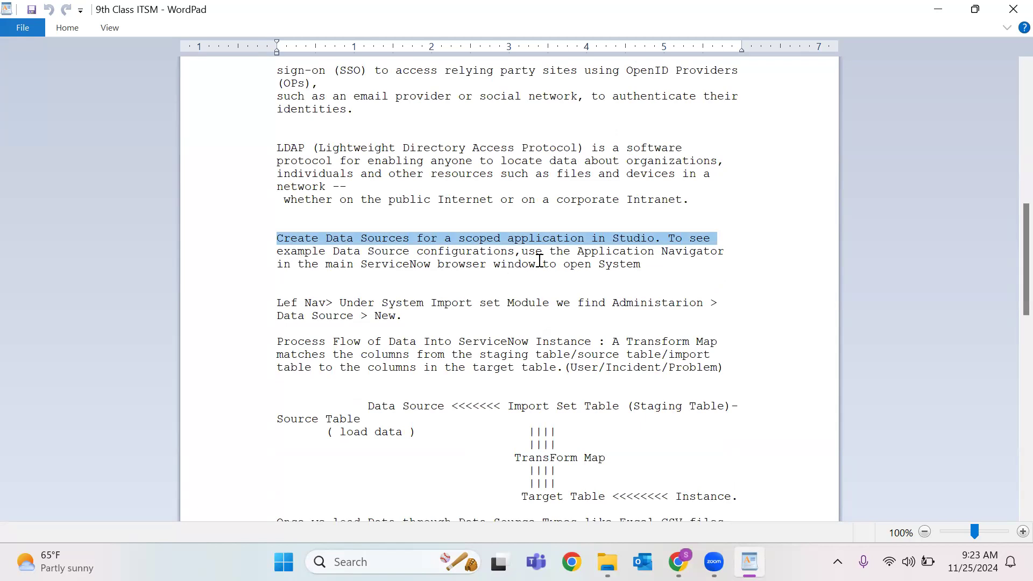
{"action": "left_click_drag", "start_coordinate": [641, 265], "coordinate": [242, 235]}
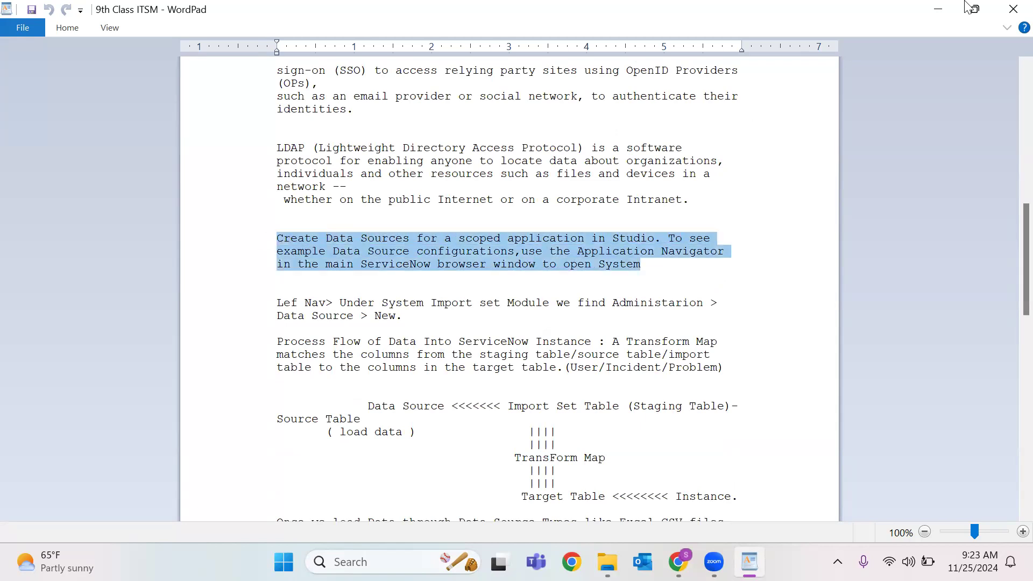
{"action": "left_click", "coordinate": [951, 12]}
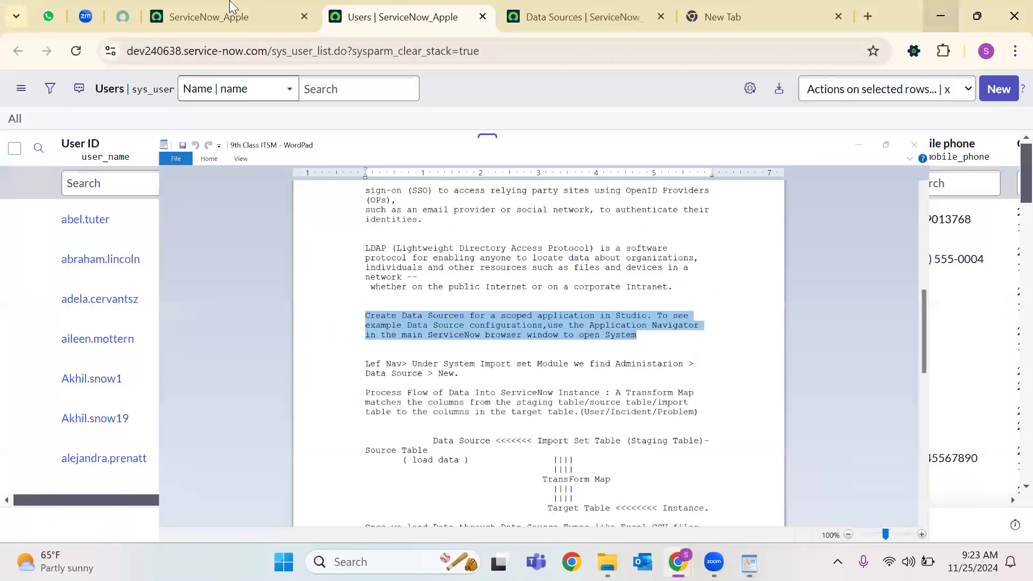
Switch the application scope to Incident Management for Service Operations Workspace.
{"action": "key", "text": "ctrl+shift+Tab"}
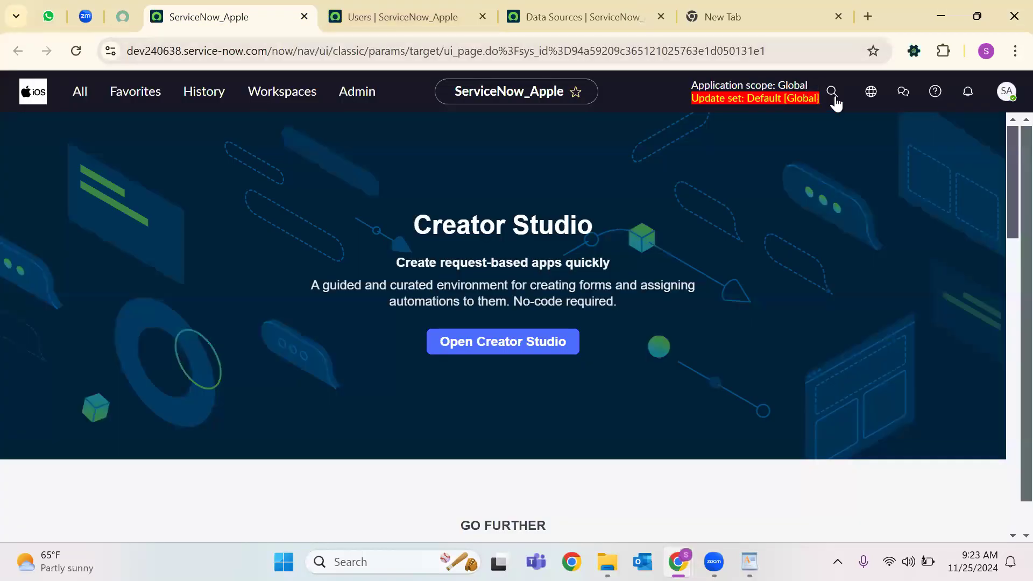
{"action": "left_click_drag", "start_coordinate": [680, 90], "coordinate": [832, 104]}
{"action": "left_click", "coordinate": [832, 94]}
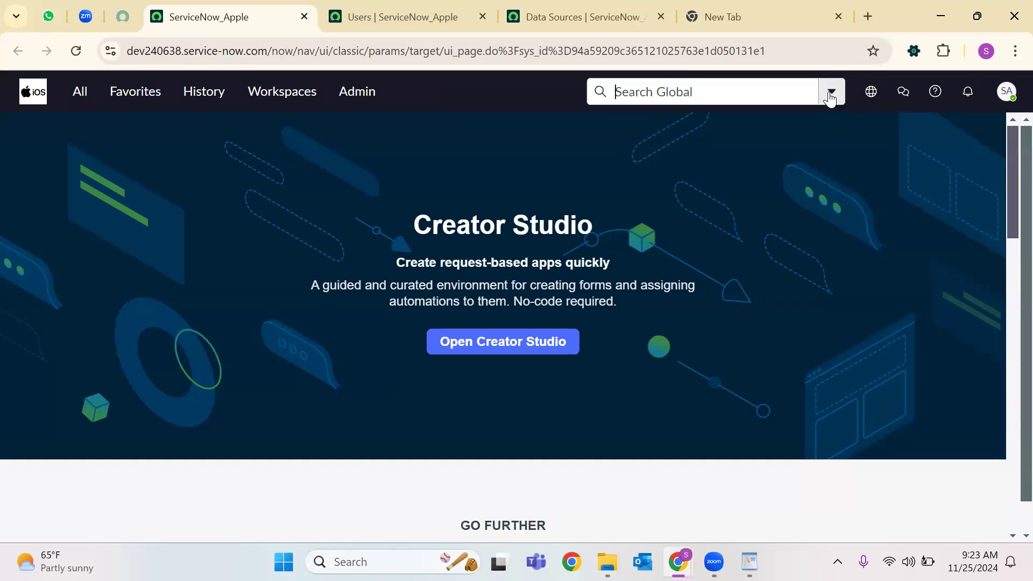
{"action": "left_click", "coordinate": [657, 160]}
{"action": "left_click", "coordinate": [773, 95]}
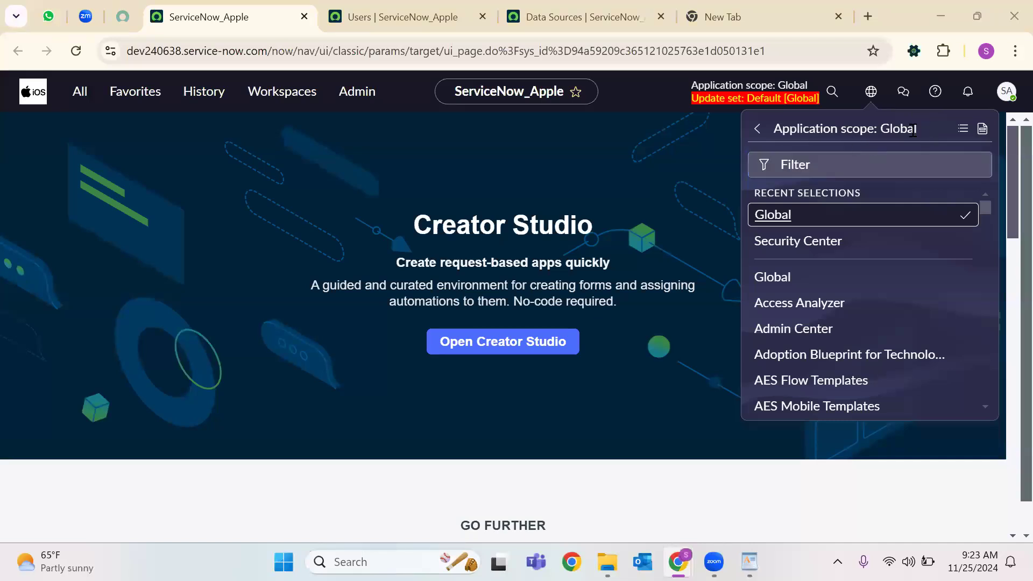
{"action": "scroll", "coordinate": [842, 231], "scroll_direction": "down", "scroll_amount": 5}
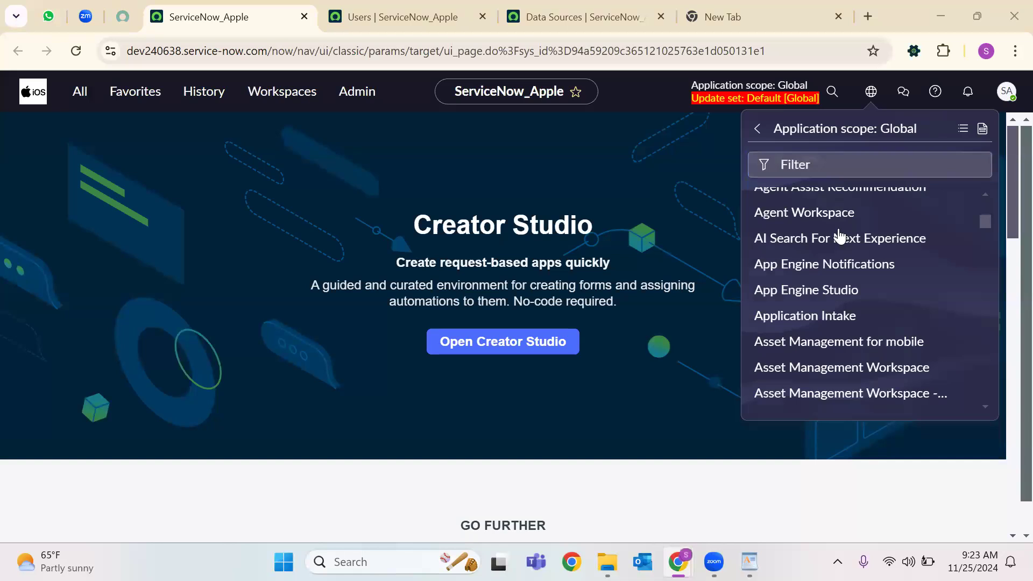
{"action": "scroll", "coordinate": [844, 242], "scroll_direction": "down", "scroll_amount": 15}
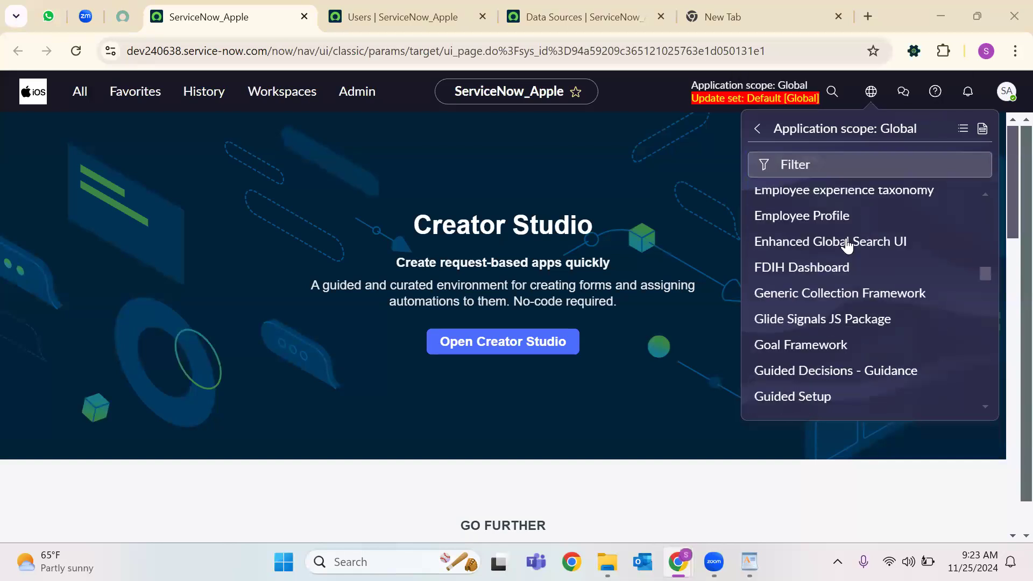
{"action": "scroll", "coordinate": [847, 242], "scroll_direction": "up", "scroll_amount": 6}
{"action": "scroll", "coordinate": [846, 249], "scroll_direction": "down", "scroll_amount": 5}
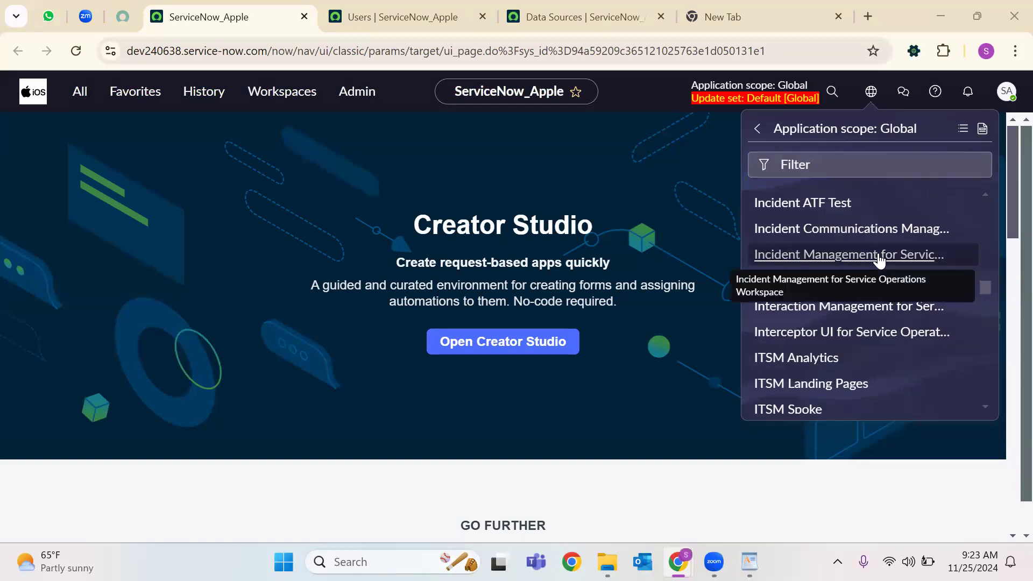
{"action": "left_click", "coordinate": [795, 260]}
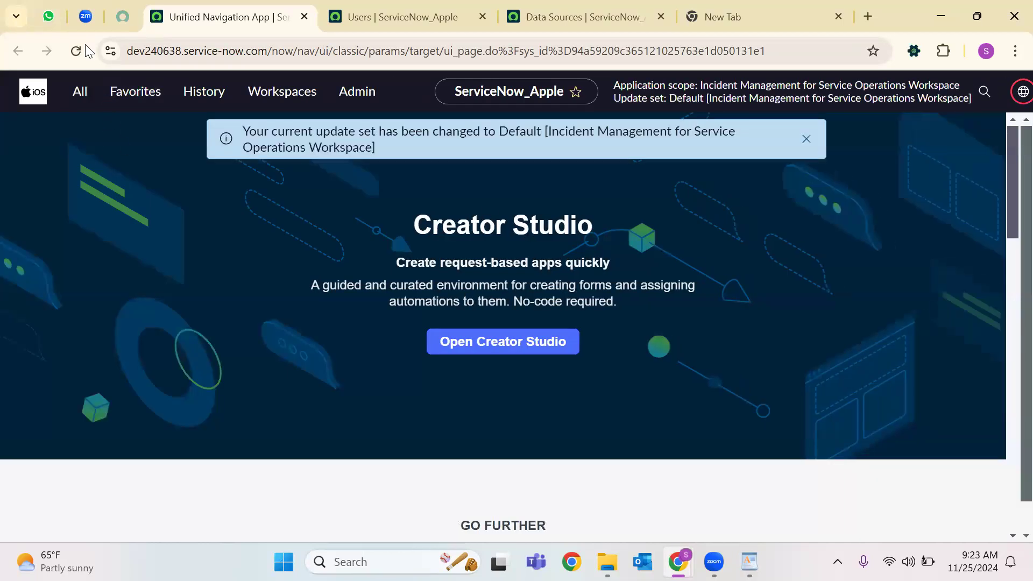
{"action": "left_click", "coordinate": [75, 51]}
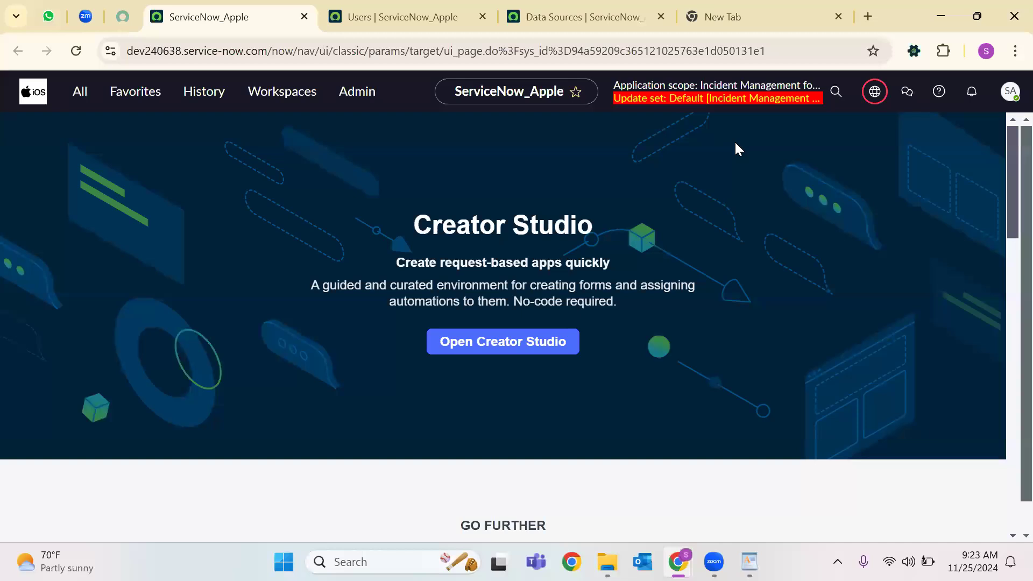
Review the scope and update set menu, then reload the sys_user Users list.
{"action": "left_click", "coordinate": [832, 139]}
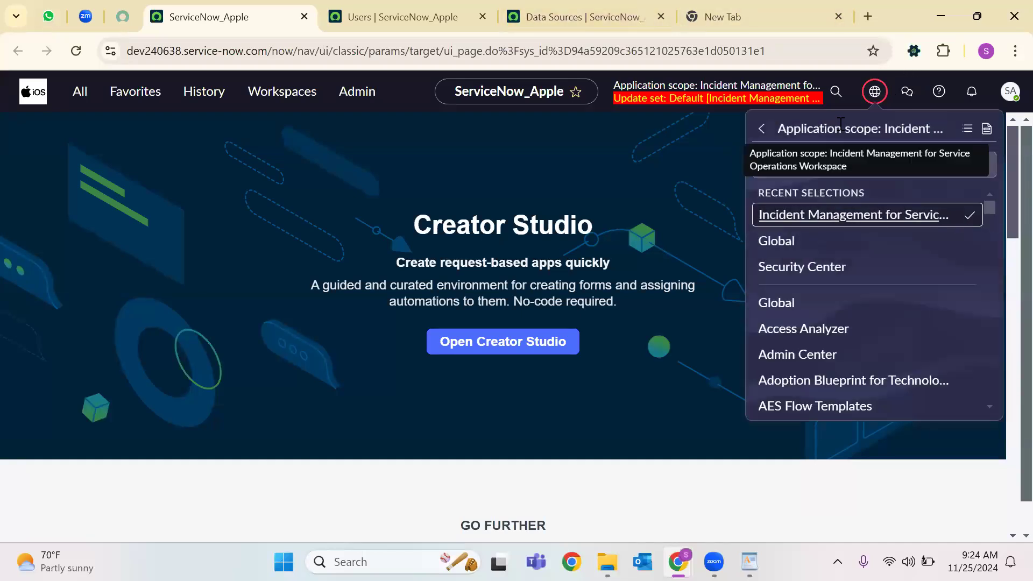
{"action": "left_click", "coordinate": [700, 145]}
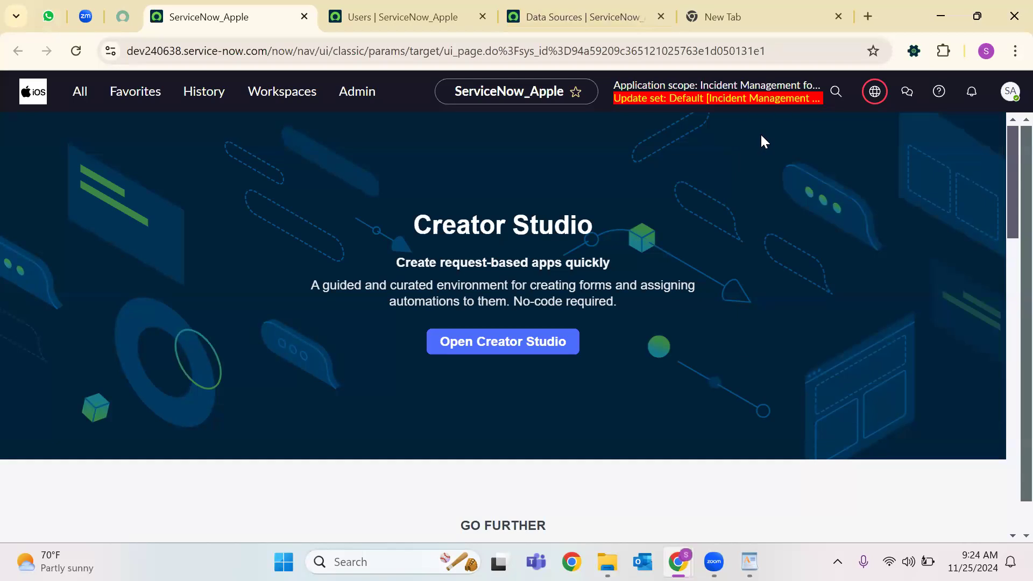
{"action": "left_click", "coordinate": [884, 101]}
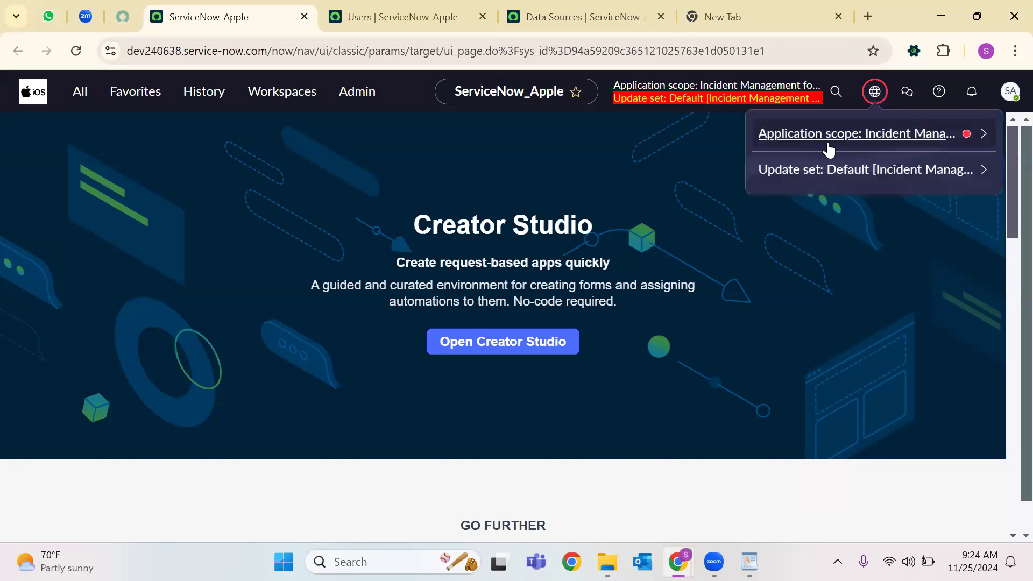
{"action": "left_click", "coordinate": [832, 143]}
{"action": "scroll", "coordinate": [802, 271], "scroll_direction": "down", "scroll_amount": 2}
{"action": "scroll", "coordinate": [824, 255], "scroll_direction": "up", "scroll_amount": 2}
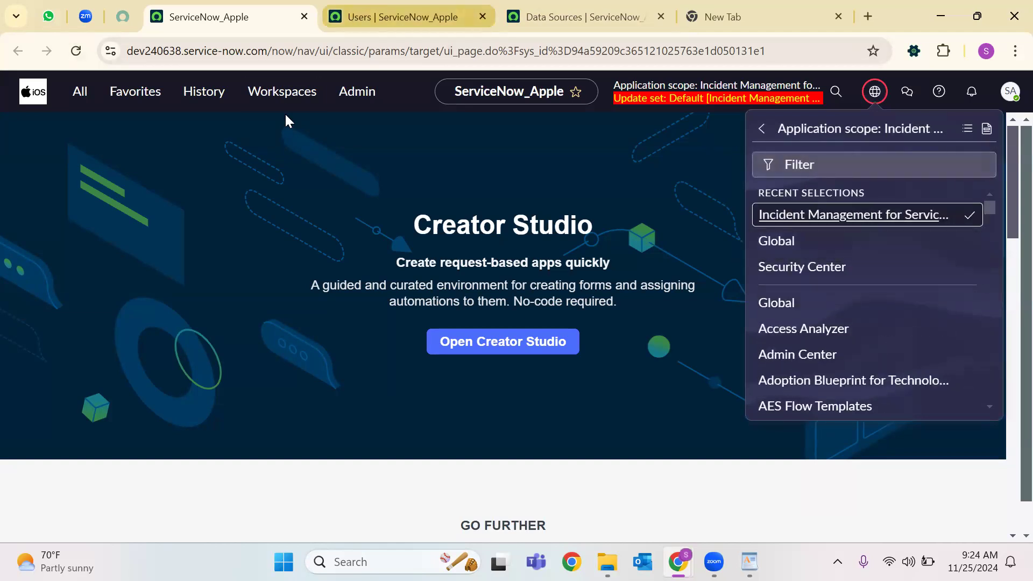
{"action": "key", "text": "ctrl+Tab"}
{"action": "key", "text": "ctrl+r"}
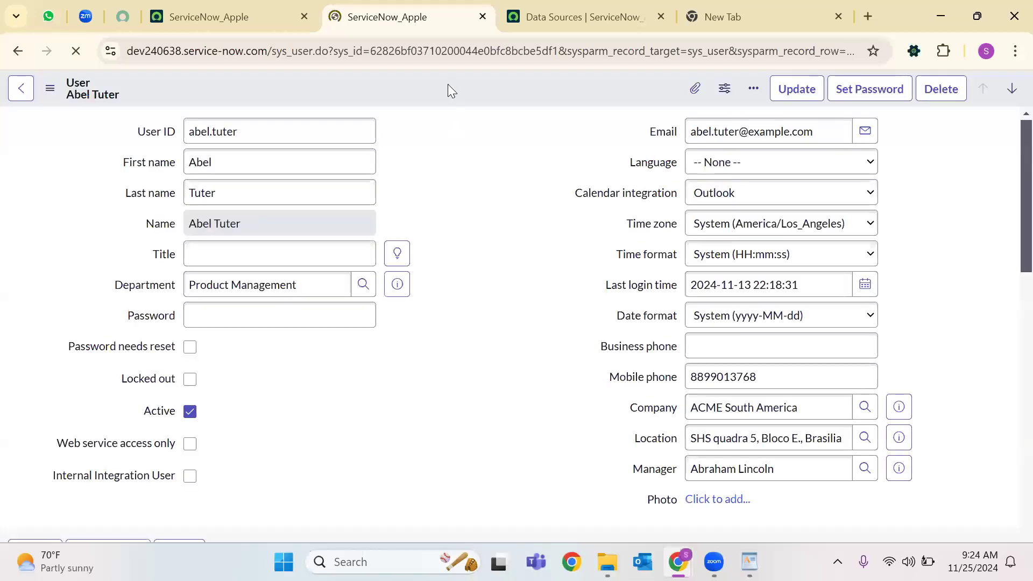
Open Configure > Form Layout for the User form from the header's context menu.
{"action": "right_click", "coordinate": [448, 84]}
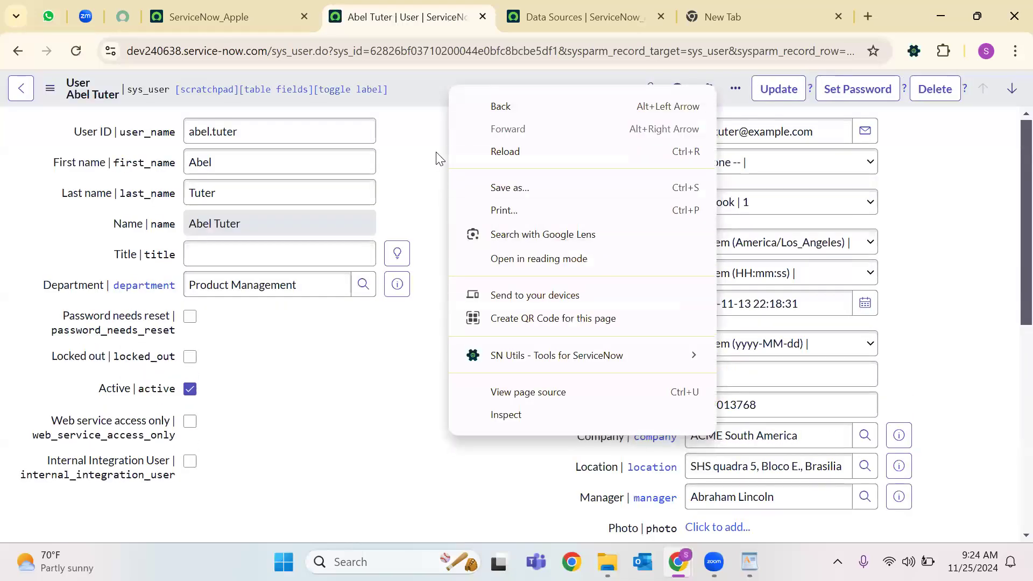
{"action": "left_click", "coordinate": [440, 158]}
{"action": "right_click", "coordinate": [445, 84]}
{"action": "mouse_move", "coordinate": [540, 182]}
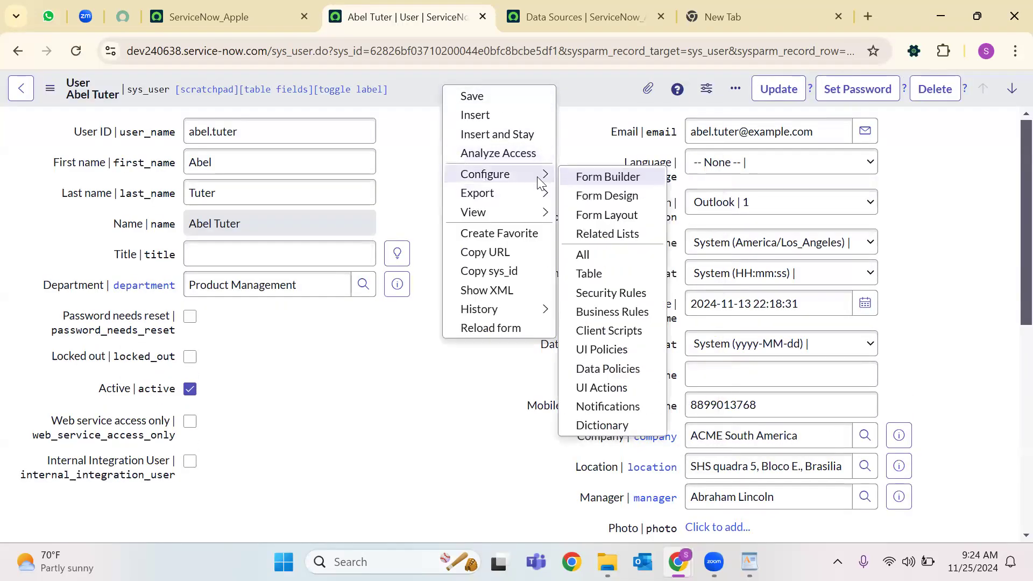
{"action": "left_click", "coordinate": [606, 215]}
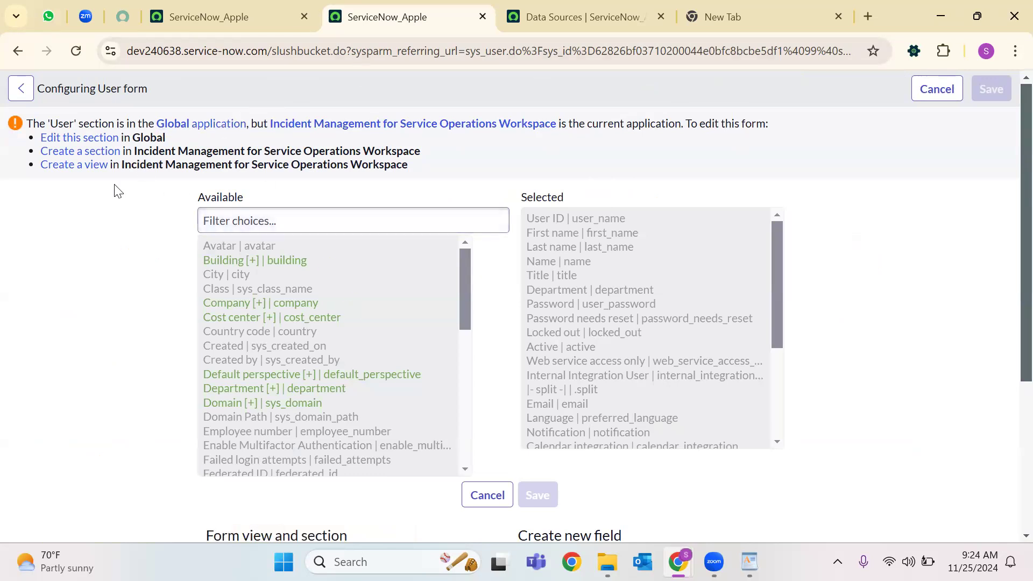
Highlight the field lists and the warning that the section belongs to Global.
{"action": "left_click_drag", "start_coordinate": [280, 206], "coordinate": [865, 410]}
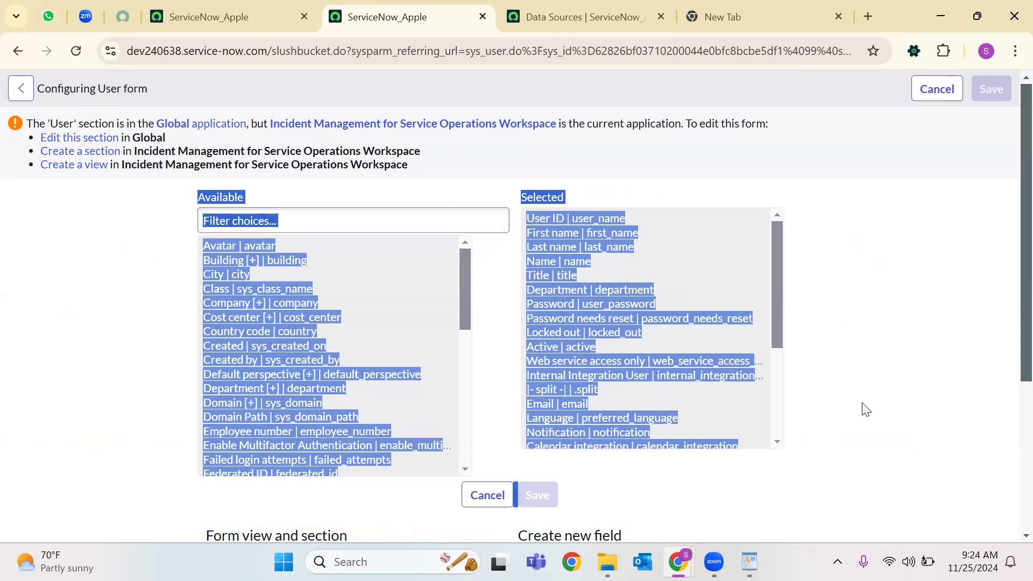
{"action": "left_click", "coordinate": [202, 185]}
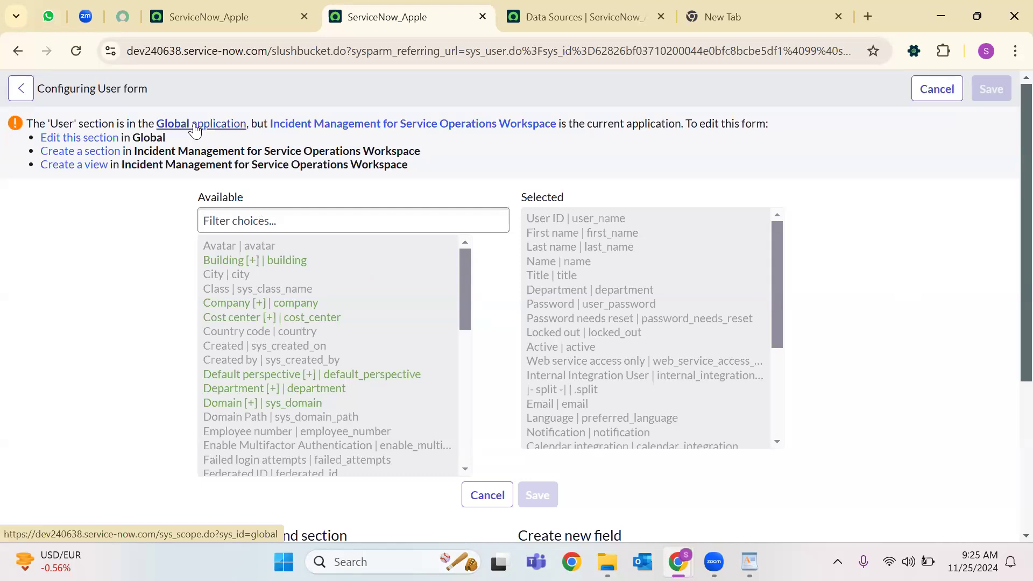
{"action": "left_click_drag", "start_coordinate": [431, 177], "coordinate": [6, 131]}
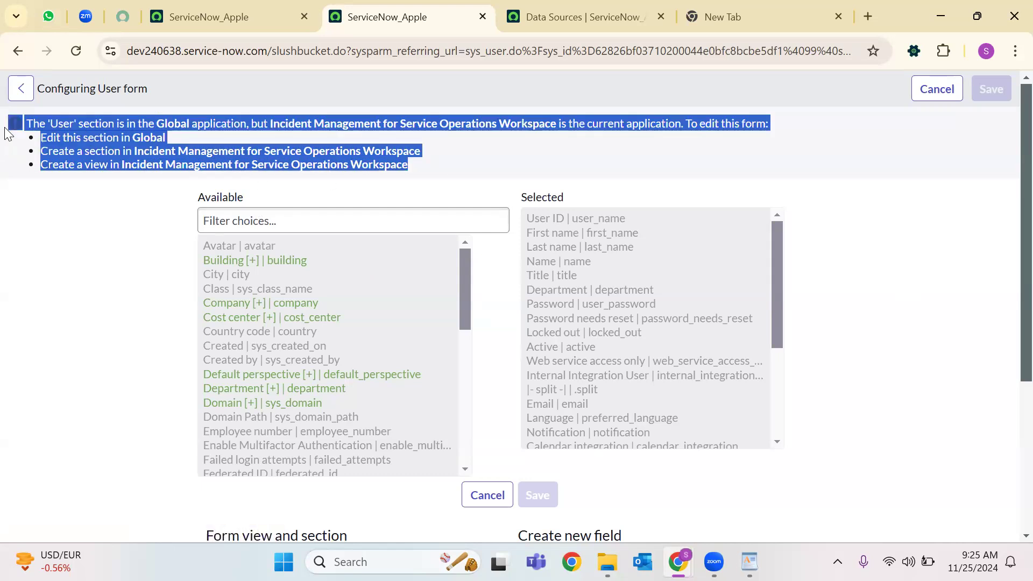
{"action": "left_click", "coordinate": [131, 187]}
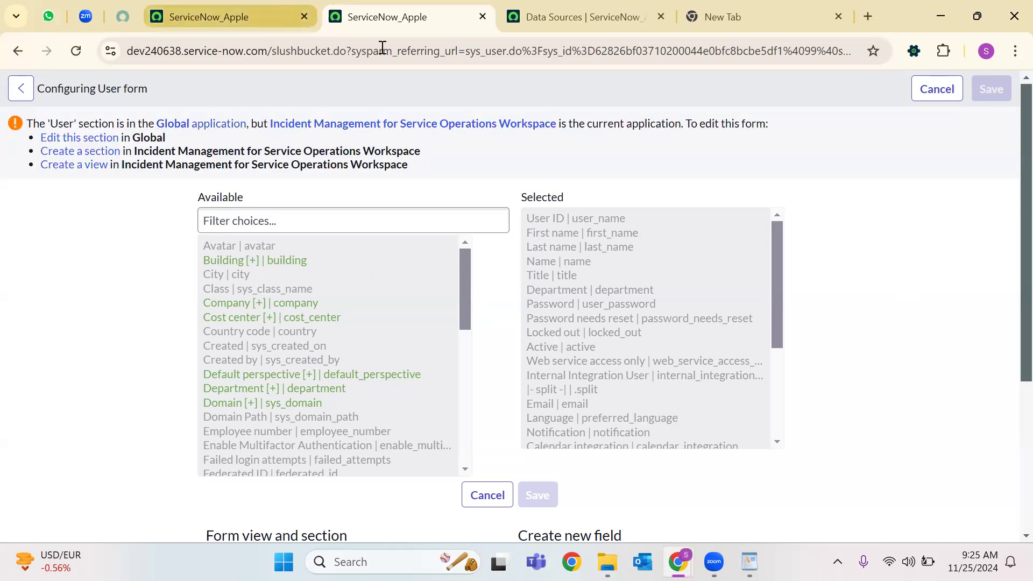
Filter the application scope list for Global and make it the current scope.
{"action": "left_click", "coordinate": [242, 17]}
{"action": "left_click", "coordinate": [847, 163]}
{"action": "type", "text": "Global"}
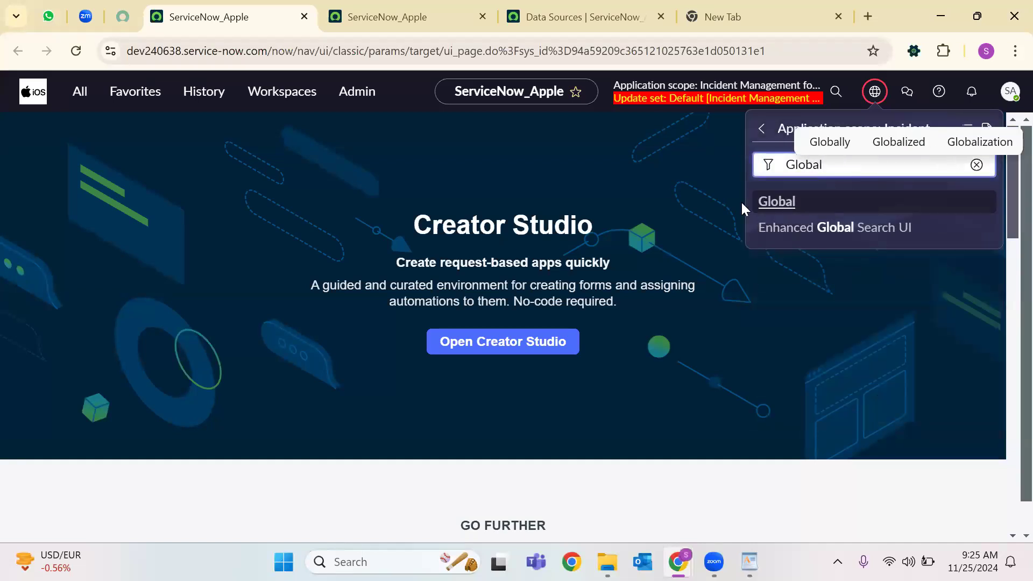
{"action": "left_click", "coordinate": [776, 209]}
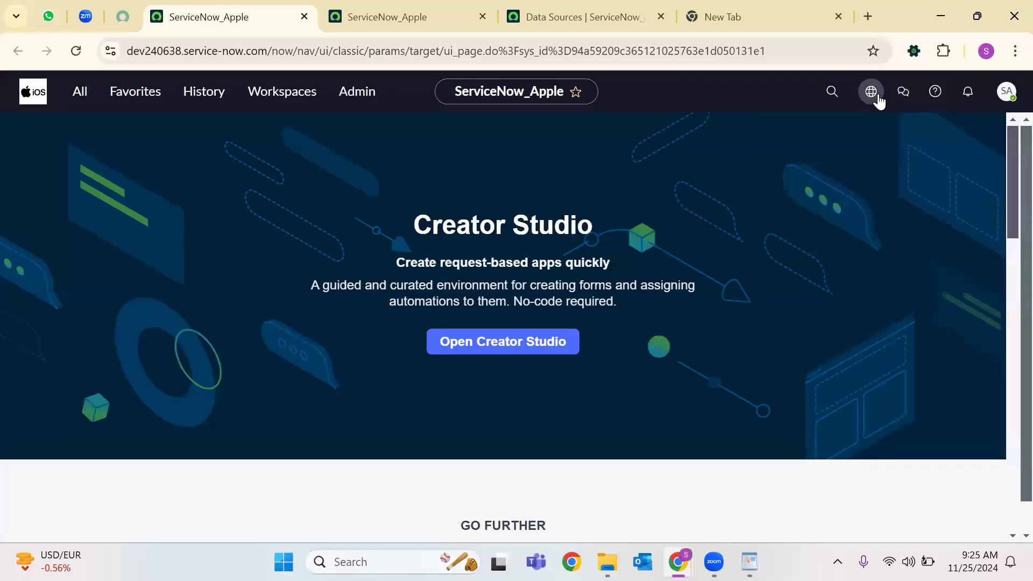
{"action": "left_click", "coordinate": [879, 97]}
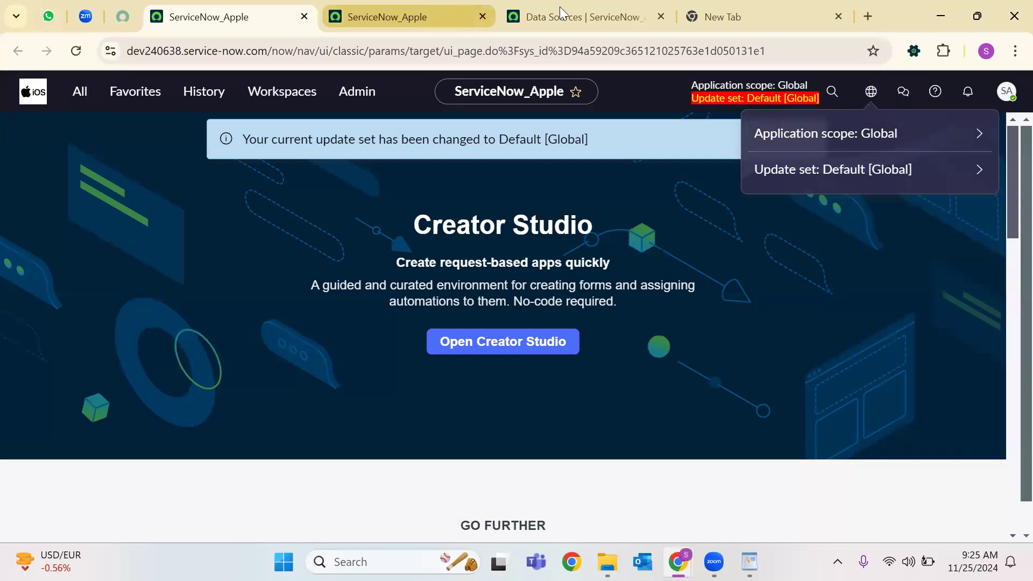
Reload the User form layout, decline the Form Builder suggestion with Not Now, and close that tab.
{"action": "left_click", "coordinate": [366, 17]}
{"action": "left_click", "coordinate": [585, 18]}
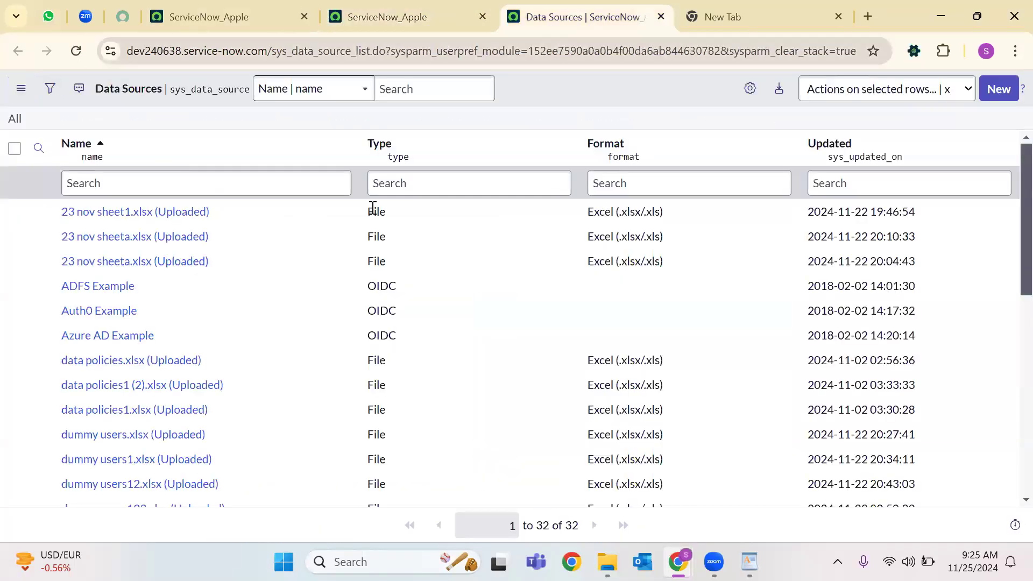
{"action": "left_click", "coordinate": [387, 17]}
{"action": "left_click", "coordinate": [75, 51]}
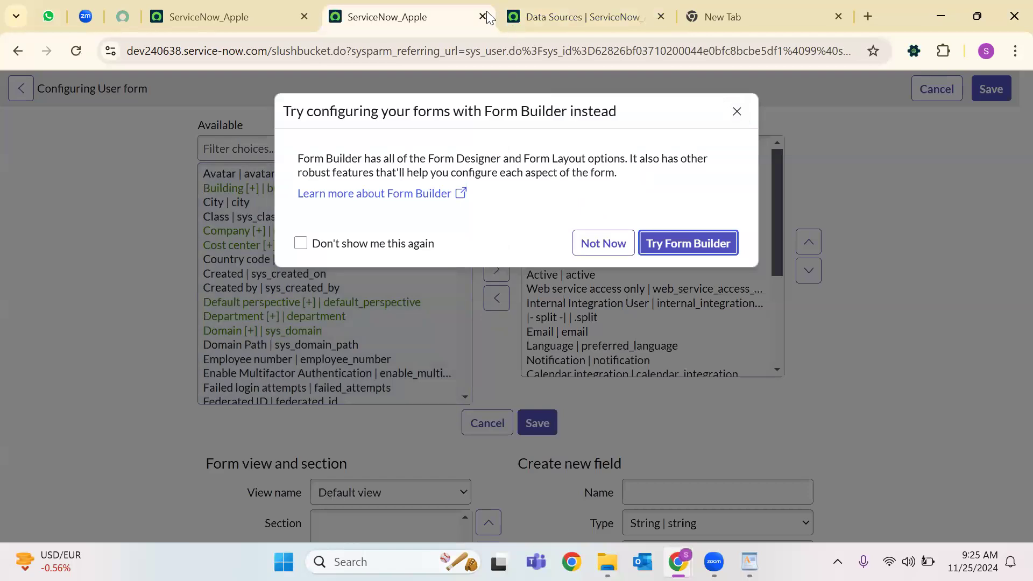
{"action": "left_click", "coordinate": [269, 120]}
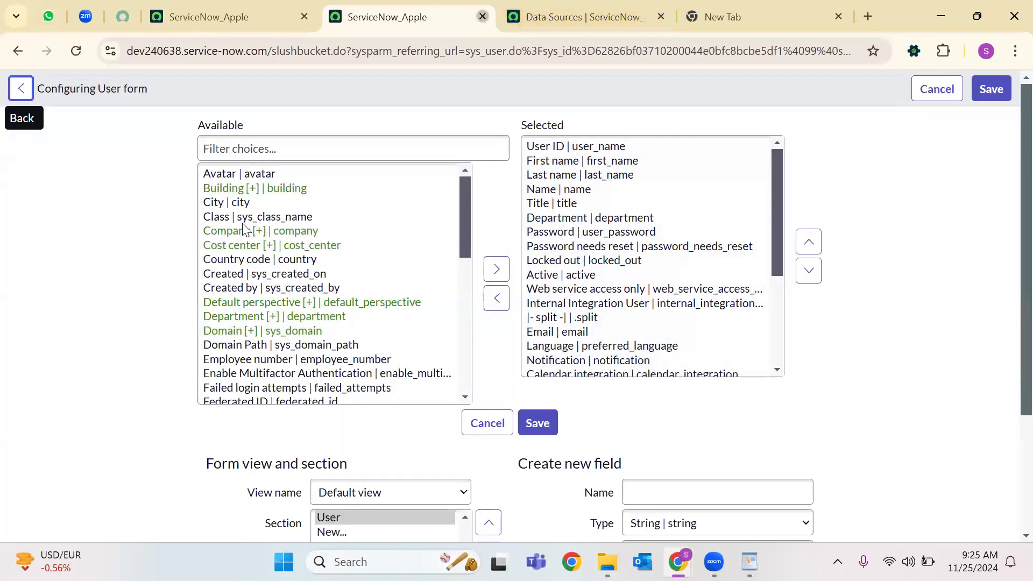
{"action": "key", "text": "ctrl+w"}
{"action": "key", "text": "ctrl+shift+Tab"}
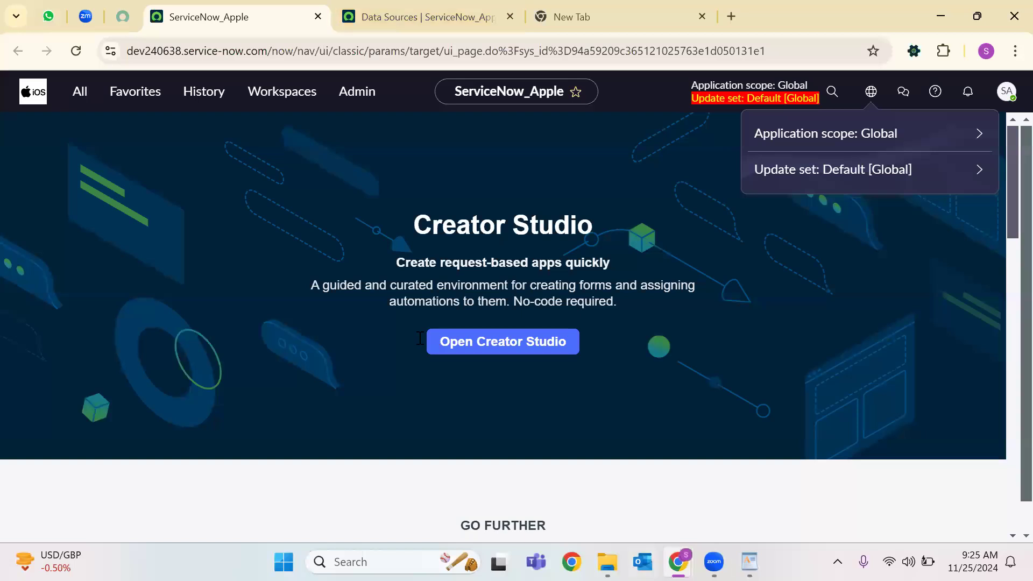
{"action": "left_click", "coordinate": [750, 562]}
{"action": "scroll", "coordinate": [382, 212], "scroll_direction": "down", "scroll_amount": 2}
{"action": "scroll", "coordinate": [382, 212], "scroll_direction": "down", "scroll_amount": 2}
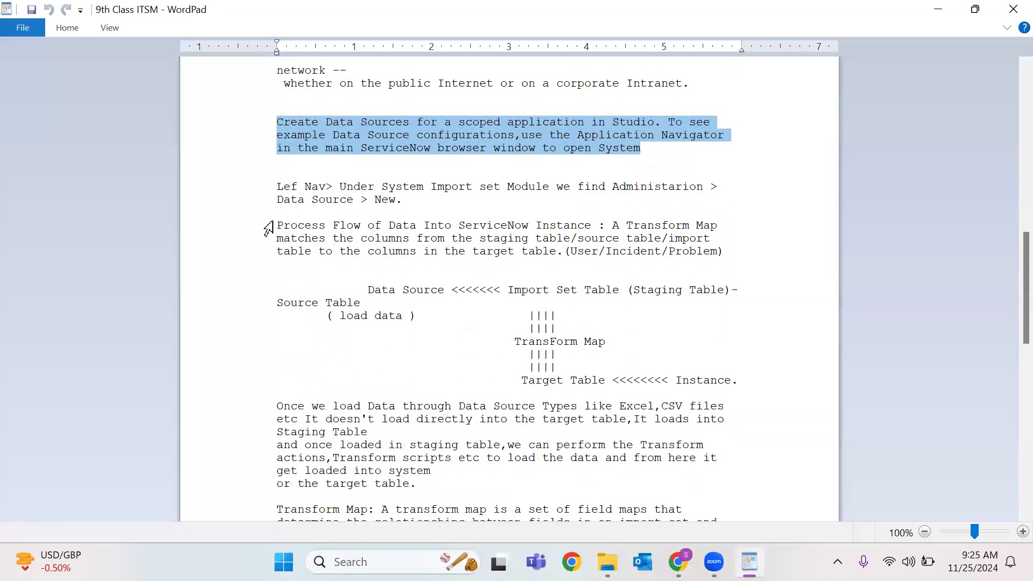
{"action": "left_click_drag", "start_coordinate": [272, 226], "coordinate": [654, 226]}
{"action": "left_click", "coordinate": [465, 258]}
{"action": "triple_click", "coordinate": [393, 243]}
{"action": "left_click", "coordinate": [534, 317]}
{"action": "left_click", "coordinate": [938, 9]}
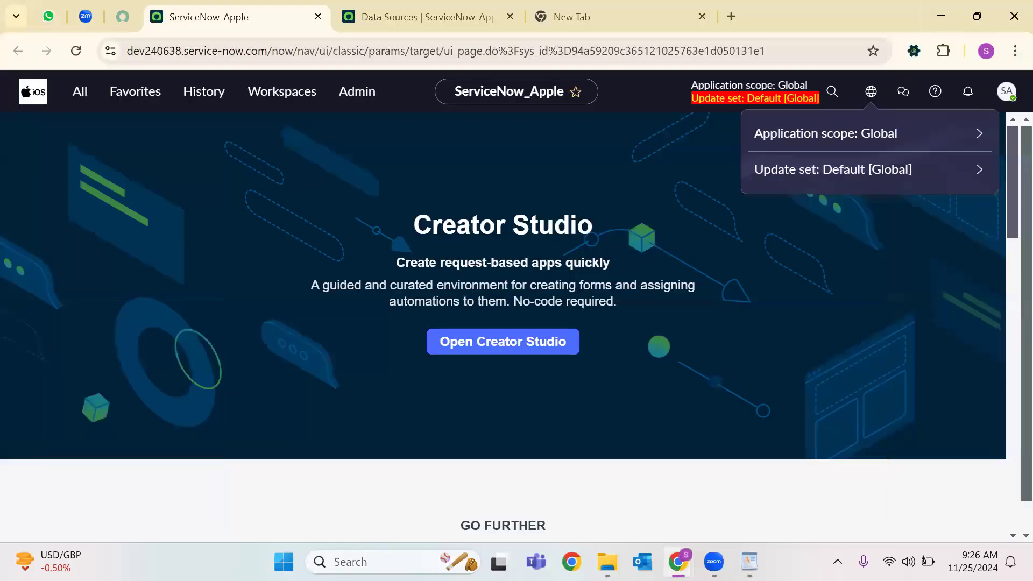
{"action": "left_click", "coordinate": [750, 562]}
{"action": "key", "text": "ctrl+Tab"}
Create a new sys_data_source record named 25november and replace the empty tab with a fresh one.
{"action": "left_click", "coordinate": [999, 89]}
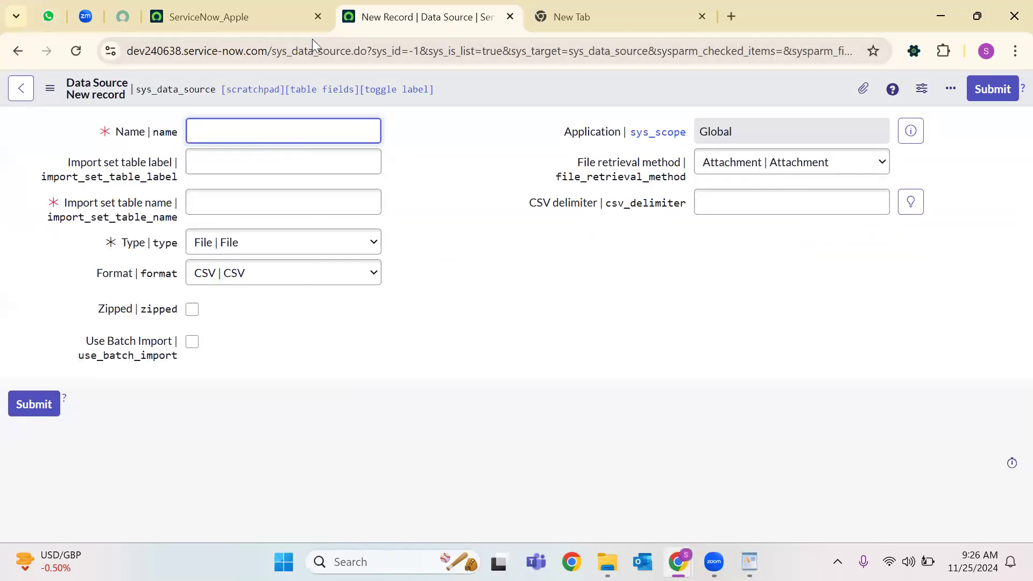
{"action": "left_click", "coordinate": [328, 50]}
{"action": "double_click", "coordinate": [329, 50]}
{"action": "left_click", "coordinate": [249, 139]}
{"action": "left_click", "coordinate": [233, 165]}
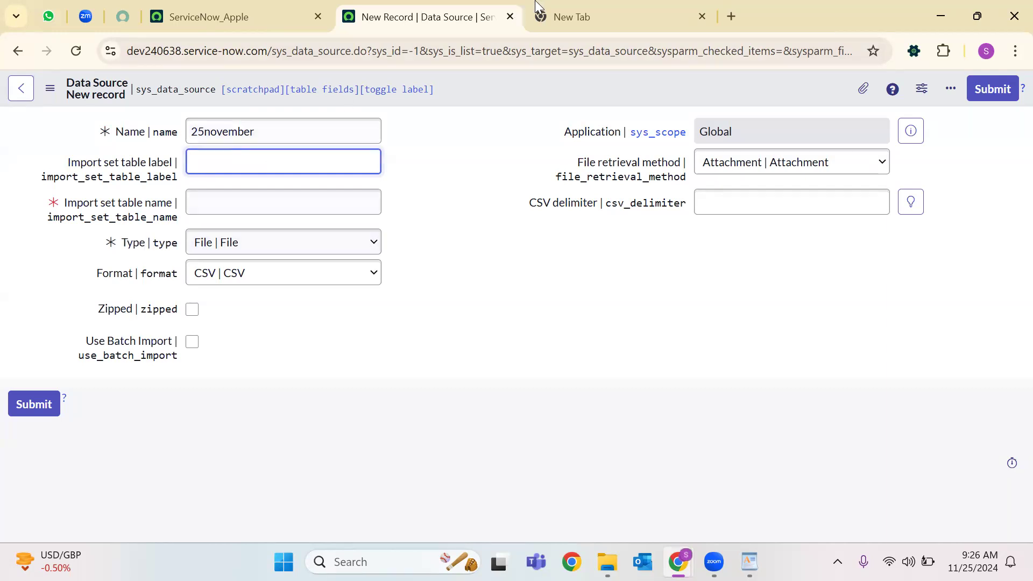
{"action": "left_click", "coordinate": [702, 17]}
{"action": "left_click", "coordinate": [539, 16]}
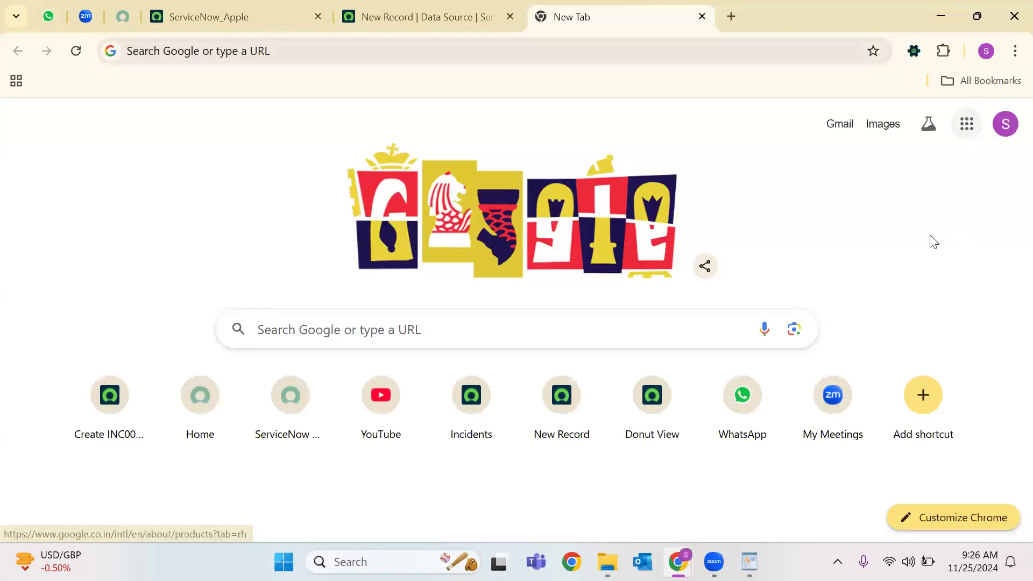
Launch Sheets from the Google apps grid, glance at the Data Source form, and return to it.
{"action": "left_click", "coordinate": [963, 136]}
{"action": "scroll", "coordinate": [921, 272], "scroll_direction": "down", "scroll_amount": 5}
{"action": "left_click", "coordinate": [919, 362]}
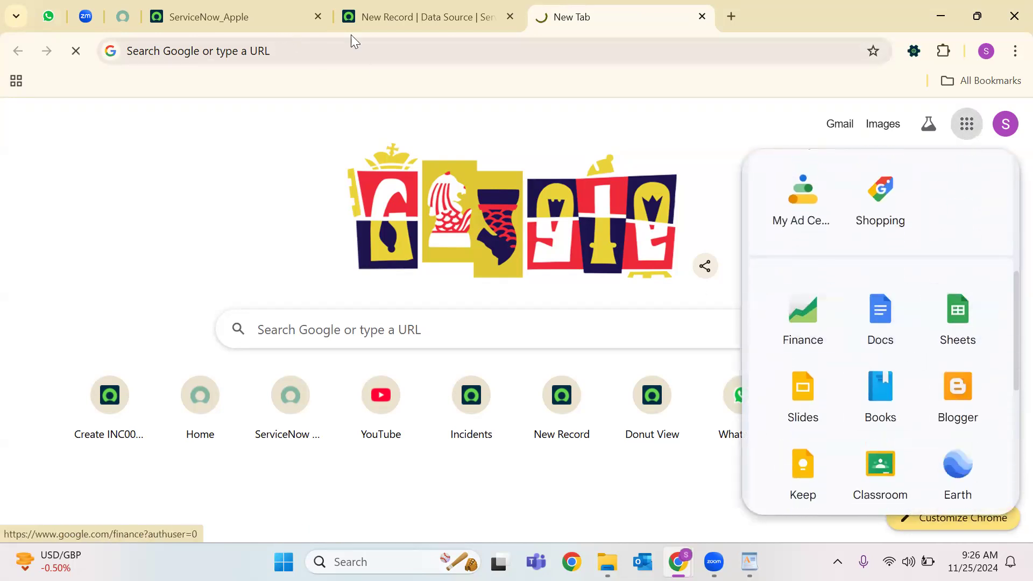
{"action": "key", "text": "ctrl+shift+Tab"}
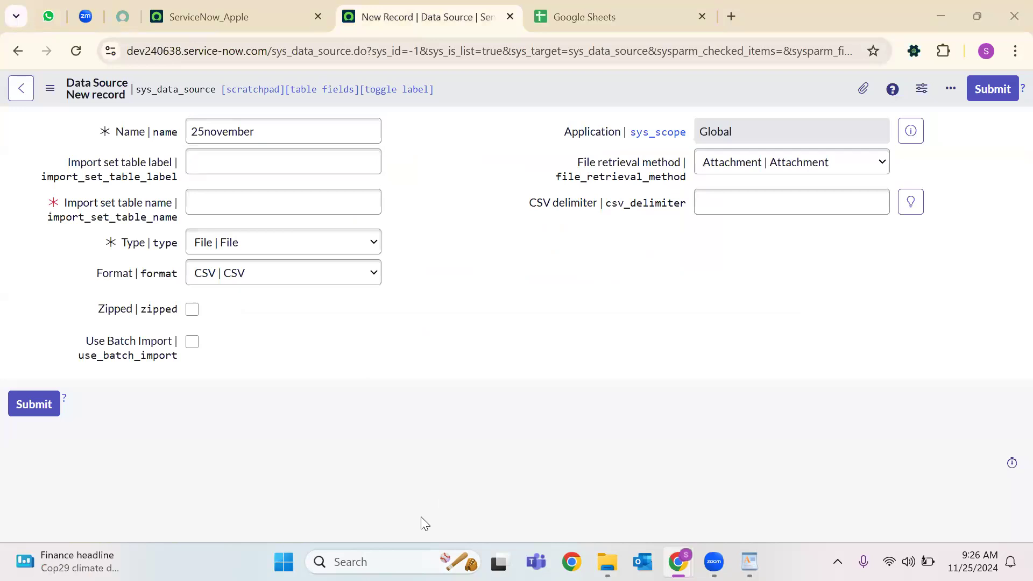
{"action": "key", "text": "ctrl+Tab"}
Create a blank spreadsheet with headers User ID, Name, Email, Department and Phone in A1:E1.
{"action": "left_click", "coordinate": [202, 233]}
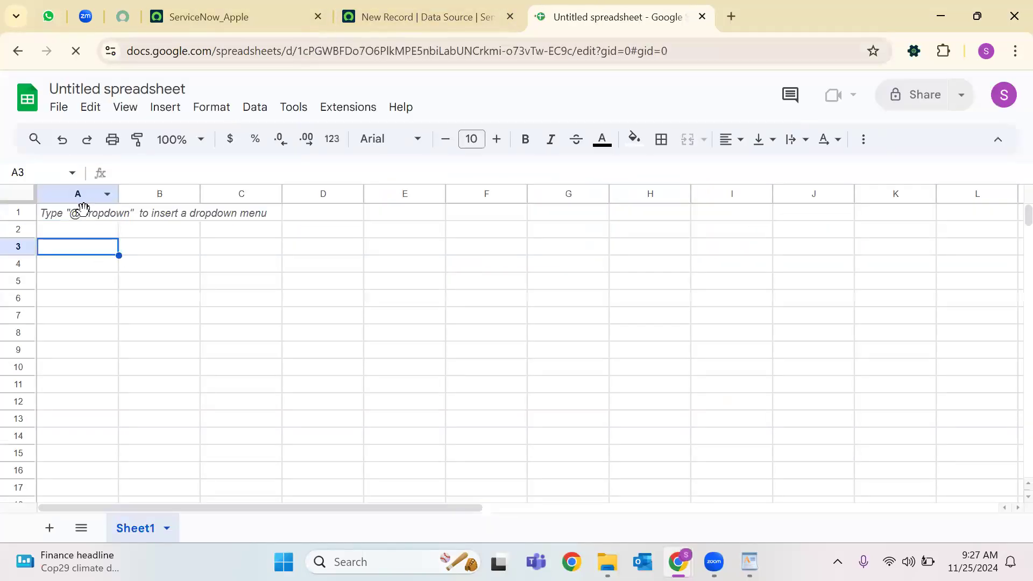
{"action": "type", "text": "User"}
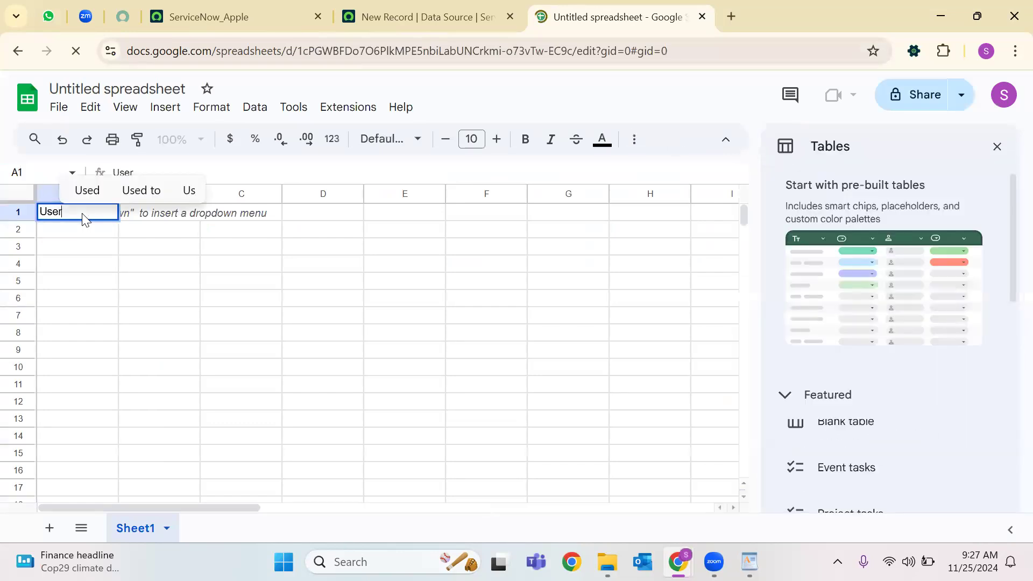
{"action": "type", "text": " ID"}
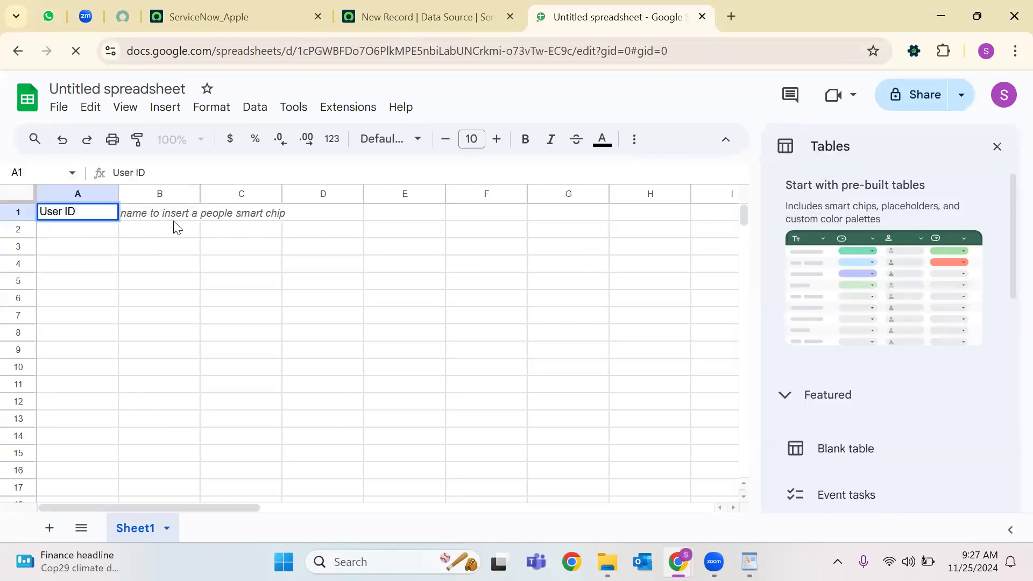
{"action": "left_click", "coordinate": [178, 218]}
{"action": "type", "text": "Name"}
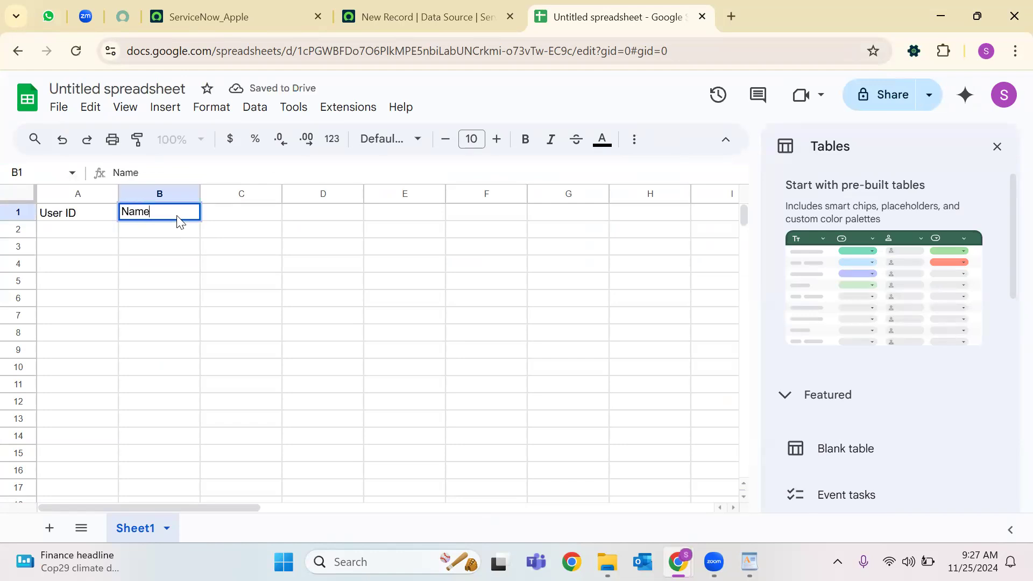
{"action": "left_click", "coordinate": [261, 281]}
{"action": "left_click", "coordinate": [268, 214]}
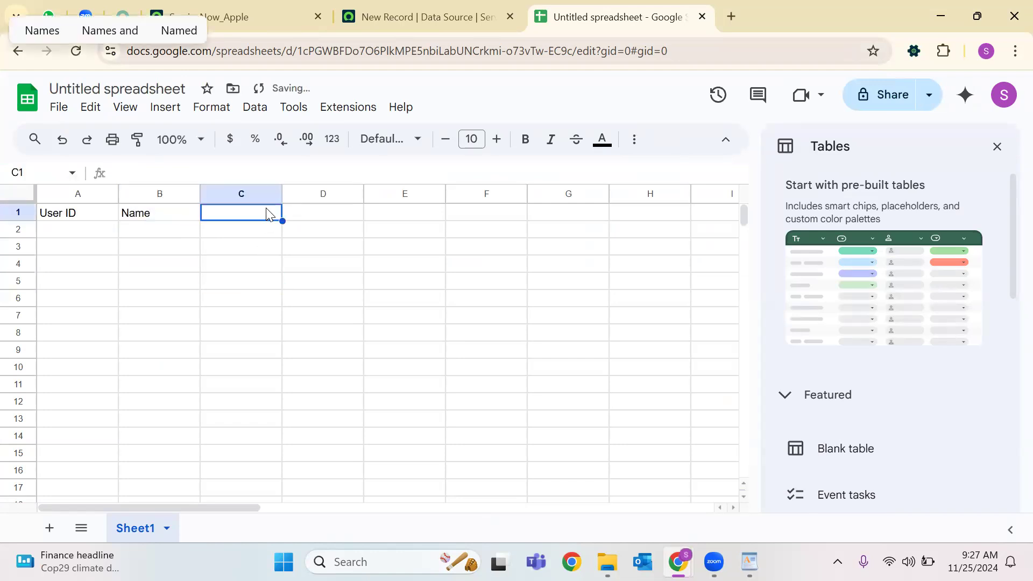
{"action": "type", "text": "Email"}
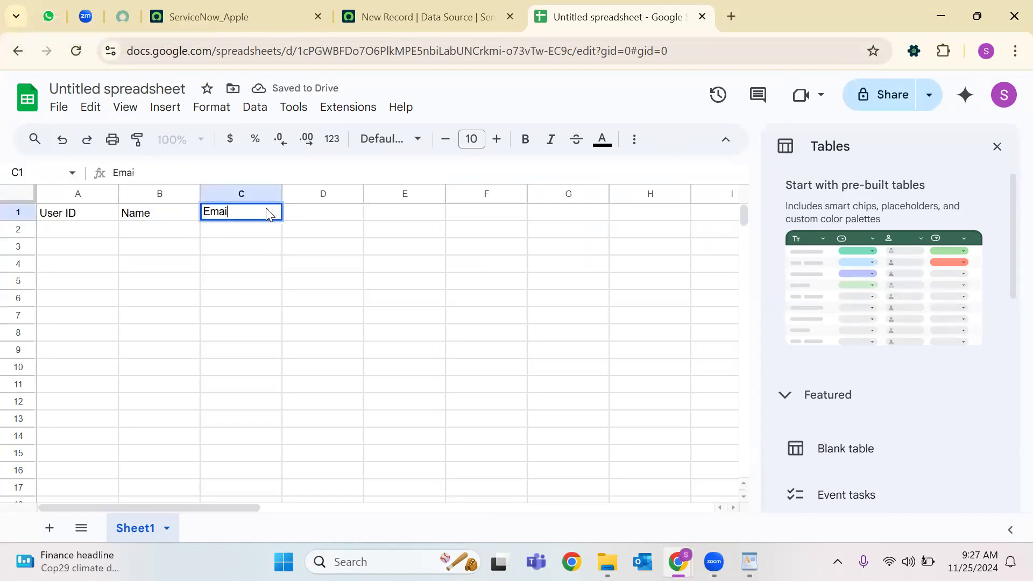
{"action": "left_click", "coordinate": [340, 269]}
{"action": "left_click", "coordinate": [324, 216]}
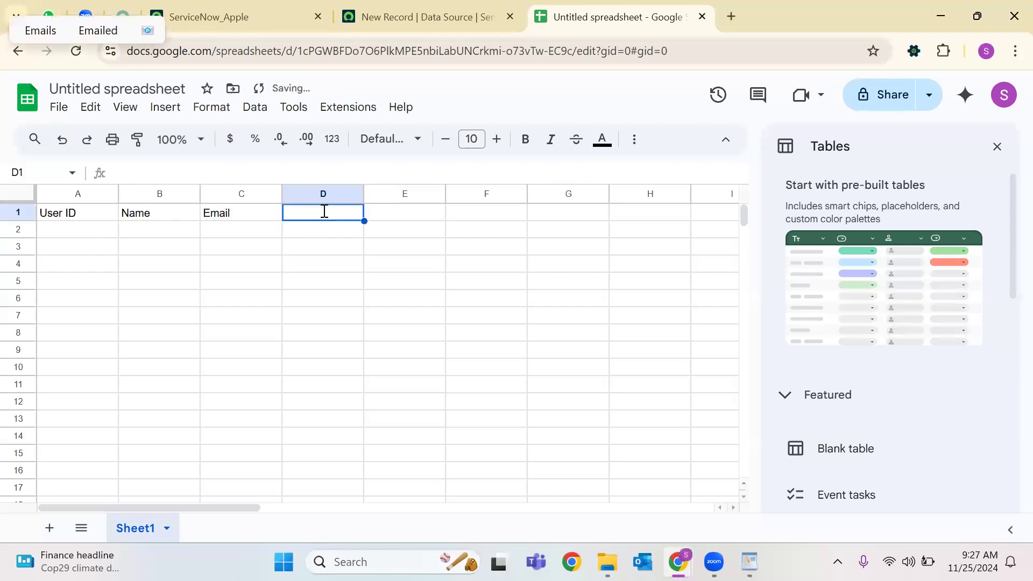
{"action": "type", "text": "Department"}
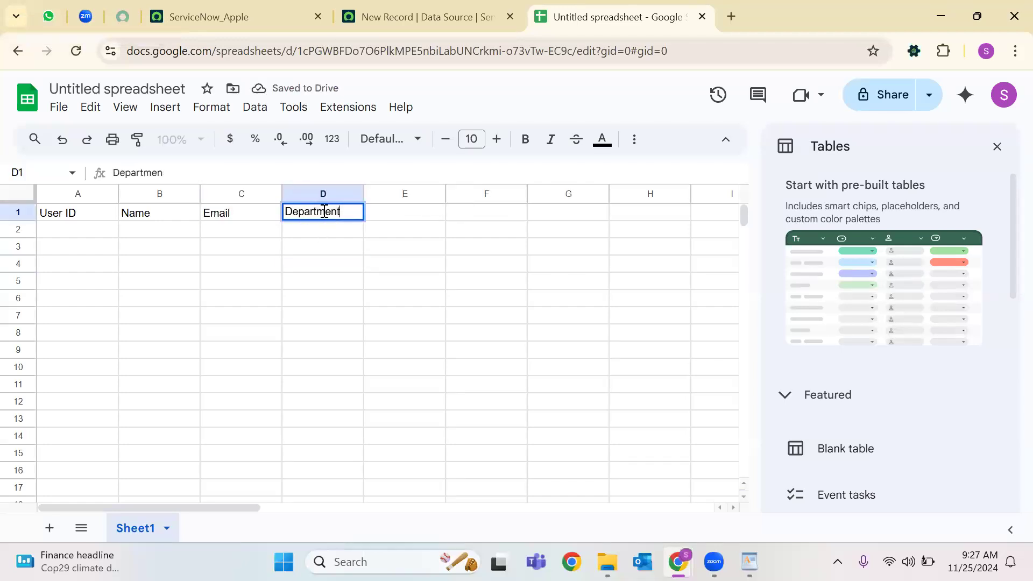
{"action": "left_click", "coordinate": [394, 302]}
{"action": "left_click", "coordinate": [401, 216]}
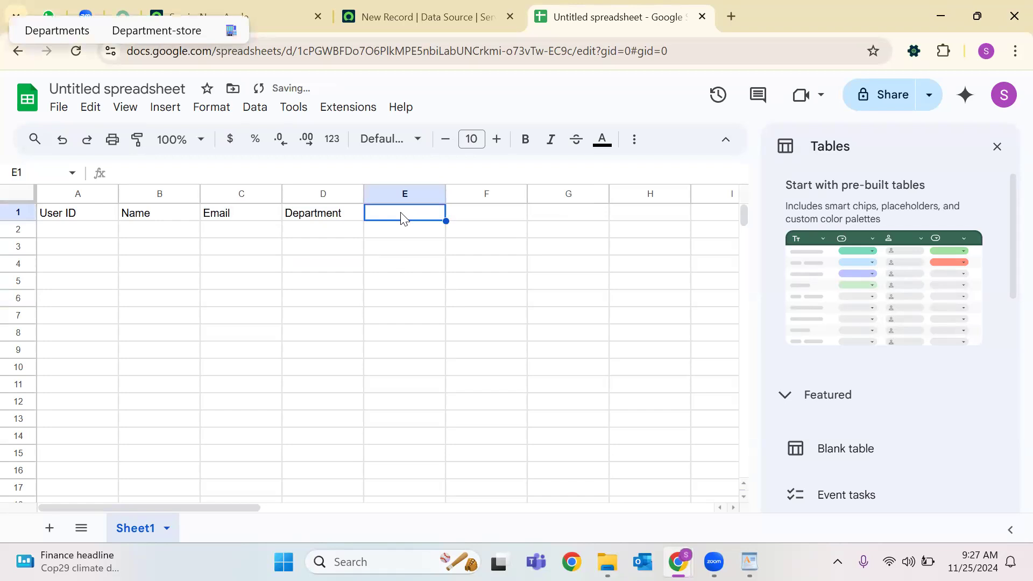
{"action": "type", "text": "phone"}
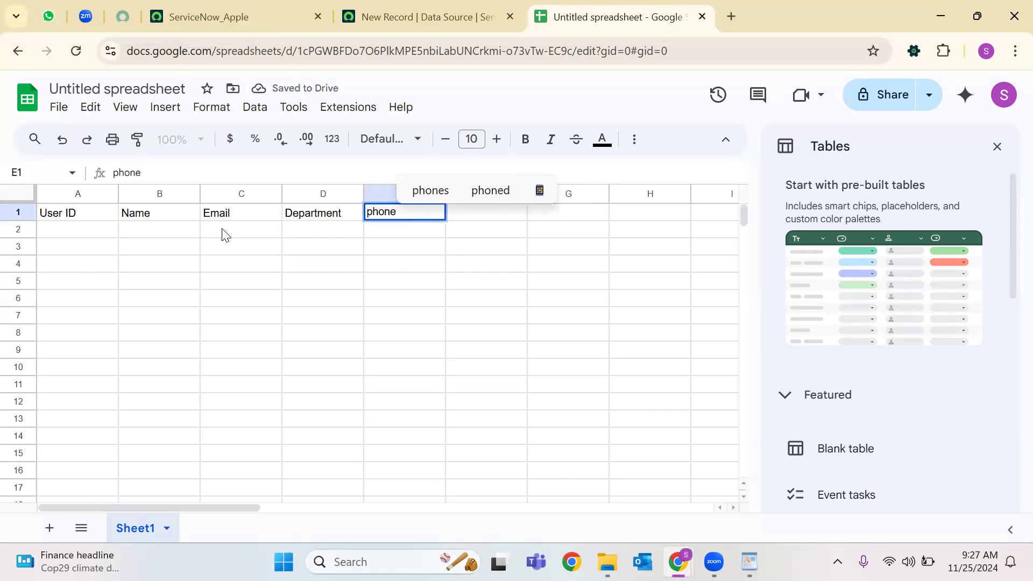
{"action": "key", "text": "BackSpace"}
{"action": "key", "text": "BackSpace"}
{"action": "key", "text": "BackSpace"}
{"action": "key", "text": "BackSpace"}
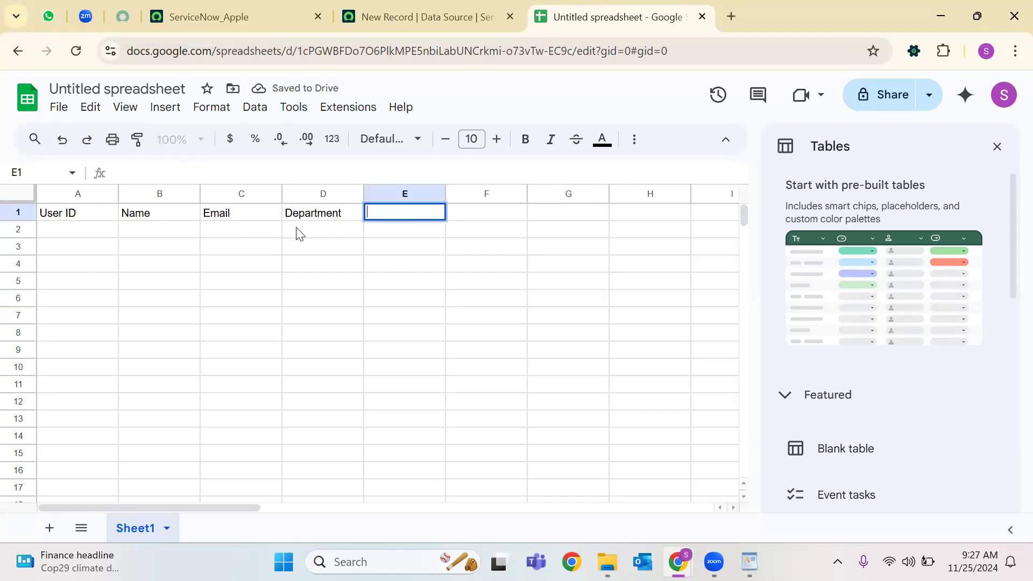
{"action": "type", "text": "Phone"}
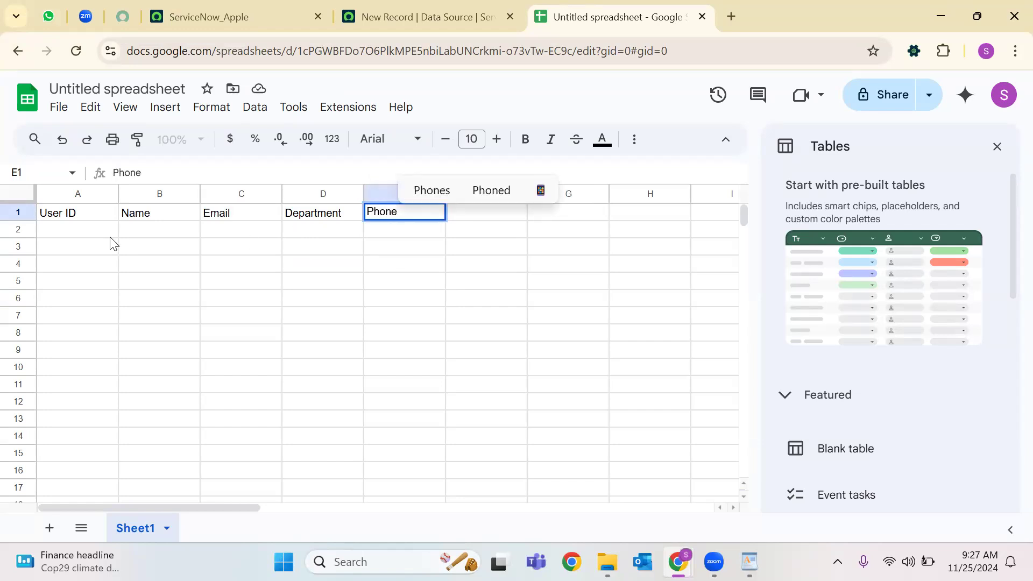
Enter five users' first names down column A, rows 2 to 6.
{"action": "left_click", "coordinate": [108, 236]}
{"action": "type", "text": "Ab"}
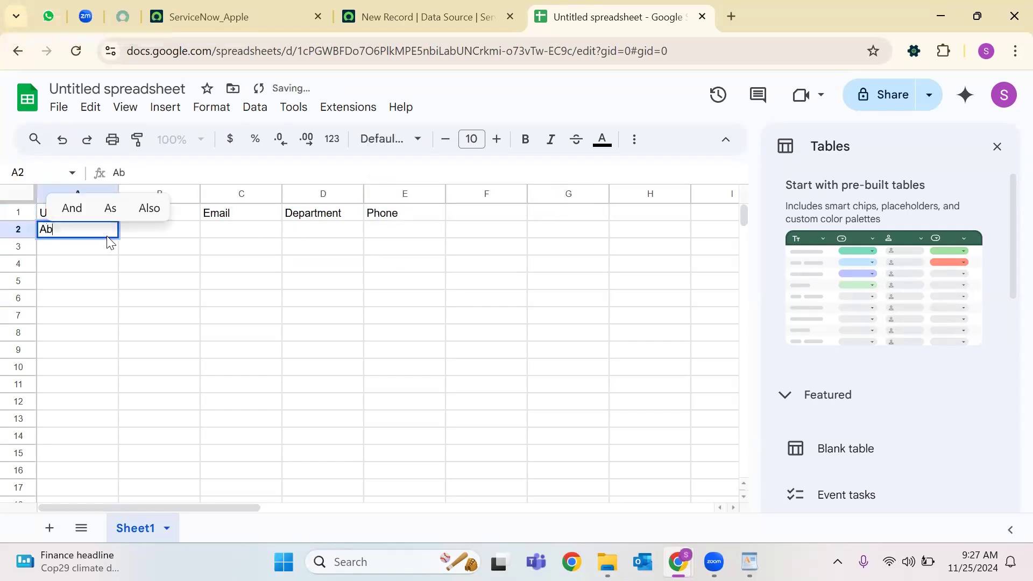
{"action": "type", "text": "hishek"}
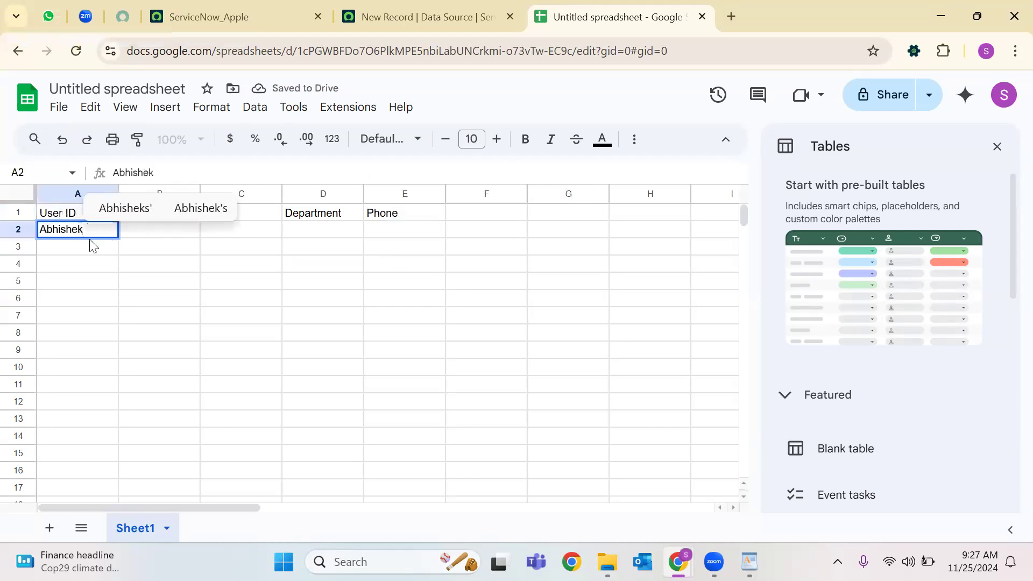
{"action": "left_click", "coordinate": [92, 250]}
{"action": "type", "text": "Akhila"}
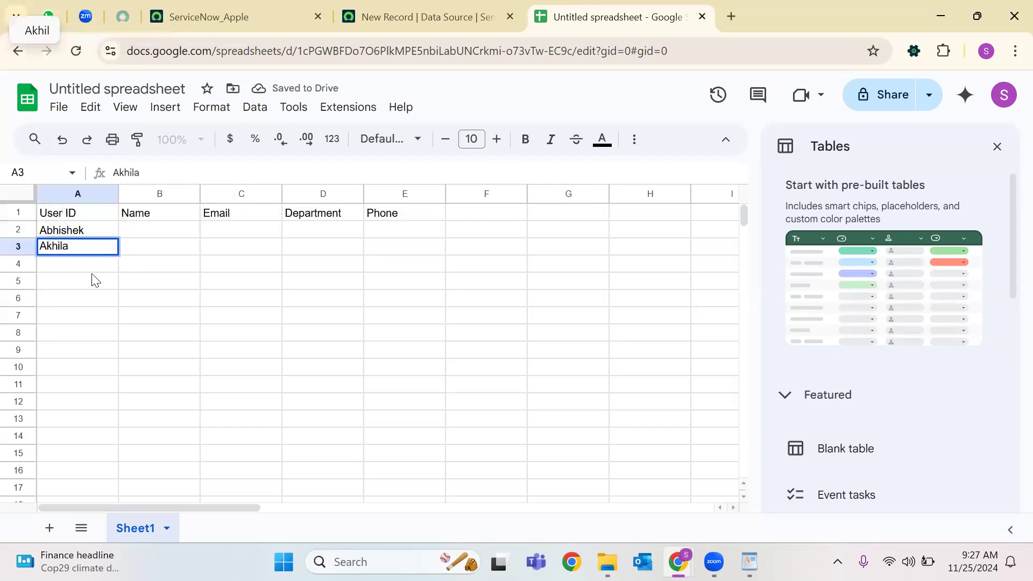
{"action": "key", "text": "Return"}
{"action": "type", "text": "Sharath"}
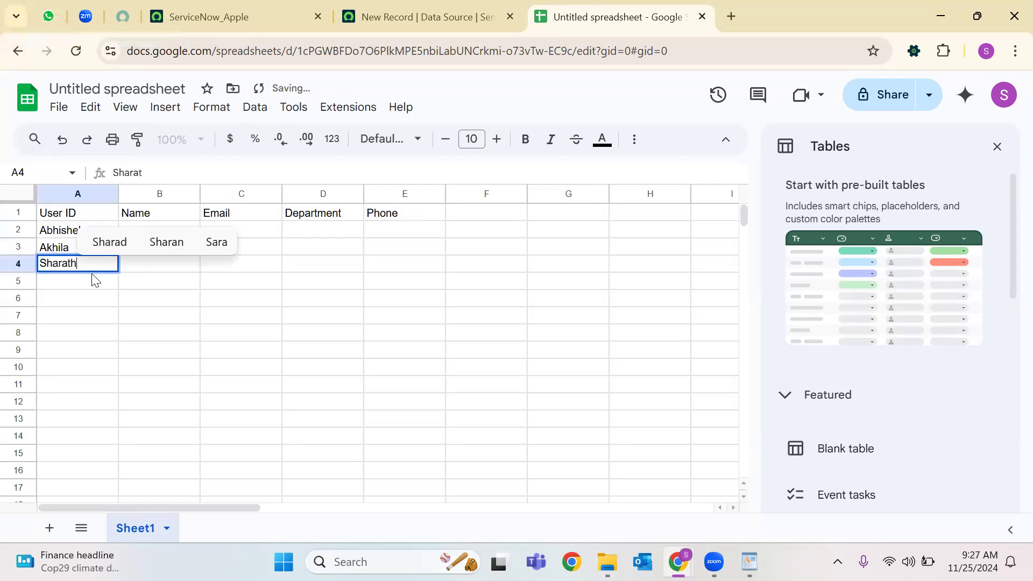
{"action": "key", "text": "Return"}
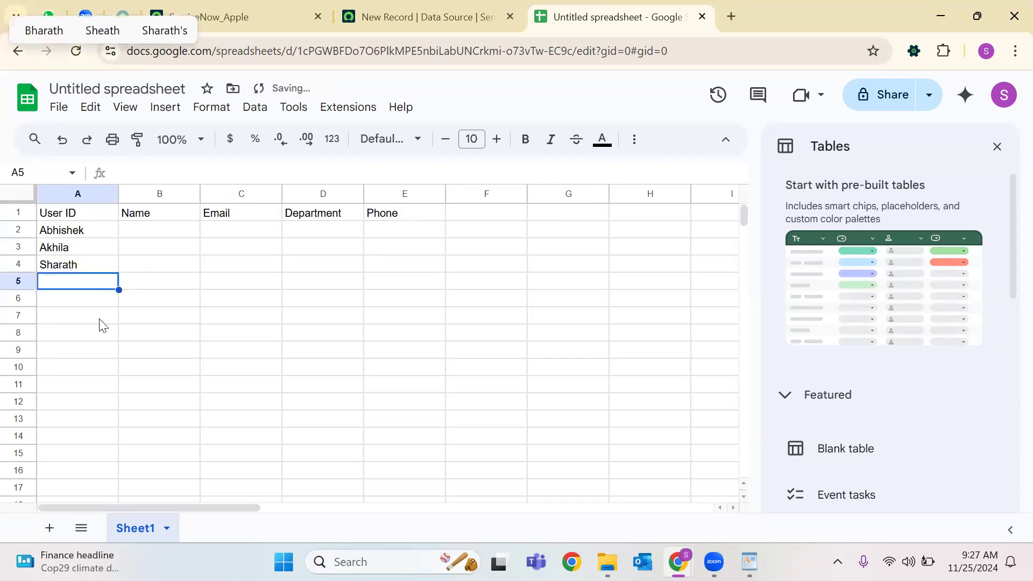
{"action": "type", "text": "Harshita"}
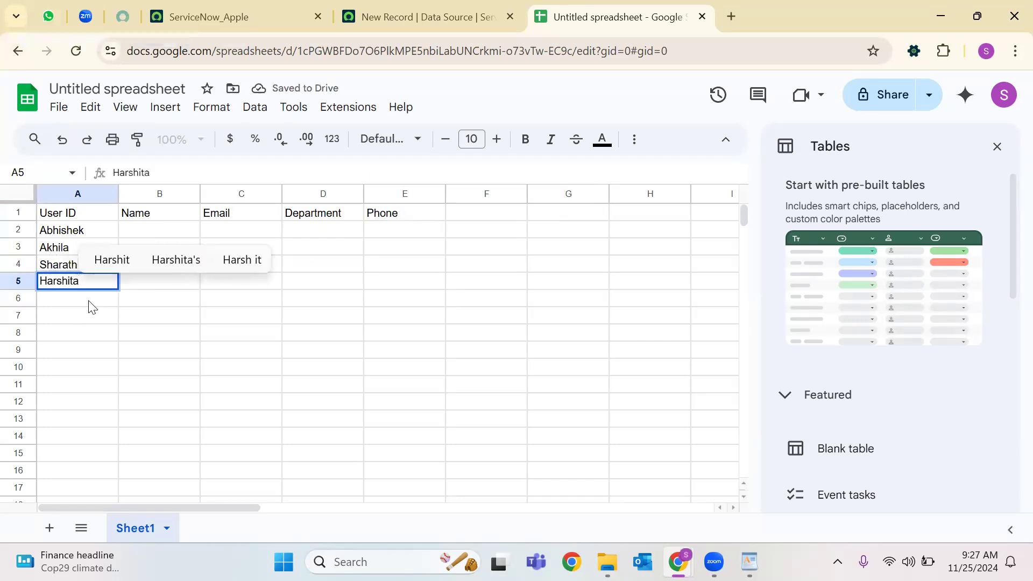
{"action": "key", "text": "Return"}
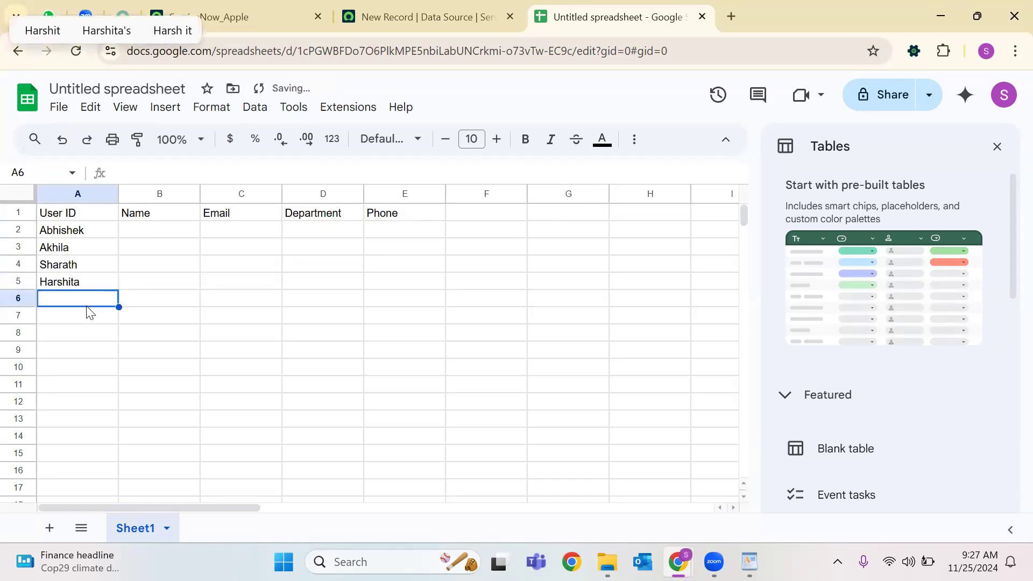
{"action": "type", "text": "Monica"}
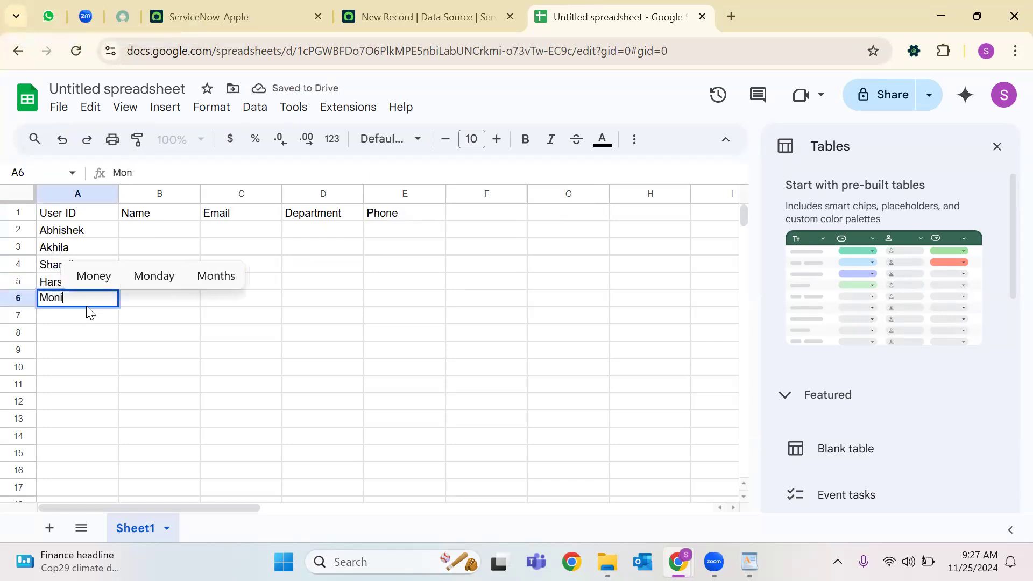
{"action": "left_click", "coordinate": [233, 364]}
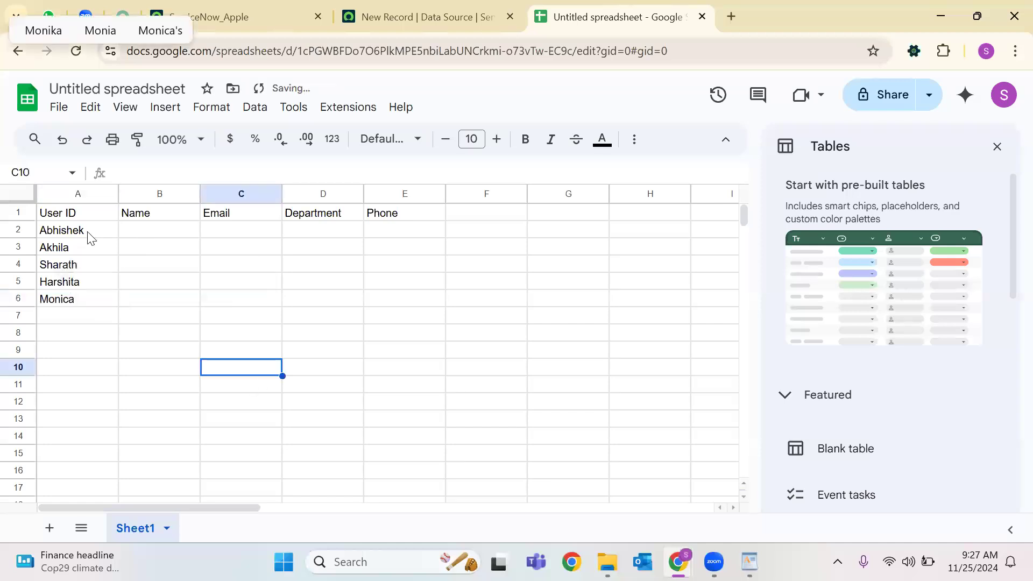
{"action": "left_click", "coordinate": [87, 234]}
Append suffixes .1, .2, .3 and .4 to the first four User IDs, correcting the fourth entry.
{"action": "left_click", "coordinate": [178, 172]}
{"action": "type", "text": "1"}
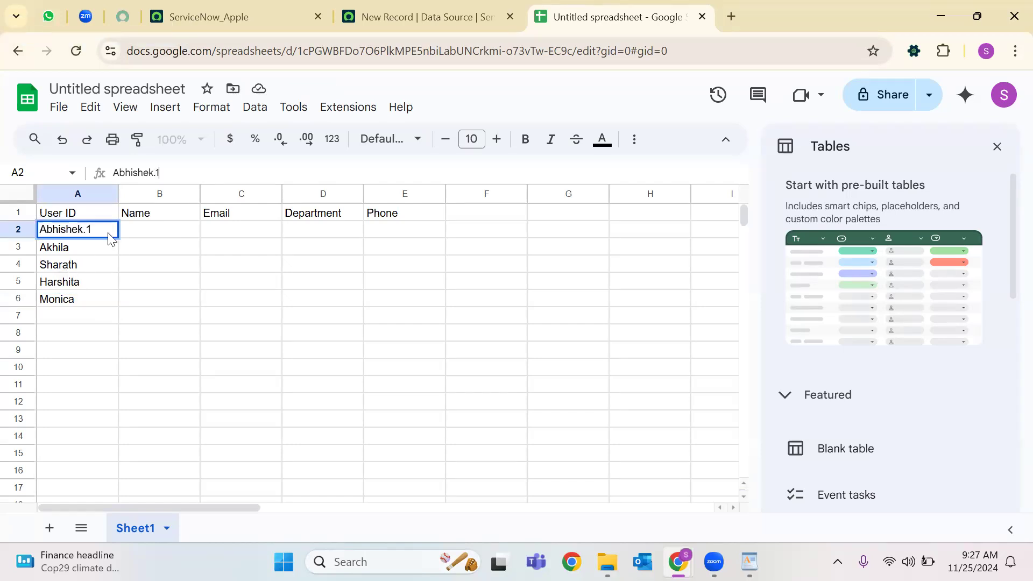
{"action": "key", "text": "Return"}
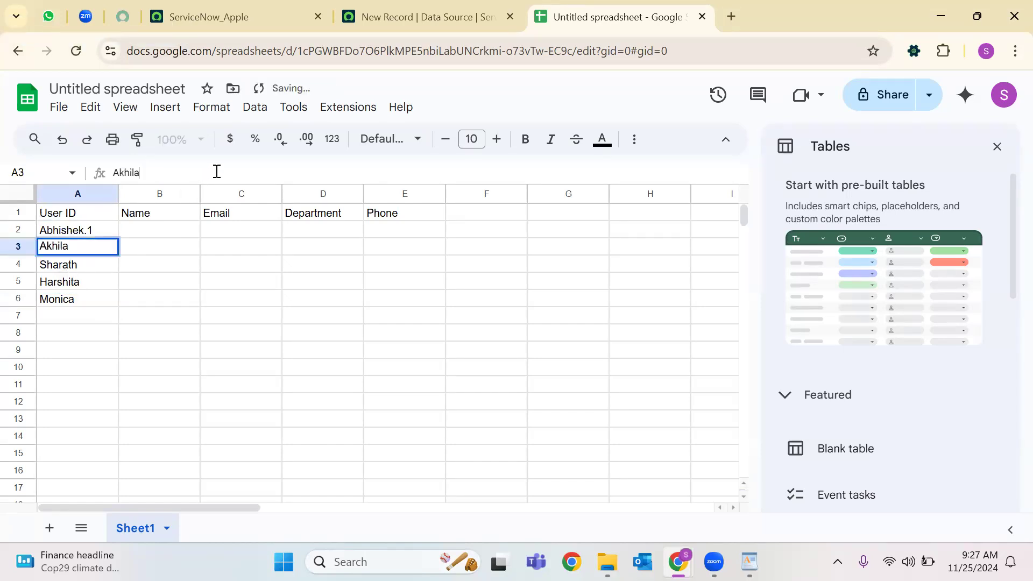
{"action": "type", "text": ".2"}
{"action": "key", "text": "Return"}
{"action": "left_click", "coordinate": [182, 170]}
{"action": "type", "text": ".3"}
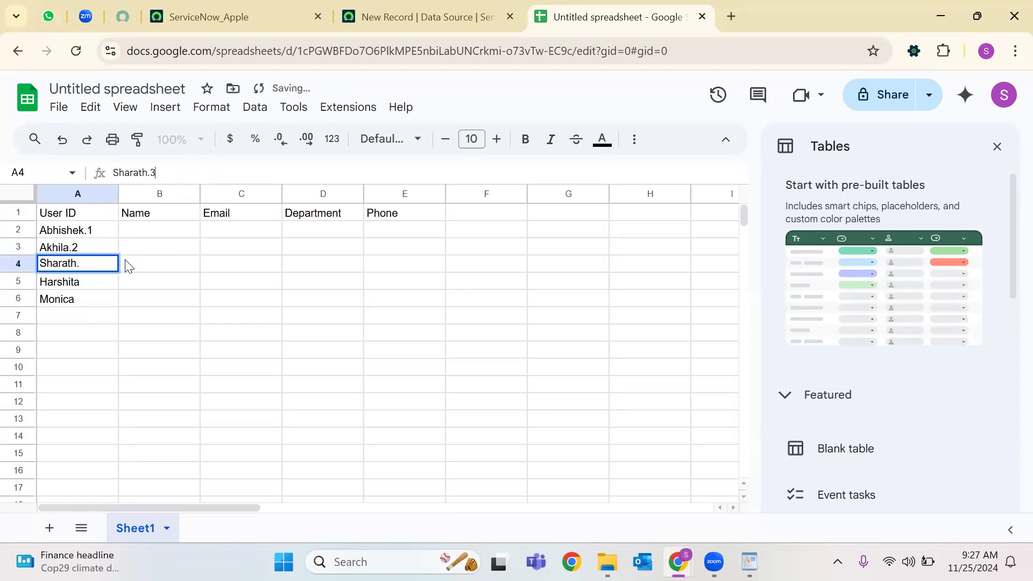
{"action": "key", "text": "Return"}
{"action": "type", "text": ".4"}
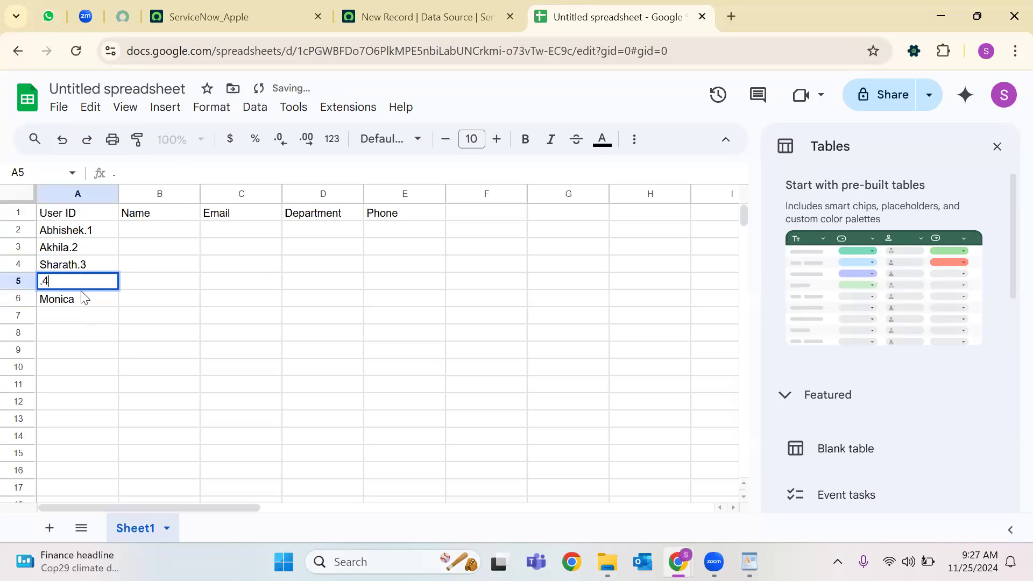
{"action": "key", "text": "BackSpace"}
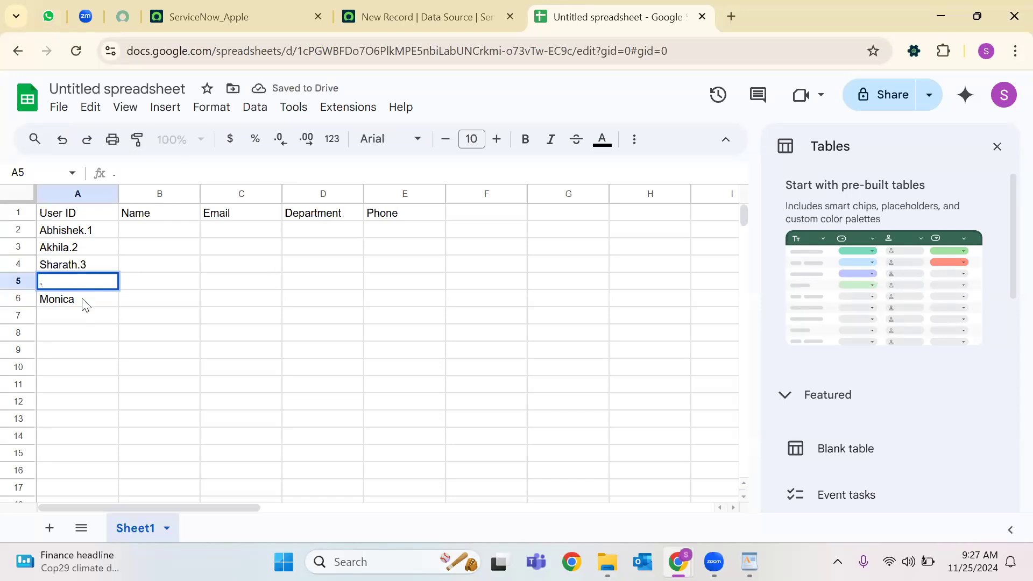
{"action": "type", "text": "Hrshita."}
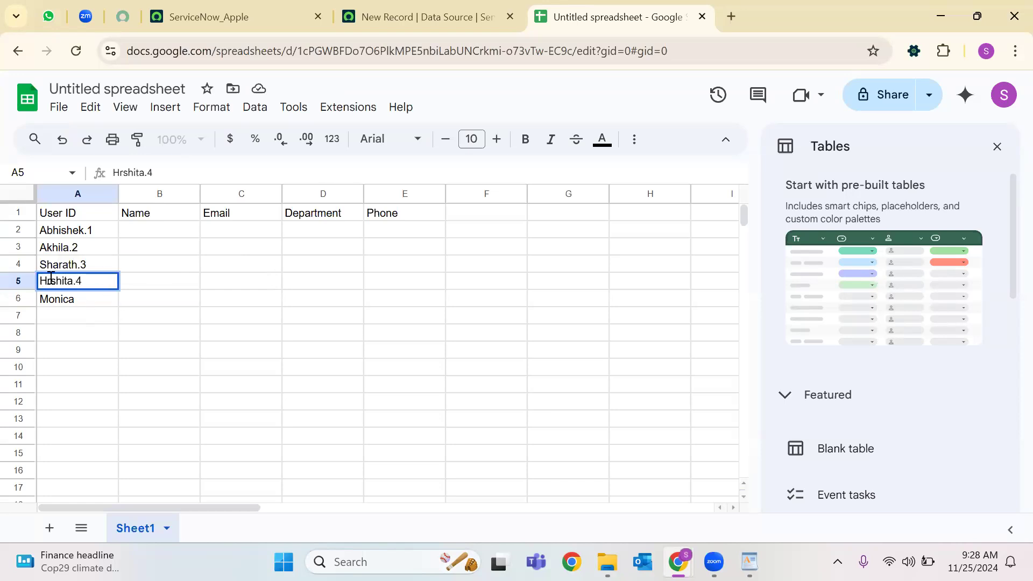
{"action": "type", "text": "a"}
{"action": "key", "text": "Return"}
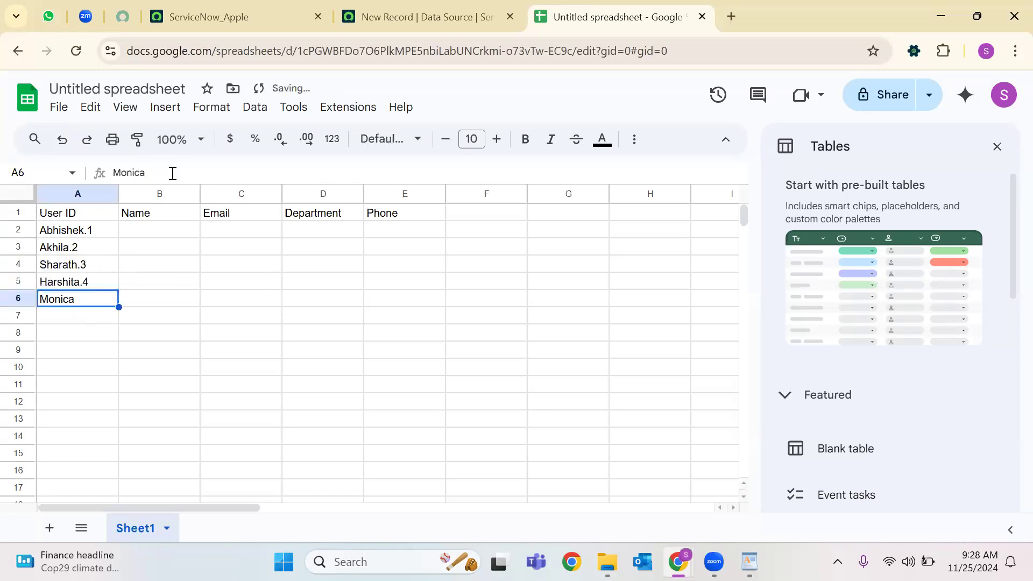
{"action": "left_click", "coordinate": [172, 174]}
Add .5 to the fifth ID, then fill B2:B6 with .Snow1–.Snow5 usernames using Smart Fill.
{"action": "type", "text": ".5"}
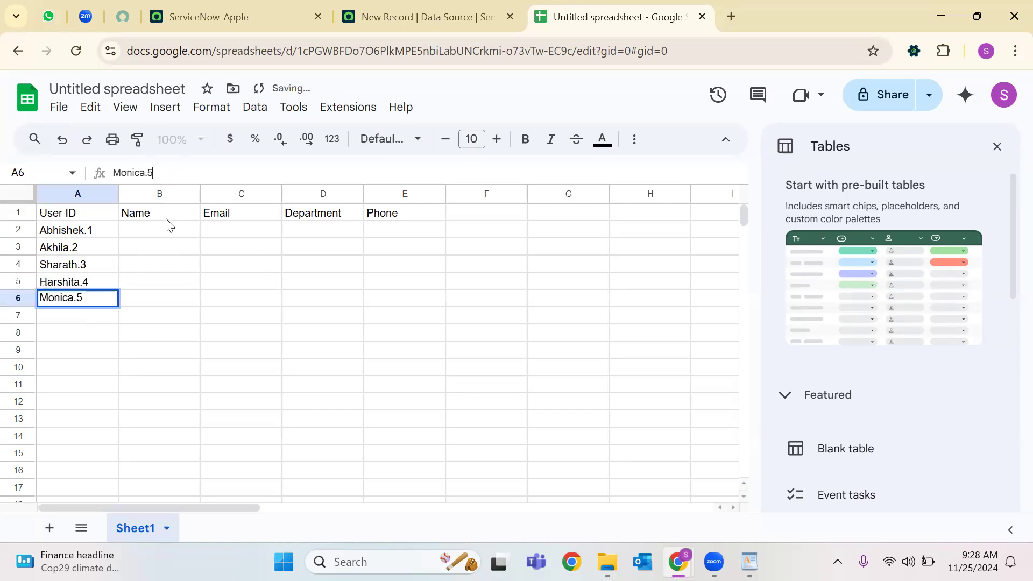
{"action": "left_click", "coordinate": [165, 230]}
{"action": "type", "text": "Ab"}
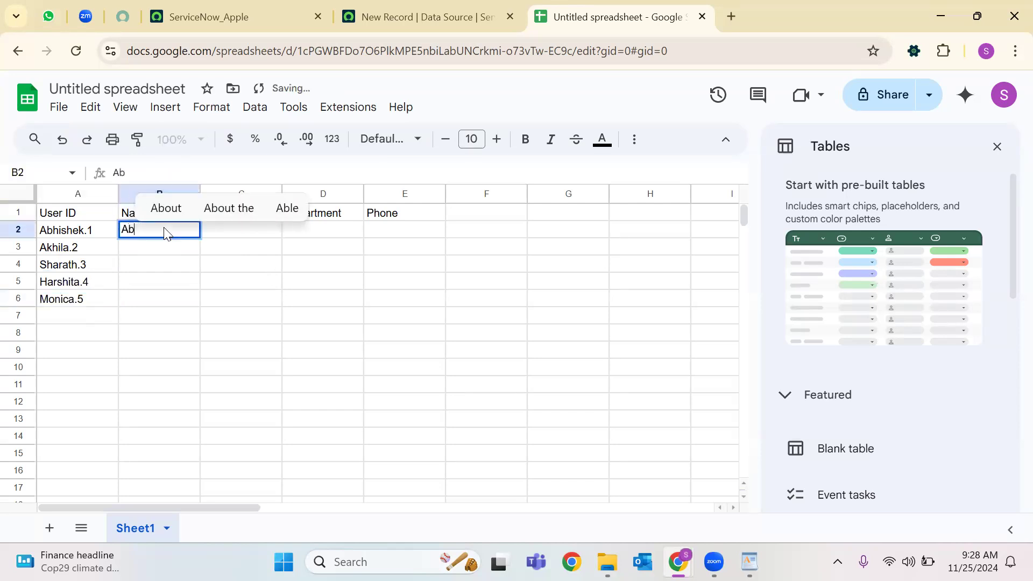
{"action": "type", "text": "hi.Snow1"}
{"action": "left_click", "coordinate": [157, 250]}
{"action": "type", "text": "A"}
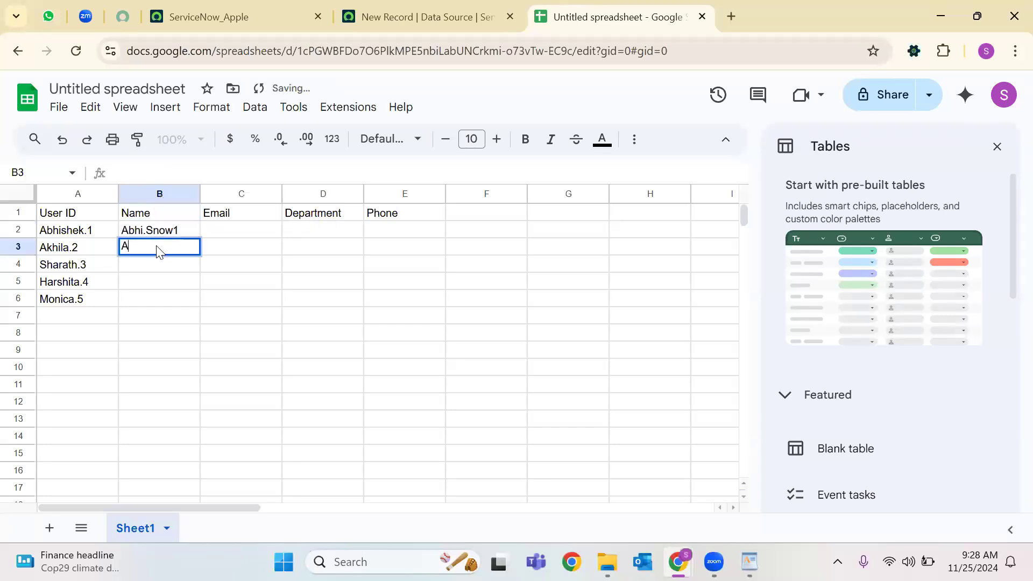
{"action": "type", "text": "khi.Snow2"}
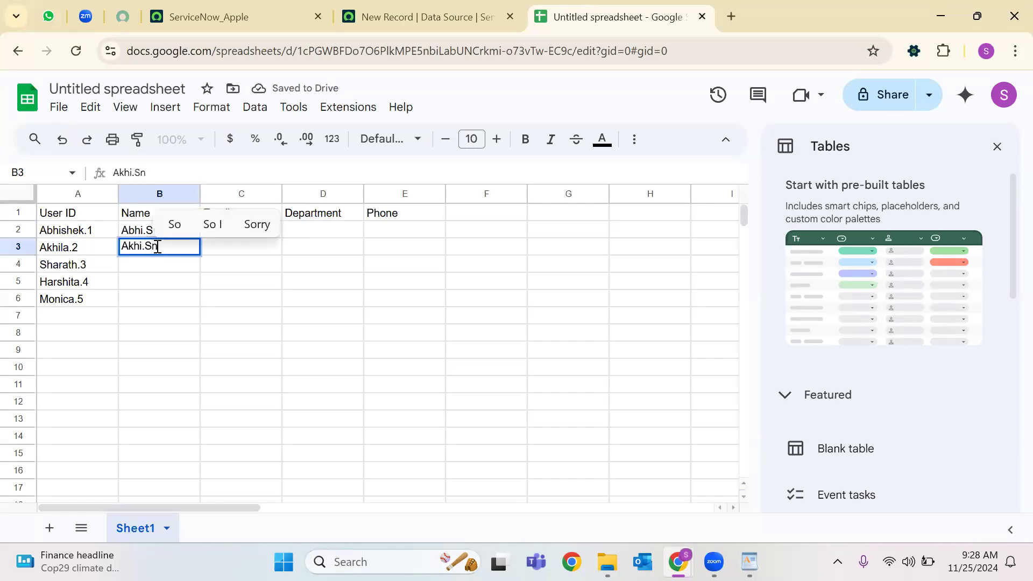
{"action": "left_click", "coordinate": [152, 266]}
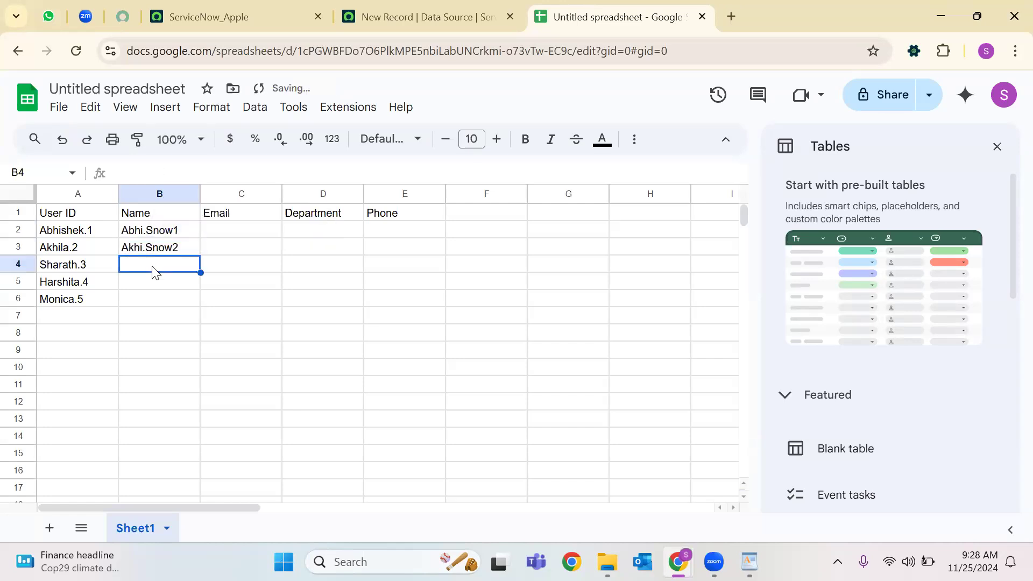
{"action": "type", "text": "Shar.Snow3"}
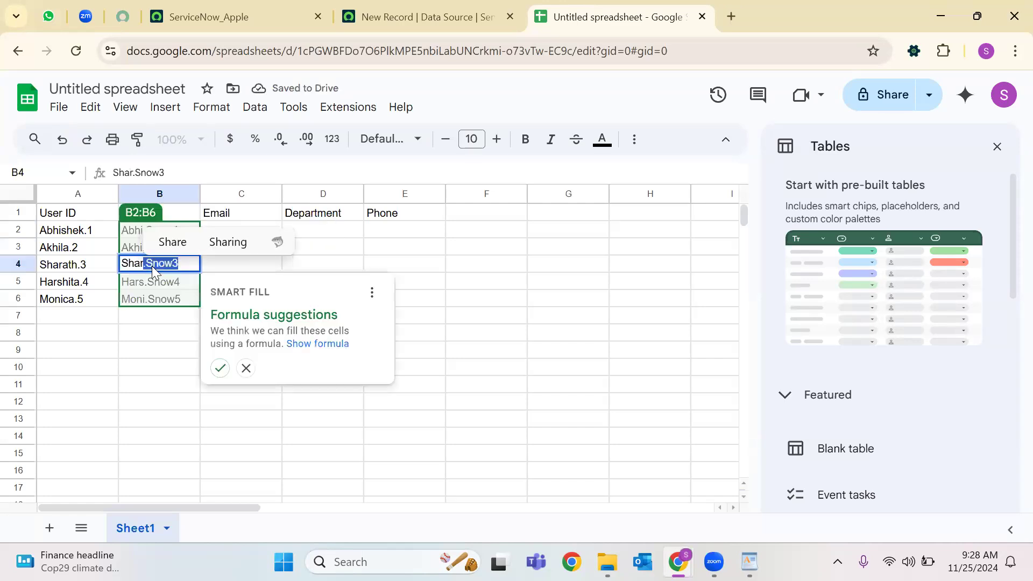
{"action": "left_click", "coordinate": [220, 368]}
{"action": "left_click", "coordinate": [379, 268]}
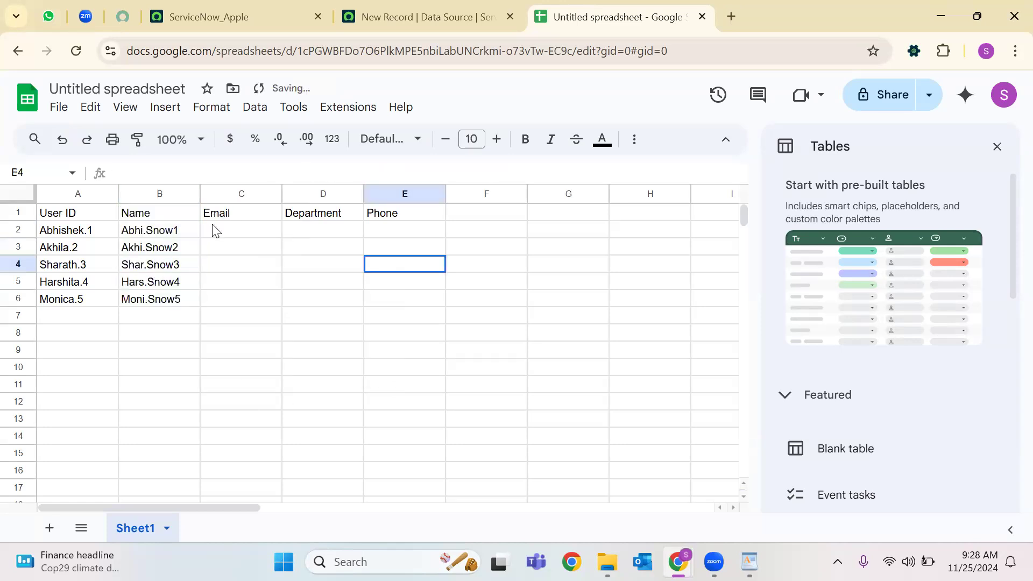
{"action": "left_click", "coordinate": [246, 237]}
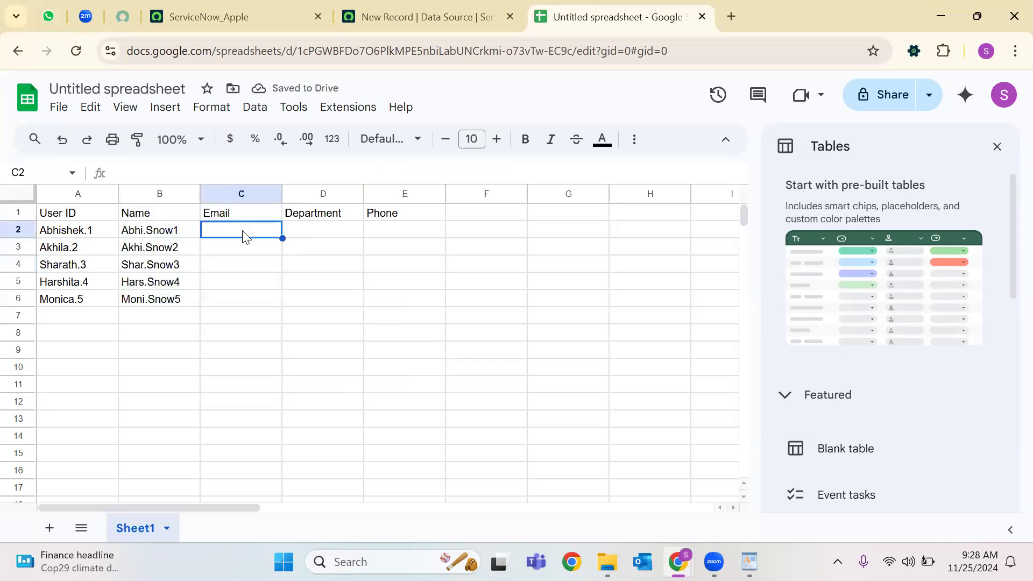
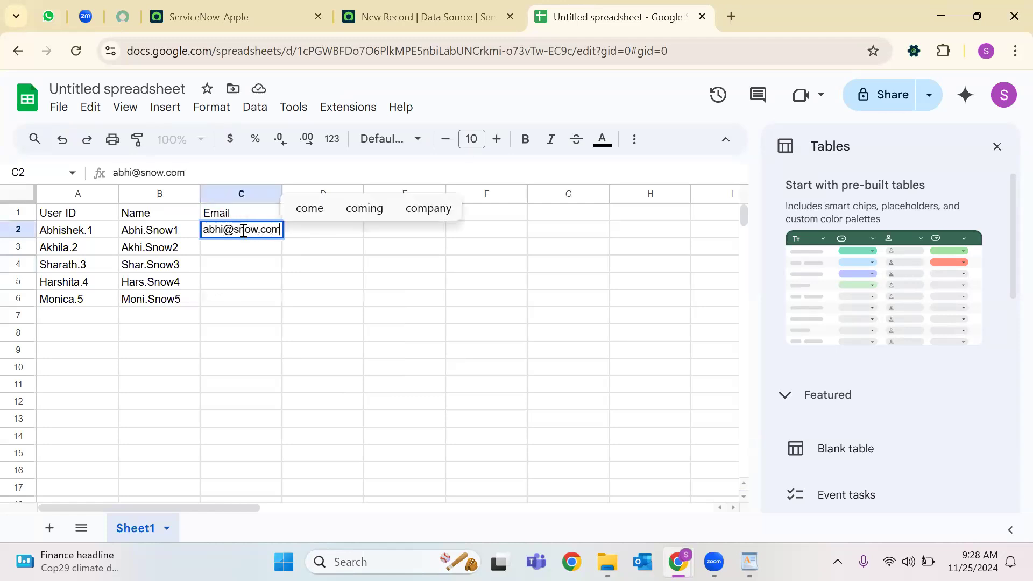
{"action": "left_click", "coordinate": [233, 249]}
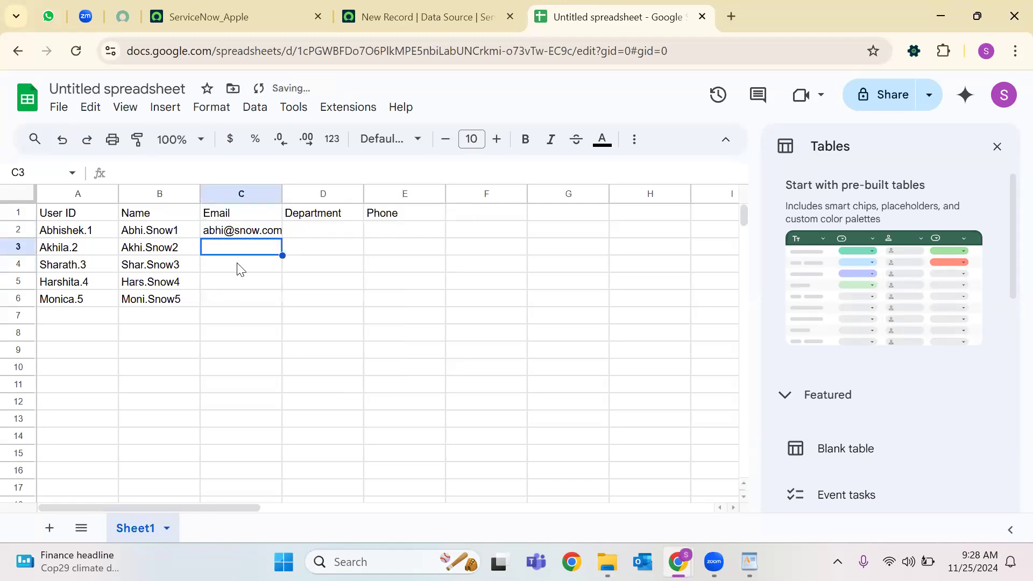
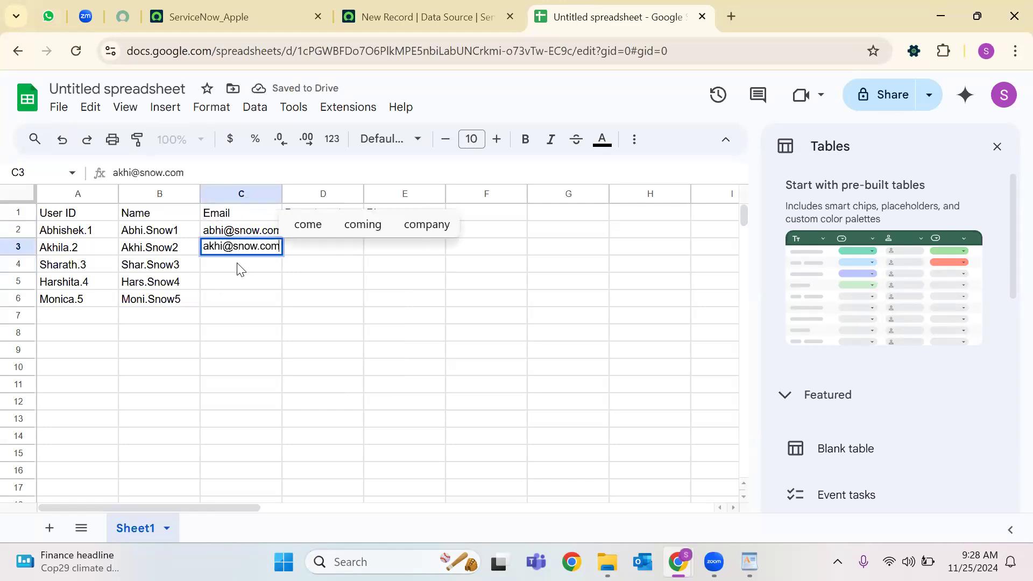
{"action": "left_click", "coordinate": [241, 270]}
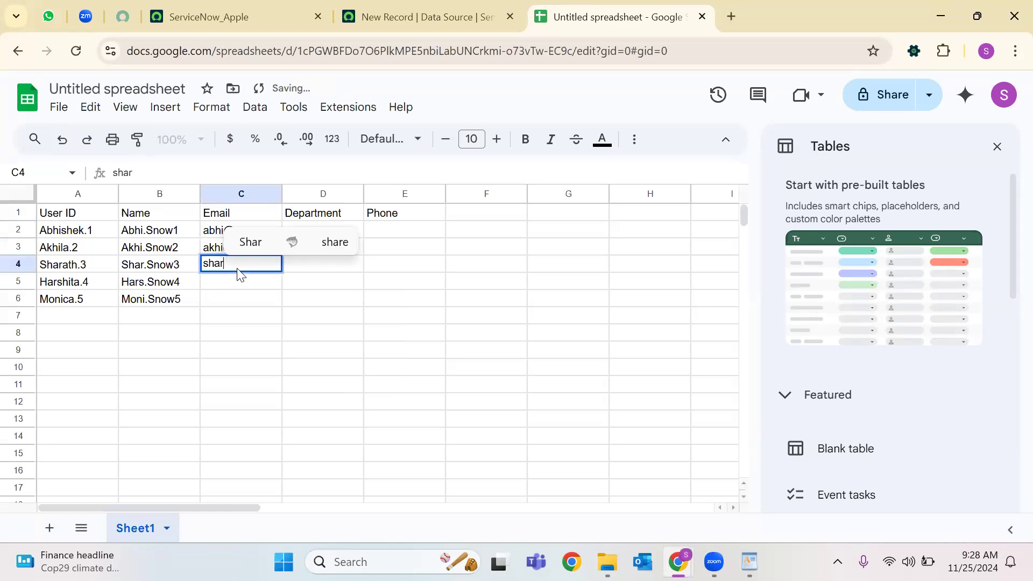
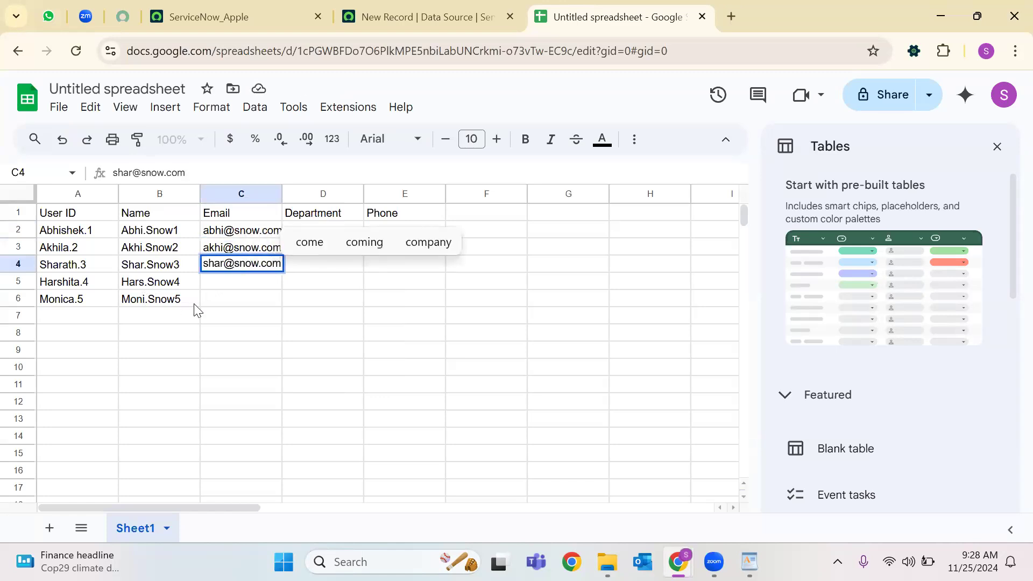
{"action": "left_click", "coordinate": [221, 287]}
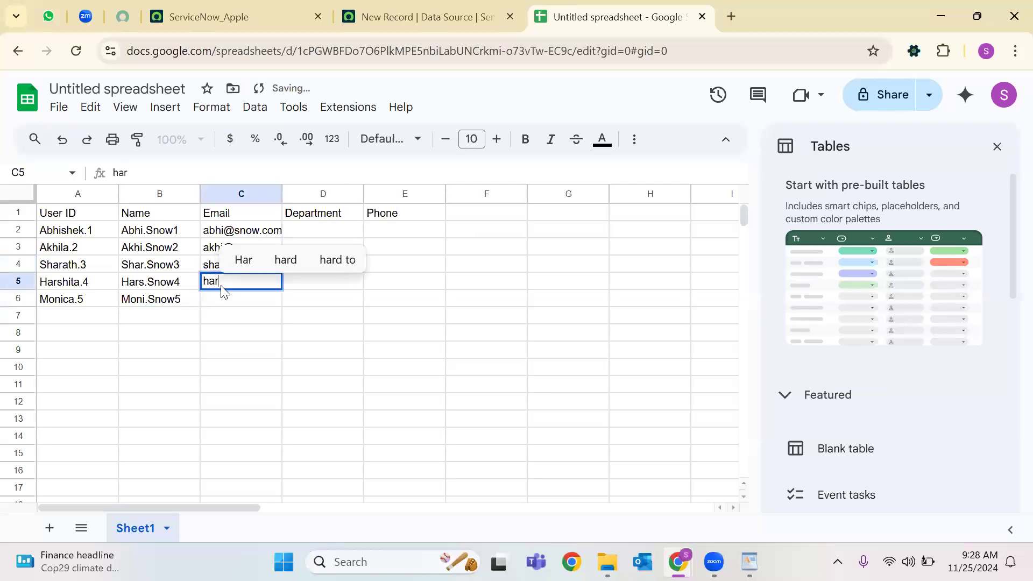
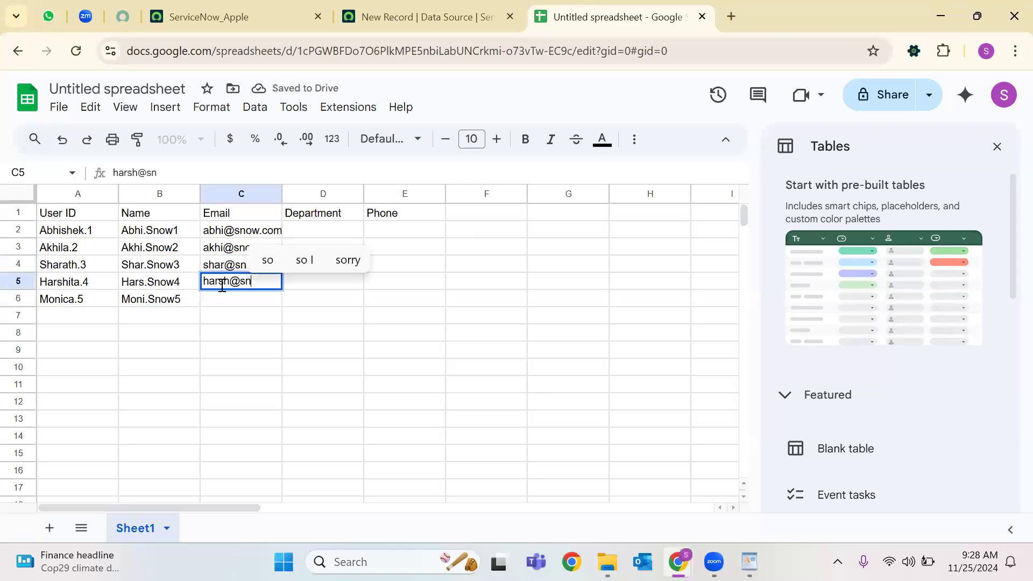
{"action": "left_click", "coordinate": [247, 297]}
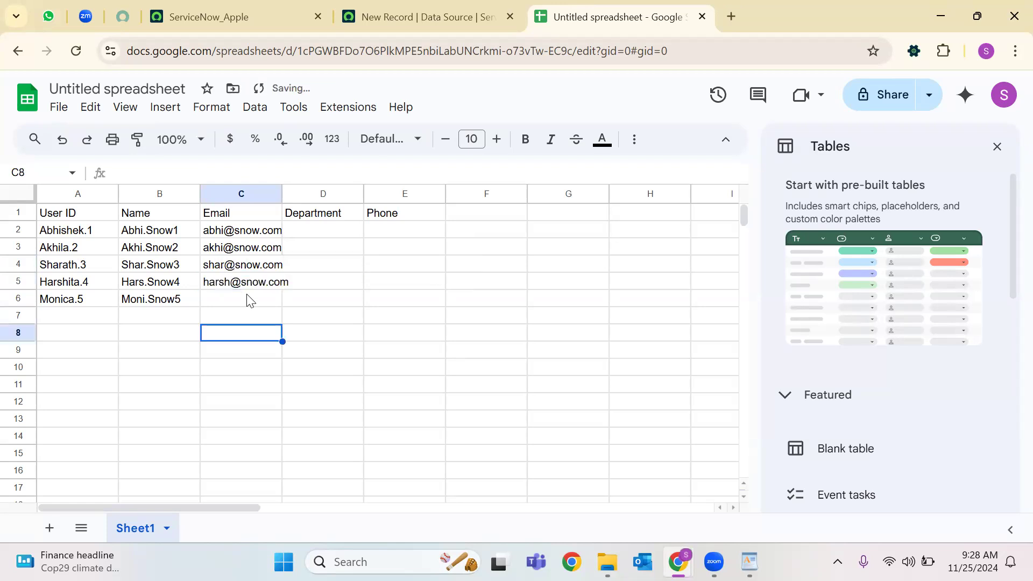
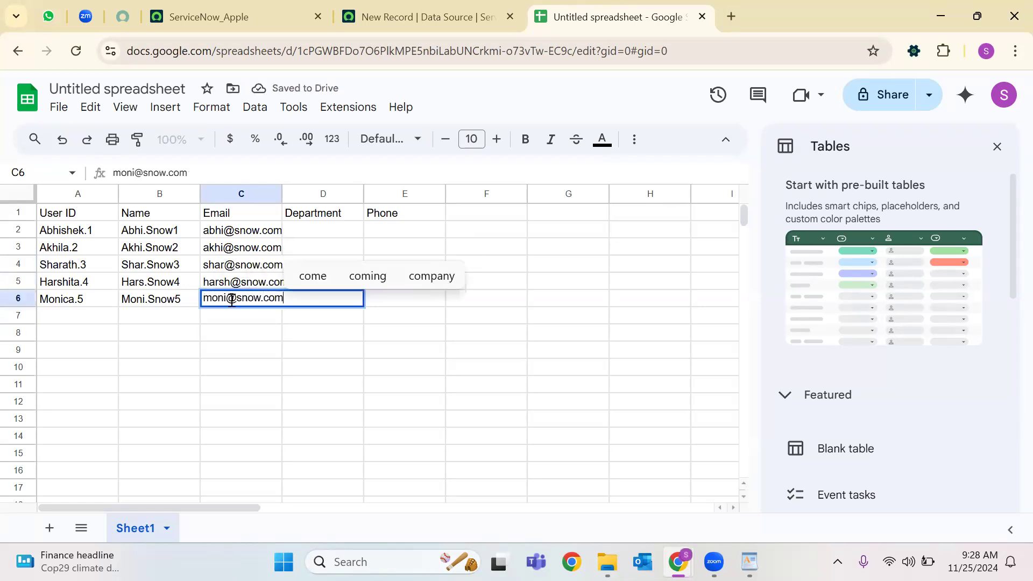
{"action": "key", "text": "Return"}
{"action": "key", "text": "Return"}
Widen column C for the emails and enter IT, HR and Sales in D2:D4.
{"action": "left_click_drag", "start_coordinate": [282, 194], "coordinate": [317, 195]}
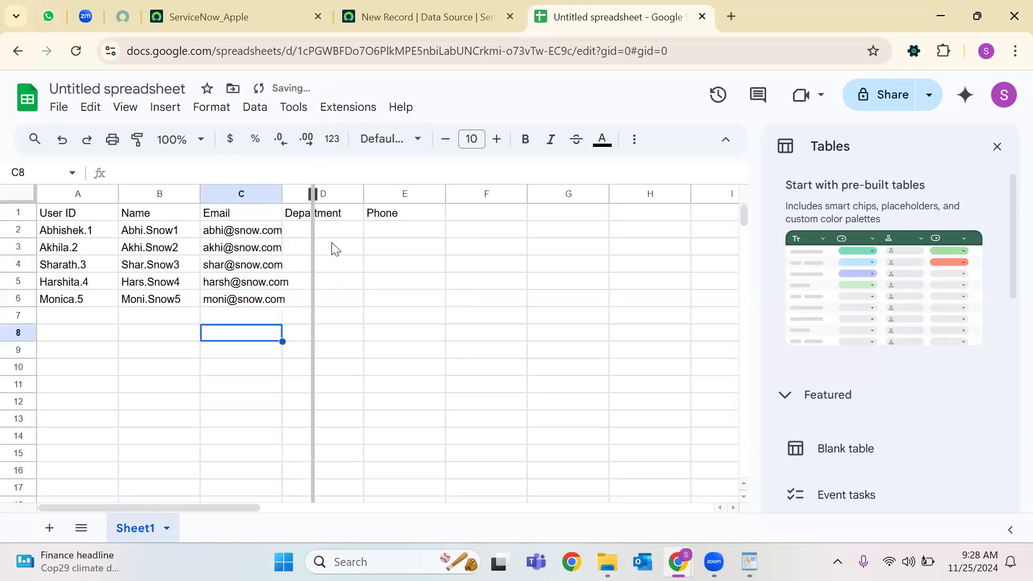
{"action": "left_click", "coordinate": [380, 235]}
{"action": "type", "text": "IT"}
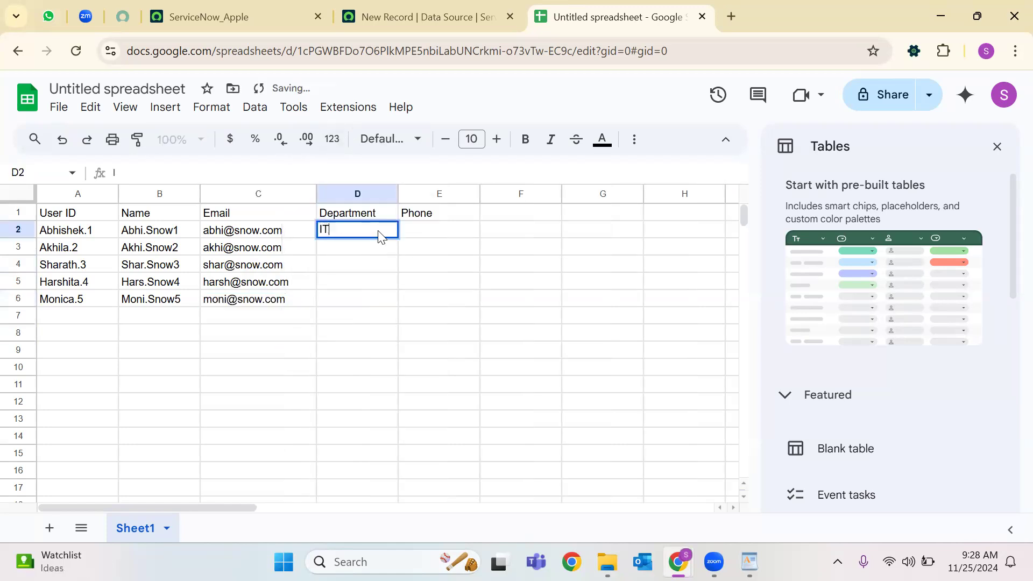
{"action": "key", "text": "Return"}
{"action": "type", "text": "HR"}
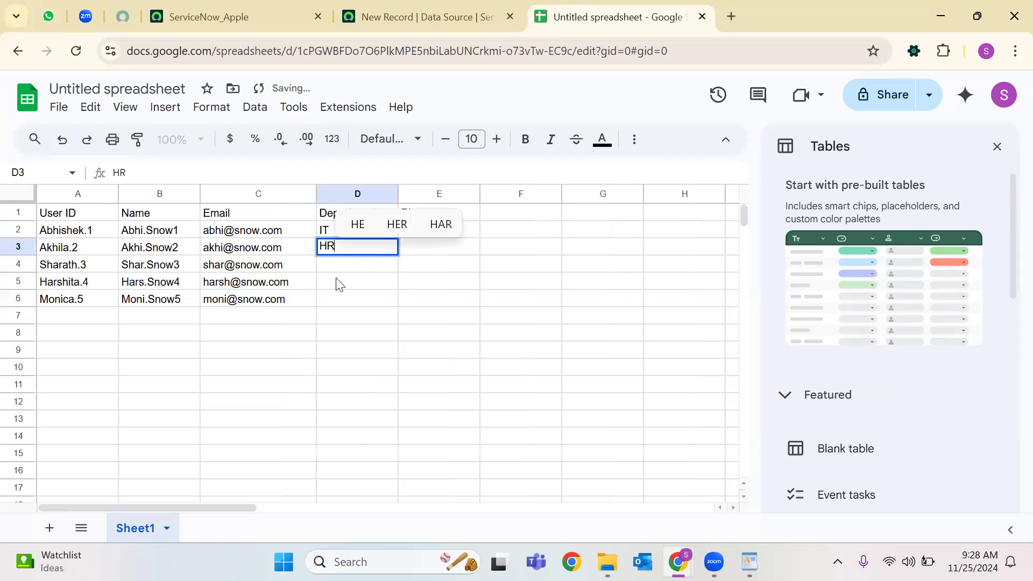
{"action": "key", "text": "Return"}
{"action": "type", "text": "S"}
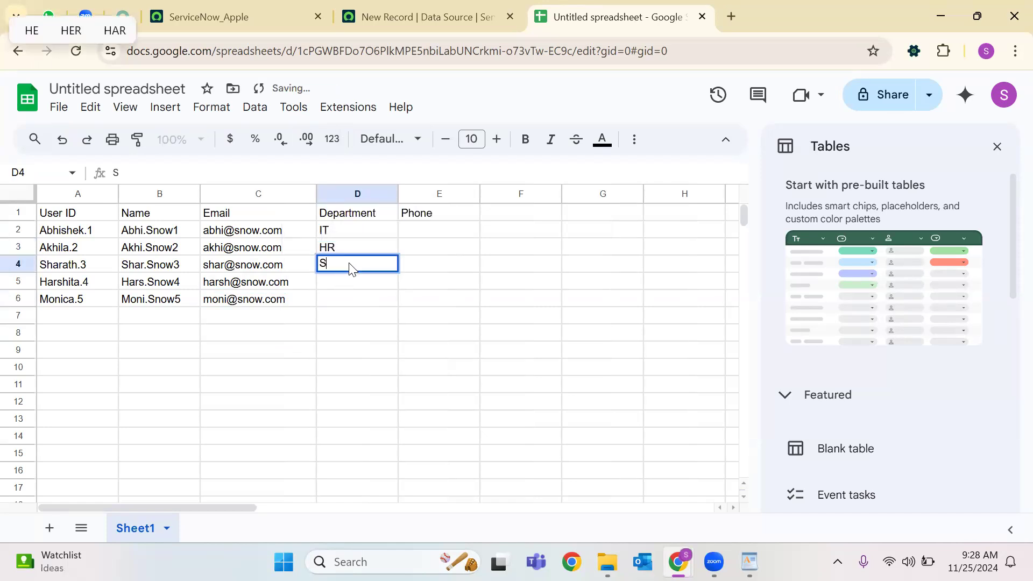
{"action": "type", "text": "ales"}
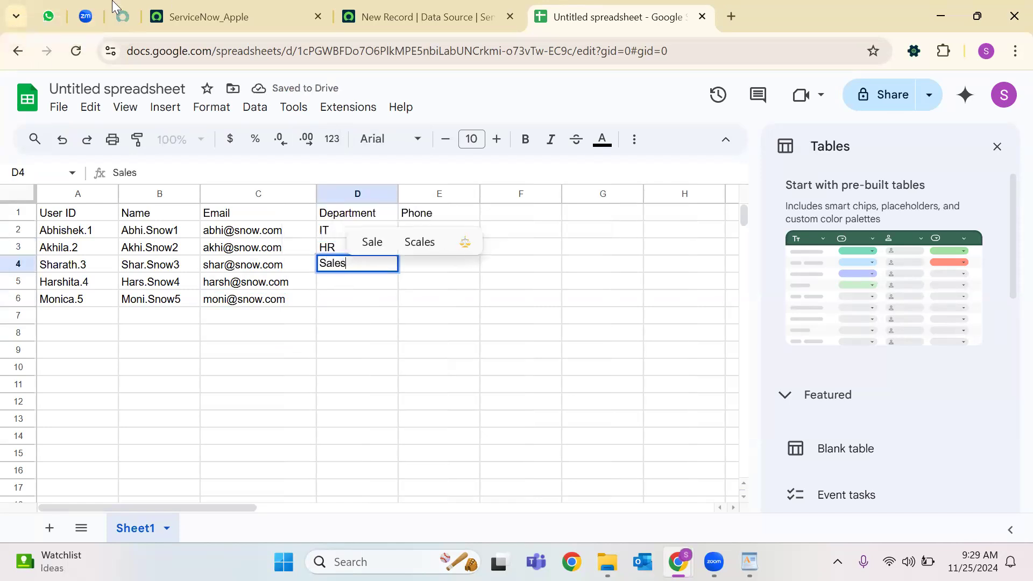
{"action": "left_click", "coordinate": [153, 17]}
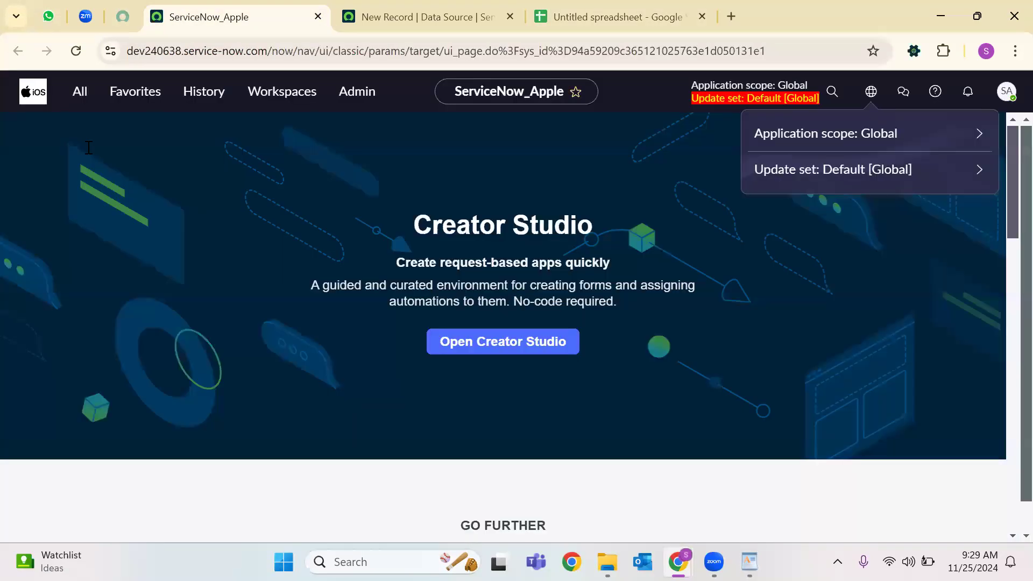
Open the cmn_department.LIST Departments list to review its seven department records.
{"action": "left_click", "coordinate": [80, 92]}
{"action": "type", "text": "cmn_depart"}
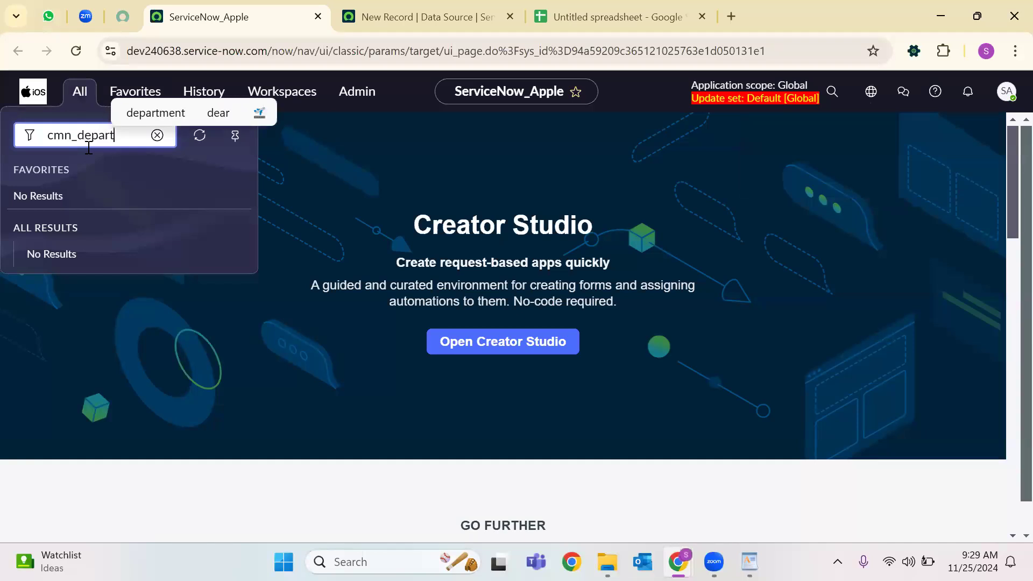
{"action": "type", "text": "ment.LIST"}
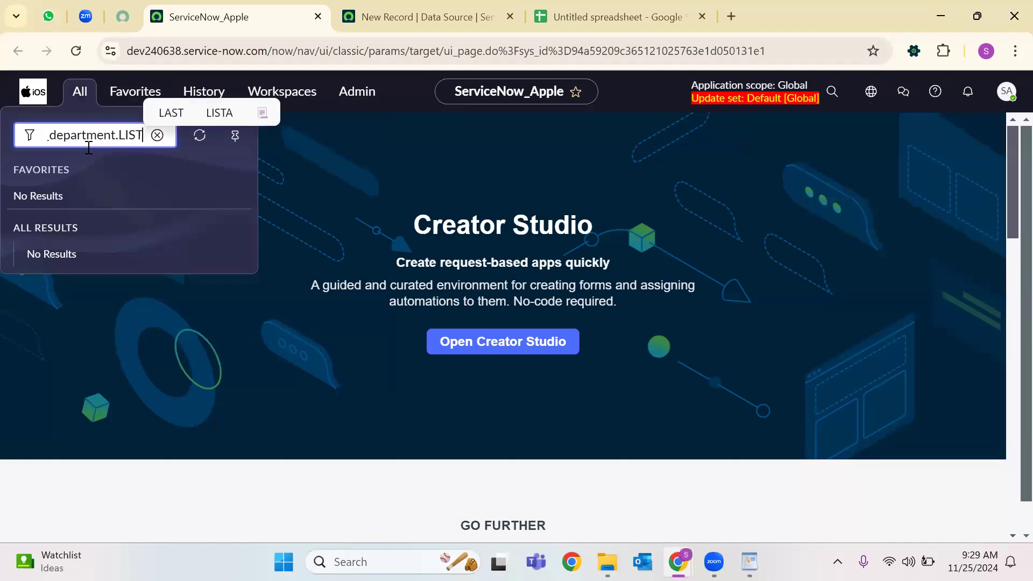
{"action": "key", "text": "Return"}
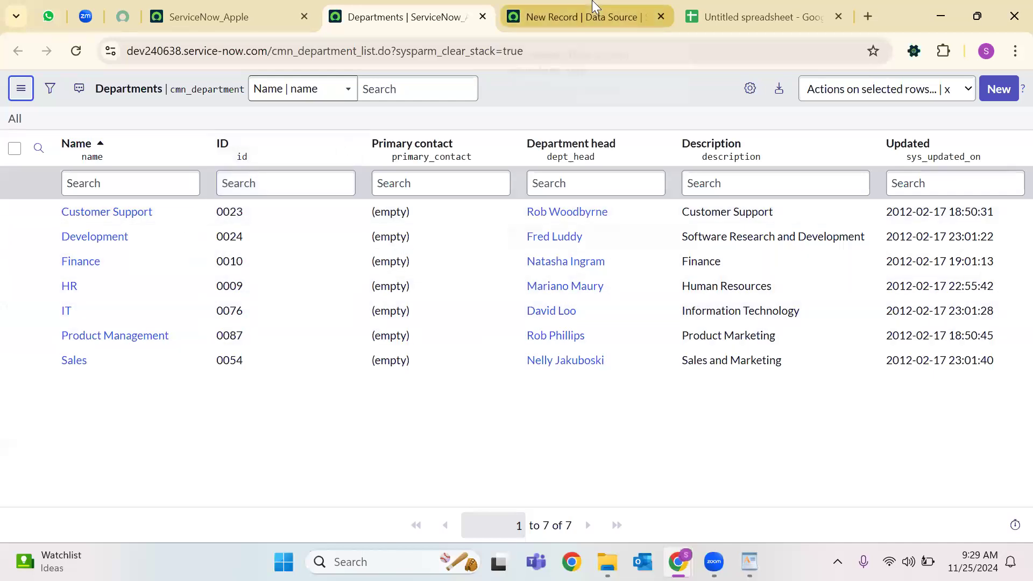
{"action": "mouse_move", "coordinate": [594, 7]}
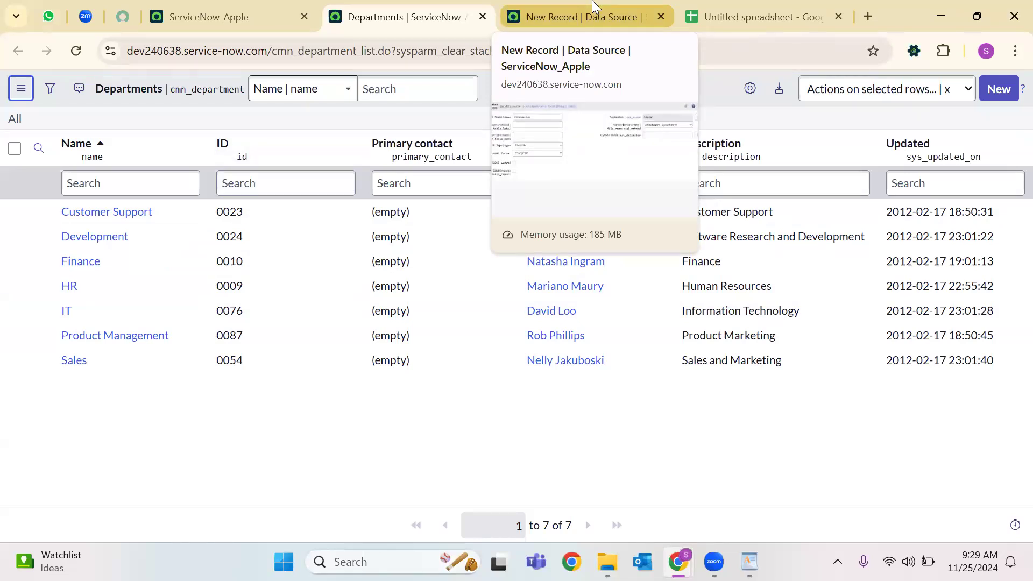
{"action": "left_click", "coordinate": [595, 7]}
Commit Sales and enter Finance in D5, removing the stray leading letter.
{"action": "left_click", "coordinate": [772, 14]}
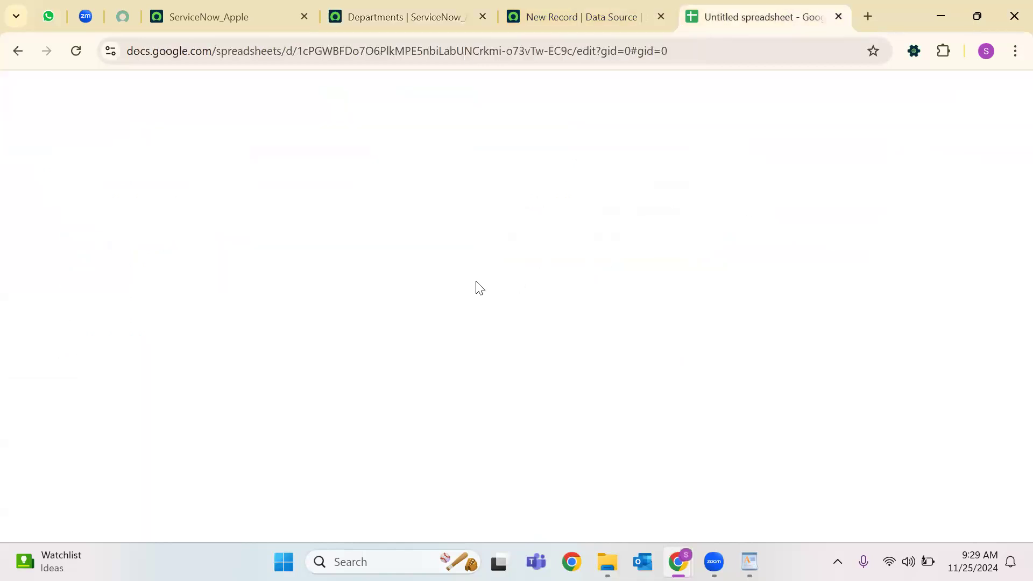
{"action": "key", "text": "Return"}
{"action": "type", "text": "D"}
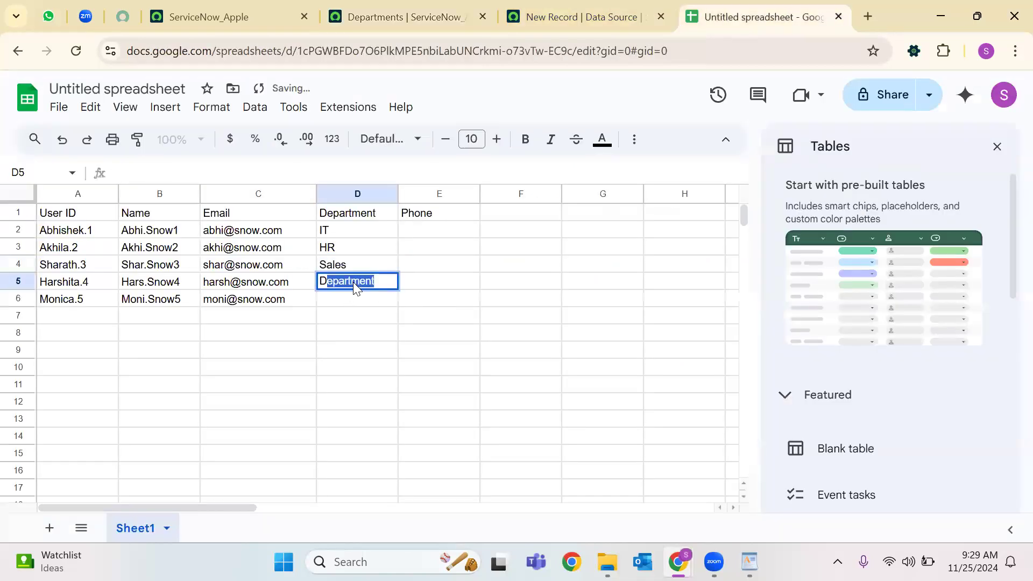
{"action": "type", "text": "Finance"}
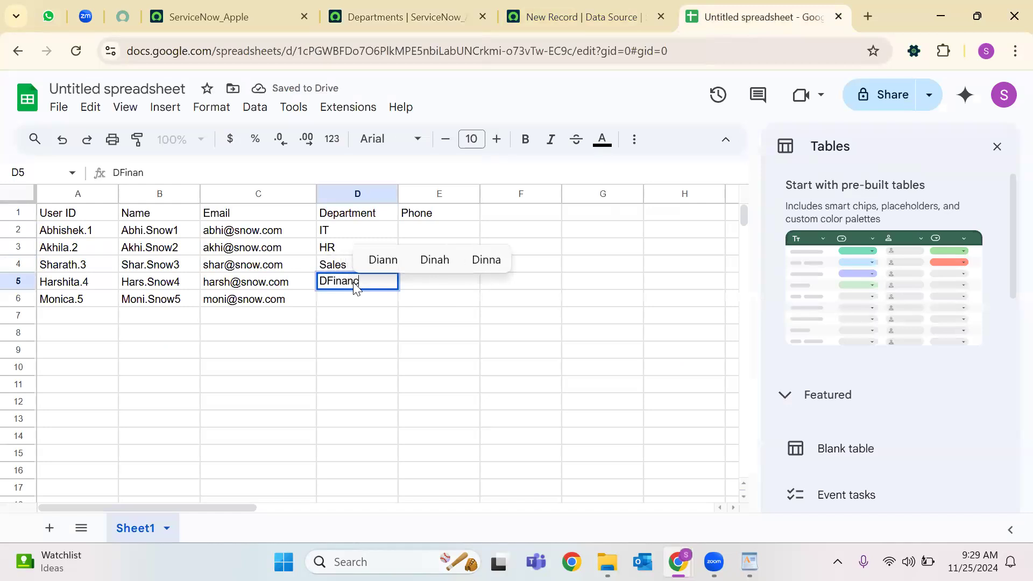
{"action": "left_click", "coordinate": [327, 290]}
{"action": "left_click", "coordinate": [122, 178]}
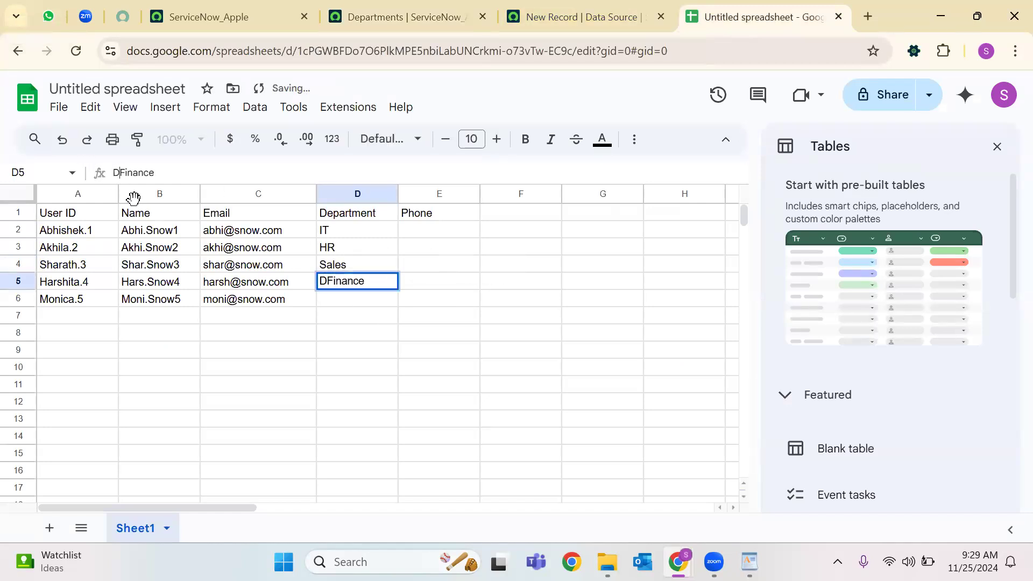
{"action": "key", "text": "BackSpace"}
Check the department names in ServiceNow, then start typing Development into D6.
{"action": "left_click", "coordinate": [396, 6]}
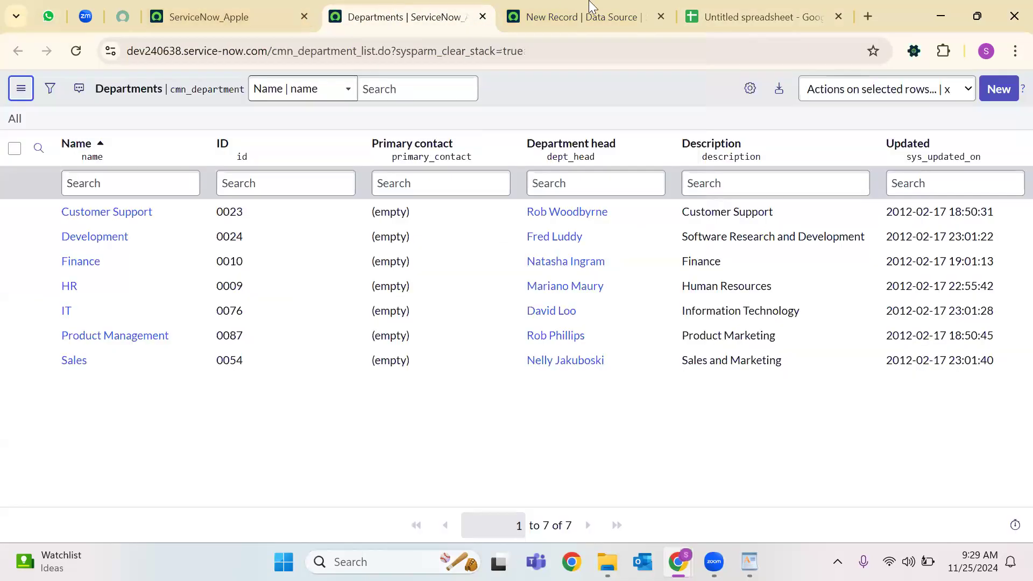
{"action": "left_click", "coordinate": [700, 17]}
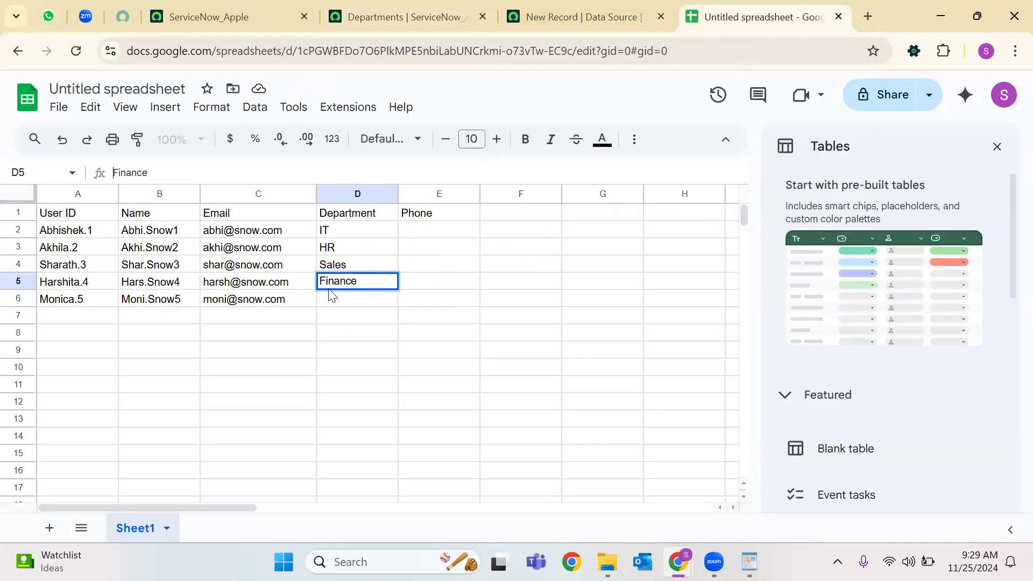
{"action": "left_click", "coordinate": [335, 299]}
{"action": "type", "text": "Deve"}
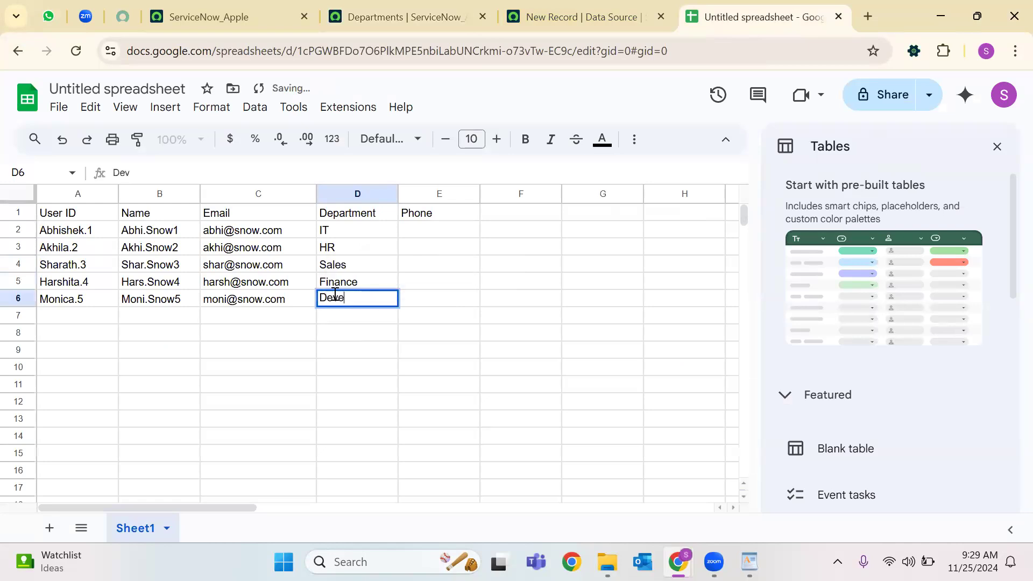
{"action": "type", "text": "lopmw"}
{"action": "type", "text": "ment"}
Confirm Development, enter phone 1234567 in E2 and fill it down to E6.
{"action": "left_click", "coordinate": [441, 357]}
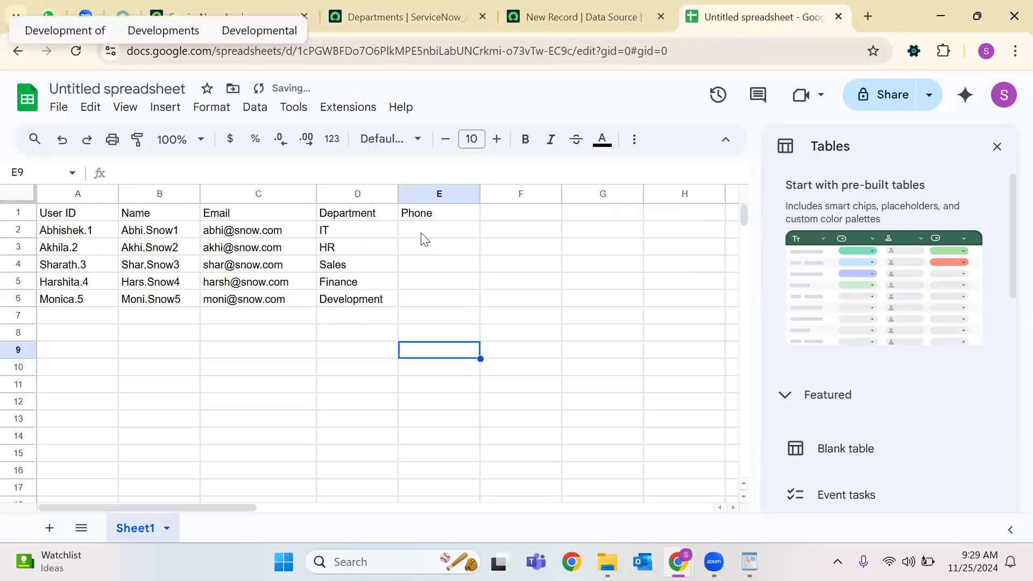
{"action": "left_click", "coordinate": [424, 236]}
{"action": "type", "text": "1234567"}
{"action": "left_click", "coordinate": [457, 281]}
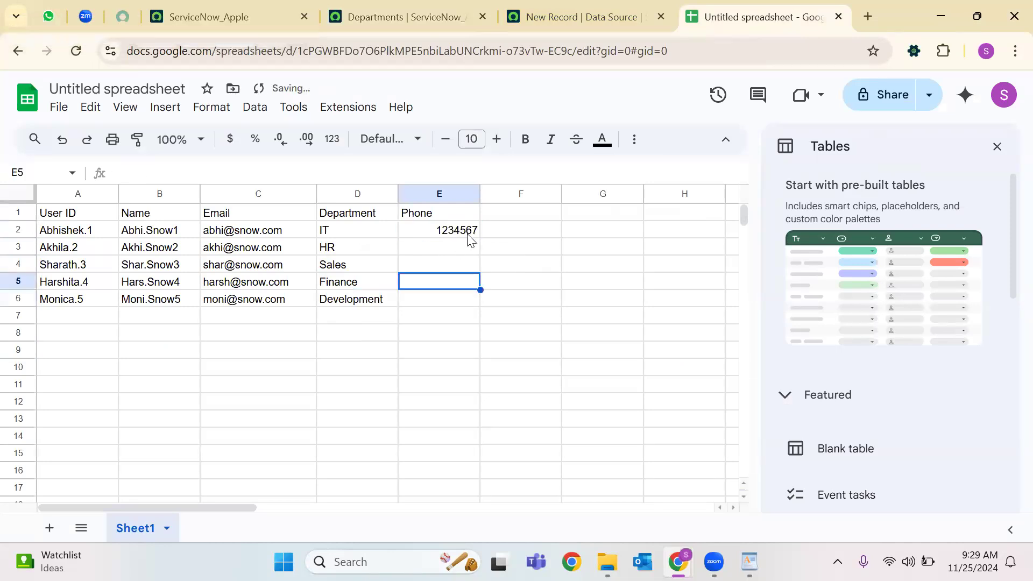
{"action": "left_click", "coordinate": [462, 231]}
{"action": "left_click_drag", "start_coordinate": [480, 237], "coordinate": [552, 296]}
{"action": "left_click", "coordinate": [525, 297]}
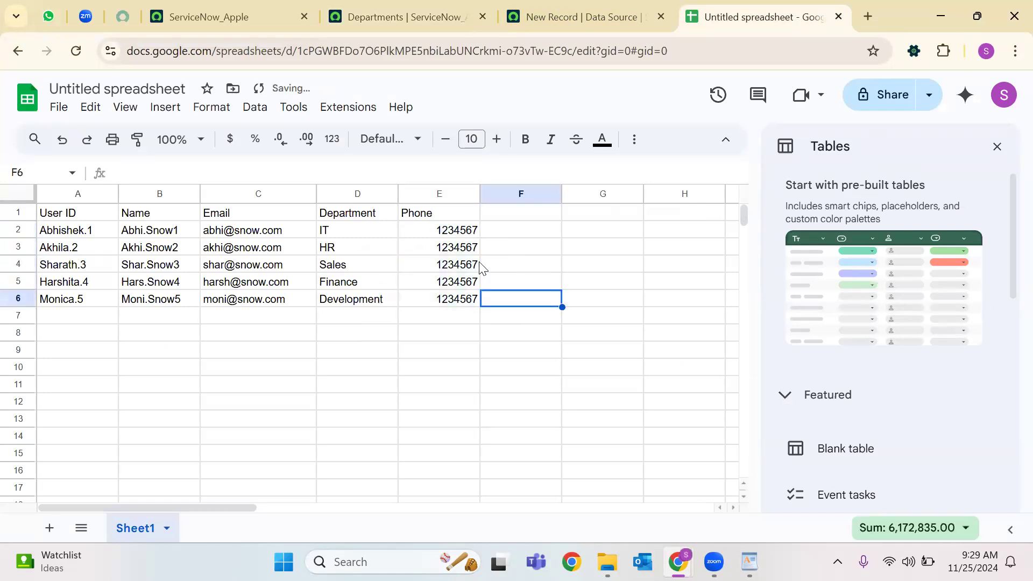
Change the E3 and E4 phone numbers to 1234568 and 1234569.
{"action": "left_click", "coordinate": [457, 247]}
{"action": "left_click", "coordinate": [224, 178]}
{"action": "key", "text": "BackSpace"}
{"action": "type", "text": "8"}
{"action": "key", "text": "Return"}
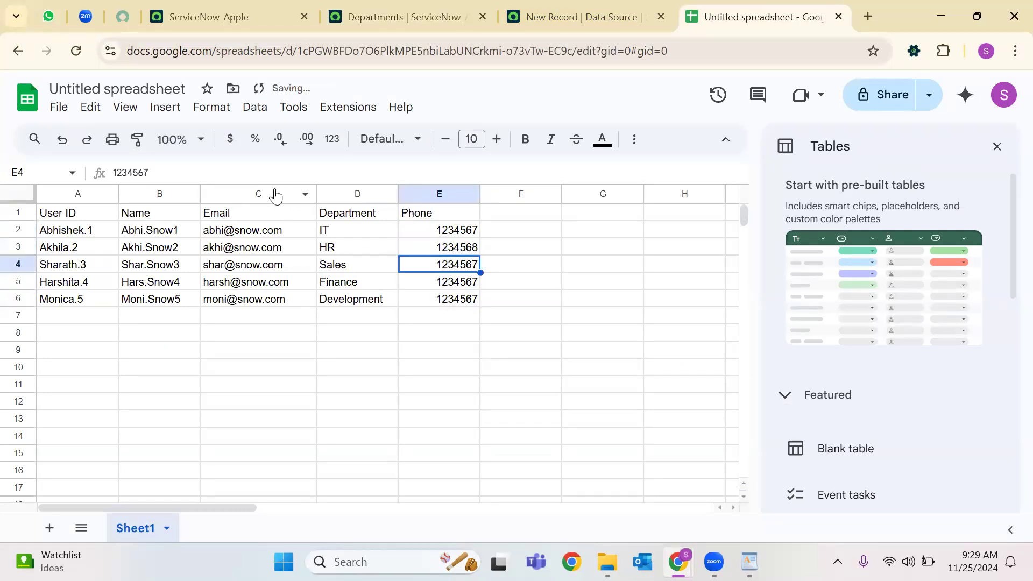
{"action": "left_click", "coordinate": [221, 168]}
{"action": "key", "text": "BackSpace"}
{"action": "type", "text": "9"}
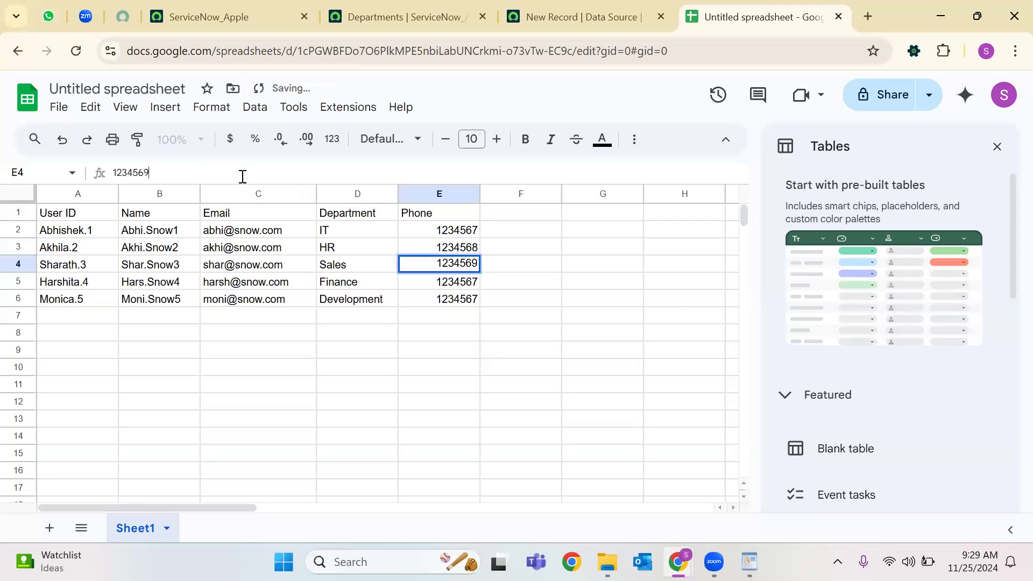
{"action": "key", "text": "Return"}
Change the E5 phone number to 12345610 and begin editing E6.
{"action": "left_click", "coordinate": [192, 168]}
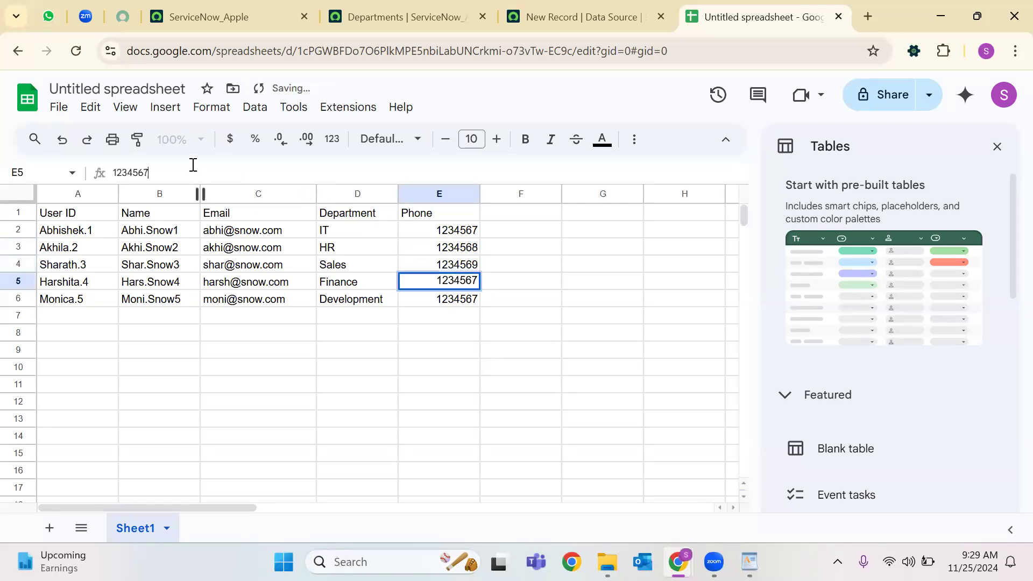
{"action": "key", "text": "BackSpace"}
{"action": "type", "text": "10"}
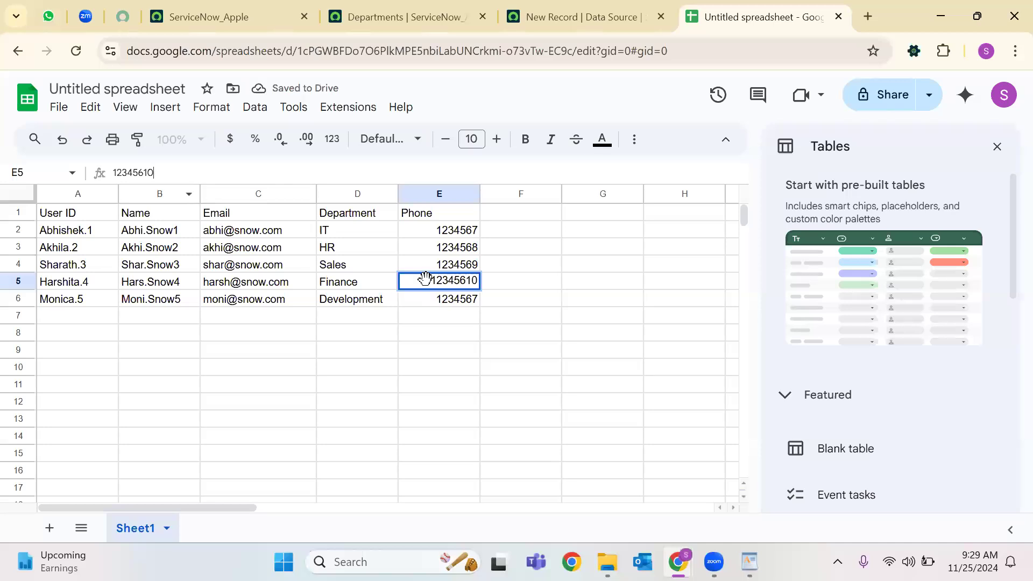
{"action": "key", "text": "Return"}
{"action": "left_click", "coordinate": [232, 178]}
Finish E6 as 12345611 and rename the spreadsheet DS_Sheet1.
{"action": "type", "text": "11"}
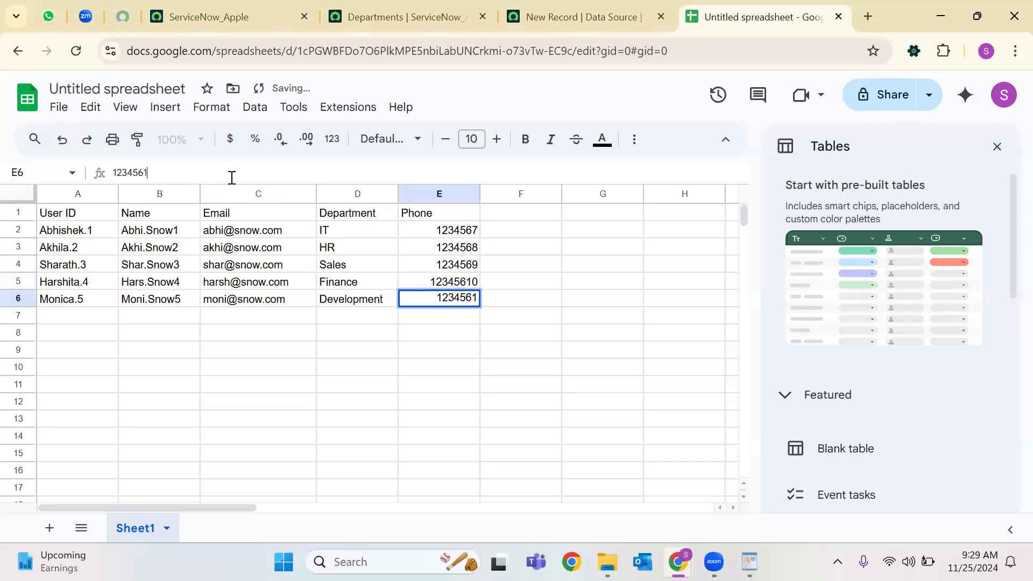
{"action": "left_click", "coordinate": [138, 422]}
{"action": "left_click", "coordinate": [146, 88]}
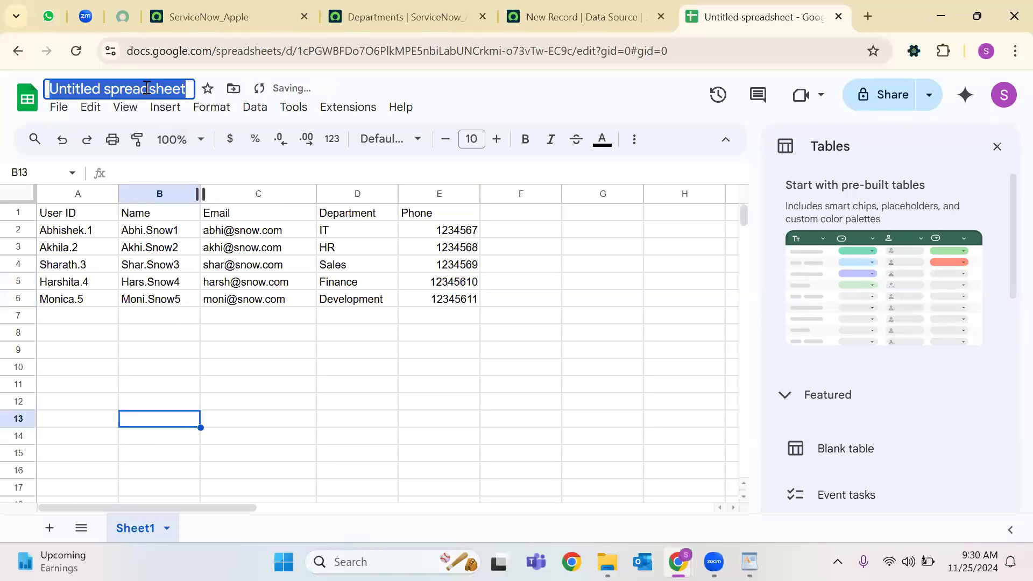
{"action": "type", "text": "DS"}
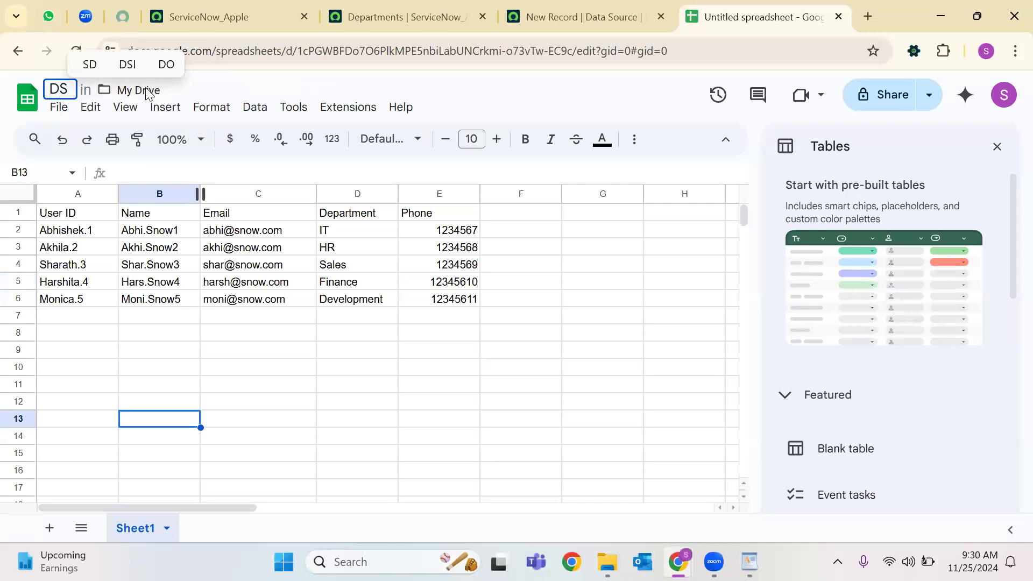
{"action": "type", "text": "_Sheet1"}
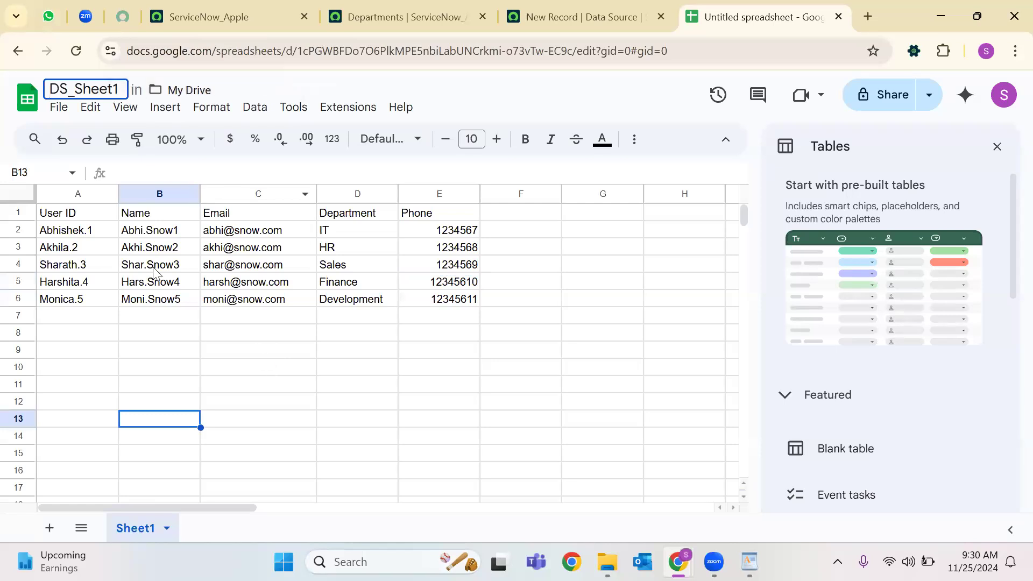
{"action": "left_click", "coordinate": [275, 368]}
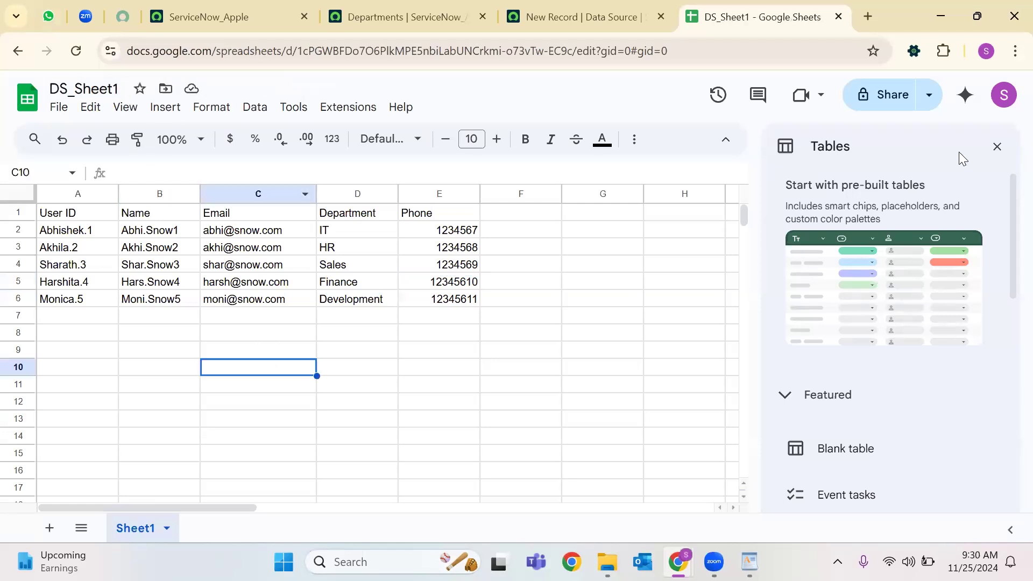
Close the Tables panel and download the sheet as Microsoft Excel (.xlsx).
{"action": "left_click", "coordinate": [996, 149]}
{"action": "left_click", "coordinate": [58, 107]}
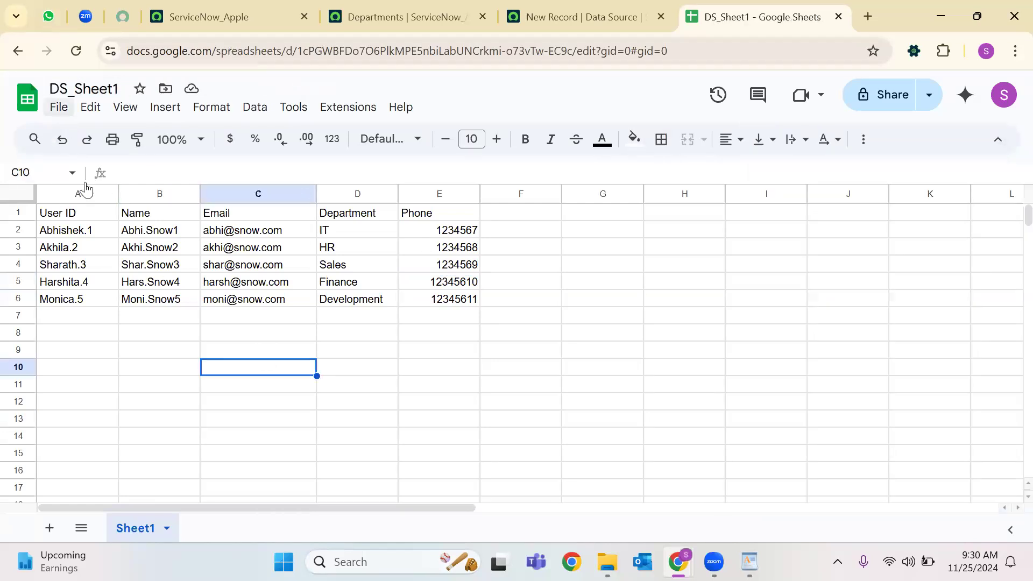
{"action": "mouse_move", "coordinate": [98, 305]}
{"action": "left_click", "coordinate": [428, 309]}
{"action": "left_click", "coordinate": [571, 12]}
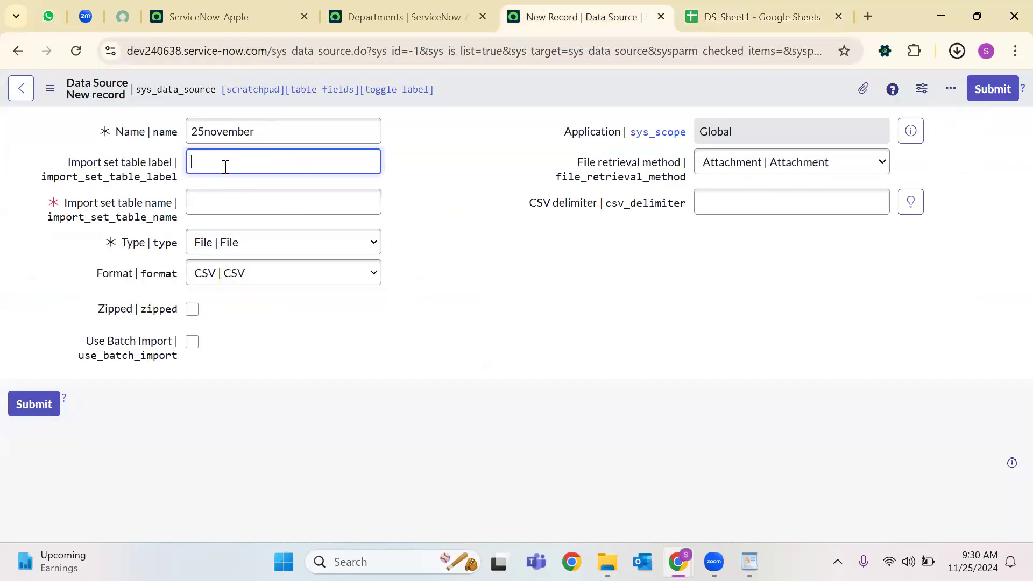
Enter import set table label DS_Nov_25 and verify the generated table name u_ds_nov_25.
{"action": "type", "text": "DS"}
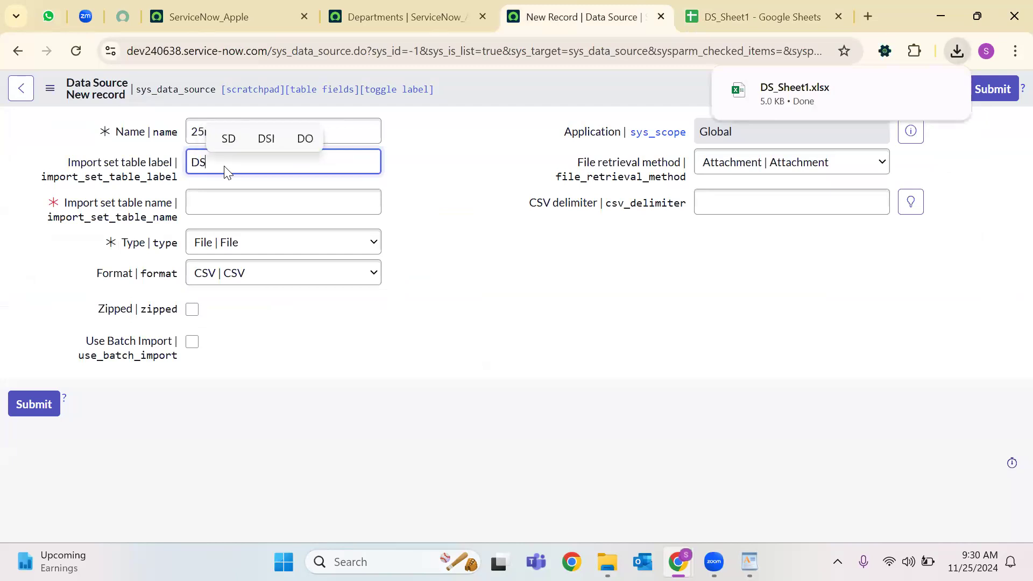
{"action": "type", "text": "_"}
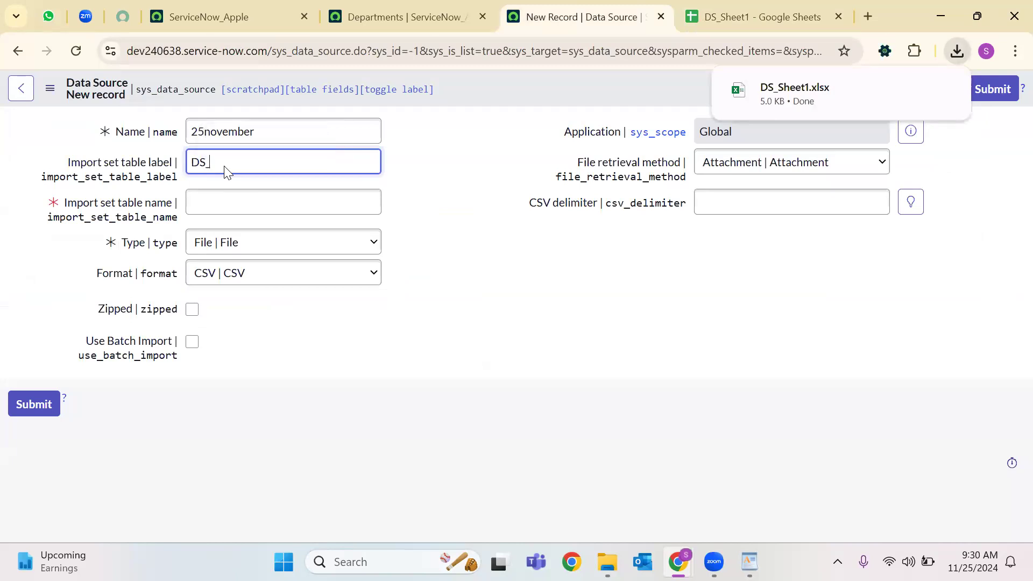
{"action": "type", "text": "Nov_25"}
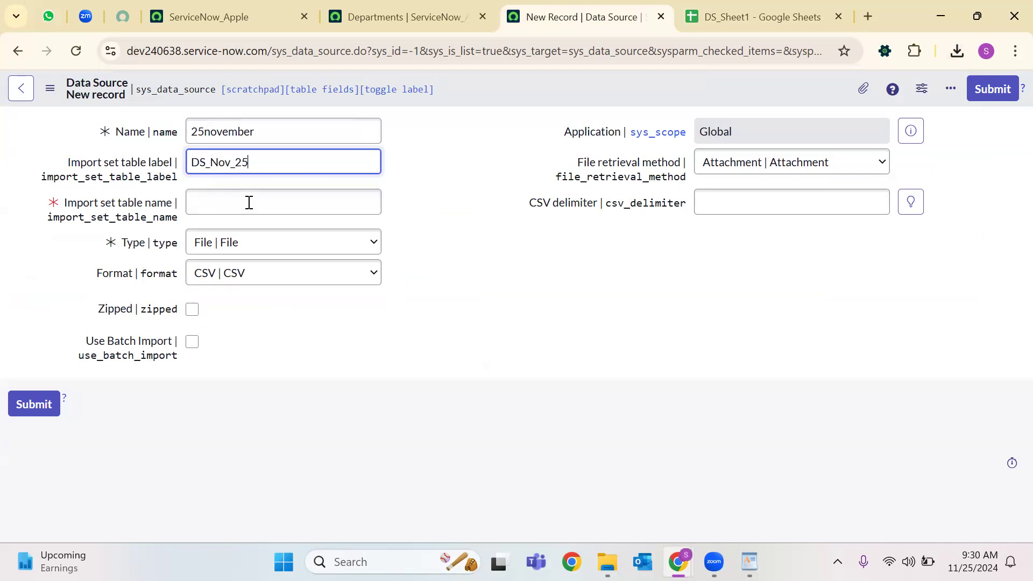
{"action": "left_click", "coordinate": [248, 200]}
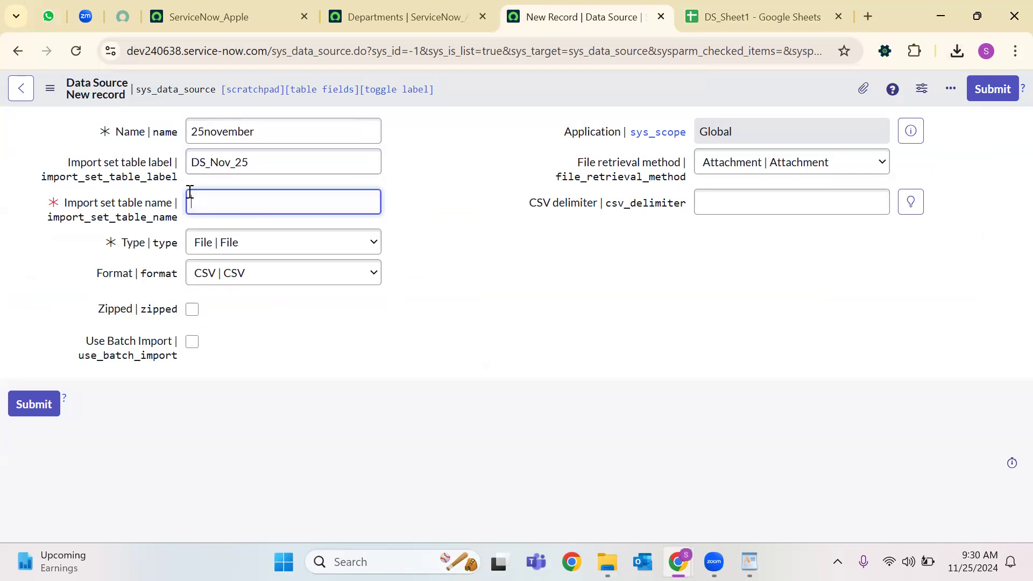
{"action": "double_click", "coordinate": [228, 166]}
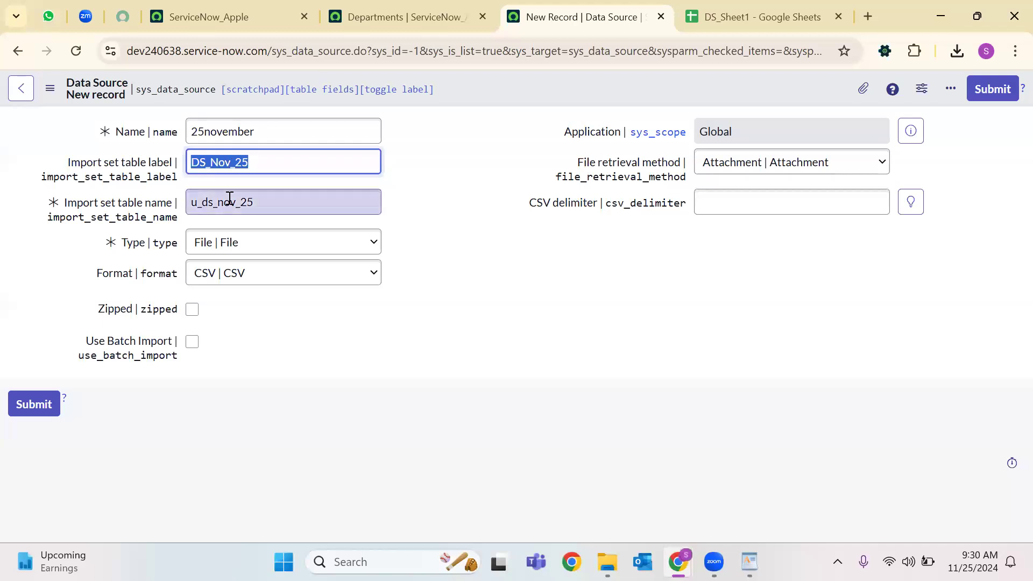
{"action": "double_click", "coordinate": [355, 206]}
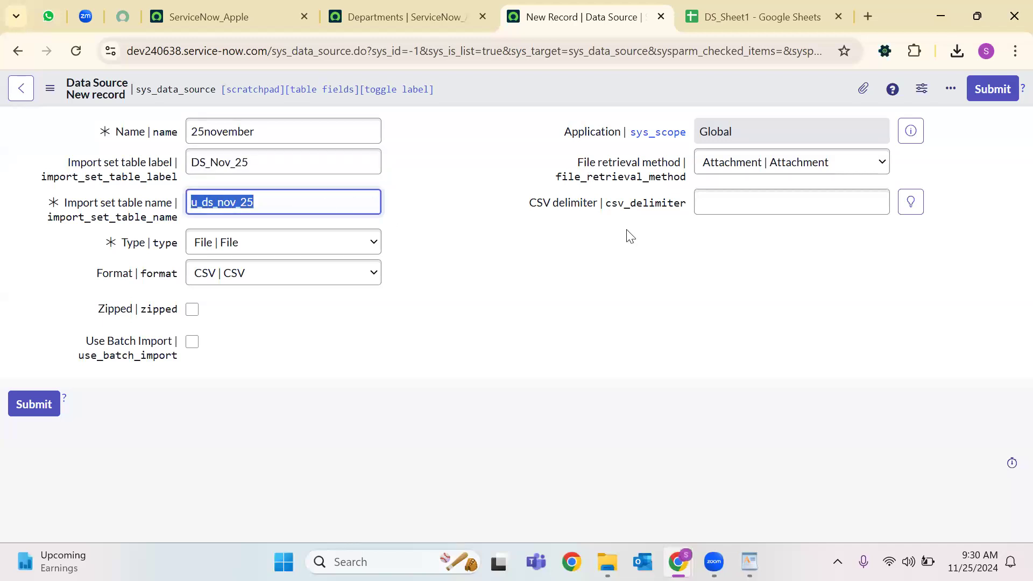
{"action": "double_click", "coordinate": [230, 165]}
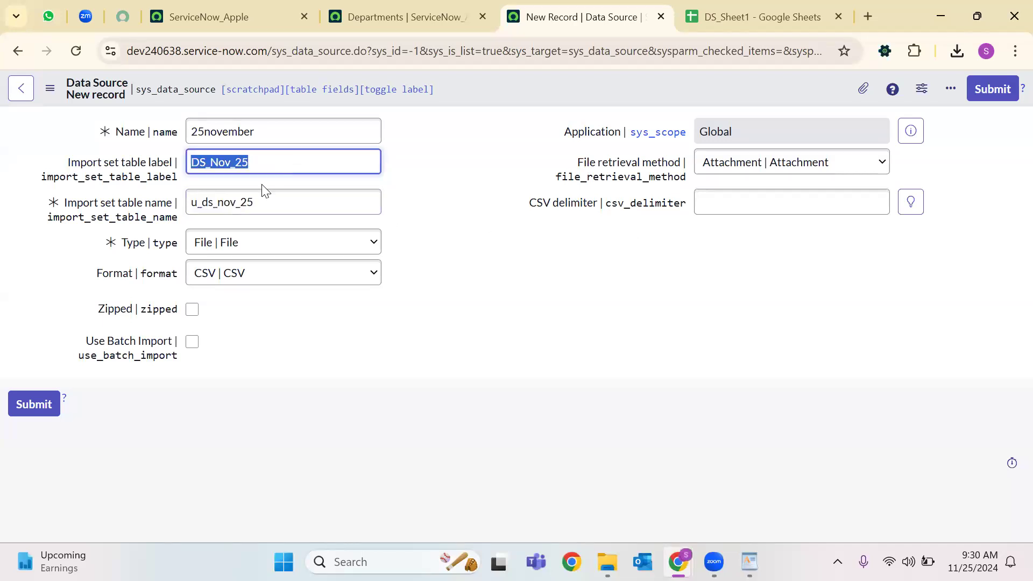
{"action": "double_click", "coordinate": [223, 207]}
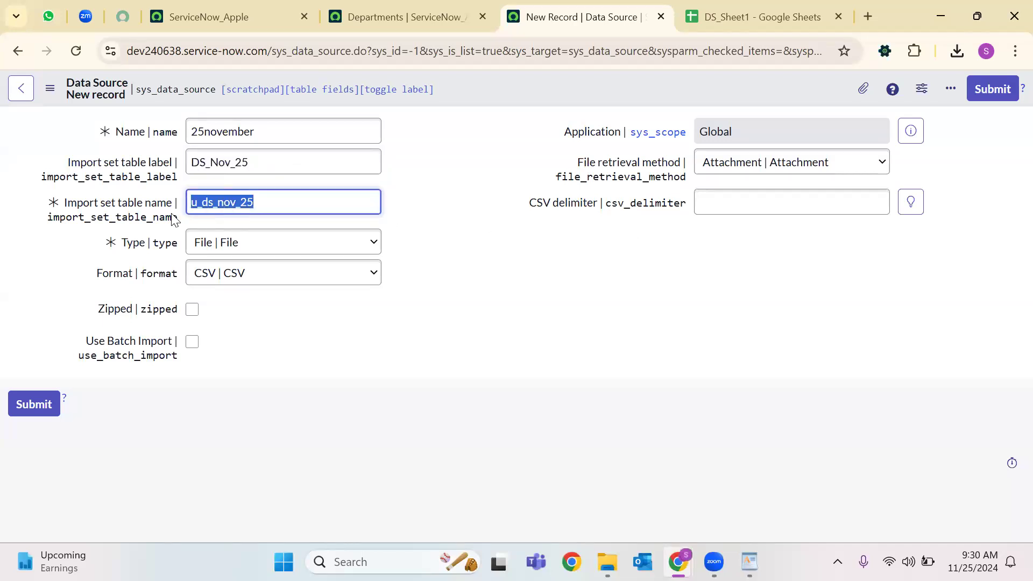
{"action": "double_click", "coordinate": [203, 205]}
{"action": "left_click", "coordinate": [559, 250]}
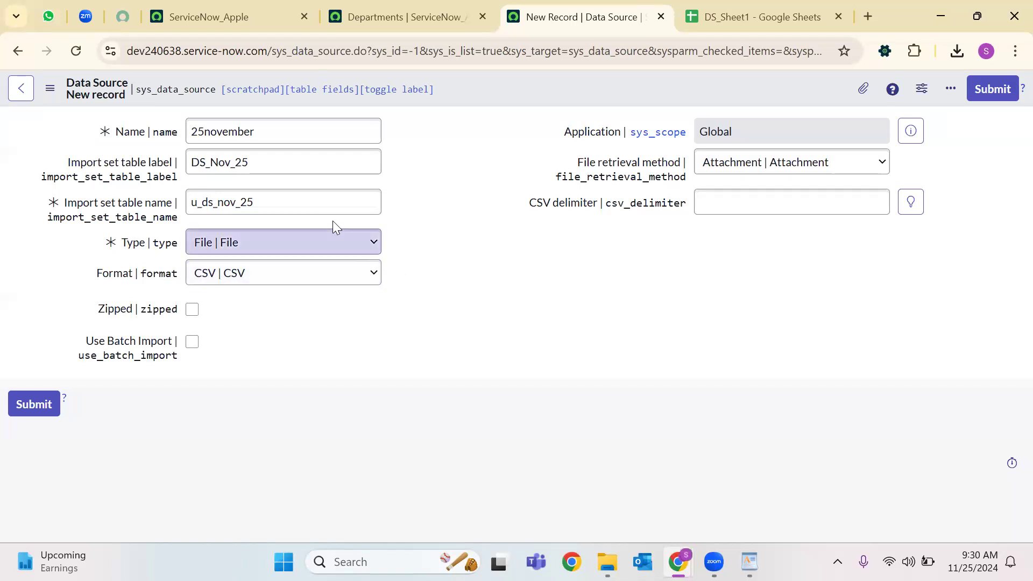
{"action": "double_click", "coordinate": [275, 210]}
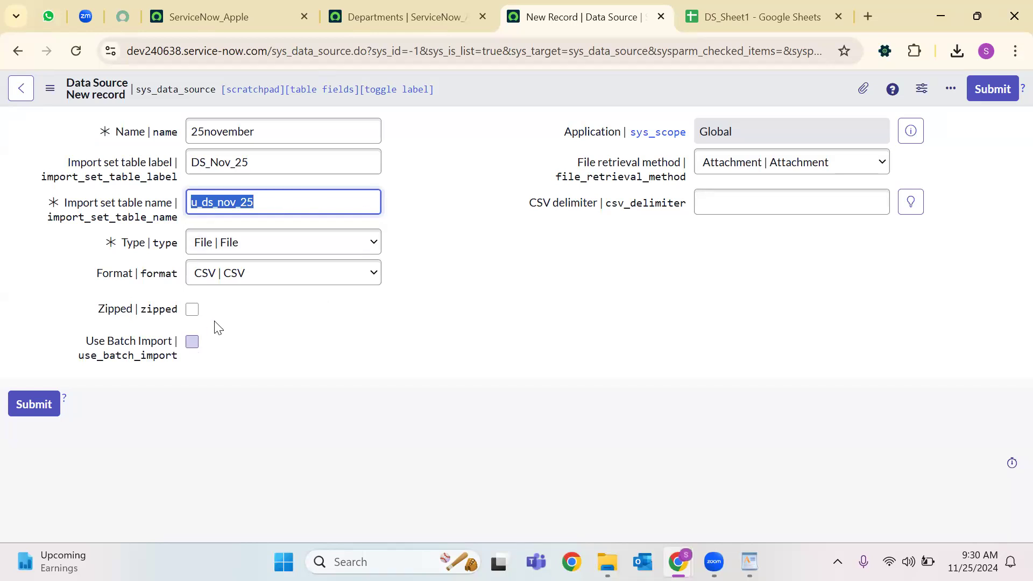
{"action": "left_click", "coordinate": [221, 251]}
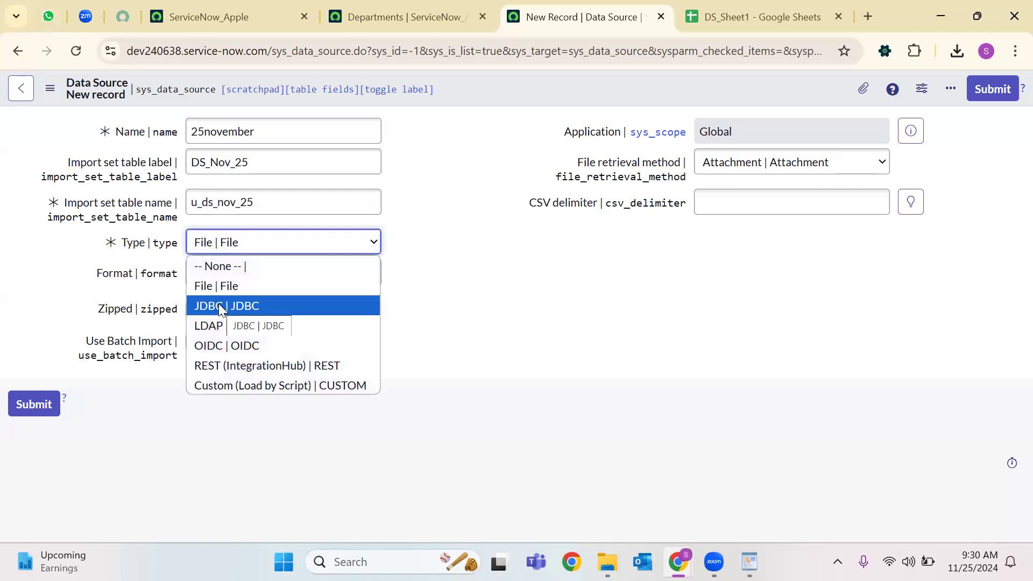
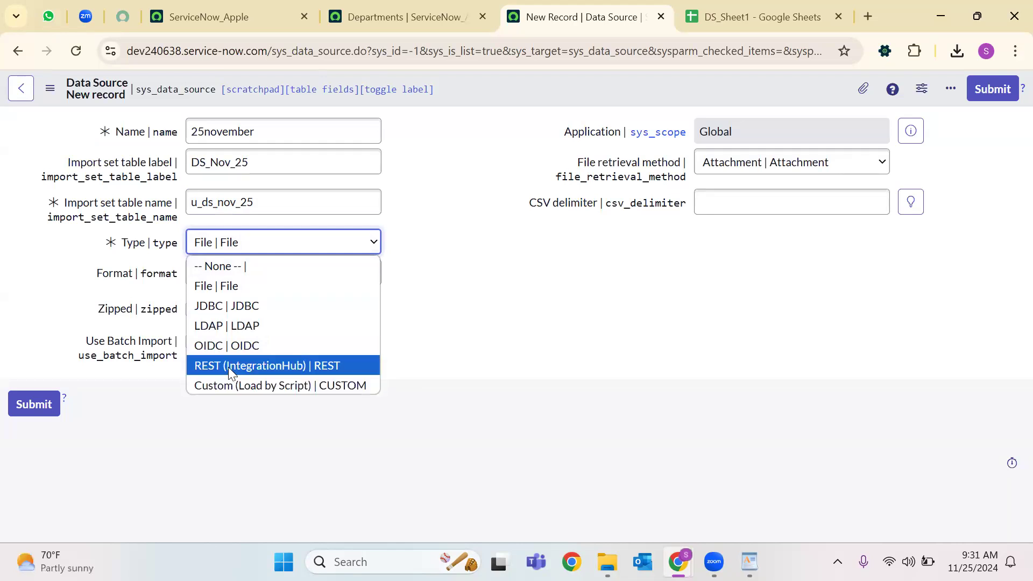
Set the data source type to File and keep CSV as the format.
{"action": "left_click", "coordinate": [244, 288]}
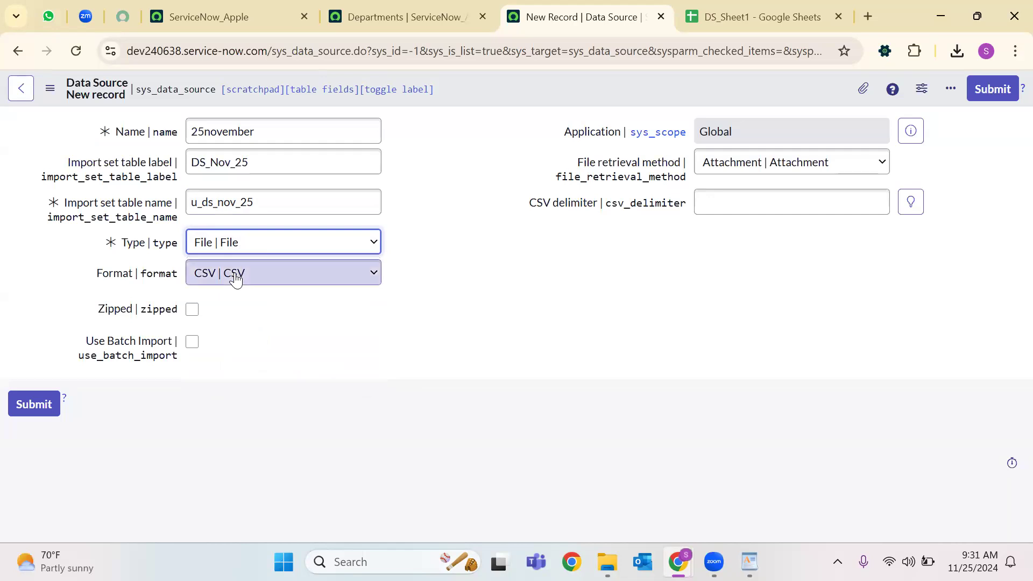
{"action": "left_click", "coordinate": [235, 275]}
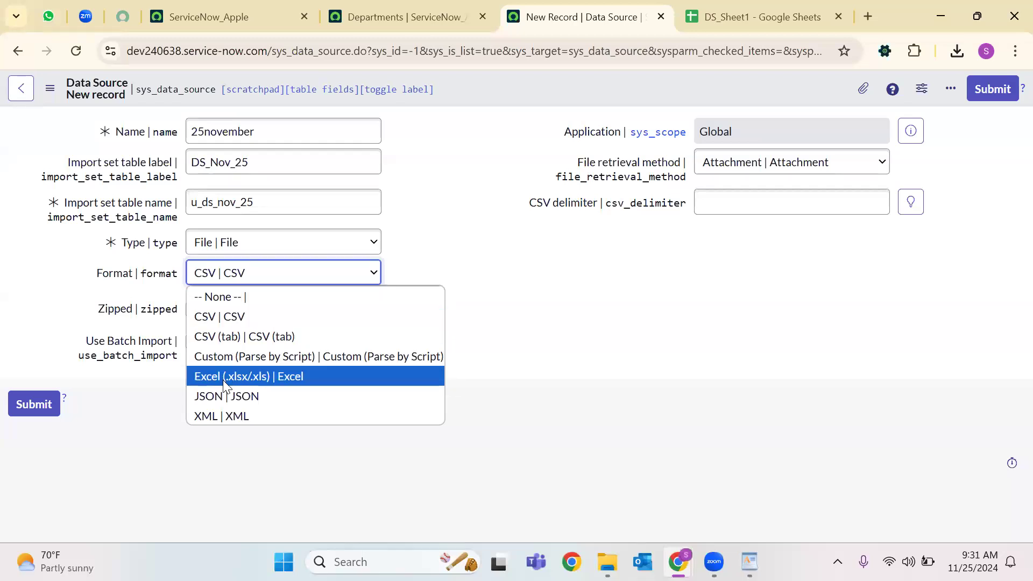
{"action": "left_click", "coordinate": [249, 201]}
Switch the Type to Custom (Load by Script) to reveal its script.
{"action": "left_click", "coordinate": [230, 241]}
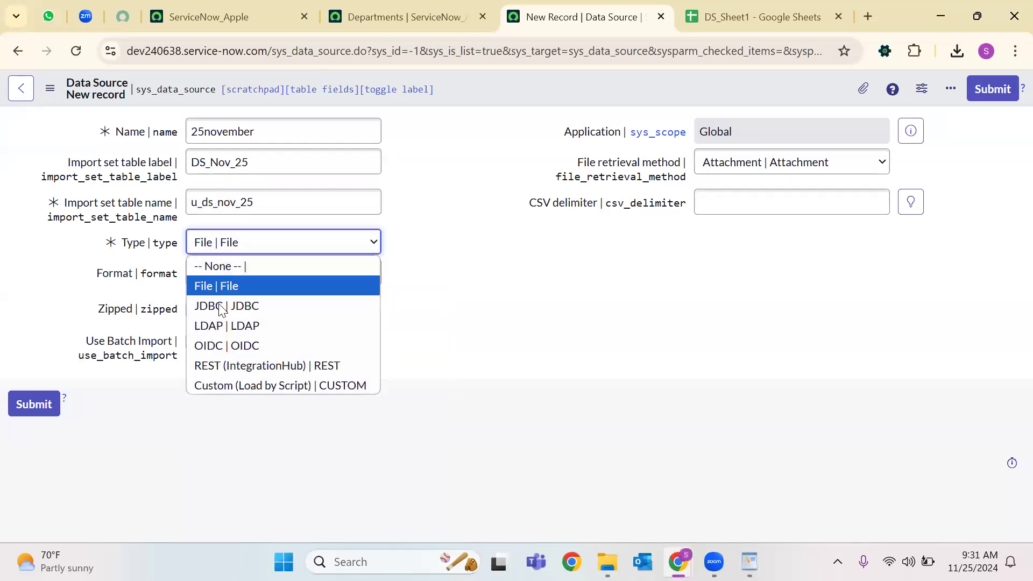
{"action": "left_click", "coordinate": [210, 386]}
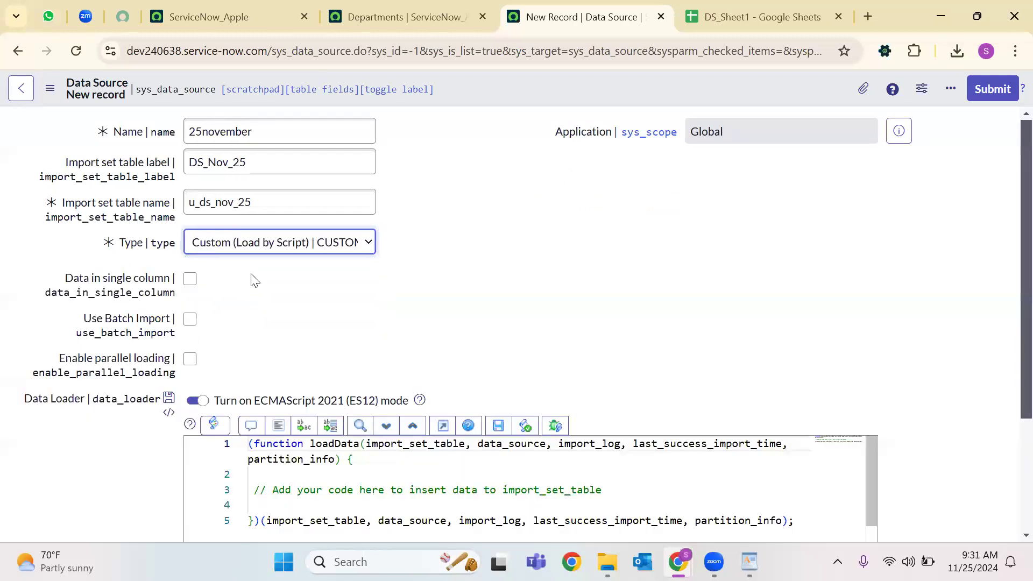
{"action": "left_click", "coordinate": [240, 243]}
{"action": "left_click", "coordinate": [522, 277]}
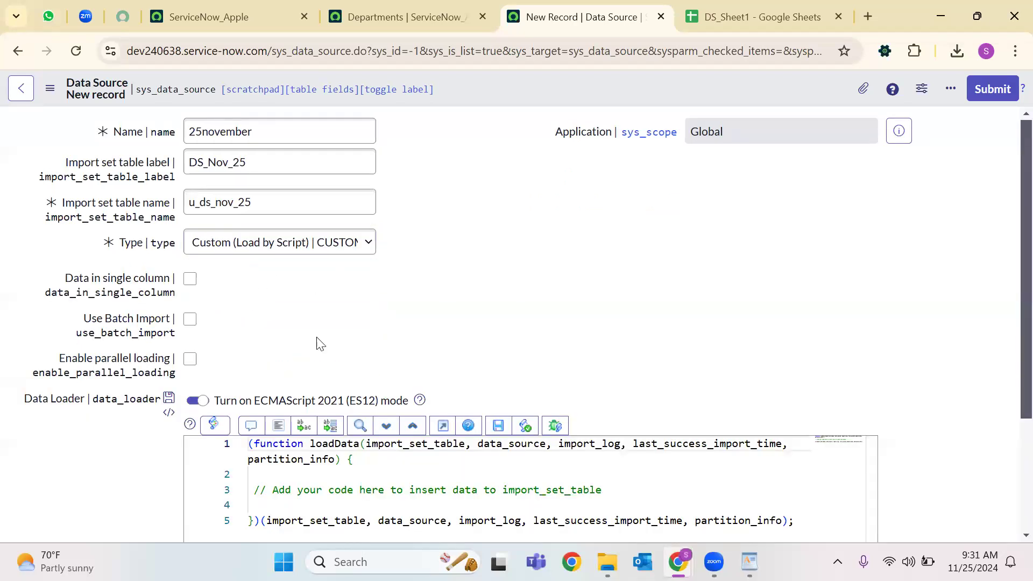
{"action": "scroll", "coordinate": [321, 344], "scroll_direction": "down", "scroll_amount": 3}
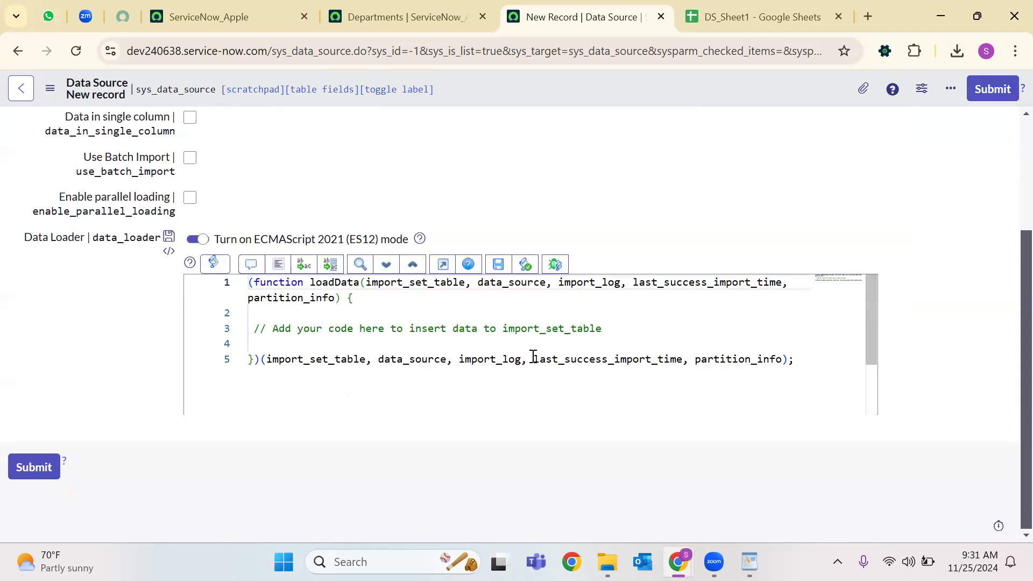
Highlight the loadData script parameters: import_set_table, data_source, import_log, last_success_import_time, partition_info.
{"action": "double_click", "coordinate": [337, 362]}
{"action": "double_click", "coordinate": [421, 360]}
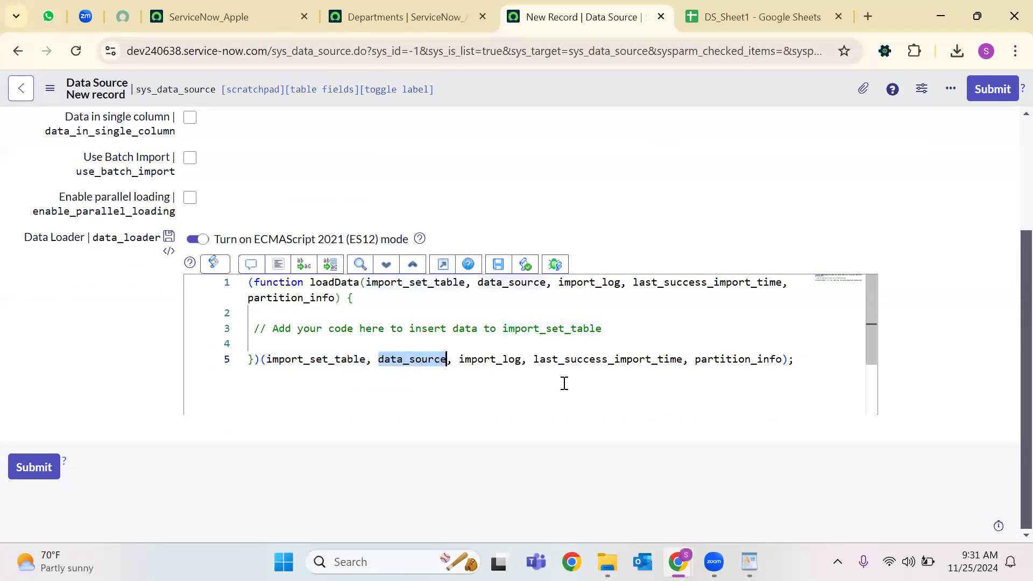
{"action": "double_click", "coordinate": [506, 359]}
{"action": "double_click", "coordinate": [565, 360]}
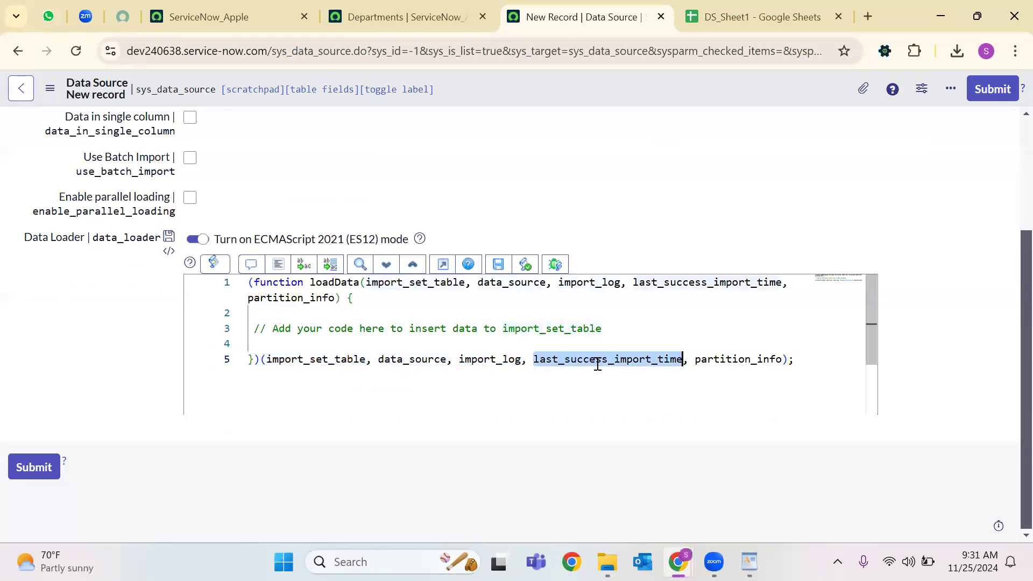
{"action": "double_click", "coordinate": [747, 361]}
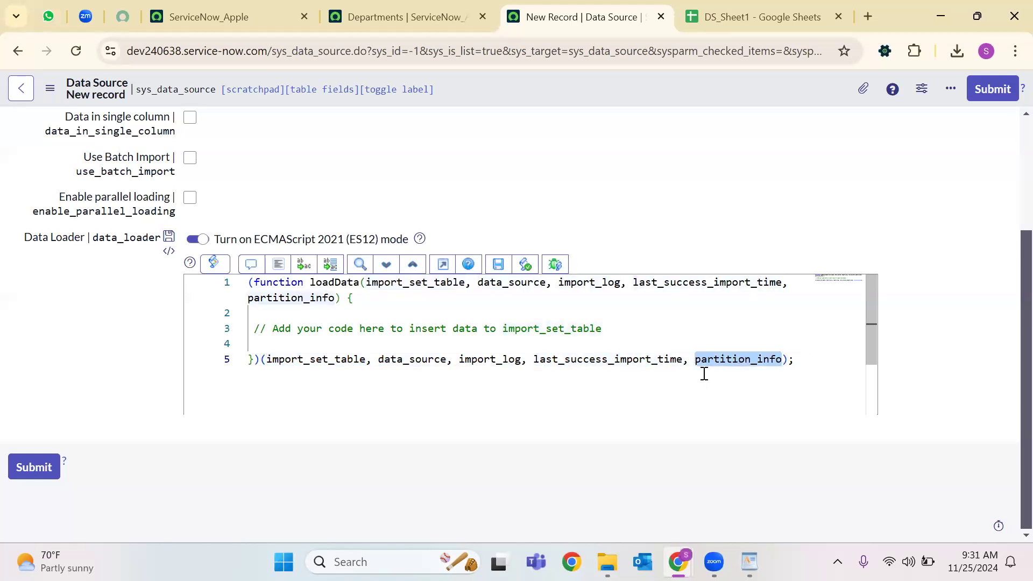
{"action": "scroll", "coordinate": [597, 351], "scroll_direction": "down", "scroll_amount": 2}
{"action": "scroll", "coordinate": [461, 342], "scroll_direction": "up", "scroll_amount": 2}
{"action": "double_click", "coordinate": [324, 287]}
Change the data source Type to REST (IntegrationHub).
{"action": "scroll", "coordinate": [1010, 350], "scroll_direction": "up", "scroll_amount": 1}
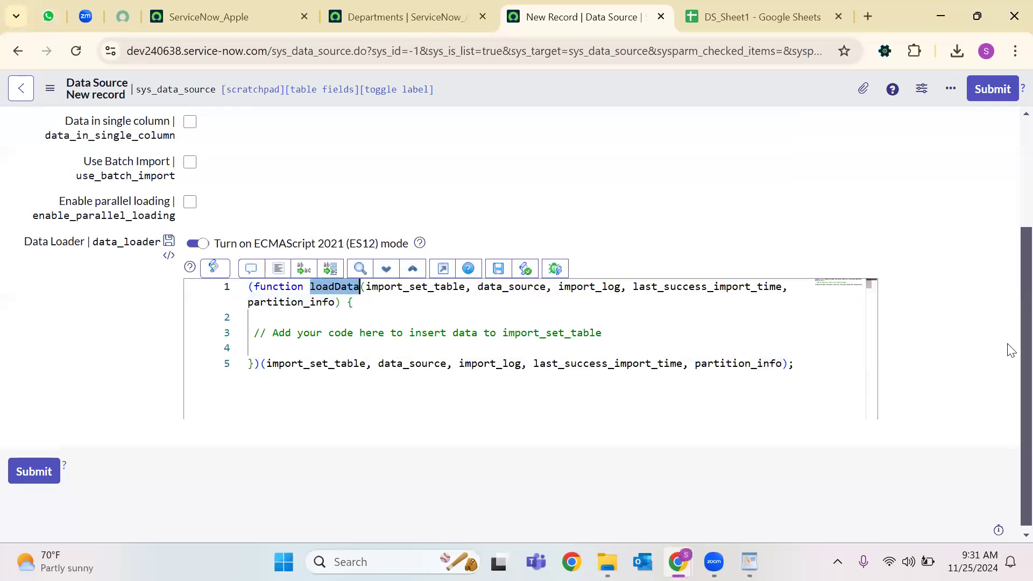
{"action": "scroll", "coordinate": [1010, 351], "scroll_direction": "up", "scroll_amount": 2}
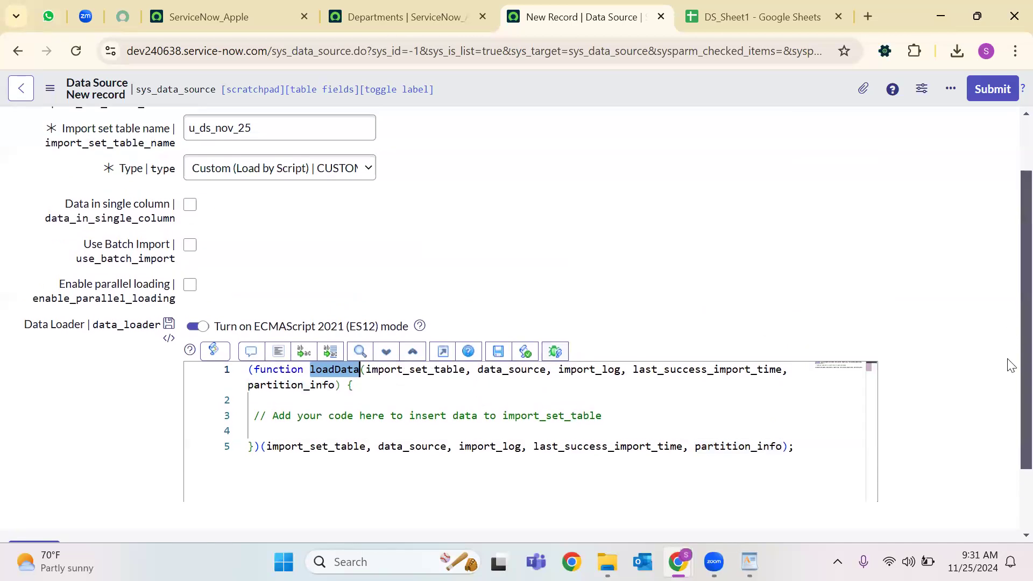
{"action": "scroll", "coordinate": [1008, 350], "scroll_direction": "up", "scroll_amount": 2}
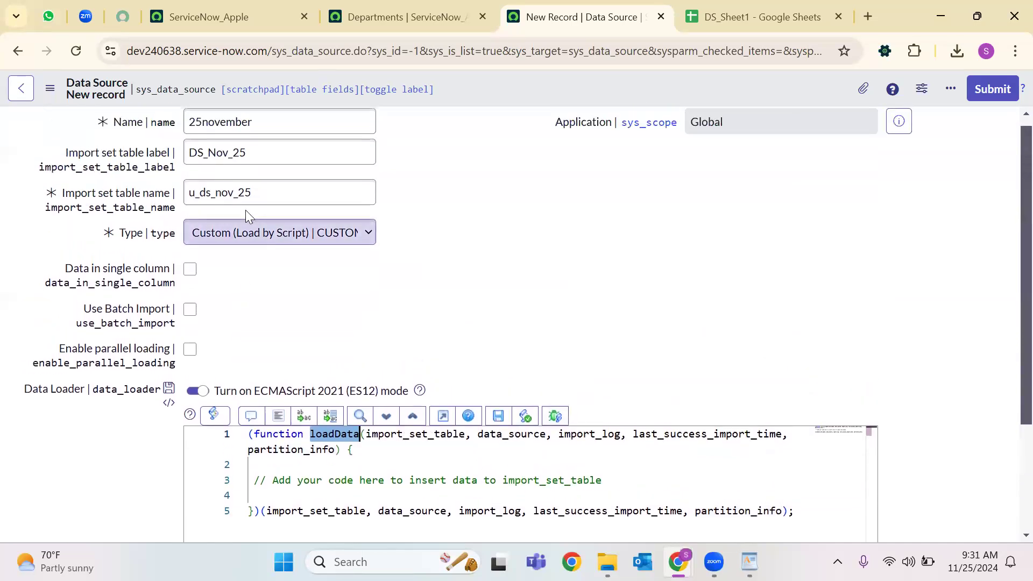
{"action": "left_click", "coordinate": [249, 232]}
{"action": "left_click", "coordinate": [229, 356]}
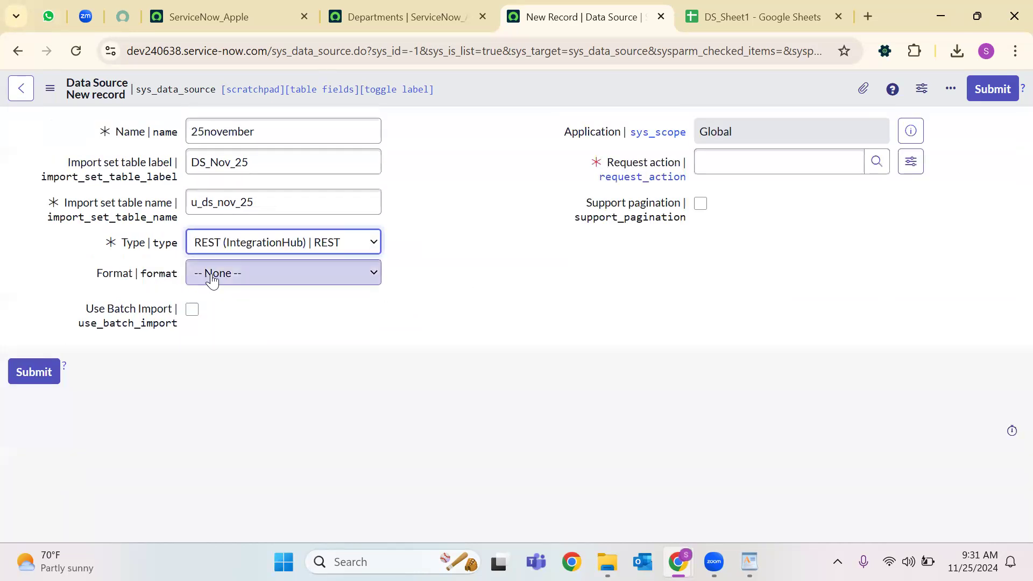
Switch the Type to JDBC, check the MID Server field, and keep database format None.
{"action": "left_click", "coordinate": [226, 247]}
{"action": "left_click", "coordinate": [222, 306]}
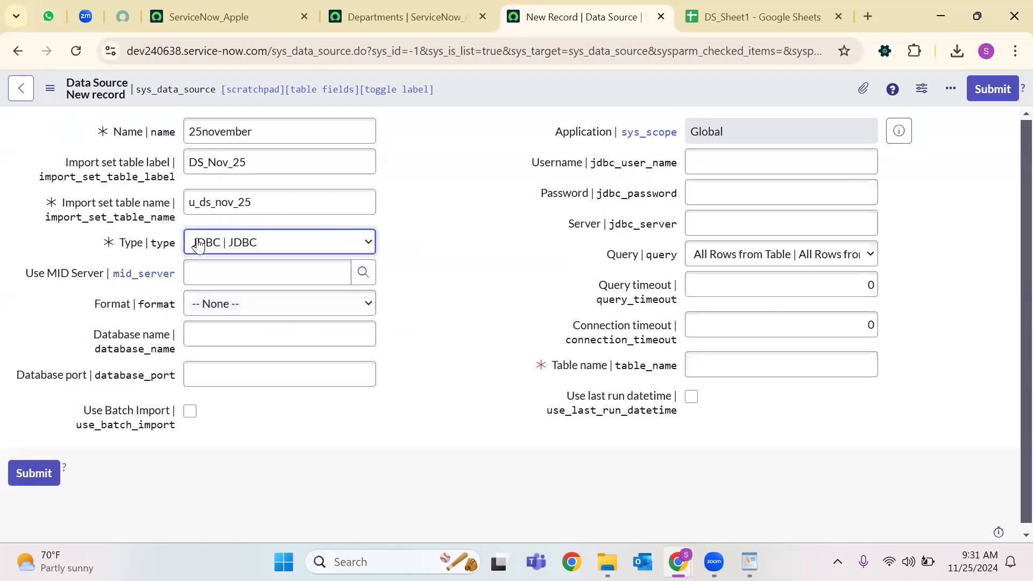
{"action": "left_click_drag", "start_coordinate": [25, 275], "coordinate": [104, 276]}
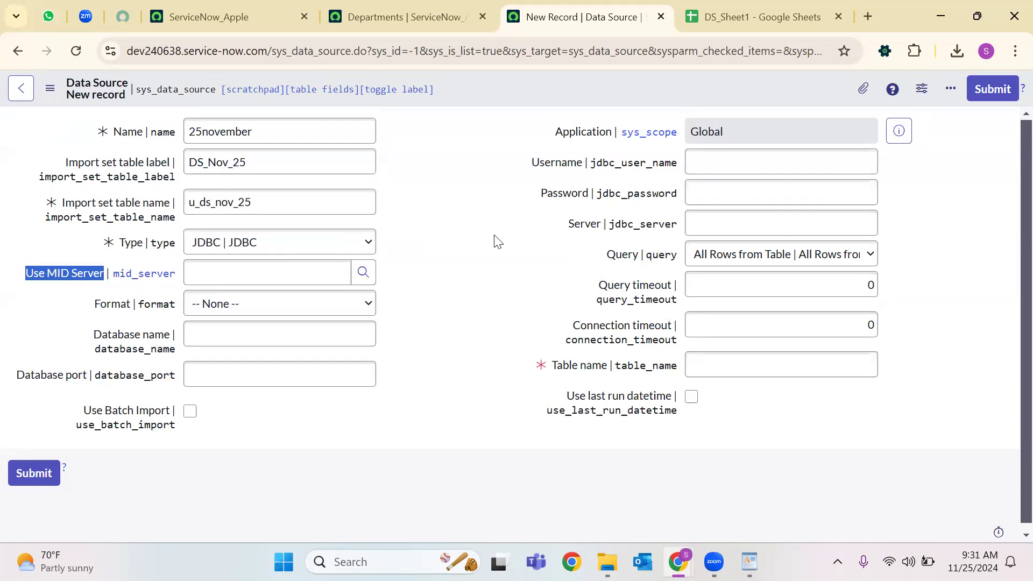
{"action": "left_click", "coordinate": [258, 271]}
{"action": "left_click", "coordinate": [89, 298]}
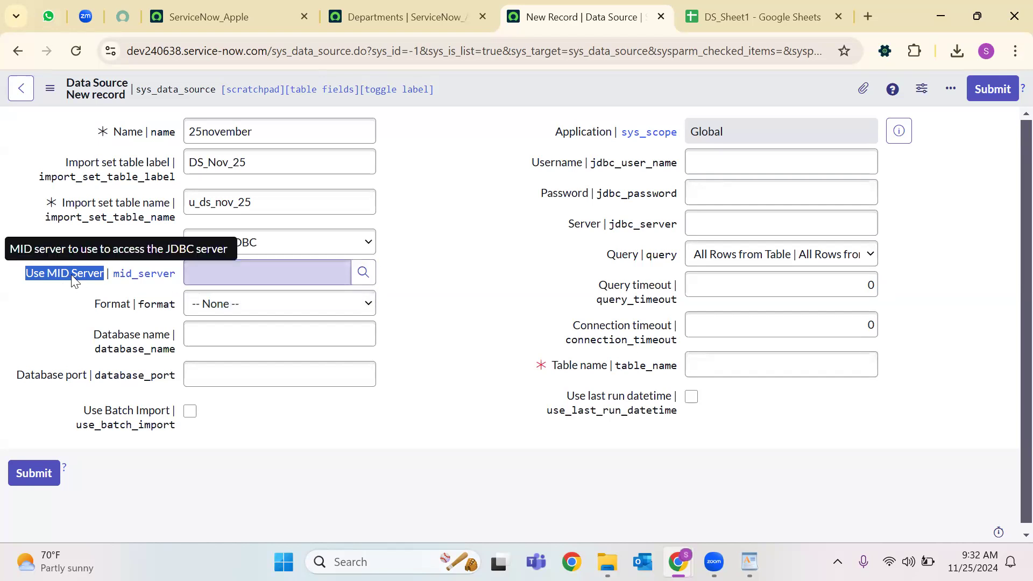
{"action": "left_click", "coordinate": [261, 305]}
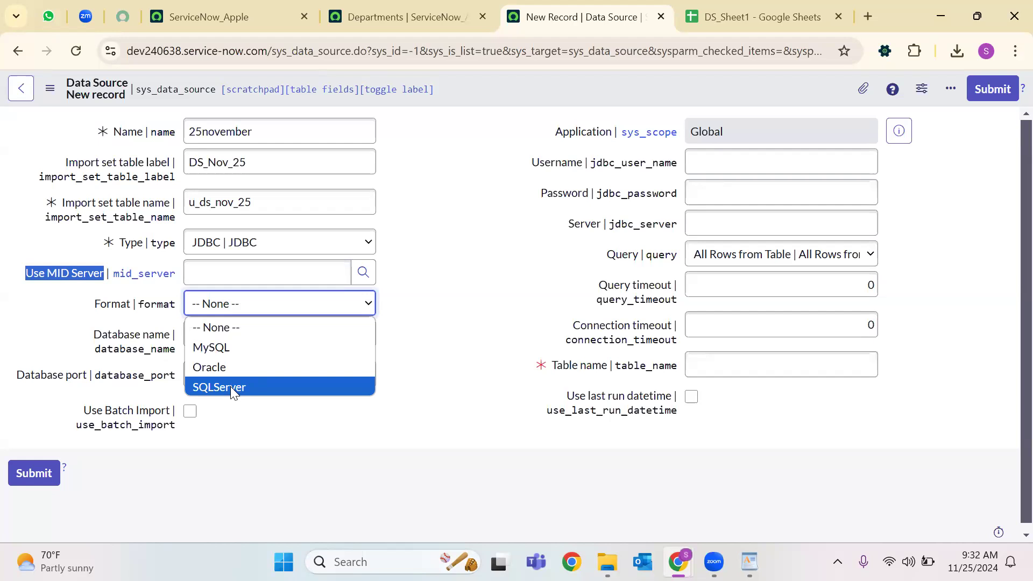
{"action": "left_click", "coordinate": [162, 429]}
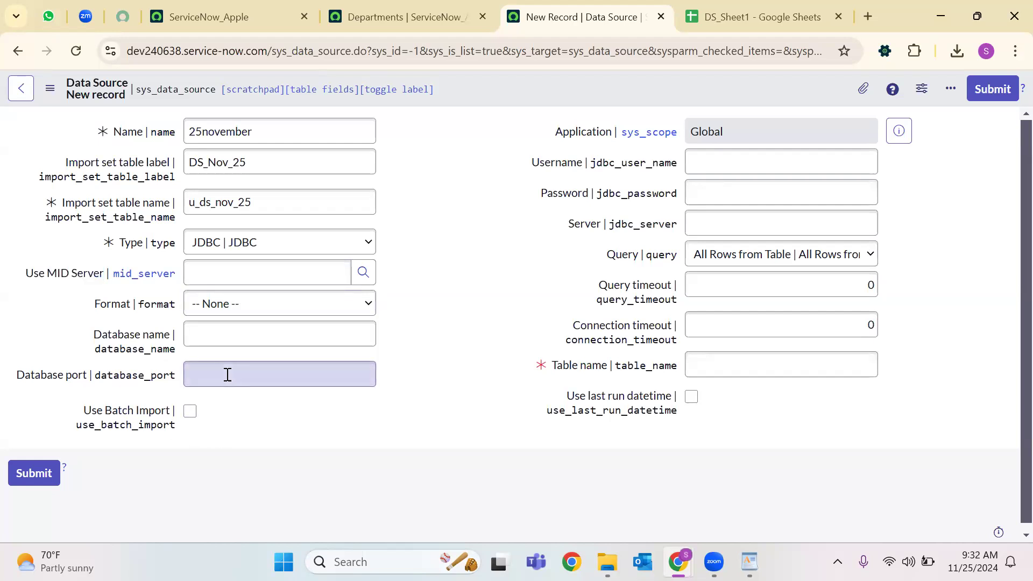
Review the JDBC fields: database port, username, password, server and connection timeout.
{"action": "left_click", "coordinate": [227, 375]}
{"action": "left_click", "coordinate": [722, 170]}
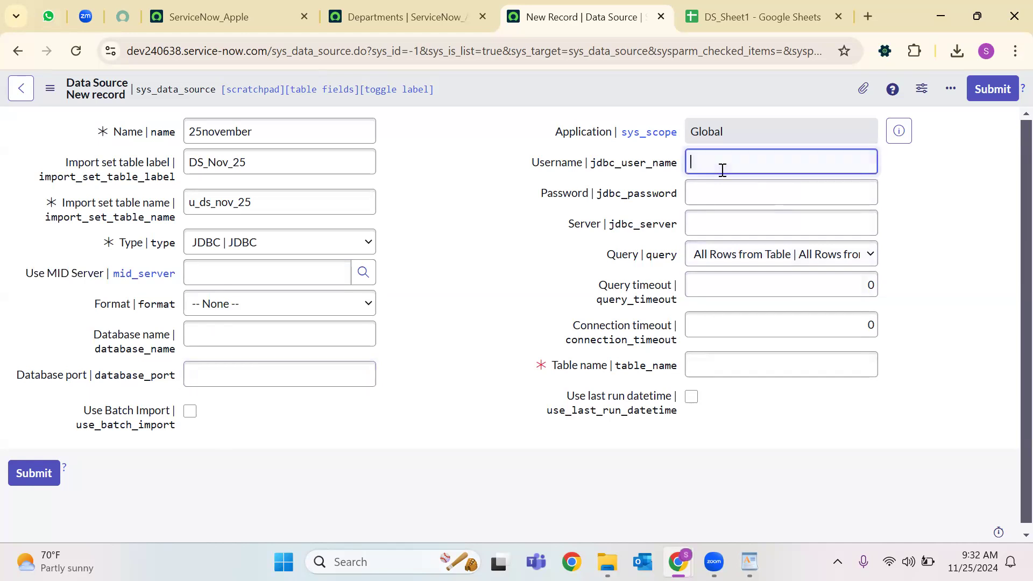
{"action": "left_click", "coordinate": [723, 191]}
{"action": "left_click", "coordinate": [726, 221]}
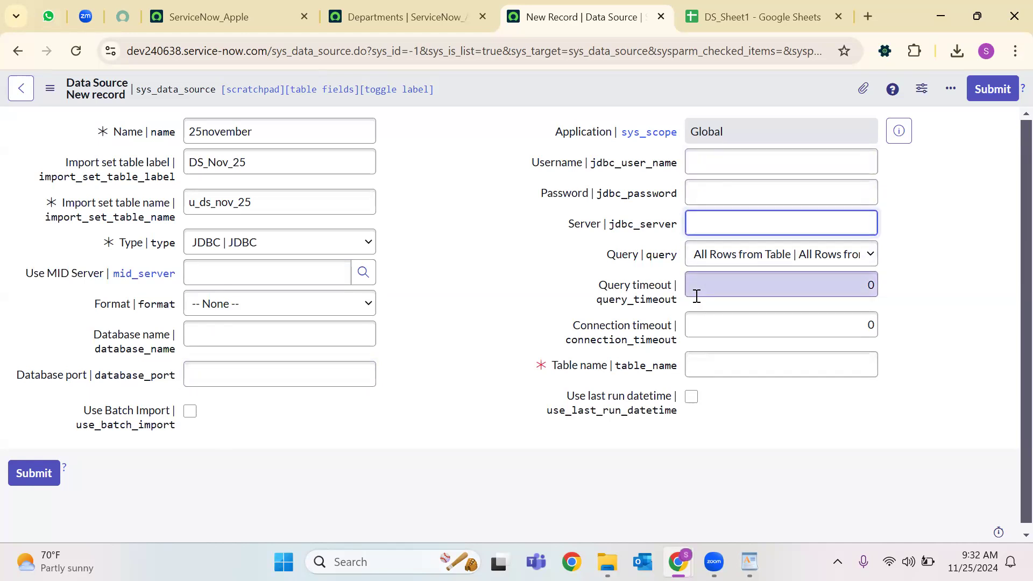
{"action": "left_click", "coordinate": [706, 328]}
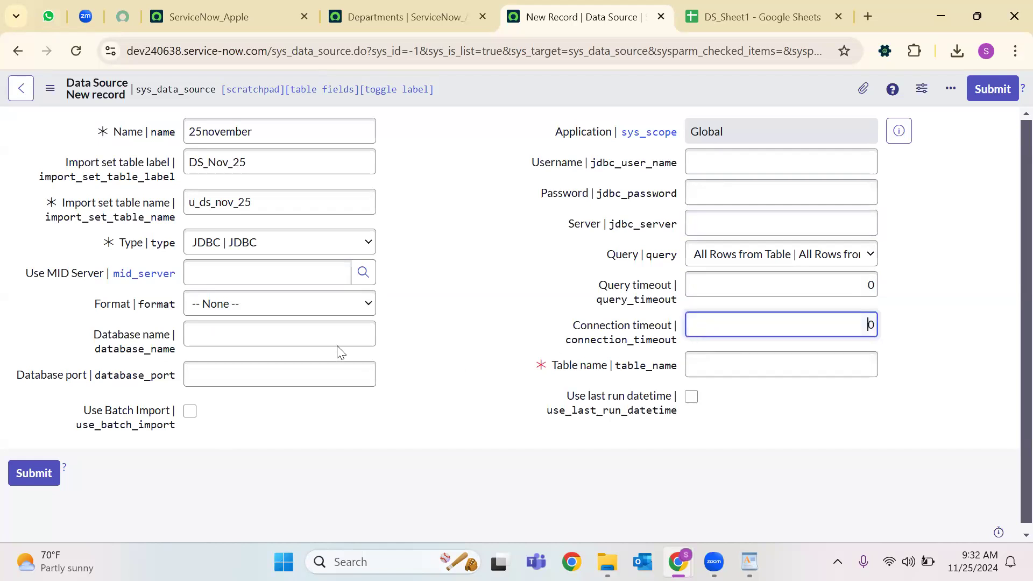
Switch the Type to LDAP and browse, then close, the LDAP OU Definitions target lookup.
{"action": "left_click", "coordinate": [242, 243]}
{"action": "left_click", "coordinate": [223, 326]}
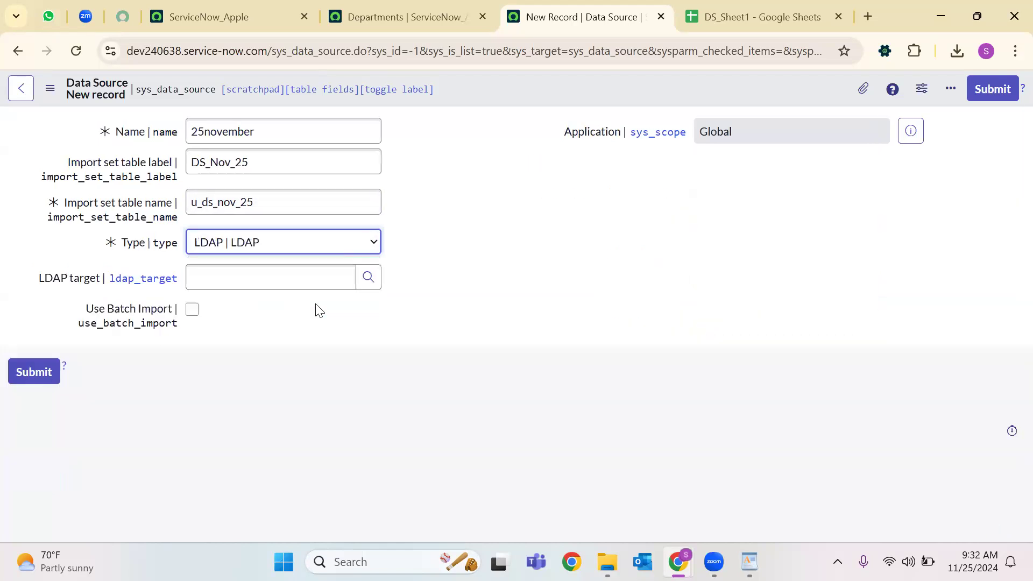
{"action": "left_click", "coordinate": [137, 280]}
{"action": "left_click", "coordinate": [376, 284]}
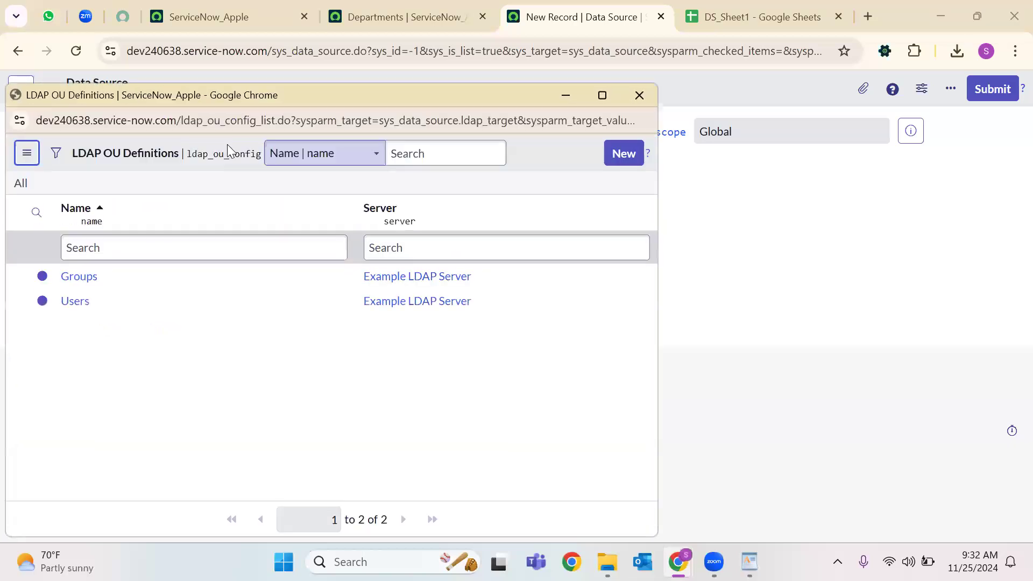
{"action": "double_click", "coordinate": [242, 121]}
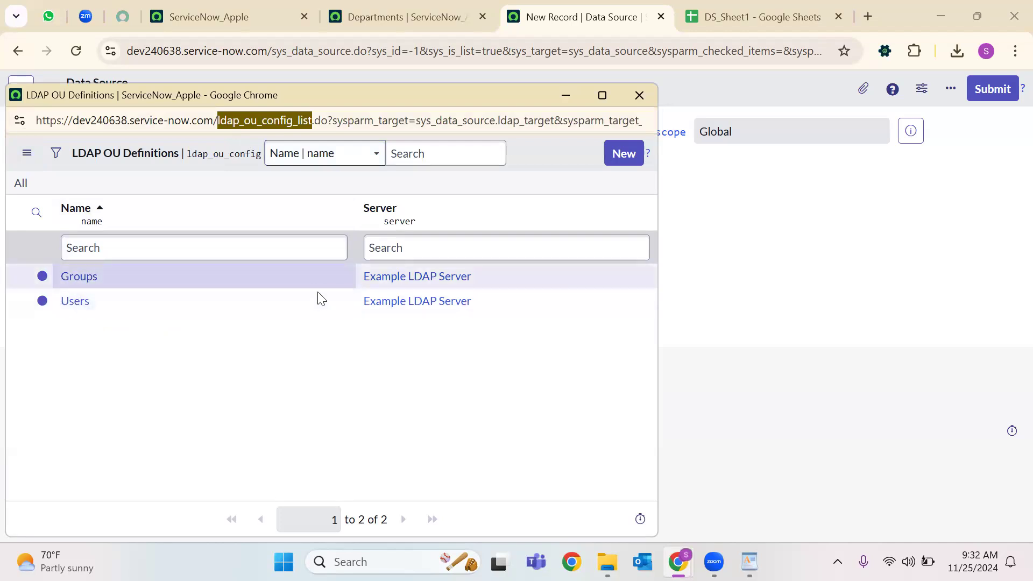
{"action": "left_click", "coordinate": [640, 95]}
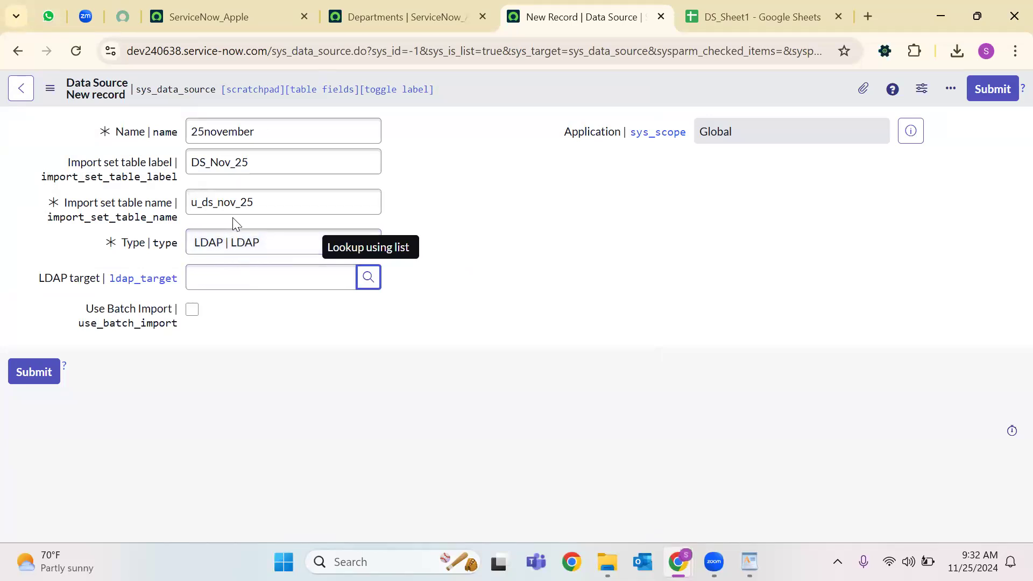
Select OIDC as the Type, leaving Format as None.
{"action": "left_click", "coordinate": [224, 252]}
{"action": "left_click", "coordinate": [205, 344]}
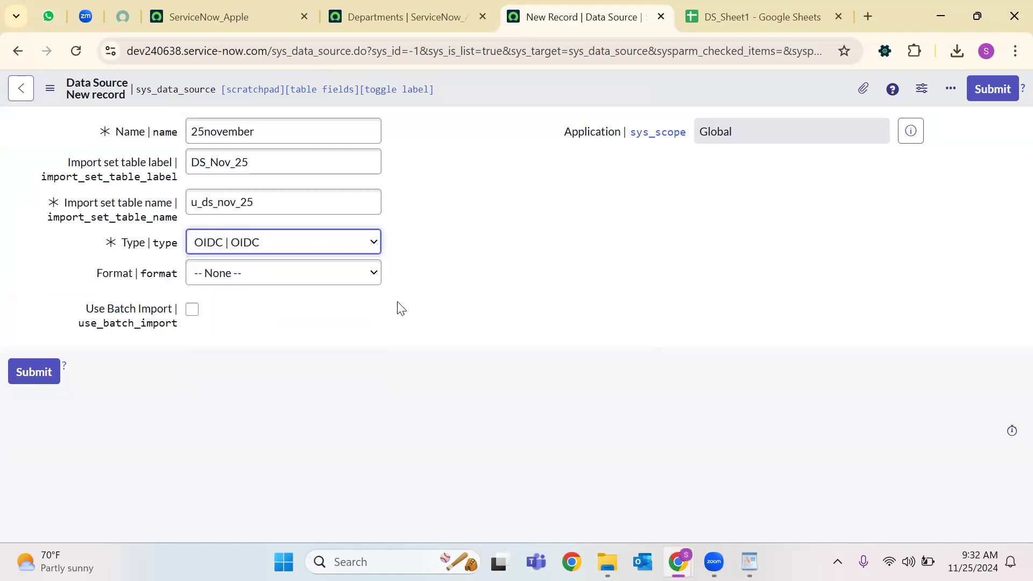
{"action": "left_click", "coordinate": [265, 278]}
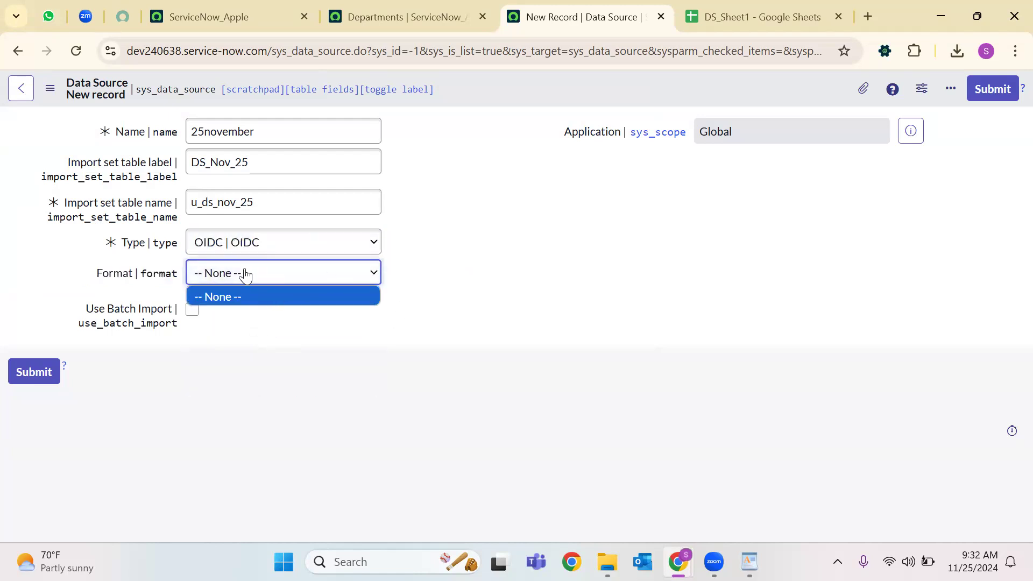
{"action": "left_click", "coordinate": [277, 276]}
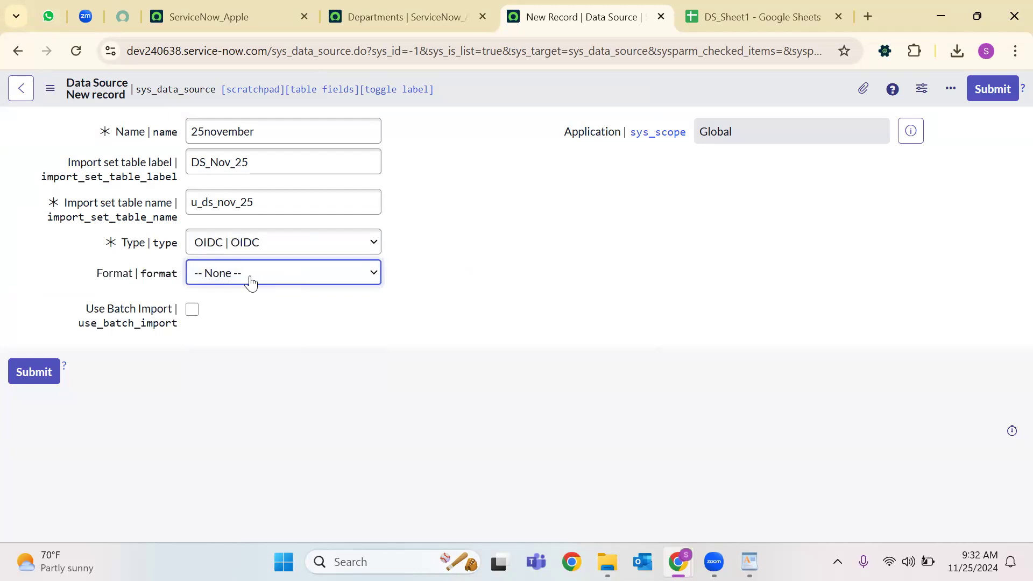
{"action": "left_click", "coordinate": [418, 263]}
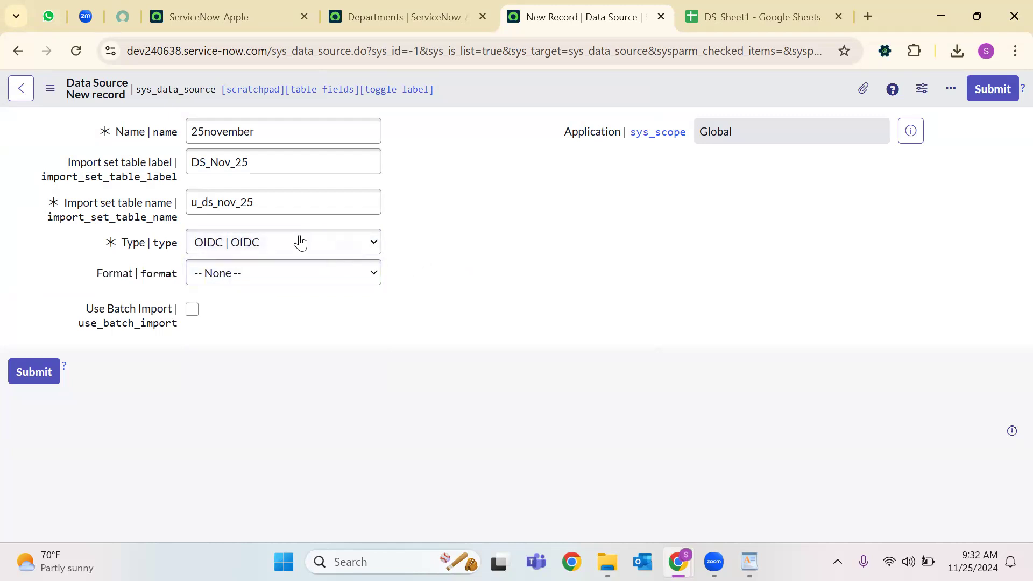
Set the Type back to File and choose Excel (.xlsx/.xls) as the format.
{"action": "left_click", "coordinate": [291, 251]}
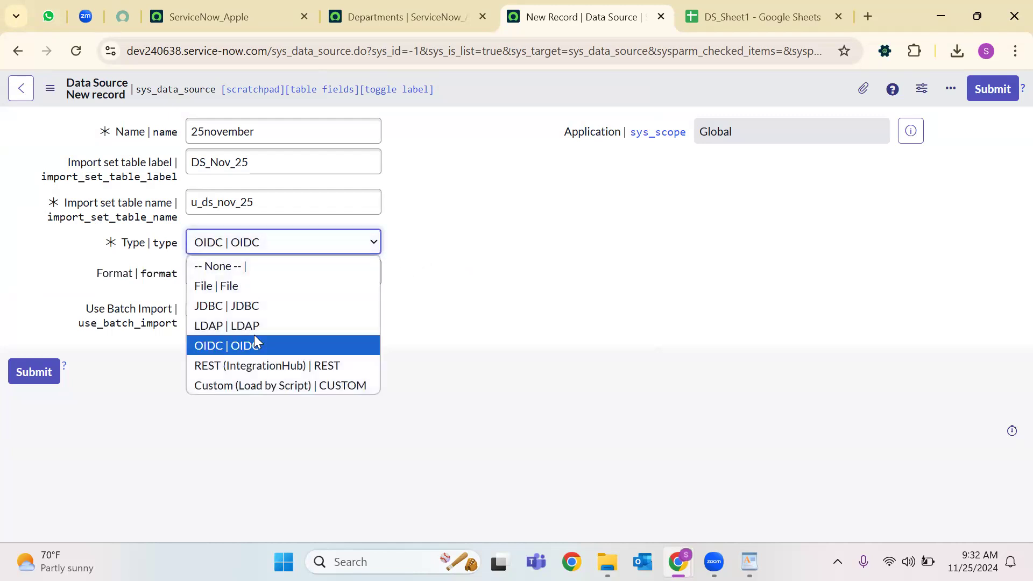
{"action": "left_click", "coordinate": [270, 286]}
{"action": "left_click", "coordinate": [298, 287]}
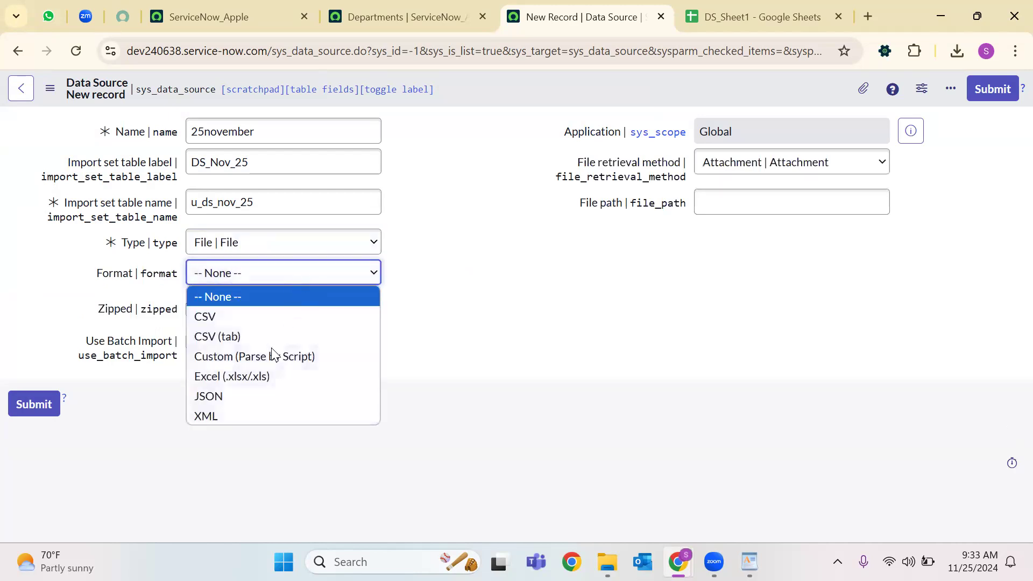
{"action": "left_click", "coordinate": [250, 375]}
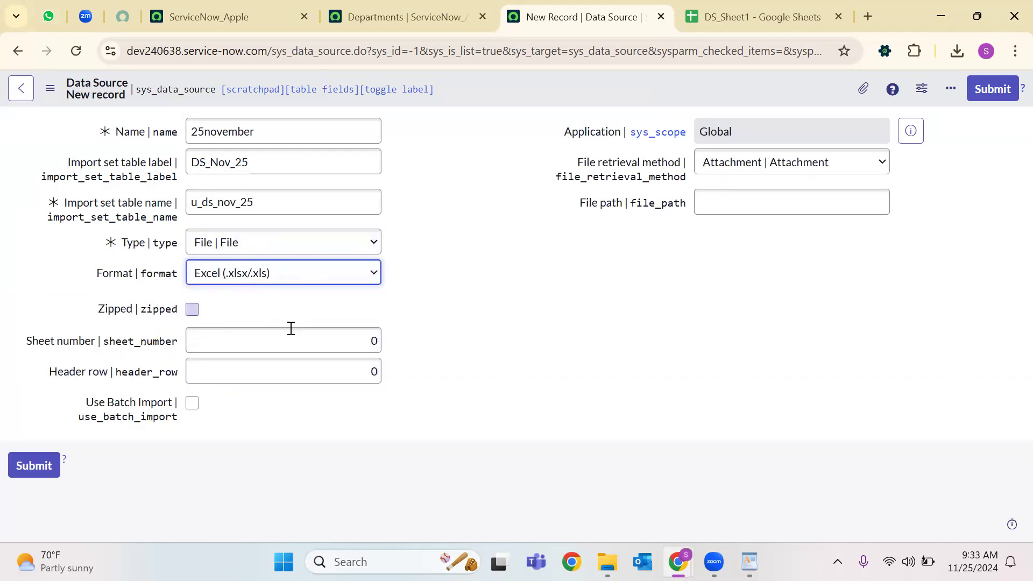
Enter 1 for Sheet number and Header row, then bring up the DS_Sheet1 spreadsheet.
{"action": "left_click", "coordinate": [375, 341]}
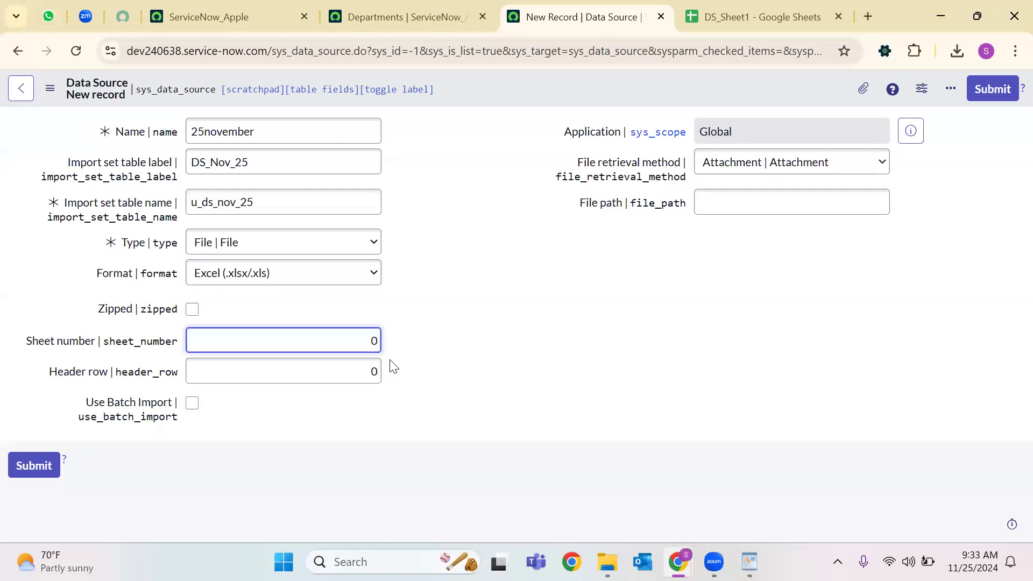
{"action": "type", "text": "1"}
{"action": "left_click", "coordinate": [376, 371]}
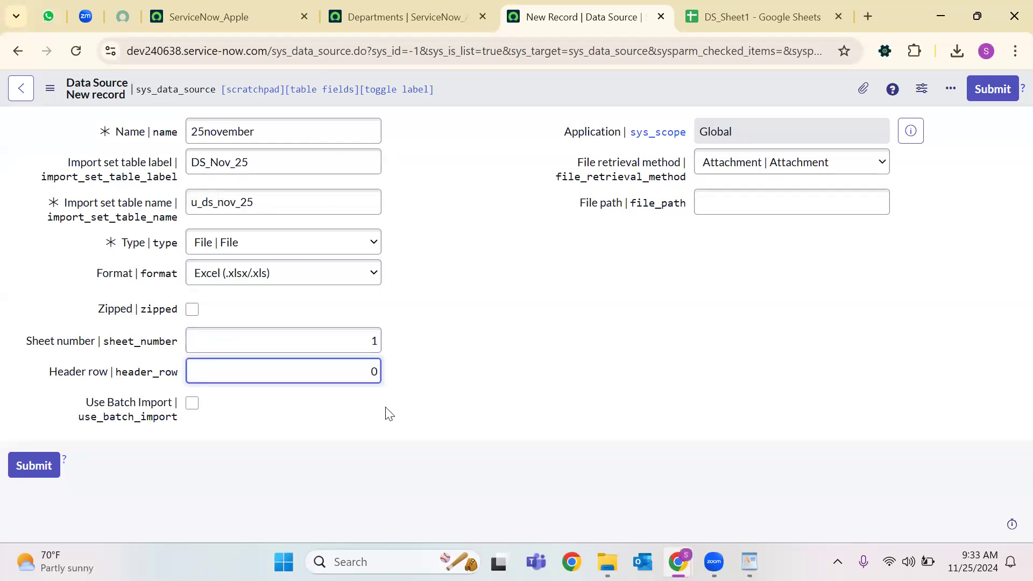
{"action": "type", "text": "1"}
{"action": "left_click", "coordinate": [376, 340]}
{"action": "key", "text": "Tab"}
{"action": "left_click", "coordinate": [376, 340]}
{"action": "double_click", "coordinate": [376, 371]}
{"action": "double_click", "coordinate": [375, 341]}
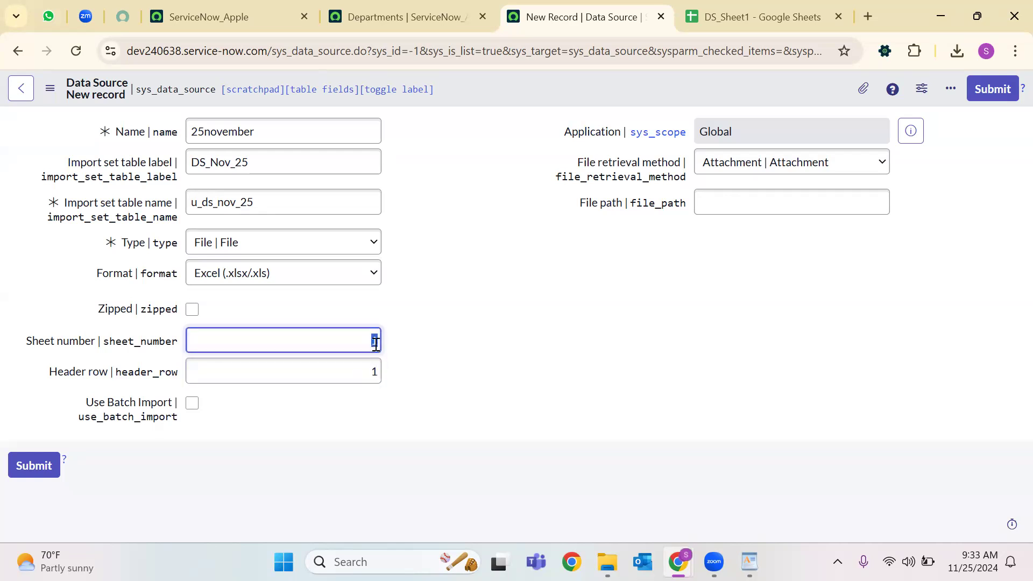
{"action": "left_click", "coordinate": [390, 343]}
{"action": "double_click", "coordinate": [375, 341]}
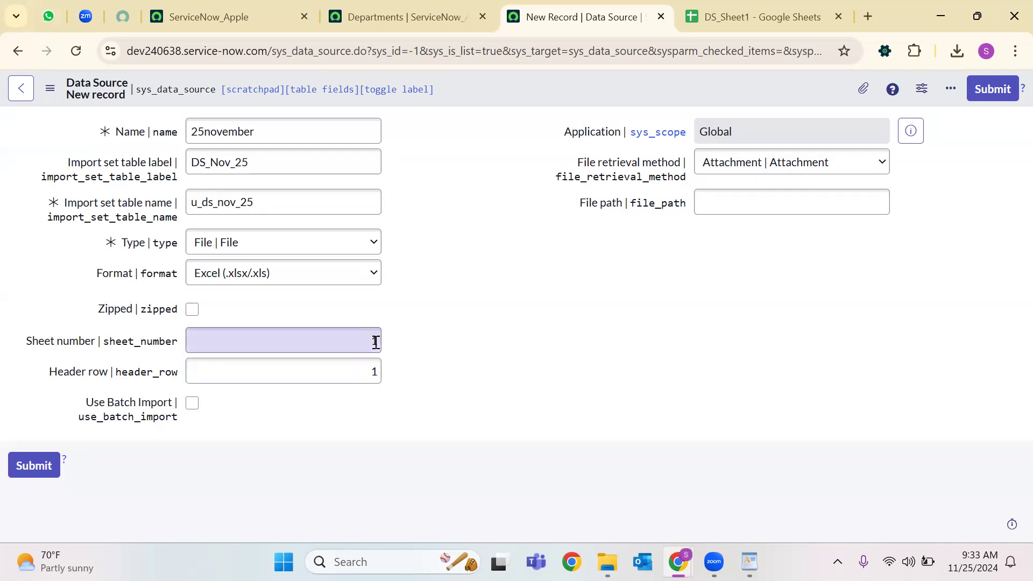
{"action": "double_click", "coordinate": [376, 370]}
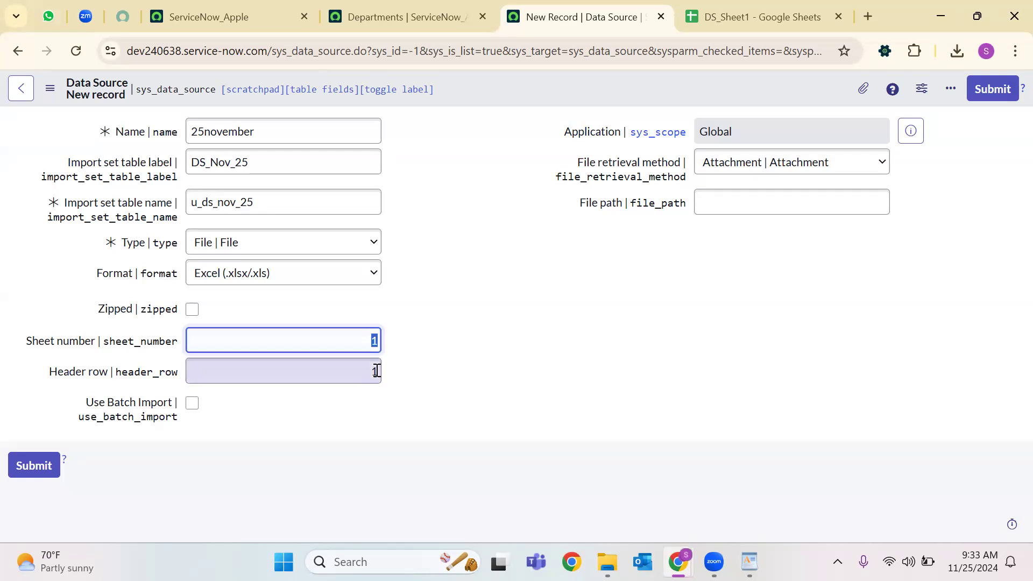
{"action": "left_click", "coordinate": [753, 16]}
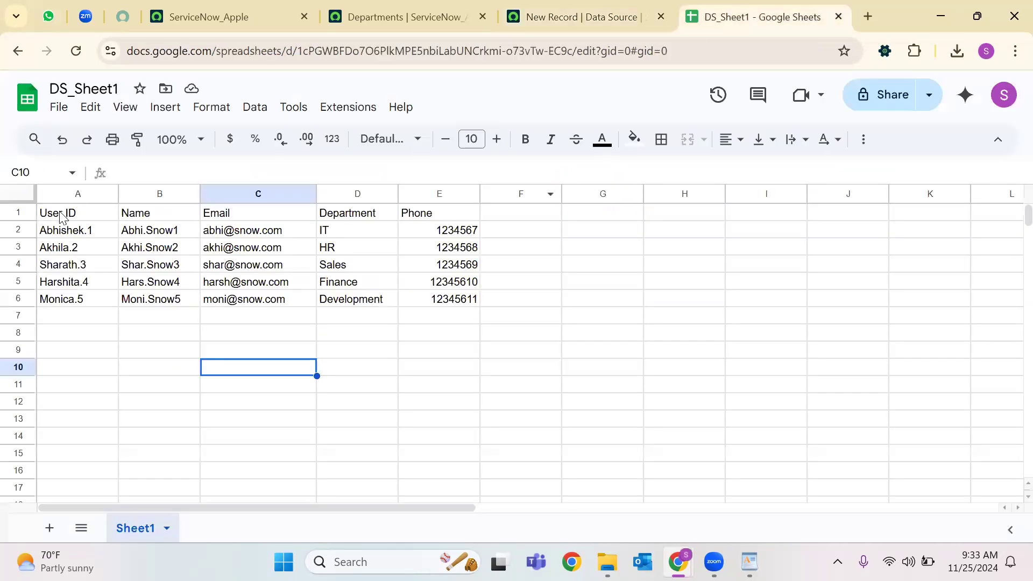
Select DS_Sheet1's header row and first record, then return to the ServiceNow data source form.
{"action": "left_click", "coordinate": [62, 212]}
{"action": "left_click_drag", "start_coordinate": [469, 216], "coordinate": [29, 223]}
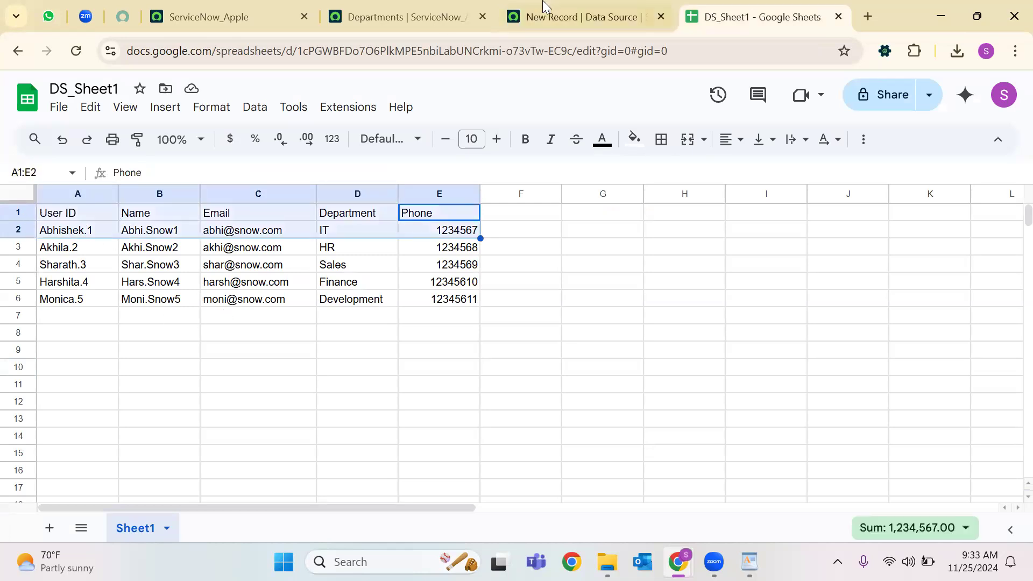
{"action": "left_click", "coordinate": [549, 14]}
{"action": "left_click", "coordinate": [456, 391]}
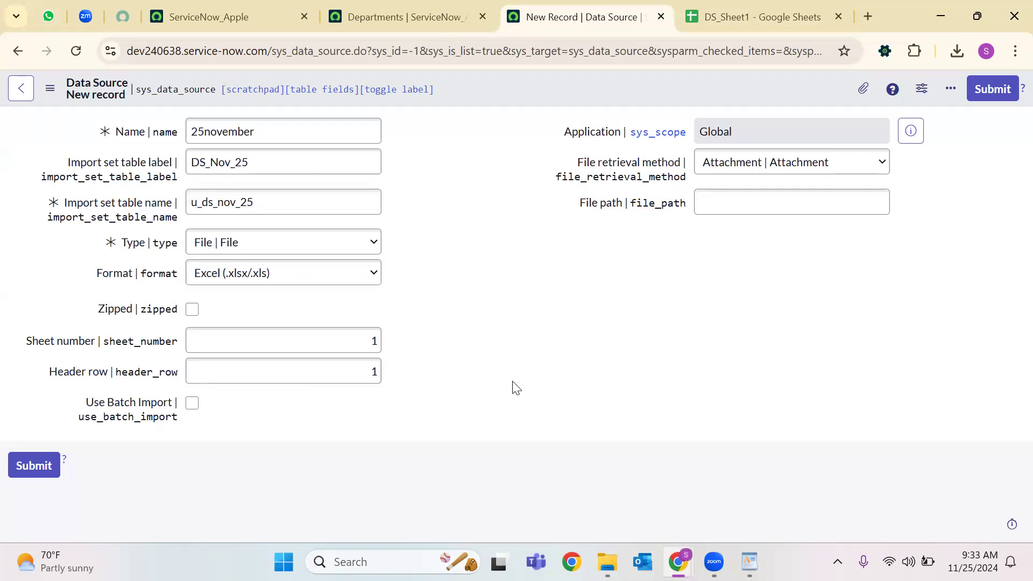
Leave Use Batch Import off and keep Attachment as the file retrieval method.
{"action": "left_click", "coordinate": [137, 402]}
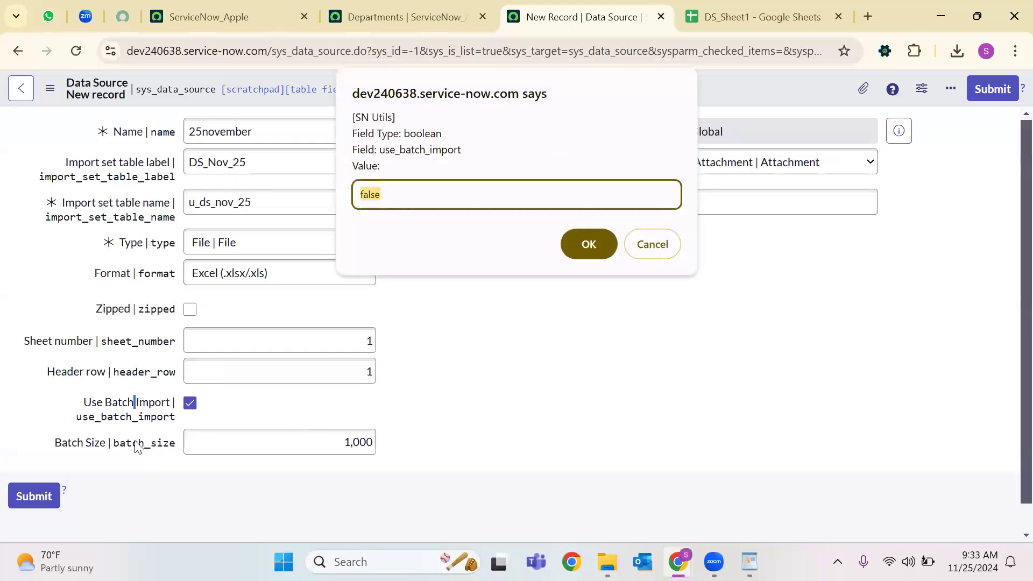
{"action": "left_click", "coordinate": [660, 249]}
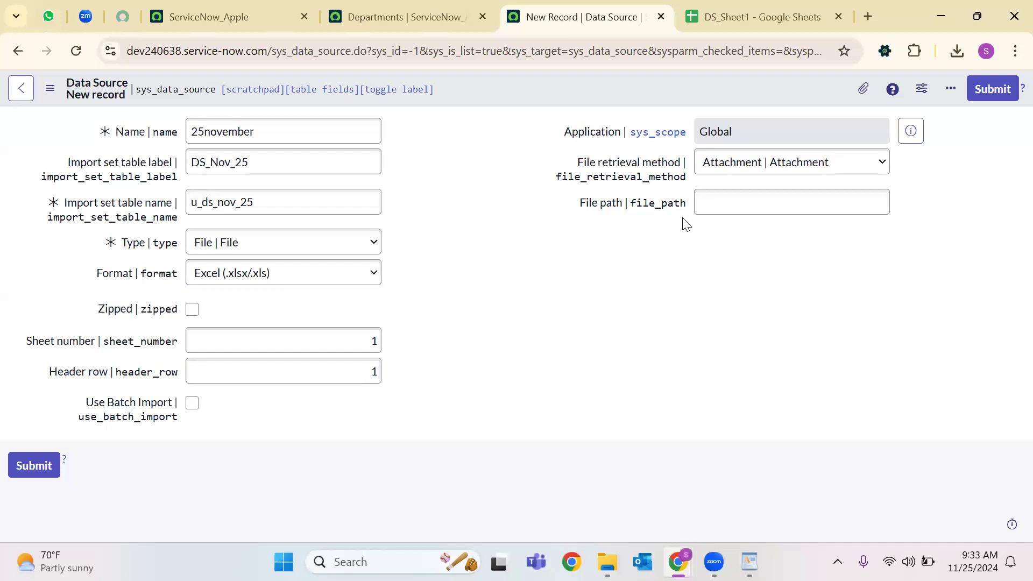
{"action": "left_click", "coordinate": [740, 164]}
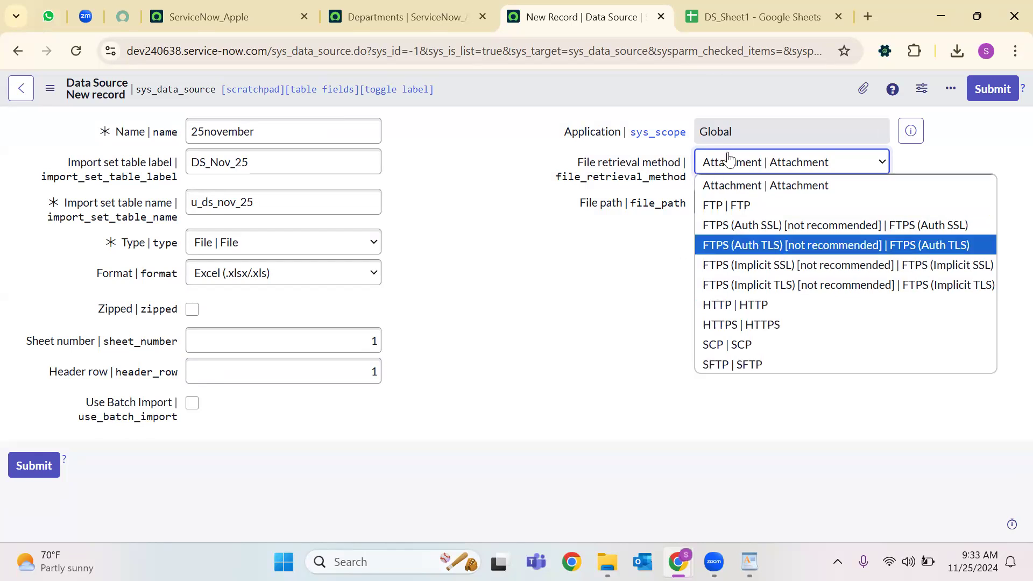
{"action": "left_click", "coordinate": [715, 185]}
{"action": "left_click", "coordinate": [705, 195]}
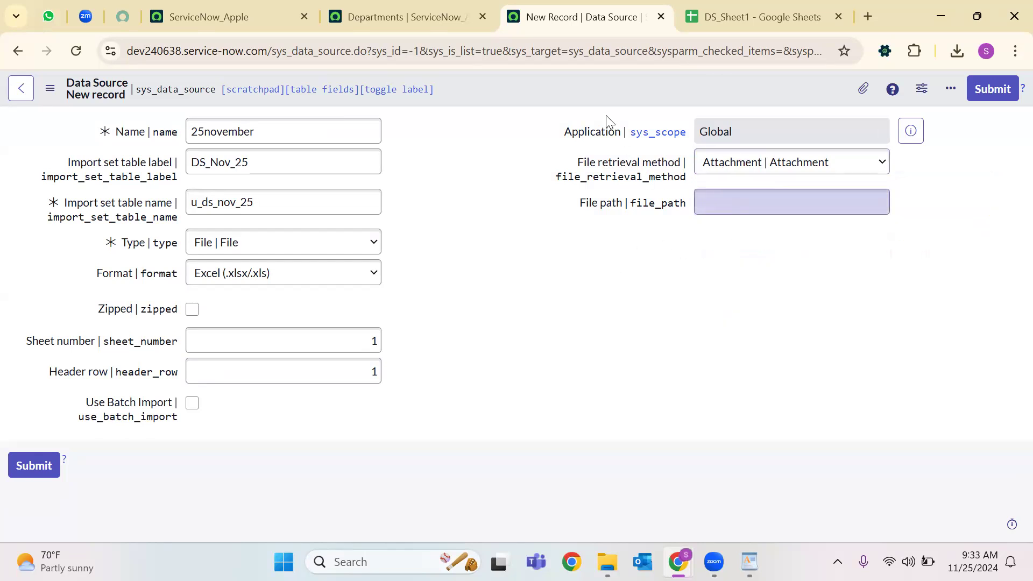
Save the 25november data source record.
{"action": "right_click", "coordinate": [586, 79]}
{"action": "left_click", "coordinate": [603, 92]}
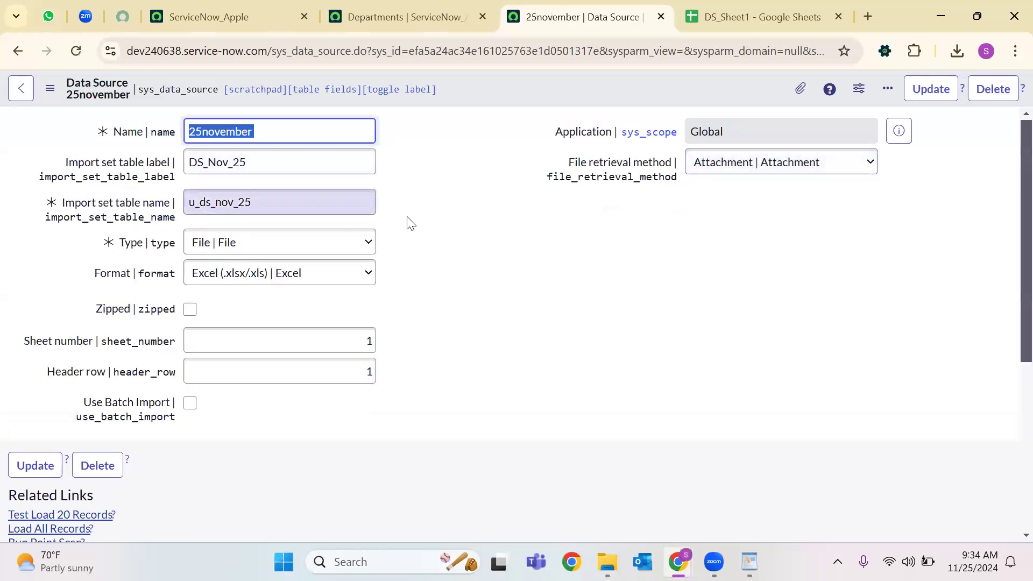
{"action": "scroll", "coordinate": [270, 296], "scroll_direction": "down", "scroll_amount": 3}
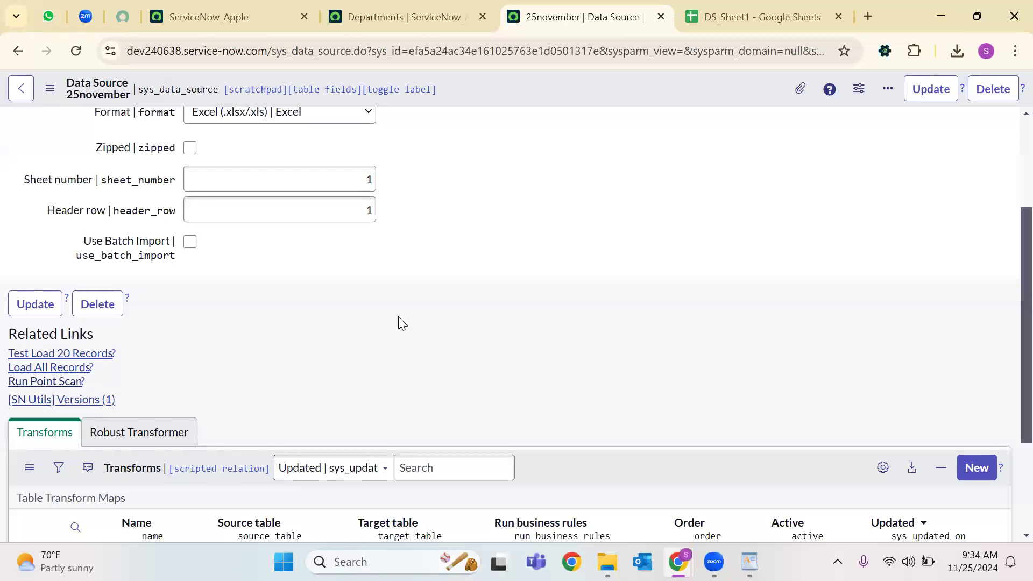
Attach DS_Sheet1.xlsx from the Downloads folder to the data source.
{"action": "scroll", "coordinate": [402, 323], "scroll_direction": "up", "scroll_amount": 3}
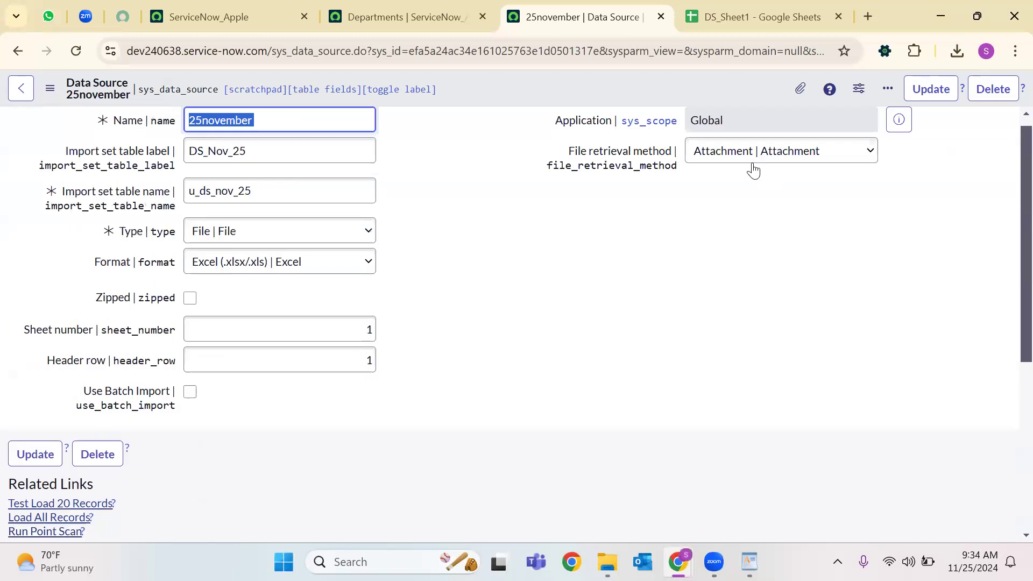
{"action": "left_click", "coordinate": [802, 91]}
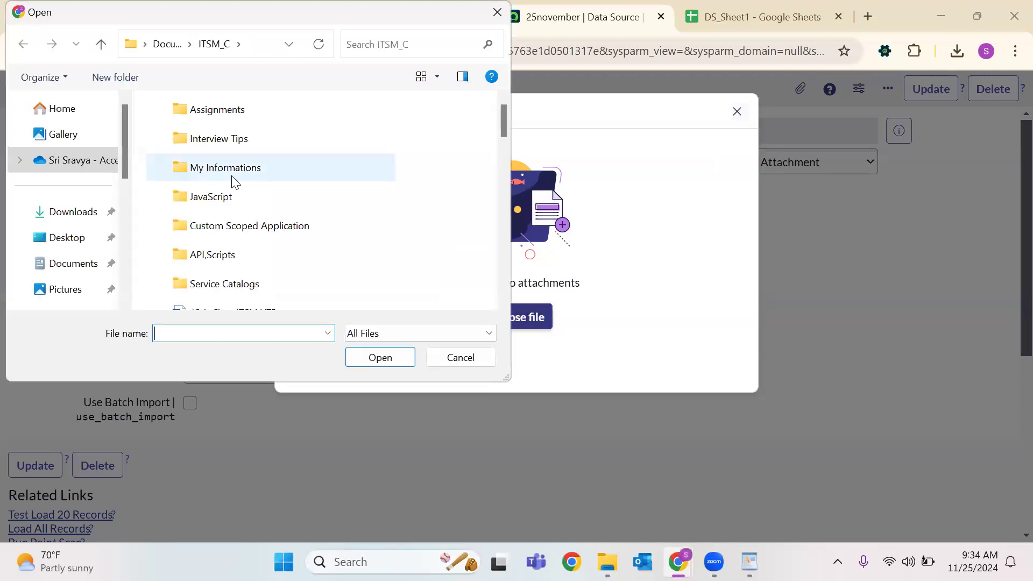
{"action": "left_click", "coordinate": [65, 211]}
{"action": "left_click", "coordinate": [219, 149]}
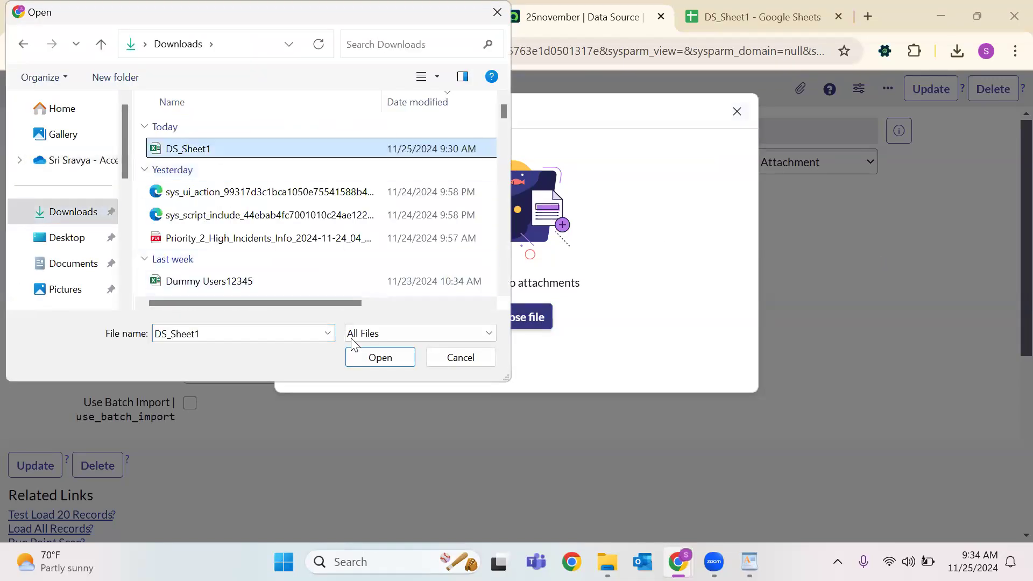
{"action": "left_click", "coordinate": [404, 358]}
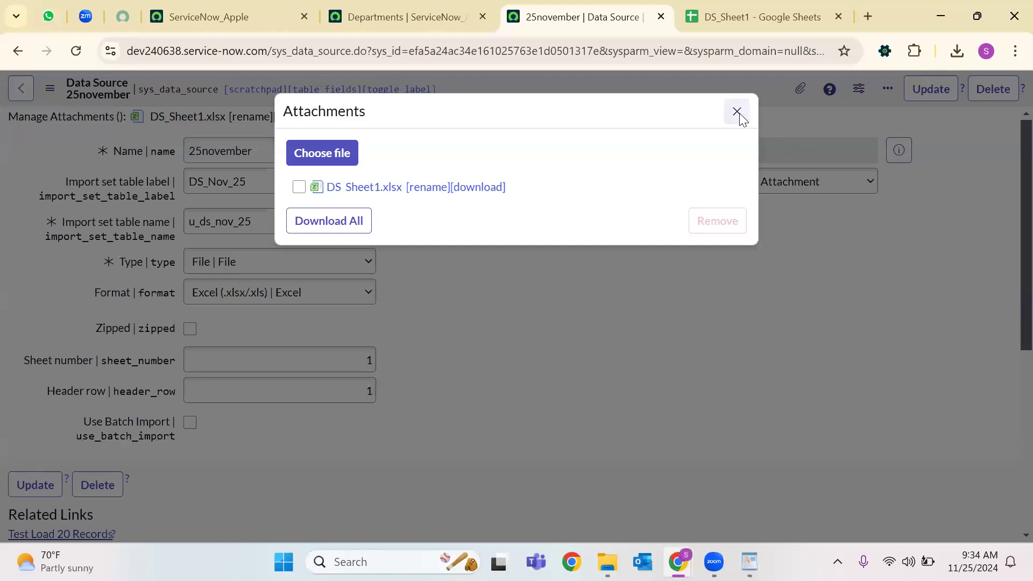
{"action": "left_click", "coordinate": [737, 111]}
Save the 25november record with its attachment.
{"action": "scroll", "coordinate": [271, 332], "scroll_direction": "down", "scroll_amount": 6}
{"action": "scroll", "coordinate": [245, 297], "scroll_direction": "up", "scroll_amount": 6}
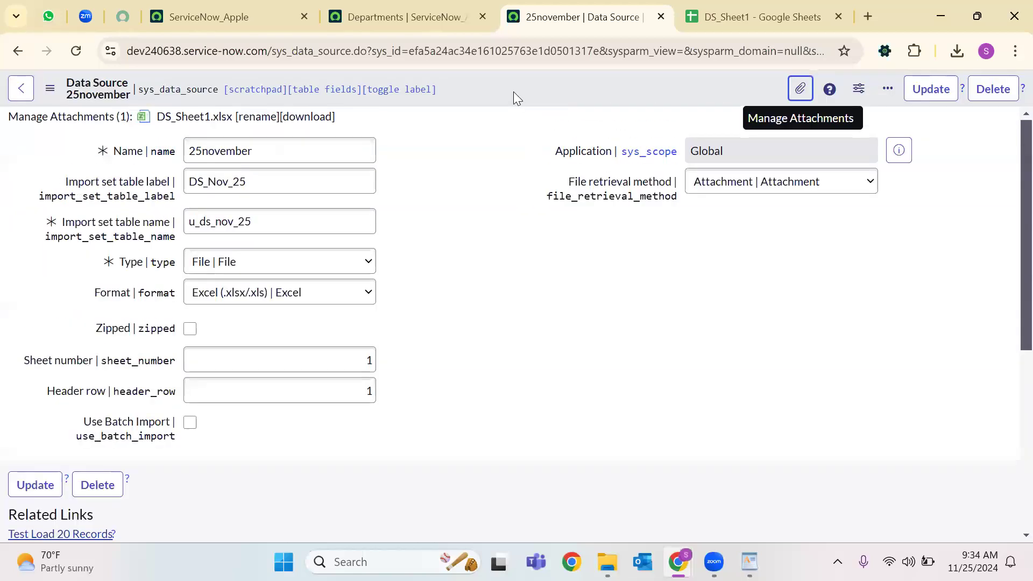
{"action": "right_click", "coordinate": [514, 93]}
{"action": "left_click", "coordinate": [546, 101]}
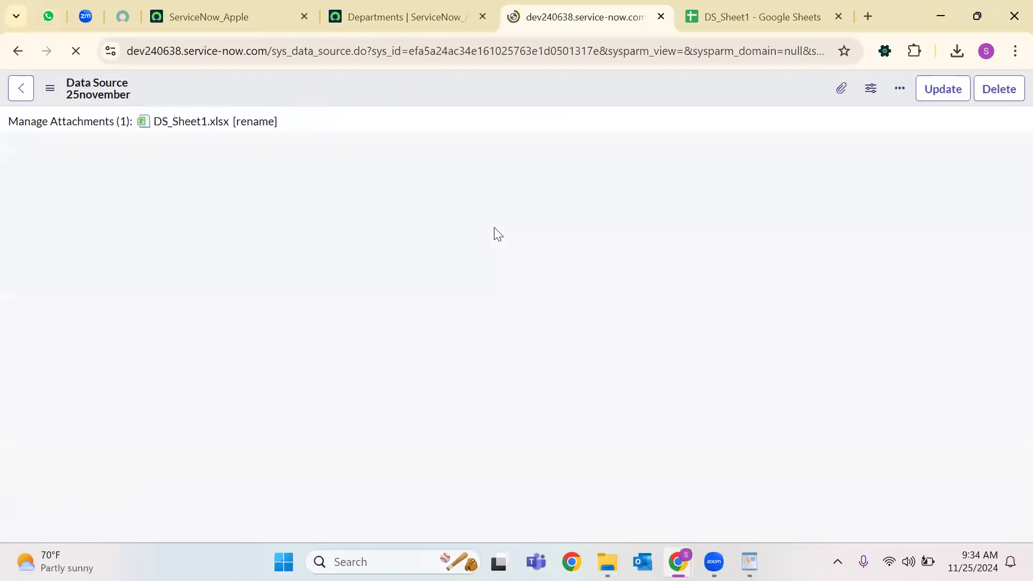
{"action": "scroll", "coordinate": [470, 190], "scroll_direction": "down", "scroll_amount": 3}
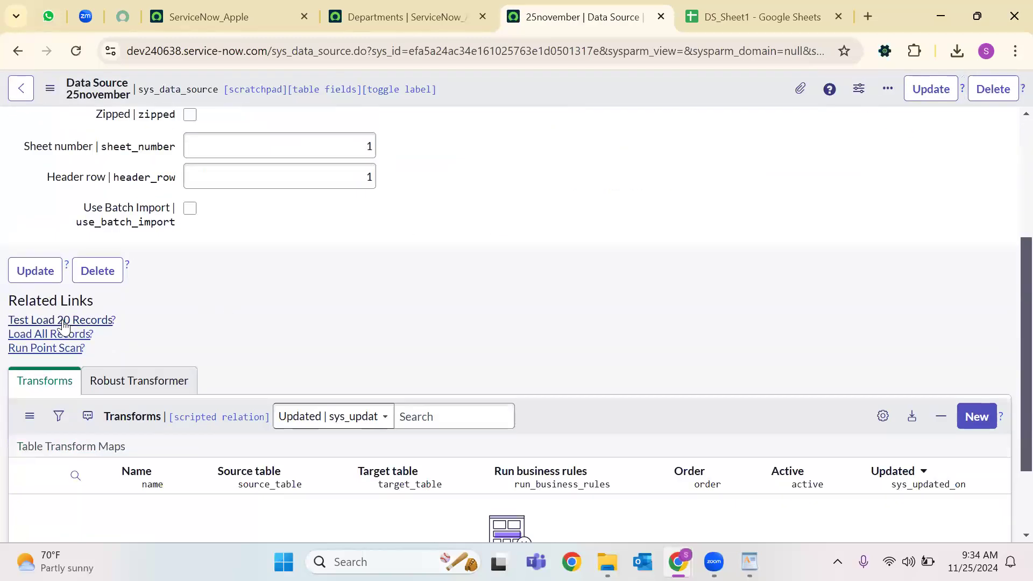
Test-load 20 records, inspect the ImportProcessor result, then return to the first ServiceNow tab.
{"action": "left_click", "coordinate": [86, 323]}
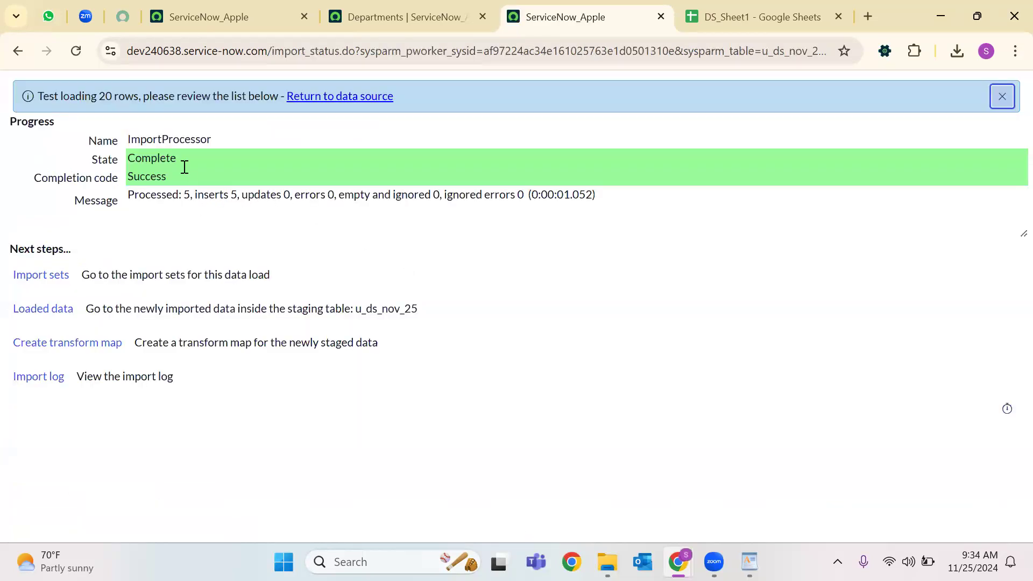
{"action": "left_click", "coordinate": [161, 141]}
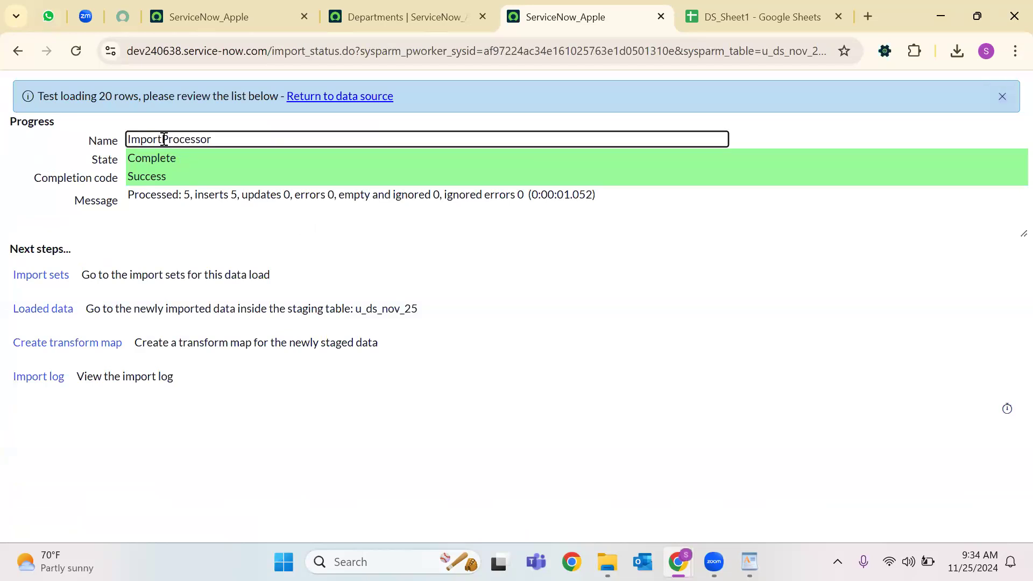
{"action": "double_click", "coordinate": [161, 141]}
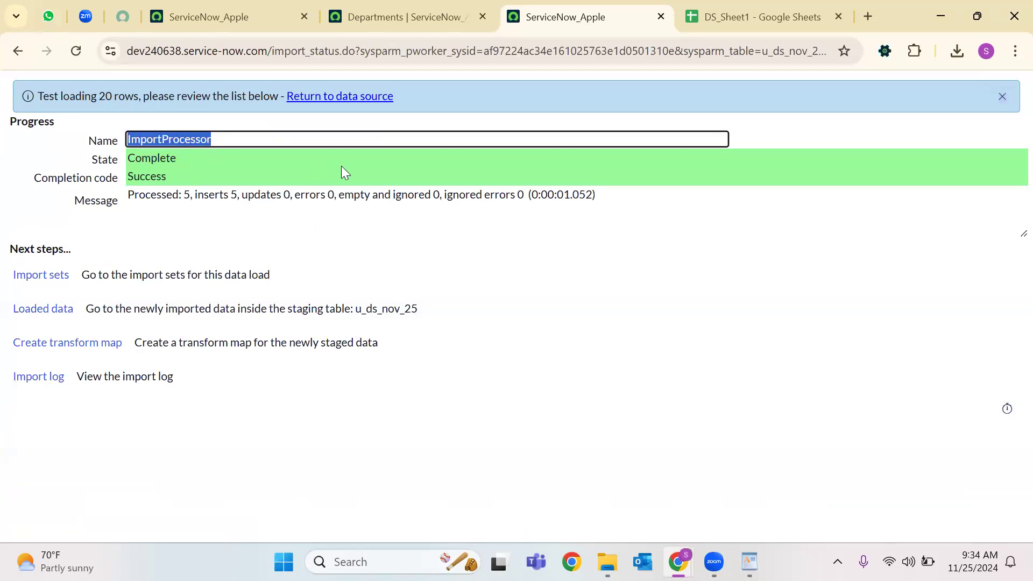
{"action": "left_click", "coordinate": [237, 17]}
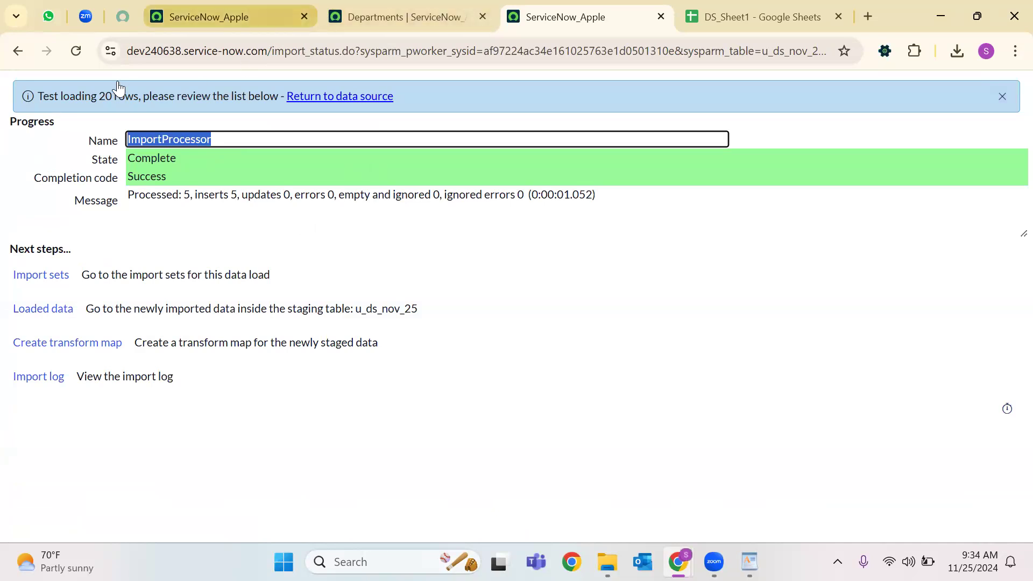
{"action": "left_click", "coordinate": [91, 99]}
Find 'load data' in the navigator and open the Load Data module in a new tab.
{"action": "type", "text": "loa"}
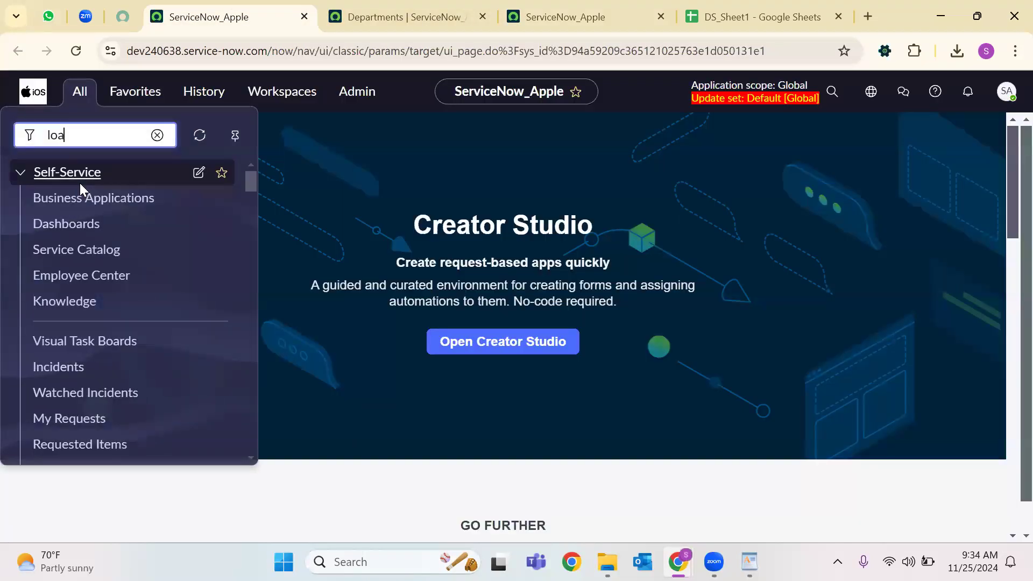
{"action": "type", "text": "d data"}
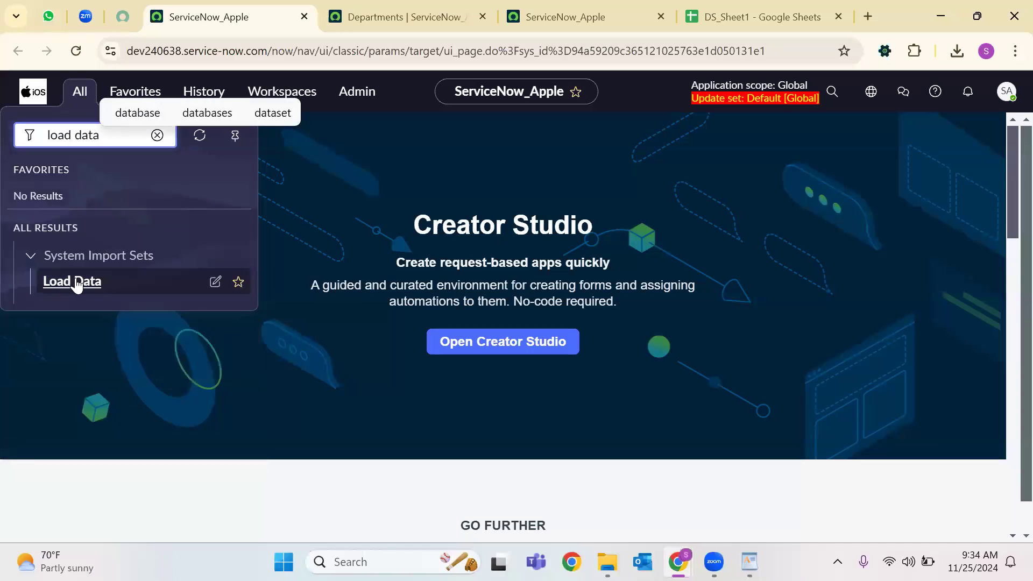
{"action": "left_click", "coordinate": [76, 281]}
{"action": "right_click", "coordinate": [76, 281]}
{"action": "left_click", "coordinate": [175, 301]}
{"action": "left_click", "coordinate": [322, 17]}
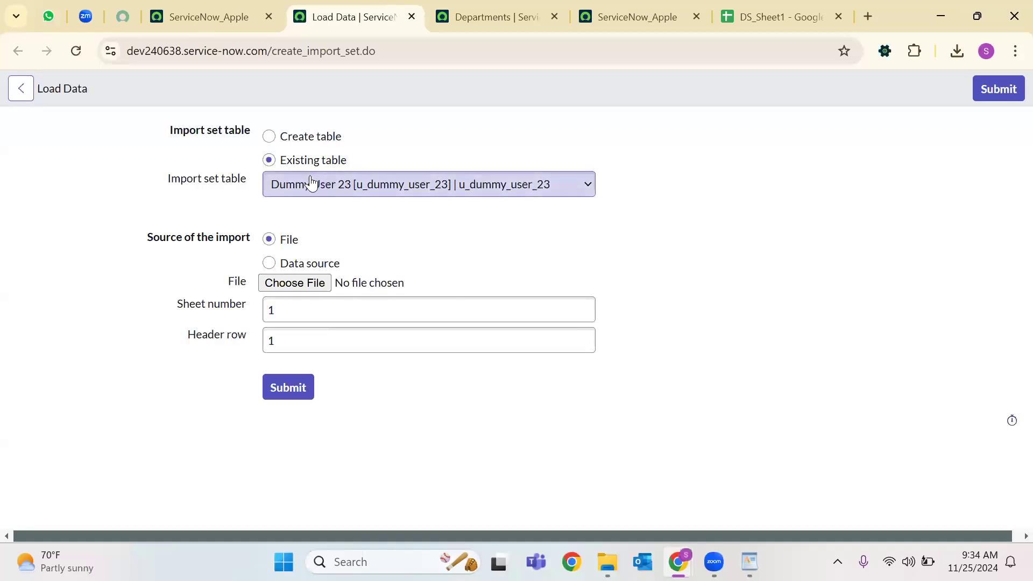
On Load Data, choose an existing import set table and Data source as the import source.
{"action": "left_click", "coordinate": [270, 135]}
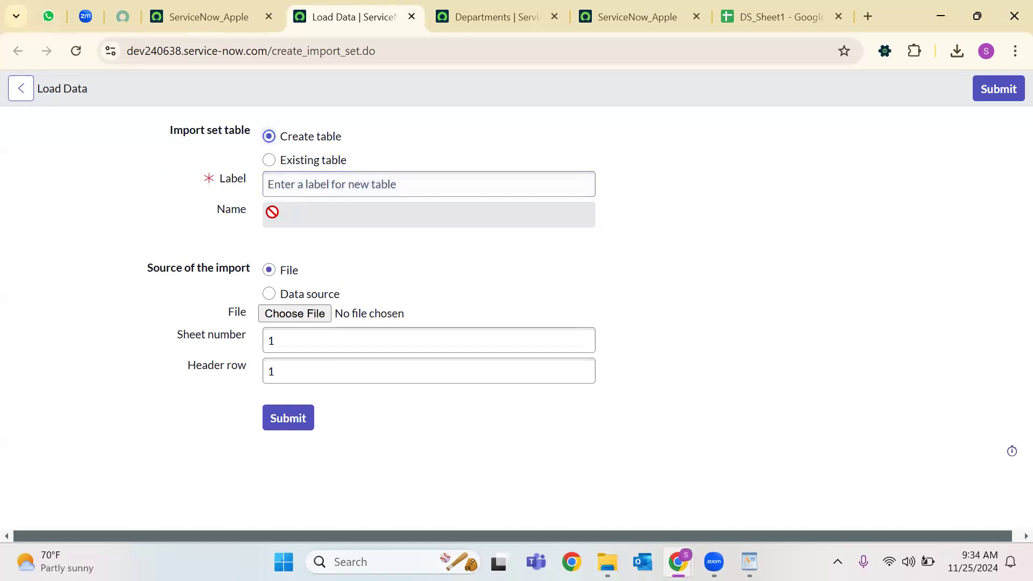
{"action": "left_click", "coordinate": [269, 161]}
{"action": "left_click", "coordinate": [318, 193]}
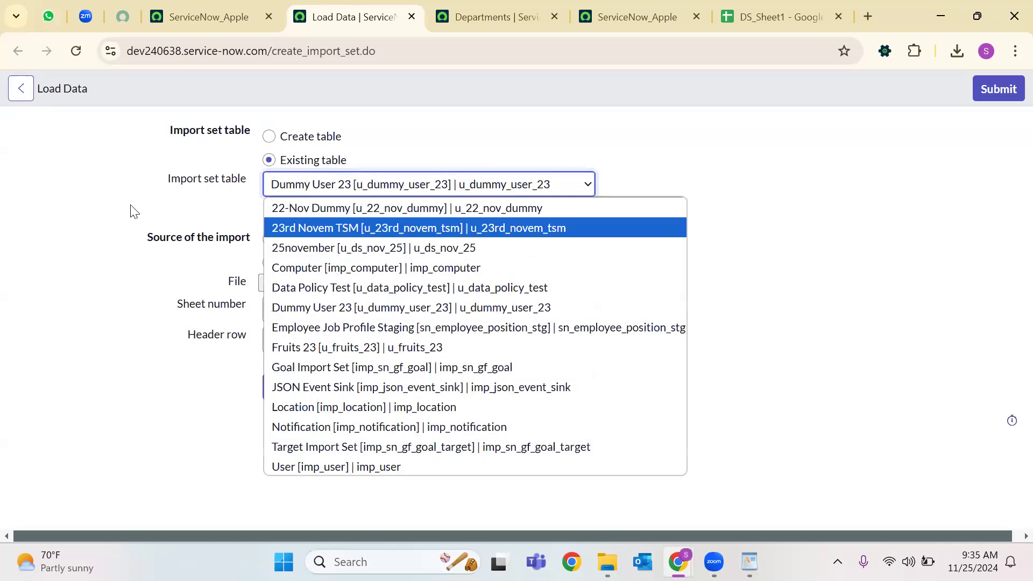
{"action": "left_click", "coordinate": [105, 205]}
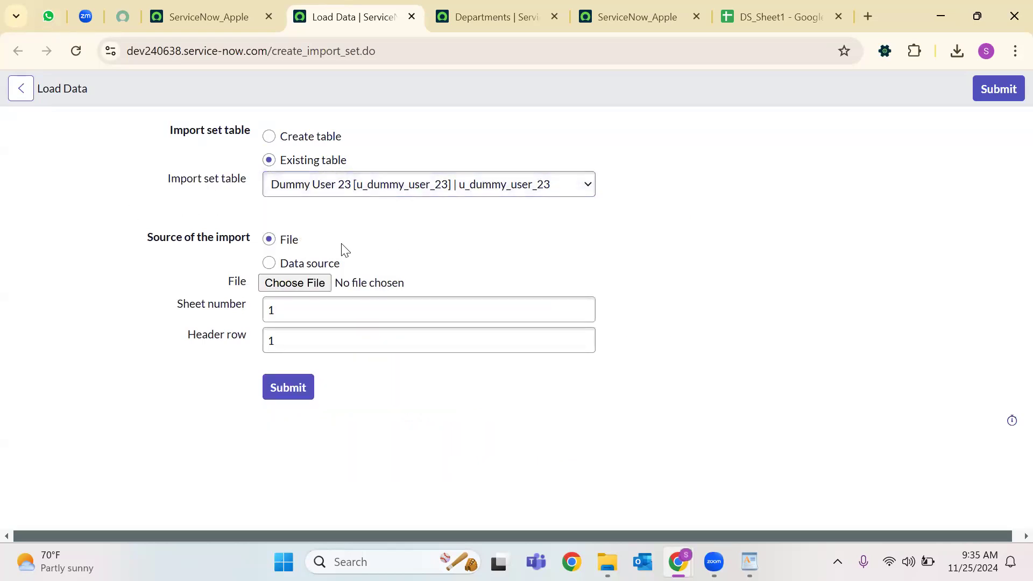
{"action": "left_click", "coordinate": [279, 264]}
{"action": "left_click", "coordinate": [314, 294]}
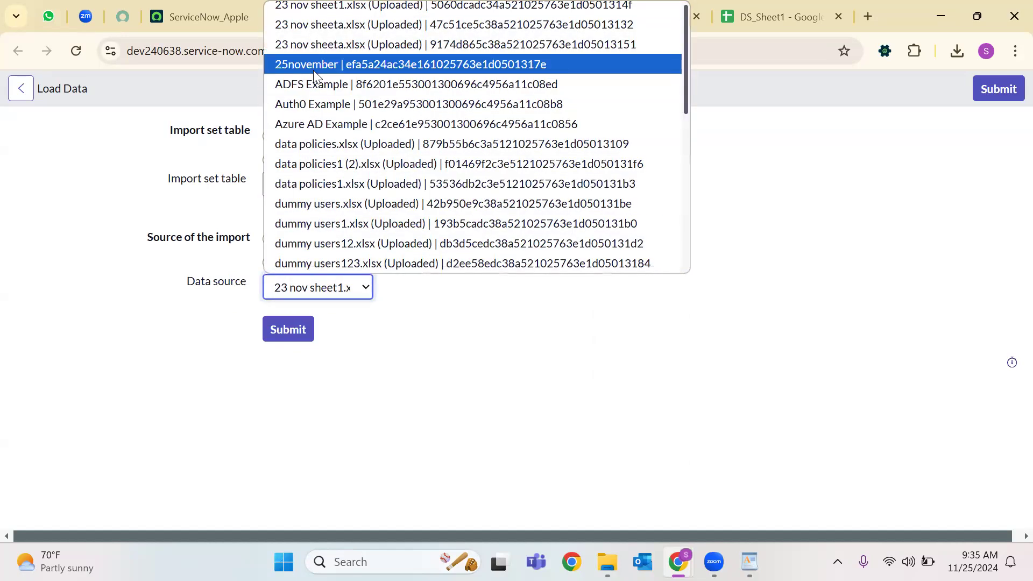
{"action": "left_click", "coordinate": [459, 453]}
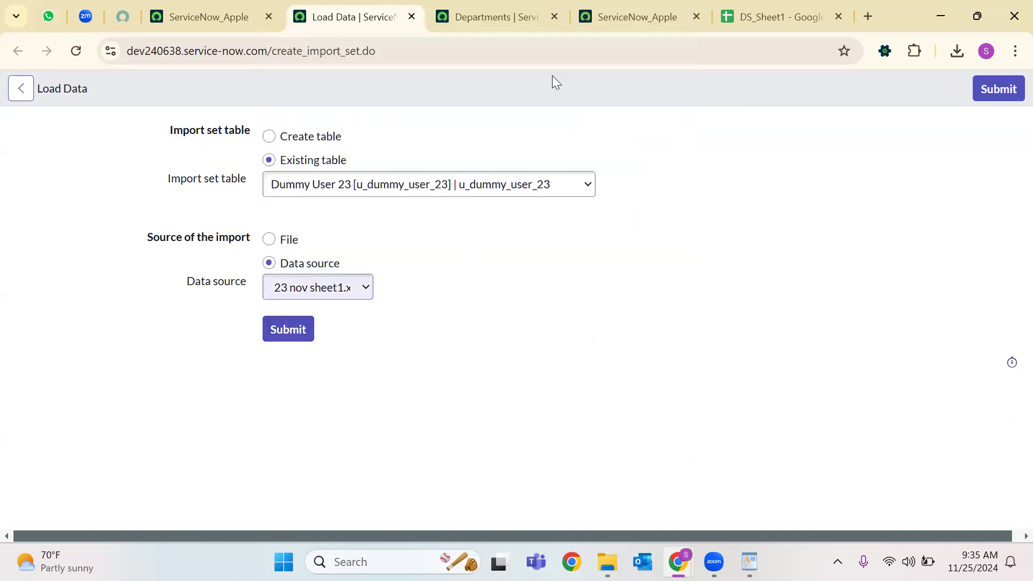
Close the Load Data page and open this load's import sets from a duplicated status tab.
{"action": "left_click", "coordinate": [608, 6]}
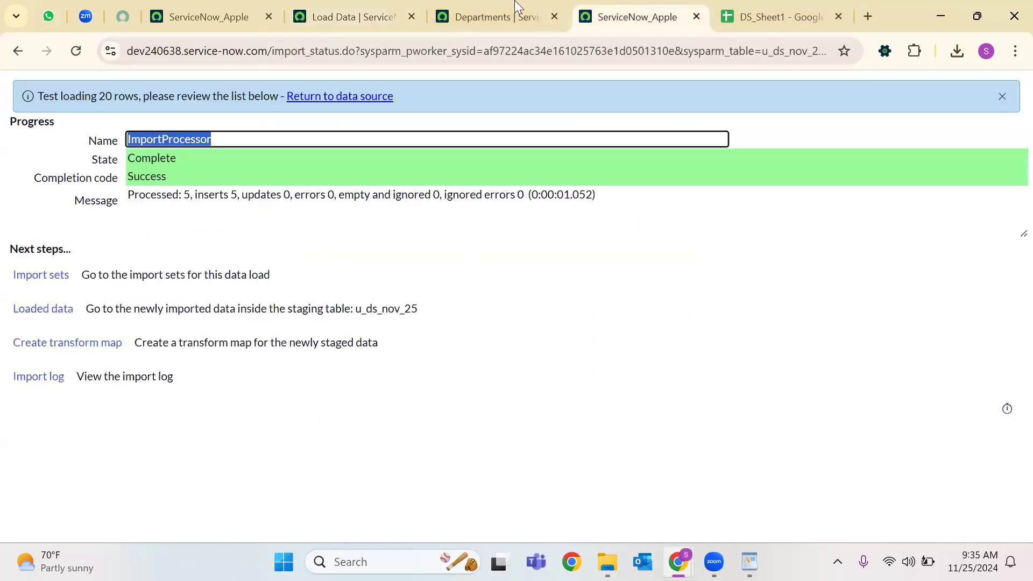
{"action": "left_click", "coordinate": [412, 16]}
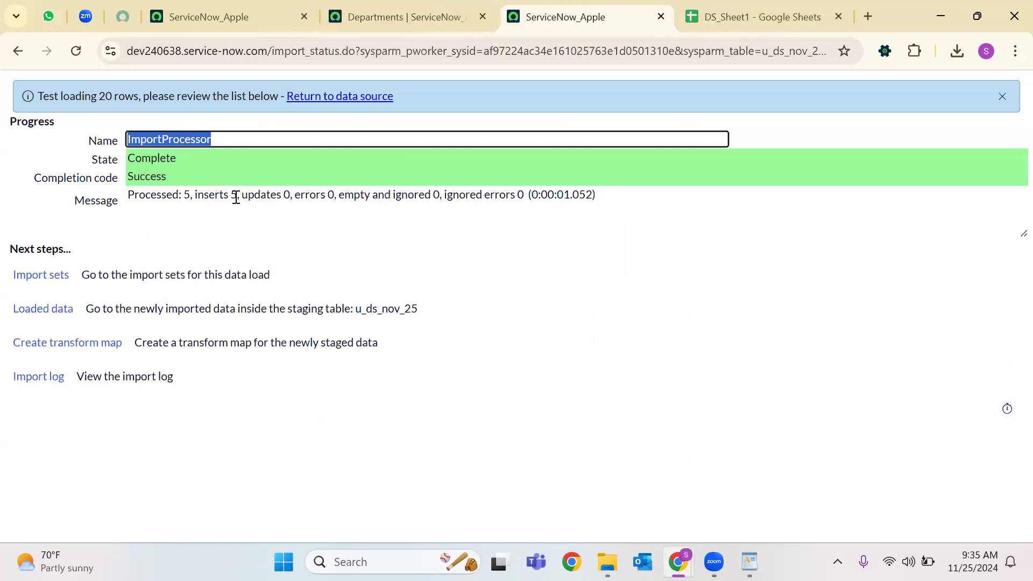
{"action": "left_click", "coordinate": [51, 281]}
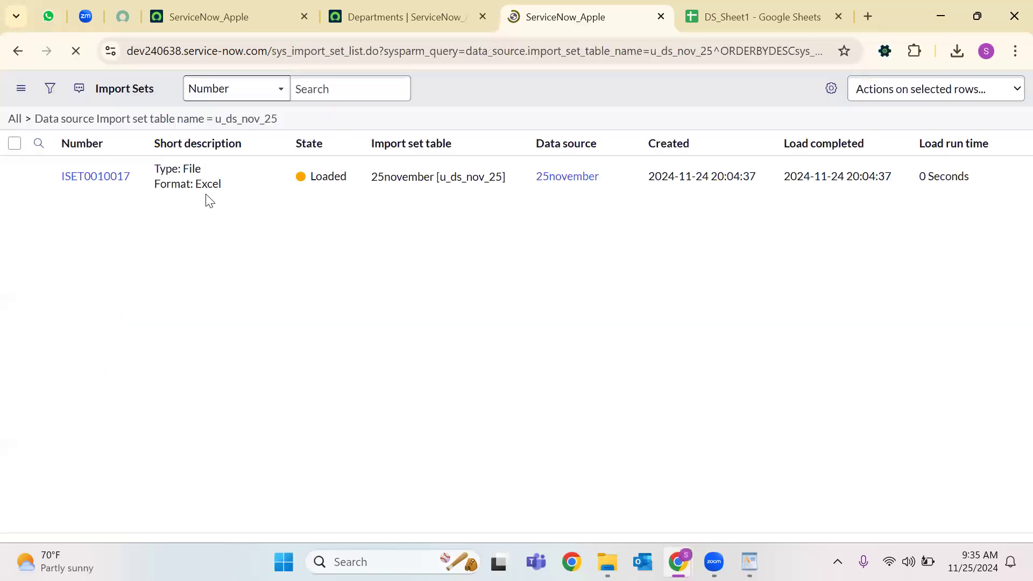
{"action": "left_click", "coordinate": [18, 52]}
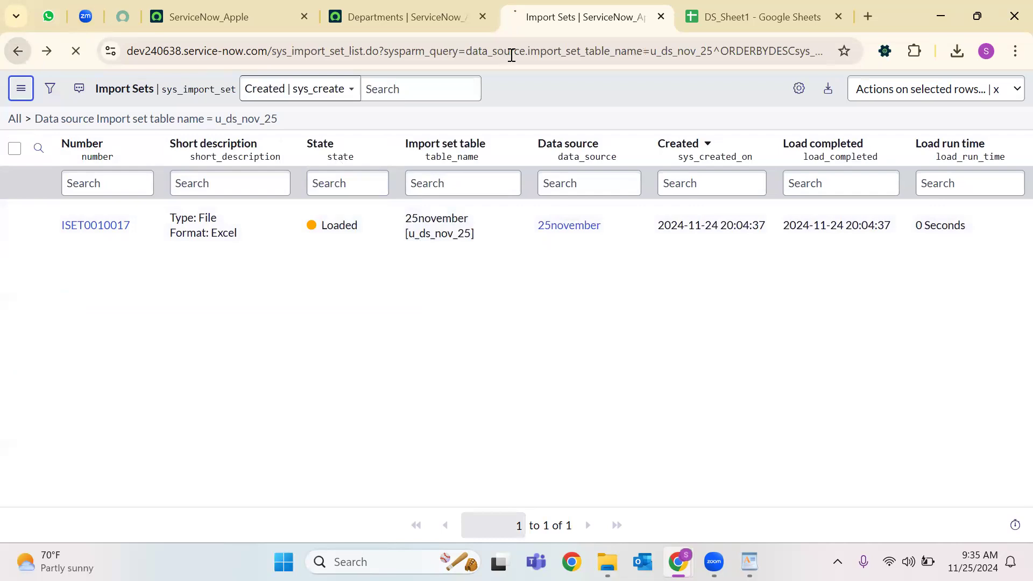
{"action": "right_click", "coordinate": [545, 16]}
{"action": "left_click", "coordinate": [617, 158]}
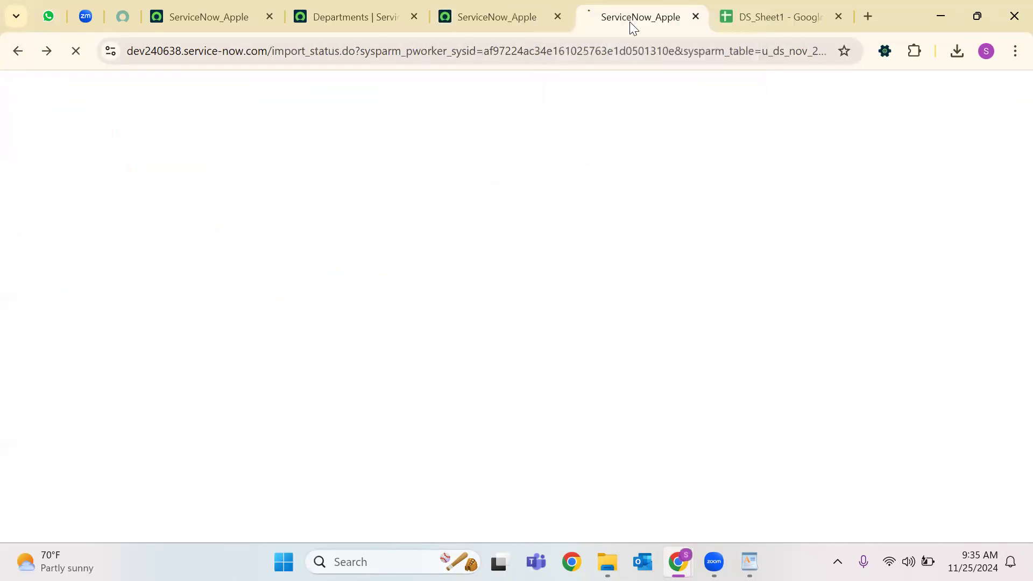
{"action": "left_click", "coordinate": [50, 238]}
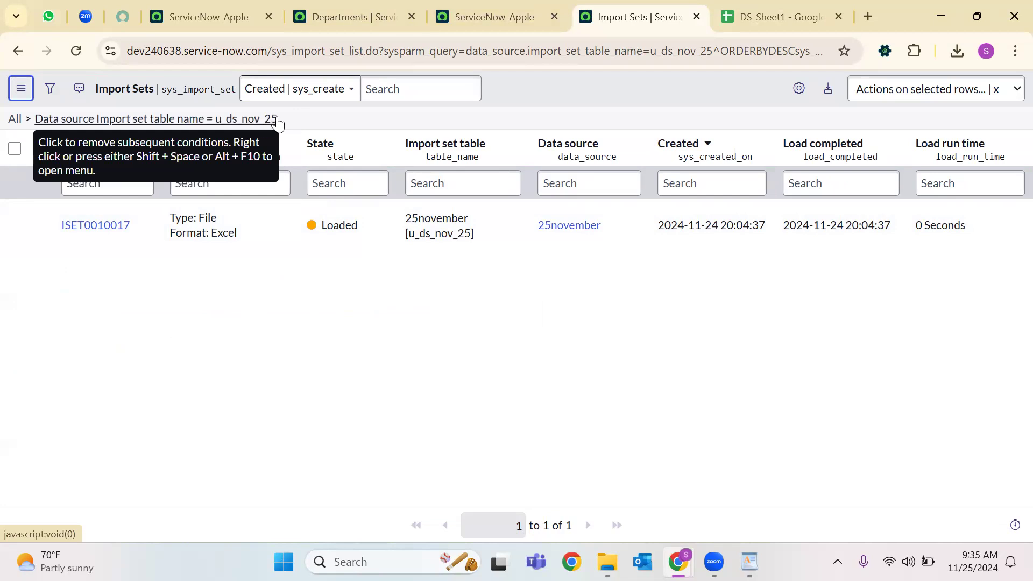
Check ISET0010017's description, Loaded state and 25november source, then open the import set.
{"action": "left_click_drag", "start_coordinate": [239, 235], "coordinate": [172, 211]}
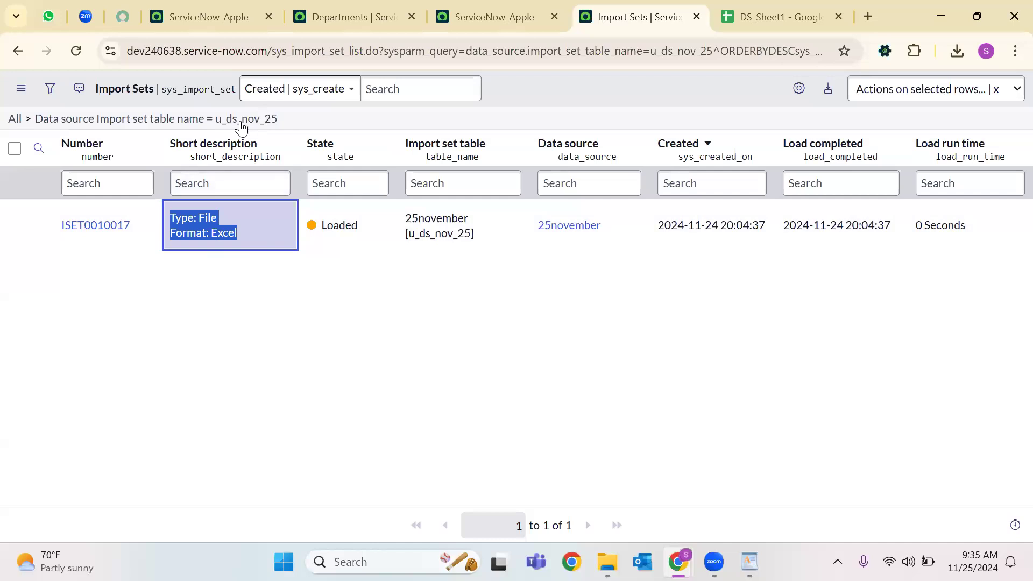
{"action": "left_click", "coordinate": [318, 225]}
{"action": "double_click", "coordinate": [318, 225]}
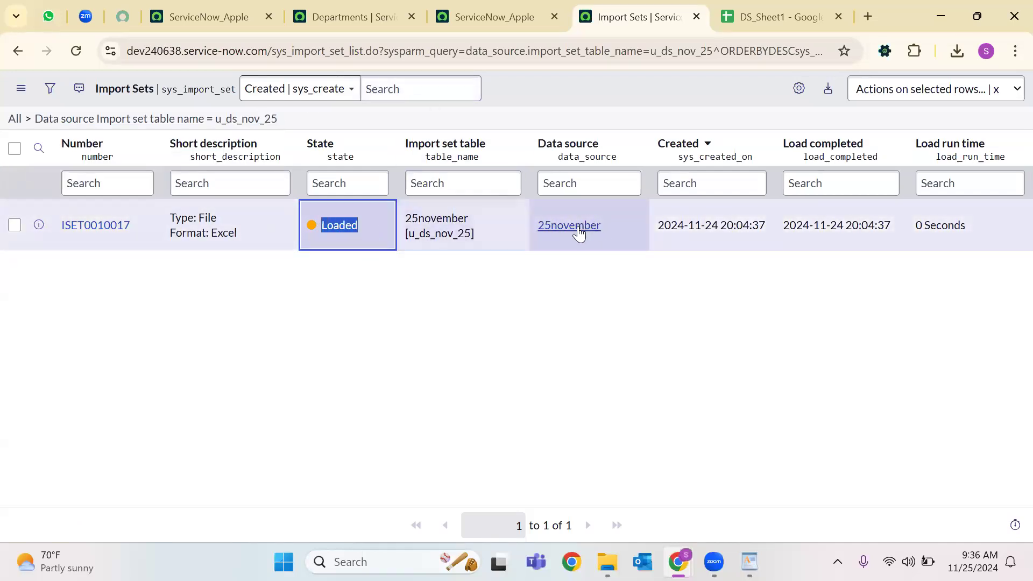
{"action": "left_click_drag", "start_coordinate": [626, 226], "coordinate": [407, 232]}
{"action": "left_click", "coordinate": [558, 267]}
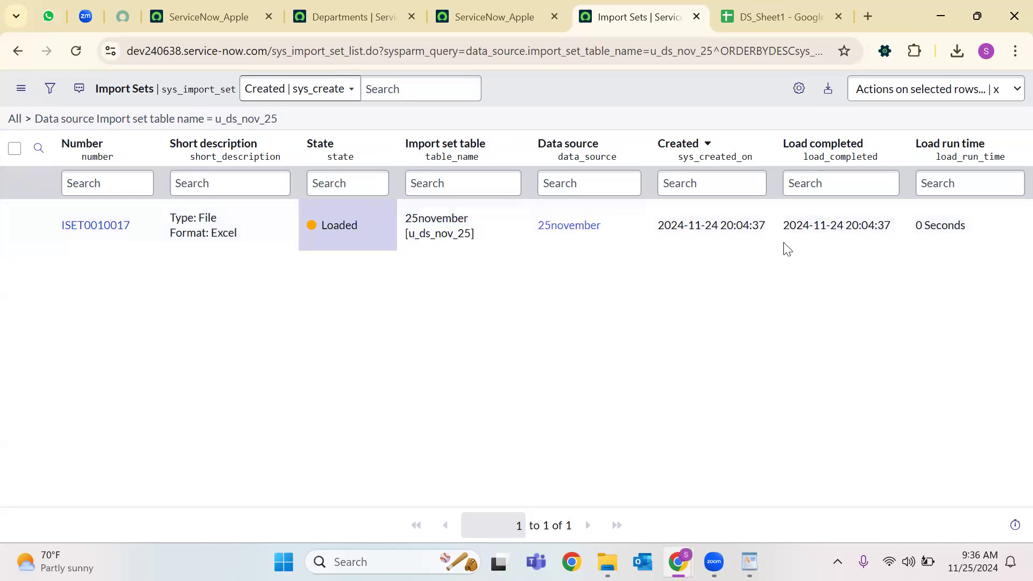
{"action": "left_click", "coordinate": [86, 225]}
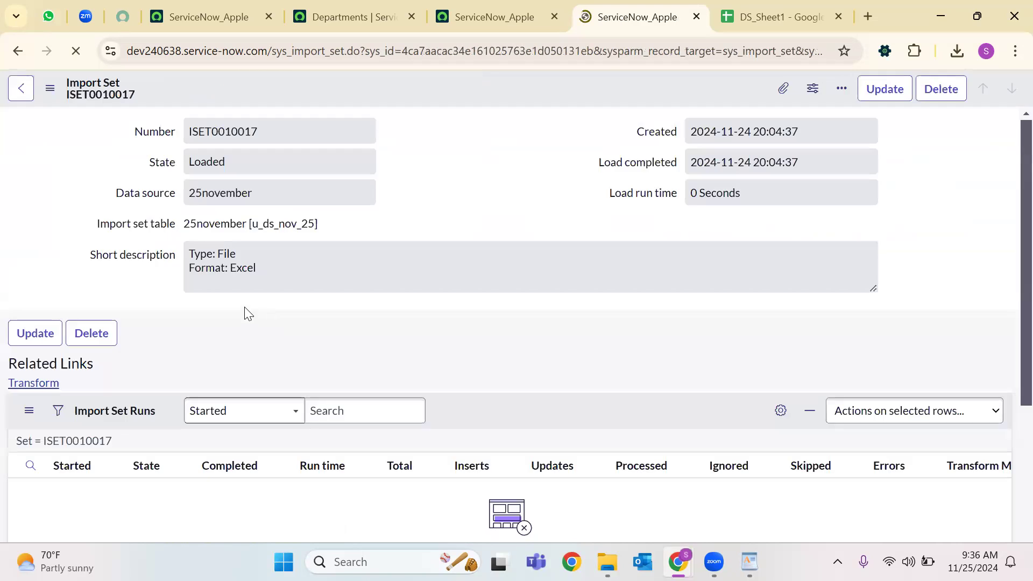
Show ISET0010017's Import Set Rows and check that rows 0-4 are in Test state.
{"action": "scroll", "coordinate": [216, 312], "scroll_direction": "down", "scroll_amount": 2}
{"action": "left_click", "coordinate": [178, 358]}
{"action": "scroll", "coordinate": [360, 314], "scroll_direction": "down", "scroll_amount": 3}
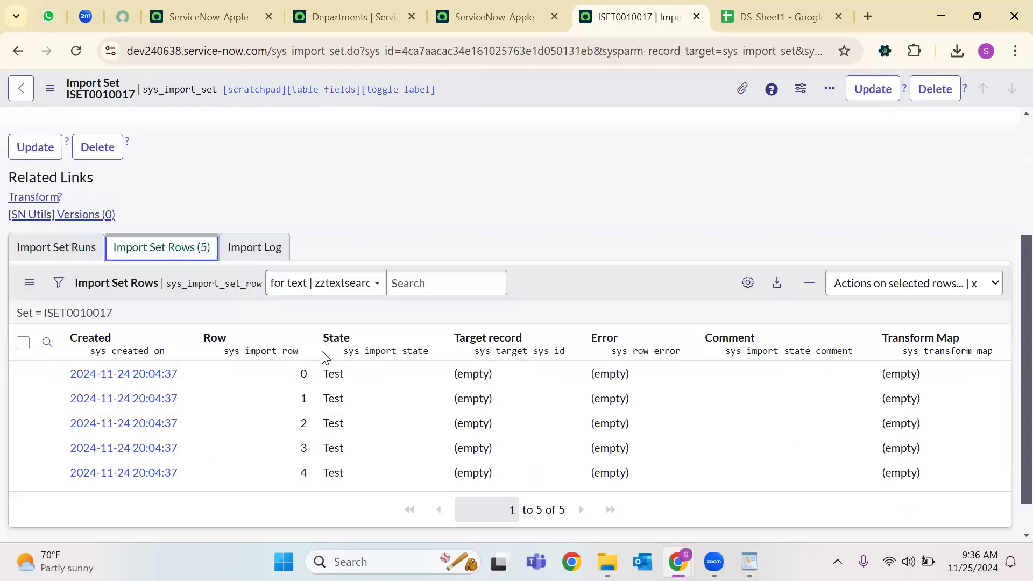
{"action": "double_click", "coordinate": [337, 333]}
{"action": "double_click", "coordinate": [339, 358]}
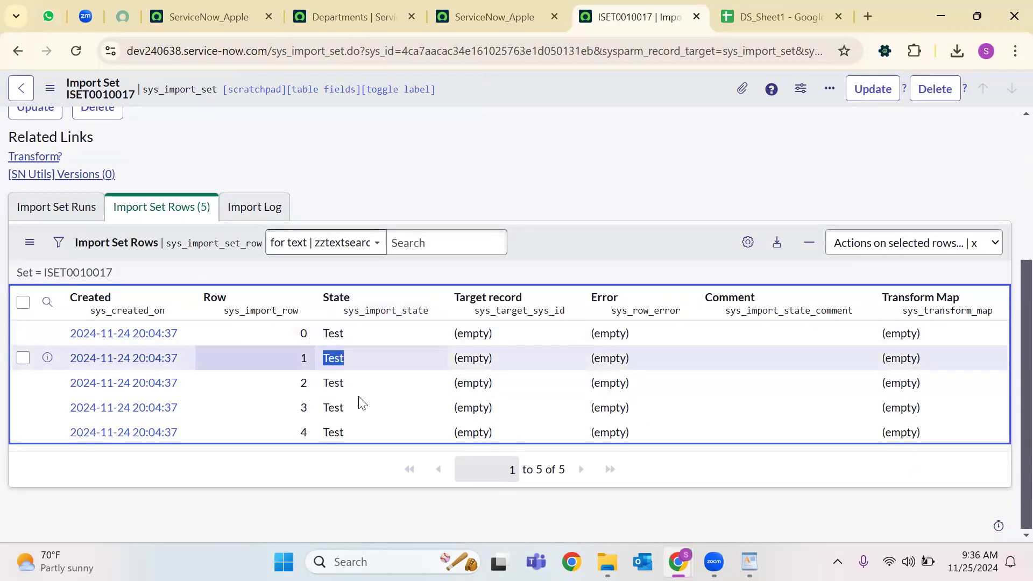
{"action": "double_click", "coordinate": [336, 408]}
{"action": "left_click_drag", "start_coordinate": [357, 435], "coordinate": [299, 433]}
Open row 0's staged record and review its User ID, Phone, Department IT and Email.
{"action": "left_click", "coordinate": [124, 334]}
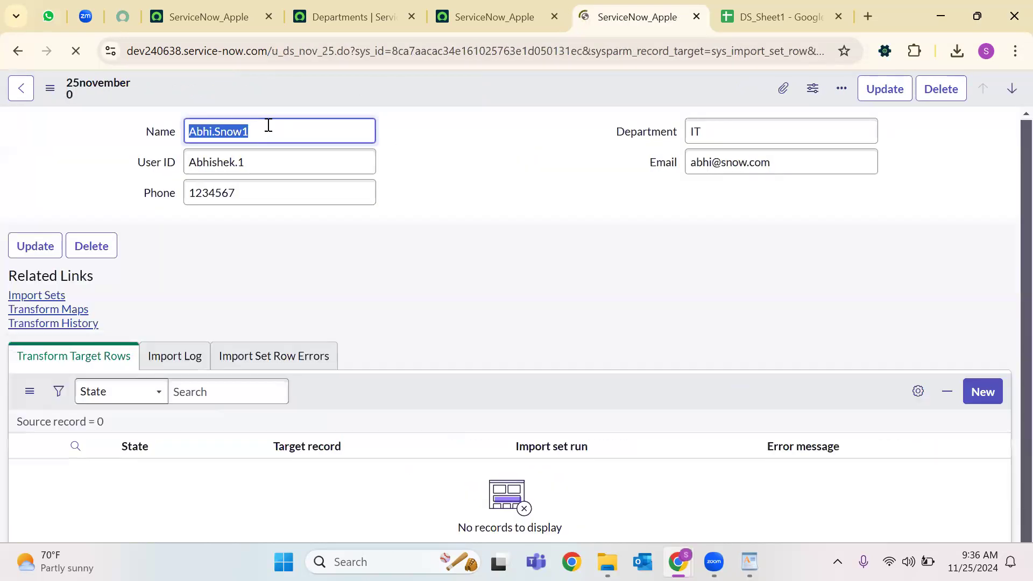
{"action": "triple_click", "coordinate": [231, 164]}
{"action": "double_click", "coordinate": [224, 193]}
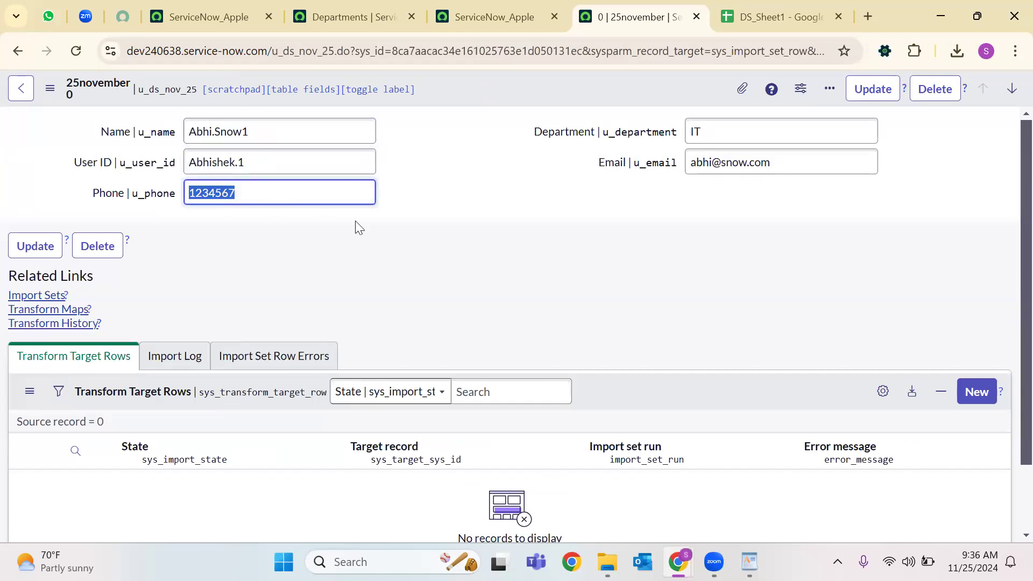
{"action": "left_click", "coordinate": [703, 131]}
{"action": "double_click", "coordinate": [704, 131]}
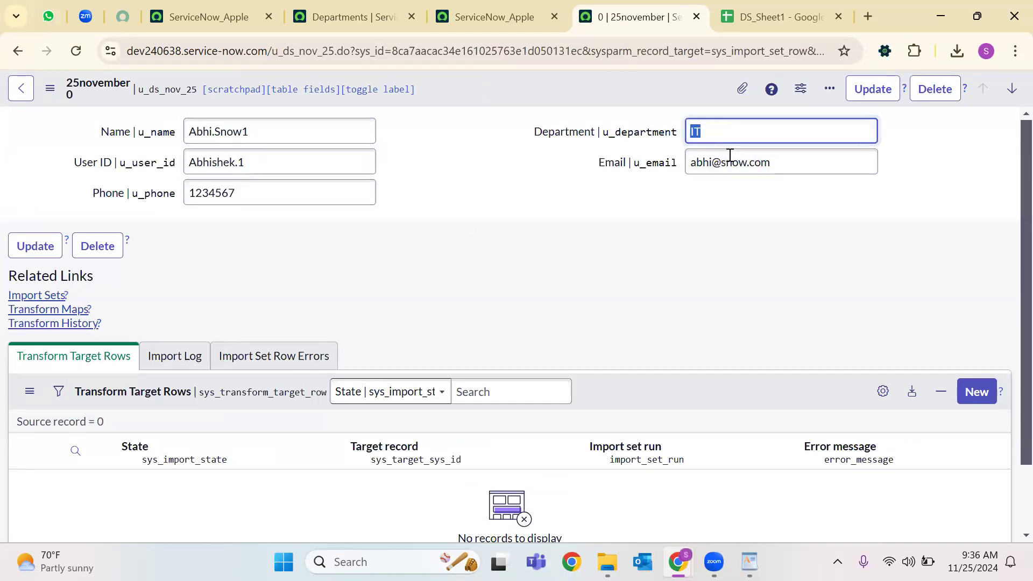
{"action": "left_click", "coordinate": [728, 162]}
{"action": "double_click", "coordinate": [733, 162]}
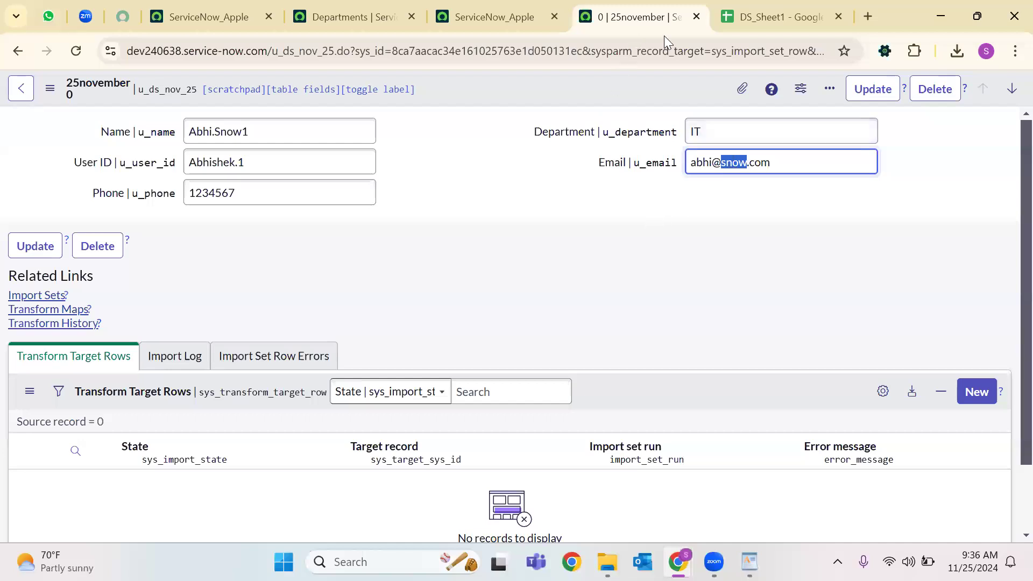
From the import status page, open the Loaded data staging records in a new tab.
{"action": "left_click", "coordinate": [359, 7]}
{"action": "left_click", "coordinate": [501, 17]}
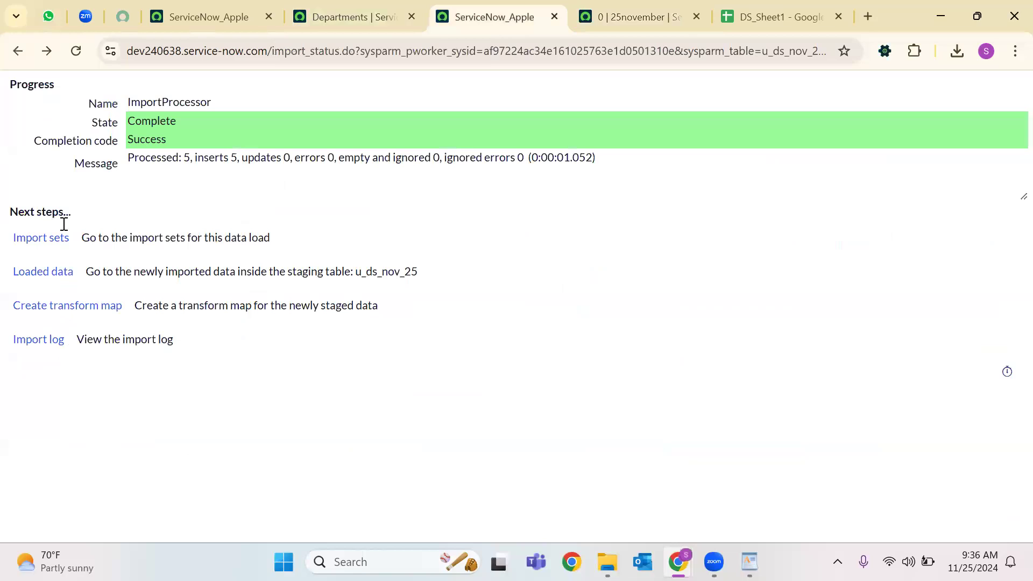
{"action": "right_click", "coordinate": [46, 274]}
{"action": "left_click", "coordinate": [107, 291]}
{"action": "left_click", "coordinate": [688, 15]}
Open import set ISET0010017 and the staged record for row 4.
{"action": "left_click", "coordinate": [720, 17]}
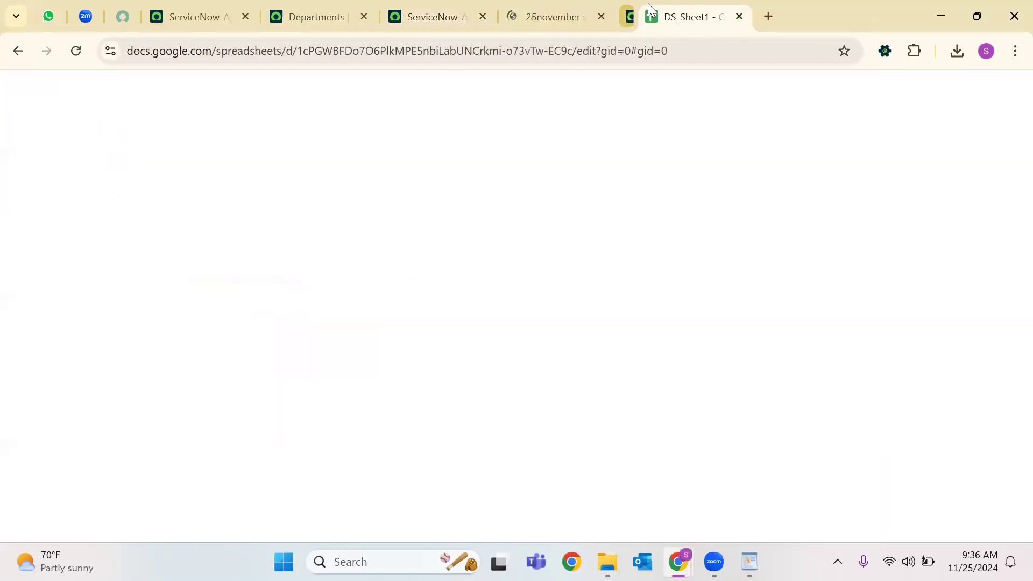
{"action": "left_click", "coordinate": [587, 17]}
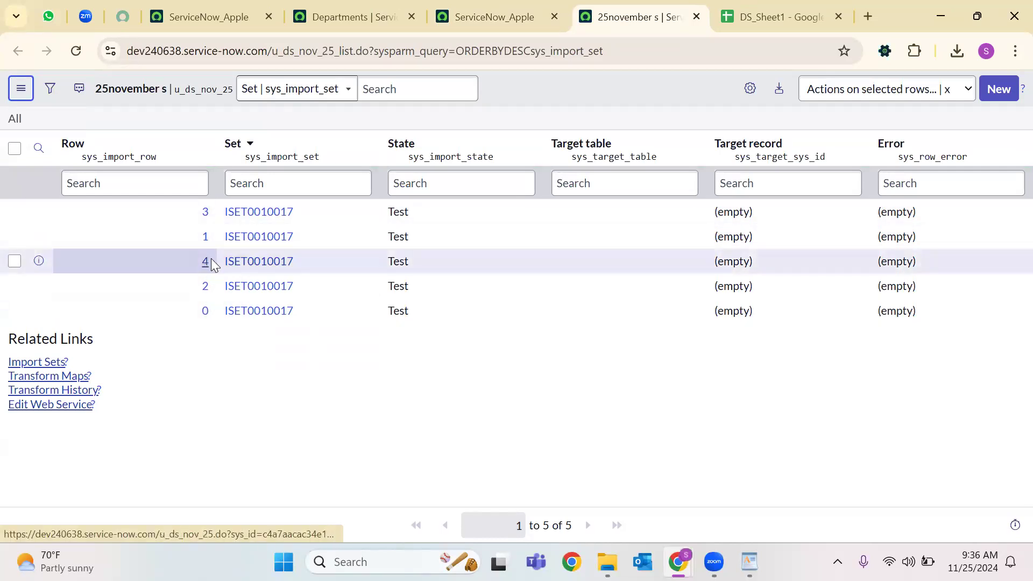
{"action": "left_click", "coordinate": [232, 262]}
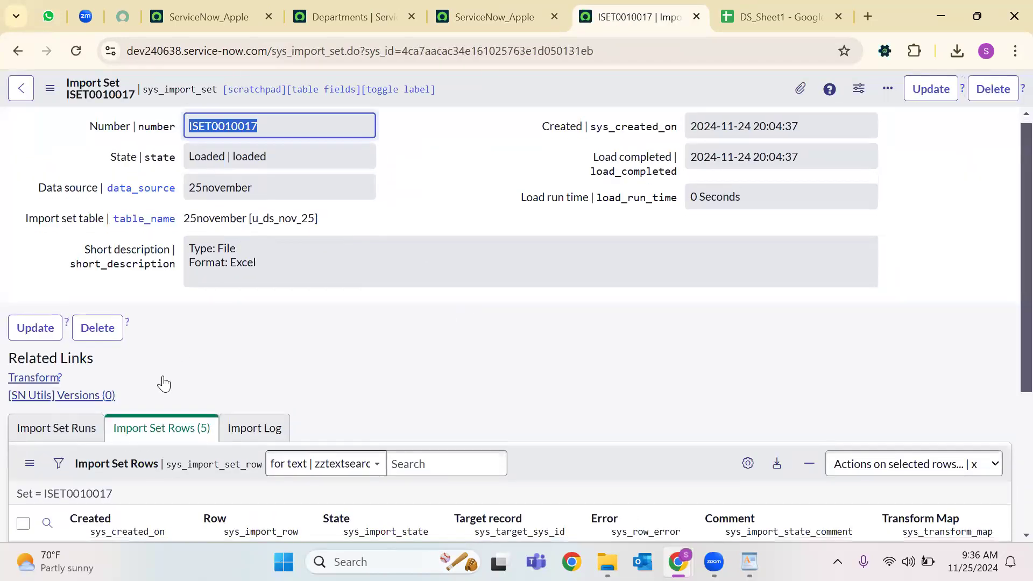
{"action": "scroll", "coordinate": [164, 384], "scroll_direction": "down", "scroll_amount": 4}
{"action": "left_click", "coordinate": [143, 432]}
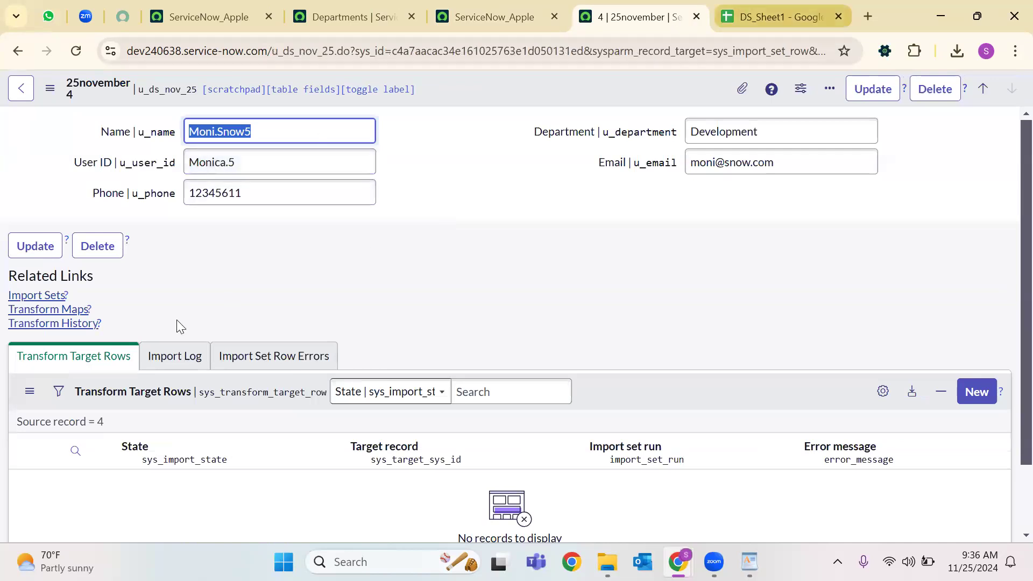
Compare it with cells A6 and B6 in DS_Sheet1, then return to the import status page.
{"action": "left_click", "coordinate": [782, 18]}
{"action": "double_click", "coordinate": [140, 301]}
{"action": "double_click", "coordinate": [70, 301]}
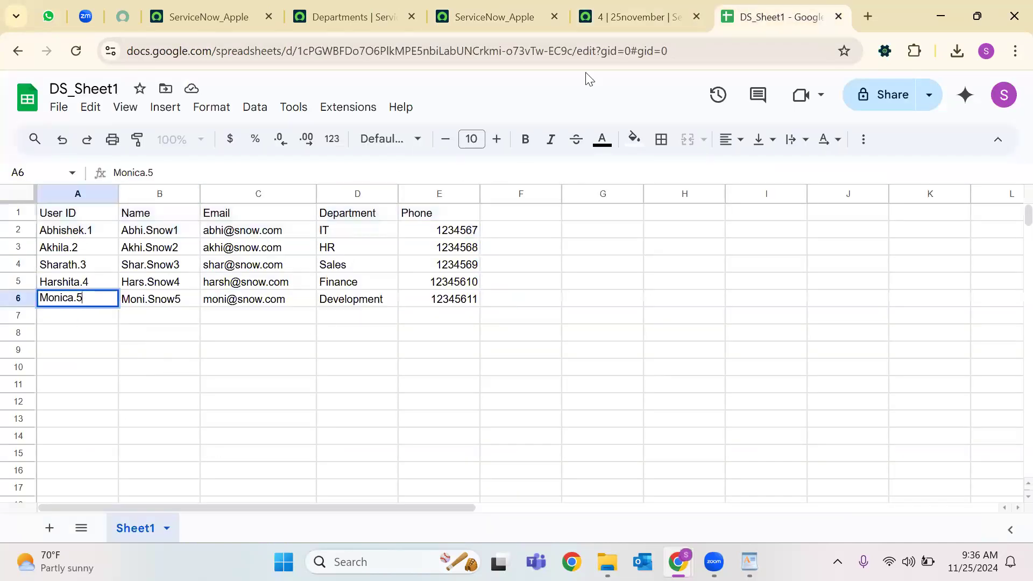
{"action": "left_click", "coordinate": [619, 16]}
{"action": "left_click", "coordinate": [475, 6]}
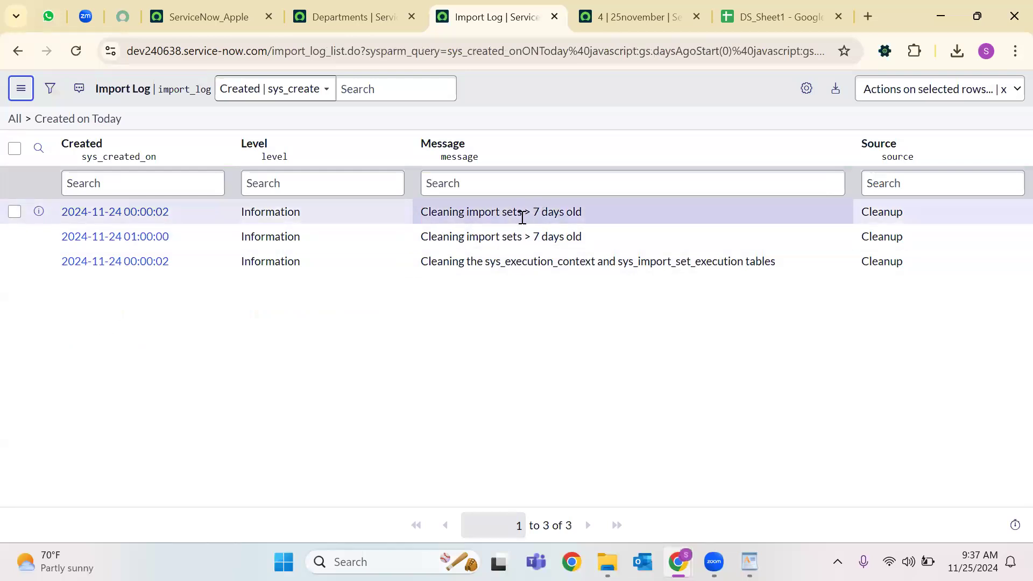
Highlight the '7 days old' cleanup messages in the log, then go back to the import status page.
{"action": "left_click_drag", "start_coordinate": [537, 211], "coordinate": [582, 211]}
{"action": "left_click_drag", "start_coordinate": [532, 237], "coordinate": [624, 233]}
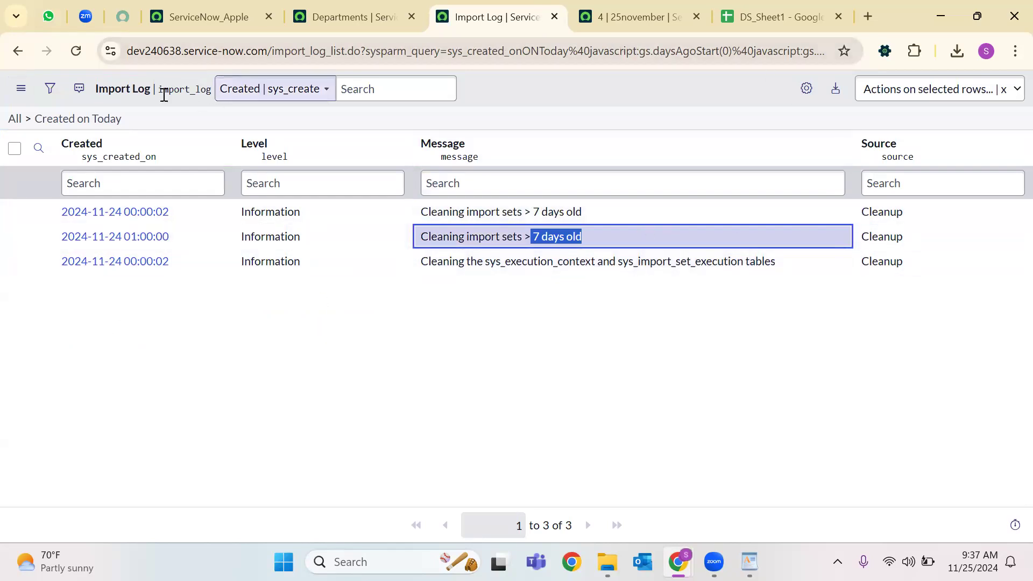
{"action": "key", "text": "alt+Left"}
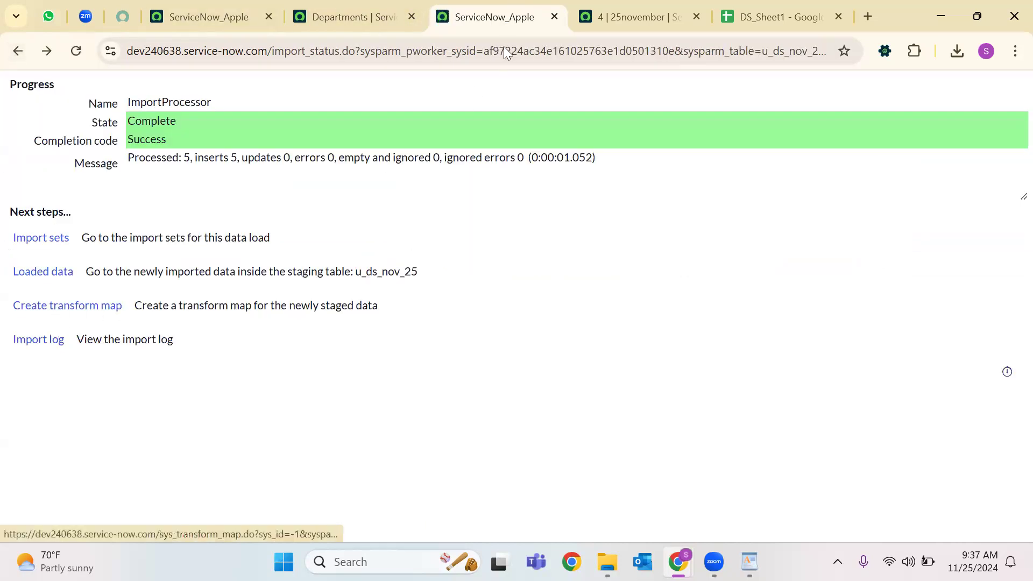
Create a transform map named 25November_DS_TSM with 25november as its source table.
{"action": "left_click", "coordinate": [73, 315]}
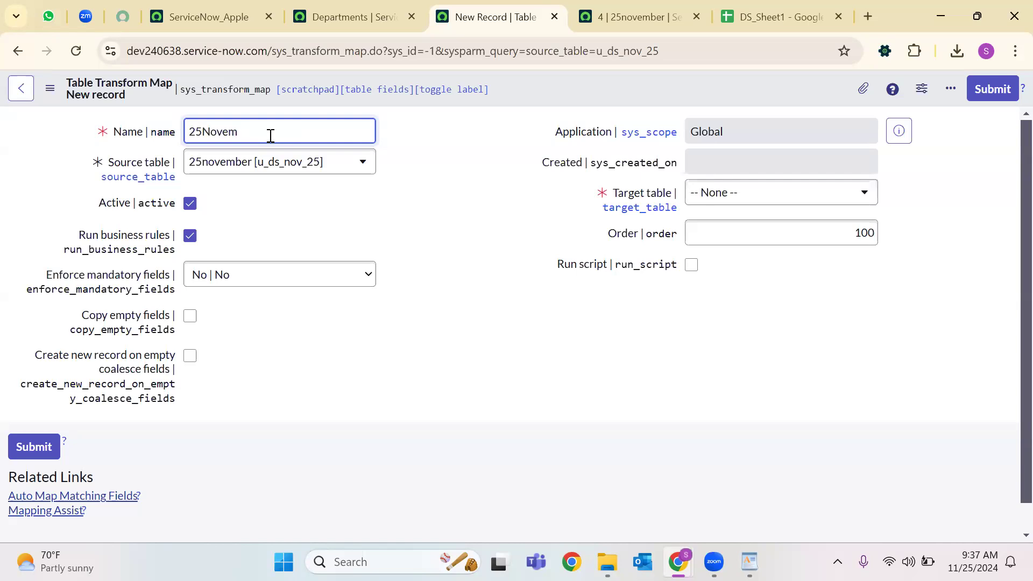
{"action": "type", "text": "DS"}
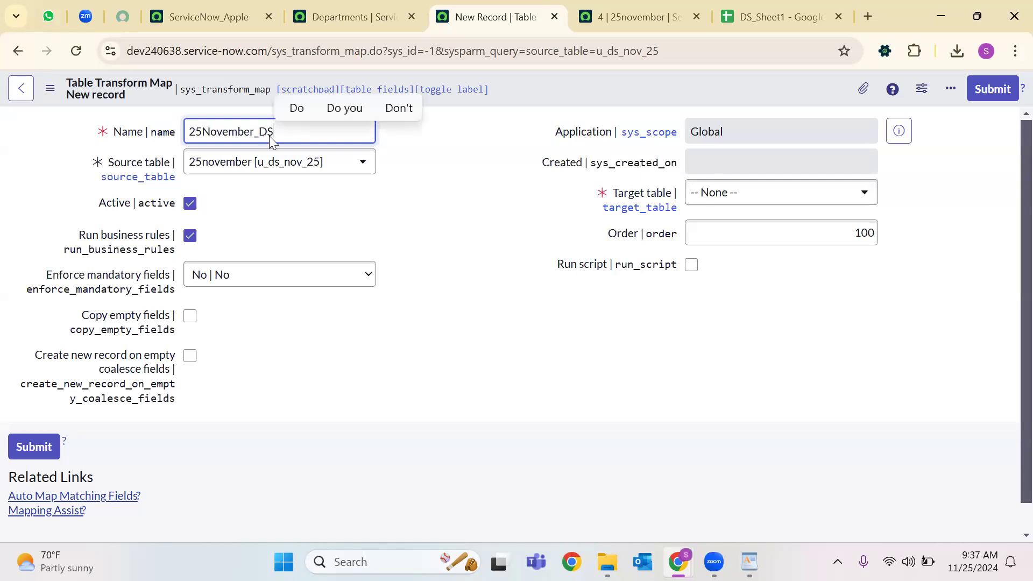
{"action": "type", "text": "_TSM"}
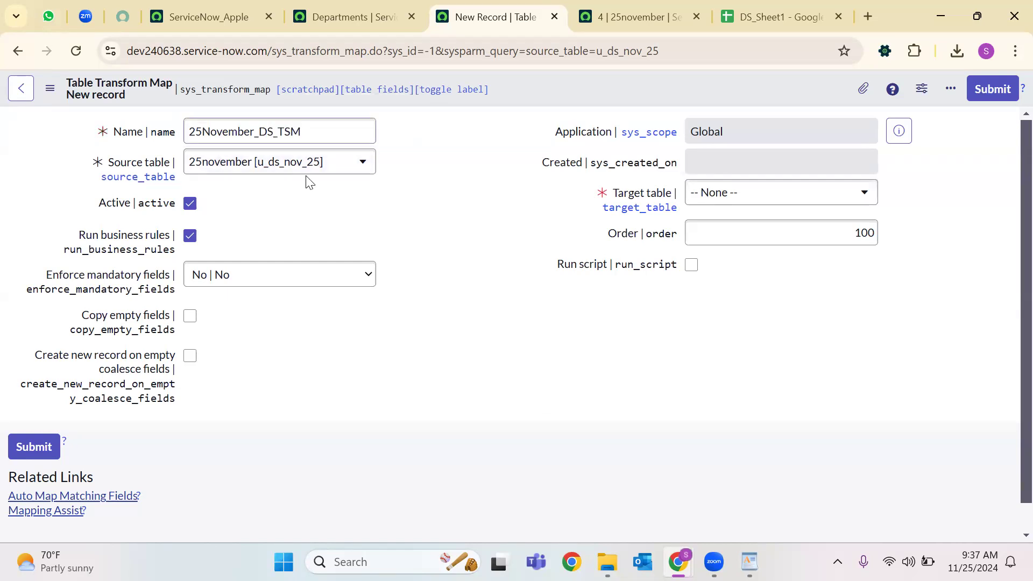
{"action": "left_click", "coordinate": [226, 169]}
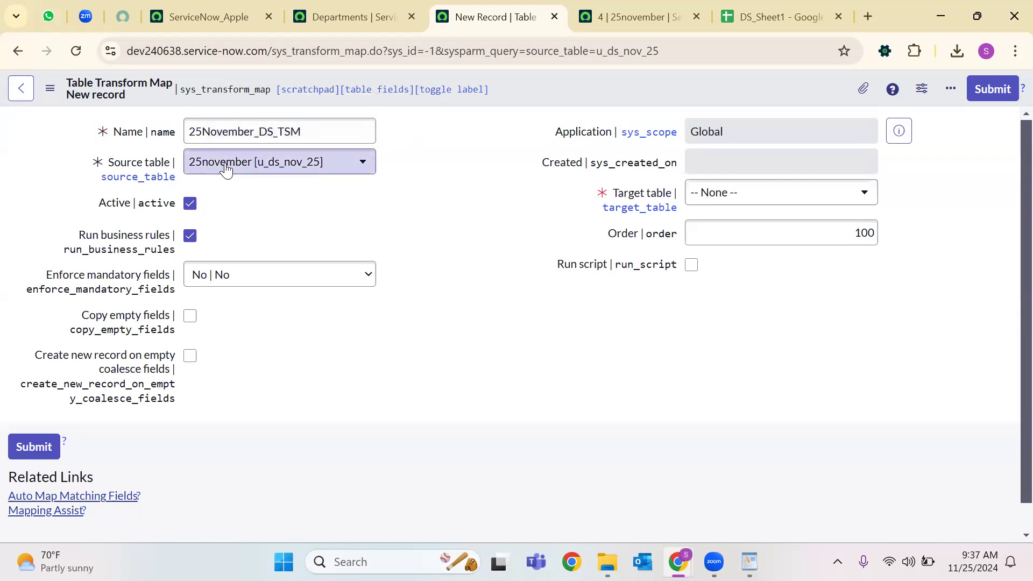
{"action": "left_click", "coordinate": [272, 169]}
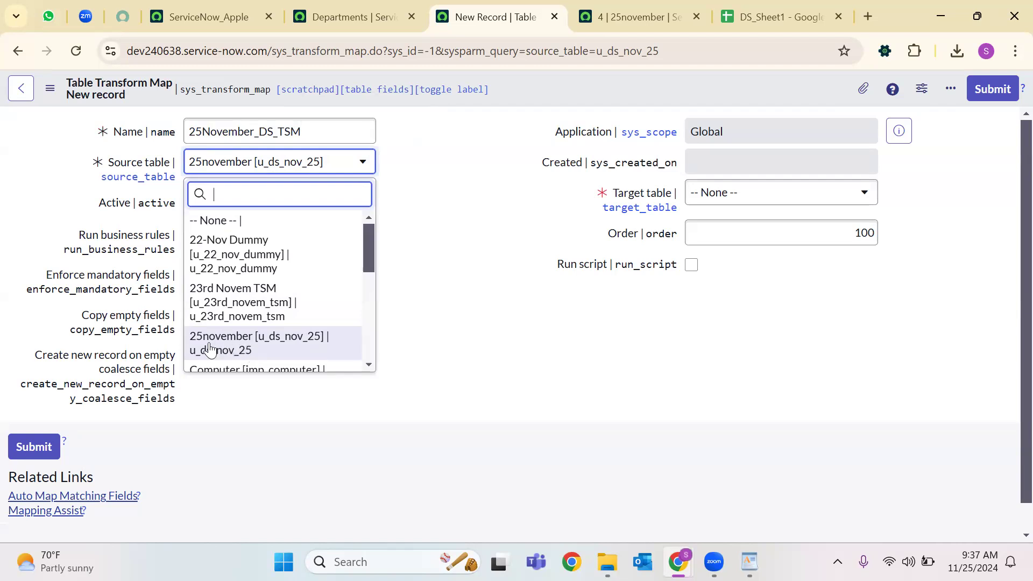
{"action": "left_click", "coordinate": [520, 310]}
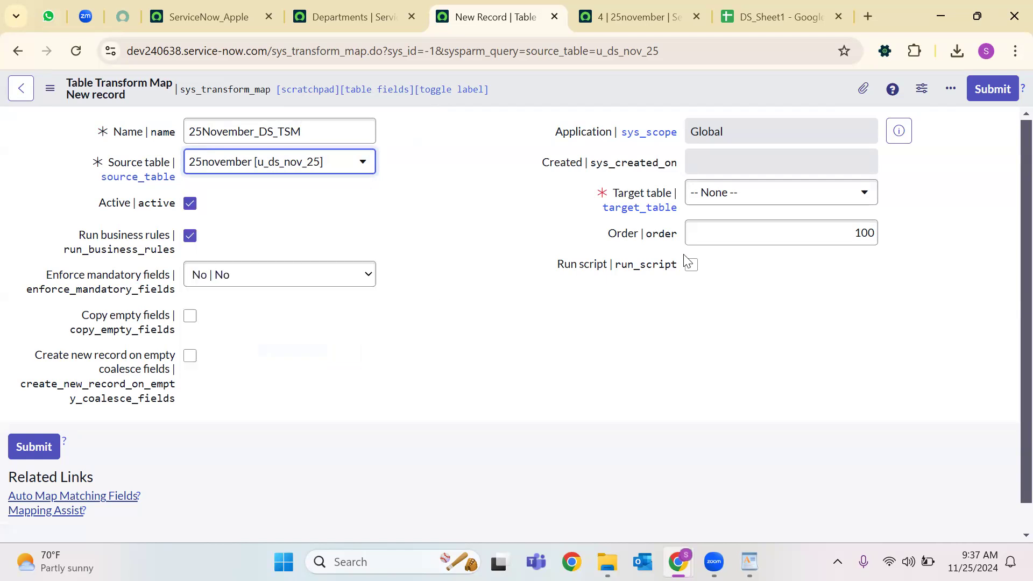
Set the target table to Incident and turn off Run business rules.
{"action": "left_click", "coordinate": [722, 210]}
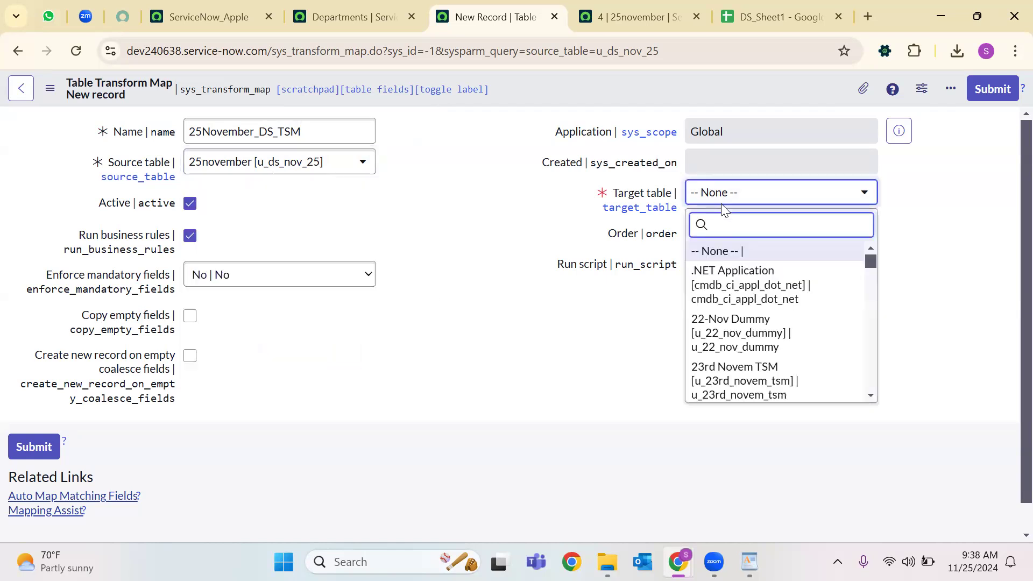
{"action": "type", "text": "inci"}
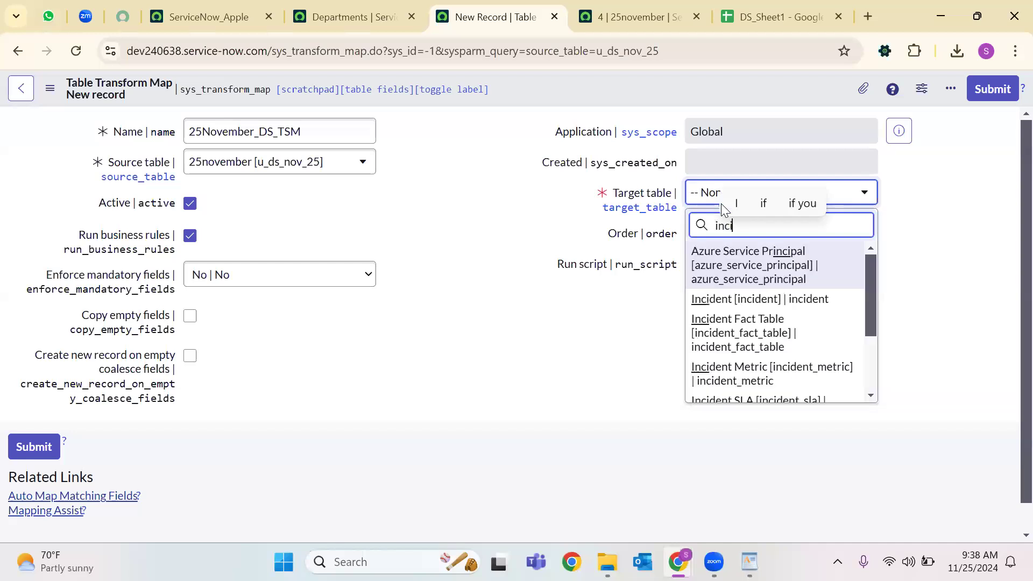
{"action": "left_click", "coordinate": [736, 299]}
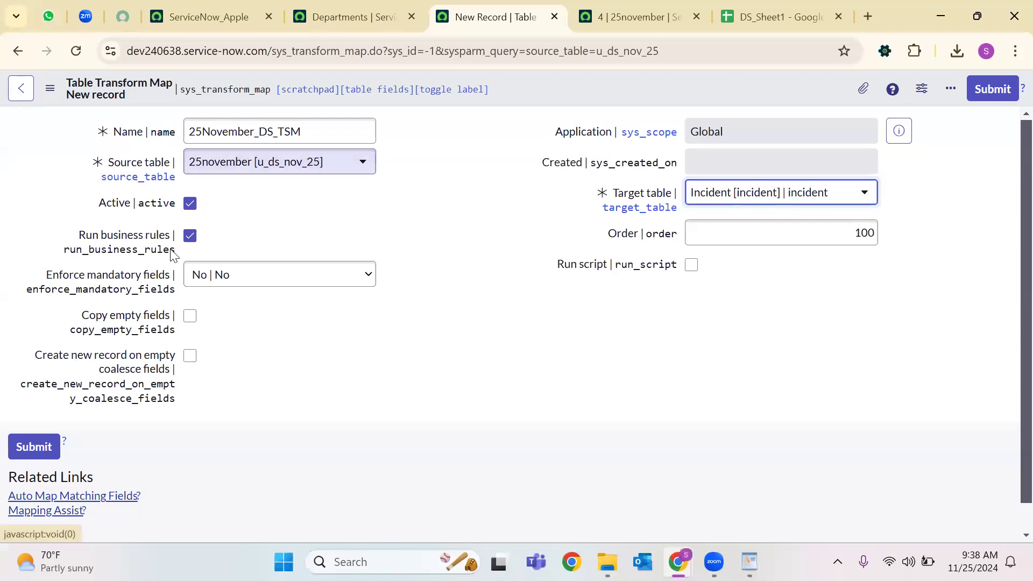
{"action": "left_click", "coordinate": [190, 236]}
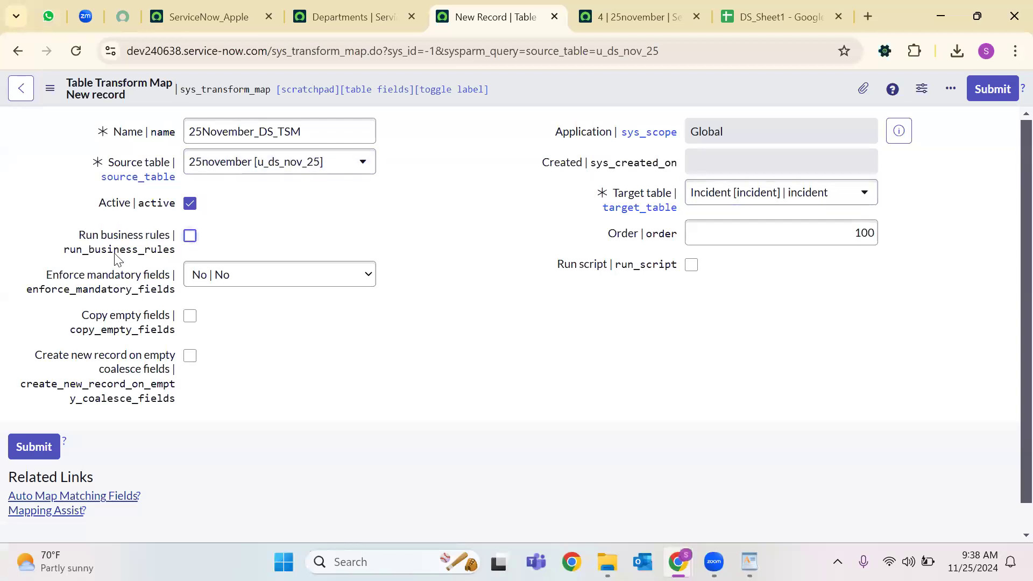
Save the transform map record, leaving Enforce mandatory fields at No.
{"action": "right_click", "coordinate": [524, 83]}
{"action": "left_click", "coordinate": [559, 96]}
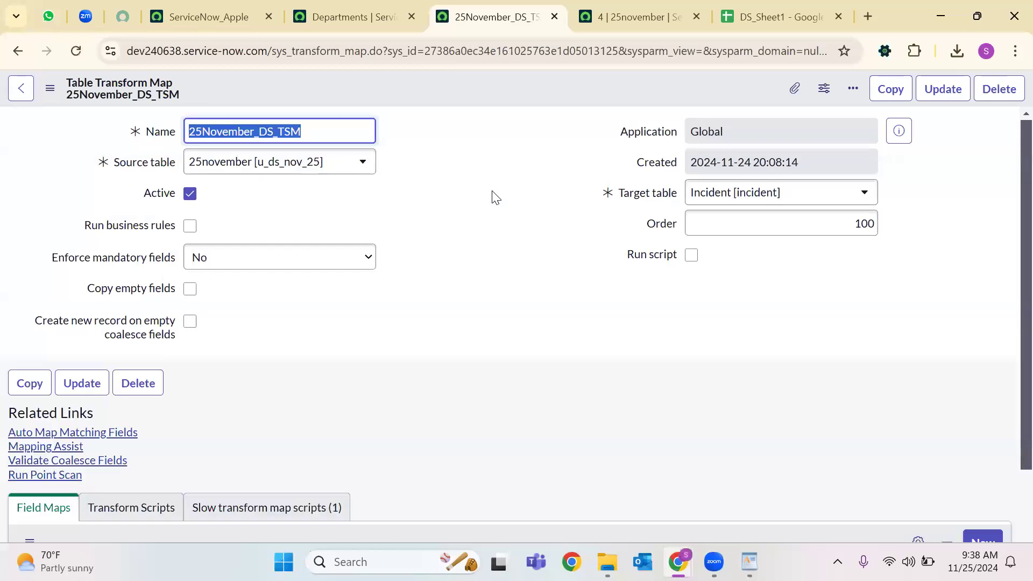
{"action": "double_click", "coordinate": [496, 198]}
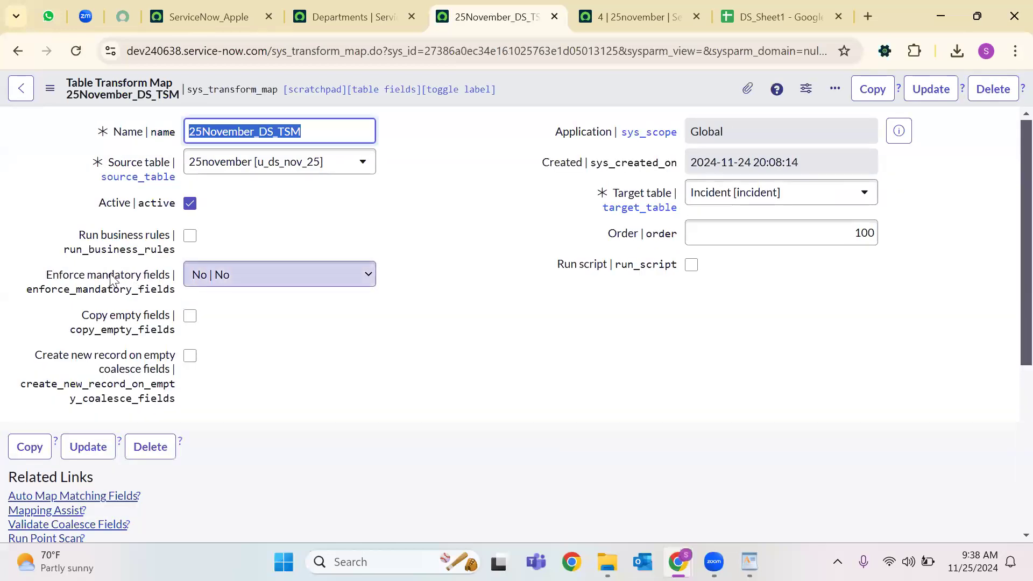
{"action": "left_click", "coordinate": [217, 274]}
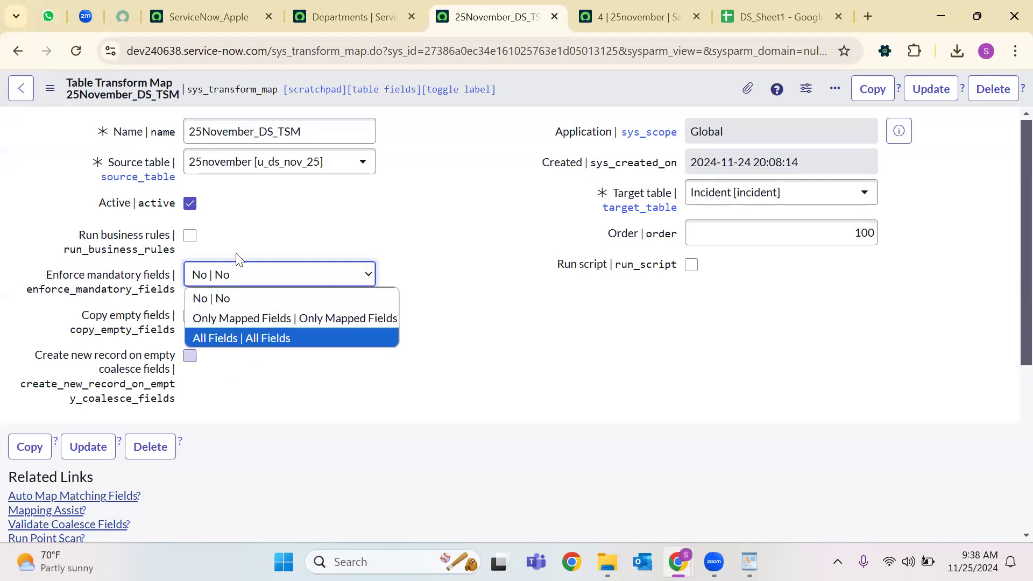
{"action": "left_click", "coordinate": [287, 361]}
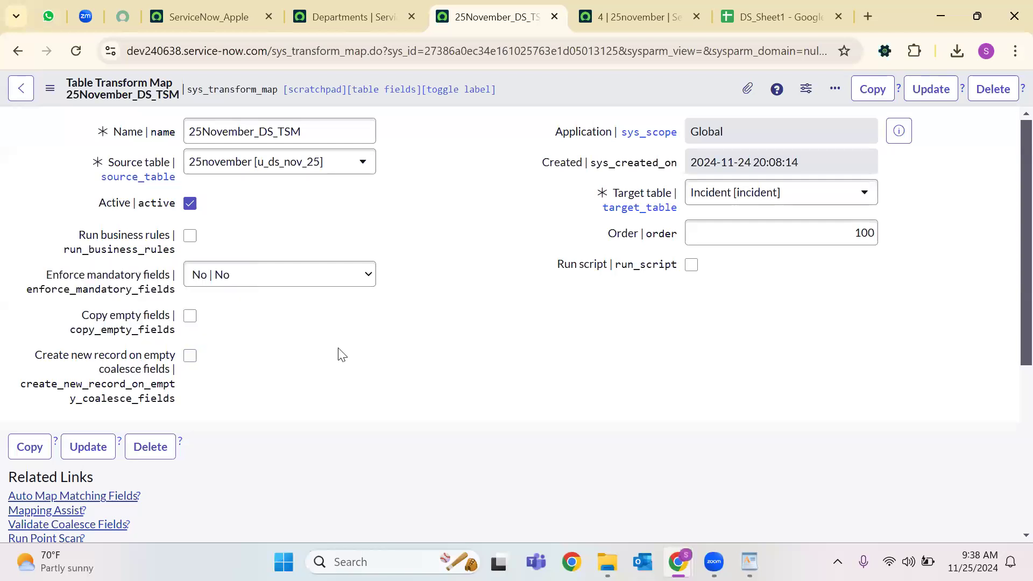
Enable Create new record on empty coalesce fields.
{"action": "scroll", "coordinate": [350, 345], "scroll_direction": "down", "scroll_amount": 1}
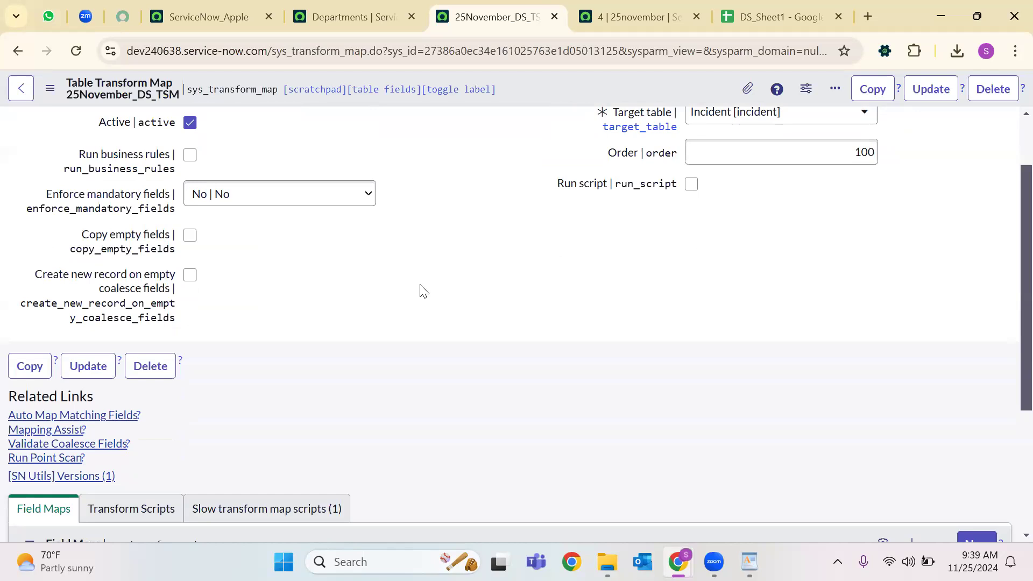
{"action": "mouse_move", "coordinate": [125, 277]}
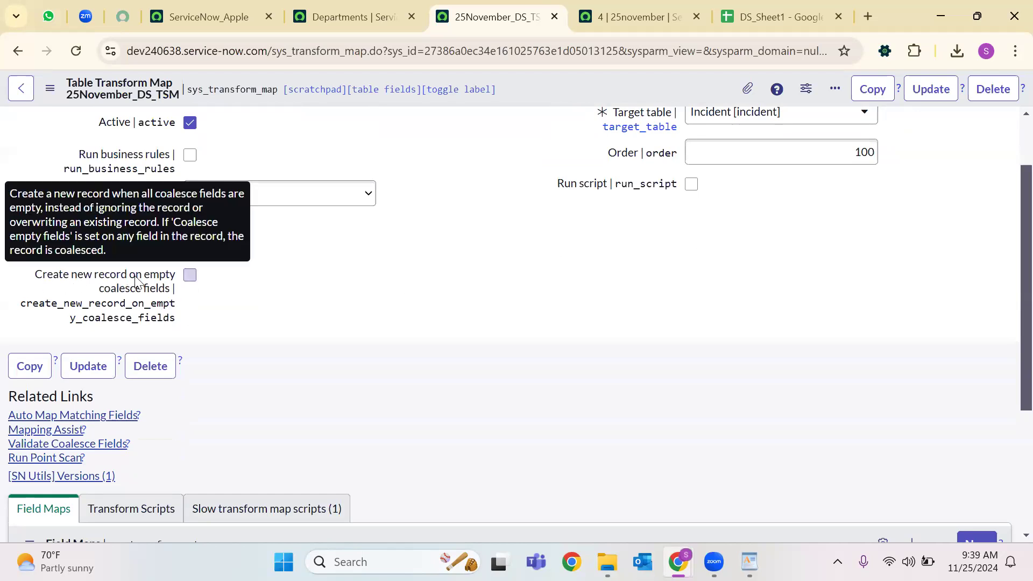
{"action": "left_click", "coordinate": [190, 276]}
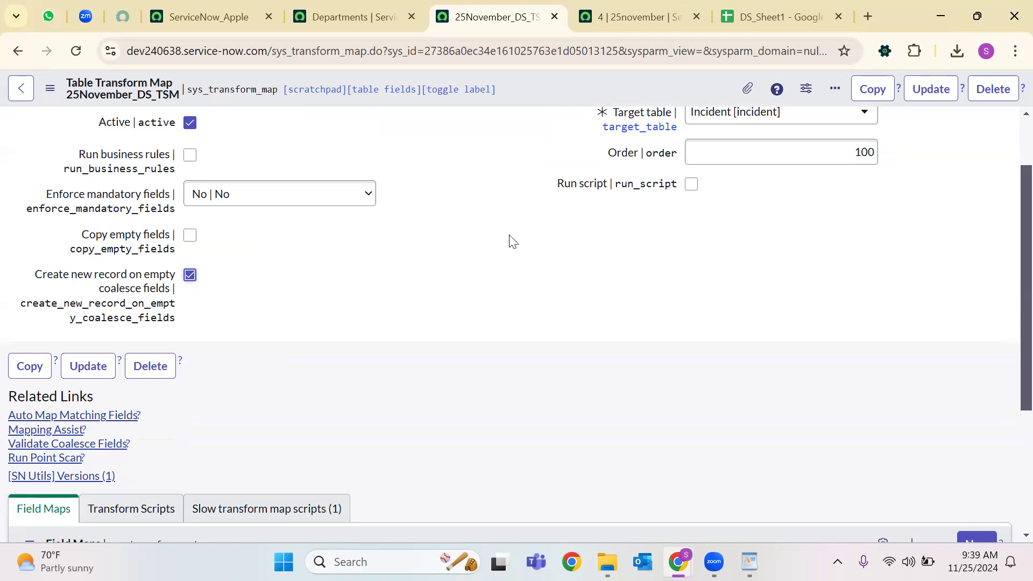
{"action": "scroll", "coordinate": [446, 226], "scroll_direction": "down", "scroll_amount": 4}
{"action": "scroll", "coordinate": [345, 232], "scroll_direction": "up", "scroll_amount": 5}
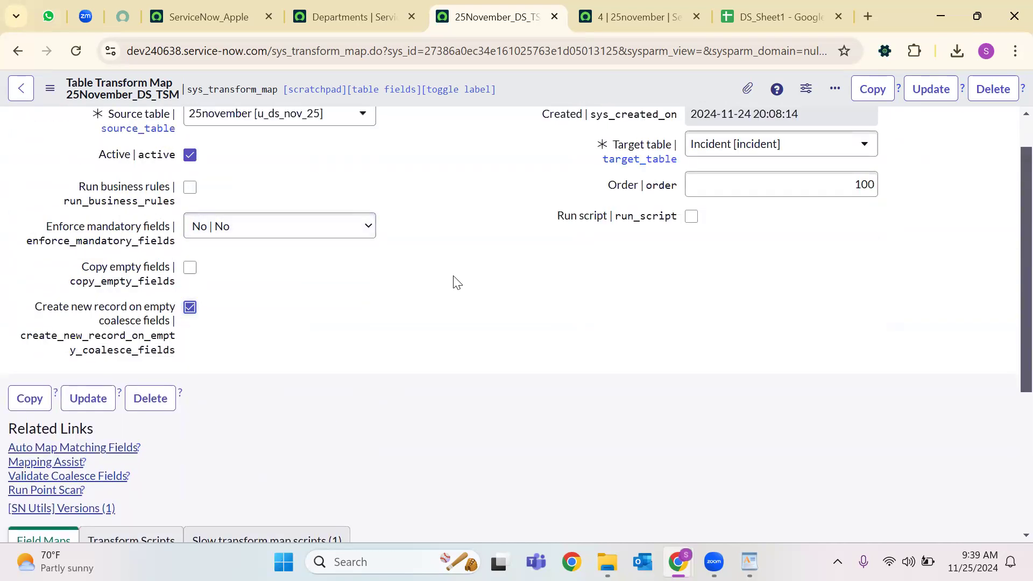
{"action": "scroll", "coordinate": [455, 282], "scroll_direction": "down", "scroll_amount": 3}
Change the transform map's Order from 100 to 50 and save it.
{"action": "right_click", "coordinate": [565, 81]}
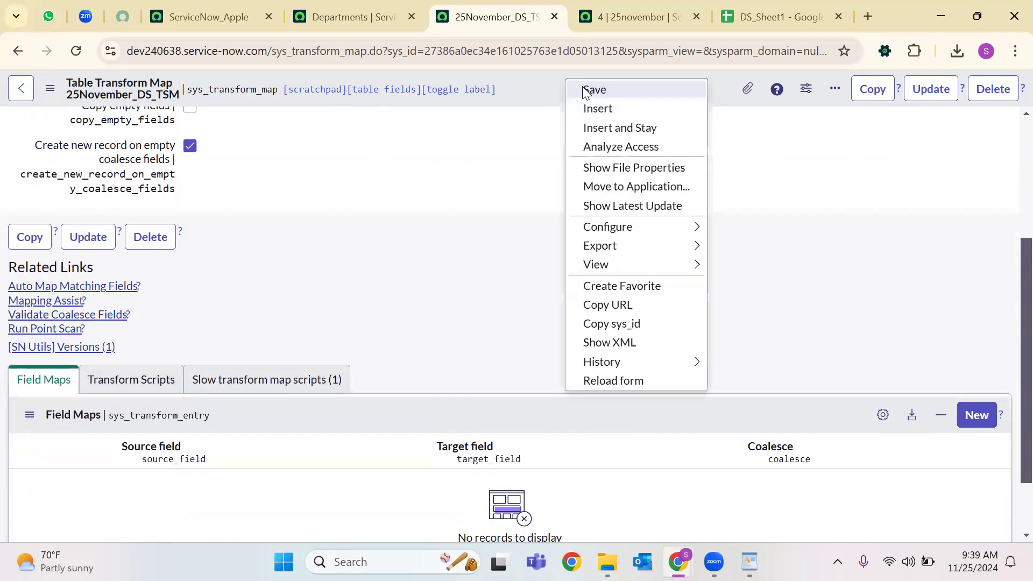
{"action": "left_click", "coordinate": [584, 89]}
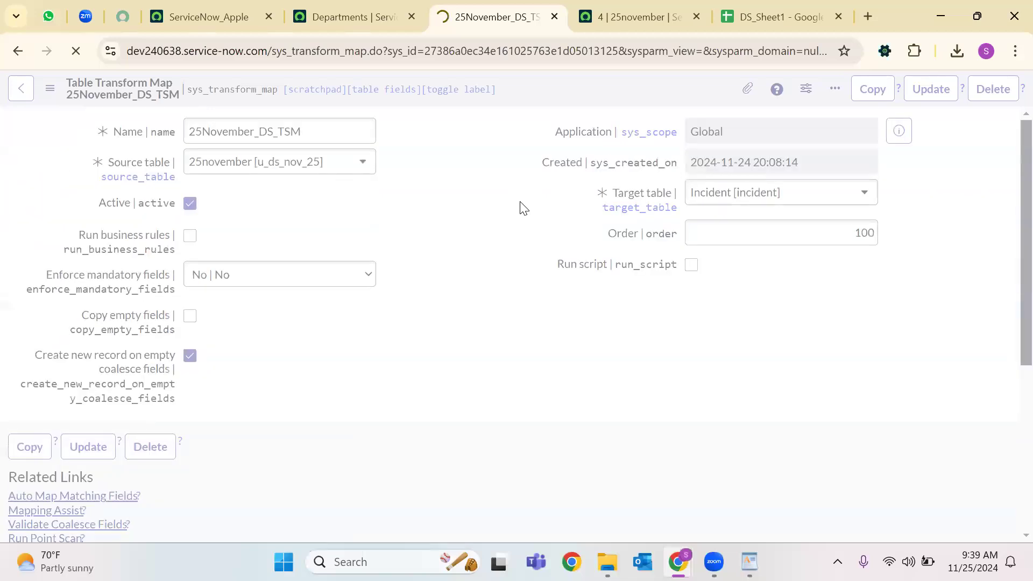
{"action": "double_click", "coordinate": [871, 225]}
{"action": "key", "text": "BackSpace"}
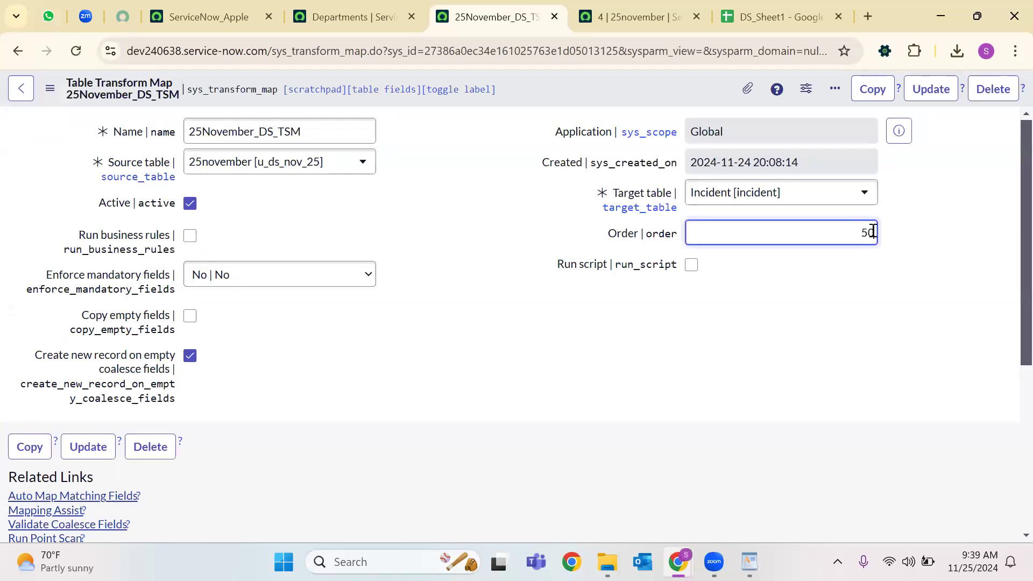
{"action": "right_click", "coordinate": [587, 89]}
{"action": "left_click", "coordinate": [614, 100]}
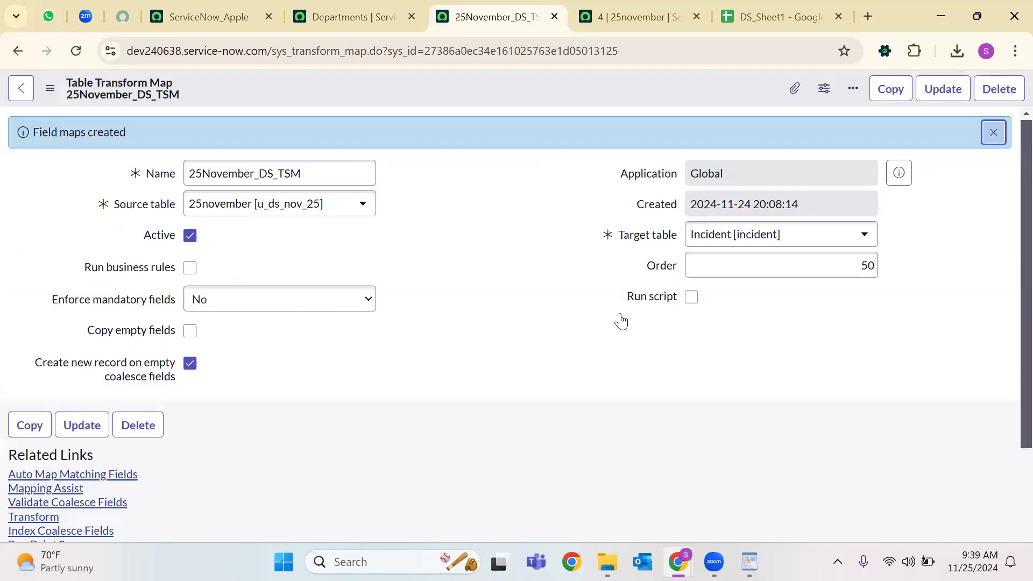
Auto-map matching fields, creating Email to Email, and open Mapping Assist.
{"action": "scroll", "coordinate": [353, 353], "scroll_direction": "down", "scroll_amount": 4}
{"action": "left_click", "coordinate": [39, 227]}
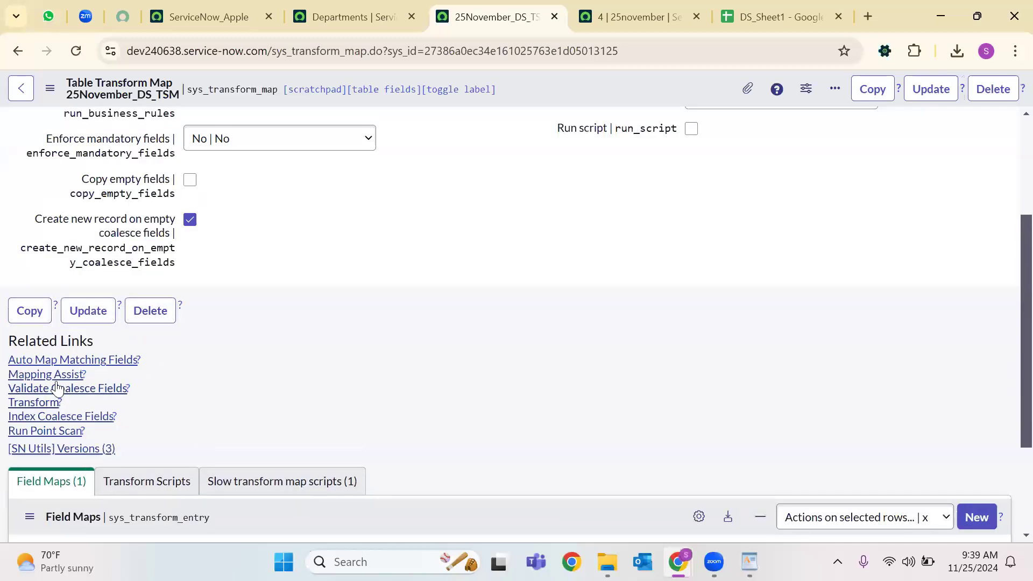
{"action": "left_click", "coordinate": [63, 377]}
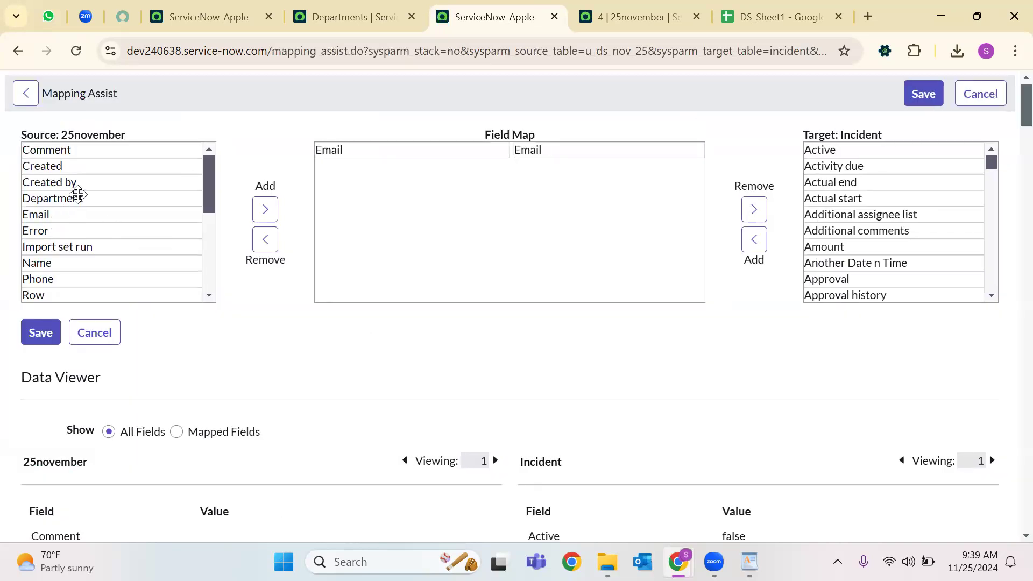
Add Department from the source fields to the field map, then leave Mapping Assist without saving.
{"action": "left_click", "coordinate": [78, 197]}
{"action": "left_click", "coordinate": [265, 210]}
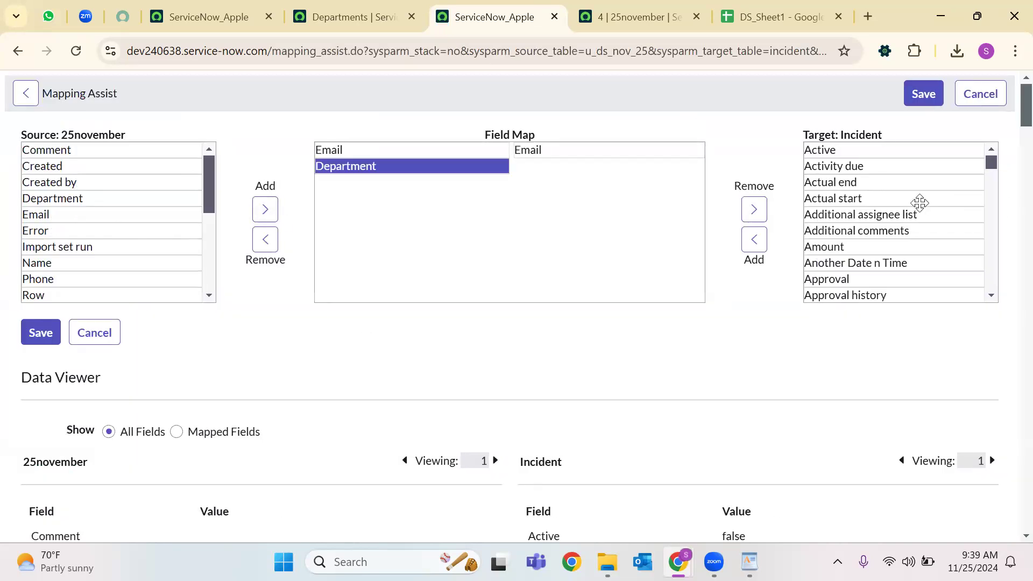
{"action": "scroll", "coordinate": [918, 207], "scroll_direction": "down", "scroll_amount": 15}
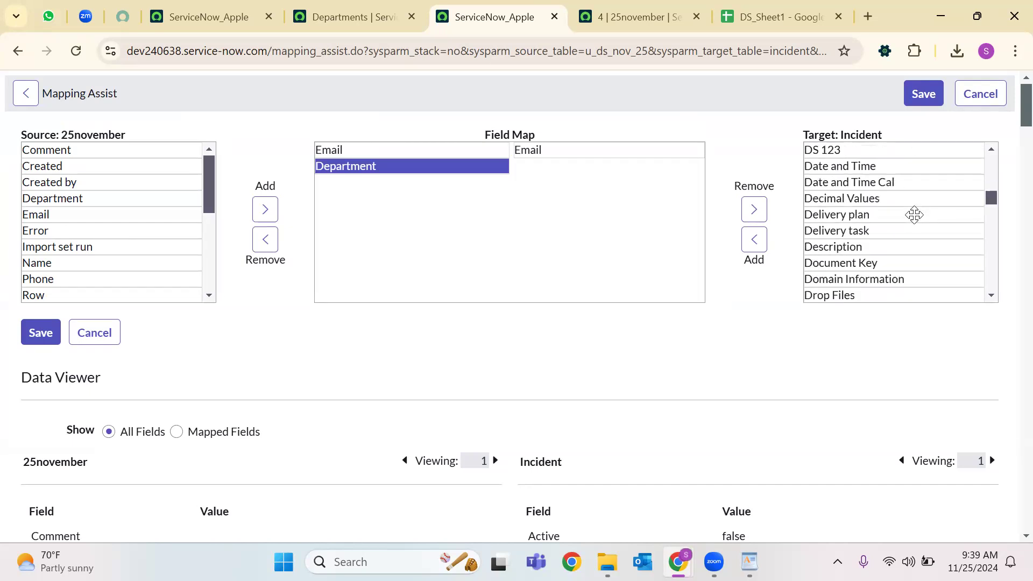
{"action": "scroll", "coordinate": [915, 215], "scroll_direction": "down", "scroll_amount": 5}
{"action": "scroll", "coordinate": [915, 214], "scroll_direction": "up", "scroll_amount": 20}
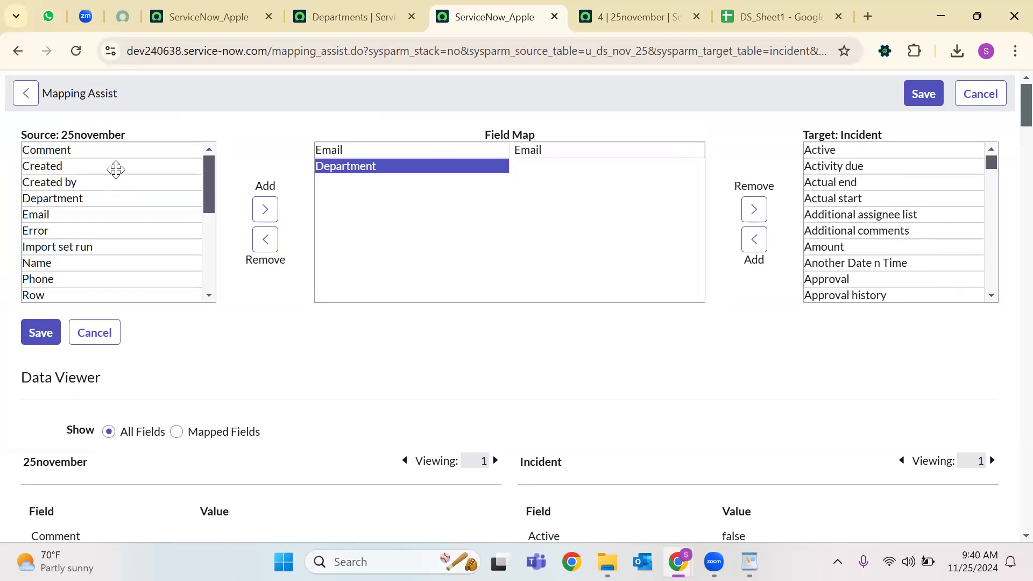
{"action": "left_click", "coordinate": [25, 97]}
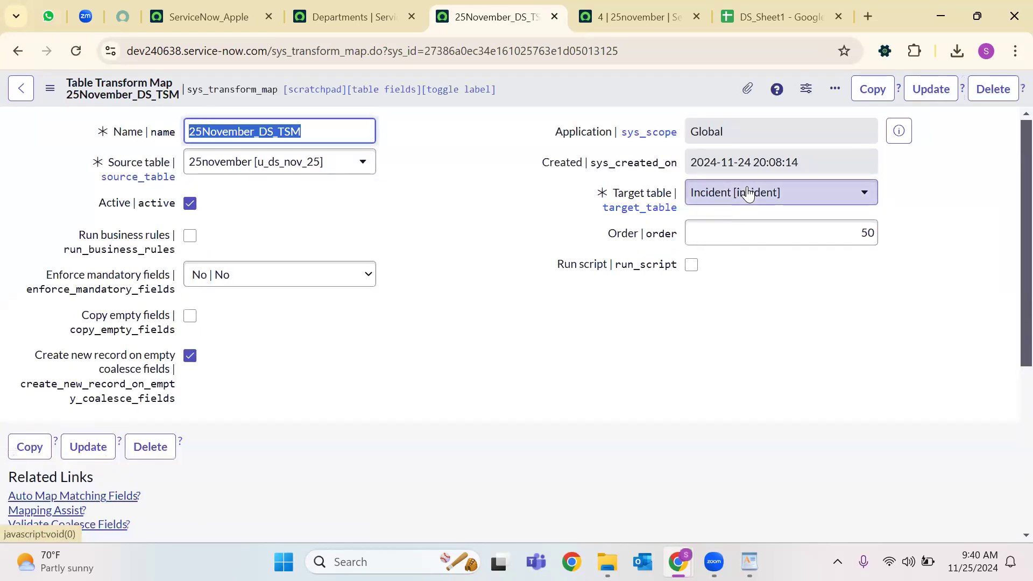
Change the transform map's target table to User [sys_user].
{"action": "left_click", "coordinate": [747, 191]}
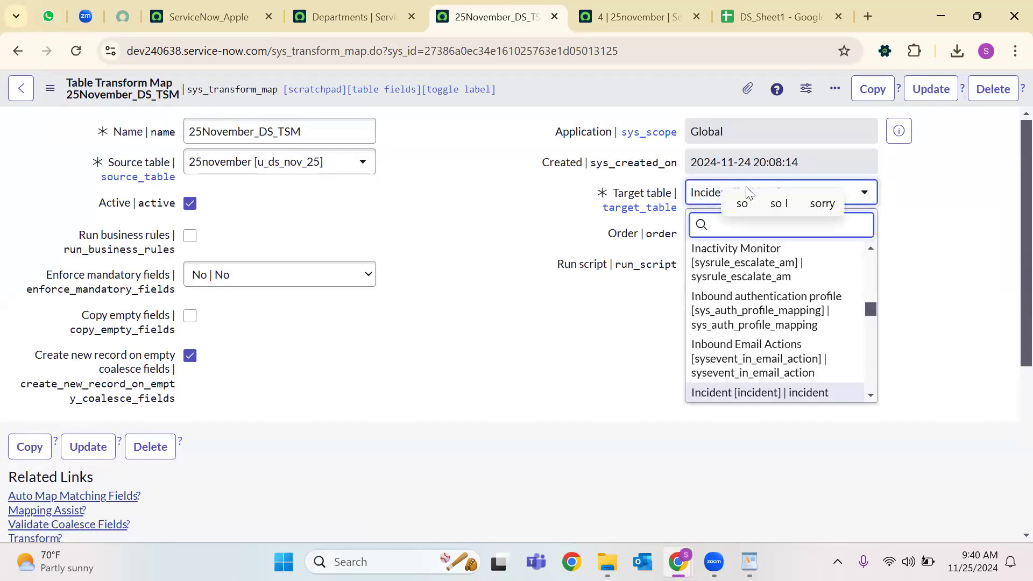
{"action": "type", "text": "sys_user"}
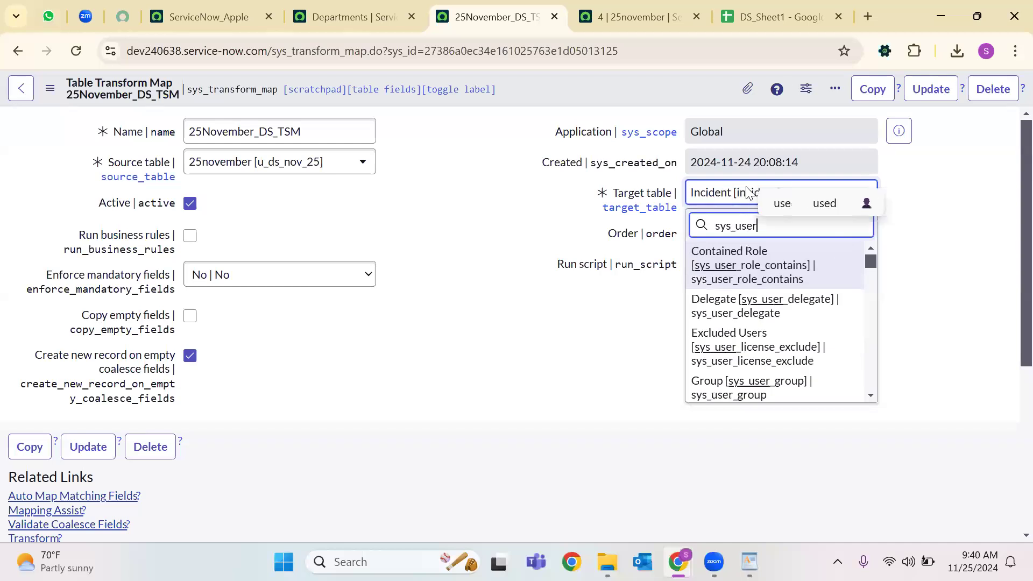
{"action": "scroll", "coordinate": [775, 321], "scroll_direction": "down", "scroll_amount": 10}
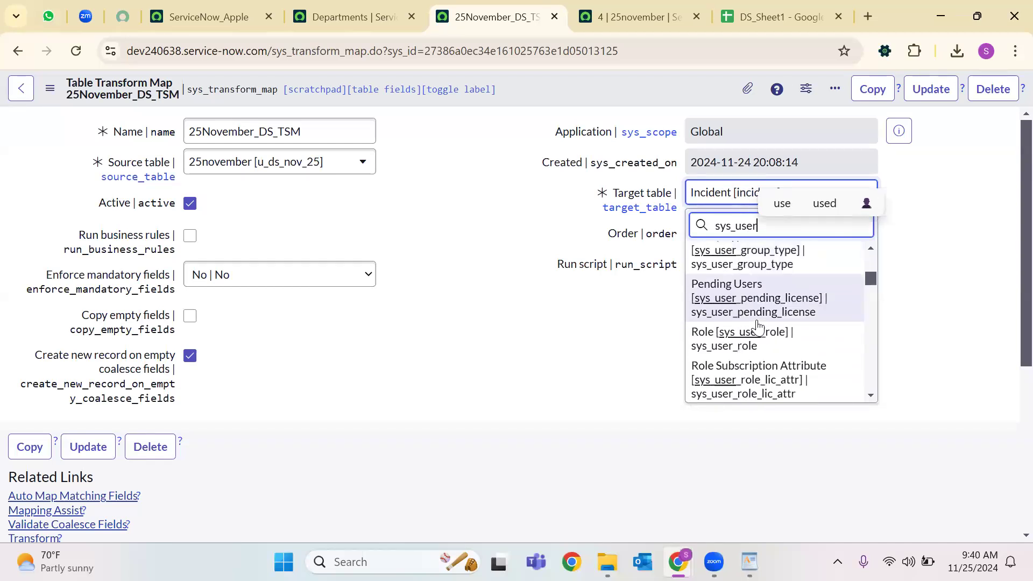
{"action": "scroll", "coordinate": [758, 327], "scroll_direction": "down", "scroll_amount": 1}
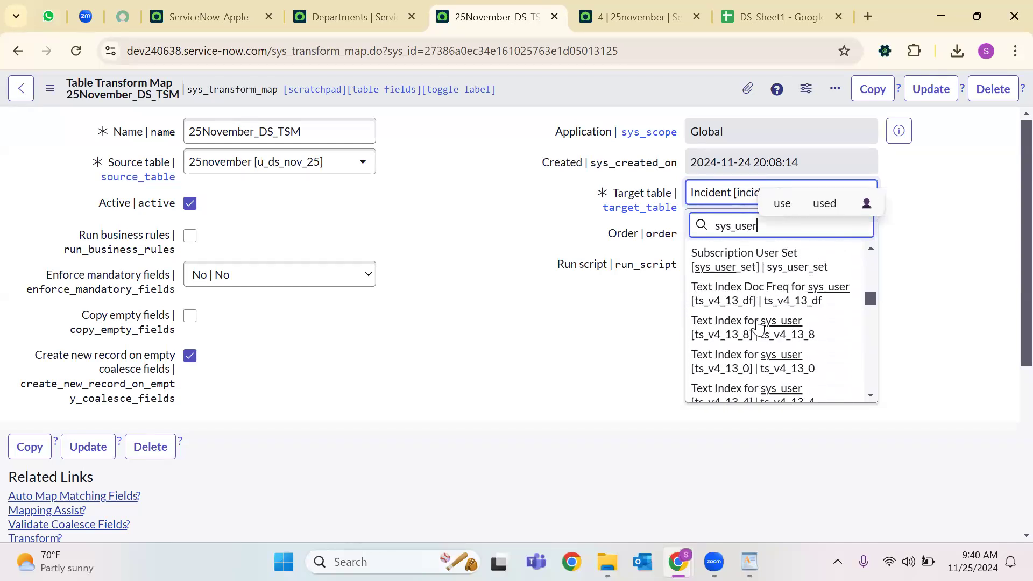
{"action": "scroll", "coordinate": [756, 333], "scroll_direction": "down", "scroll_amount": 8}
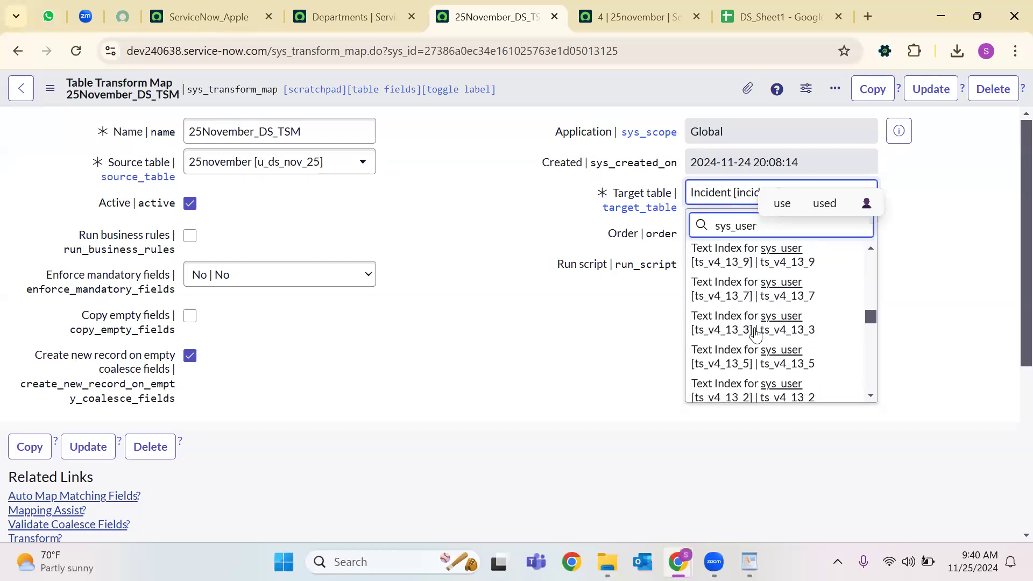
{"action": "left_click", "coordinate": [772, 349]}
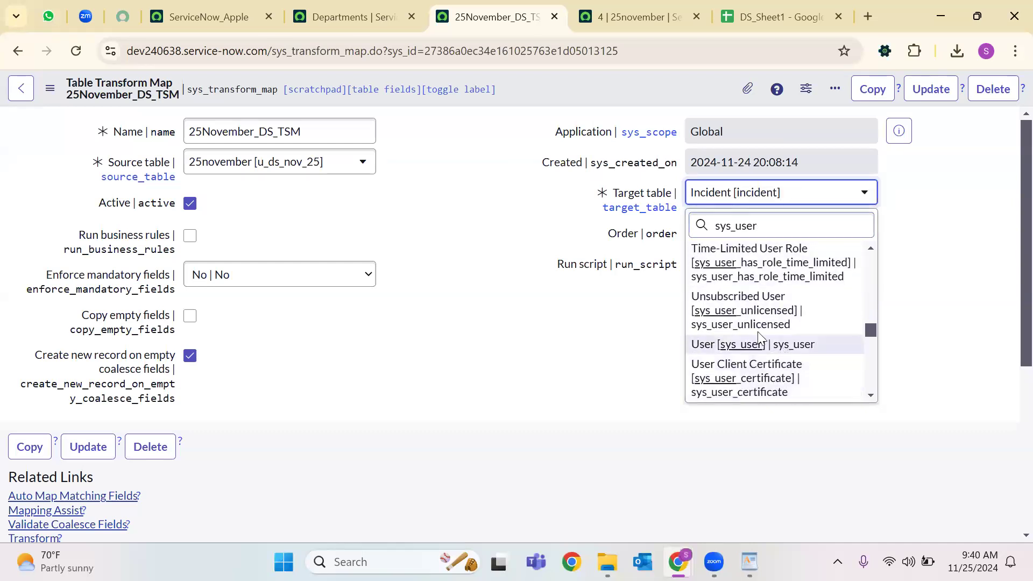
Save the transform map and auto-map matching fields, producing six field maps.
{"action": "right_click", "coordinate": [570, 84]}
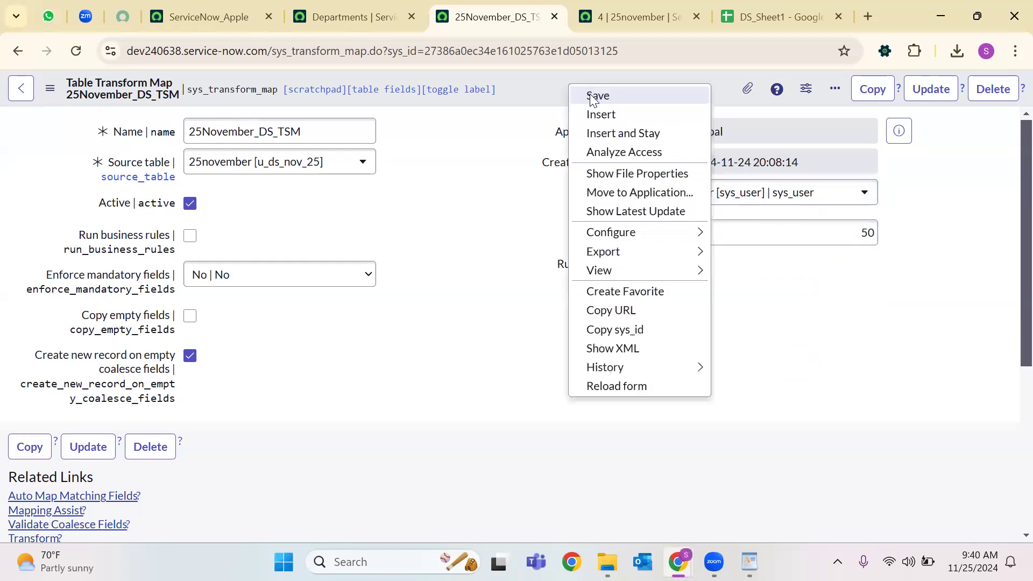
{"action": "left_click", "coordinate": [591, 94]}
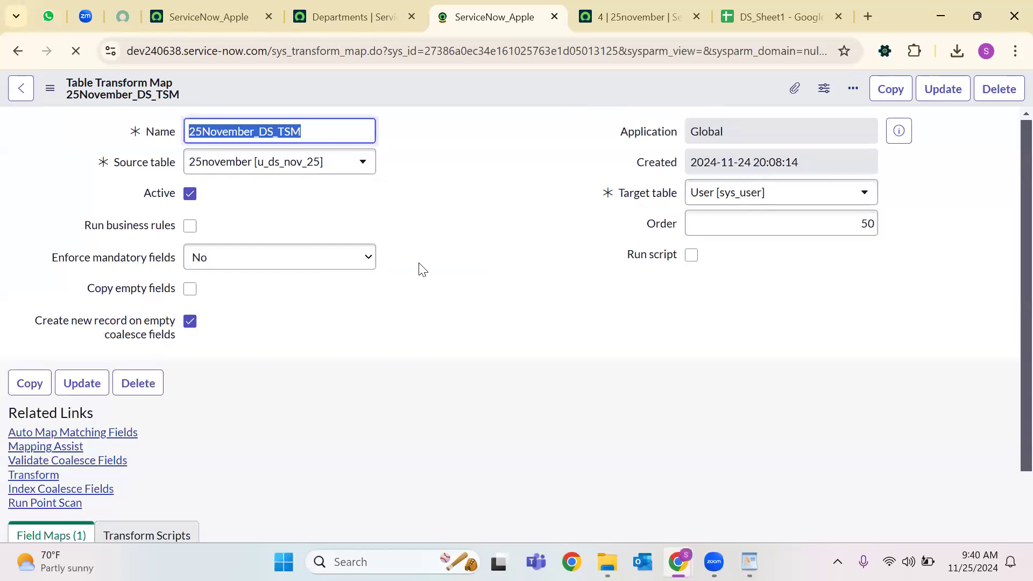
{"action": "scroll", "coordinate": [171, 332], "scroll_direction": "down", "scroll_amount": 2}
{"action": "left_click", "coordinate": [62, 370]}
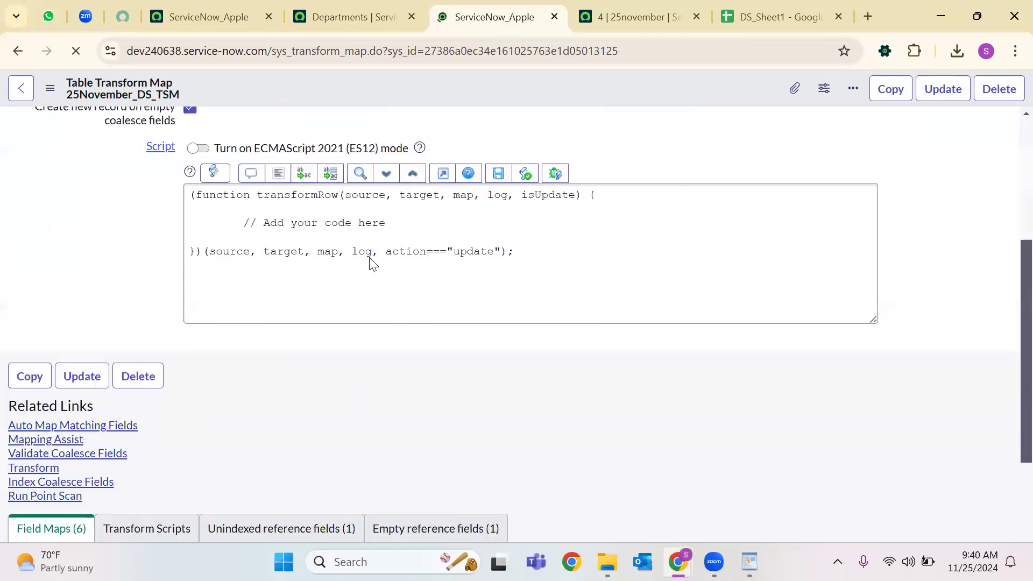
{"action": "scroll", "coordinate": [370, 263], "scroll_direction": "down", "scroll_amount": 3}
{"action": "scroll", "coordinate": [269, 388], "scroll_direction": "down", "scroll_amount": 2}
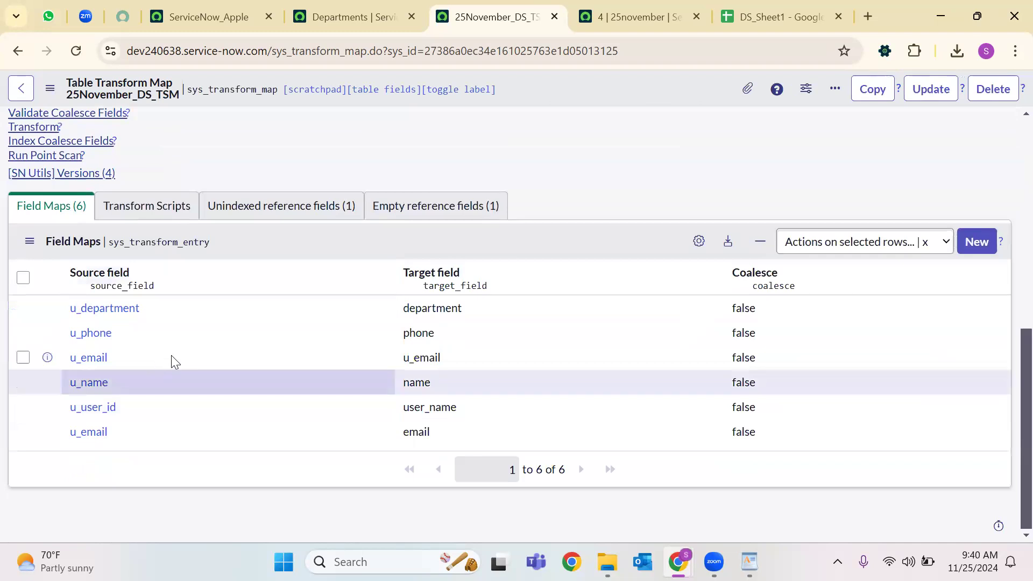
Add the Updated and Created columns to the Field Maps list.
{"action": "left_click", "coordinate": [698, 242]}
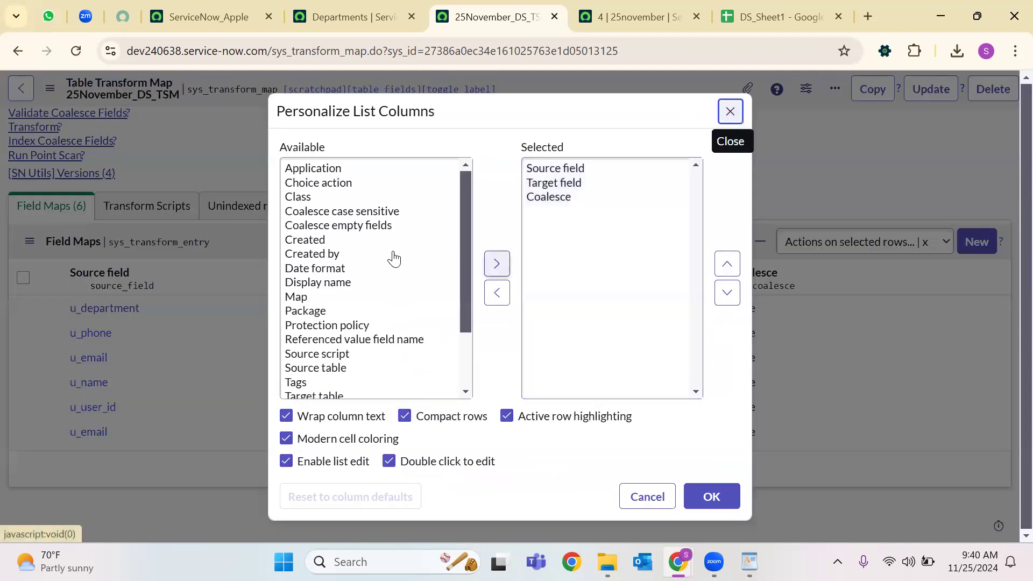
{"action": "scroll", "coordinate": [384, 245], "scroll_direction": "down", "scroll_amount": 2}
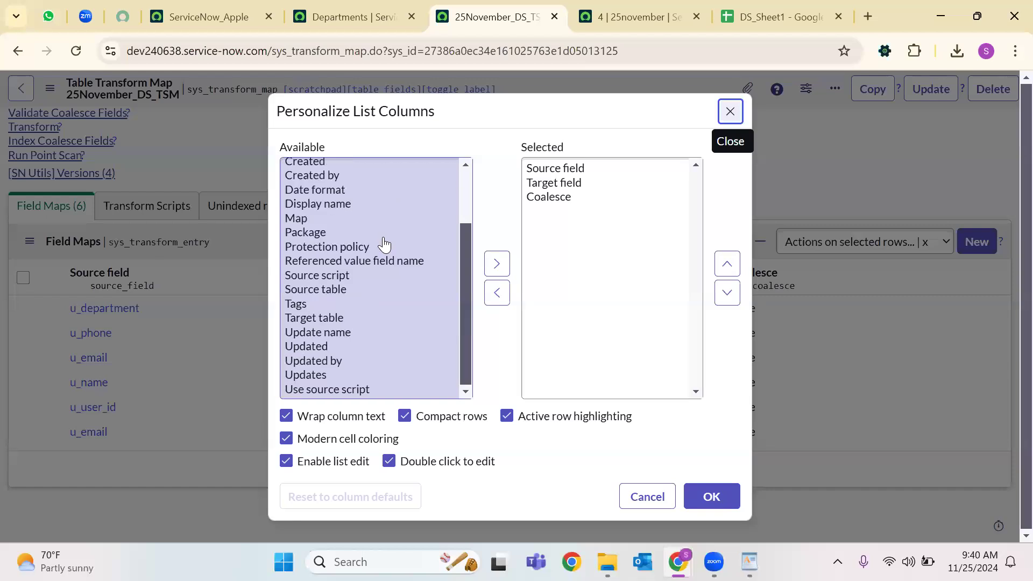
{"action": "left_click", "coordinate": [322, 347]}
{"action": "left_click", "coordinate": [497, 263]}
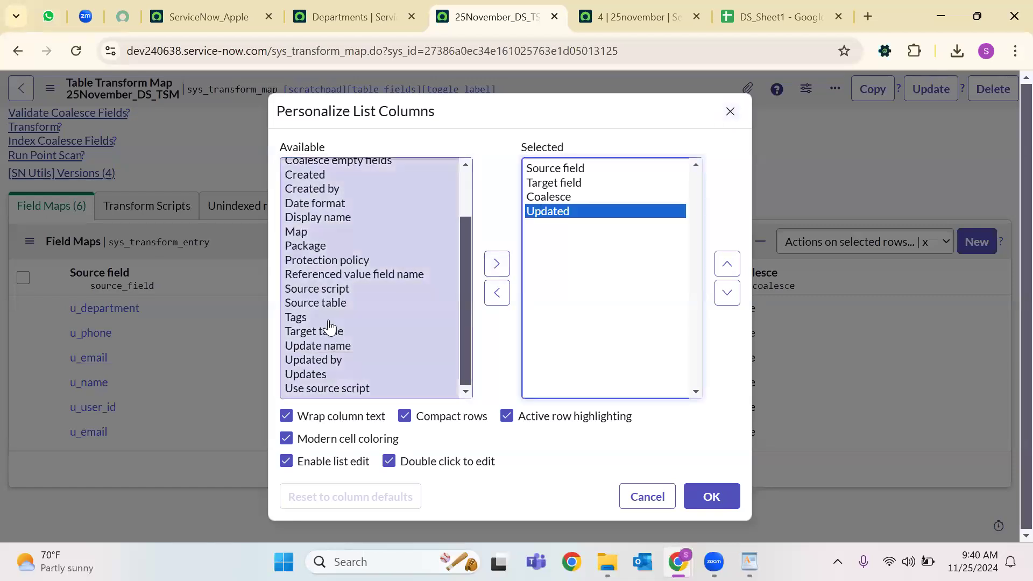
{"action": "scroll", "coordinate": [331, 302], "scroll_direction": "up", "scroll_amount": 3}
{"action": "left_click", "coordinate": [333, 240]}
{"action": "left_click", "coordinate": [497, 264]}
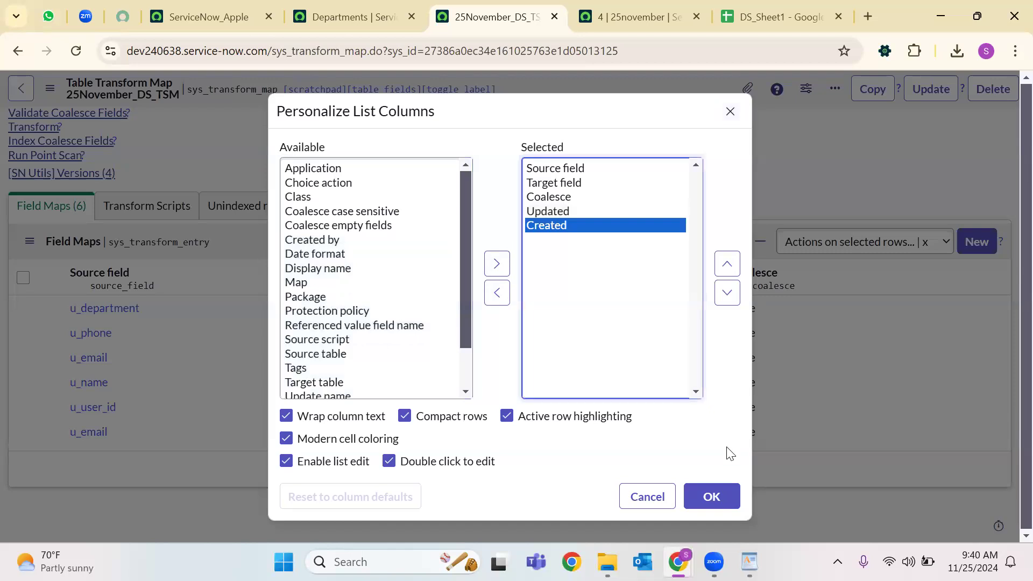
{"action": "left_click", "coordinate": [711, 493]}
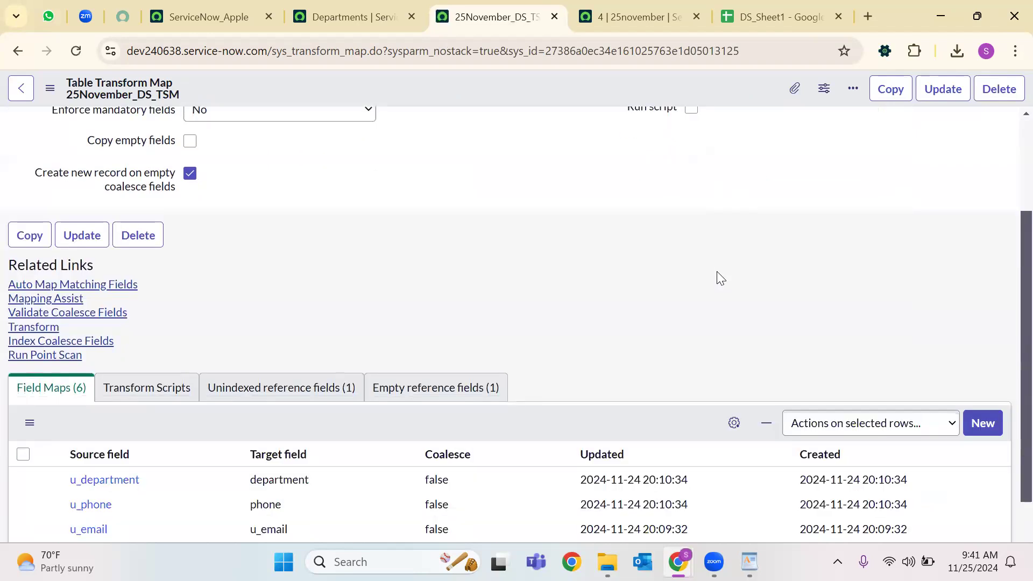
Open both u_email field maps in new tabs to compare their targets.
{"action": "scroll", "coordinate": [888, 413], "scroll_direction": "down", "scroll_amount": 3}
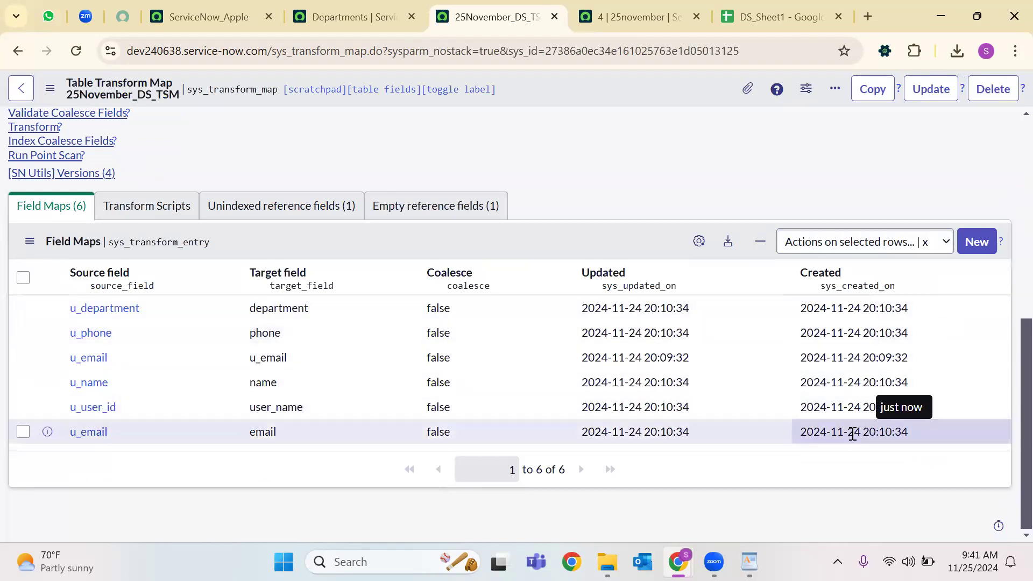
{"action": "right_click", "coordinate": [71, 438]}
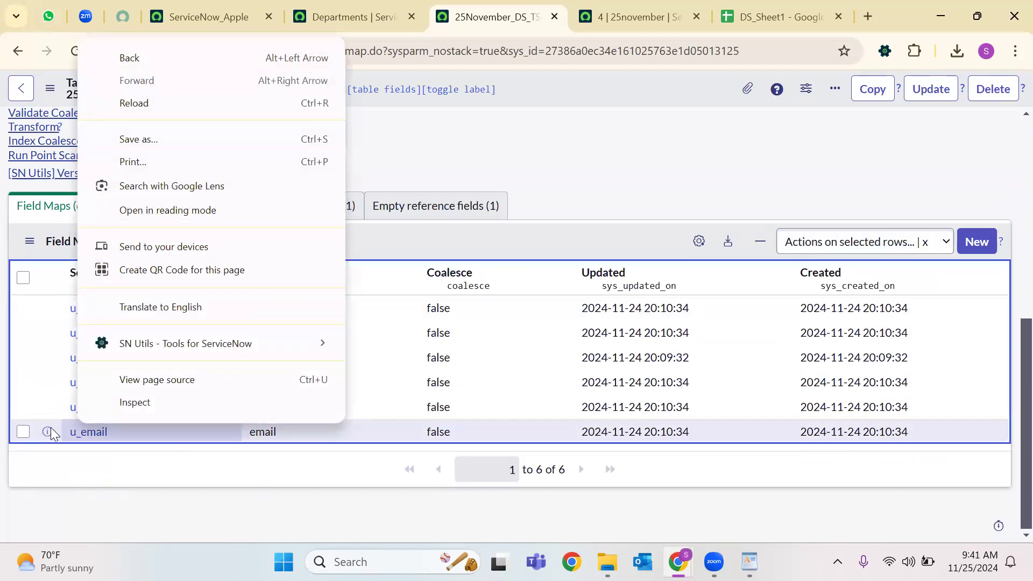
{"action": "right_click", "coordinate": [50, 427]}
{"action": "left_click", "coordinate": [161, 209]}
{"action": "left_click", "coordinate": [537, 8]}
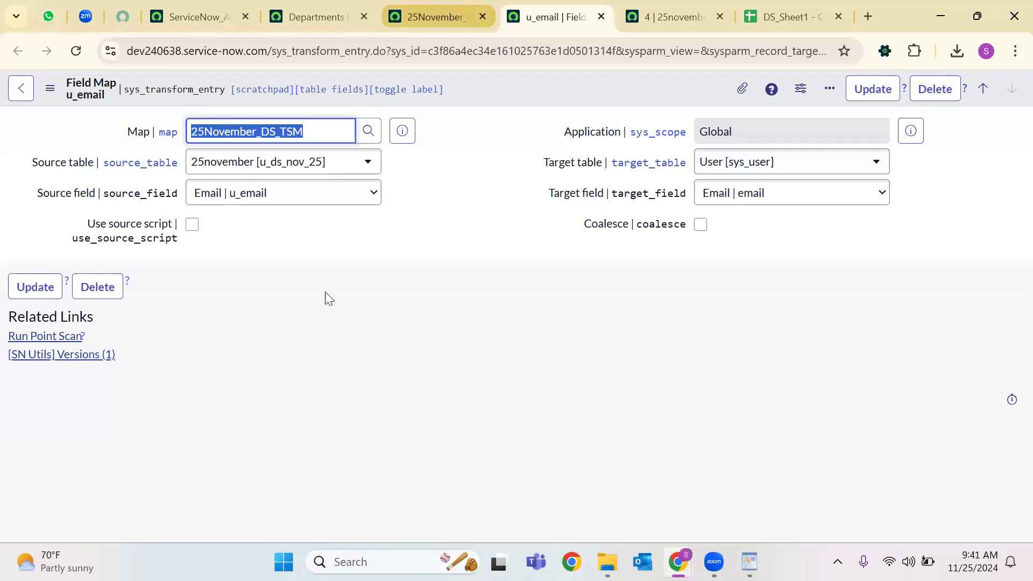
{"action": "left_click", "coordinate": [436, 17]}
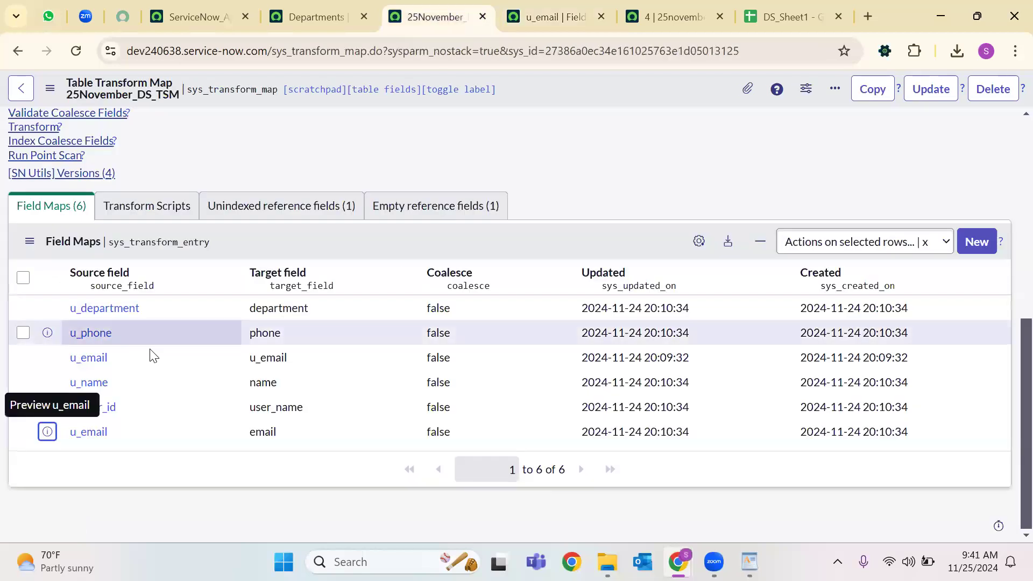
{"action": "right_click", "coordinate": [103, 358]}
{"action": "left_click", "coordinate": [286, 137]}
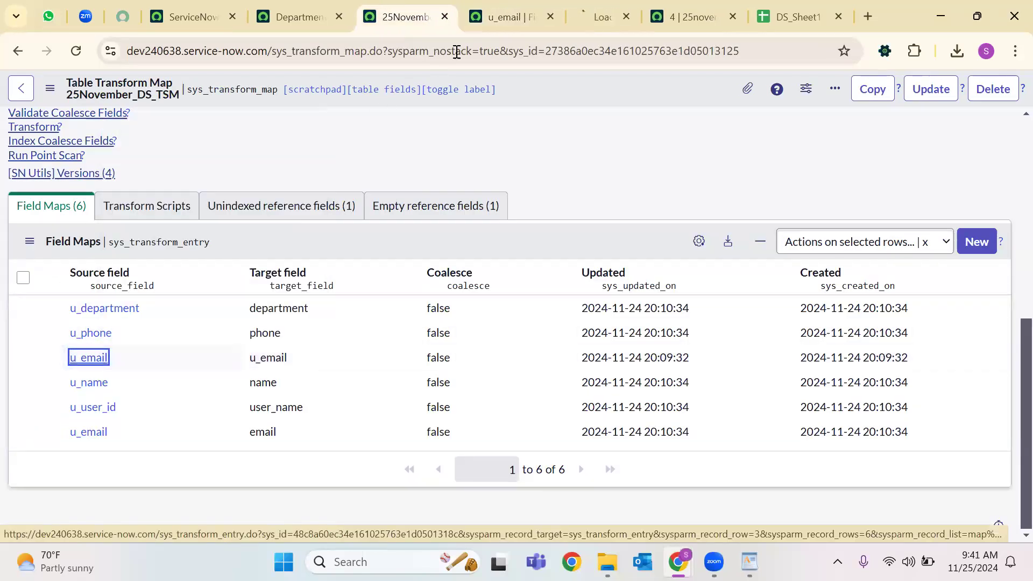
{"action": "left_click", "coordinate": [593, 4]}
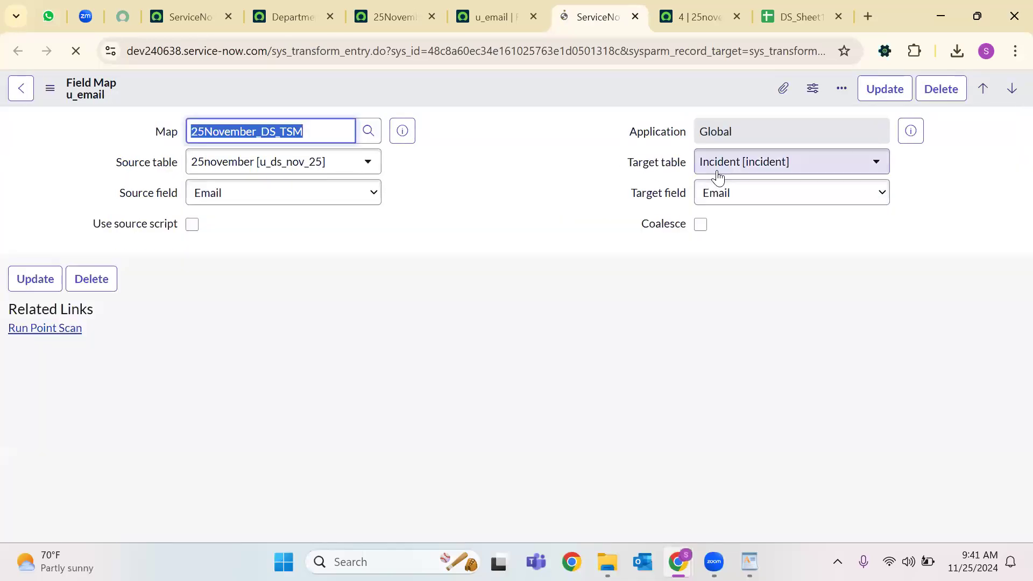
{"action": "left_click", "coordinate": [465, 13]}
{"action": "left_click", "coordinate": [393, 16]}
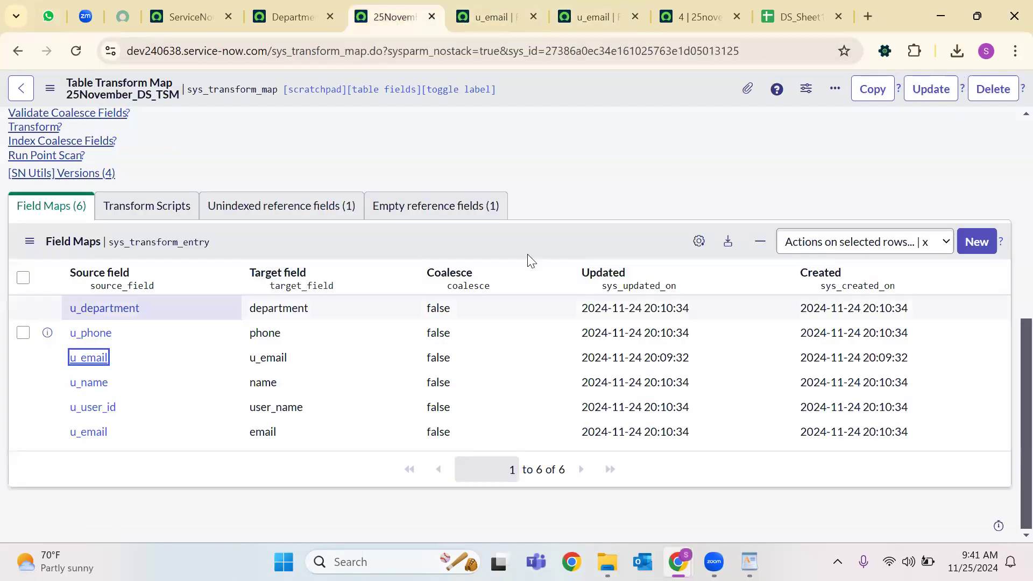
Delete the u_email field map that targets u_email and reload the transform map.
{"action": "left_click", "coordinate": [699, 240]}
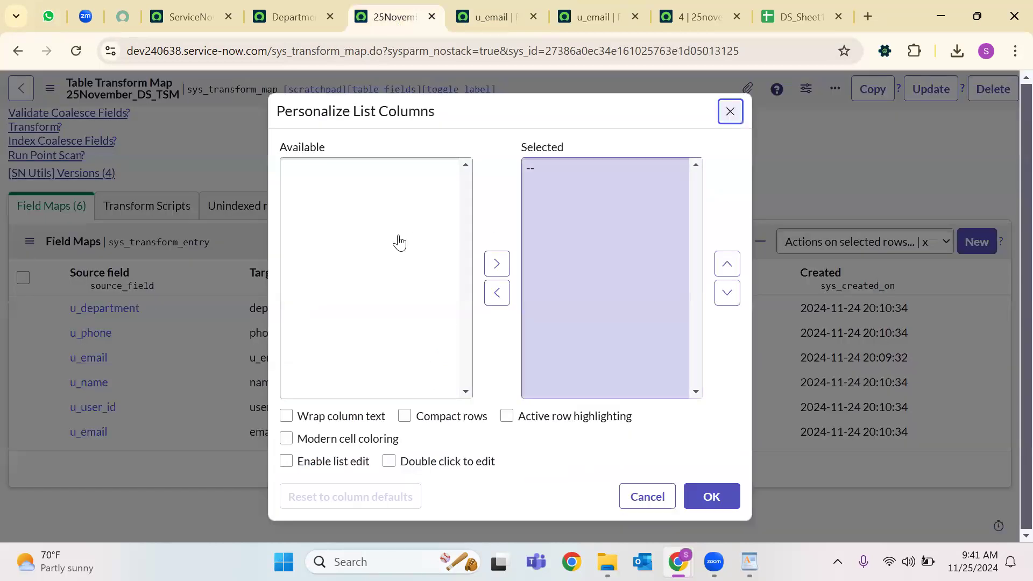
{"action": "scroll", "coordinate": [353, 255], "scroll_direction": "down", "scroll_amount": 2}
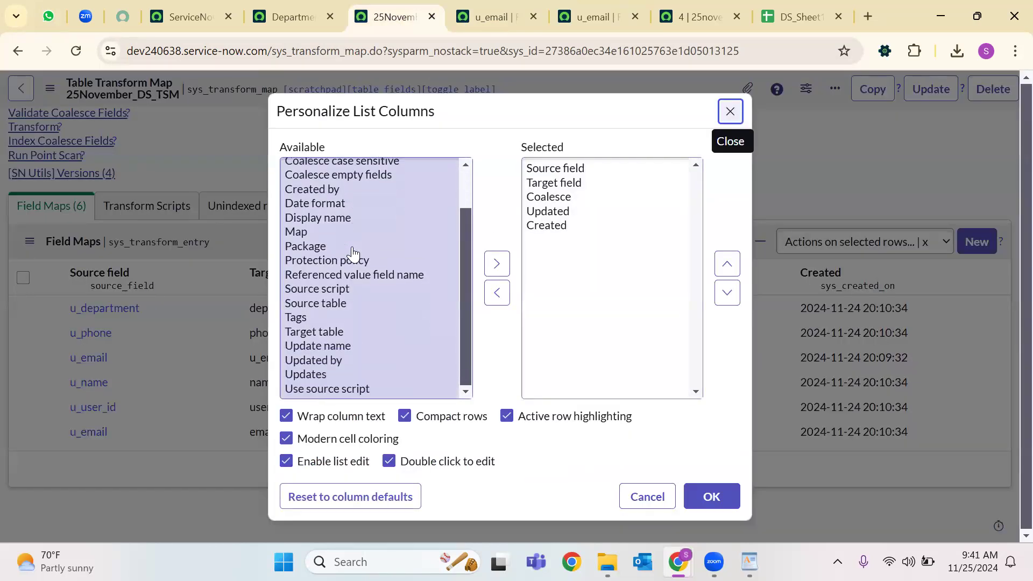
{"action": "scroll", "coordinate": [358, 261], "scroll_direction": "up", "scroll_amount": 2}
{"action": "scroll", "coordinate": [365, 203], "scroll_direction": "down", "scroll_amount": 2}
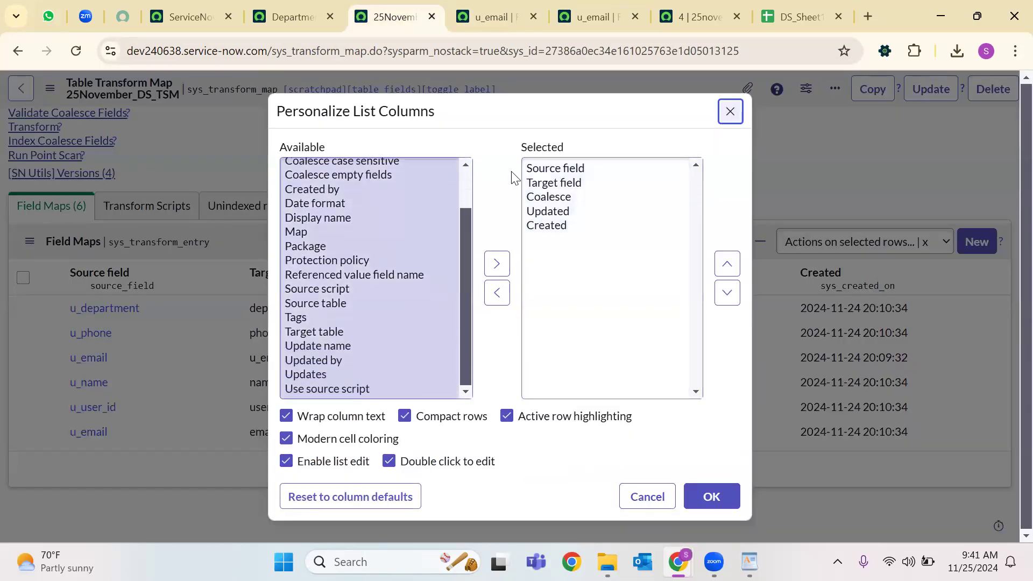
{"action": "left_click", "coordinate": [732, 113]}
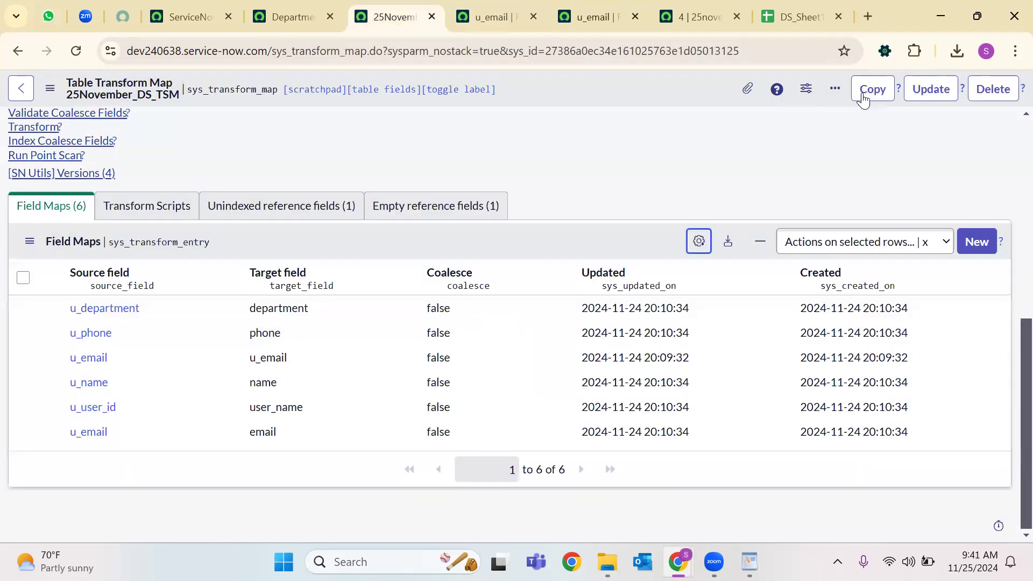
{"action": "key", "text": "ctrl+Tab"}
{"action": "key", "text": "ctrl+Tab"}
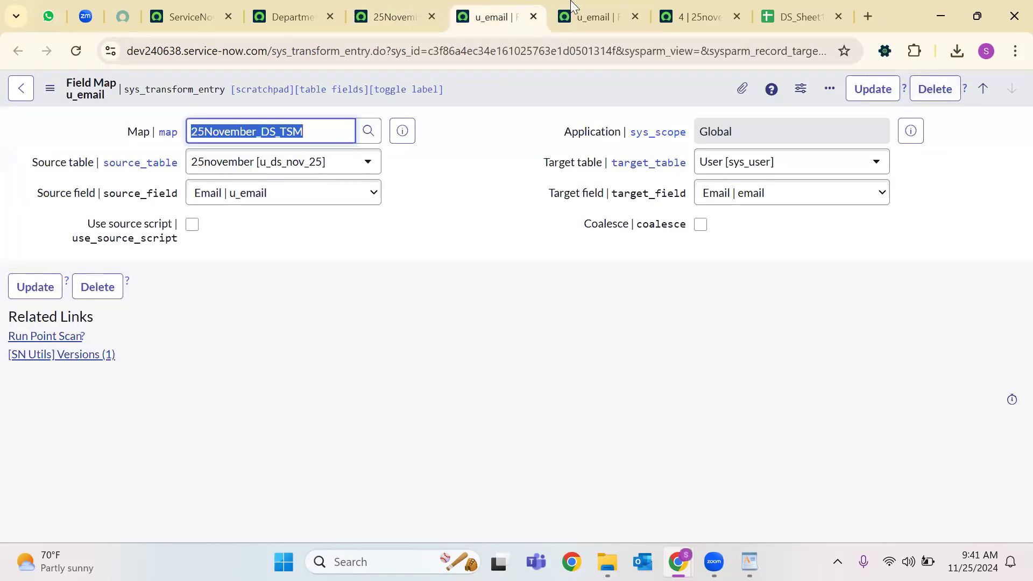
{"action": "left_click", "coordinate": [935, 90]}
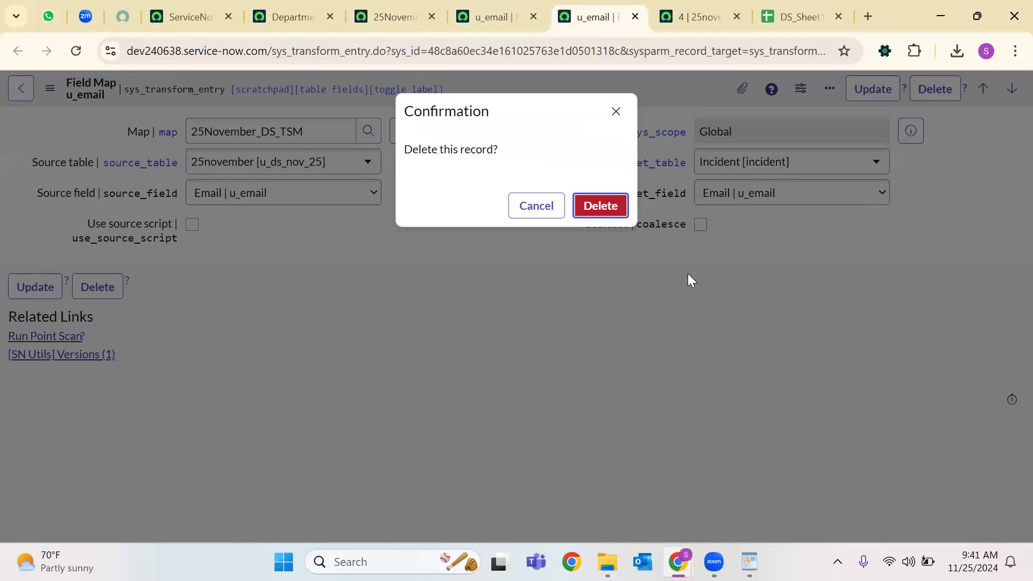
{"action": "key", "text": "Return"}
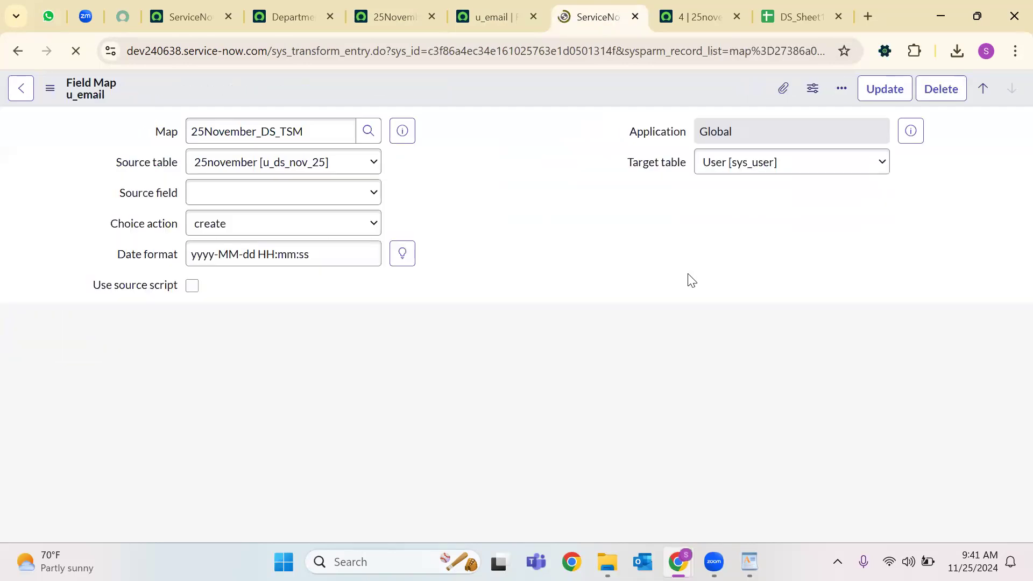
{"action": "left_click", "coordinate": [380, 16]}
{"action": "left_click", "coordinate": [78, 51]}
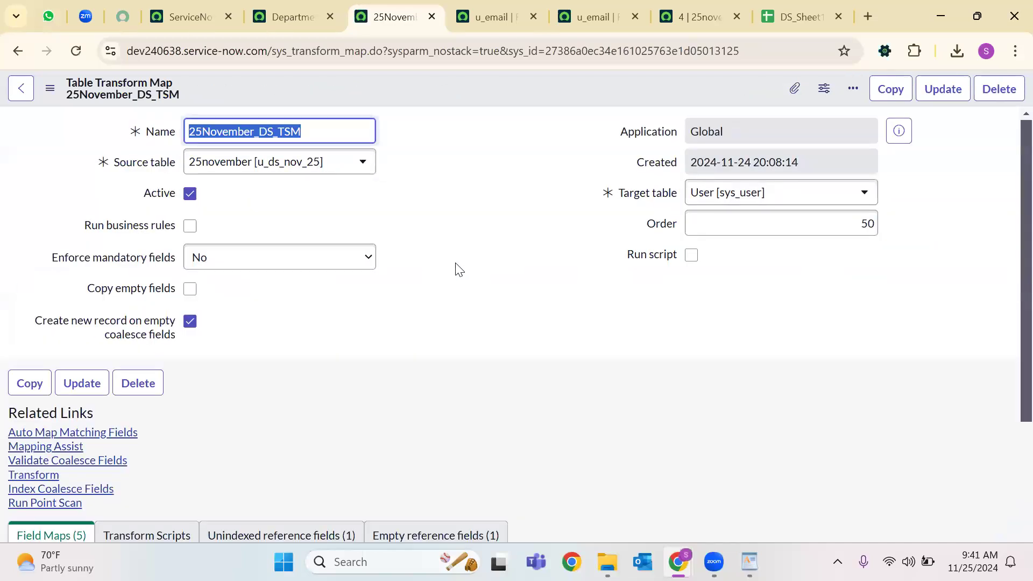
Save the transform map and set the u_user_id → user_name field map's Coalesce to true.
{"action": "scroll", "coordinate": [456, 270], "scroll_direction": "down", "scroll_amount": 5}
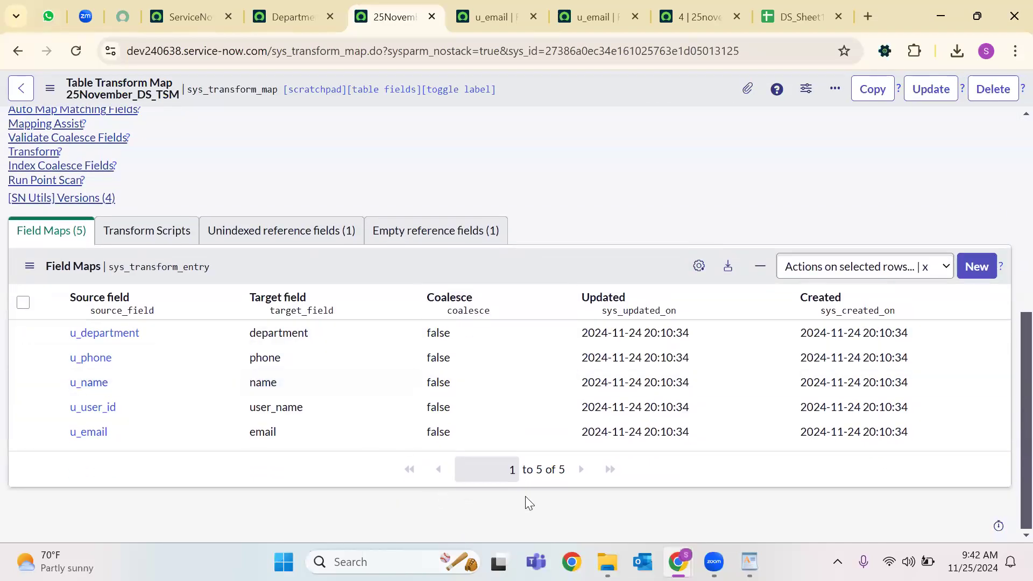
{"action": "right_click", "coordinate": [554, 90]}
{"action": "left_click", "coordinate": [609, 143]}
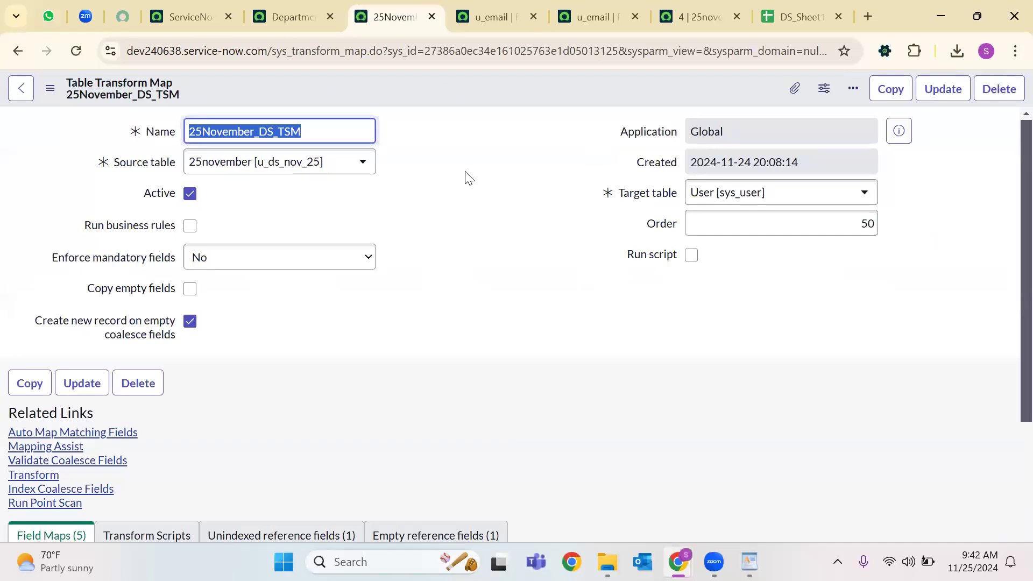
{"action": "scroll", "coordinate": [440, 206], "scroll_direction": "down", "scroll_amount": 3}
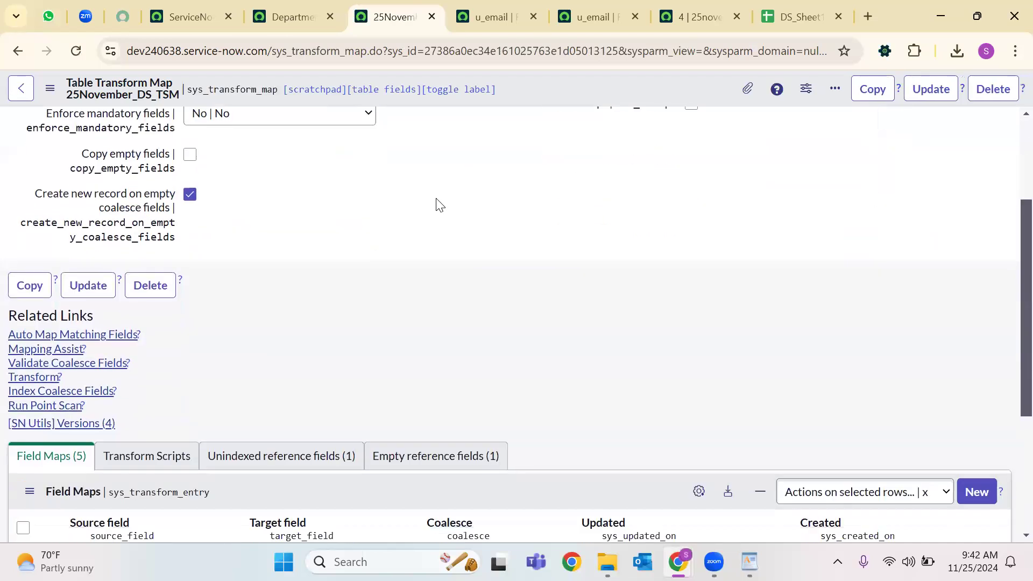
{"action": "scroll", "coordinate": [440, 205], "scroll_direction": "down", "scroll_amount": 4}
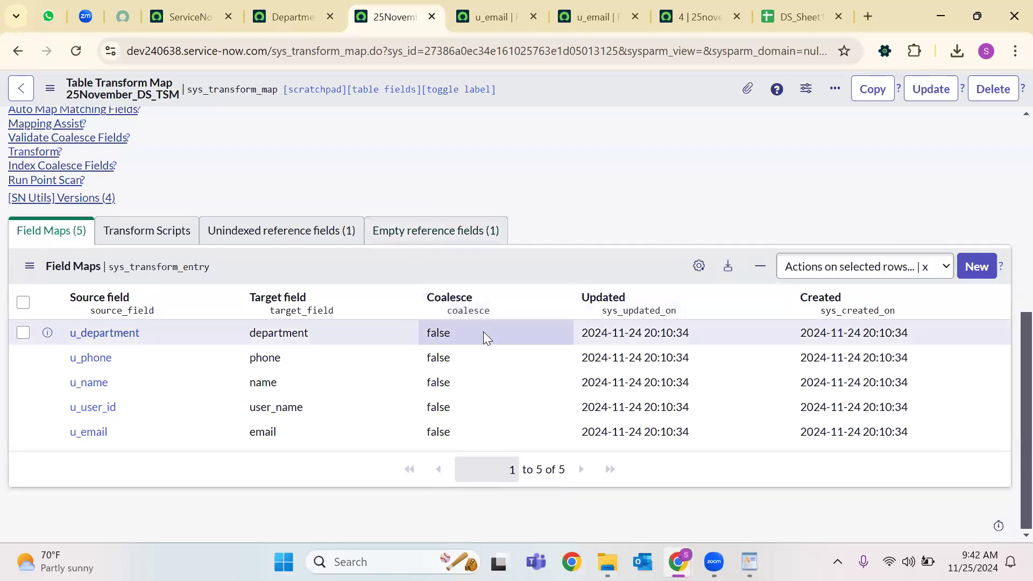
{"action": "left_click", "coordinate": [461, 409]}
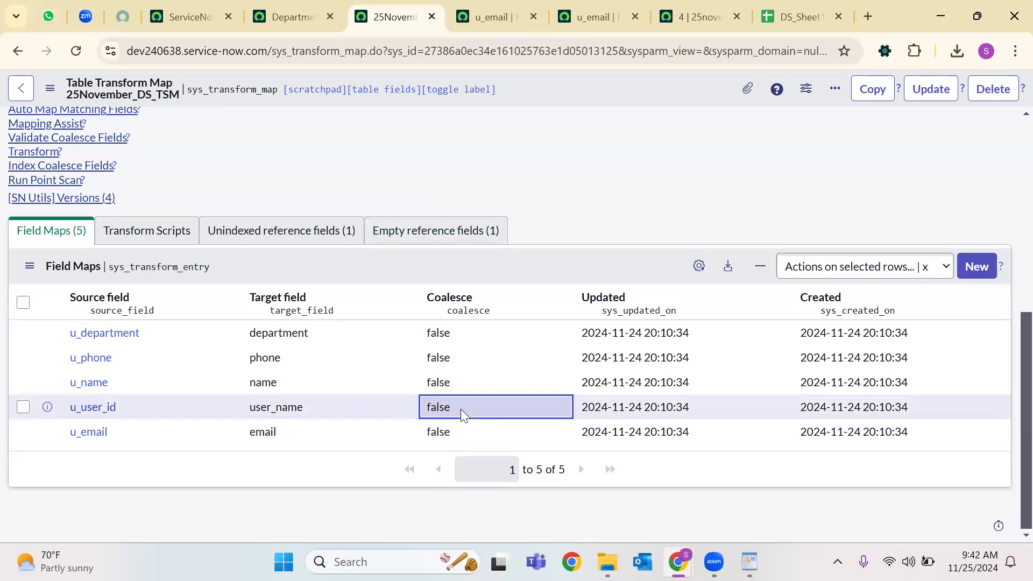
{"action": "double_click", "coordinate": [475, 409]}
{"action": "left_click", "coordinate": [464, 414]}
{"action": "left_click", "coordinate": [449, 437]}
{"action": "left_click", "coordinate": [496, 414]}
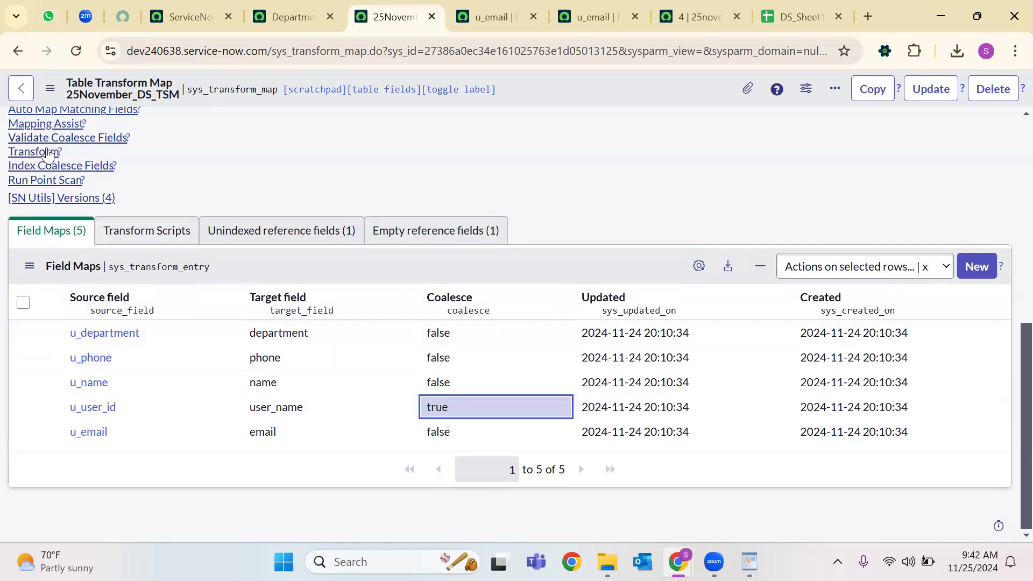
{"action": "right_click", "coordinate": [627, 94]}
Transform import set ISET0010017 with 25November_DS_TSM and confirm history shows Complete, Success.
{"action": "left_click", "coordinate": [621, 196]}
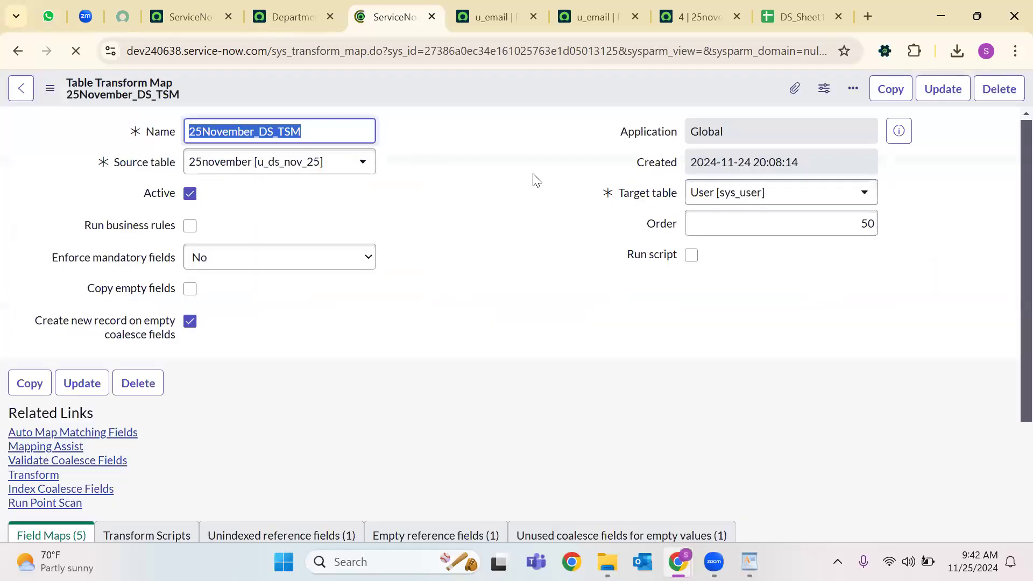
{"action": "scroll", "coordinate": [453, 180], "scroll_direction": "down", "scroll_amount": 6}
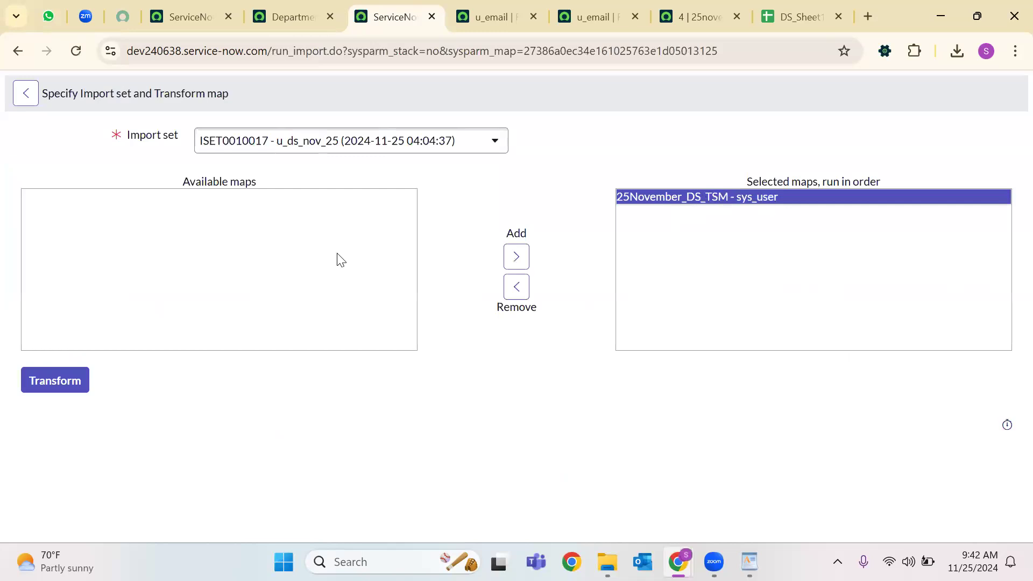
{"action": "left_click", "coordinate": [70, 386]}
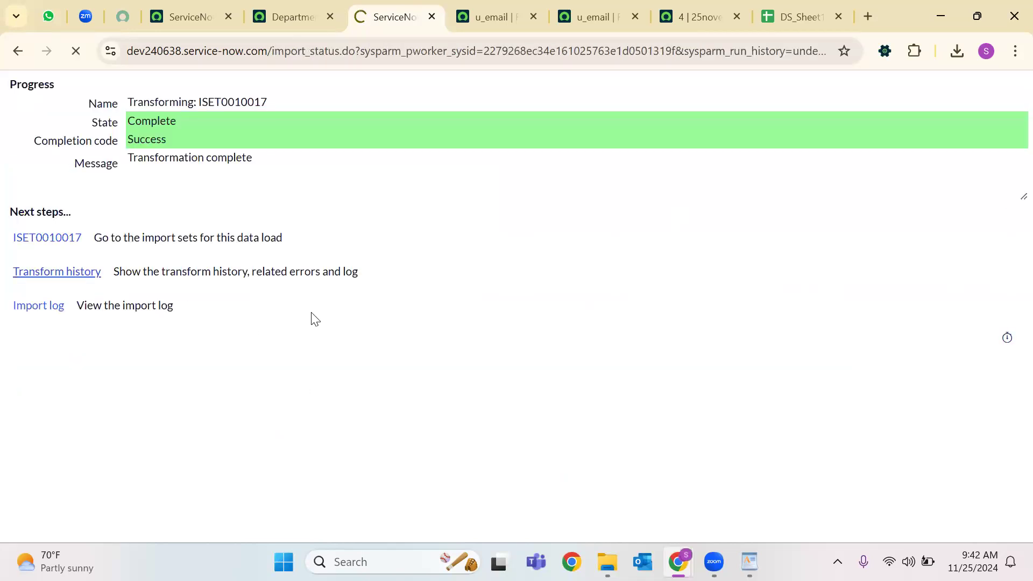
{"action": "left_click_drag", "start_coordinate": [364, 501], "coordinate": [654, 501]}
{"action": "left_click", "coordinate": [156, 503]}
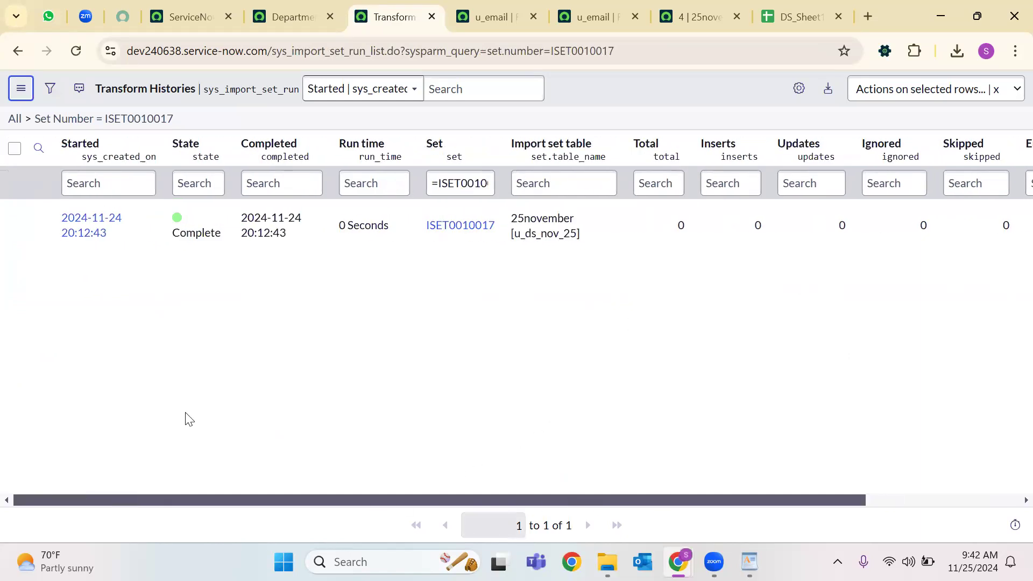
{"action": "key", "text": "alt+Left"}
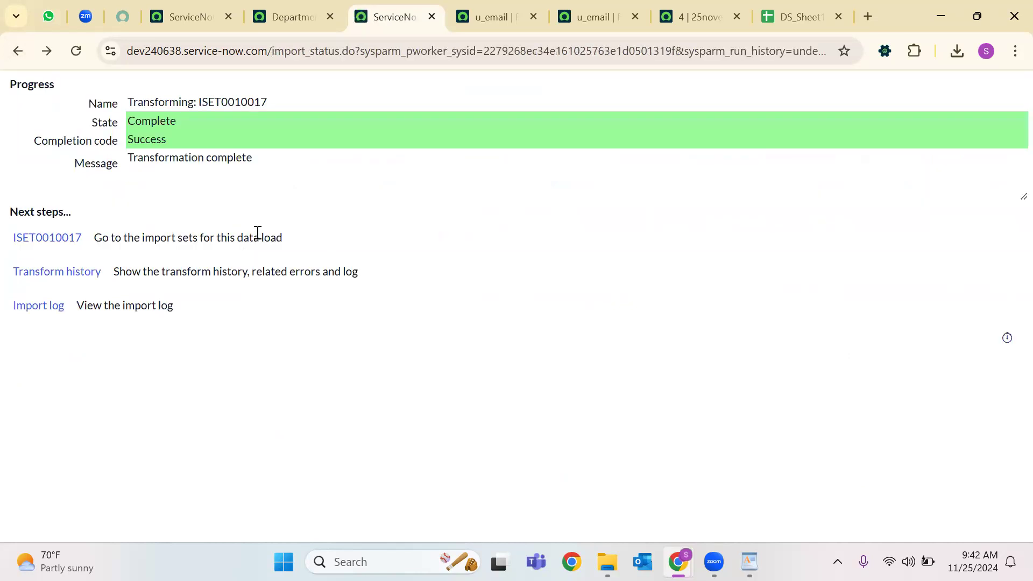
Close the leftover u_email field map tabs and return to the ServiceNow_Apple tab.
{"action": "left_click", "coordinate": [533, 17]}
{"action": "left_click", "coordinate": [533, 18]}
{"action": "left_click", "coordinate": [533, 17]}
{"action": "left_click", "coordinate": [293, 15]}
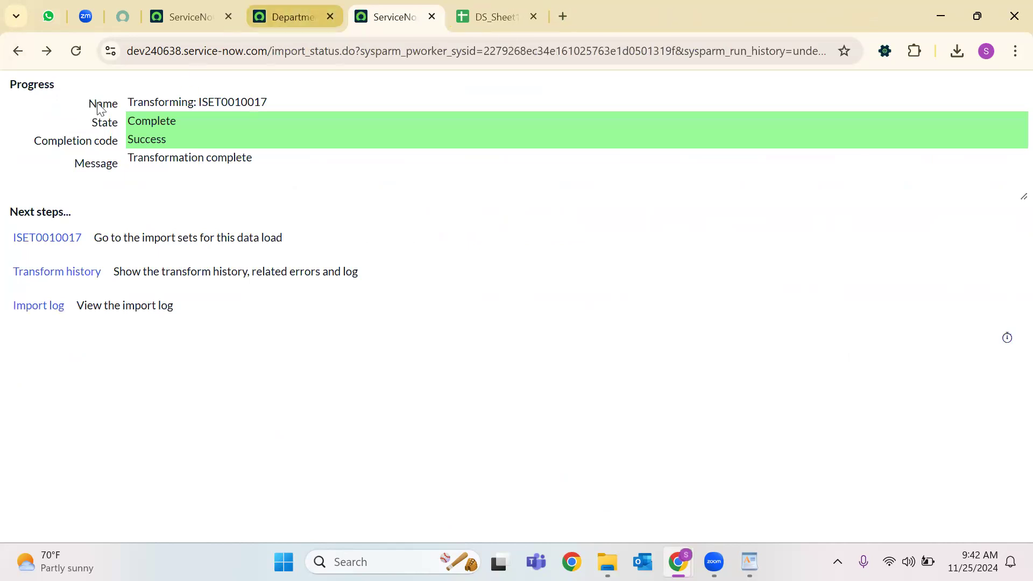
{"action": "left_click", "coordinate": [245, 20]}
Filter the navigator for 'Data Source' and open Data Sources in a new tab, marking it favorite.
{"action": "left_click", "coordinate": [85, 95]}
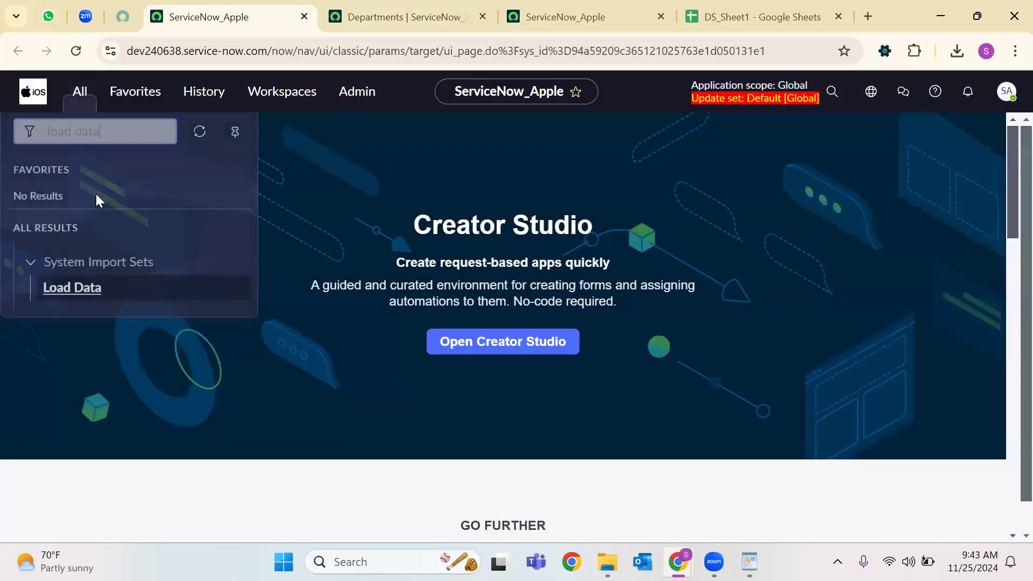
{"action": "key", "text": "BackSpace"}
{"action": "type", "text": "Data"}
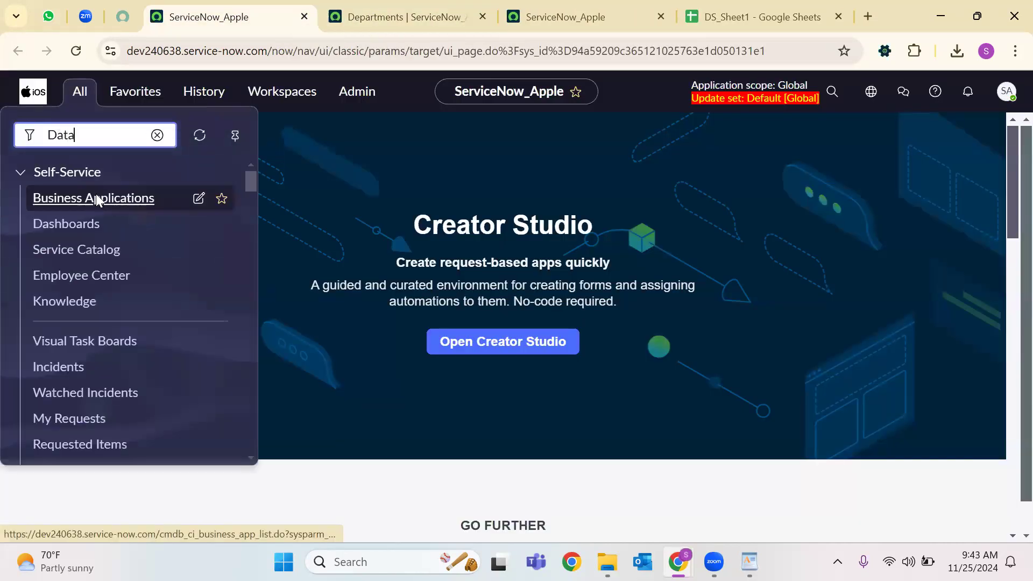
{"action": "type", "text": " Source"}
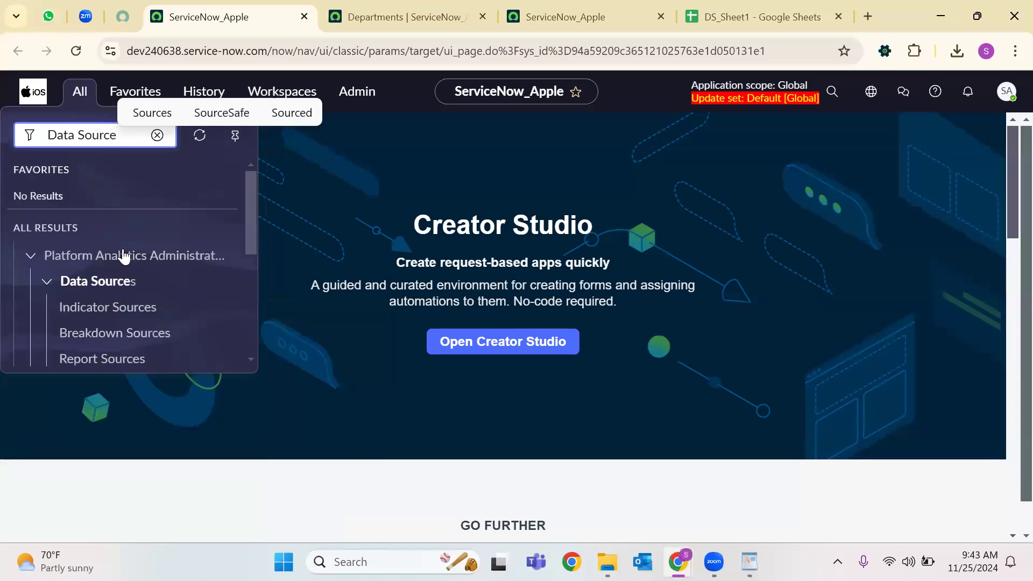
{"action": "scroll", "coordinate": [113, 266], "scroll_direction": "down", "scroll_amount": 3}
{"action": "scroll", "coordinate": [114, 267], "scroll_direction": "down", "scroll_amount": 2}
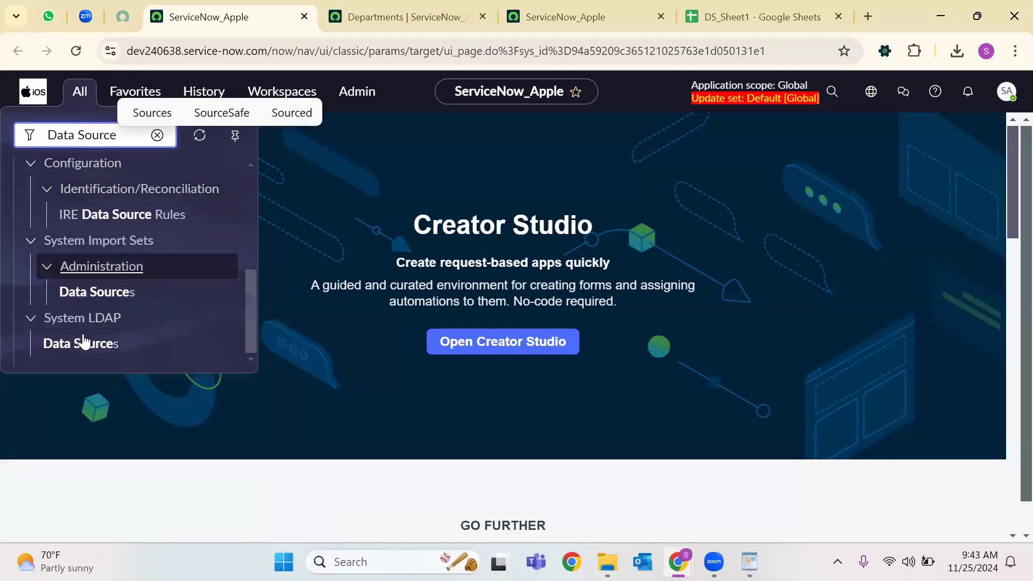
{"action": "right_click", "coordinate": [105, 291]}
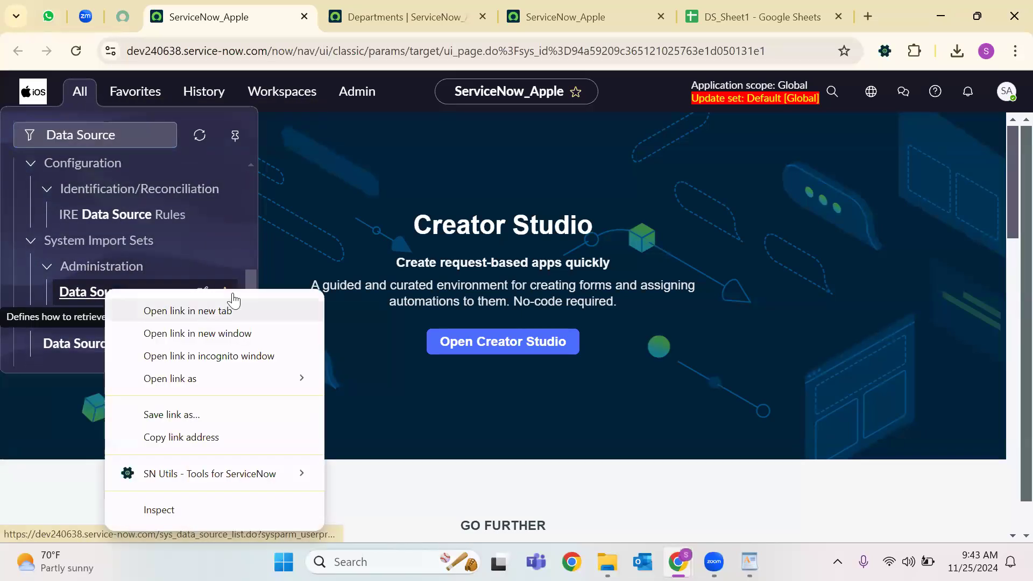
{"action": "left_click", "coordinate": [233, 305]}
{"action": "left_click", "coordinate": [226, 291]}
{"action": "key", "text": "ctrl+Tab"}
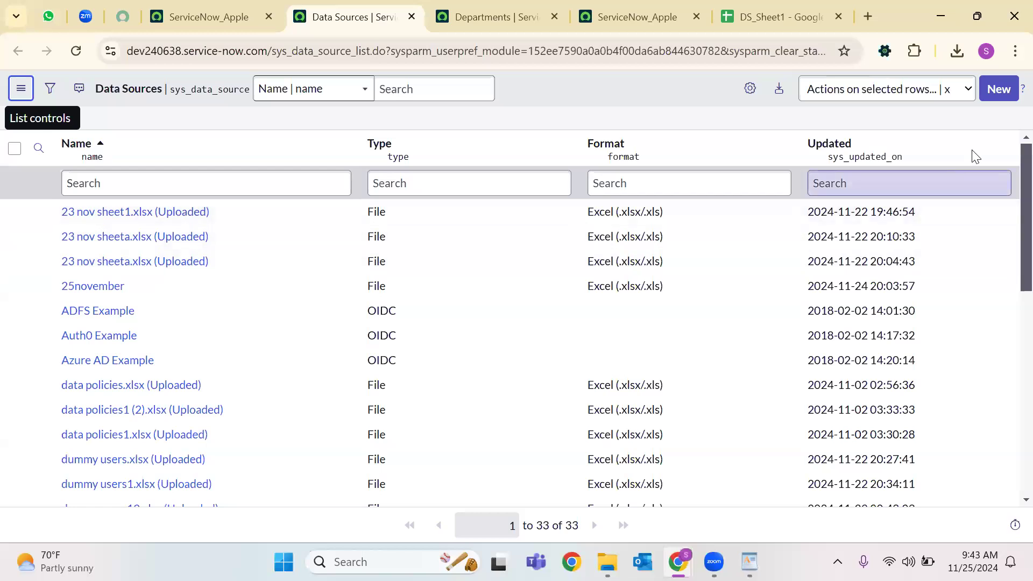
Open the 25november data source record from the Data Sources list.
{"action": "left_click", "coordinate": [1002, 144]}
{"action": "key", "text": "Escape"}
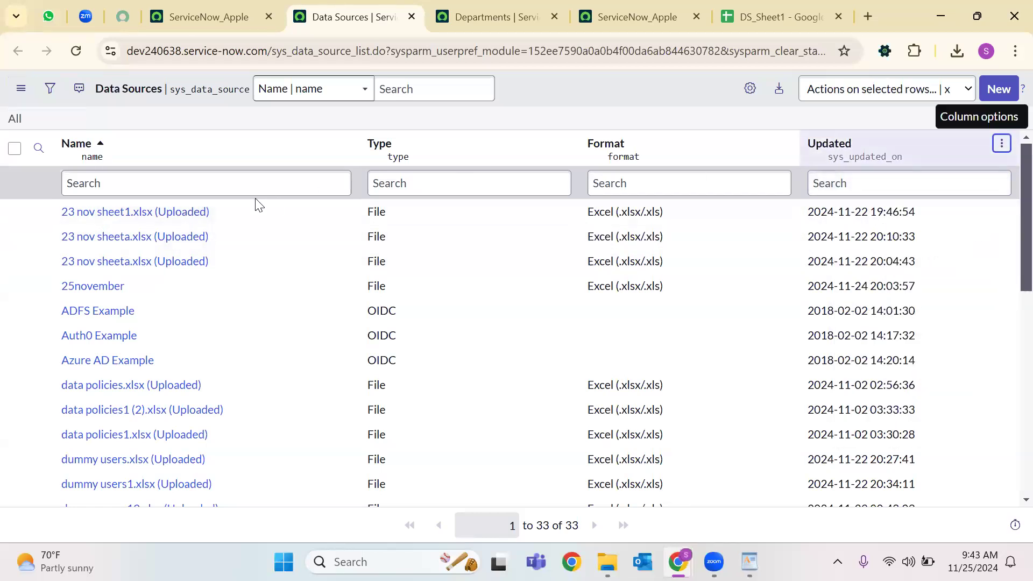
{"action": "left_click", "coordinate": [115, 211]}
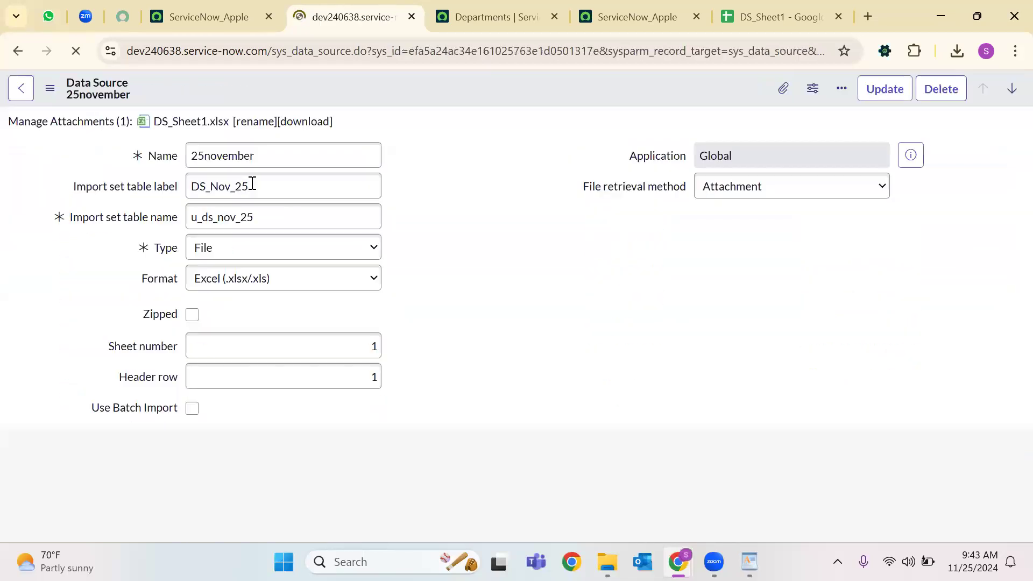
Remove the old DS_Sheet1.xlsx attachment from the 25november data source.
{"action": "right_click", "coordinate": [460, 99]}
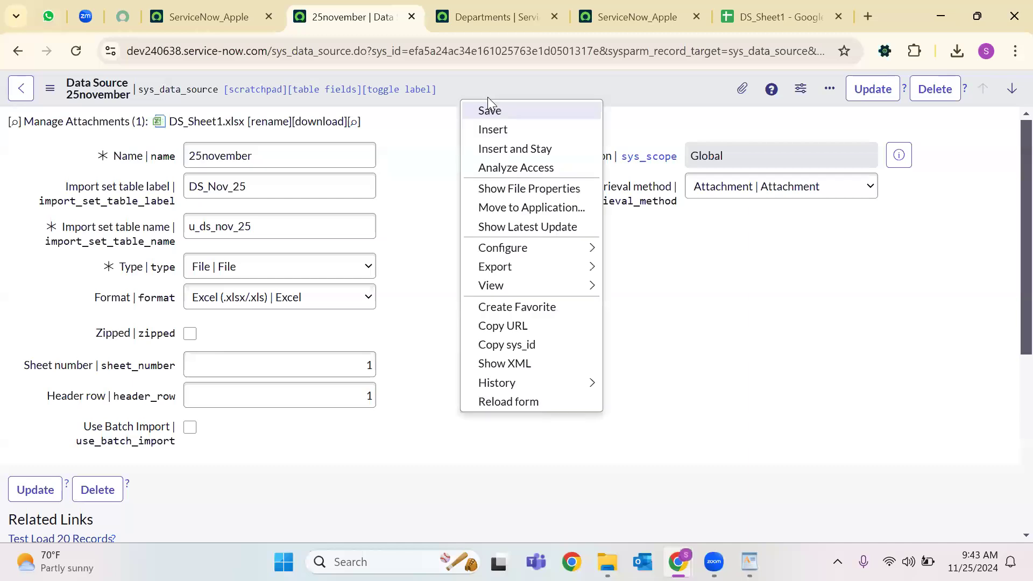
{"action": "left_click", "coordinate": [741, 90]}
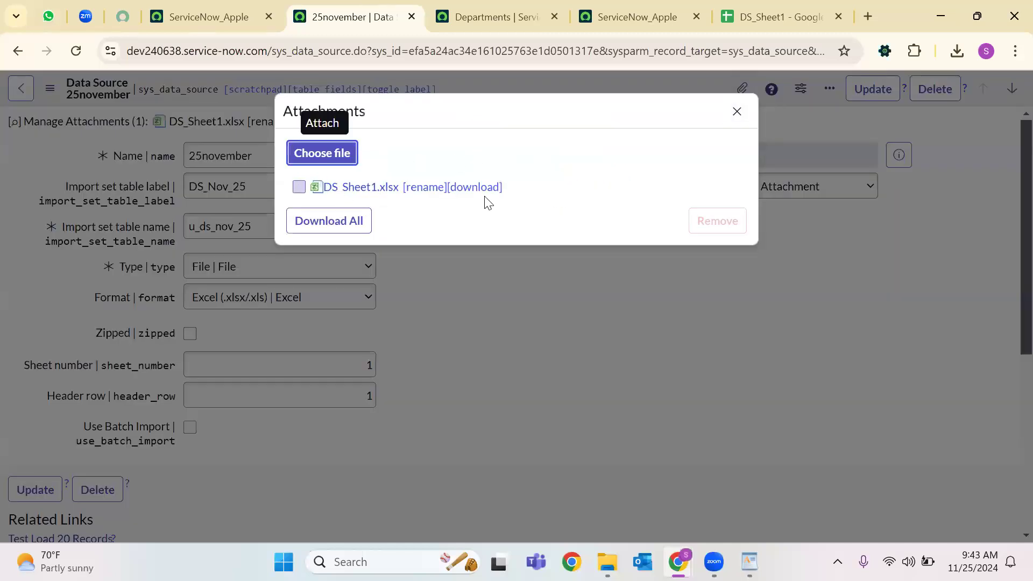
{"action": "left_click", "coordinate": [298, 186]}
{"action": "left_click", "coordinate": [717, 220]}
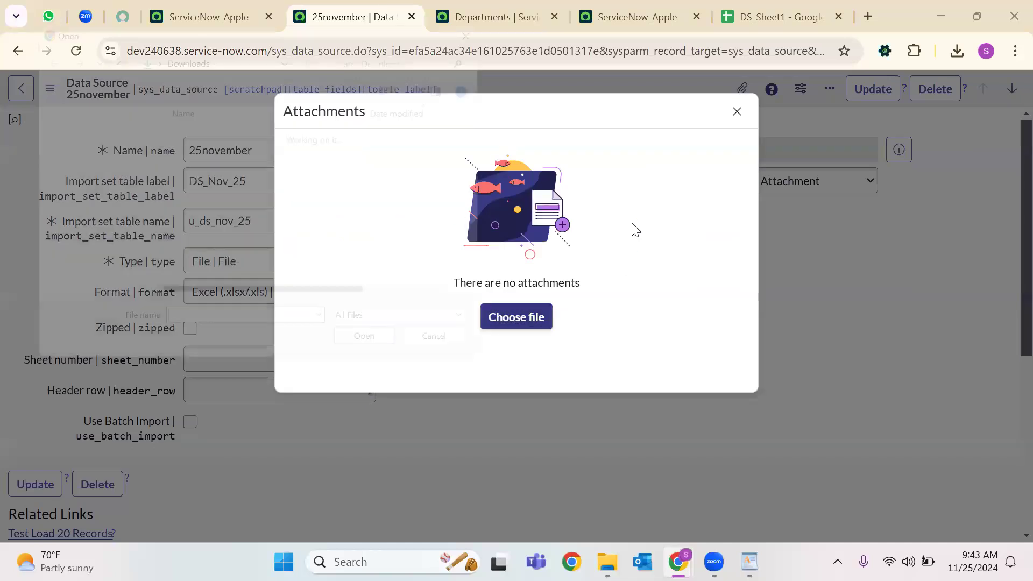
Upload the edited DS_Sheet1.xlsx as the data source's new attachment.
{"action": "left_click", "coordinate": [188, 148]}
{"action": "left_click", "coordinate": [381, 357]}
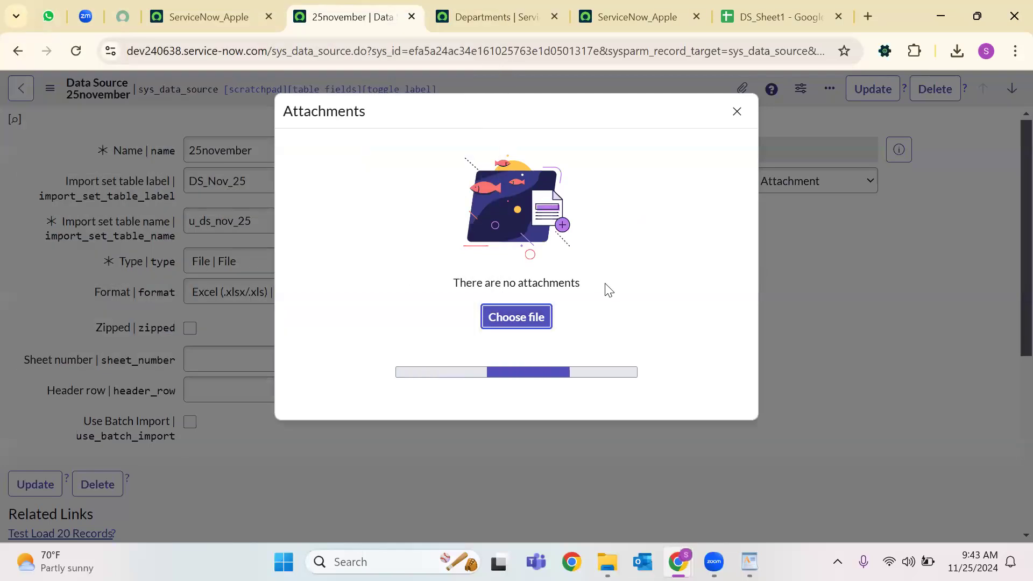
{"action": "left_click", "coordinate": [738, 113]}
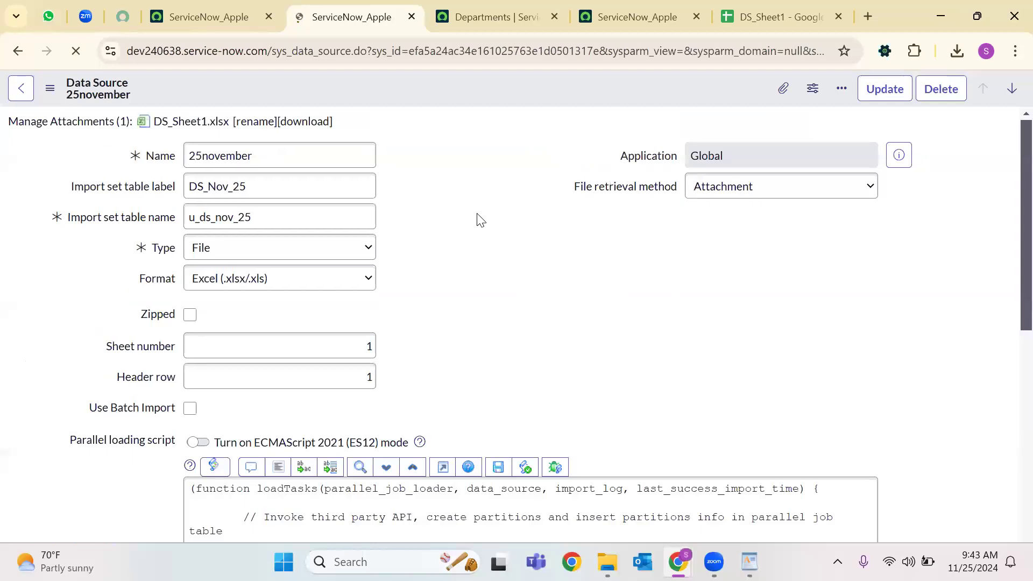
{"action": "scroll", "coordinate": [102, 339], "scroll_direction": "down", "scroll_amount": 5}
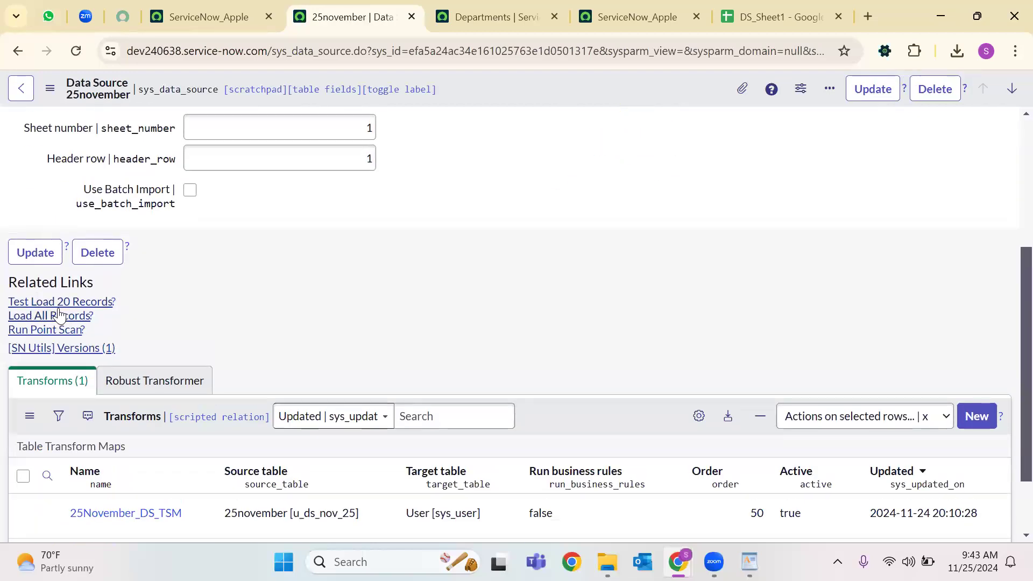
Load all records from the new file and transform import set ISET0010018 with 25November_DS_TSM.
{"action": "left_click", "coordinate": [80, 316]}
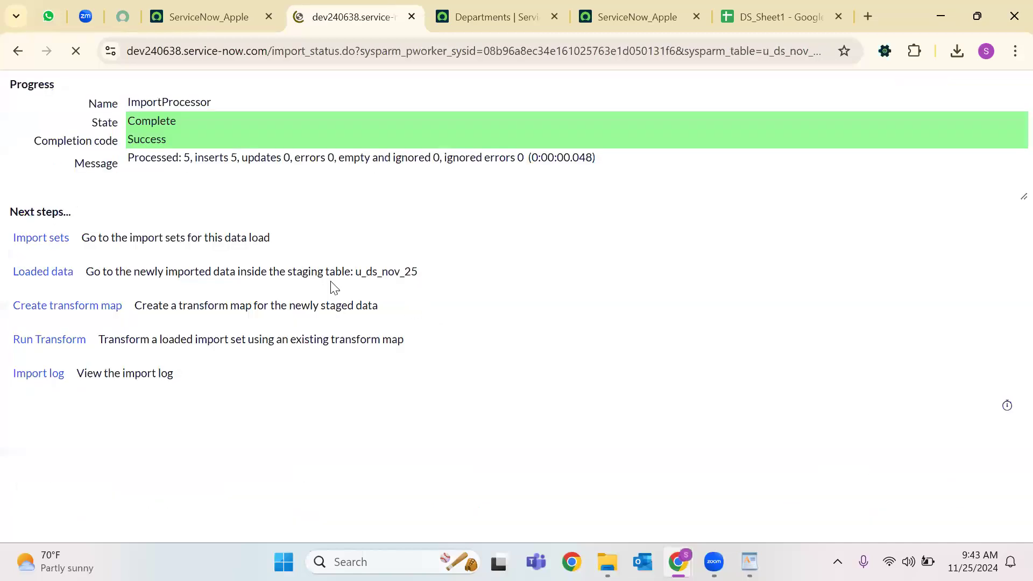
{"action": "left_click", "coordinate": [82, 338]}
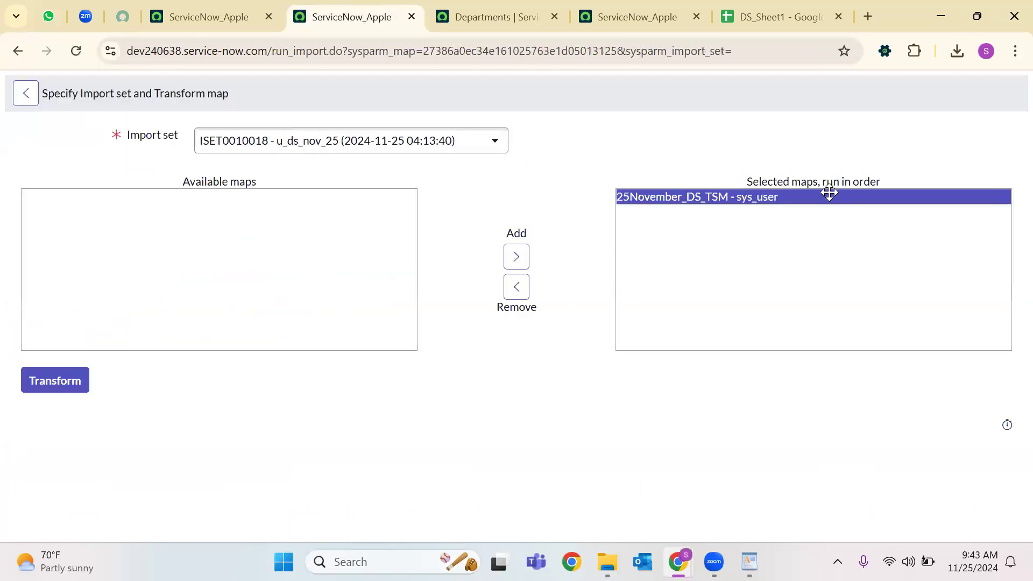
{"action": "left_click", "coordinate": [58, 382]}
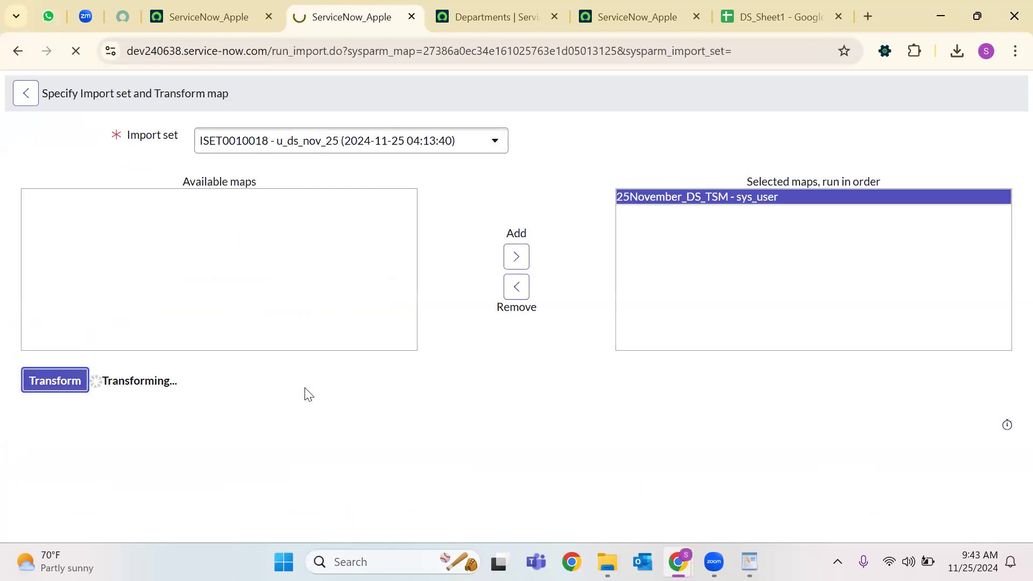
Check the transform history's Total and Inserts counts, then view ISET0010018's import set rows.
{"action": "left_click", "coordinate": [41, 273]}
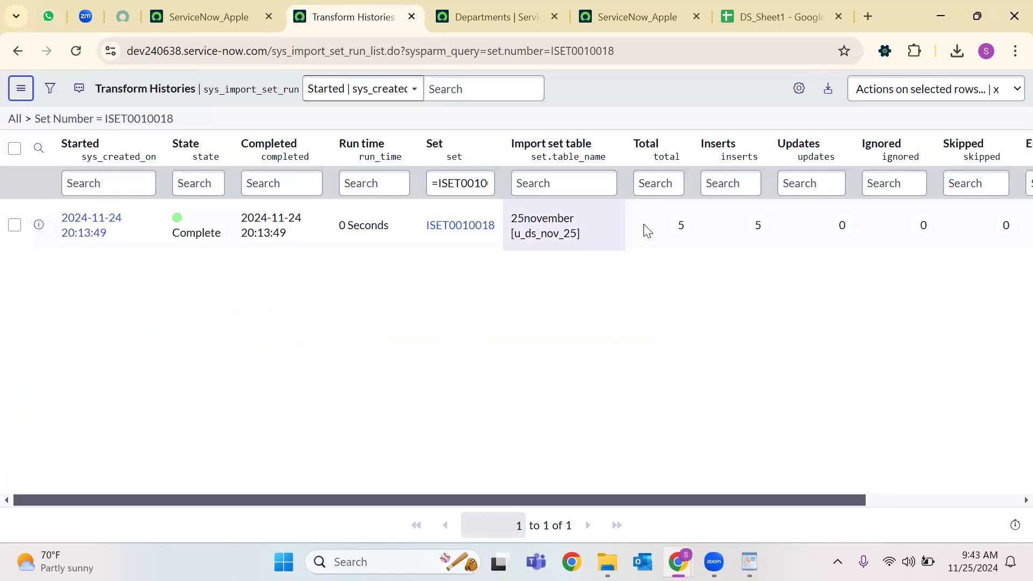
{"action": "left_click_drag", "start_coordinate": [643, 228], "coordinate": [745, 227]}
{"action": "left_click", "coordinate": [731, 297]}
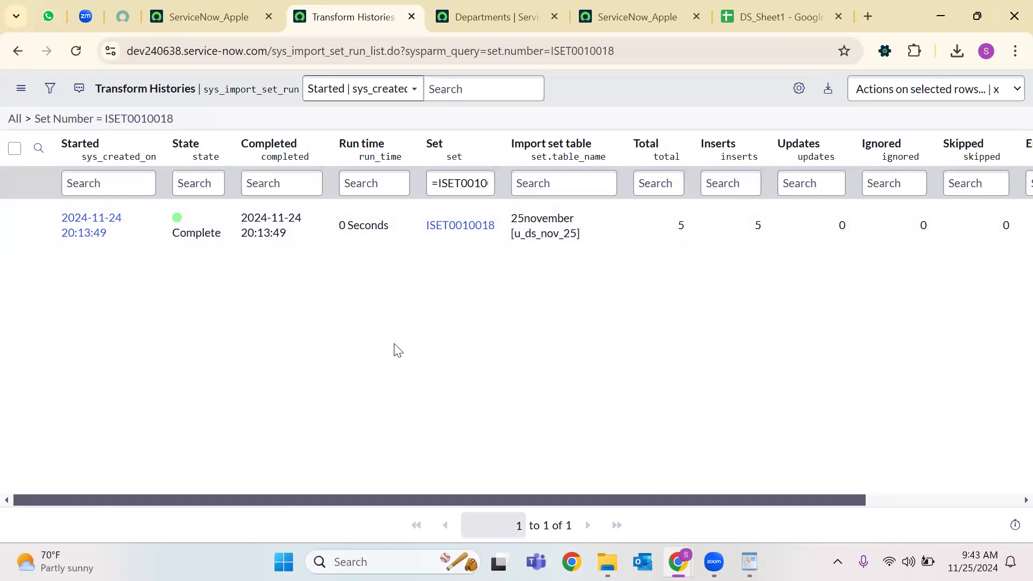
{"action": "left_click", "coordinate": [468, 229]}
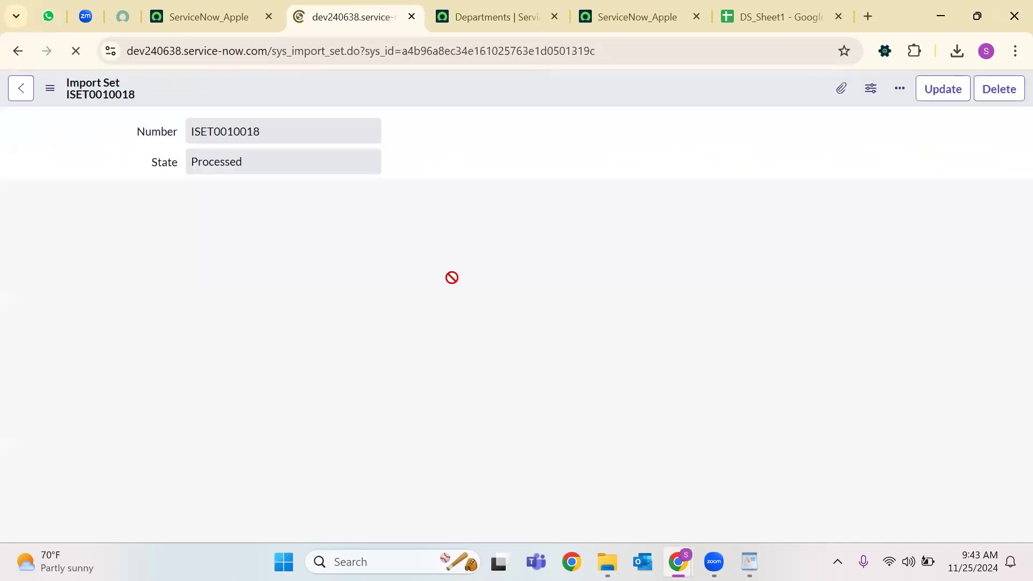
{"action": "scroll", "coordinate": [404, 265], "scroll_direction": "down", "scroll_amount": 5}
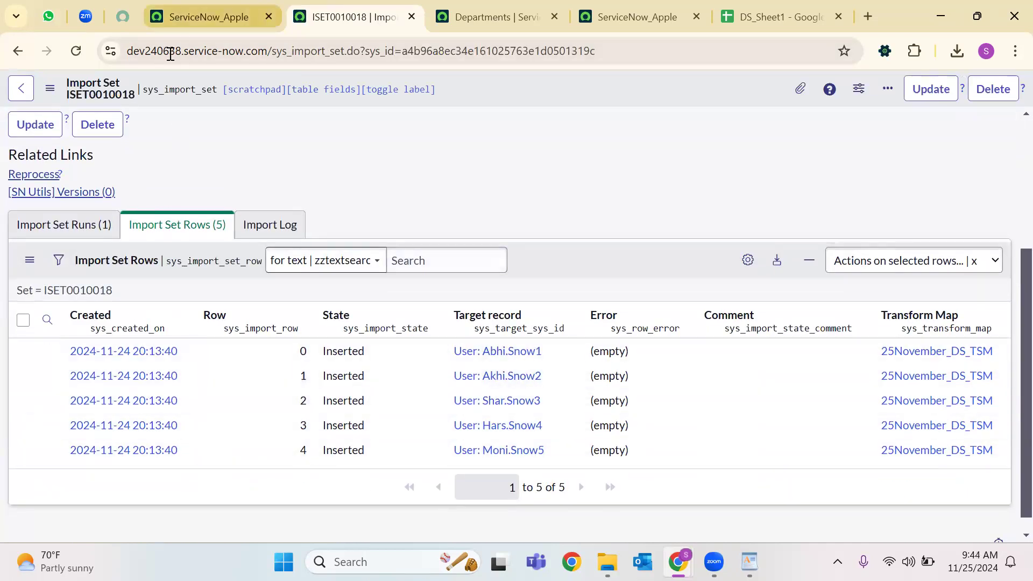
Open the full users list by entering sys_user.list in the navigator.
{"action": "left_click", "coordinate": [208, 17]}
{"action": "left_click", "coordinate": [80, 91]}
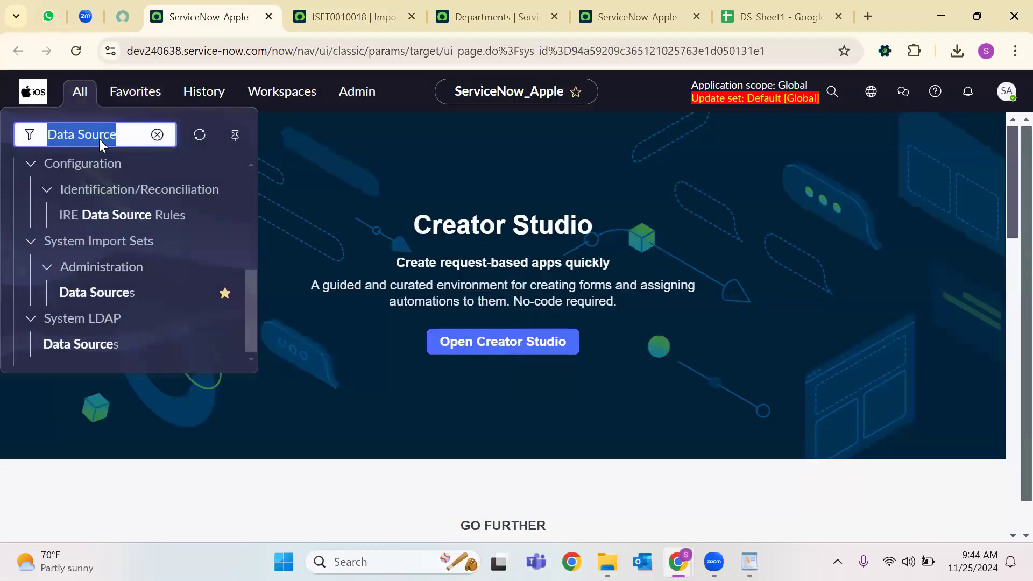
{"action": "type", "text": "st"}
{"action": "key", "text": "BackSpace"}
{"action": "type", "text": "ys"}
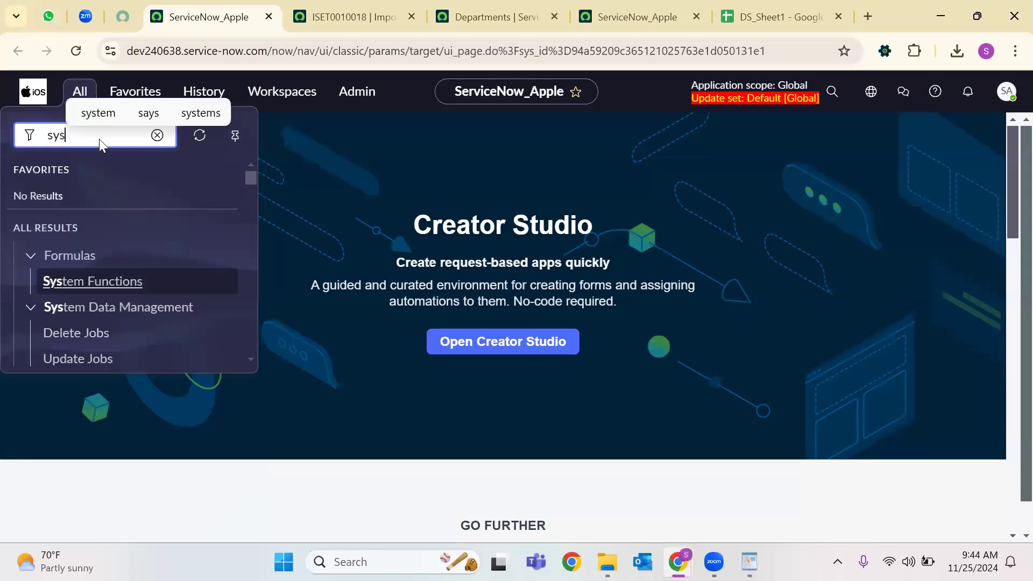
{"action": "type", "text": "_user.list"}
{"action": "key", "text": "Return"}
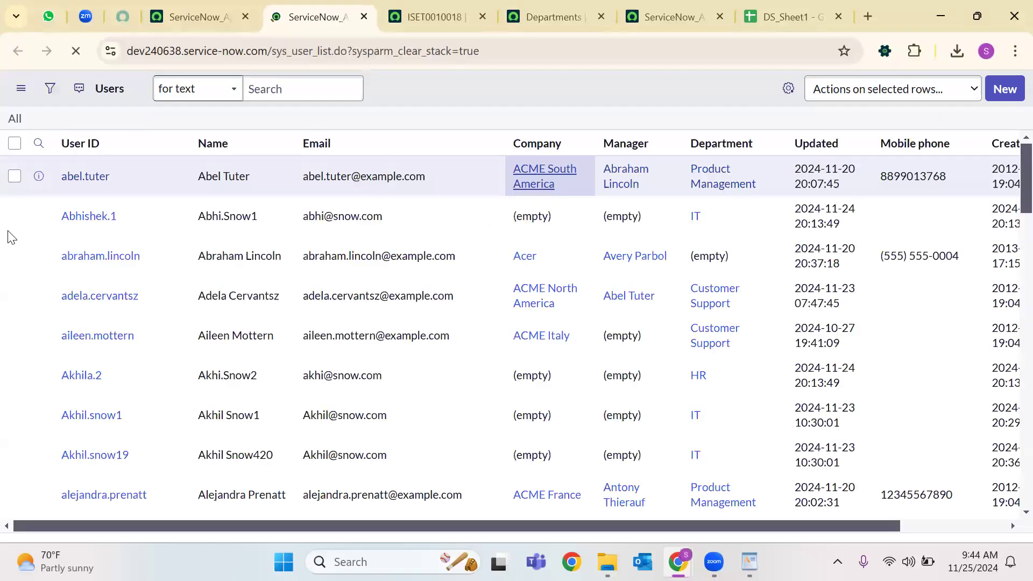
Filter users to Created on Today and open the Sales department user's record.
{"action": "left_click", "coordinate": [50, 88]}
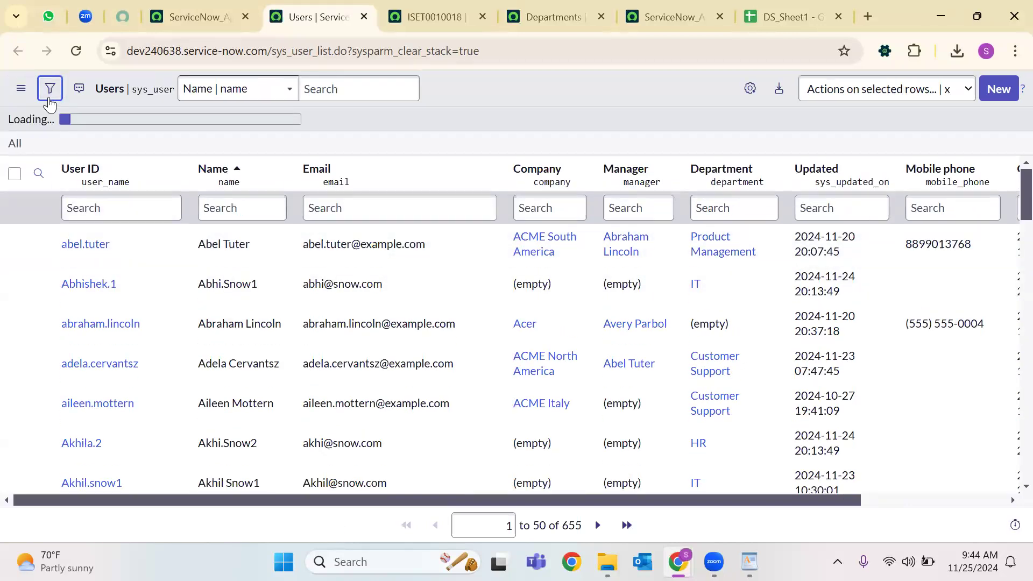
{"action": "left_click", "coordinate": [65, 171]}
{"action": "type", "text": "cre"}
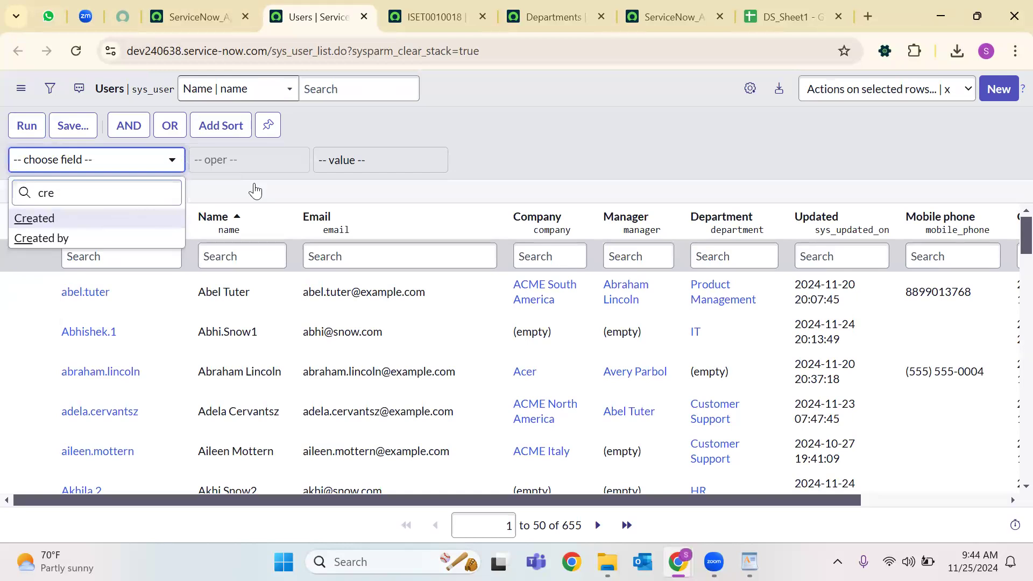
{"action": "key", "text": "Return"}
{"action": "left_click", "coordinate": [27, 125]}
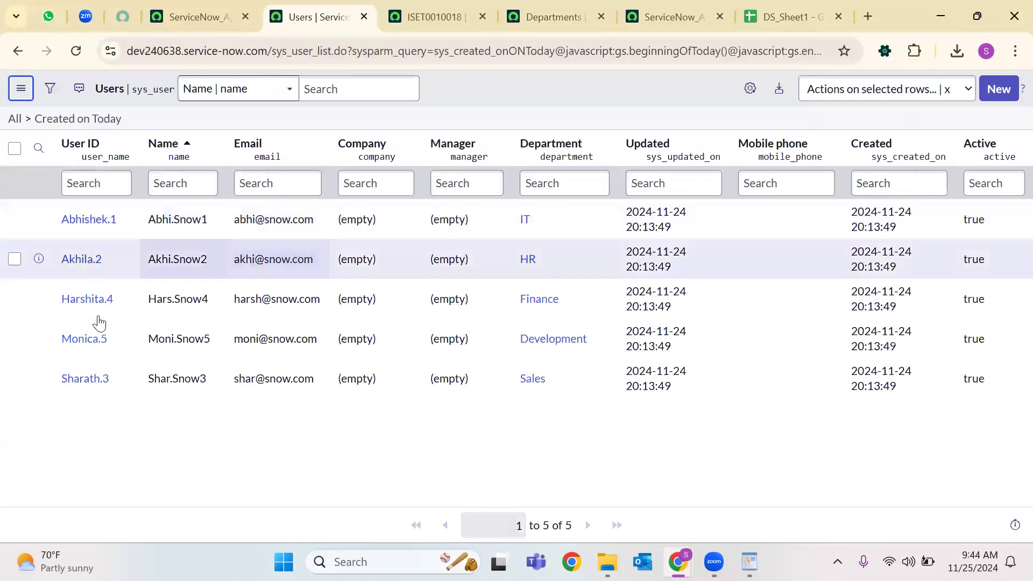
{"action": "left_click", "coordinate": [103, 387]}
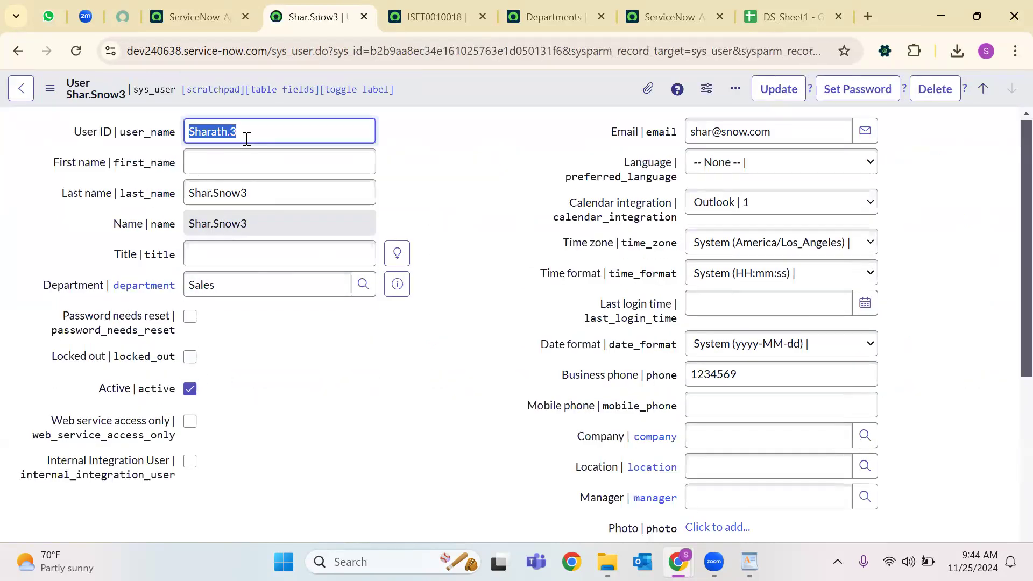
Review the Sales user's last name, full name, user ID and department values.
{"action": "left_click_drag", "start_coordinate": [190, 193], "coordinate": [231, 215]}
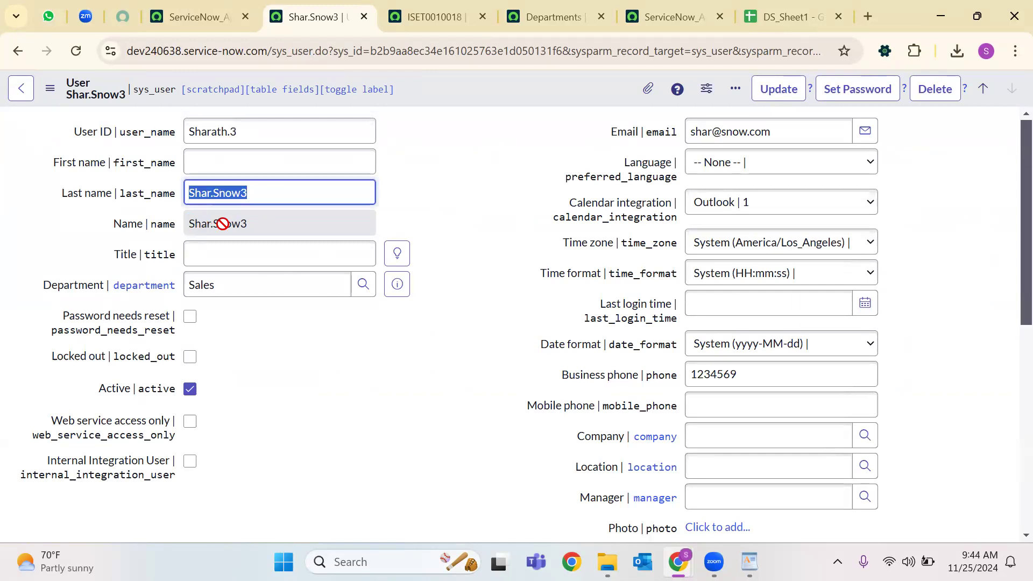
{"action": "triple_click", "coordinate": [223, 224]}
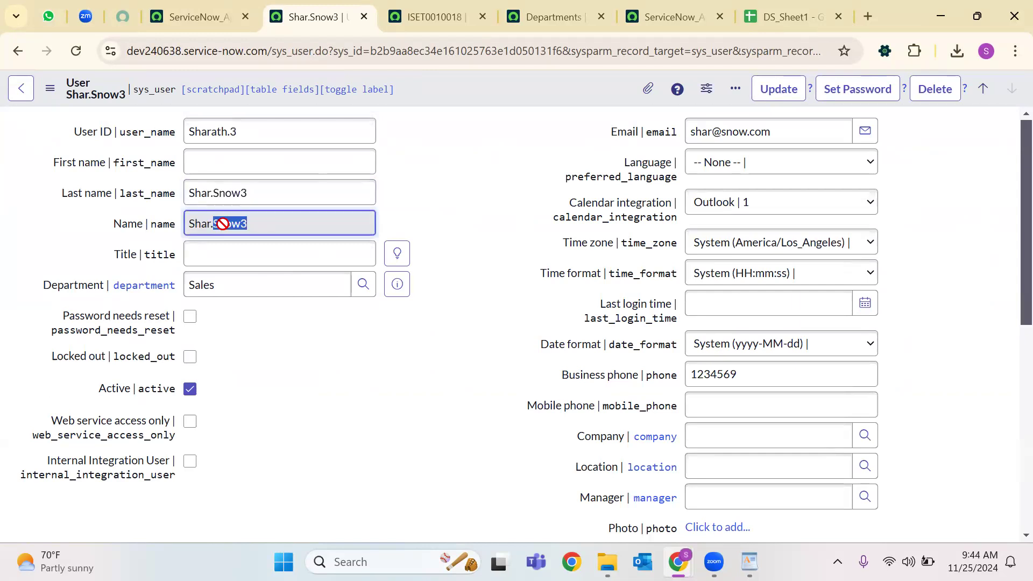
{"action": "left_click", "coordinate": [218, 193]}
{"action": "double_click", "coordinate": [215, 193]}
{"action": "left_click", "coordinate": [215, 193]}
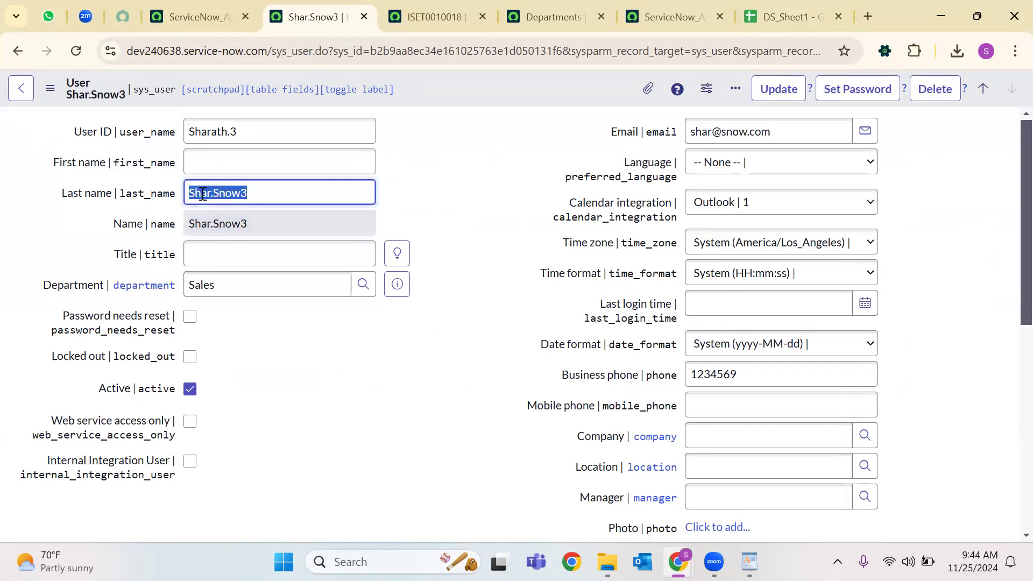
{"action": "left_click", "coordinate": [234, 132]}
{"action": "double_click", "coordinate": [234, 131]}
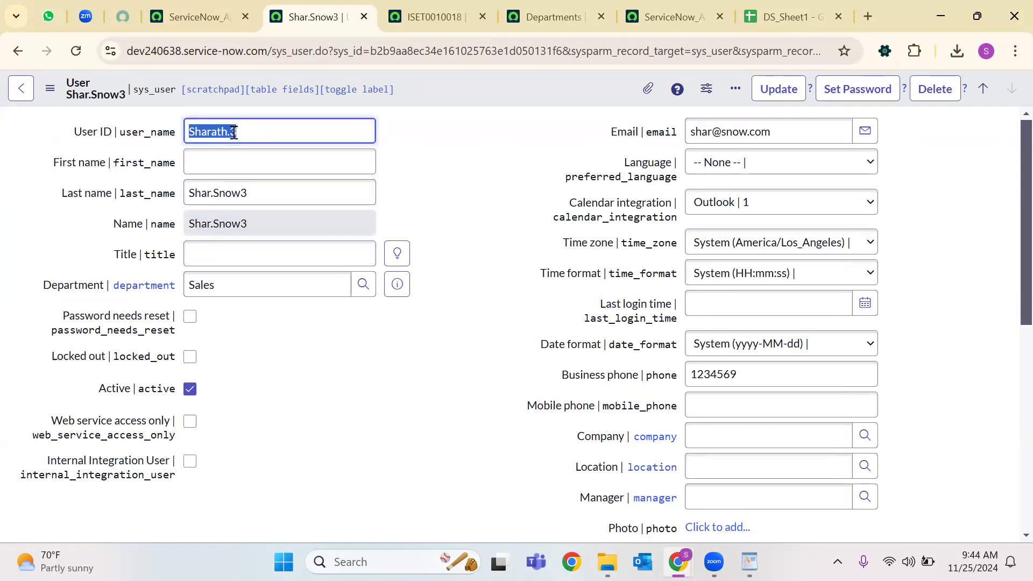
{"action": "double_click", "coordinate": [197, 285]}
Check the user's email and business phone, then close the user record tab.
{"action": "left_click", "coordinate": [748, 133]}
{"action": "double_click", "coordinate": [748, 133]}
{"action": "left_click", "coordinate": [704, 376]}
{"action": "double_click", "coordinate": [704, 375]}
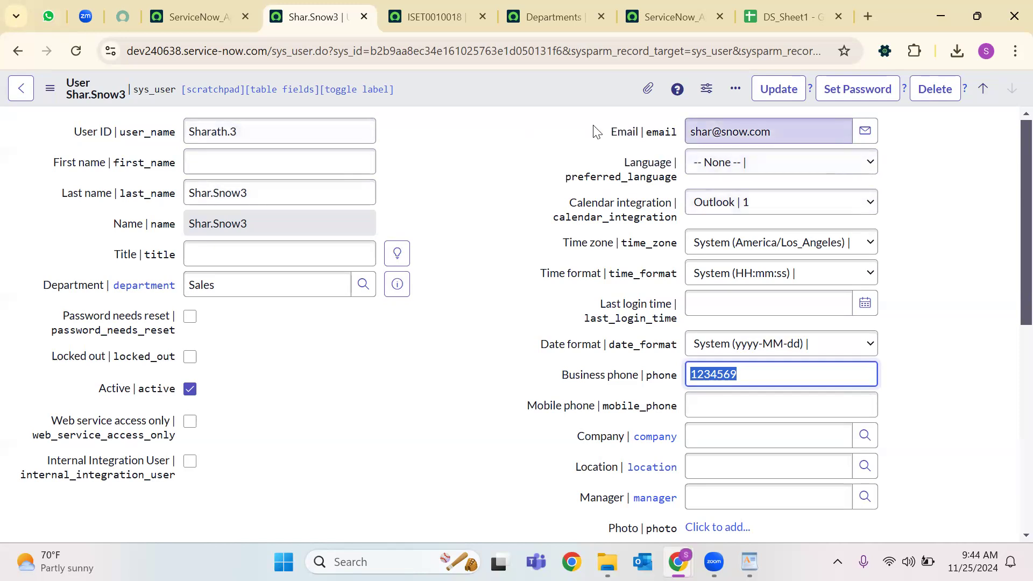
{"action": "left_click_drag", "start_coordinate": [612, 138], "coordinate": [752, 132]}
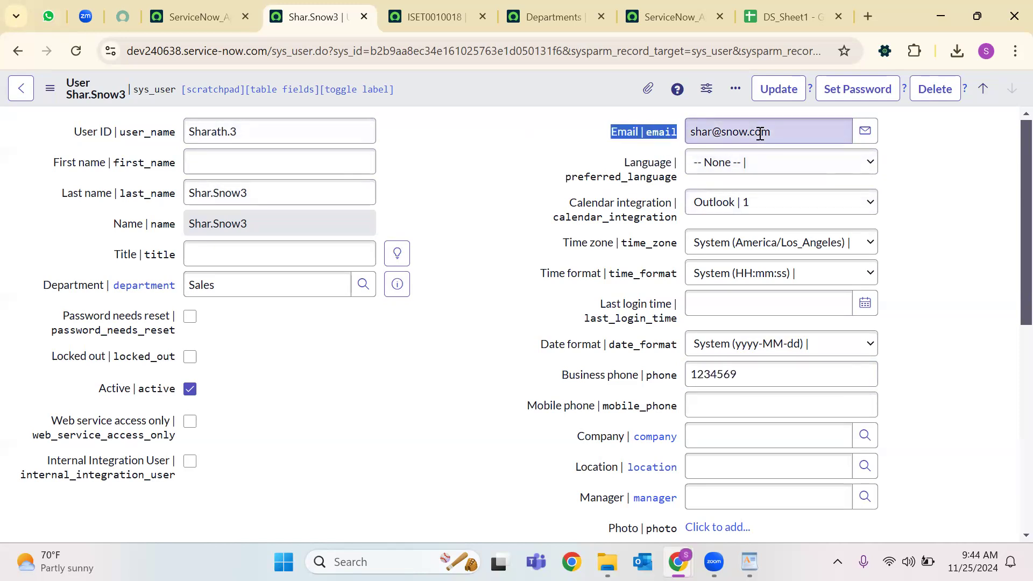
{"action": "triple_click", "coordinate": [761, 134]}
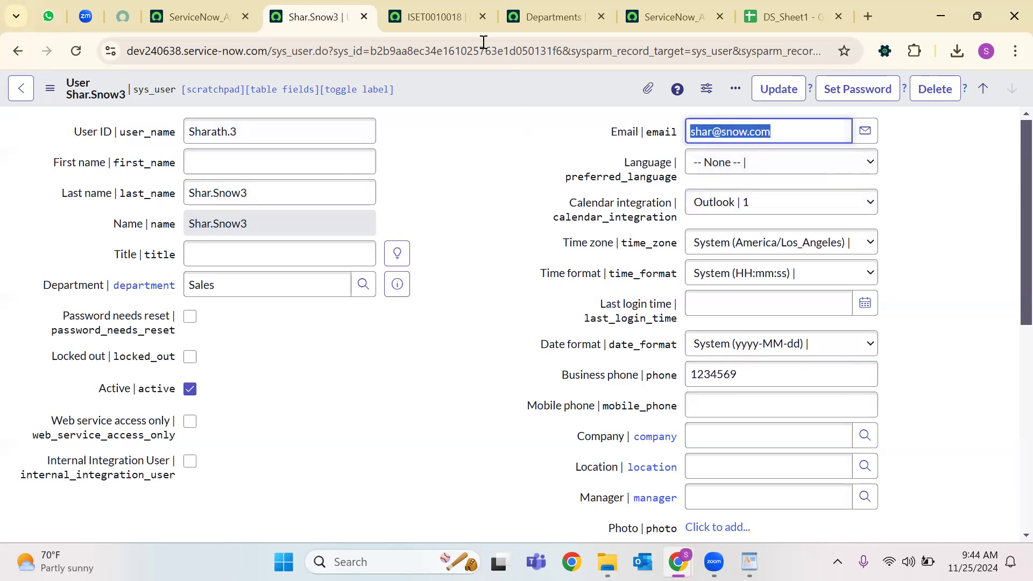
{"action": "left_click", "coordinate": [364, 16]}
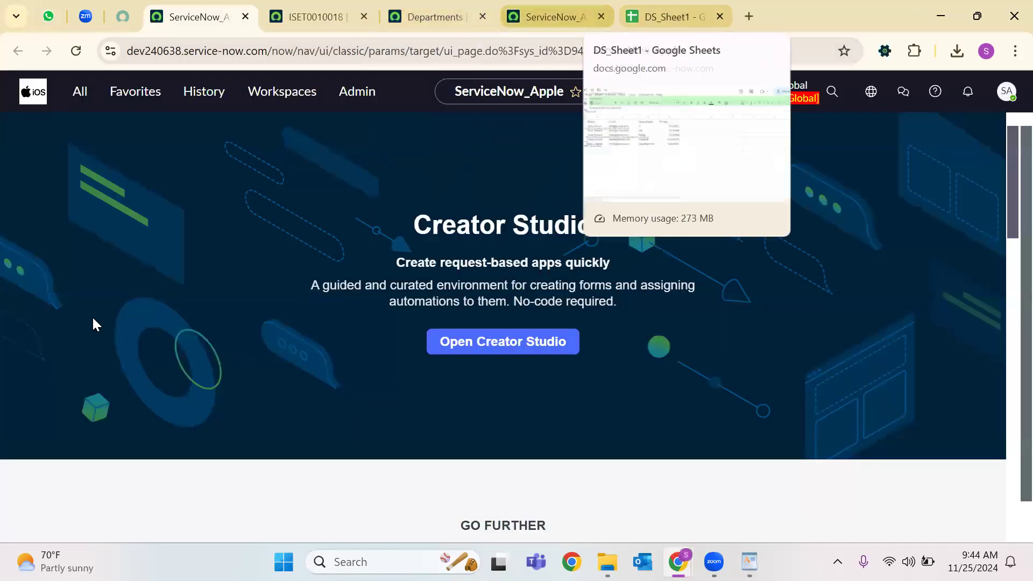
Enter a new user in A7:E7 with user ID, name, email, department Sales and phone number.
{"action": "left_click", "coordinate": [673, 17]}
{"action": "left_click", "coordinate": [94, 322]}
{"action": "type", "text": "Sai"}
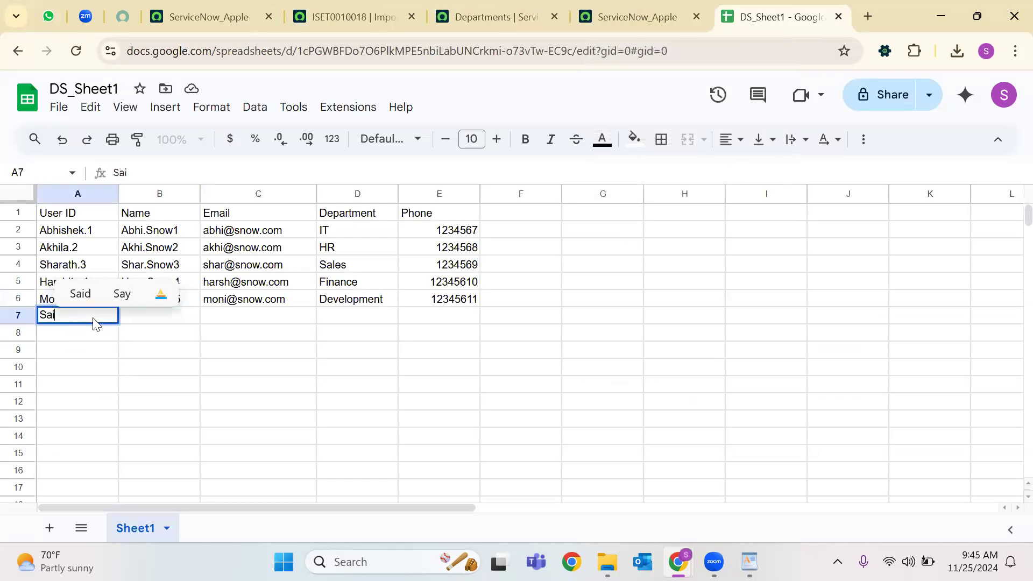
{"action": "type", "text": ".5"}
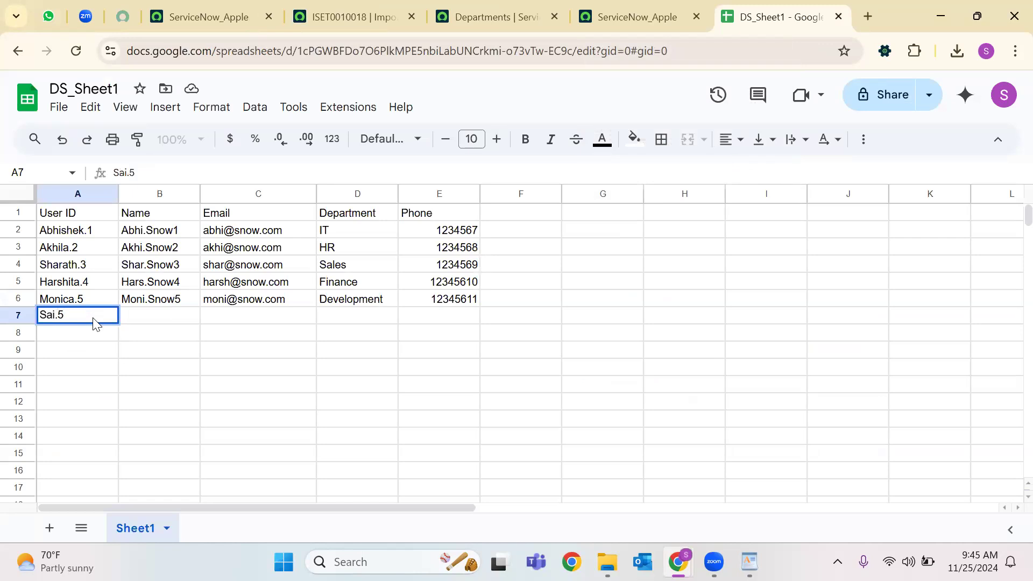
{"action": "key", "text": "BackSpace"}
{"action": "key", "text": "Tab"}
{"action": "type", "text": "Sai"}
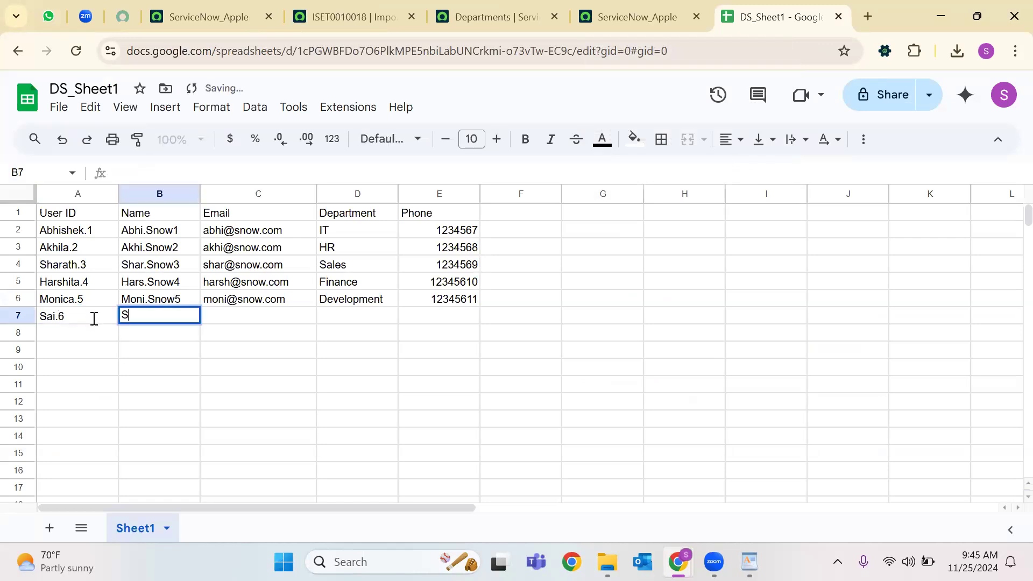
{"action": "type", "text": ".Snow6"}
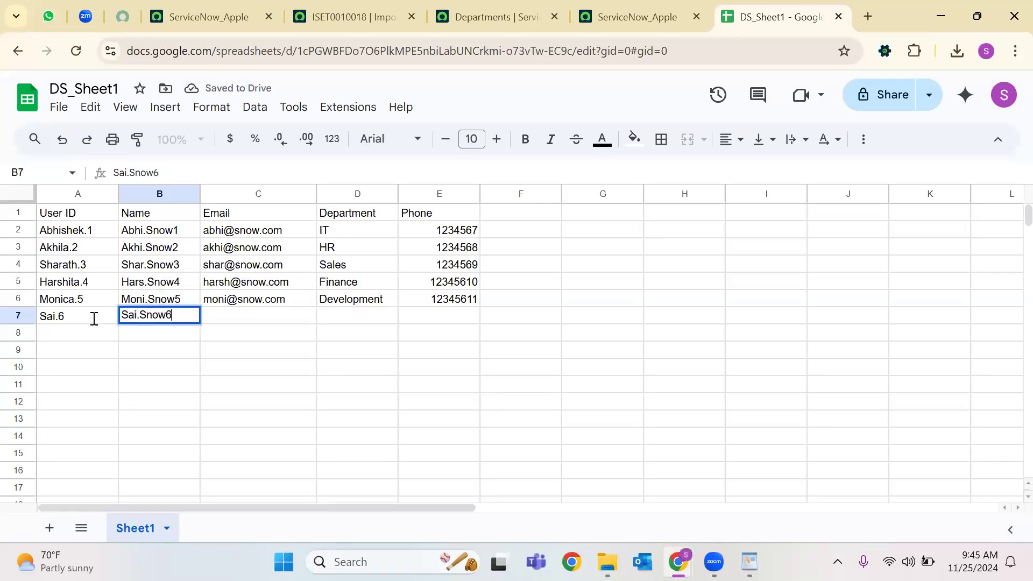
{"action": "key", "text": "Tab"}
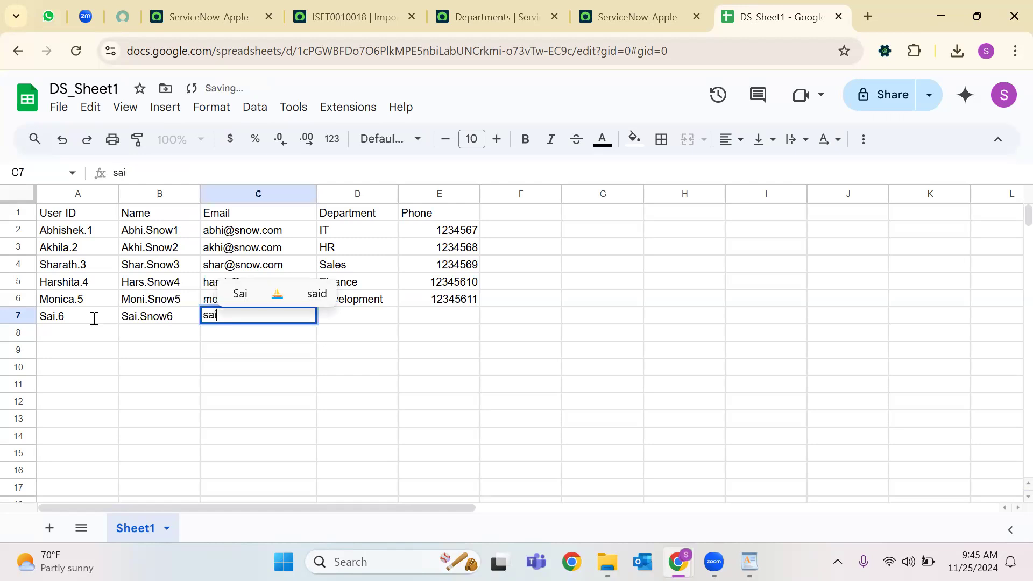
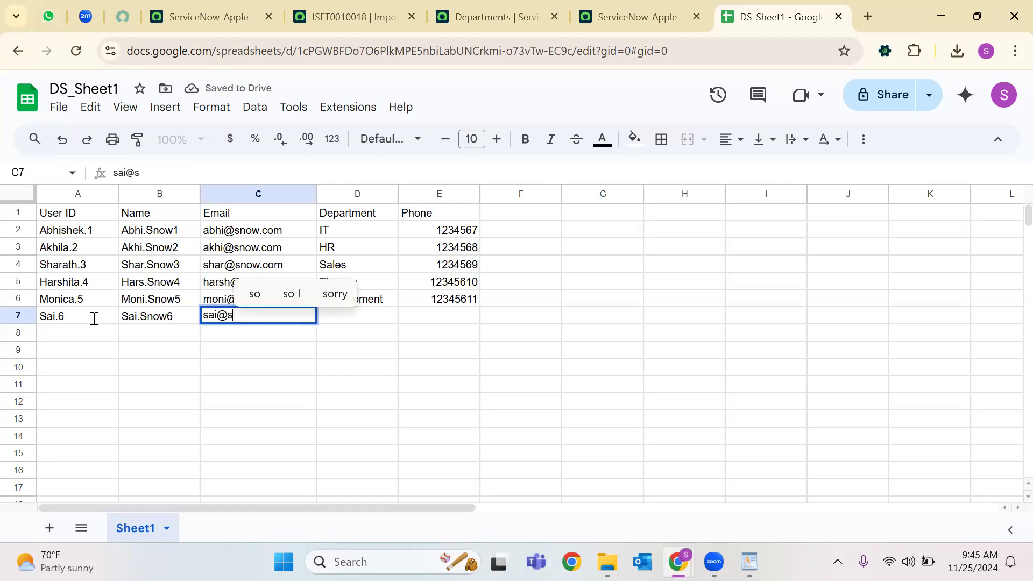
{"action": "key", "text": "Tab"}
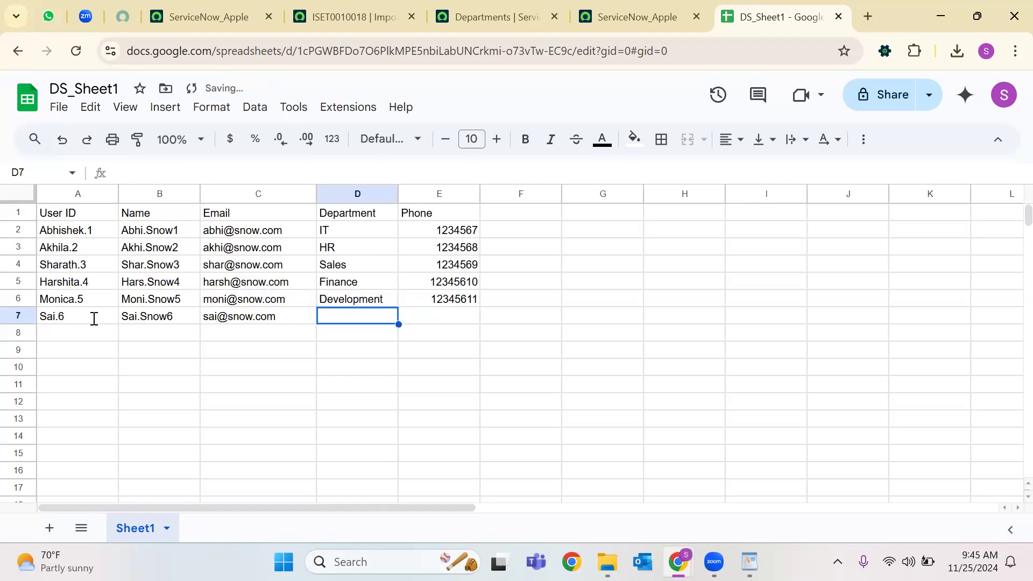
{"action": "type", "text": "Sales"}
{"action": "key", "text": "Tab"}
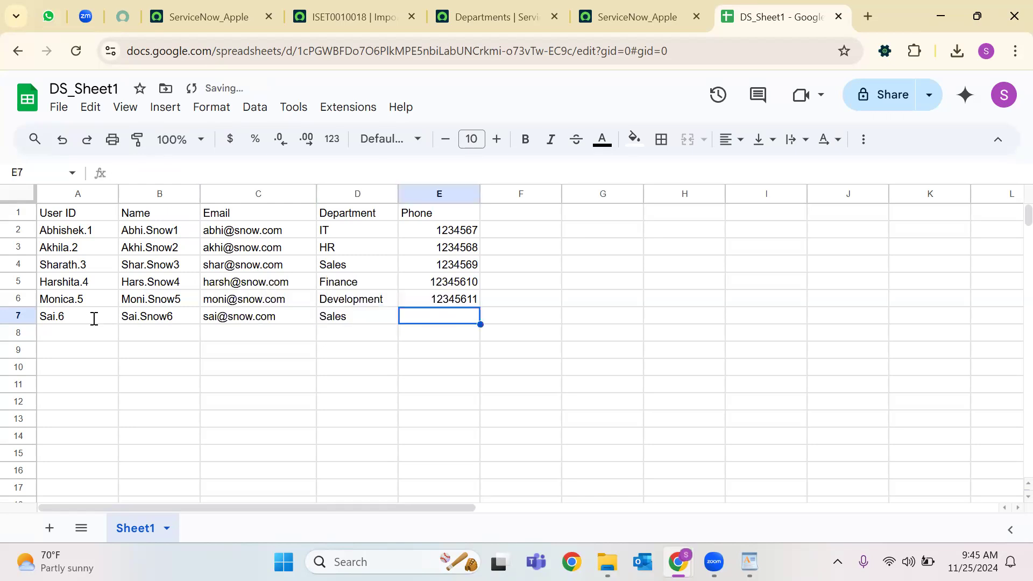
{"action": "type", "text": "67890543"}
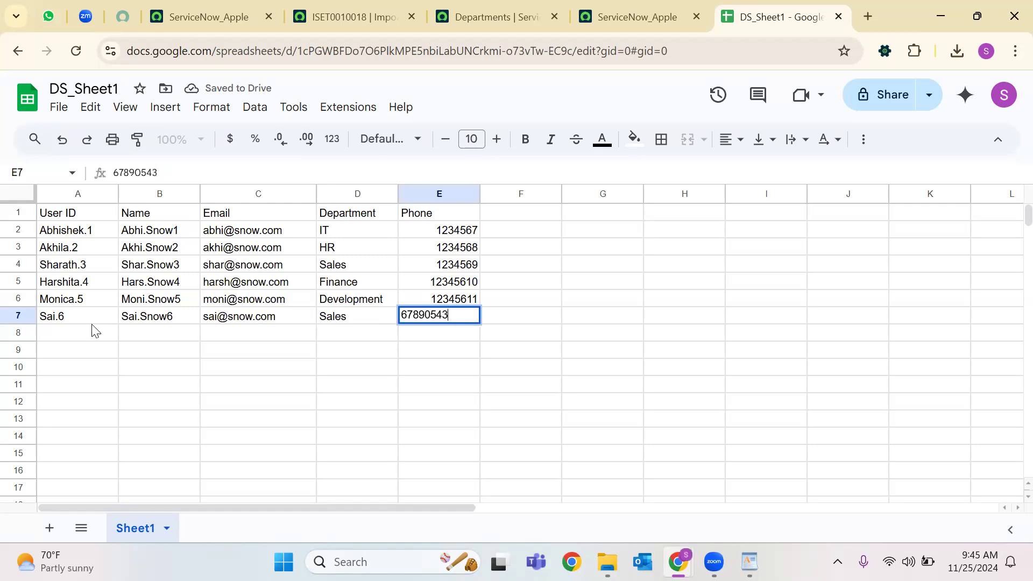
{"action": "left_click", "coordinate": [93, 354]}
Fill row 7 across columns A to E with yellow.
{"action": "left_click_drag", "start_coordinate": [442, 321], "coordinate": [46, 327]}
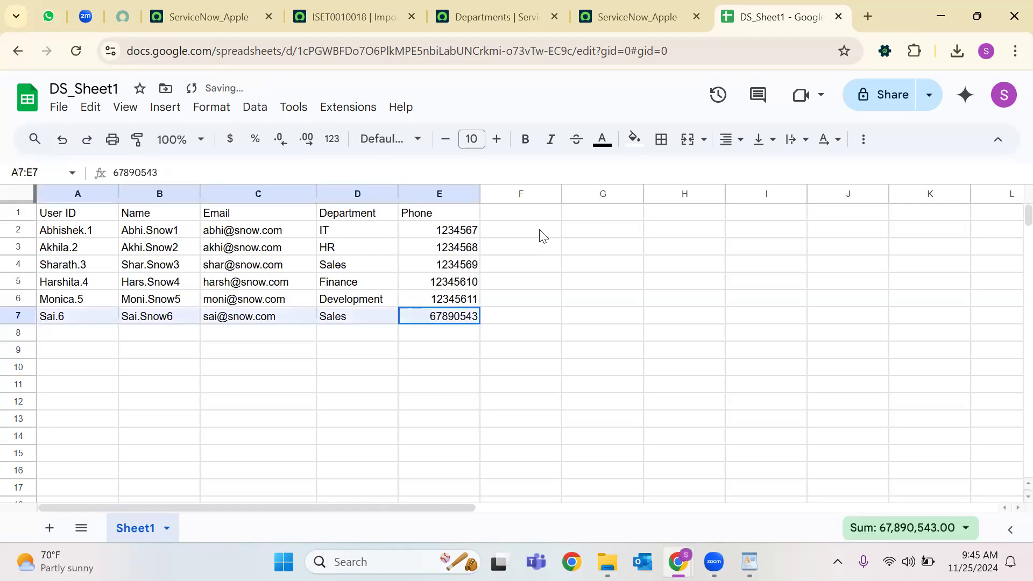
{"action": "left_click", "coordinate": [635, 141]}
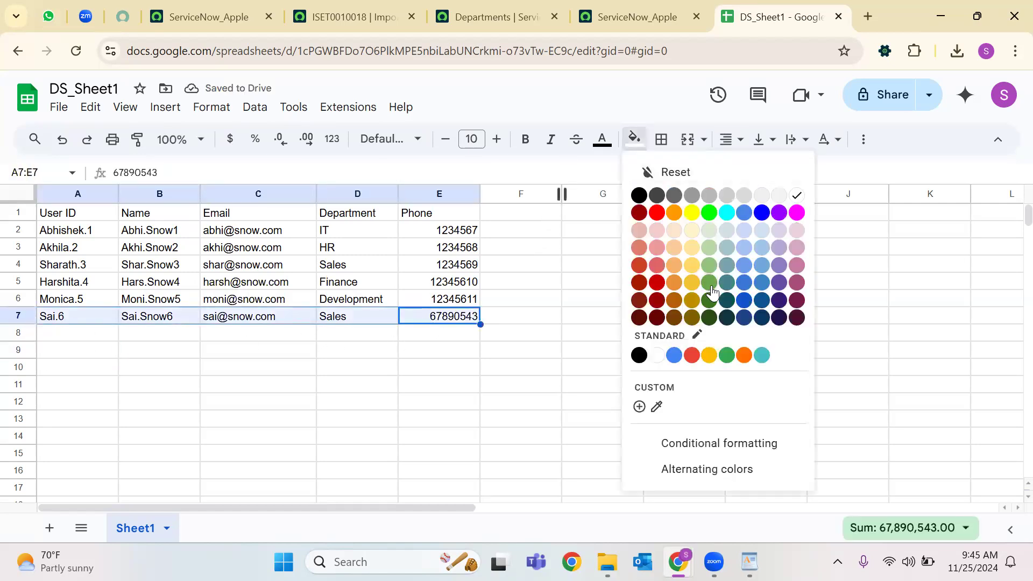
{"action": "left_click", "coordinate": [687, 274]}
{"action": "key", "text": "Down"}
{"action": "key", "text": "Down"}
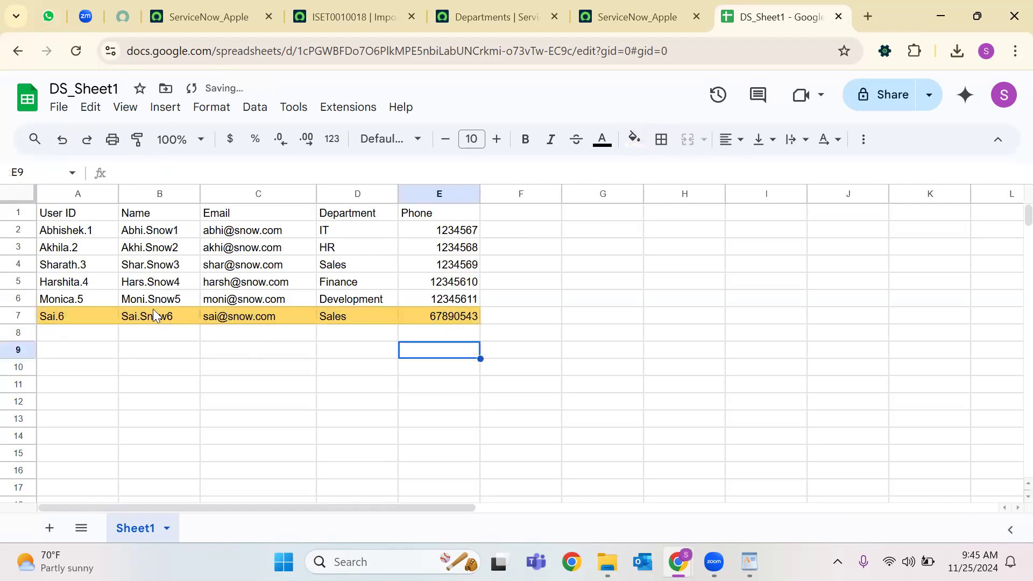
Edit the user ID in A5 and fill row 5 light yellow.
{"action": "left_click", "coordinate": [87, 270]}
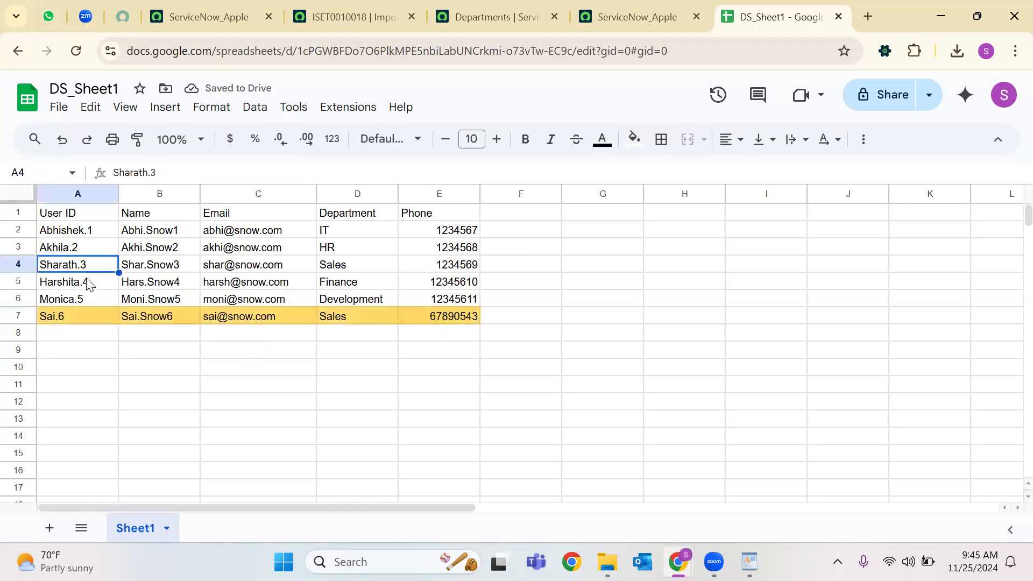
{"action": "left_click", "coordinate": [88, 283]}
{"action": "left_click", "coordinate": [169, 172]}
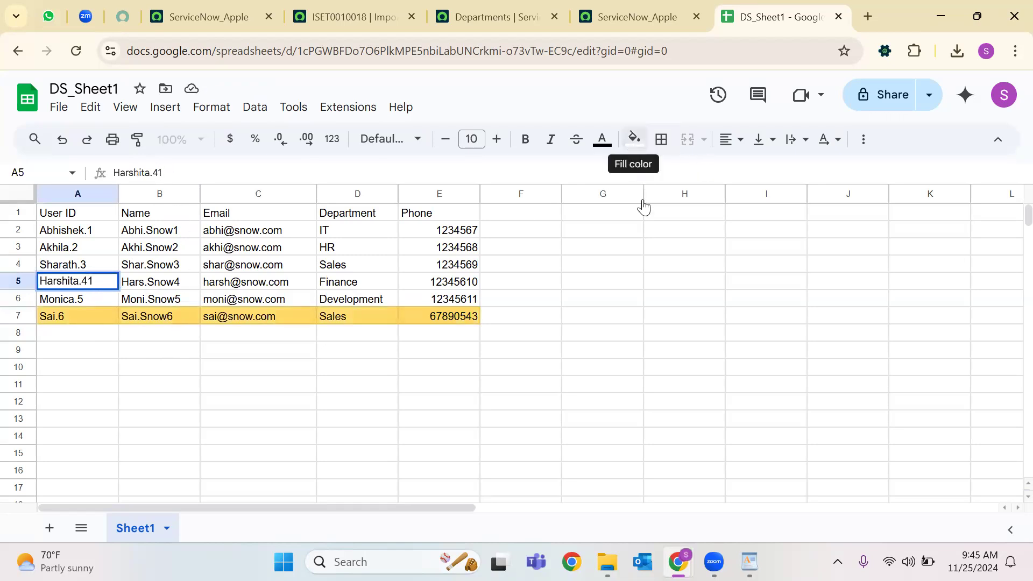
{"action": "left_click", "coordinate": [432, 383]}
{"action": "left_click_drag", "start_coordinate": [454, 281], "coordinate": [81, 283]}
{"action": "left_click", "coordinate": [636, 141]}
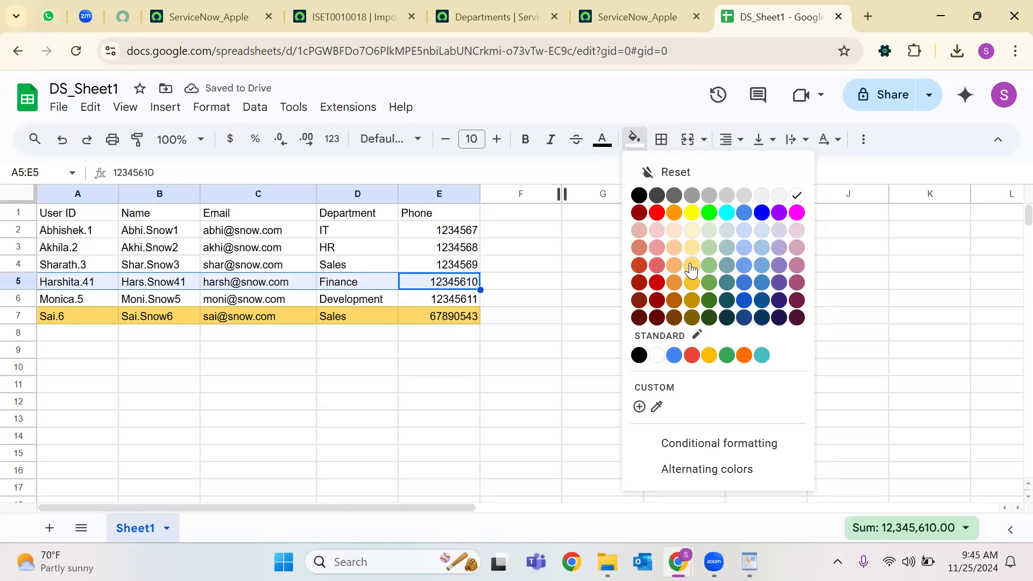
{"action": "left_click", "coordinate": [692, 266]}
{"action": "left_click", "coordinate": [634, 139]}
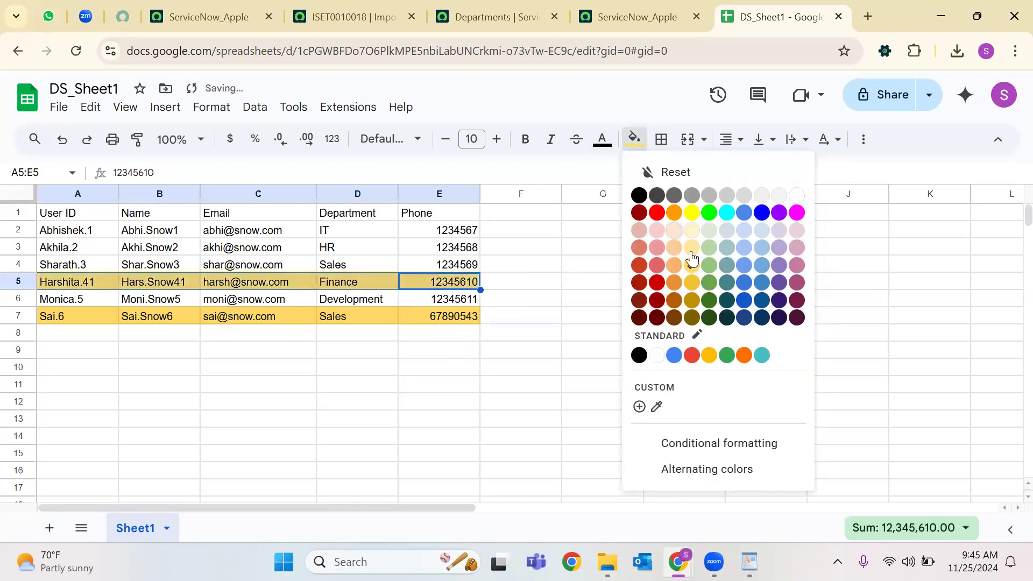
{"action": "left_click", "coordinate": [440, 332]}
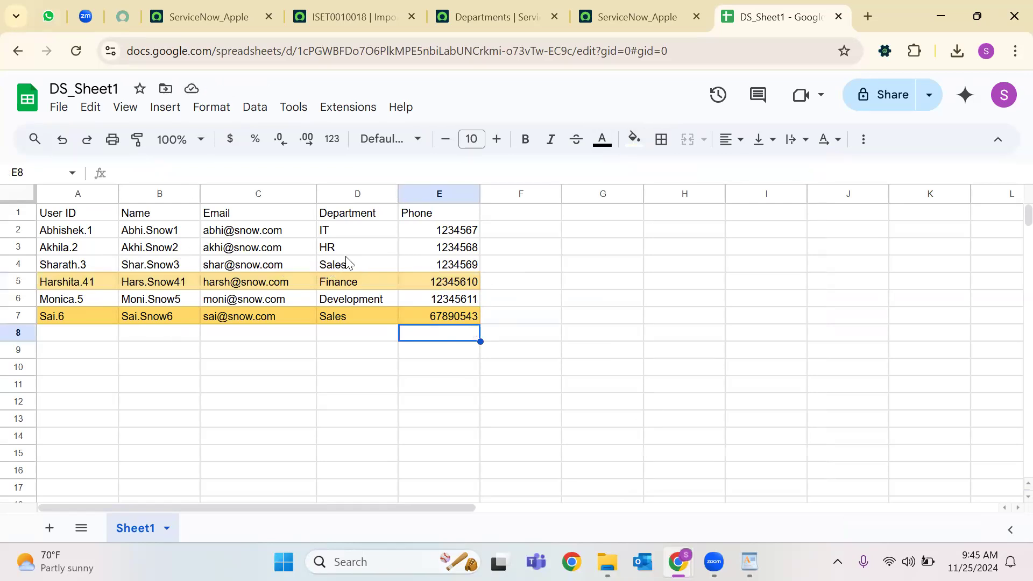
Append 90 to the phone number in E3 and fill that cell green.
{"action": "left_click", "coordinate": [466, 250]}
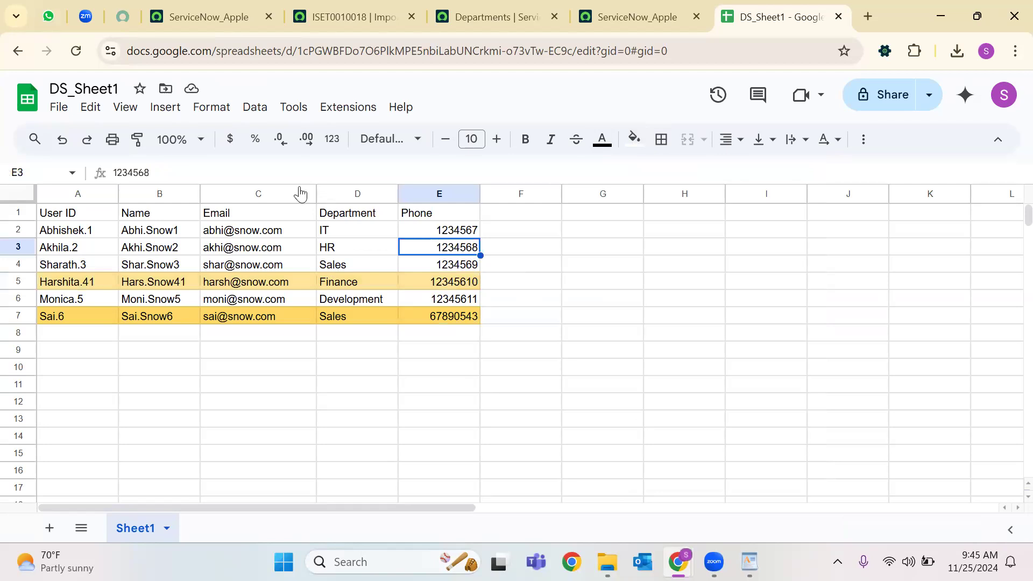
{"action": "left_click", "coordinate": [247, 169]}
{"action": "type", "text": "90"}
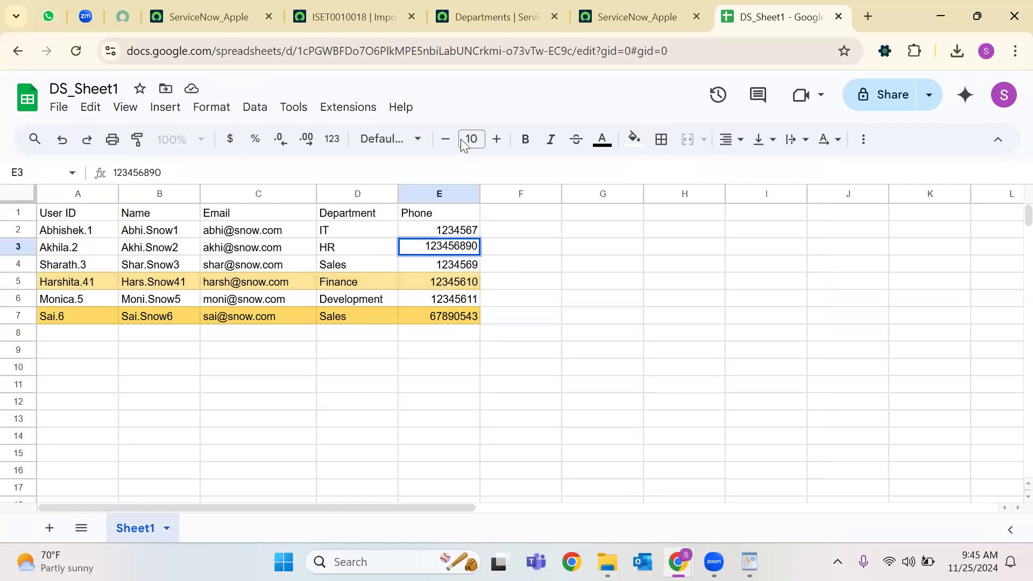
{"action": "left_click", "coordinate": [638, 141]}
{"action": "left_click", "coordinate": [709, 274]}
{"action": "left_click", "coordinate": [508, 352]}
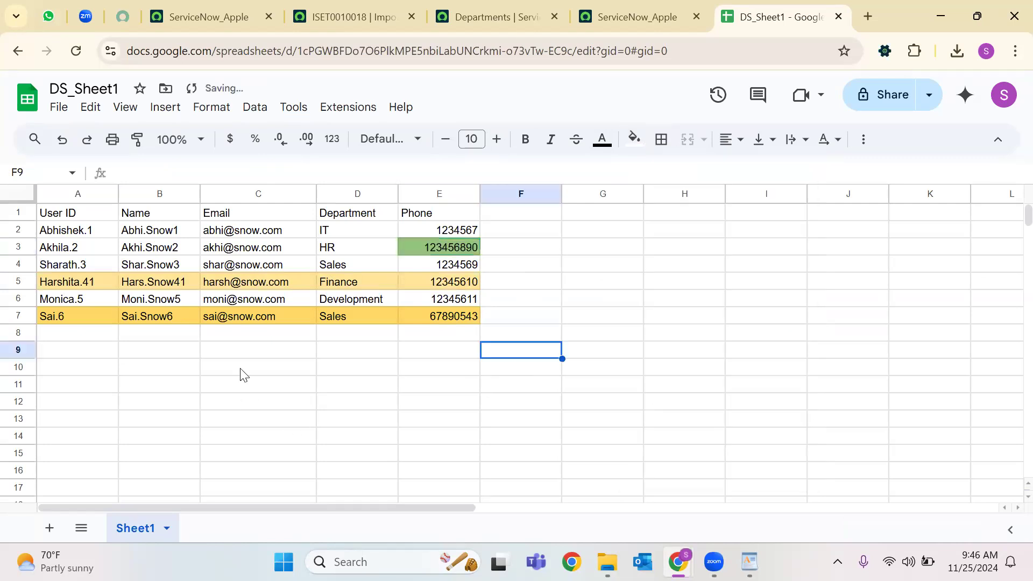
Insert 78 after 'abhi' in the first user's email in C2 and fill it light green.
{"action": "left_click", "coordinate": [230, 269]}
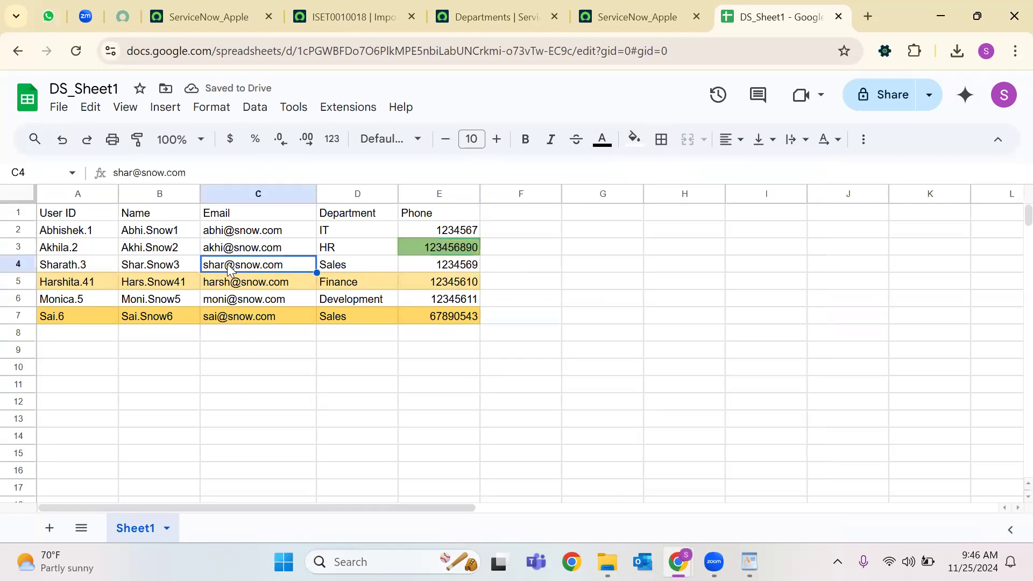
{"action": "left_click", "coordinate": [223, 303]}
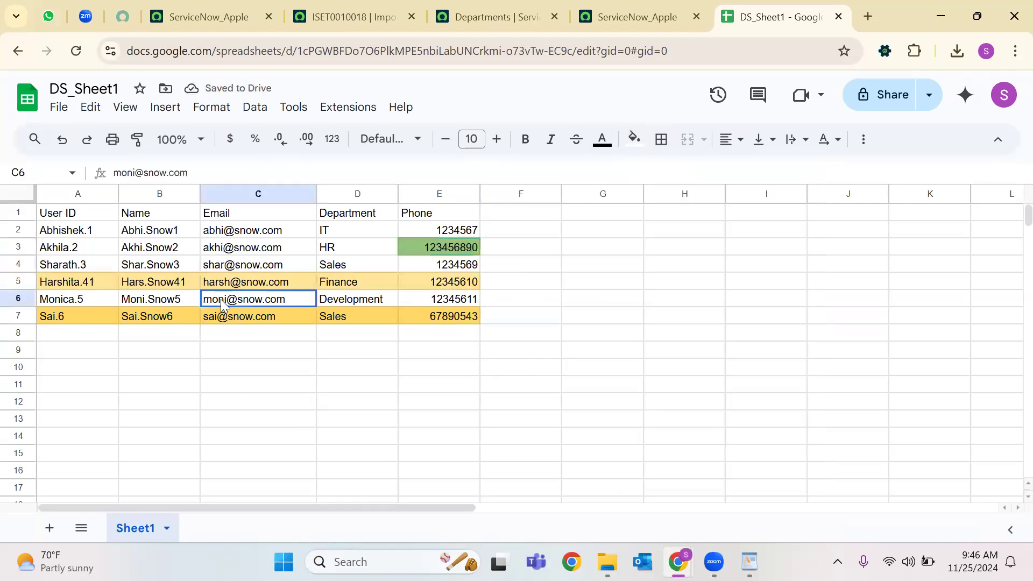
{"action": "left_click", "coordinate": [260, 233]}
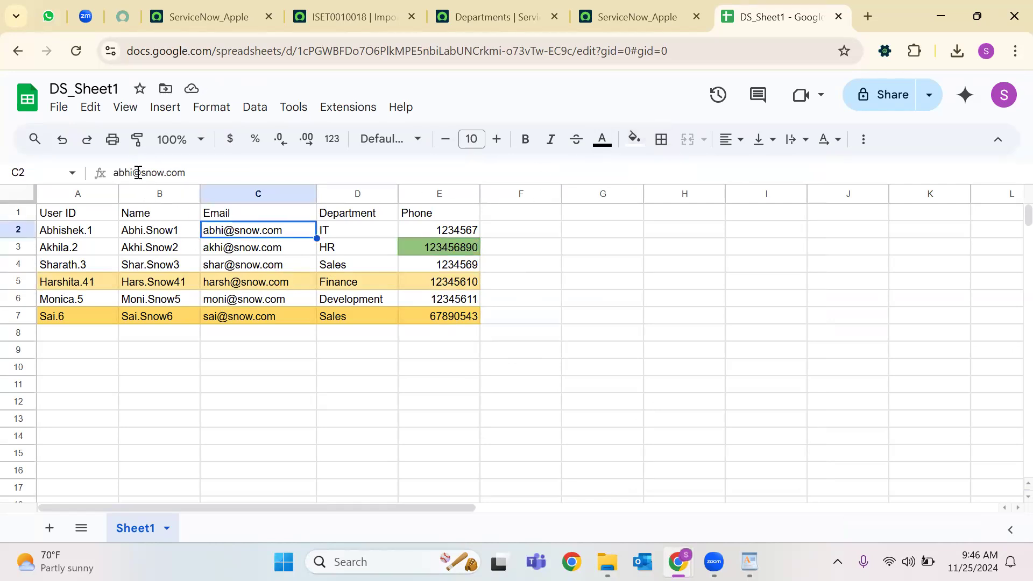
{"action": "key", "text": "F2"}
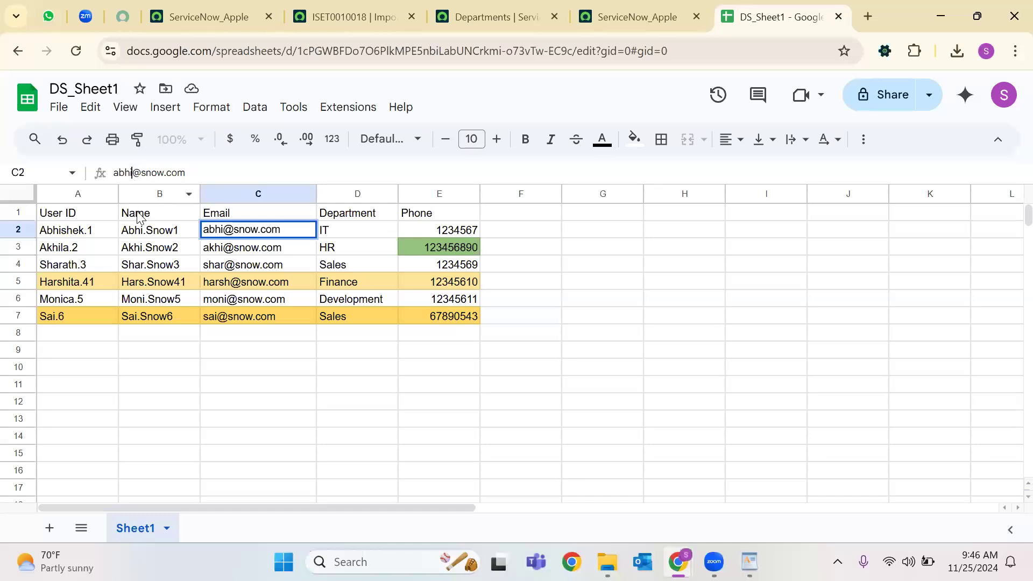
{"action": "type", "text": "78"}
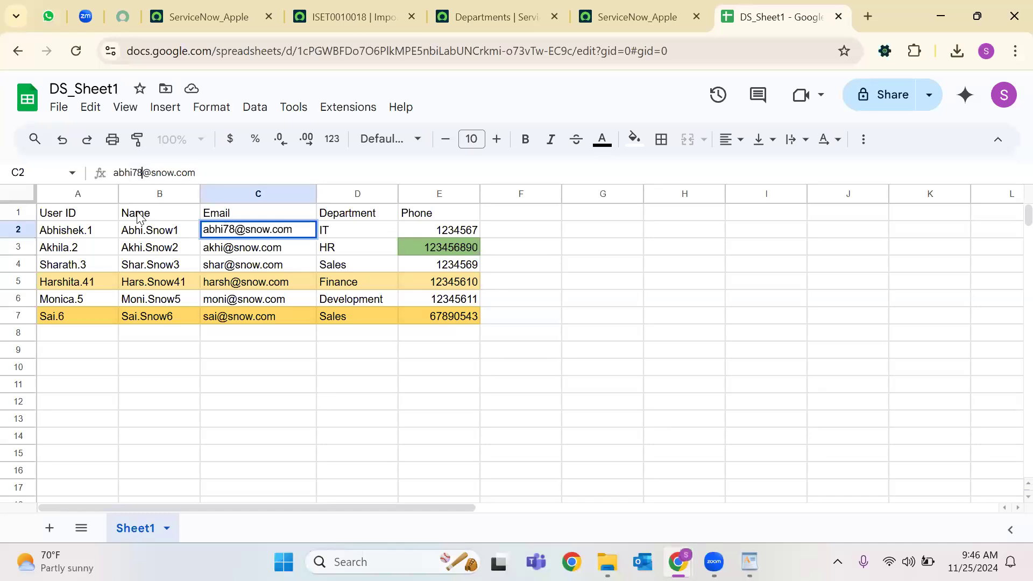
{"action": "left_click", "coordinate": [636, 143]}
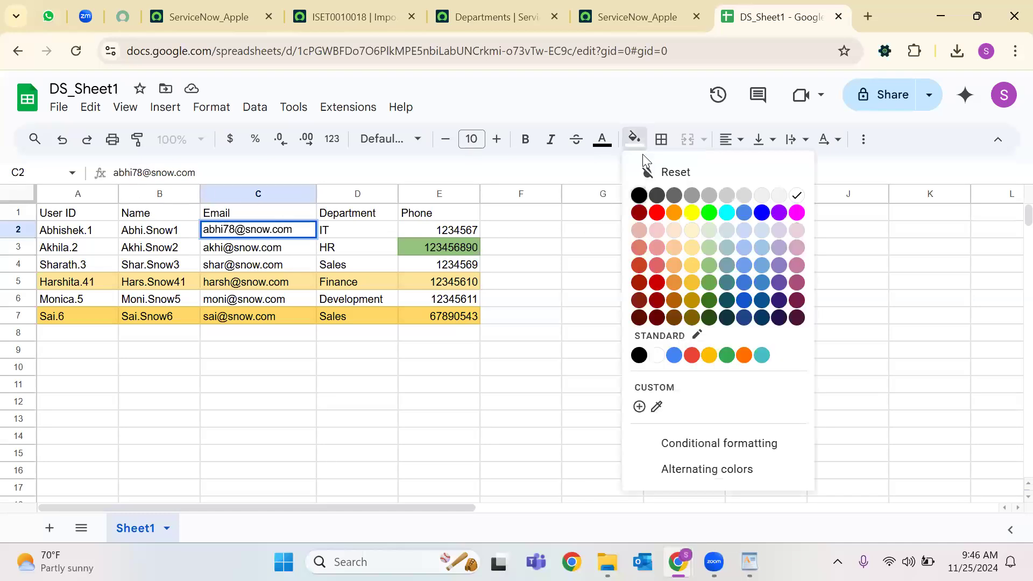
{"action": "left_click", "coordinate": [710, 267]}
{"action": "left_click", "coordinate": [520, 350]}
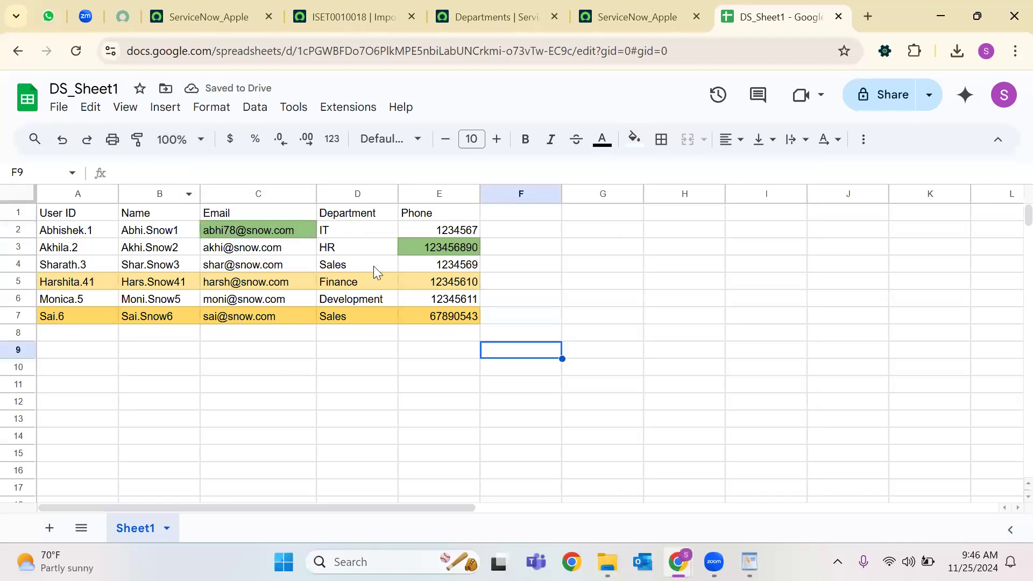
Review the edited emails, the E3 phone number and the D4 department.
{"action": "left_click", "coordinate": [294, 282]}
{"action": "left_click", "coordinate": [270, 315]}
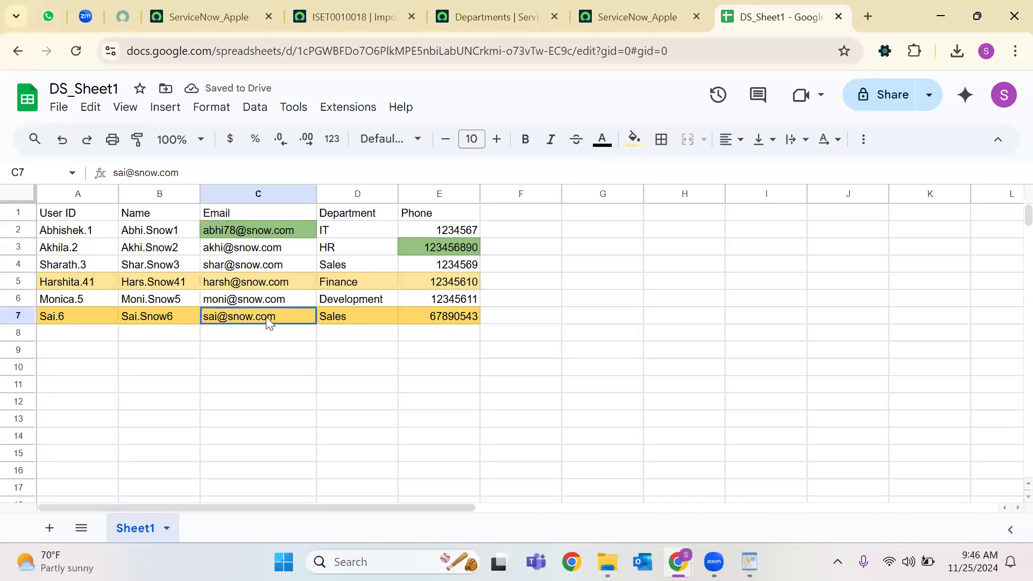
{"action": "left_click", "coordinate": [274, 232]}
{"action": "left_click", "coordinate": [451, 249]}
{"action": "left_click", "coordinate": [332, 266]}
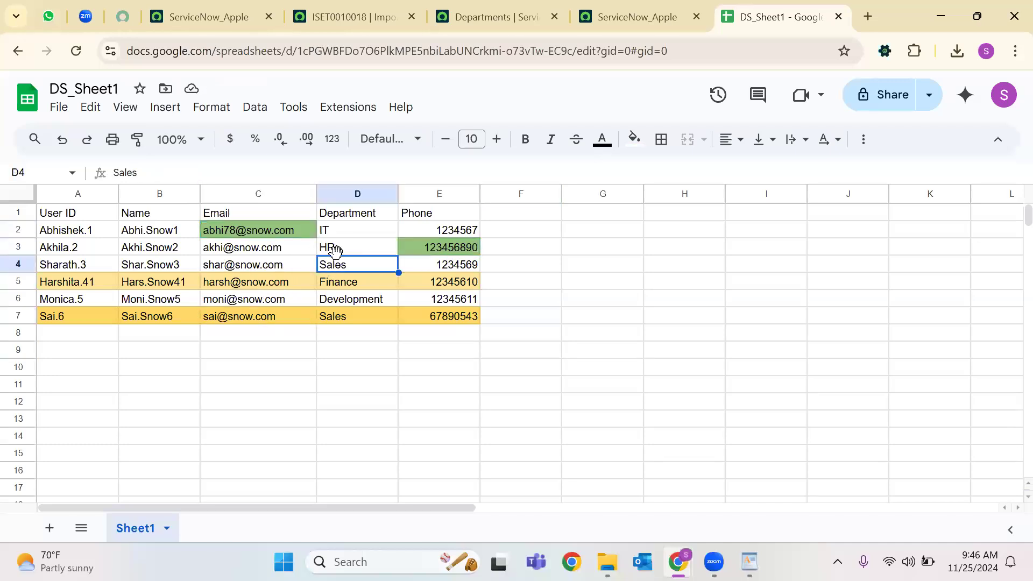
{"action": "left_click", "coordinate": [235, 299]}
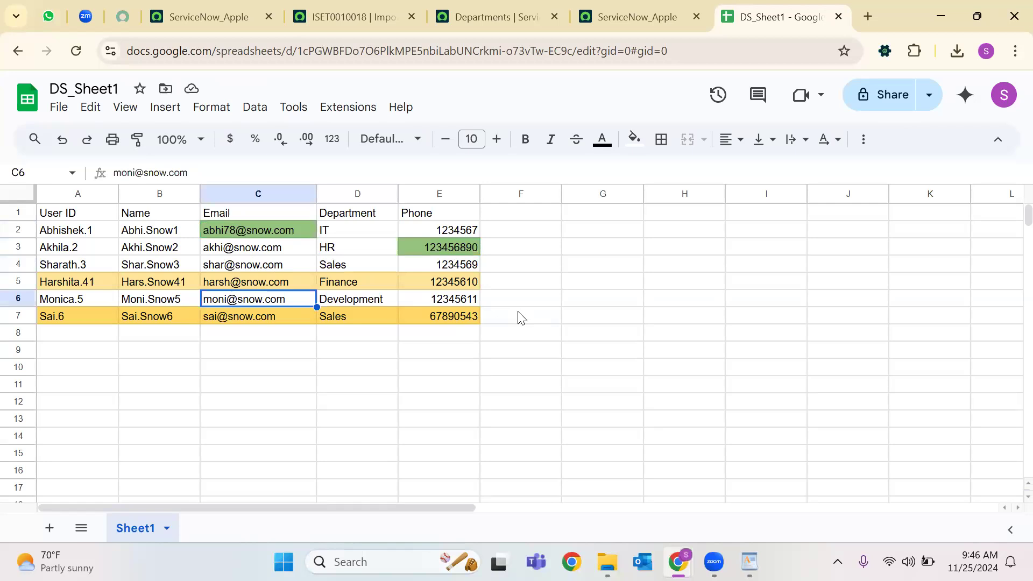
Rename the spreadsheet to DS_Sheet12.
{"action": "left_click", "coordinate": [119, 89]}
{"action": "type", "text": "2"}
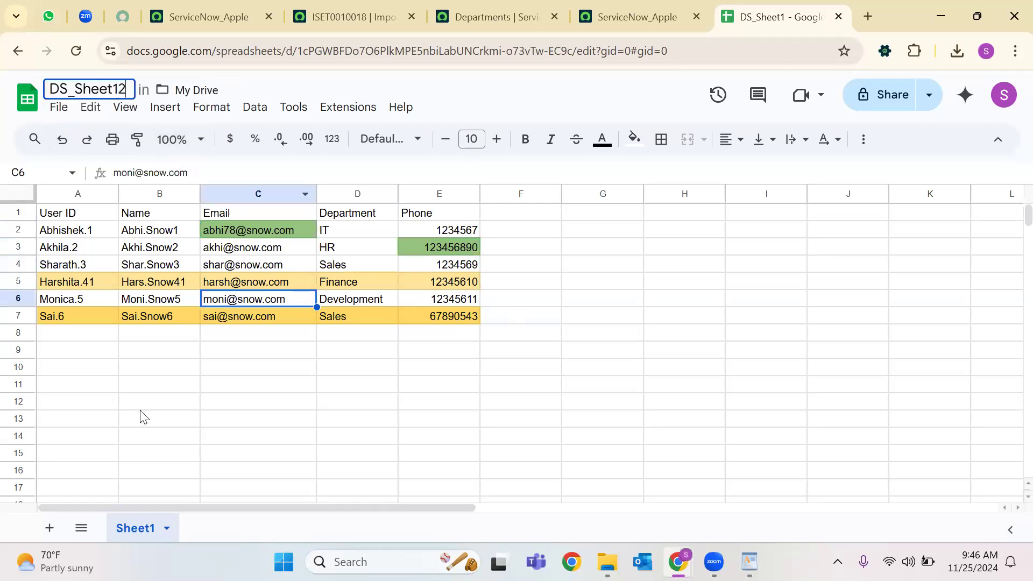
{"action": "left_click", "coordinate": [141, 410]}
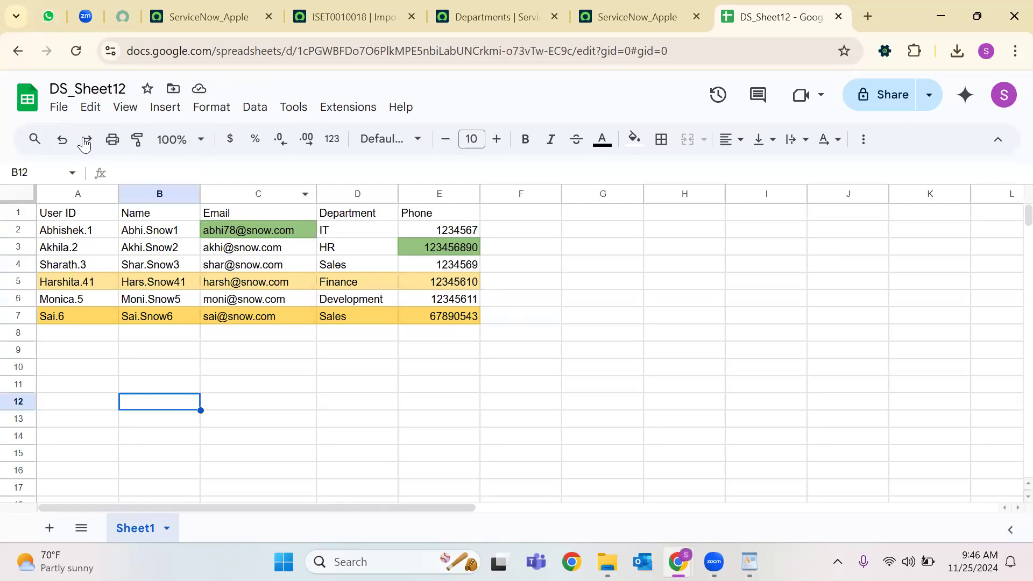
Download the sheet as a Microsoft Excel (.xlsx) file.
{"action": "left_click", "coordinate": [62, 113]}
{"action": "mouse_move", "coordinate": [267, 312]}
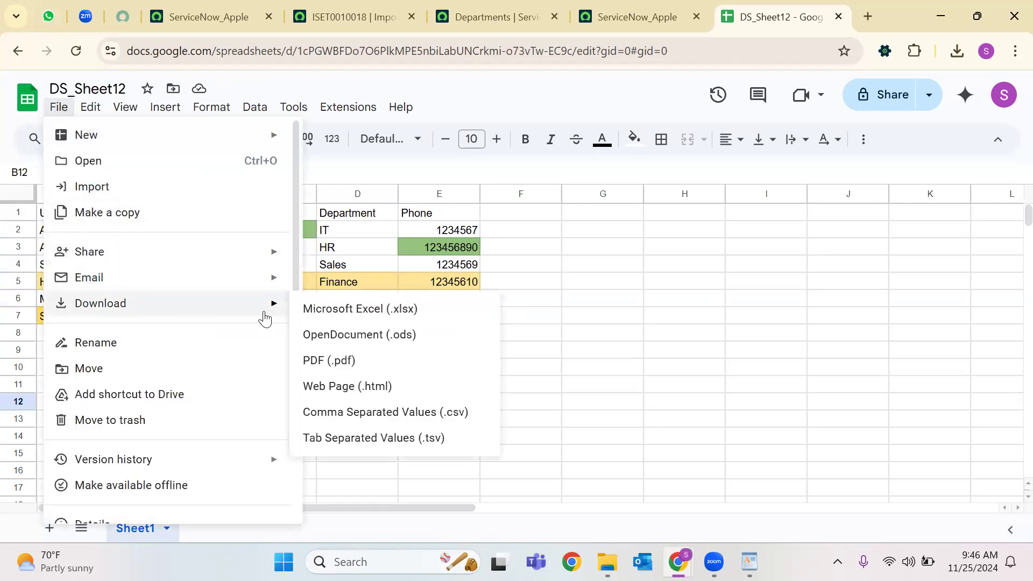
{"action": "left_click", "coordinate": [415, 316]}
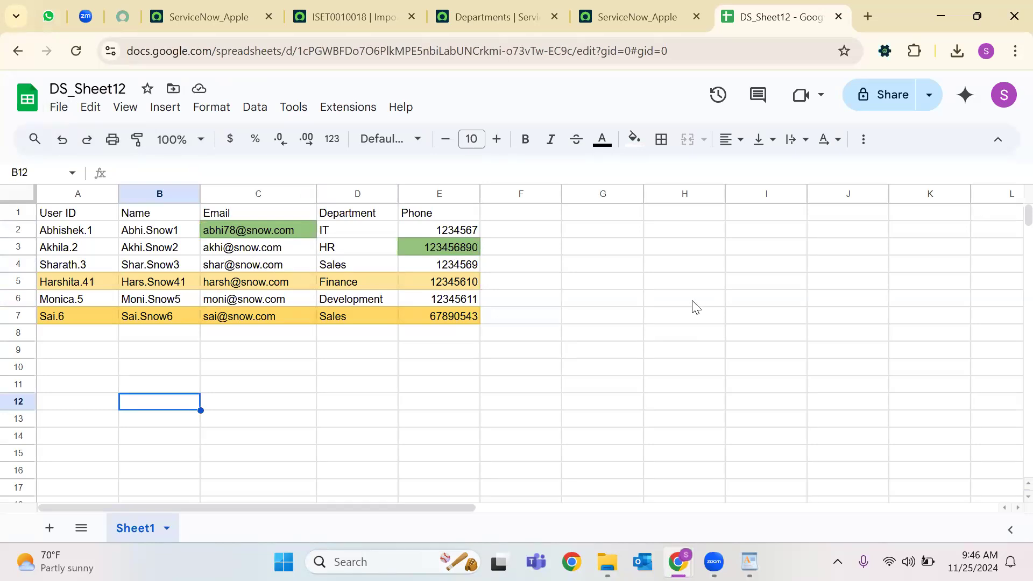
Close the old ISET0010018 import set tab and return to the ServiceNow_Apple home page.
{"action": "left_click", "coordinate": [390, 17]}
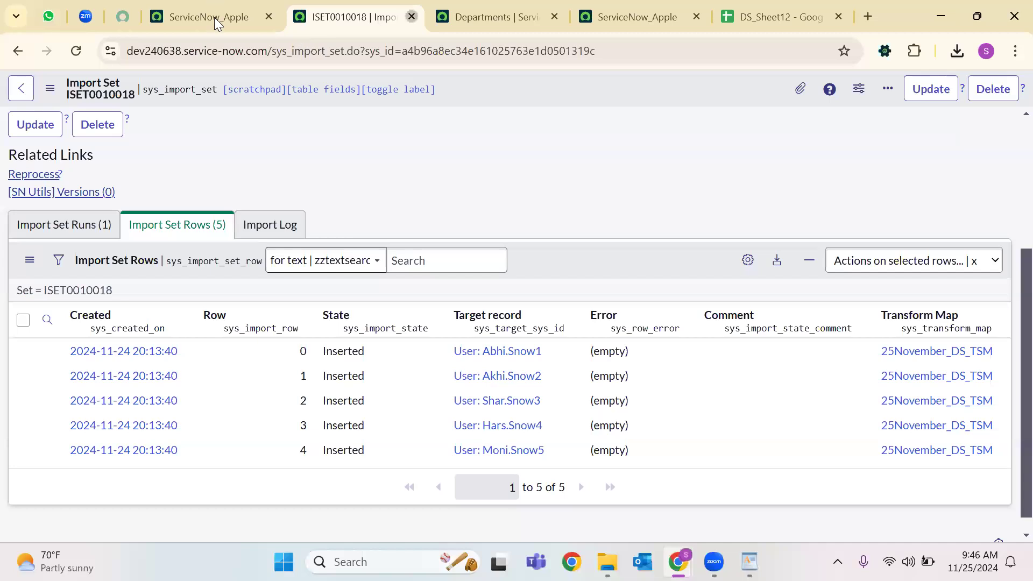
{"action": "left_click", "coordinate": [412, 17]}
{"action": "left_click", "coordinate": [214, 17]}
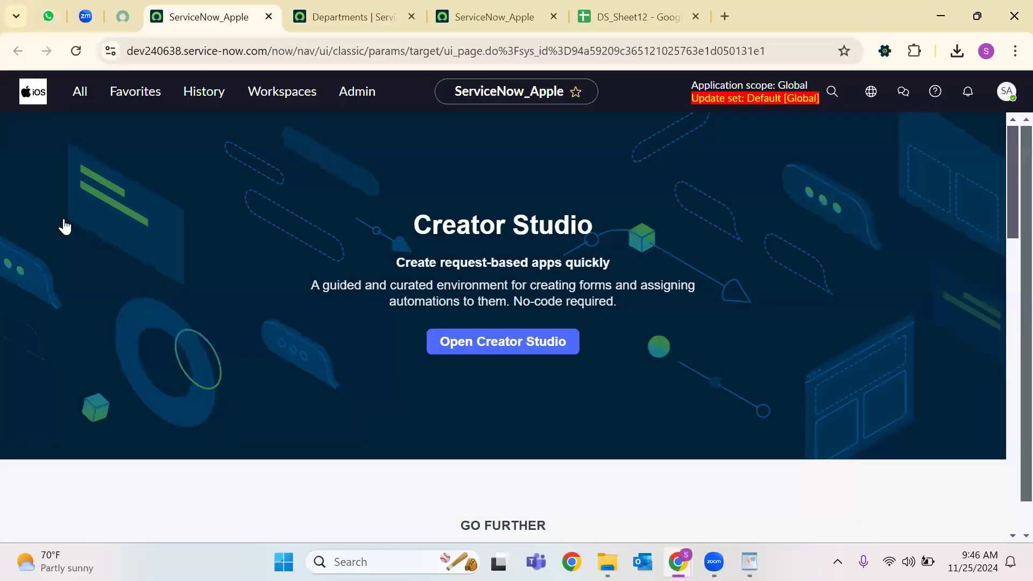
Search the navigator for 'data source', open Data Sources in a new tab, and open 25november.
{"action": "key", "text": "ctrl+alt+c"}
{"action": "type", "text": "dat"}
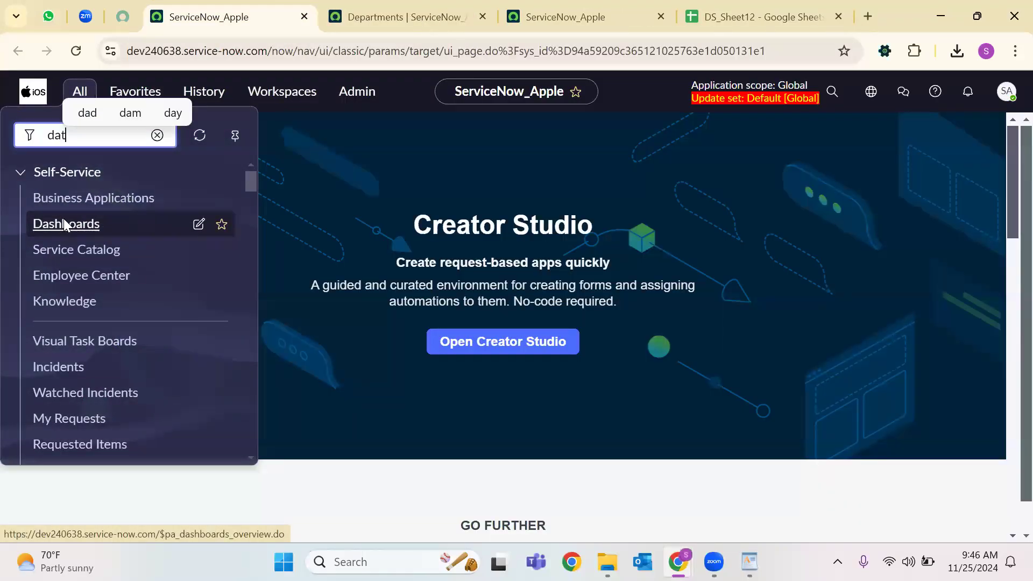
{"action": "type", "text": "a souc"}
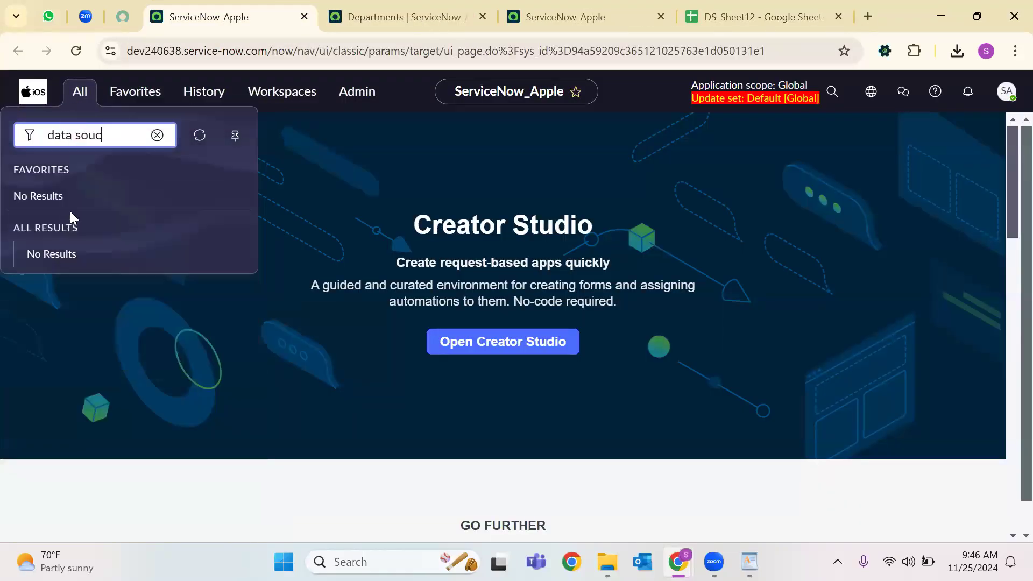
{"action": "key", "text": "BackSpace"}
{"action": "type", "text": "rce"}
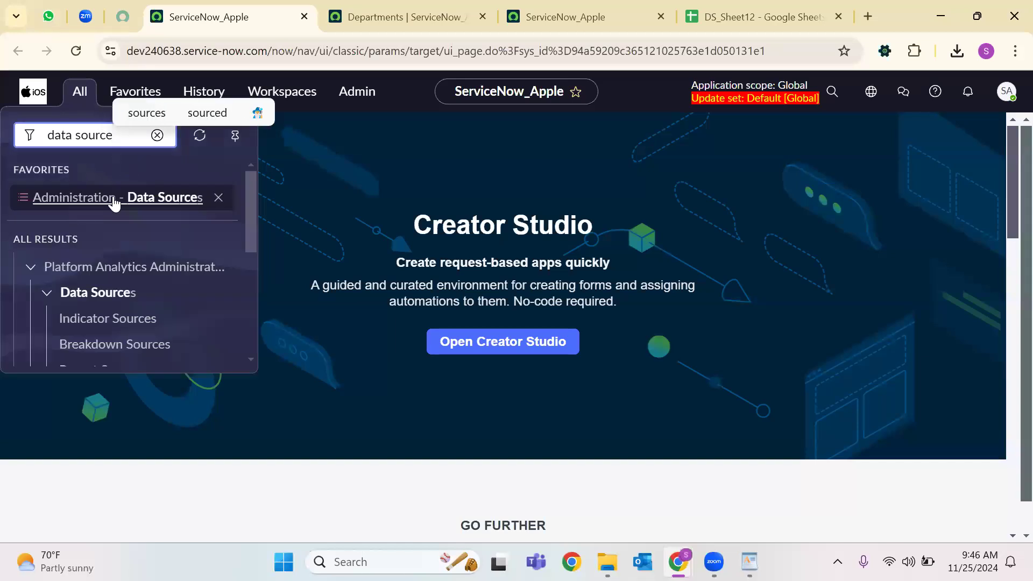
{"action": "right_click", "coordinate": [113, 198]}
{"action": "left_click", "coordinate": [229, 217]}
{"action": "right_click", "coordinate": [167, 202]}
{"action": "left_click", "coordinate": [226, 225]}
{"action": "left_click", "coordinate": [372, 15]}
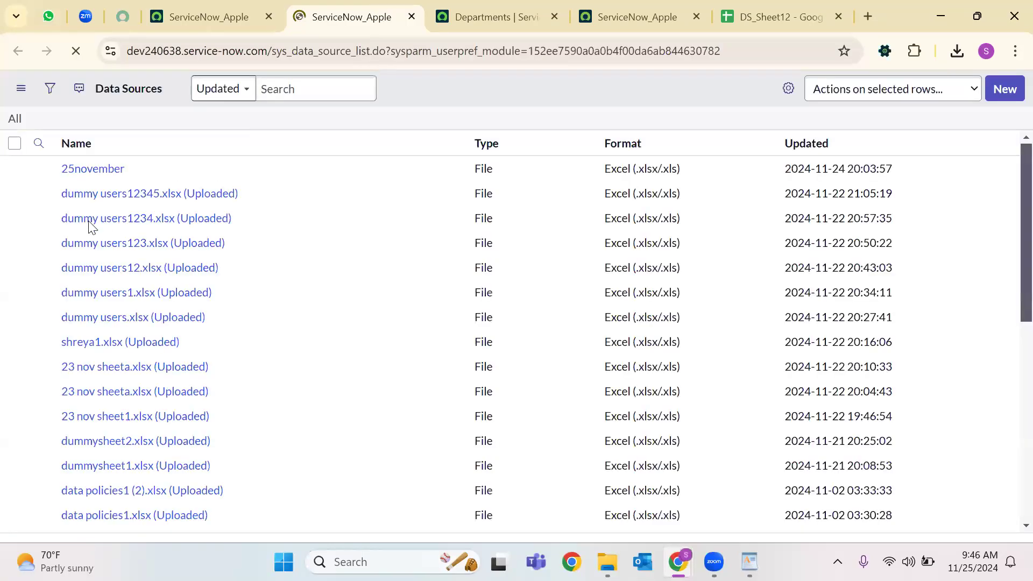
{"action": "left_click", "coordinate": [95, 209]}
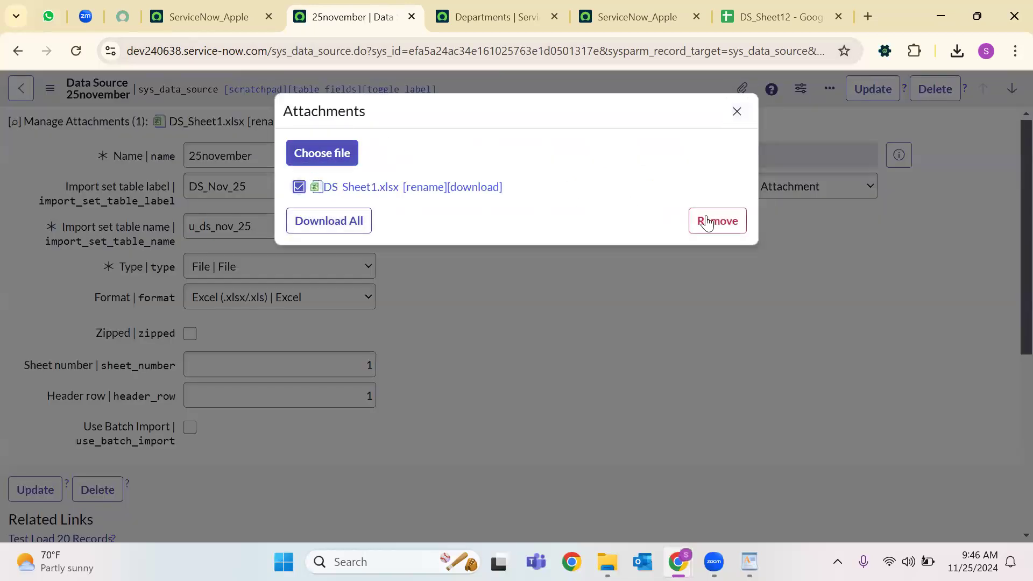
Replace the data source's DS_Sheet1.xlsx attachment with DS_Sheet12.xlsx.
{"action": "left_click", "coordinate": [701, 221]}
{"action": "left_click", "coordinate": [533, 317]}
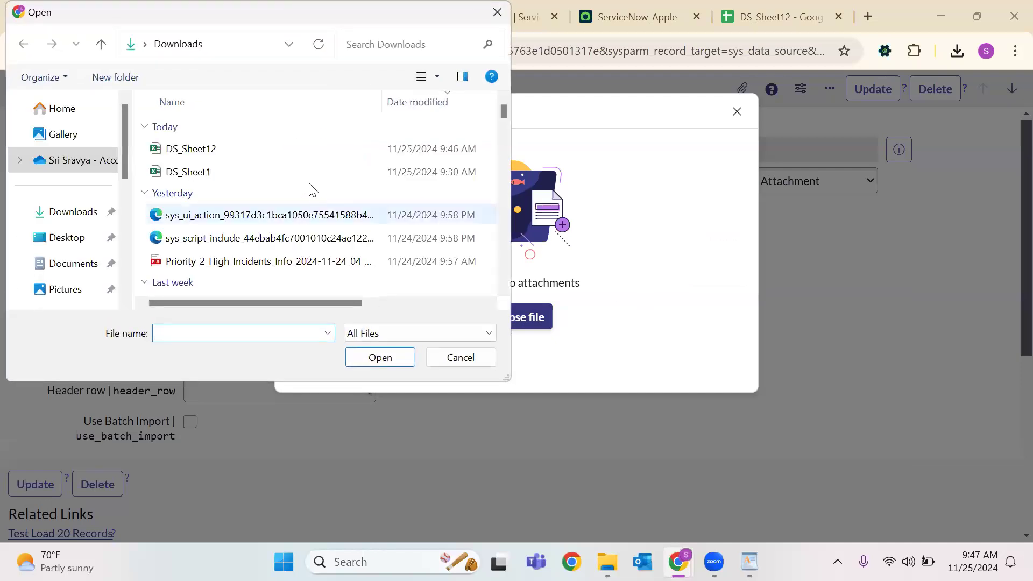
{"action": "left_click", "coordinate": [222, 155]}
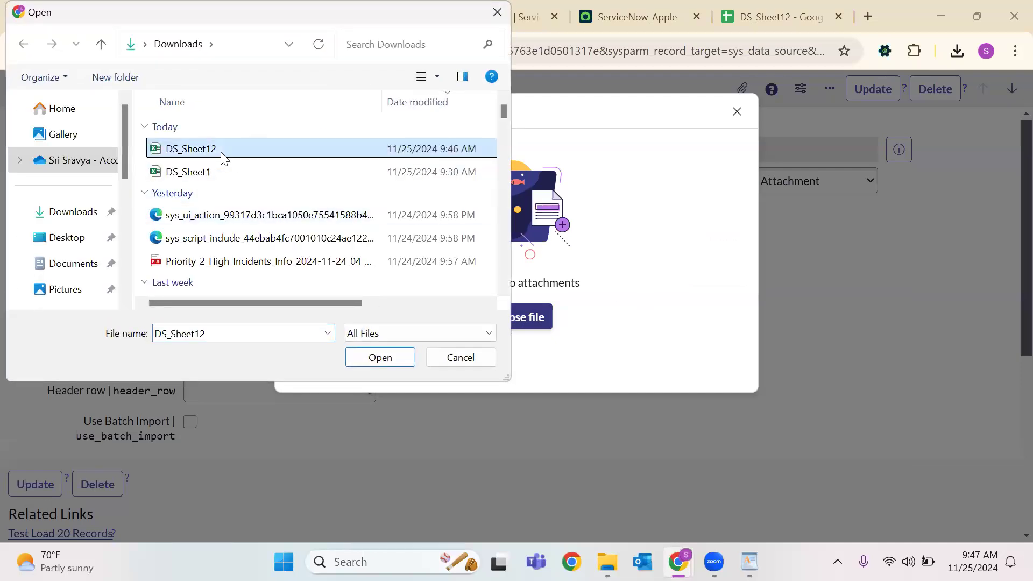
{"action": "left_click", "coordinate": [380, 347]}
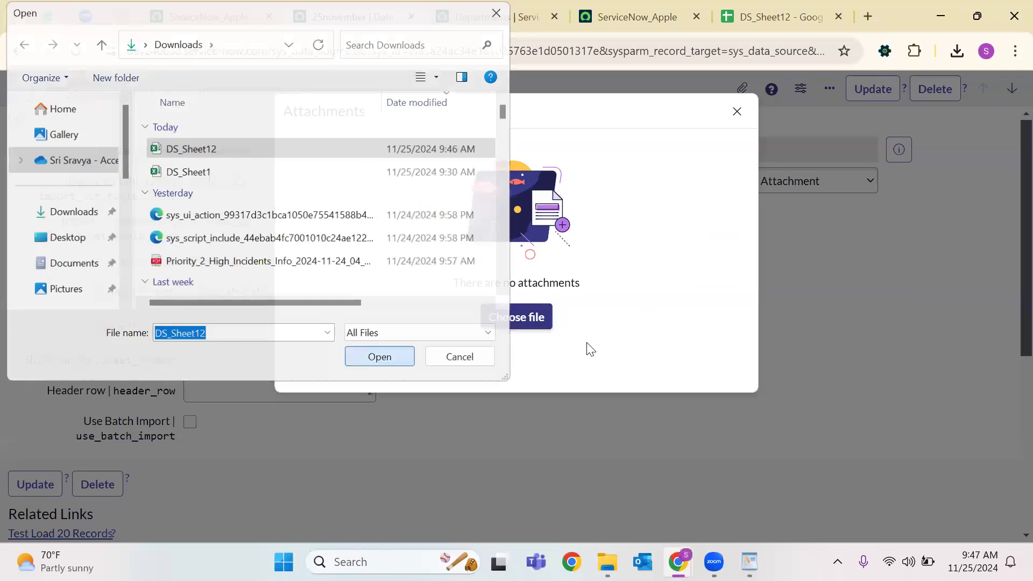
{"action": "left_click", "coordinate": [738, 111]}
Save the 25november data source and load all records from the new spreadsheet.
{"action": "right_click", "coordinate": [474, 88]}
{"action": "left_click", "coordinate": [499, 97]}
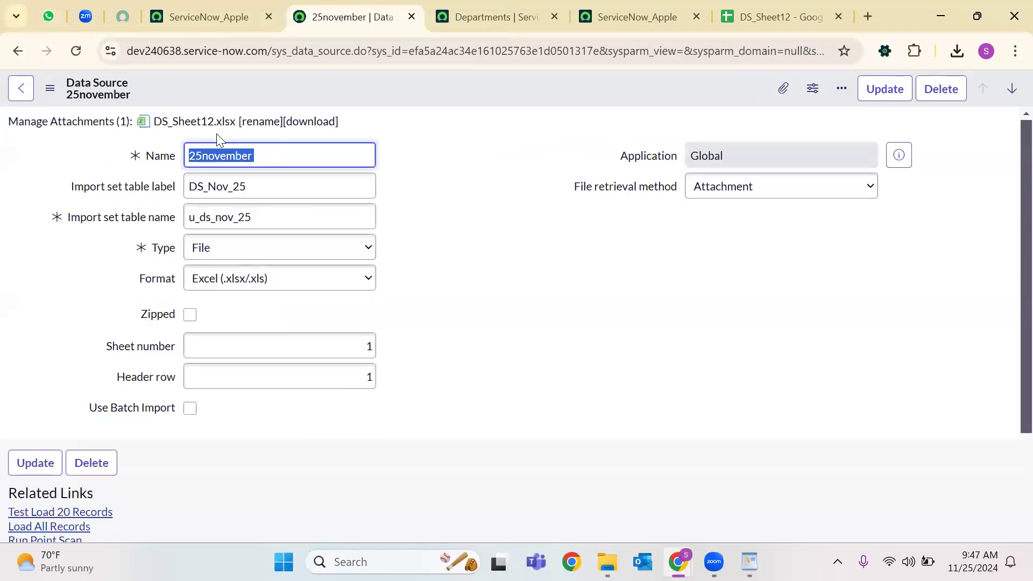
{"action": "scroll", "coordinate": [89, 321], "scroll_direction": "down", "scroll_amount": 3}
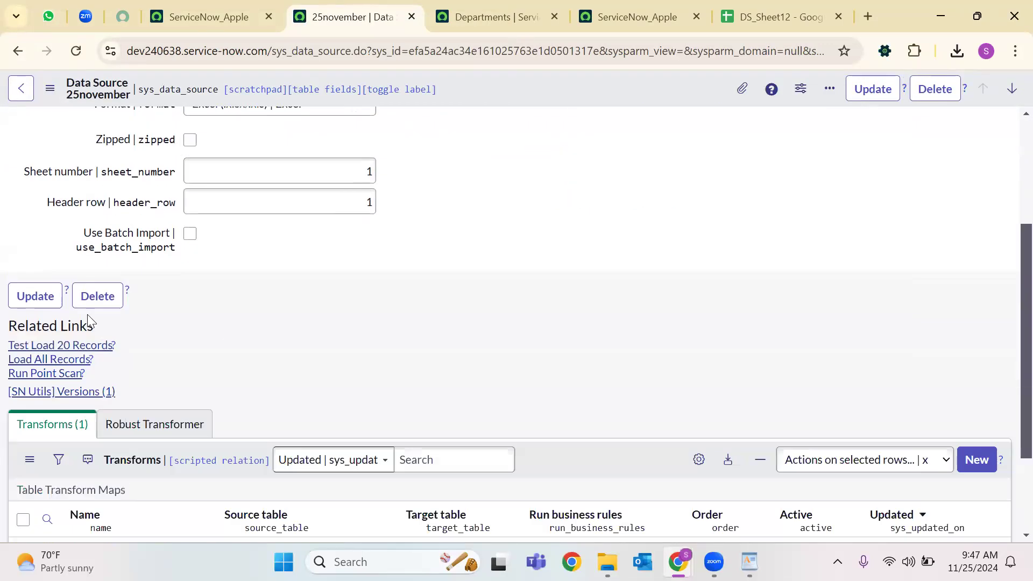
{"action": "scroll", "coordinate": [89, 322], "scroll_direction": "down", "scroll_amount": 2}
{"action": "left_click", "coordinate": [40, 231]}
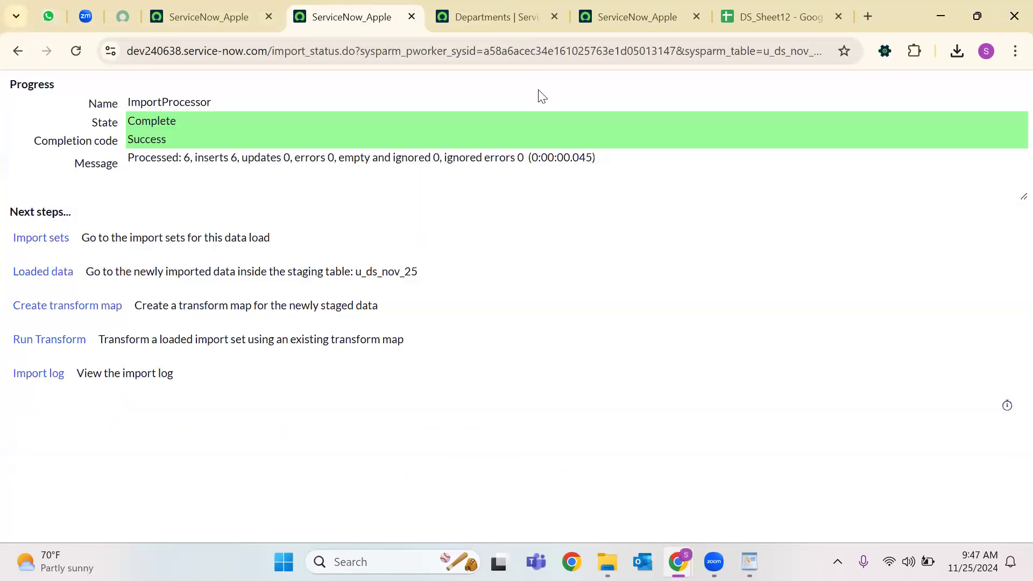
Review the six user IDs (A2:A7) in DS_Sheet12, then return to the import status page.
{"action": "left_click", "coordinate": [770, 17]}
{"action": "left_click", "coordinate": [130, 354]}
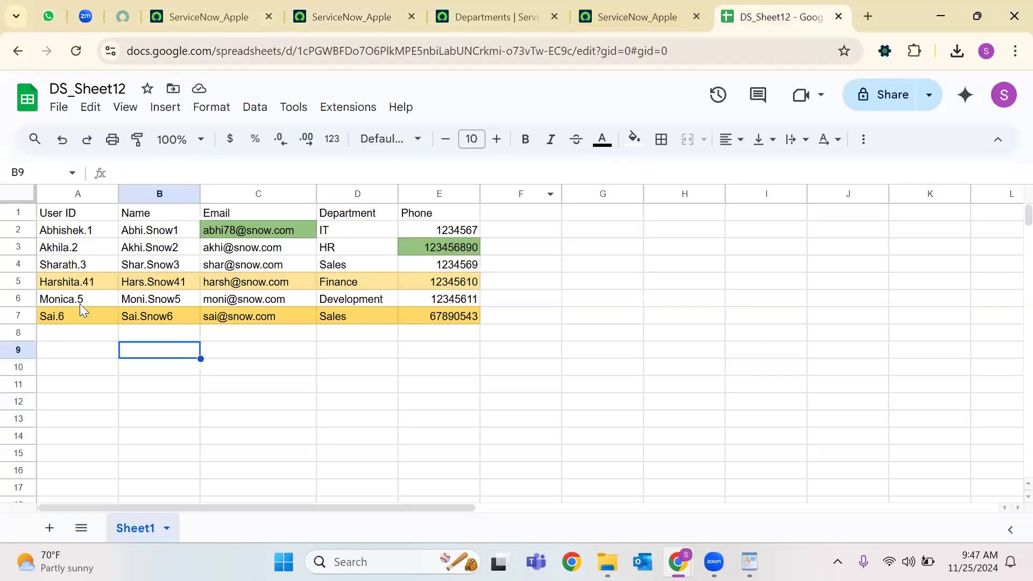
{"action": "left_click_drag", "start_coordinate": [81, 316], "coordinate": [72, 231]}
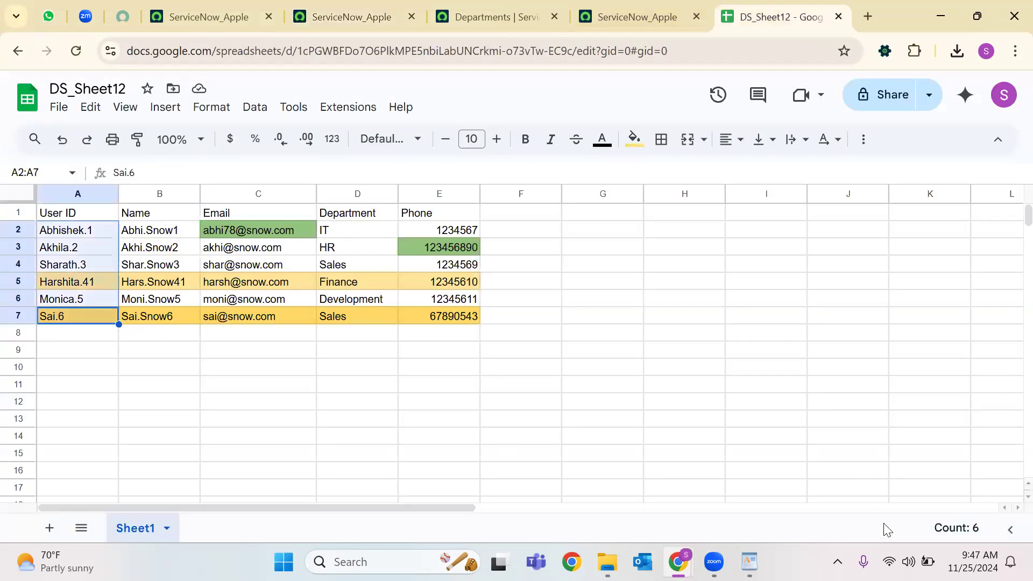
{"action": "left_click", "coordinate": [486, 10]}
{"action": "left_click", "coordinate": [638, 17]}
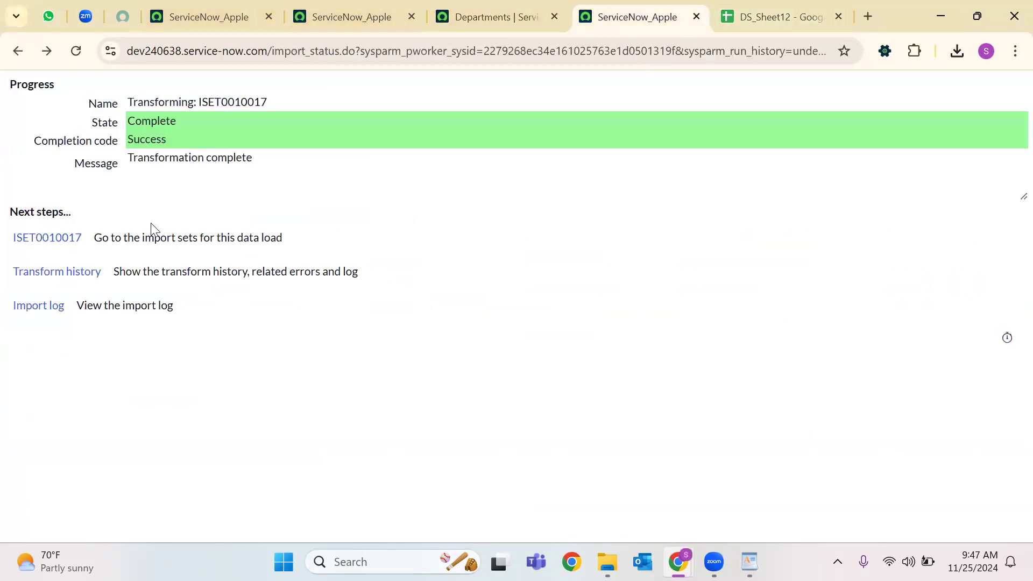
{"action": "left_click", "coordinate": [696, 17]}
{"action": "left_click", "coordinate": [407, 8]}
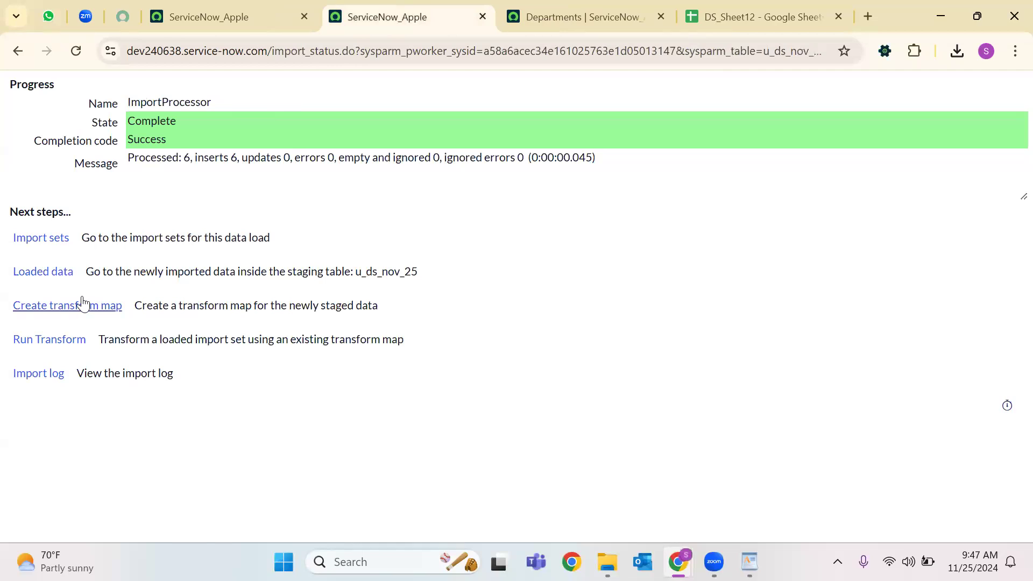
Transform import set ISET0010019 and view its transform history.
{"action": "left_click", "coordinate": [112, 351]}
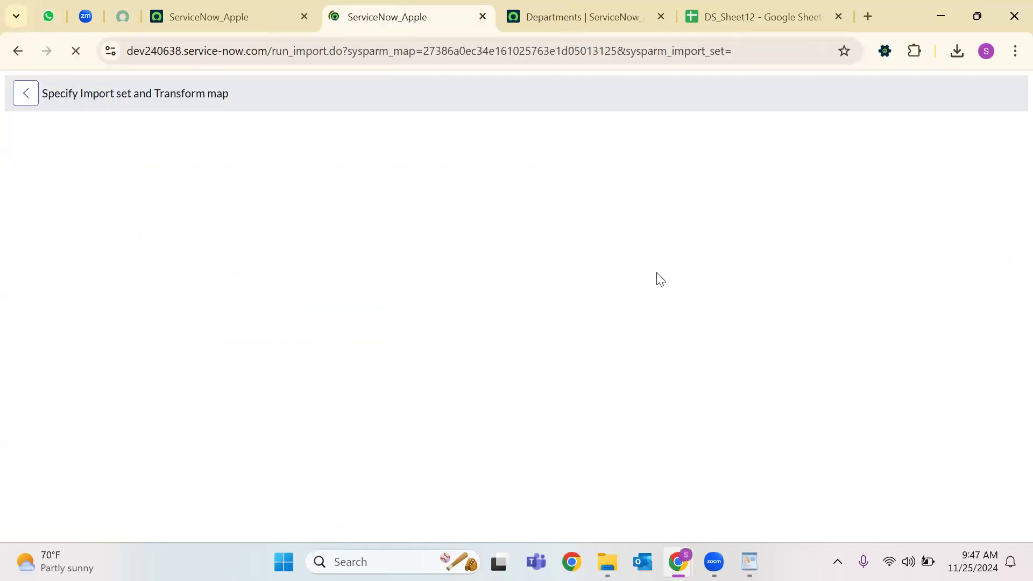
{"action": "left_click", "coordinate": [33, 383]}
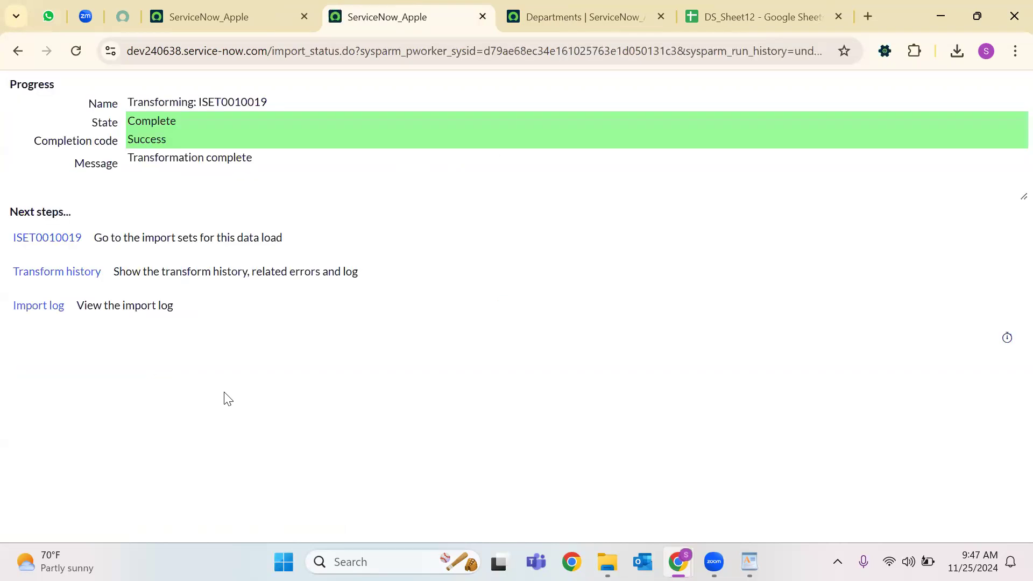
{"action": "left_click", "coordinate": [92, 281]}
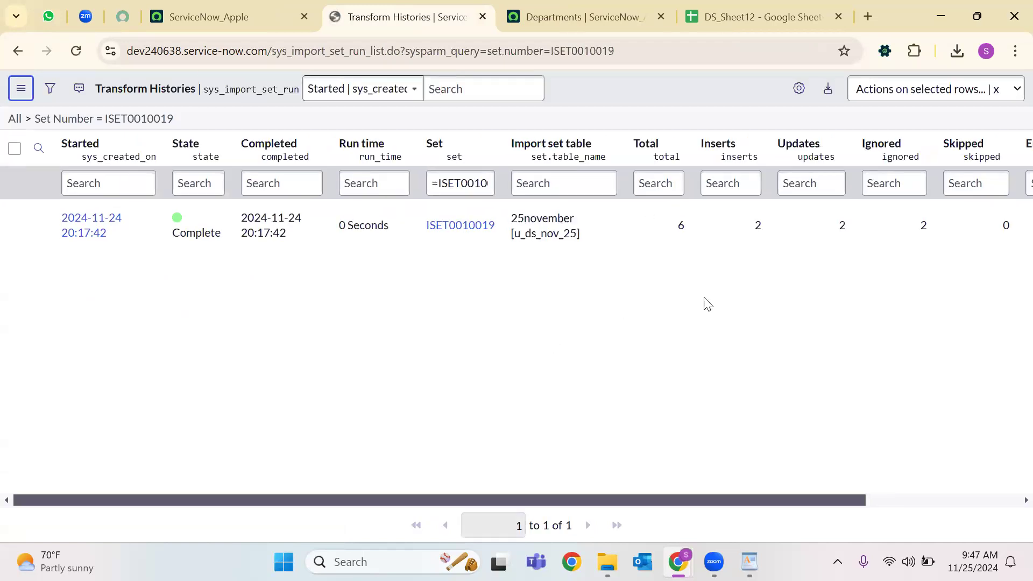
Highlight the history counts: 6 total, 2 inserted, 2 updated, 2 ignored.
{"action": "left_click_drag", "start_coordinate": [685, 231], "coordinate": [668, 235]}
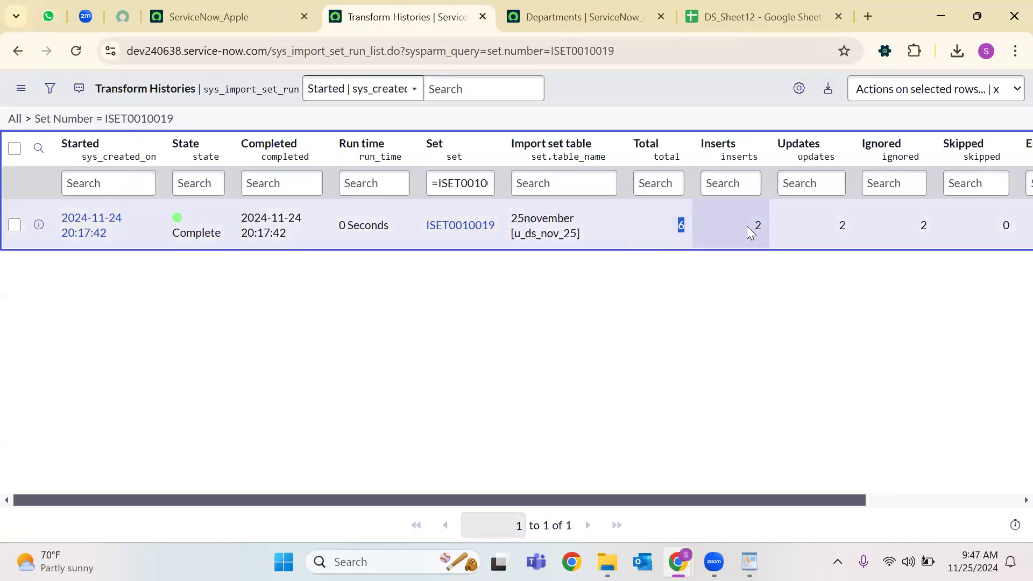
{"action": "left_click_drag", "start_coordinate": [747, 226], "coordinate": [767, 226]}
{"action": "left_click_drag", "start_coordinate": [831, 223], "coordinate": [906, 224]}
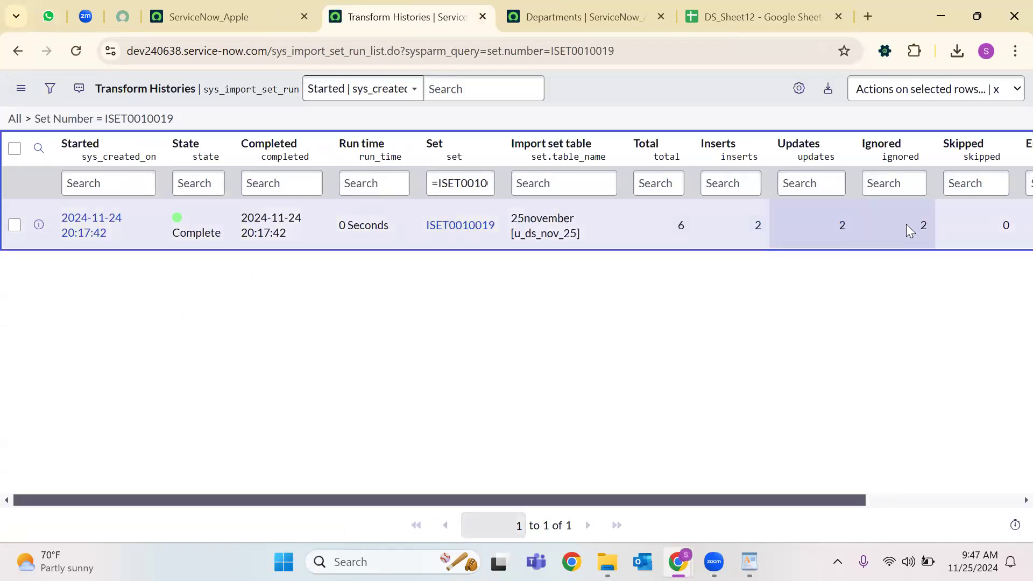
Open import set ISET0010019 and filter its rows to State = Updated.
{"action": "left_click", "coordinate": [442, 229]}
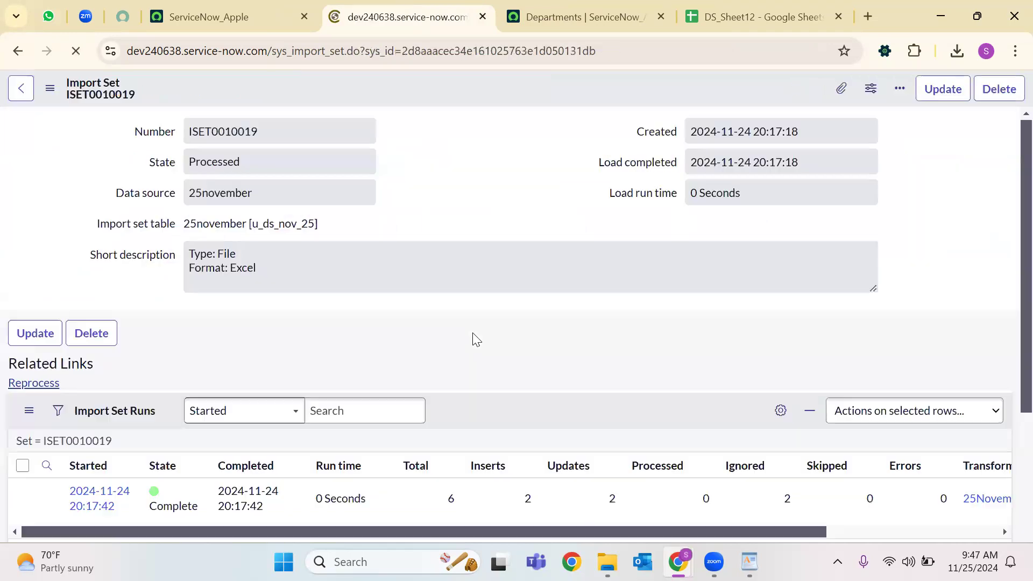
{"action": "scroll", "coordinate": [350, 361], "scroll_direction": "down", "scroll_amount": 5}
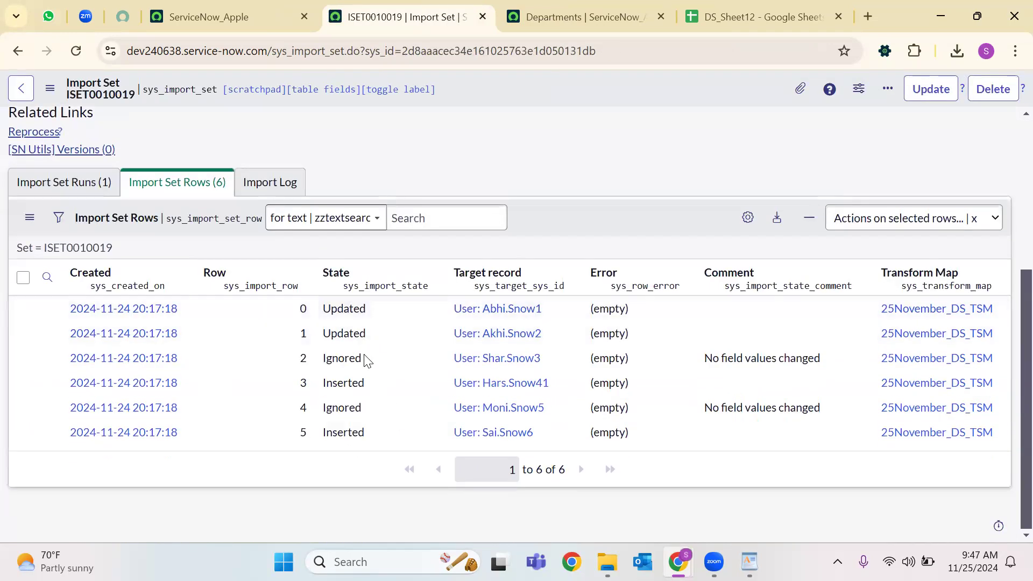
{"action": "right_click", "coordinate": [369, 333]}
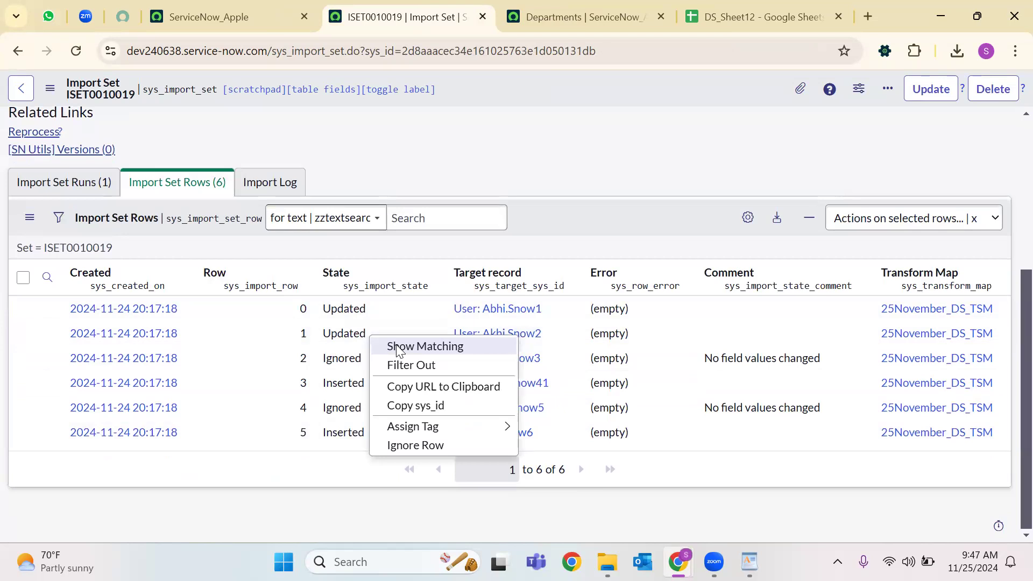
{"action": "key", "text": "Escape"}
{"action": "left_click", "coordinate": [713, 10]}
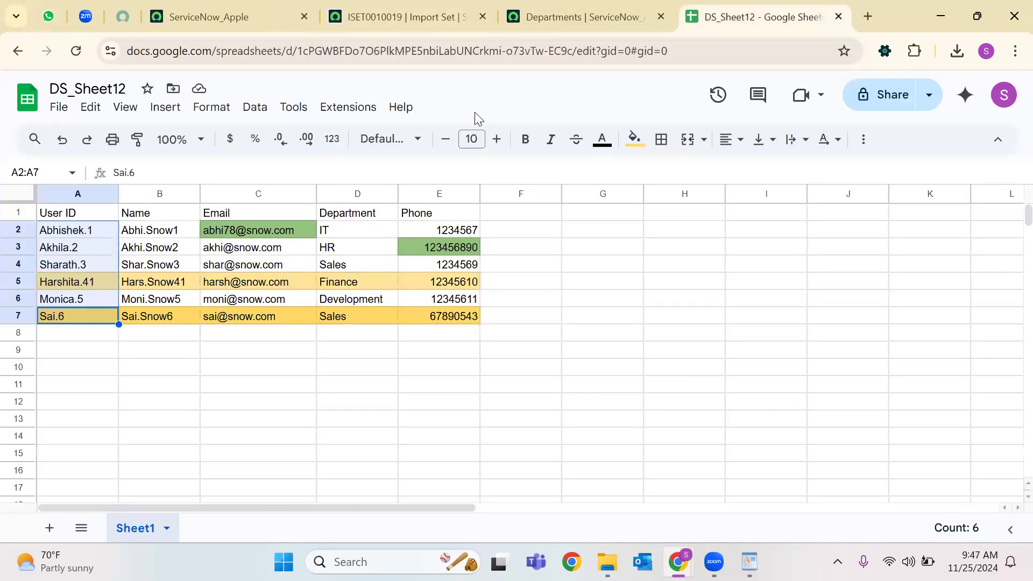
{"action": "left_click", "coordinate": [405, 14]}
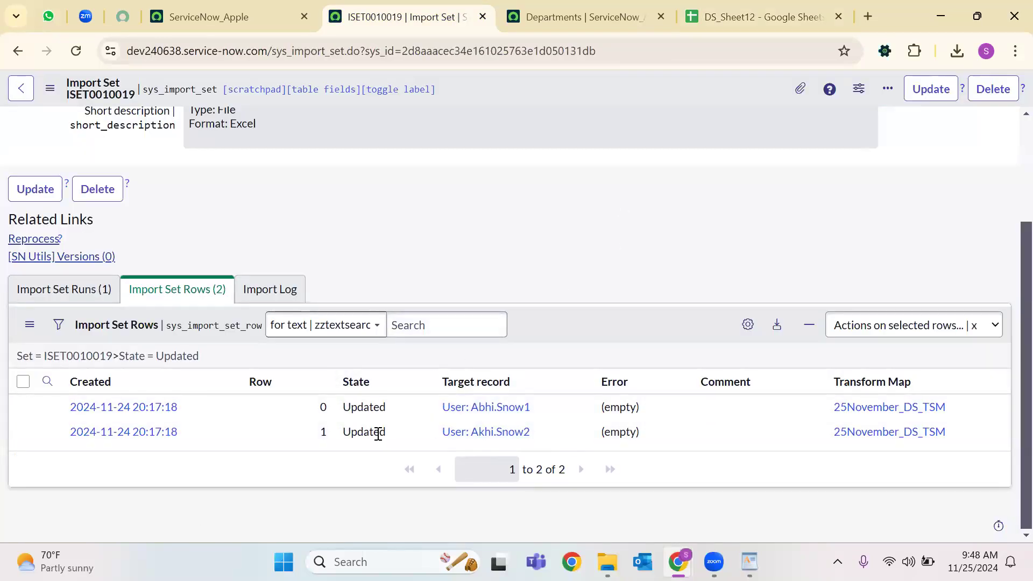
Confirm the first updated user's email matches the DS_Sheet12 spreadsheet.
{"action": "left_click", "coordinate": [464, 408]}
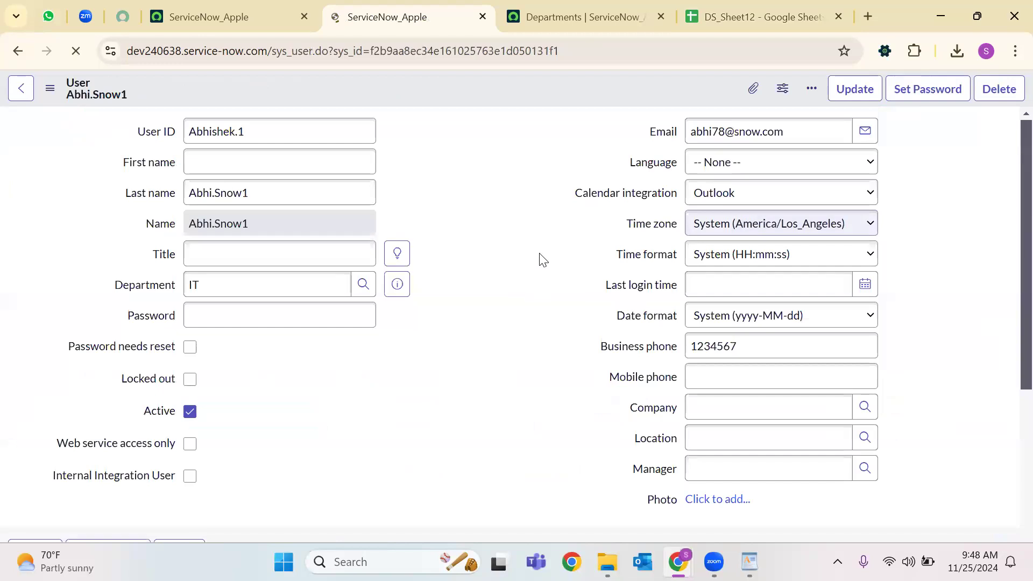
{"action": "left_click", "coordinate": [718, 6]}
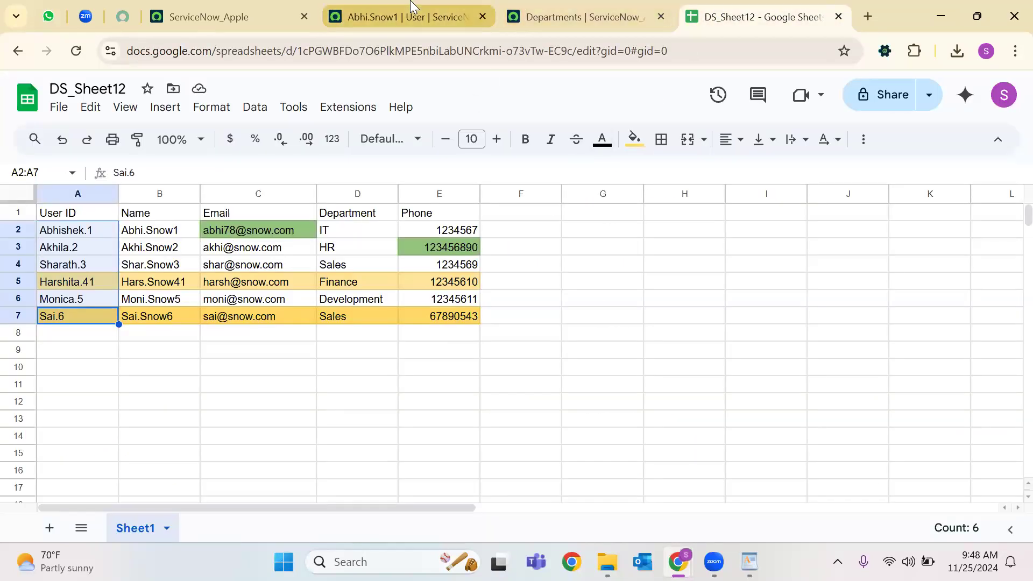
{"action": "left_click", "coordinate": [417, 17]}
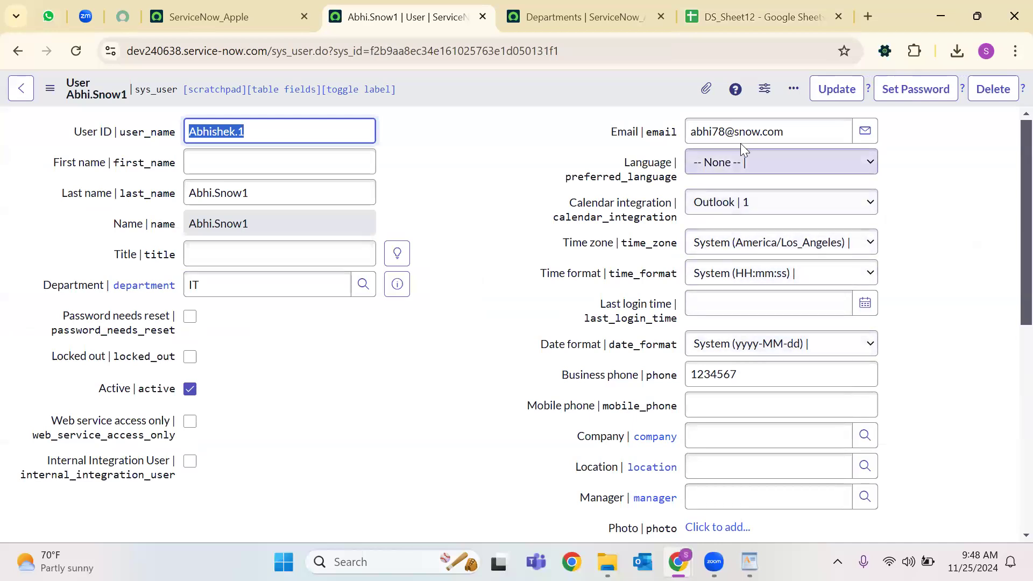
{"action": "left_click", "coordinate": [721, 135]}
{"action": "double_click", "coordinate": [721, 135]}
{"action": "left_click", "coordinate": [728, 7]}
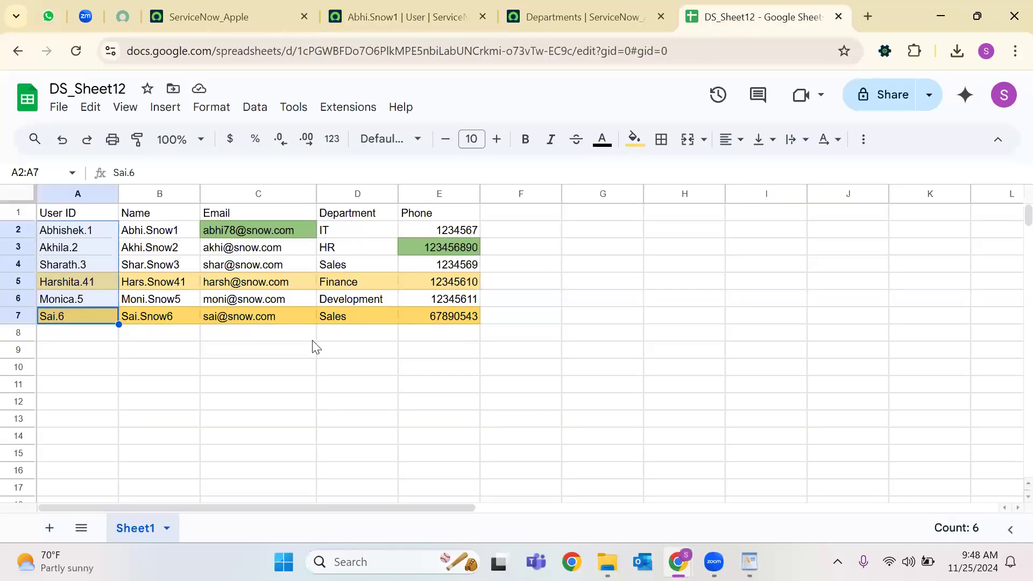
{"action": "left_click", "coordinate": [460, 6]}
{"action": "left_click", "coordinate": [21, 88]}
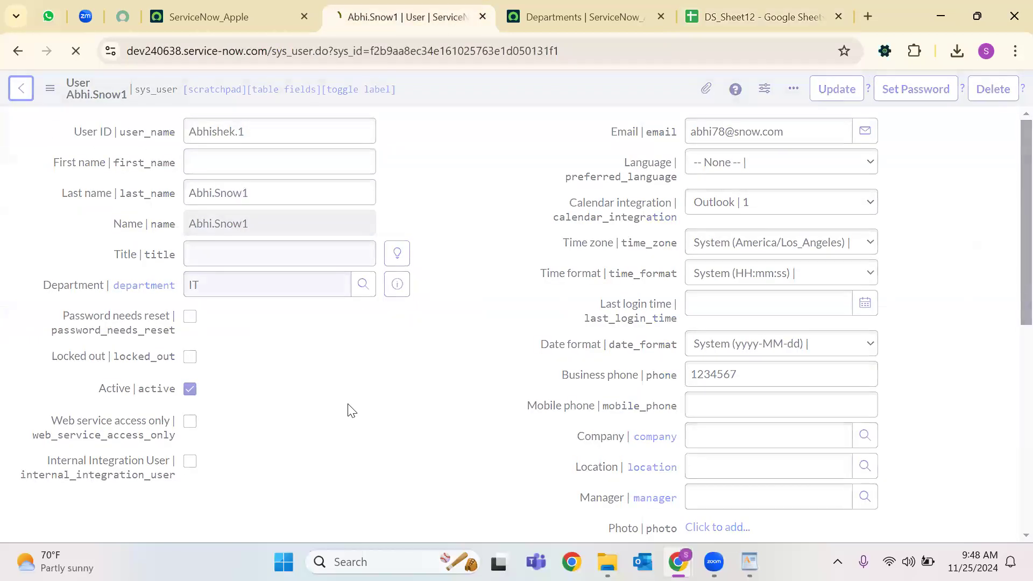
Confirm the second updated user's business phone matches the spreadsheet.
{"action": "scroll", "coordinate": [547, 434], "scroll_direction": "down", "scroll_amount": 3}
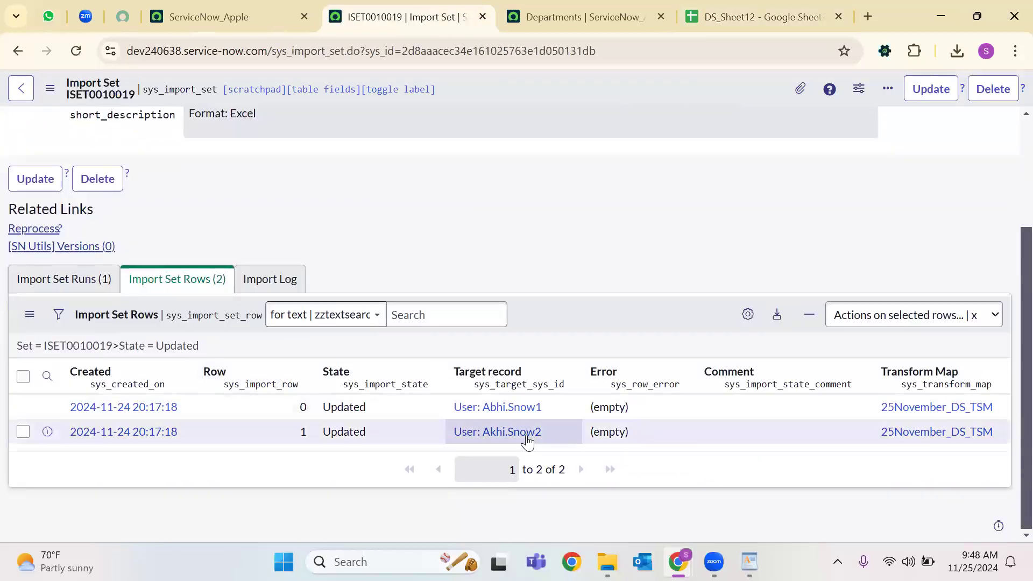
{"action": "left_click", "coordinate": [526, 439]}
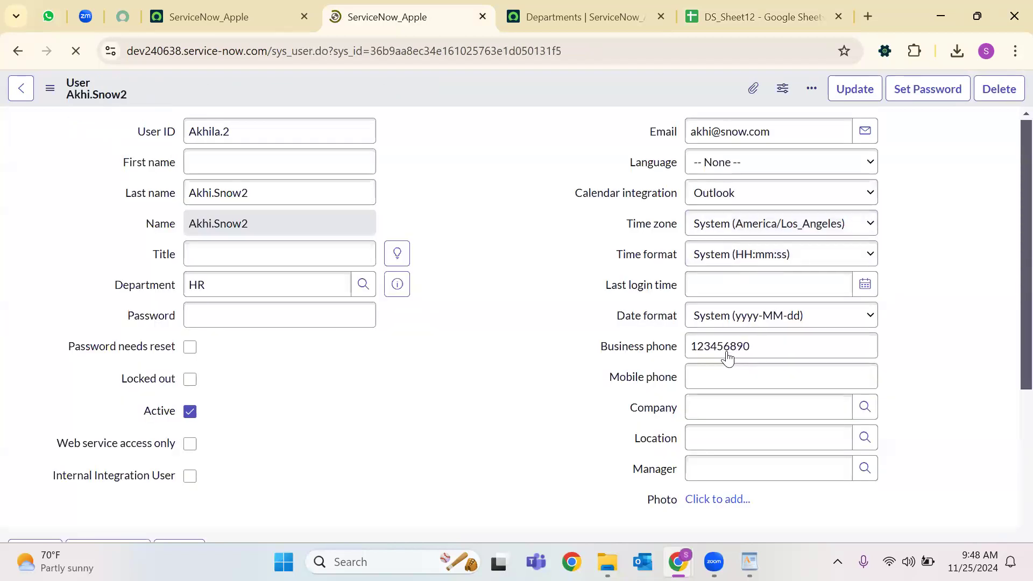
{"action": "left_click", "coordinate": [753, 376]}
{"action": "left_click", "coordinate": [778, 7]}
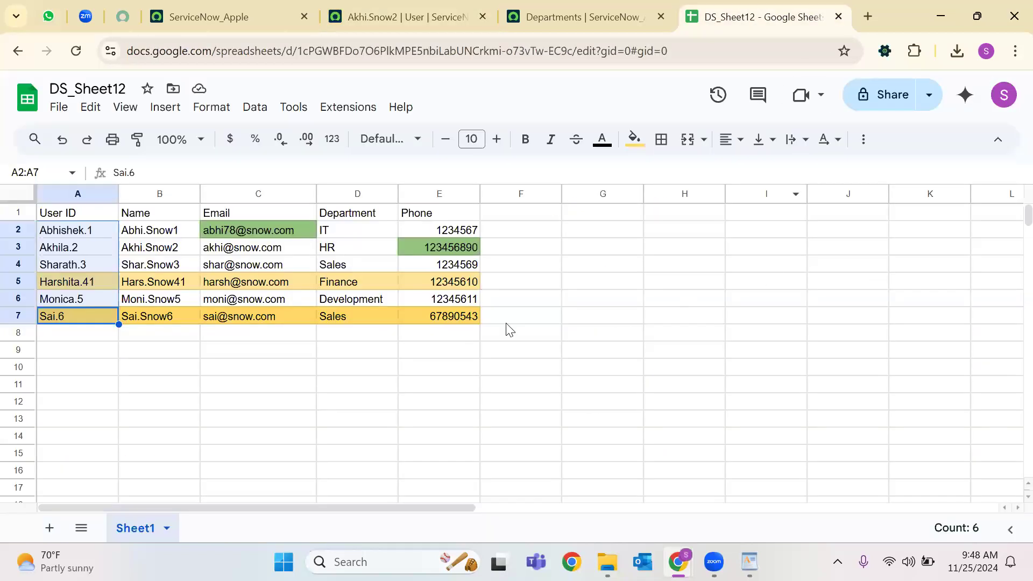
{"action": "left_click", "coordinate": [469, 6]}
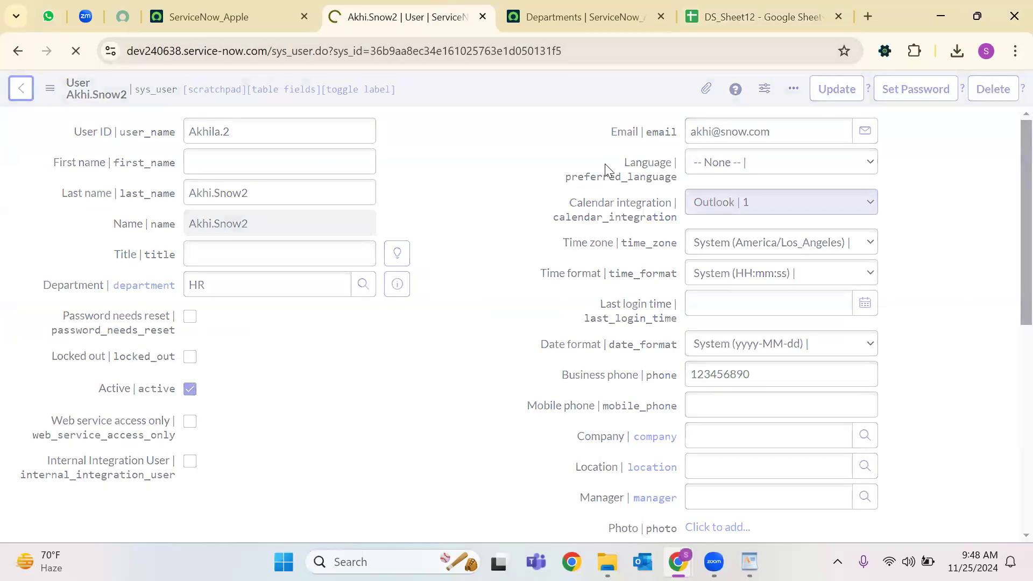
Look over the Ignored import rows, then point out inserted user row 5 in DS_Sheet12.
{"action": "scroll", "coordinate": [303, 383], "scroll_direction": "down", "scroll_amount": 4}
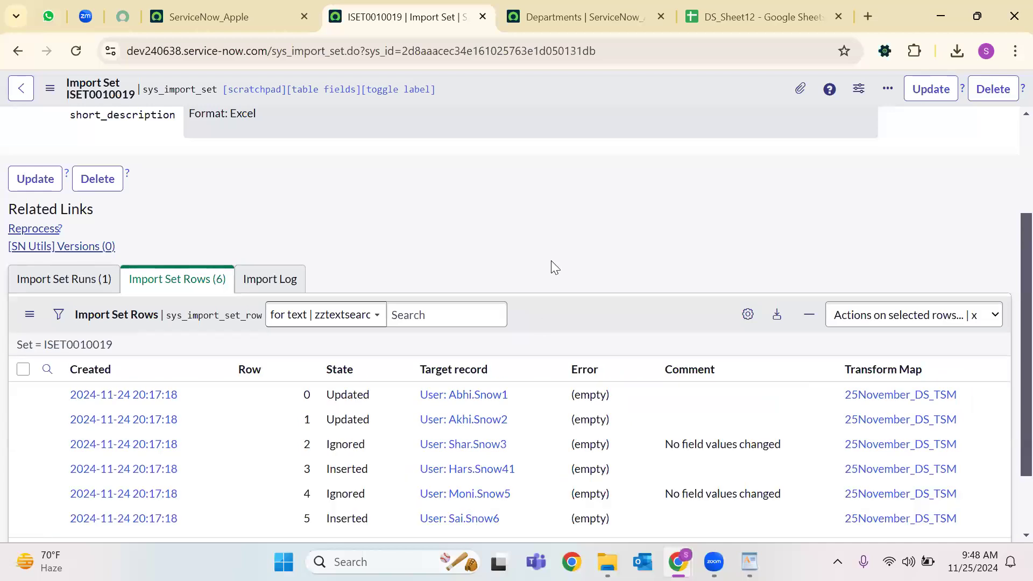
{"action": "scroll", "coordinate": [444, 370], "scroll_direction": "down", "scroll_amount": 2}
{"action": "right_click", "coordinate": [346, 379]}
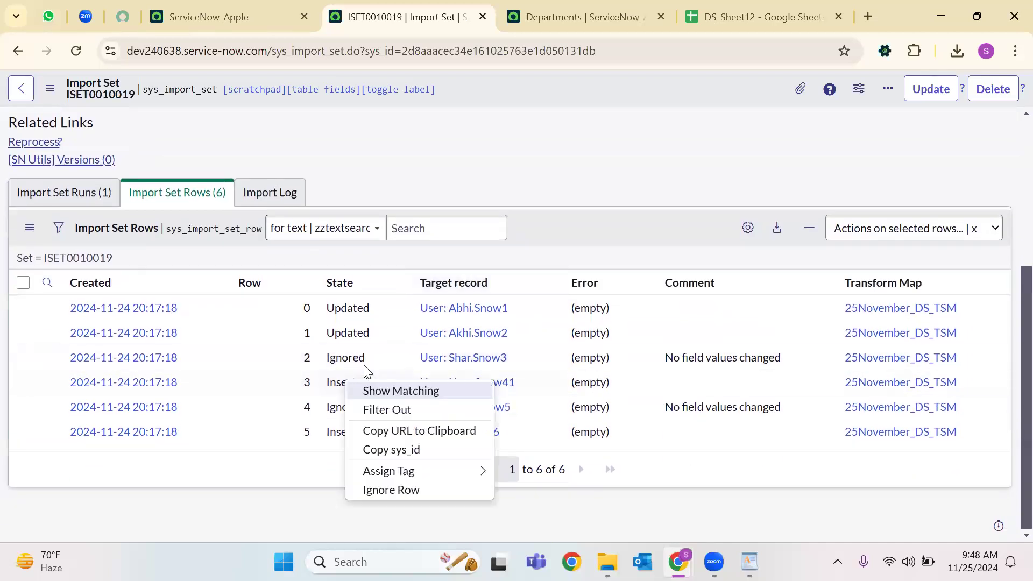
{"action": "left_click", "coordinate": [489, 363]}
{"action": "left_click", "coordinate": [759, 17]}
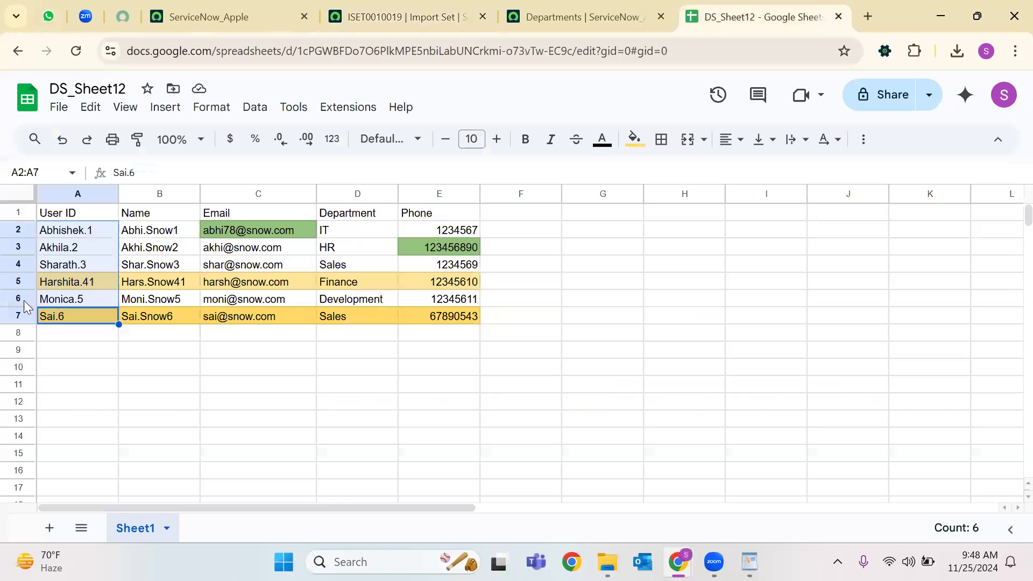
{"action": "left_click", "coordinate": [102, 286]}
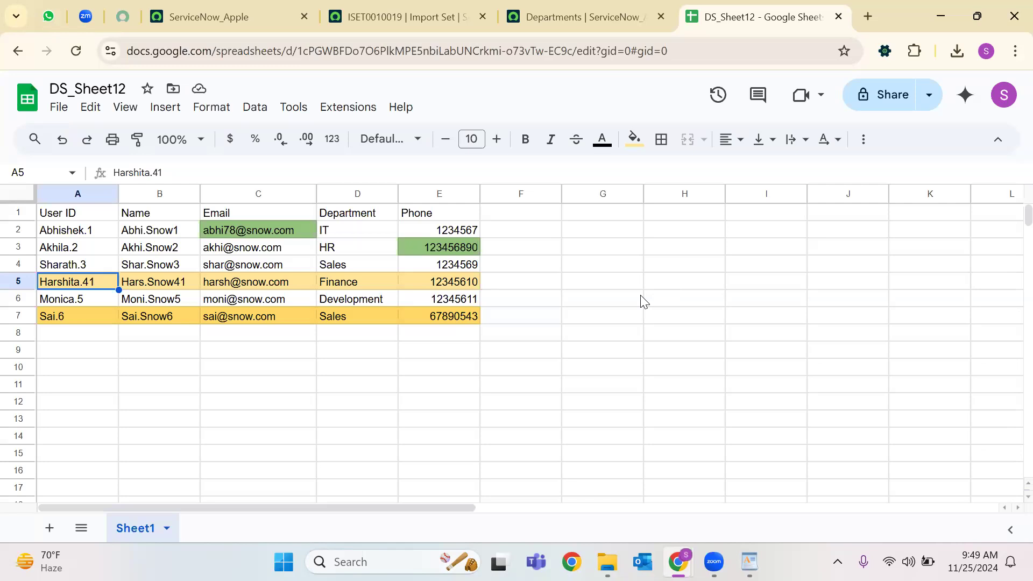
Review inserted users Hars.Snow41 and Sai.Snow6, then remove the Inserted filter to list all six rows.
{"action": "left_click", "coordinate": [404, 17]}
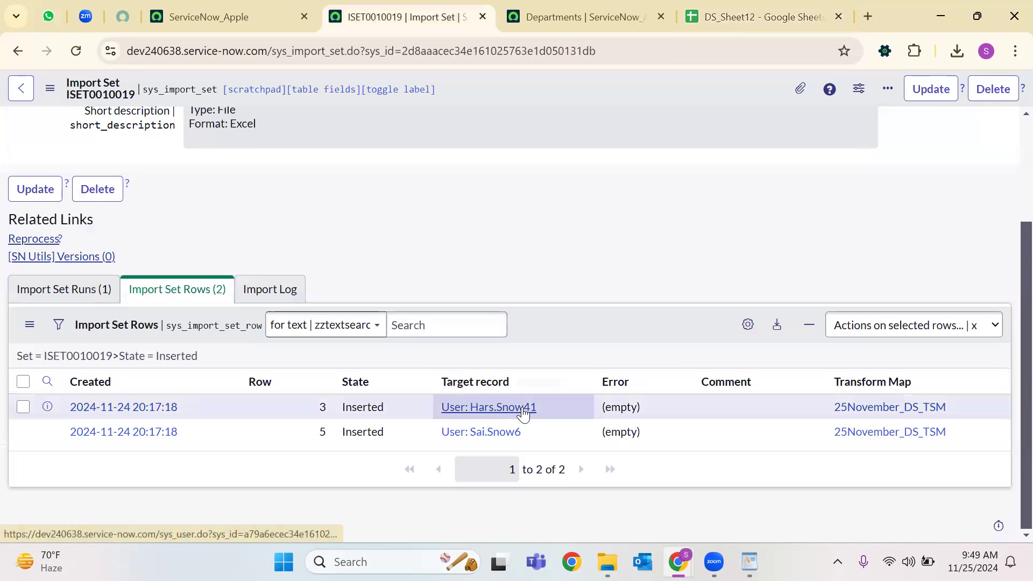
{"action": "left_click", "coordinate": [492, 415]}
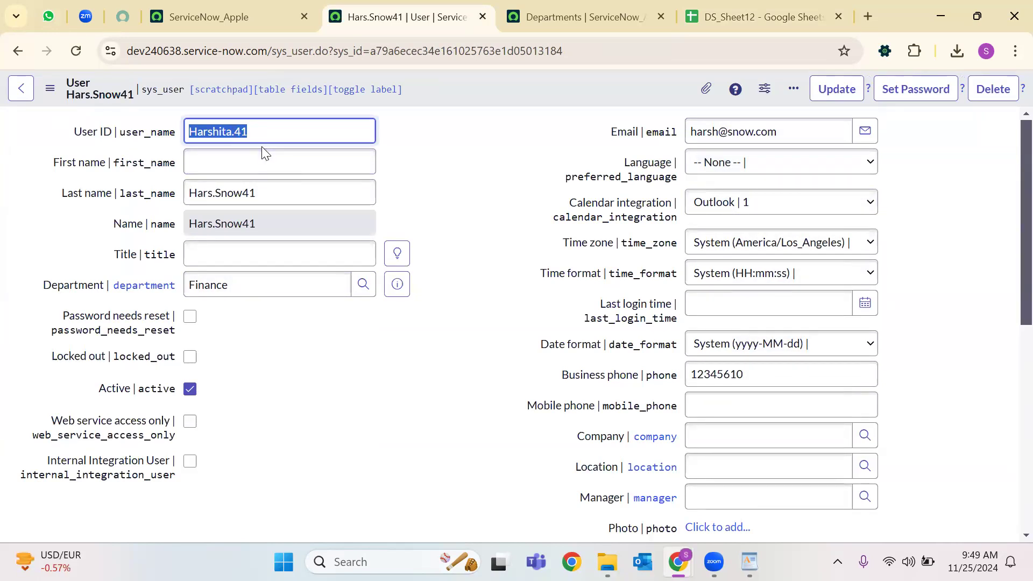
{"action": "key", "text": "Return"}
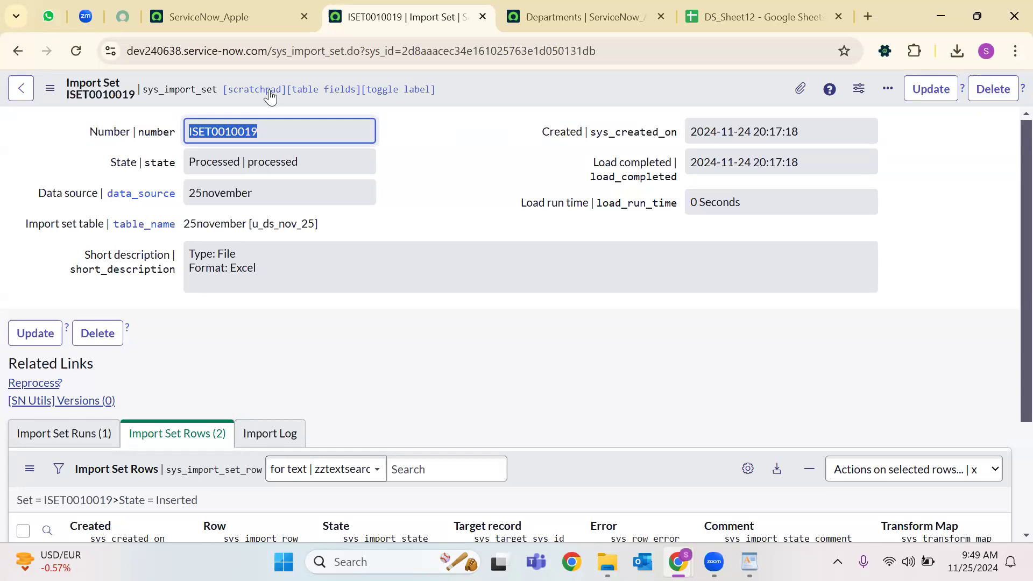
{"action": "scroll", "coordinate": [418, 360], "scroll_direction": "down", "scroll_amount": 3}
{"action": "left_click", "coordinate": [493, 432]}
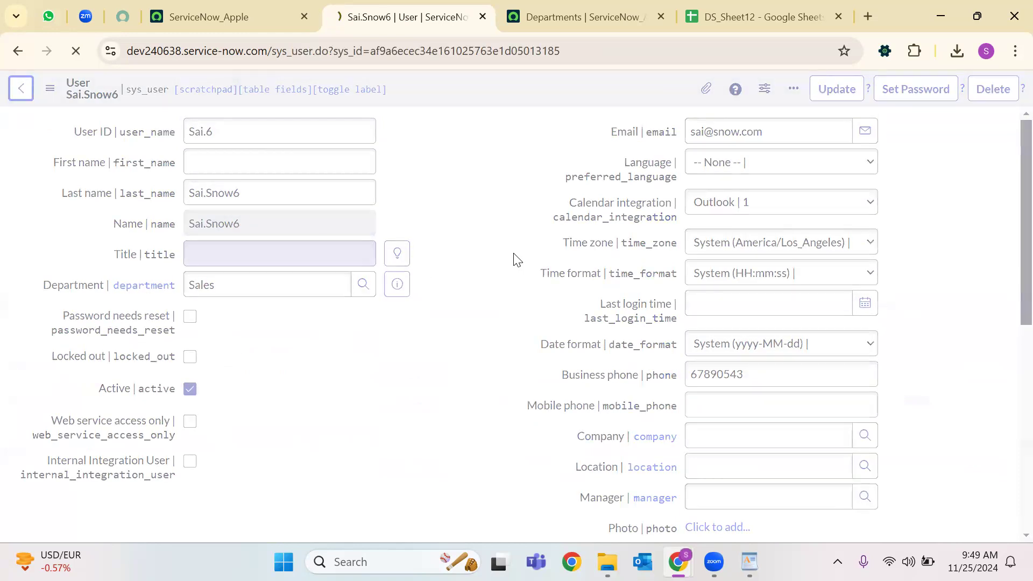
{"action": "key", "text": "alt+Left"}
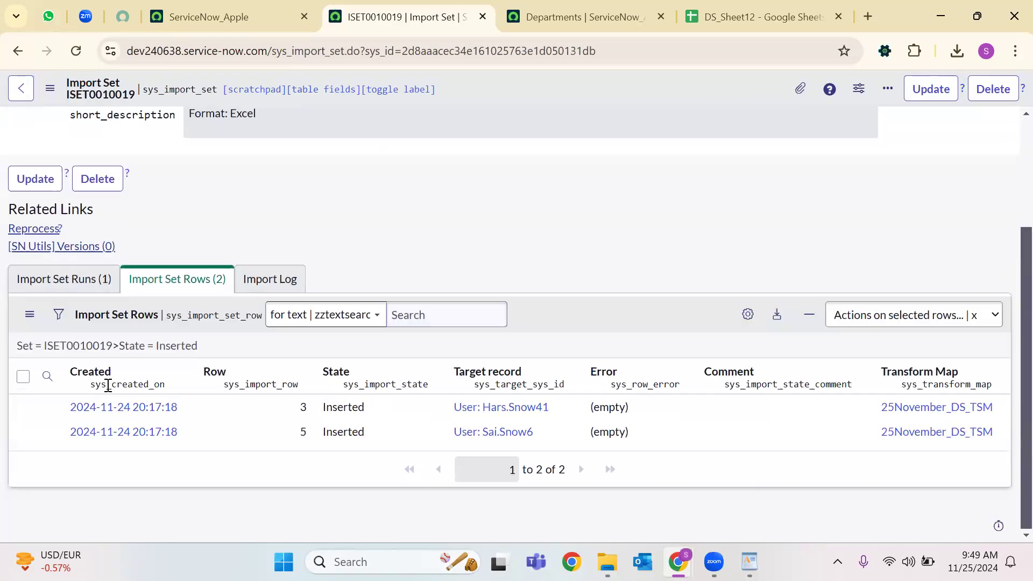
{"action": "left_click", "coordinate": [114, 346]}
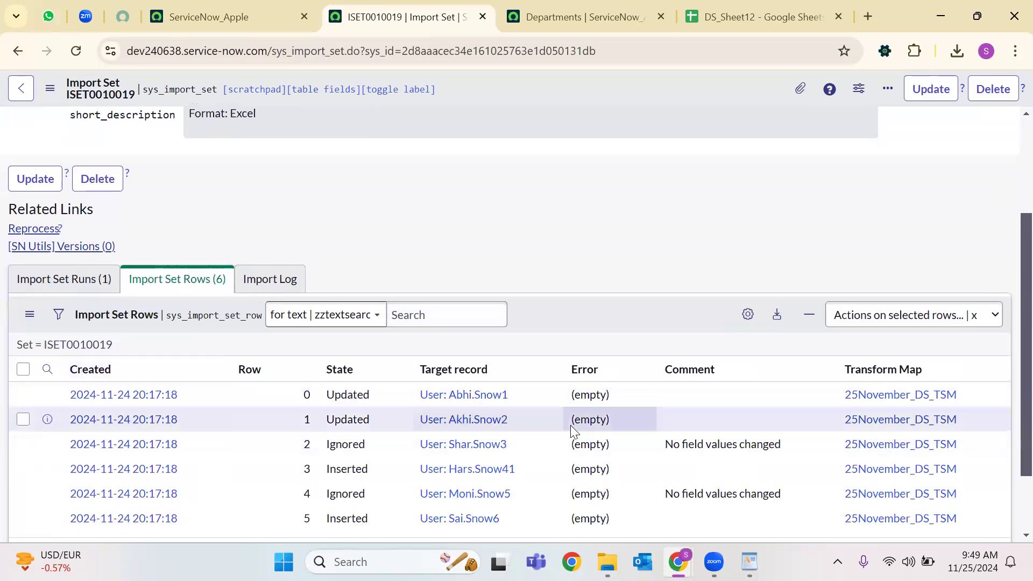
{"action": "scroll", "coordinate": [570, 425], "scroll_direction": "down", "scroll_amount": 1}
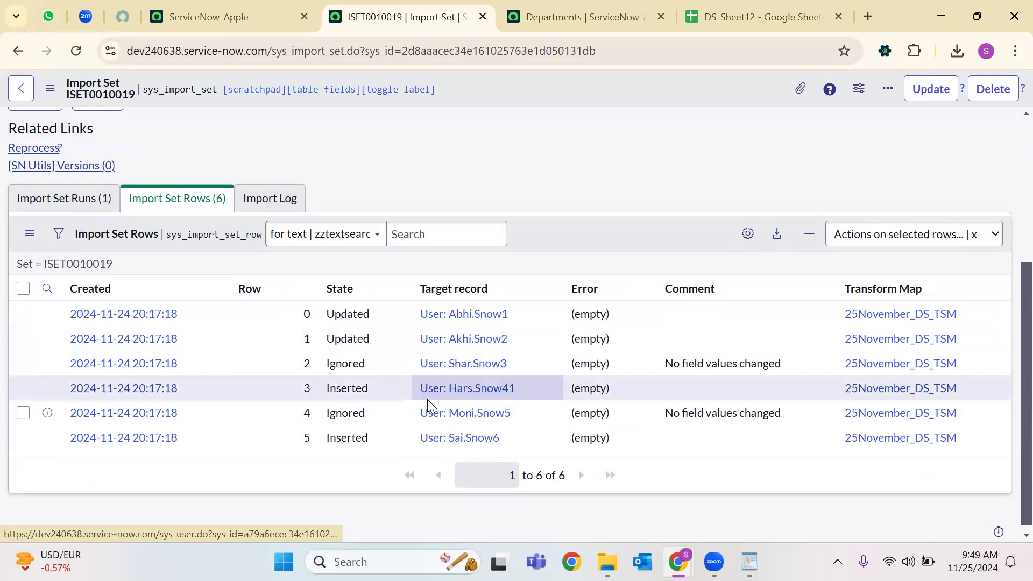
Filter the import rows to the Ignored state and return to DS_Sheet12.
{"action": "right_click", "coordinate": [365, 413]}
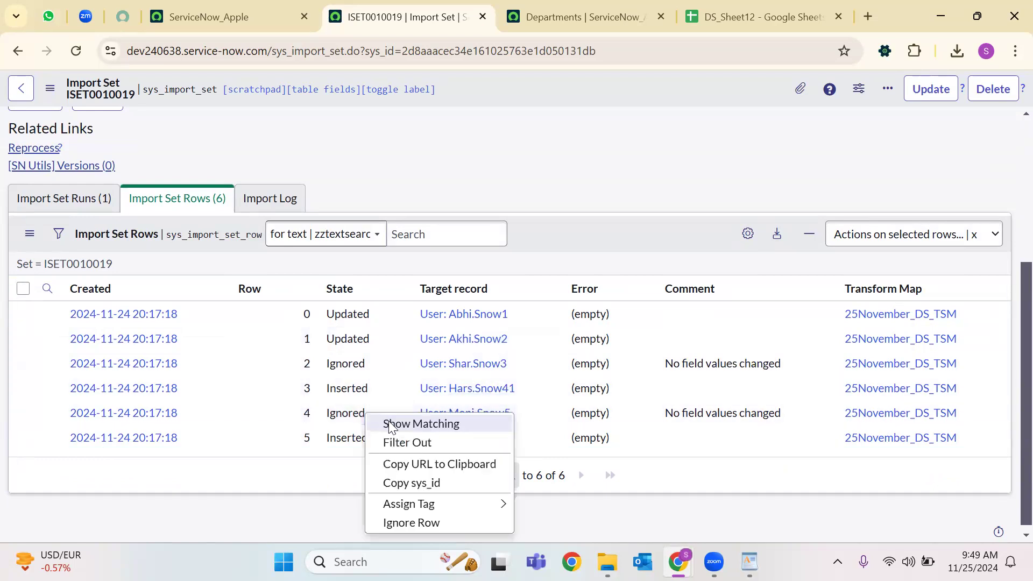
{"action": "left_click", "coordinate": [383, 423]}
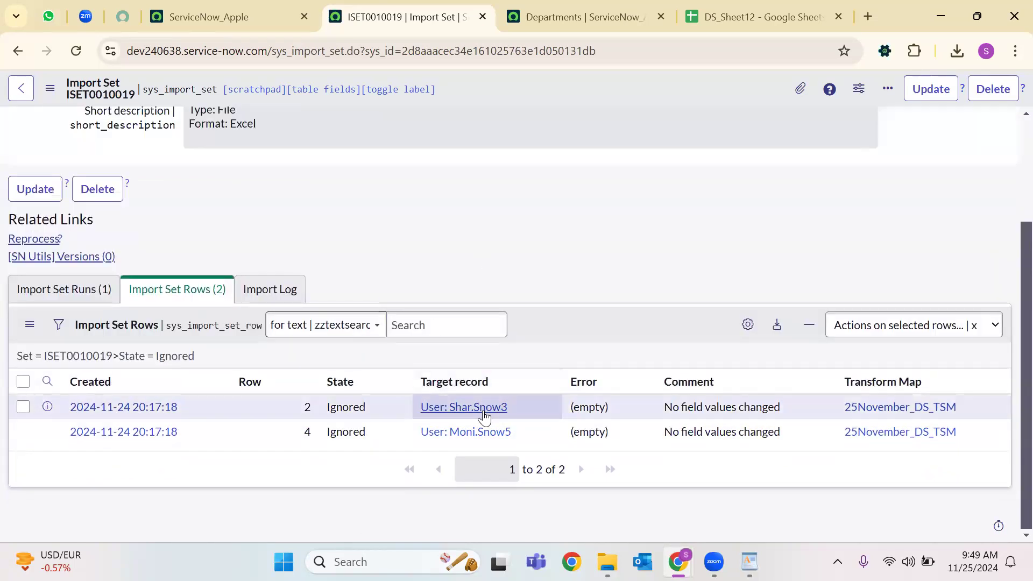
{"action": "left_click", "coordinate": [763, 17]}
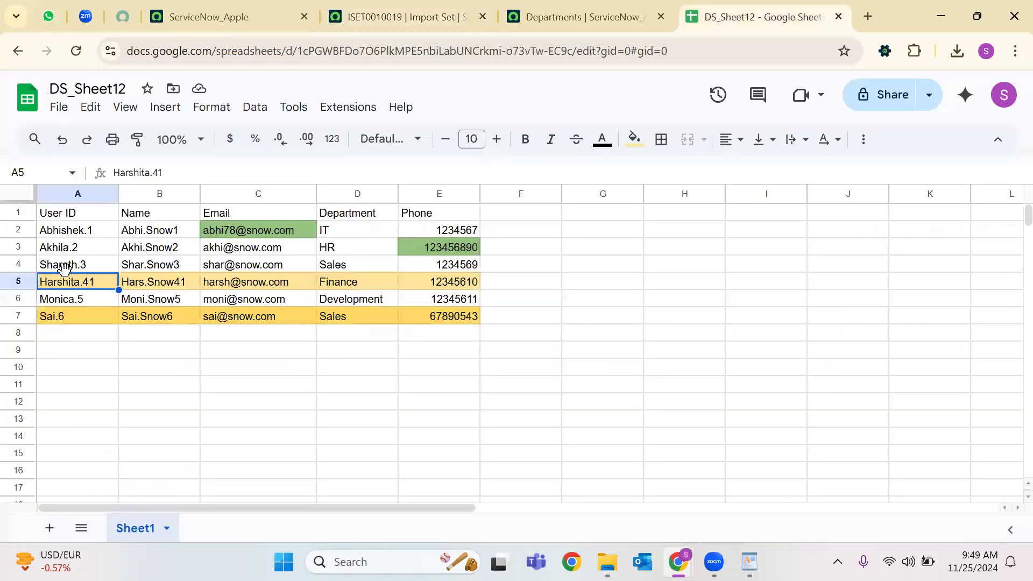
Select spreadsheet rows 4 (Sharath.3) and 6 (Monica.5) to compare with the Ignored rows.
{"action": "left_click", "coordinate": [66, 269]}
{"action": "left_click", "coordinate": [73, 300]}
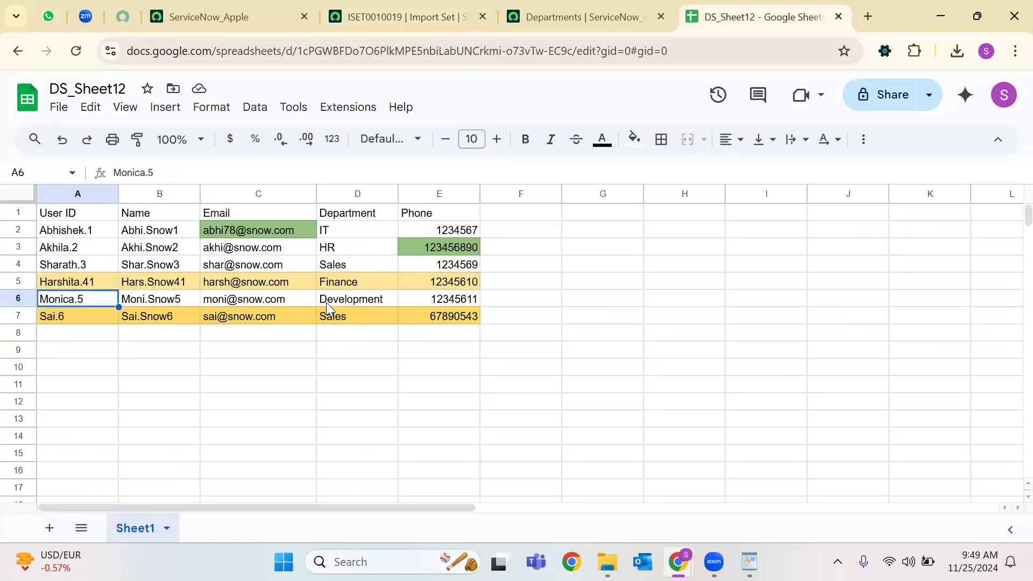
{"action": "left_click_drag", "start_coordinate": [477, 303], "coordinate": [27, 304]}
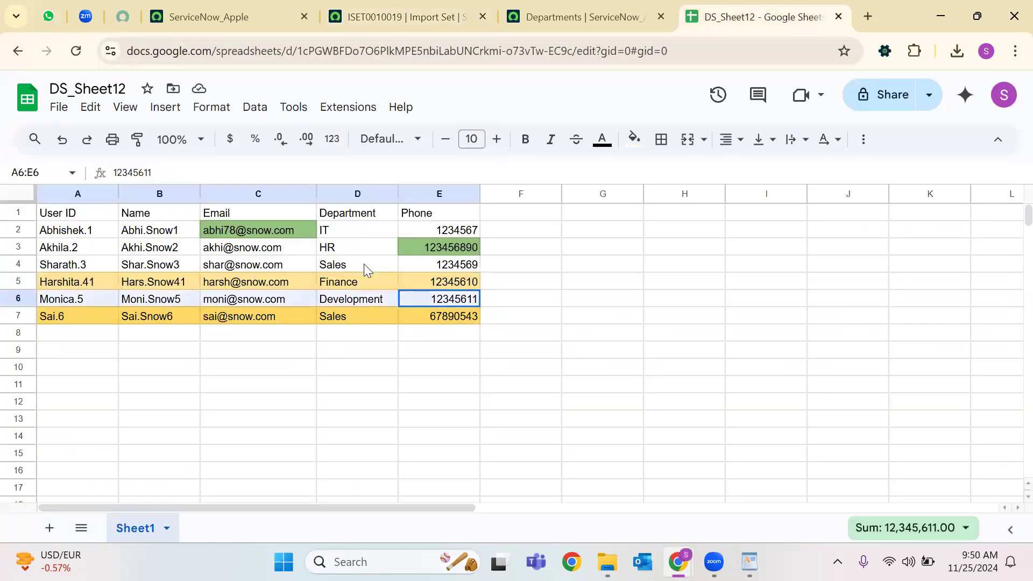
{"action": "left_click_drag", "start_coordinate": [467, 265], "coordinate": [48, 266]}
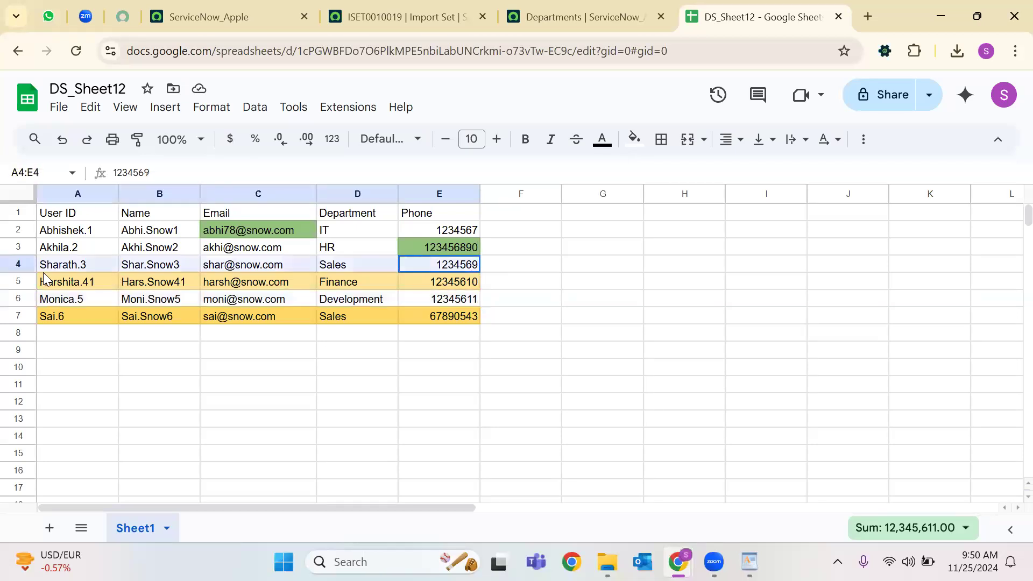
{"action": "left_click", "coordinate": [166, 386]}
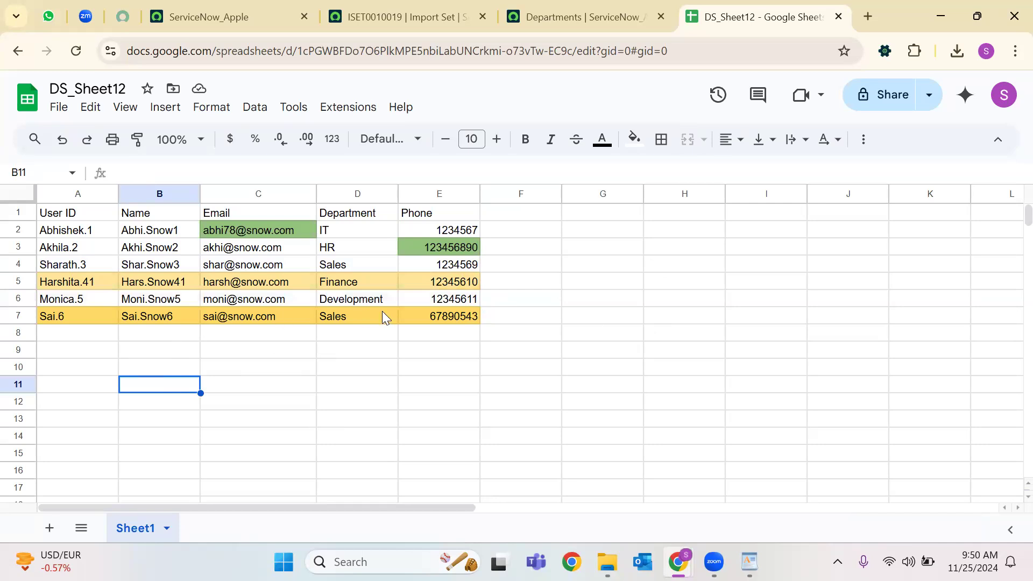
Reset the fill on A1:E7, clearing the green and orange row highlights.
{"action": "left_click_drag", "start_coordinate": [487, 319], "coordinate": [47, 212]}
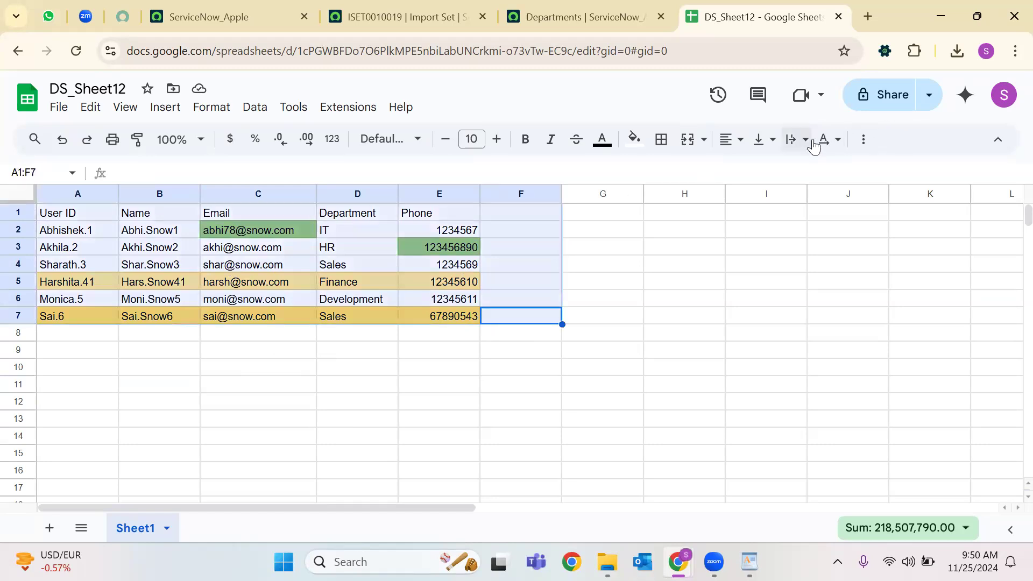
{"action": "left_click", "coordinate": [613, 251]}
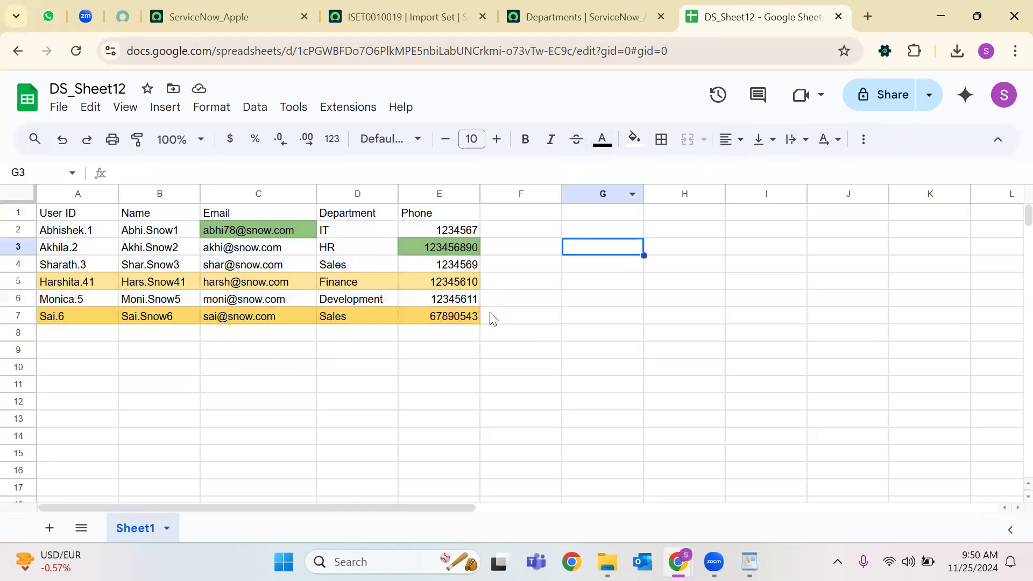
{"action": "left_click_drag", "start_coordinate": [476, 317], "coordinate": [69, 212]}
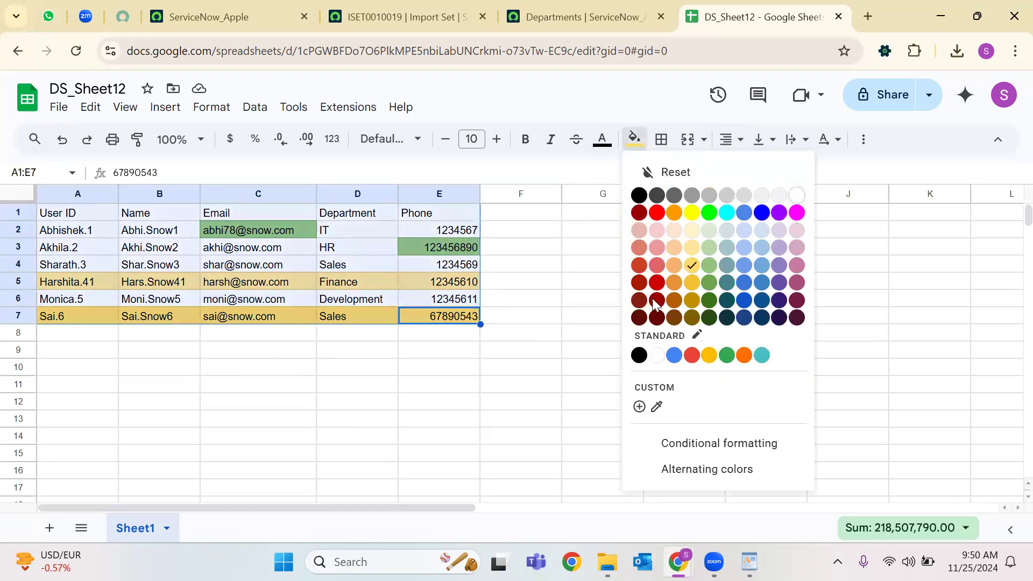
{"action": "left_click", "coordinate": [797, 195]}
{"action": "left_click", "coordinate": [502, 422]}
{"action": "left_click", "coordinate": [56, 337]}
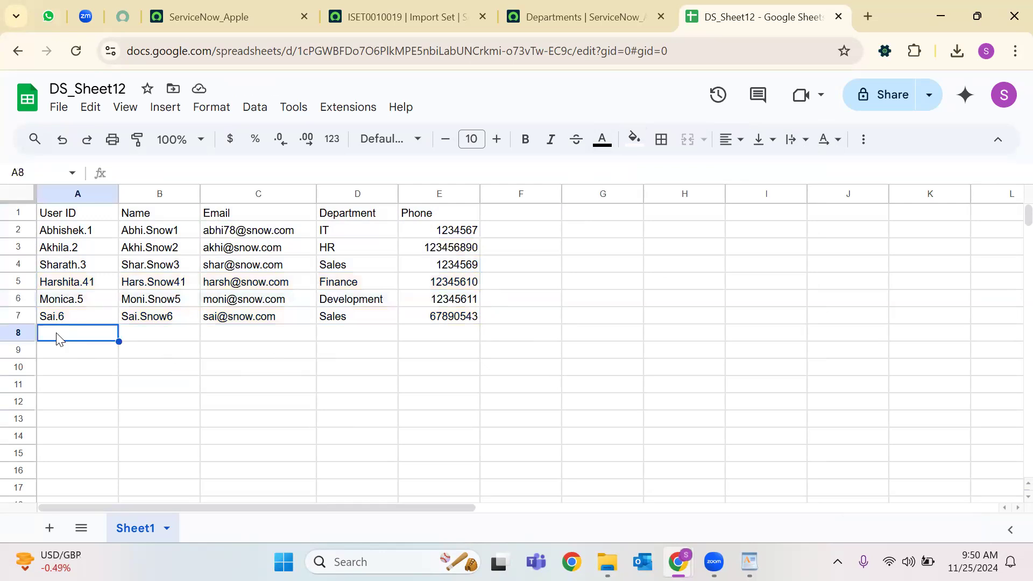
Add a seventh user in row 8 with user ID, name, e-mail, IT department and phone.
{"action": "type", "text": "Bharat.7"}
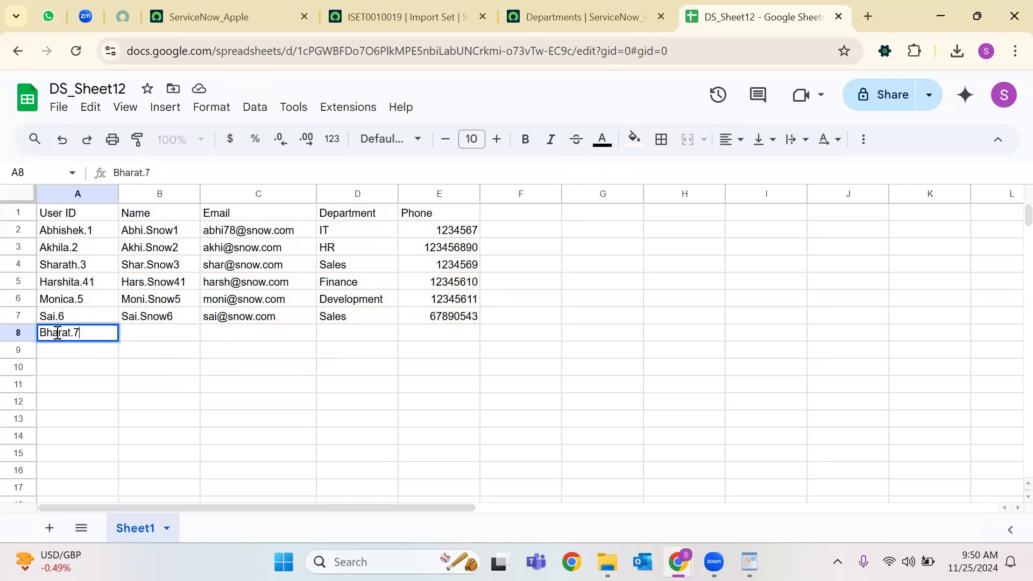
{"action": "key", "text": "Tab"}
{"action": "type", "text": "Bha"}
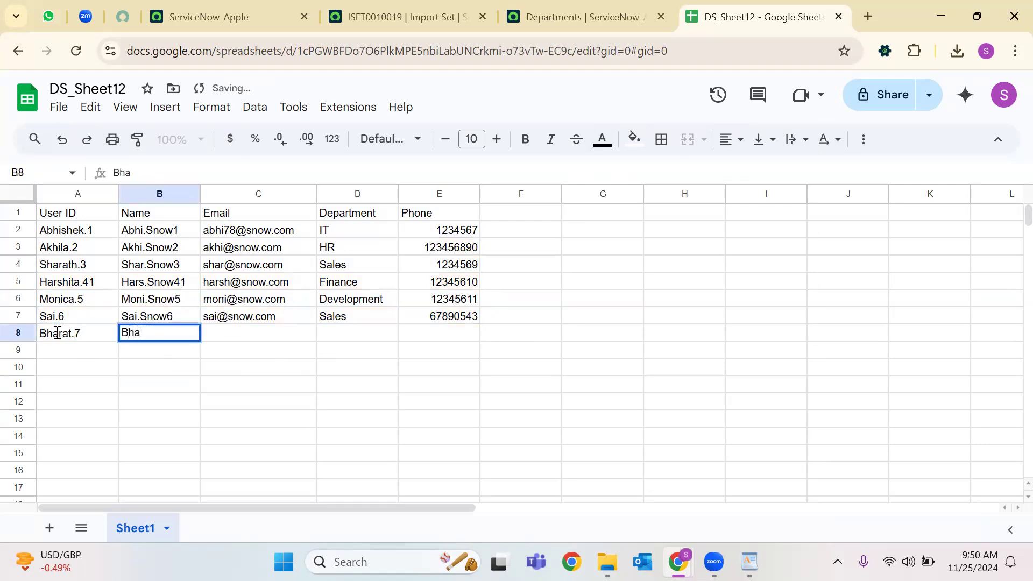
{"action": "type", "text": "rat.snow"}
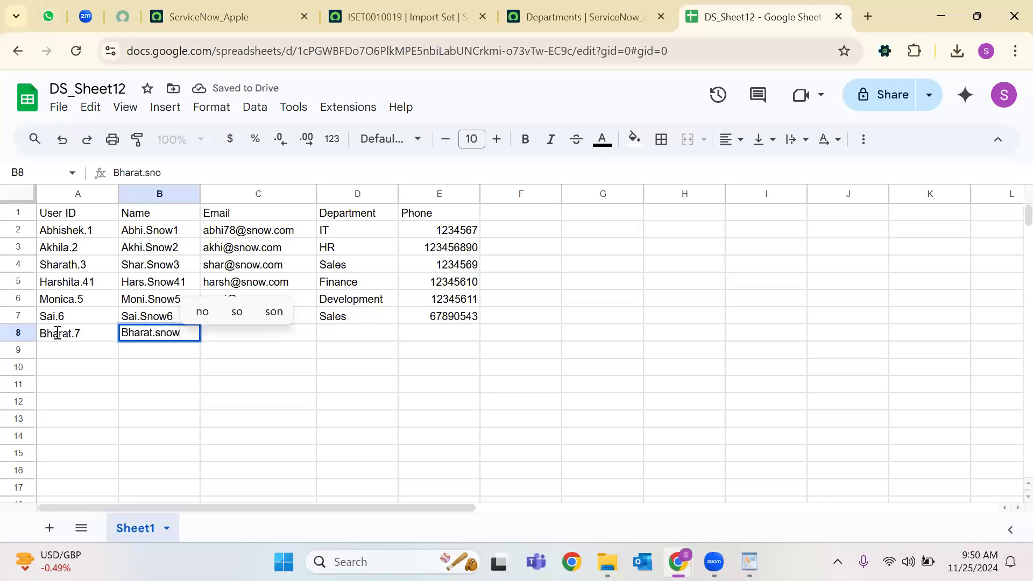
{"action": "type", "text": "9"}
{"action": "key", "text": "Tab"}
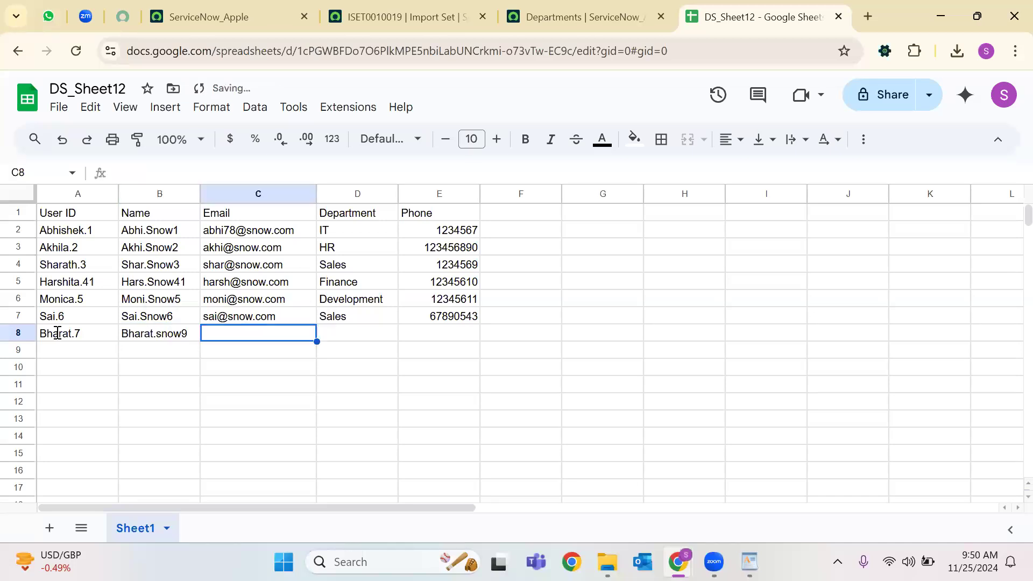
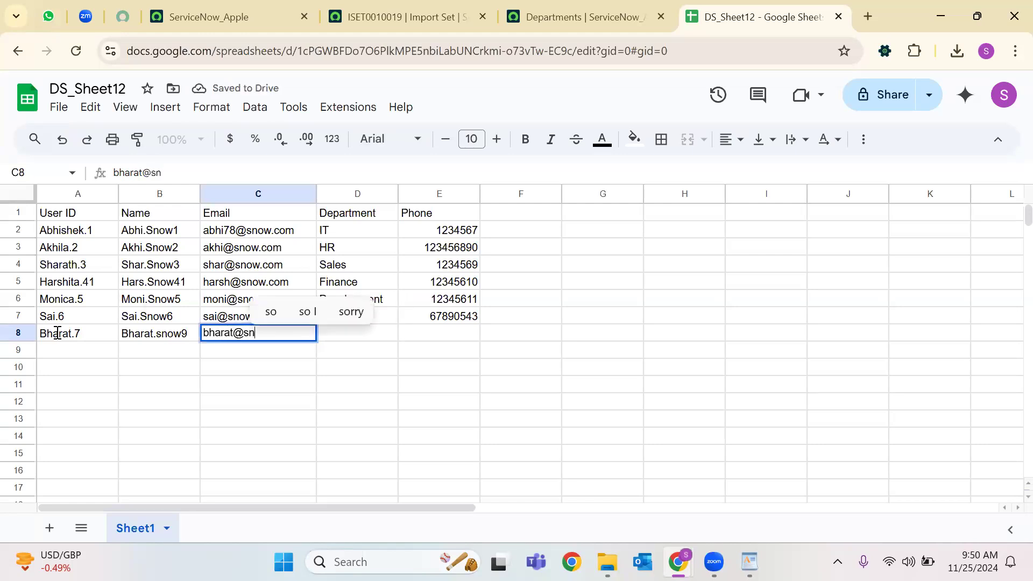
{"action": "key", "text": "Tab"}
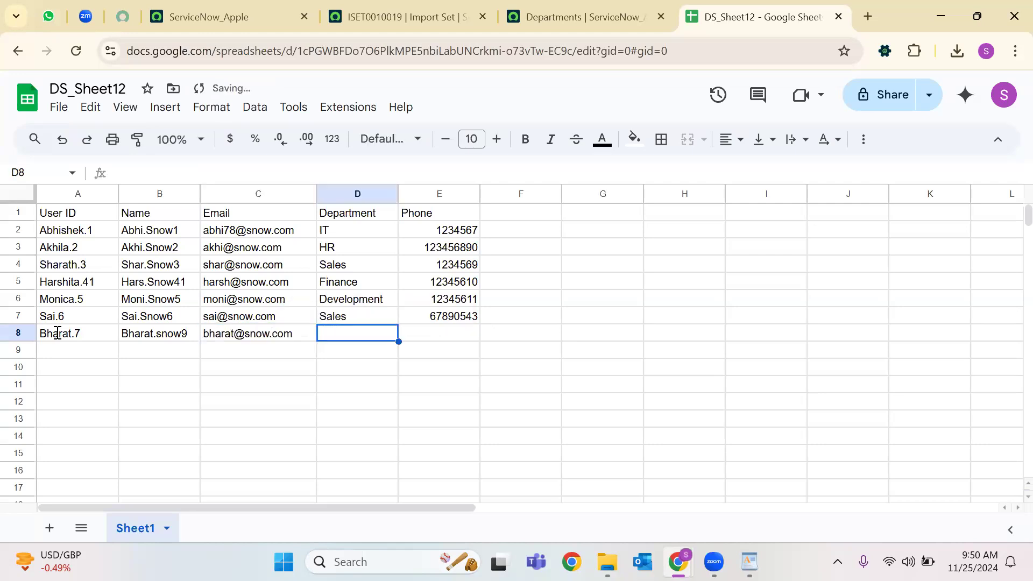
{"action": "type", "text": "IT"}
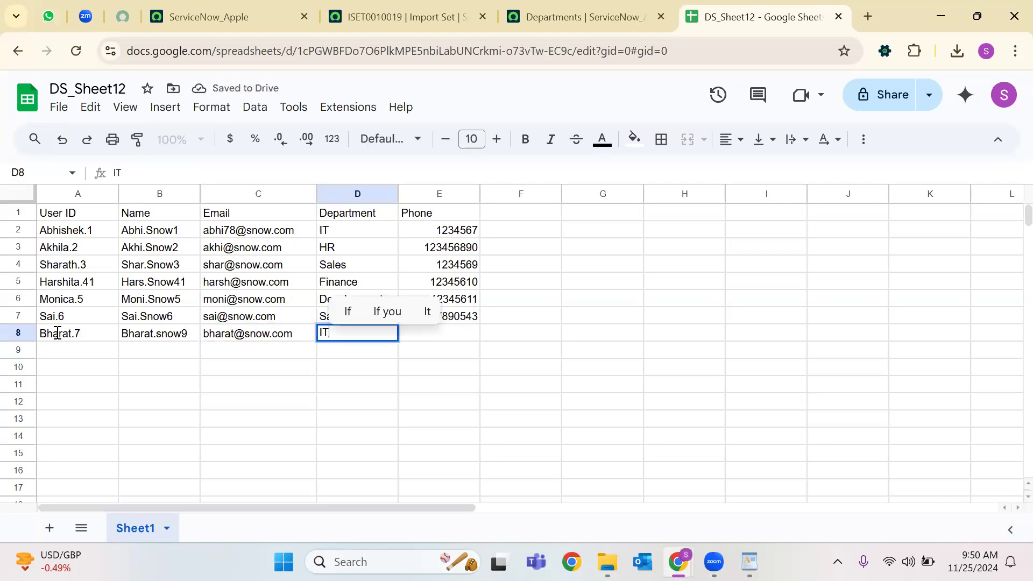
{"action": "key", "text": "Tab"}
{"action": "type", "text": "5432"}
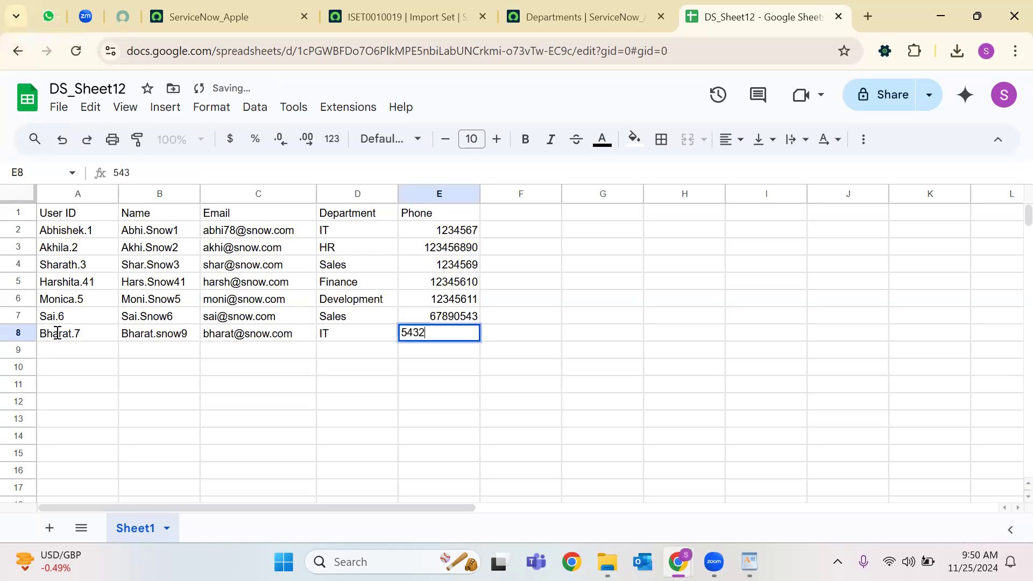
{"action": "type", "text": "8901"}
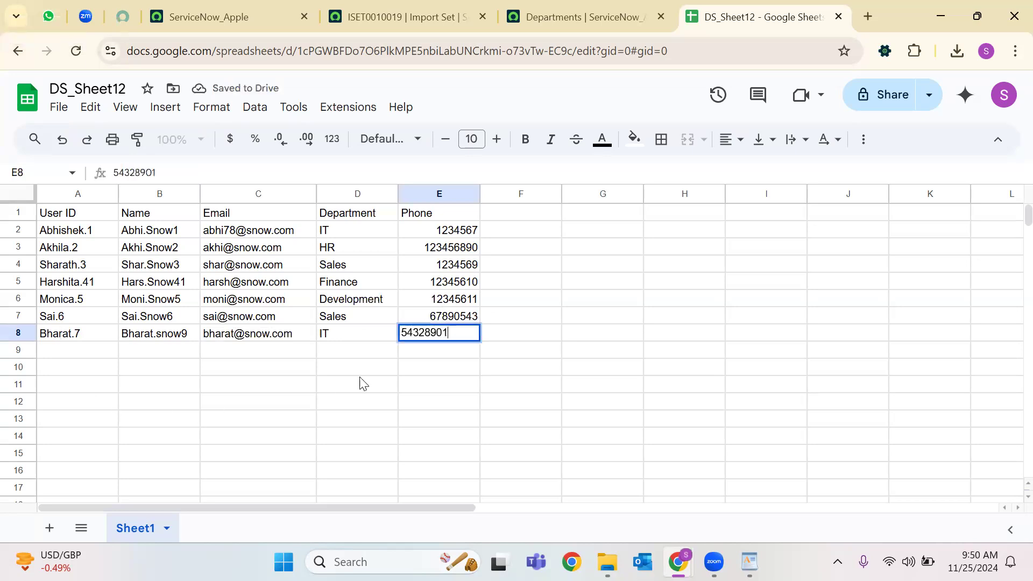
{"action": "left_click", "coordinate": [375, 384]}
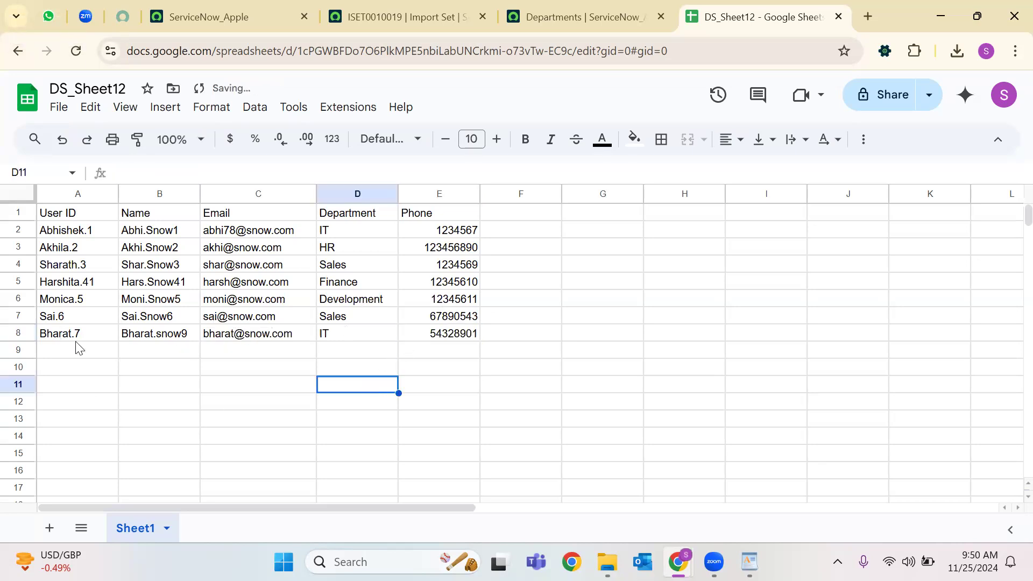
Fill the new row A8:E8 yellow.
{"action": "left_click_drag", "start_coordinate": [469, 336], "coordinate": [111, 340]}
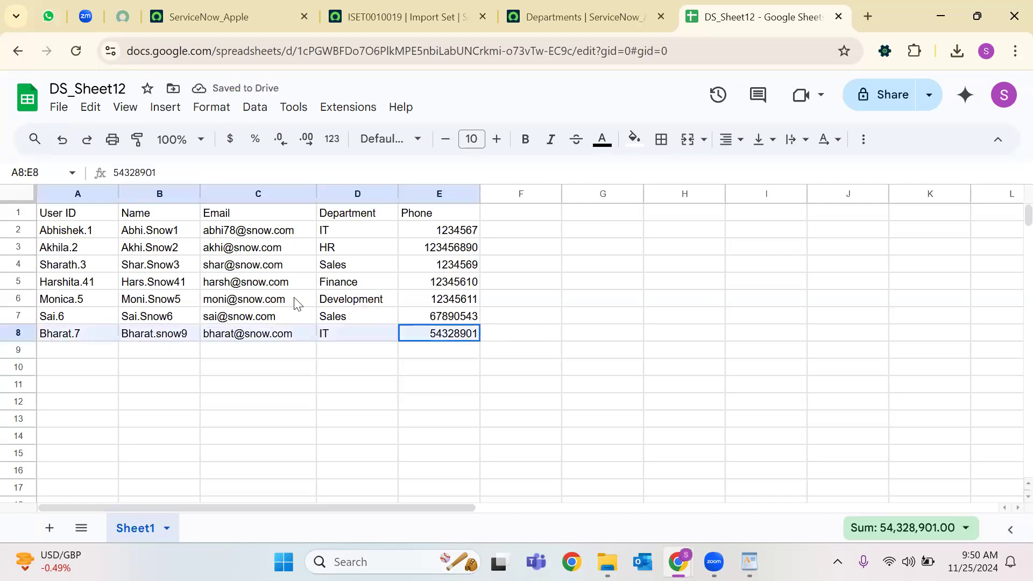
{"action": "left_click", "coordinate": [635, 140]}
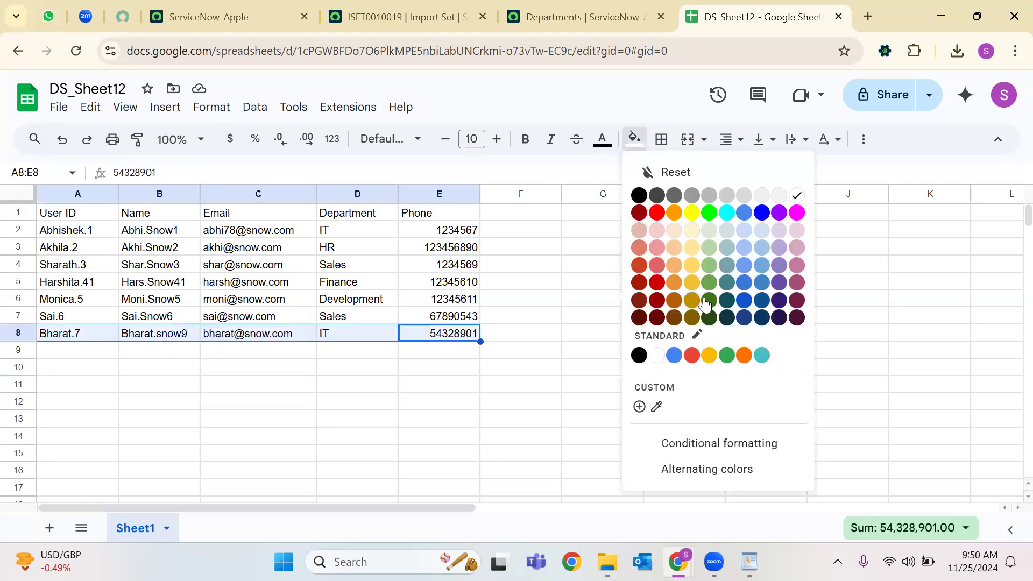
{"action": "left_click", "coordinate": [696, 281]}
{"action": "left_click", "coordinate": [462, 367]}
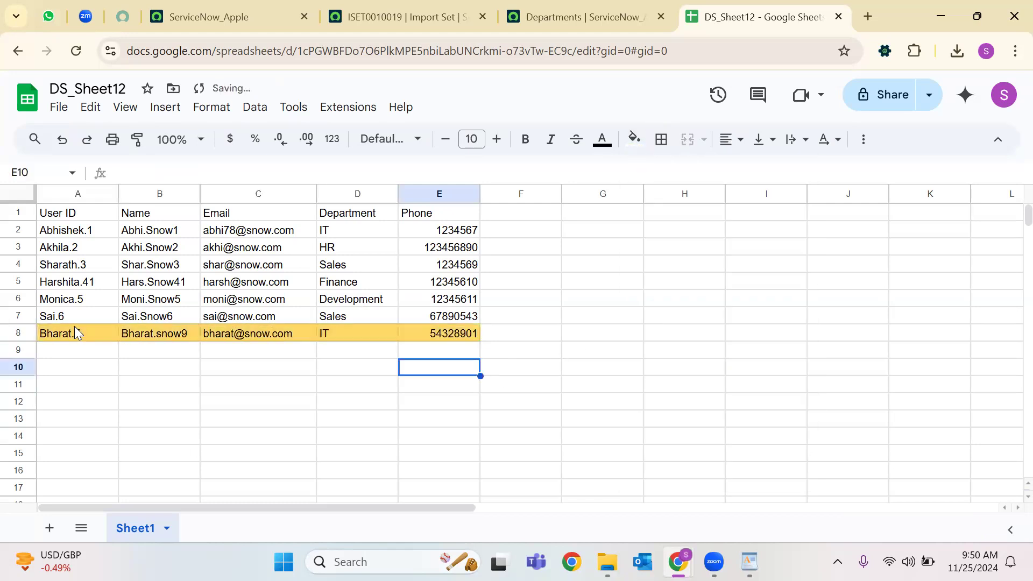
{"action": "left_click", "coordinate": [71, 310]}
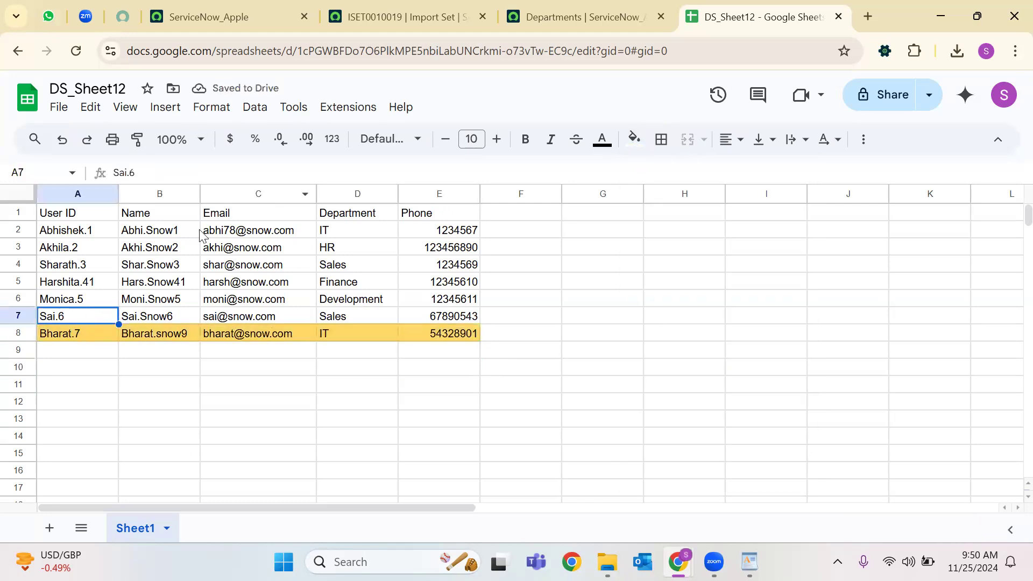
Revise row 7: append 1 to the name, e-mail and phone, and set department to Finance.
{"action": "left_click", "coordinate": [159, 316]}
{"action": "left_click", "coordinate": [207, 173]}
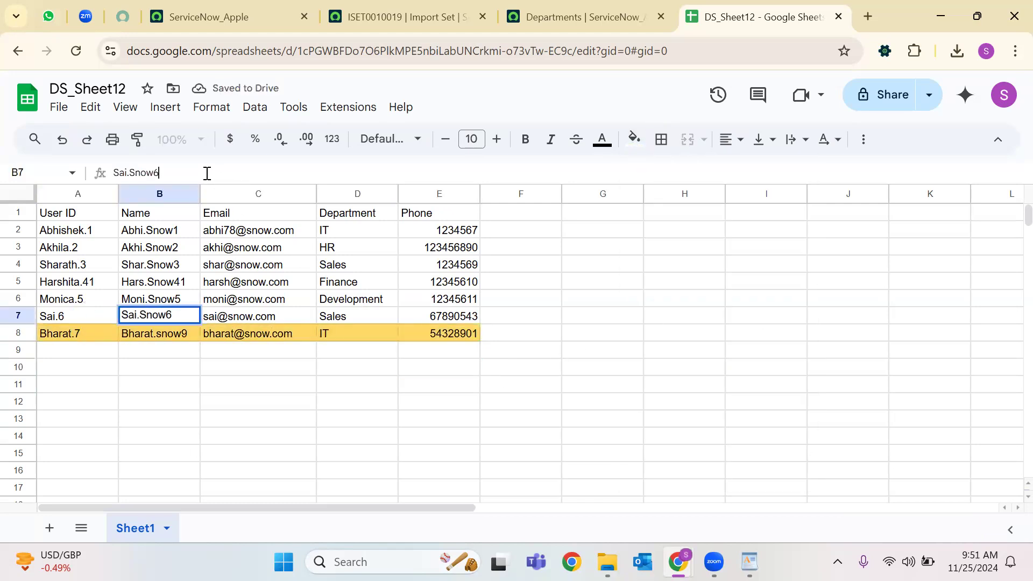
{"action": "type", "text": "1"}
{"action": "left_click", "coordinate": [218, 380]}
{"action": "left_click", "coordinate": [236, 321]}
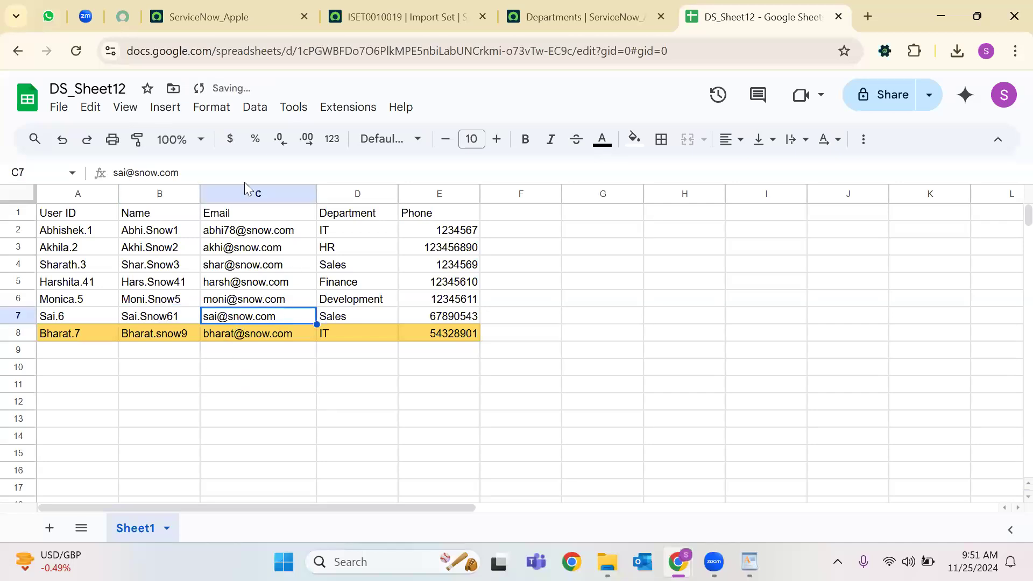
{"action": "left_click", "coordinate": [125, 173]}
{"action": "type", "text": "1"}
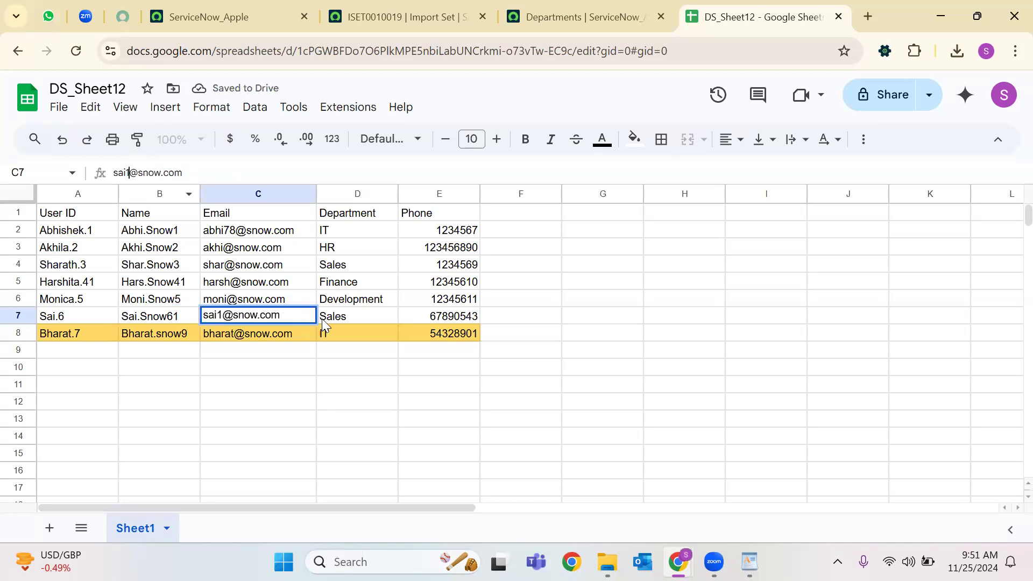
{"action": "key", "text": "Tab"}
{"action": "key", "text": "Delete"}
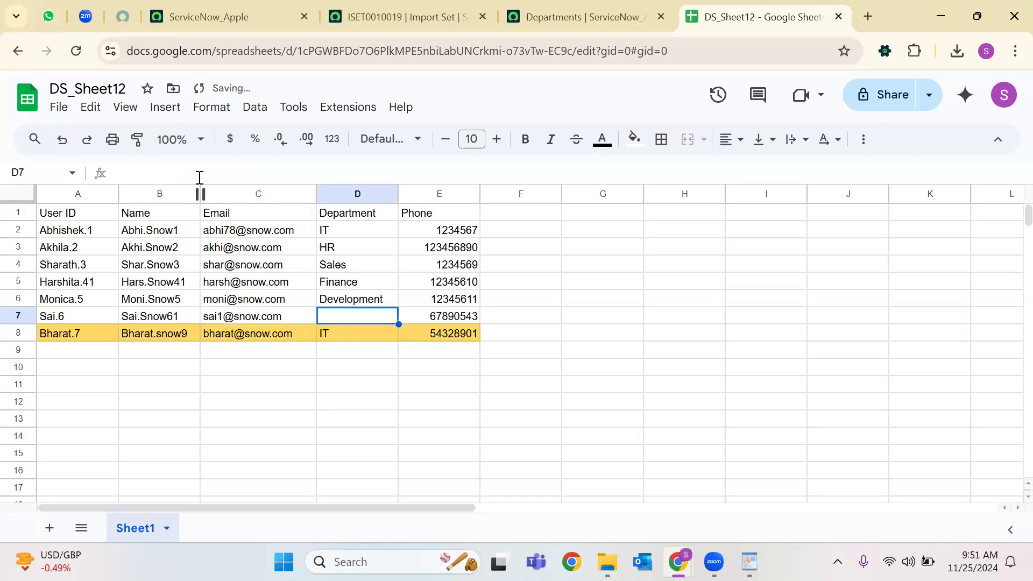
{"action": "type", "text": "Fina"}
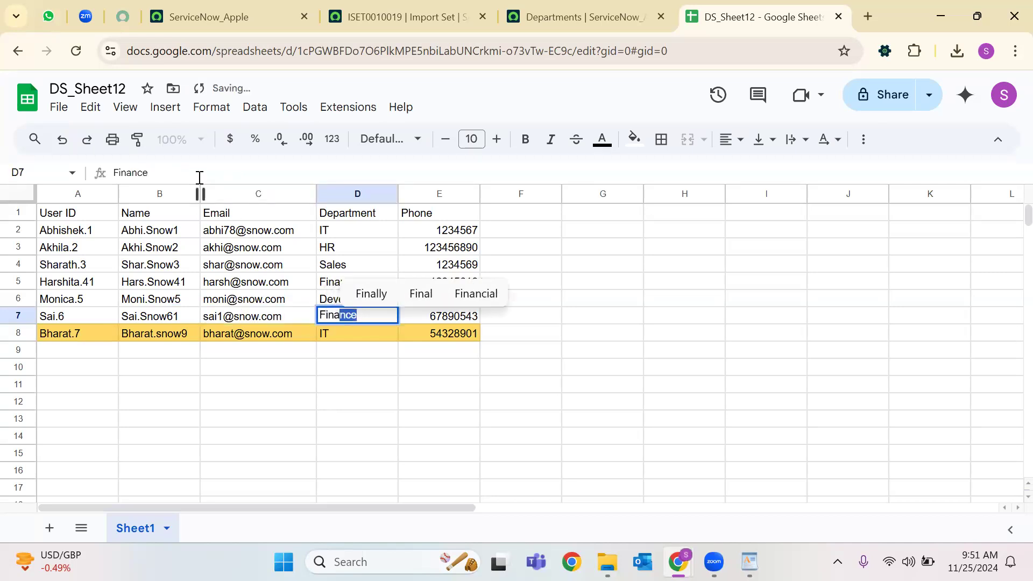
{"action": "left_click", "coordinate": [463, 383]}
{"action": "left_click", "coordinate": [465, 323]}
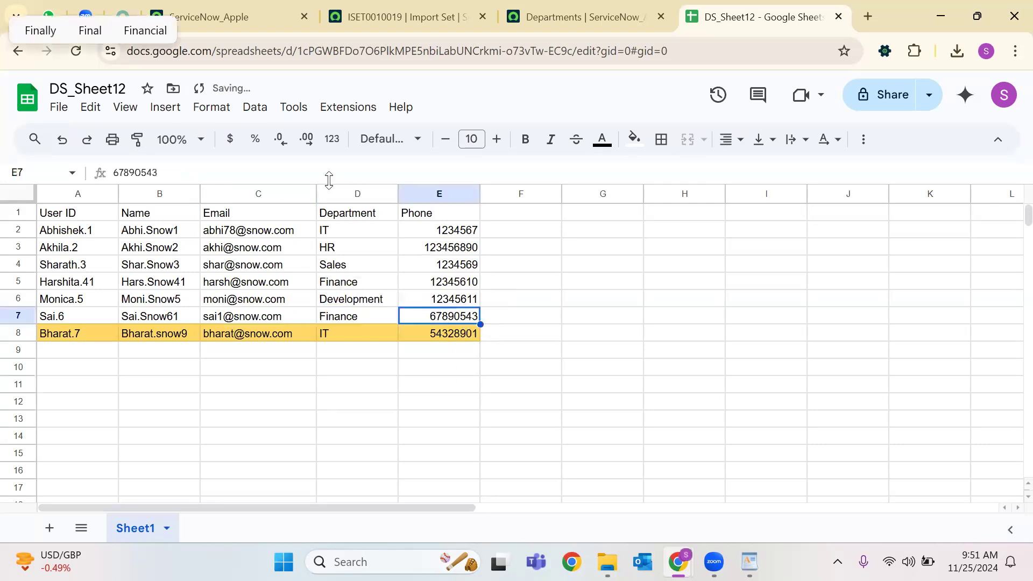
{"action": "left_click", "coordinate": [207, 176]}
{"action": "type", "text": "1"}
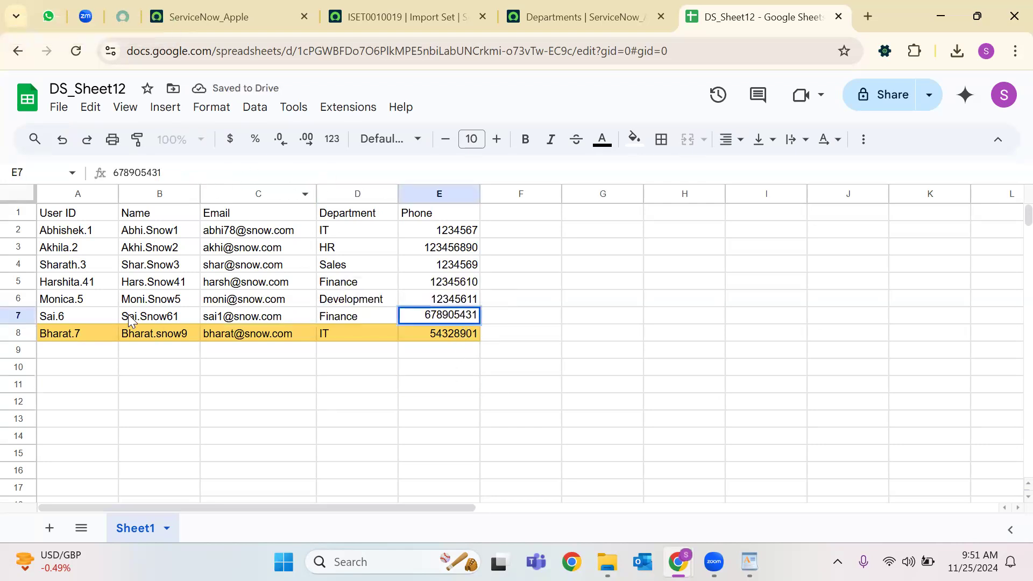
Fill cells B7:E7 green.
{"action": "left_click_drag", "start_coordinate": [132, 320], "coordinate": [218, 323]}
{"action": "left_click_drag", "start_coordinate": [420, 323], "coordinate": [478, 320]}
{"action": "left_click", "coordinate": [634, 139]}
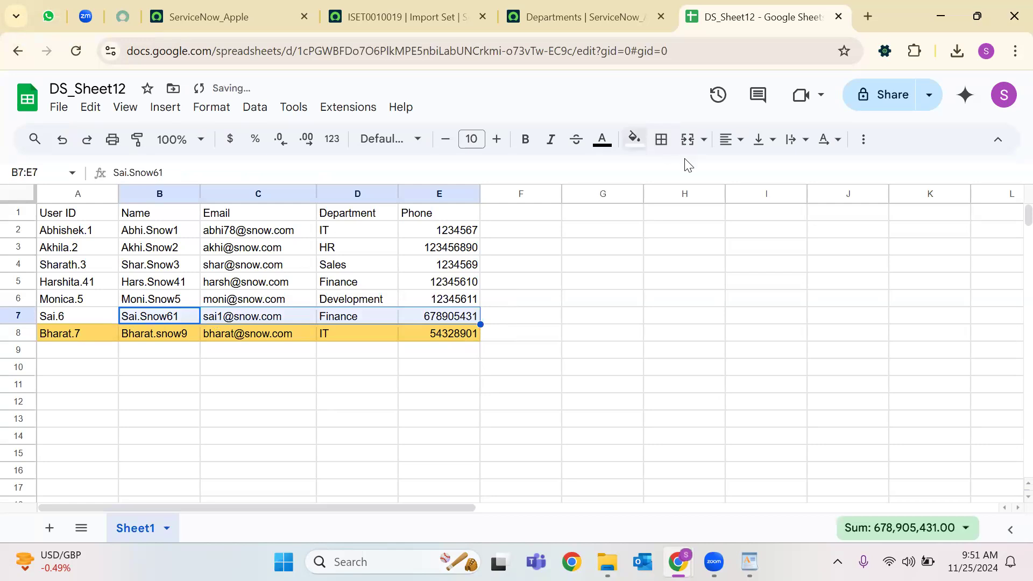
{"action": "left_click", "coordinate": [709, 286]}
{"action": "left_click", "coordinate": [525, 383]}
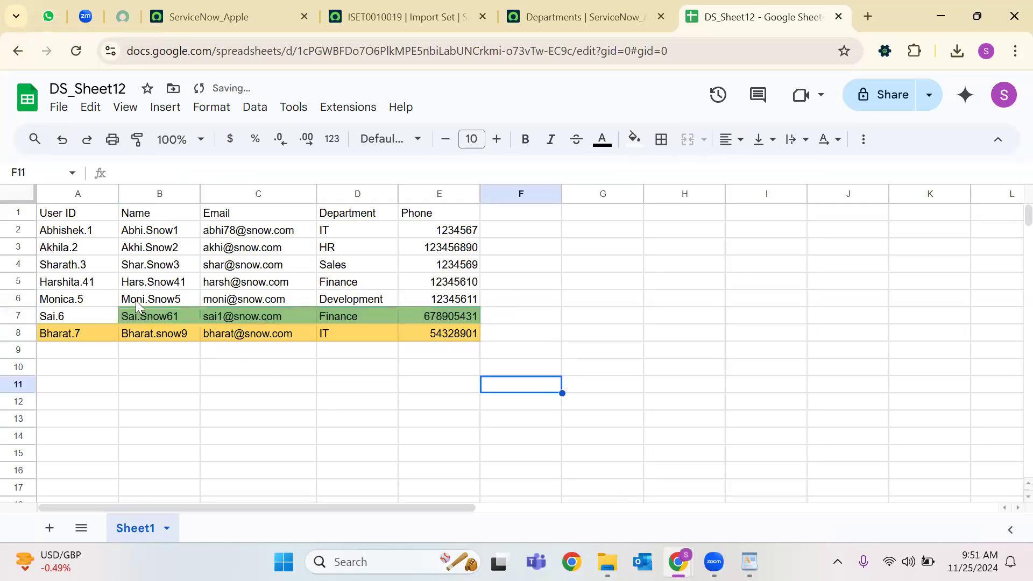
Append 1 to the user ID in A4 and fill it light yellow-orange.
{"action": "left_click", "coordinate": [98, 301]}
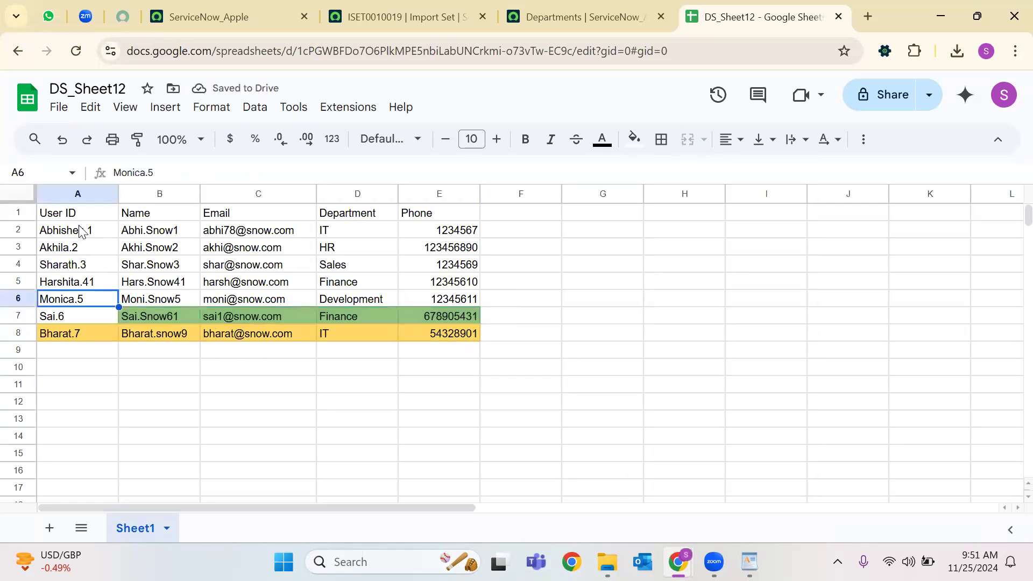
{"action": "left_click", "coordinate": [85, 232]}
{"action": "left_click", "coordinate": [89, 269]}
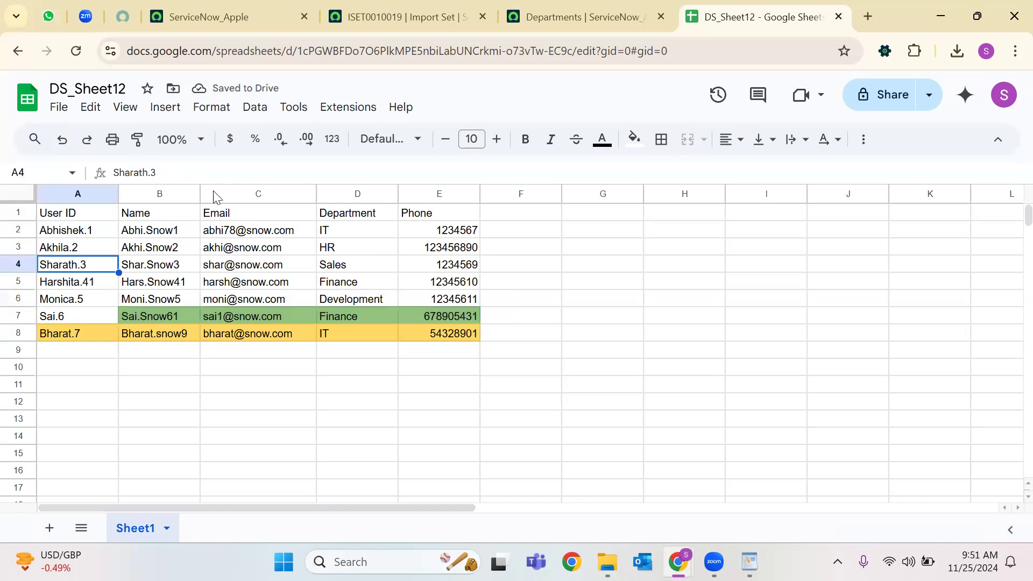
{"action": "left_click", "coordinate": [199, 176]}
{"action": "type", "text": "1"}
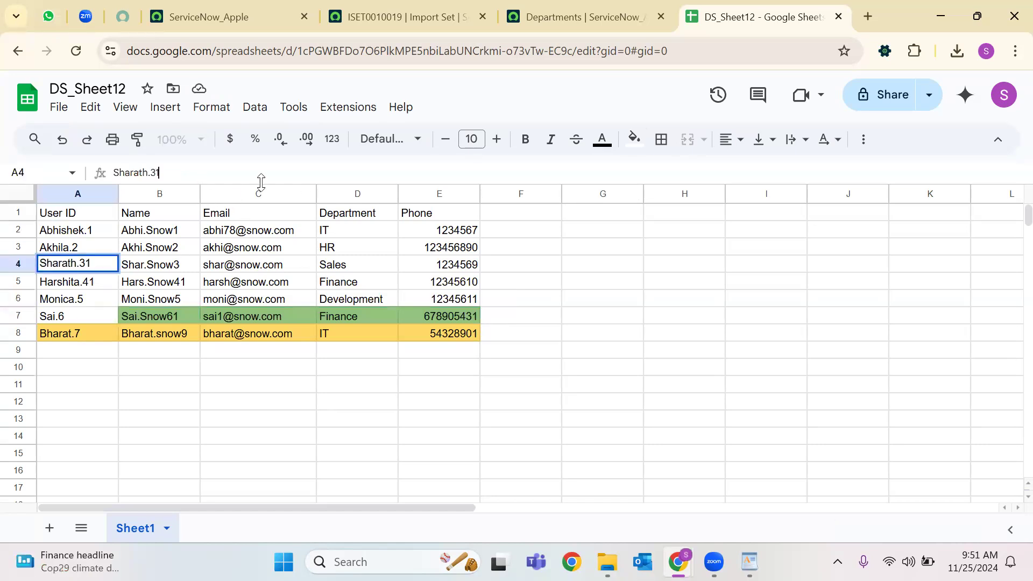
{"action": "left_click", "coordinate": [635, 139]}
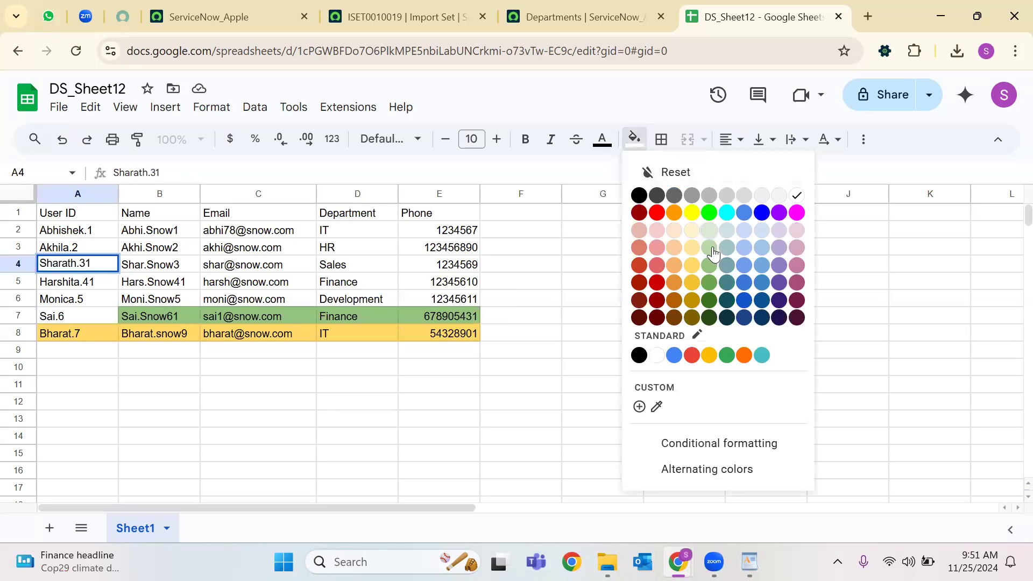
{"action": "left_click", "coordinate": [677, 277]}
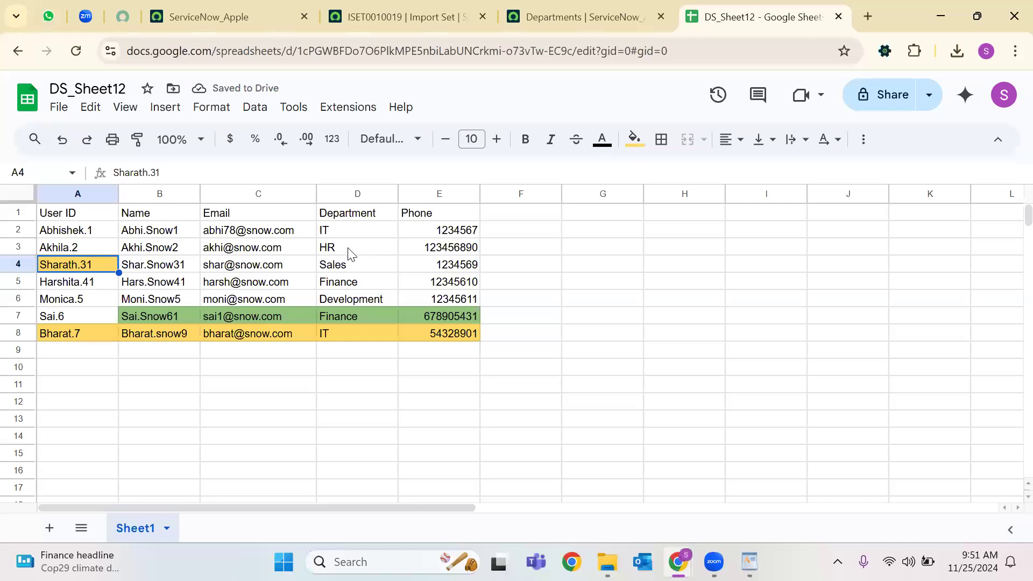
Change the department in D5 to Sales and fill it green.
{"action": "left_click", "coordinate": [340, 284]}
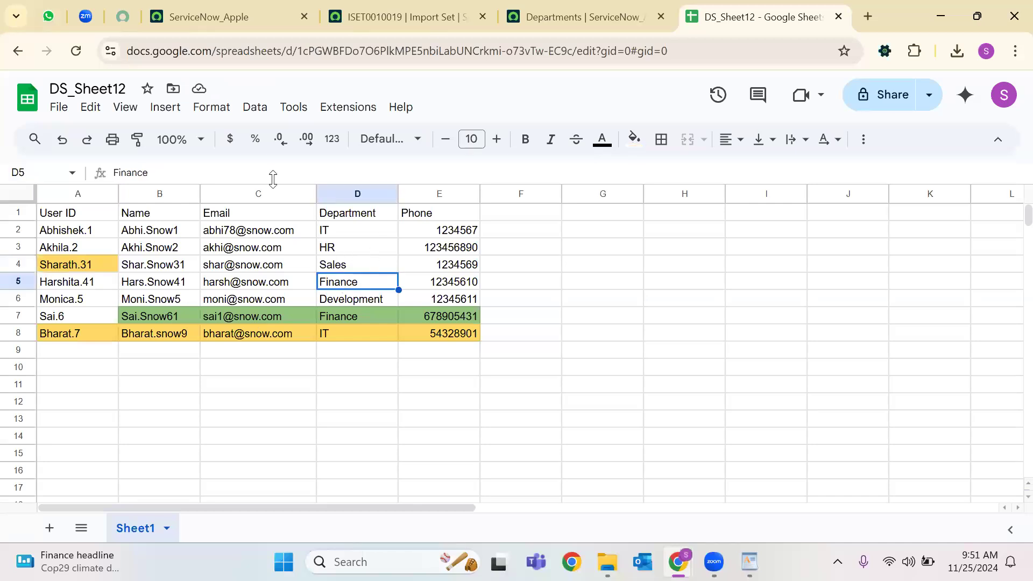
{"action": "left_click", "coordinate": [193, 169]}
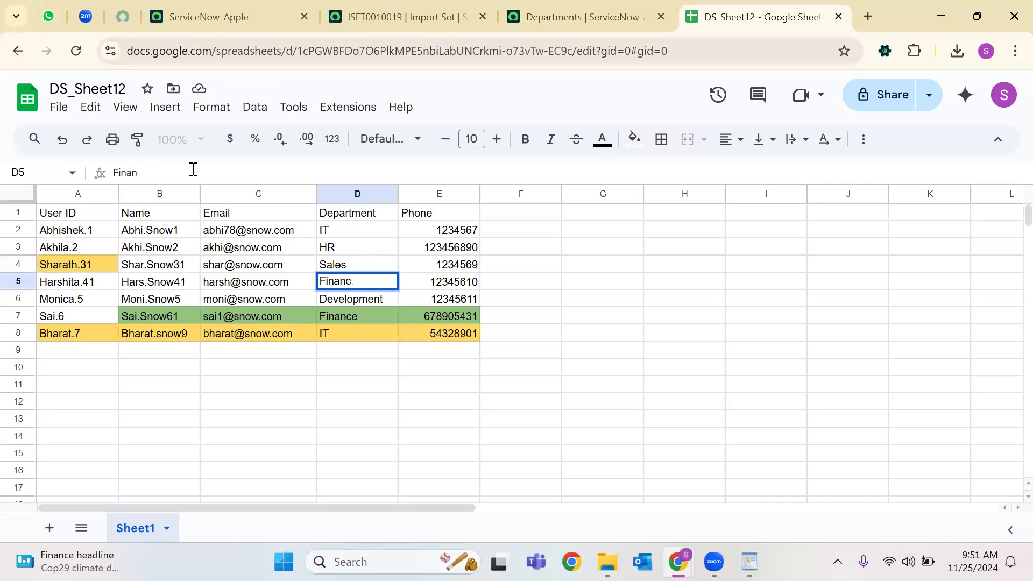
{"action": "type", "text": "Sales"}
{"action": "left_click", "coordinate": [635, 139]}
{"action": "left_click", "coordinate": [711, 264]}
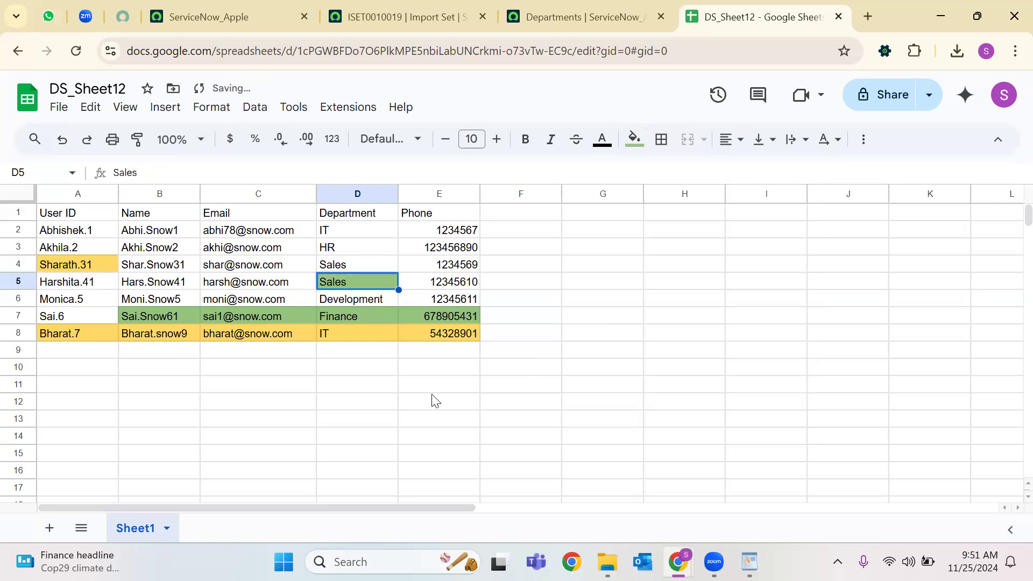
{"action": "left_click", "coordinate": [434, 391]}
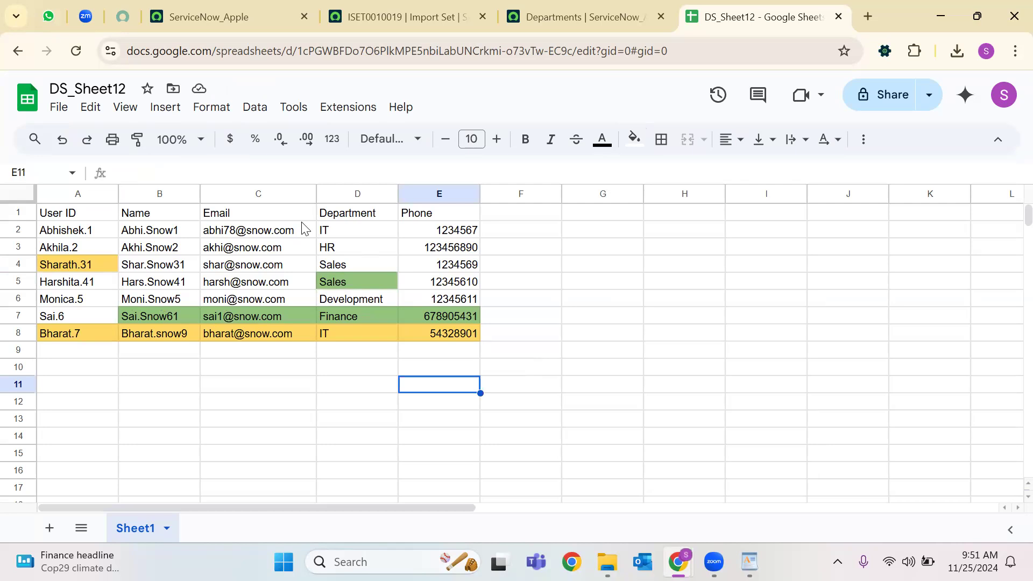
{"action": "left_click", "coordinate": [255, 215]}
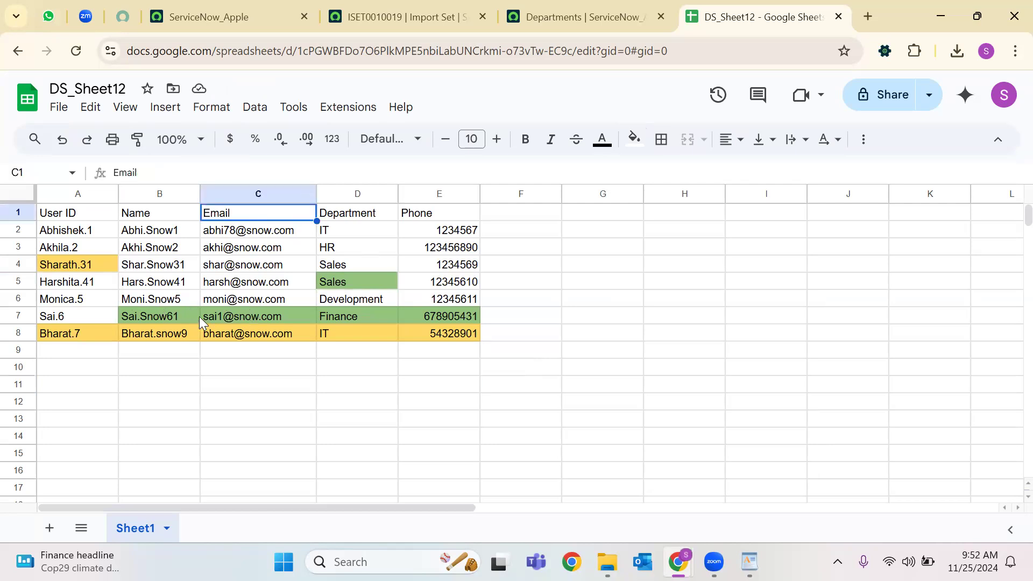
{"action": "left_click", "coordinate": [86, 317]}
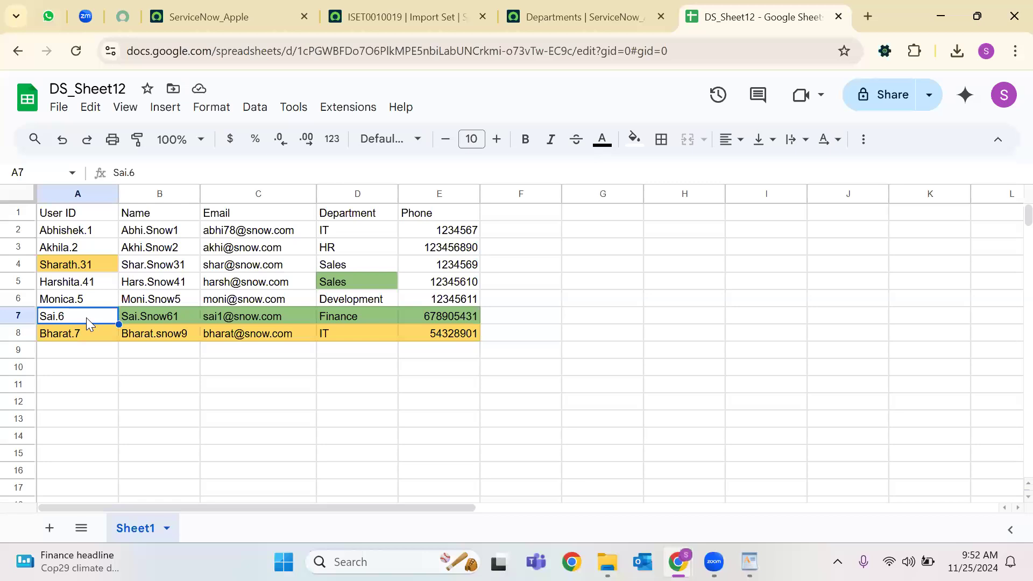
{"action": "left_click", "coordinate": [245, 313]}
{"action": "left_click", "coordinate": [94, 266]}
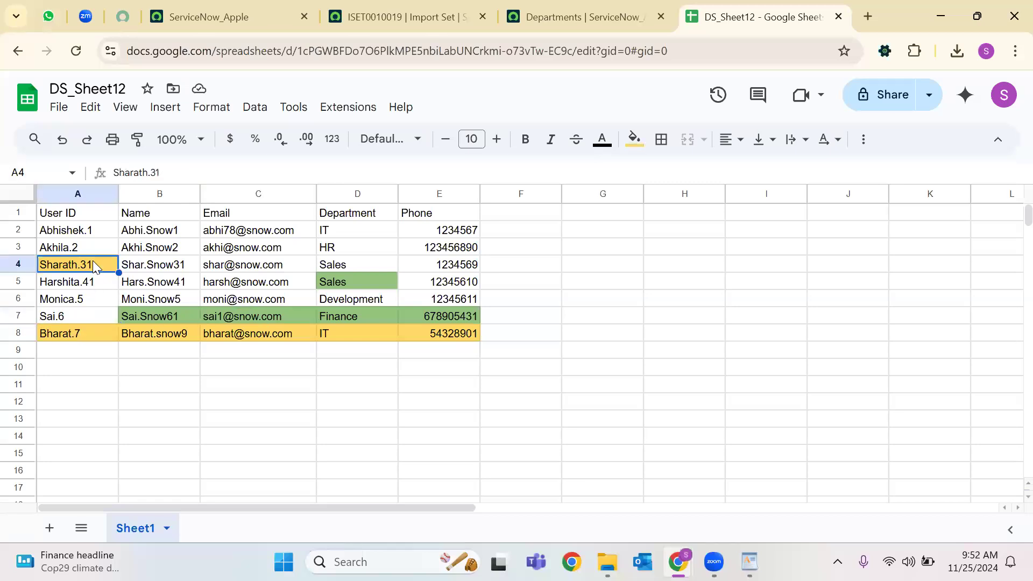
{"action": "left_click", "coordinate": [259, 269]}
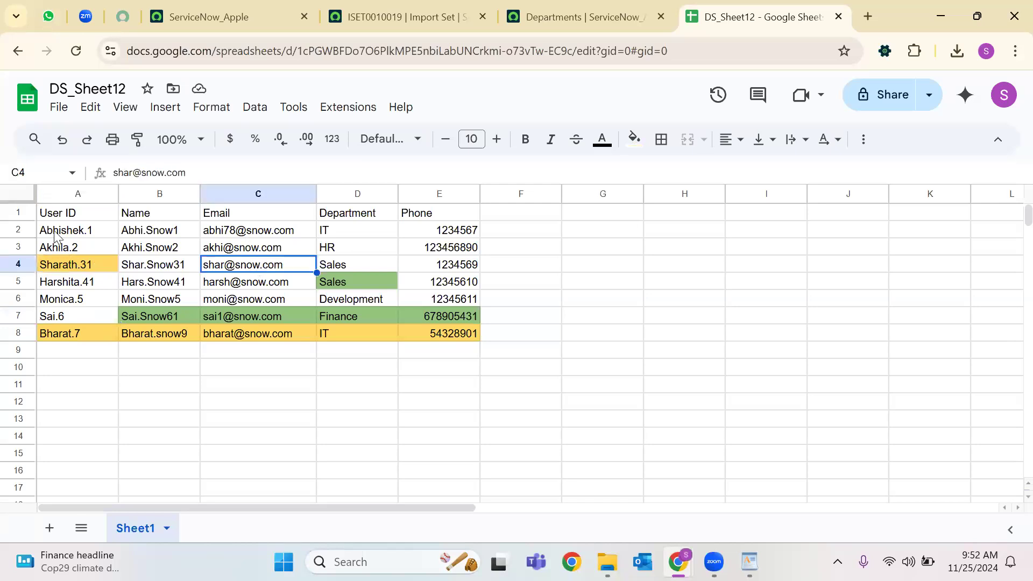
{"action": "left_click", "coordinate": [70, 247]}
{"action": "left_click", "coordinate": [160, 171]}
{"action": "type", "text": "1"}
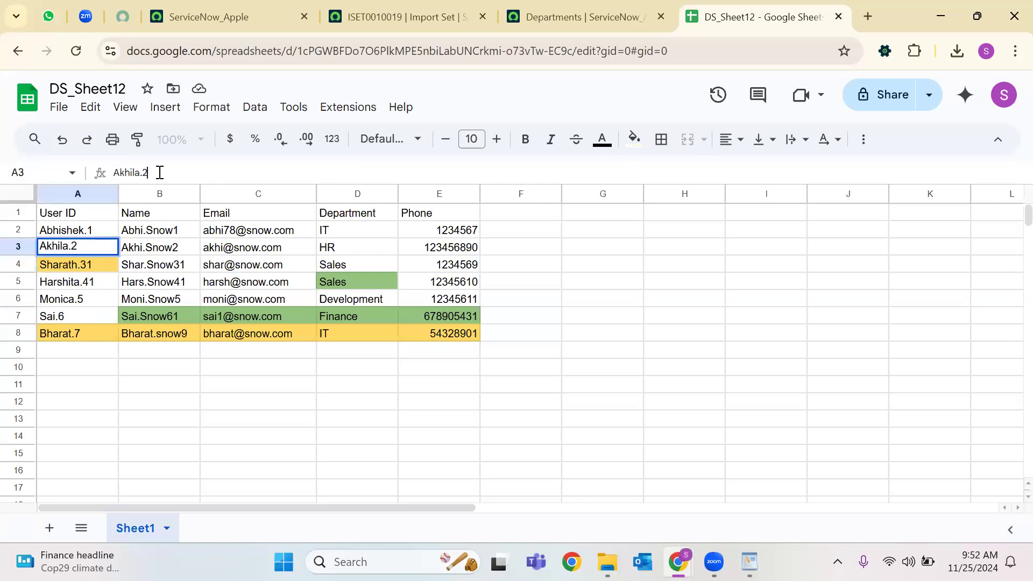
{"action": "left_click", "coordinate": [282, 251]}
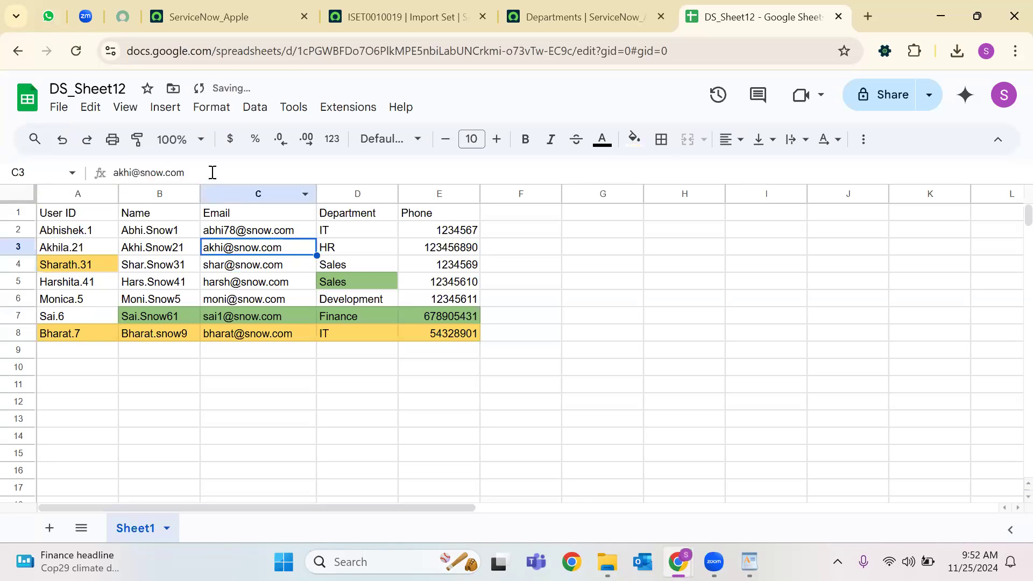
{"action": "left_click", "coordinate": [133, 169]}
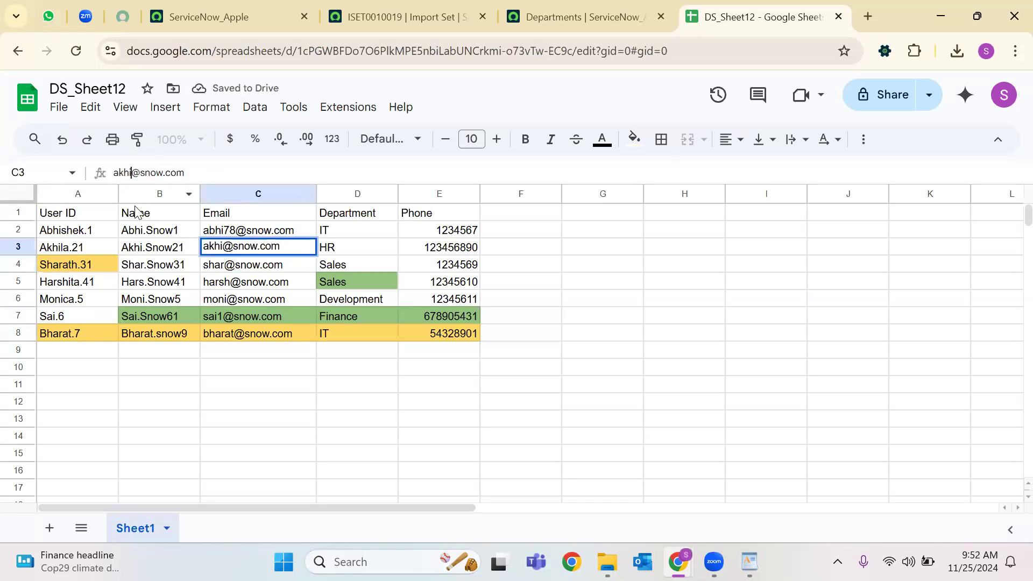
{"action": "type", "text": "5"}
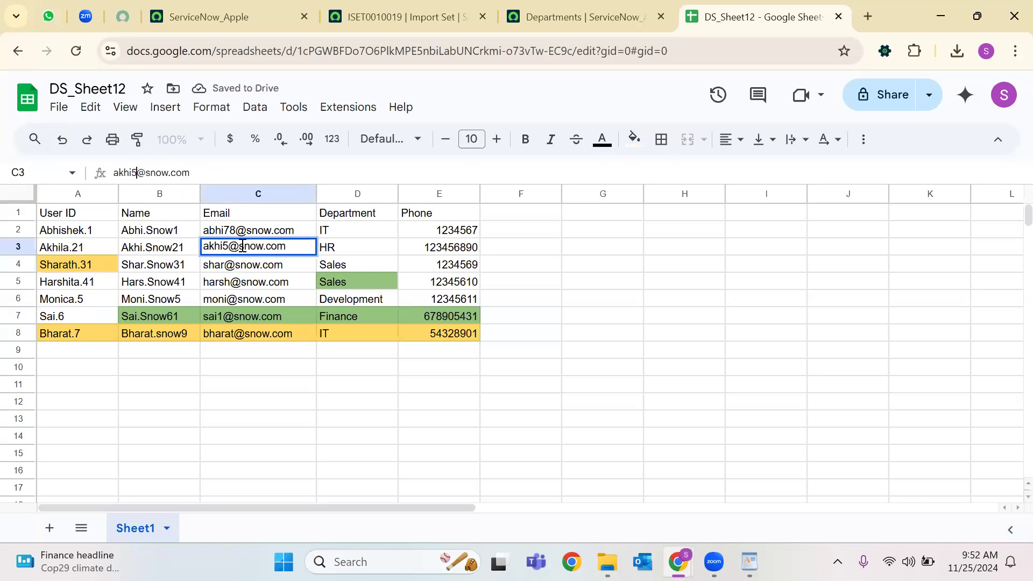
{"action": "left_click", "coordinate": [635, 141]}
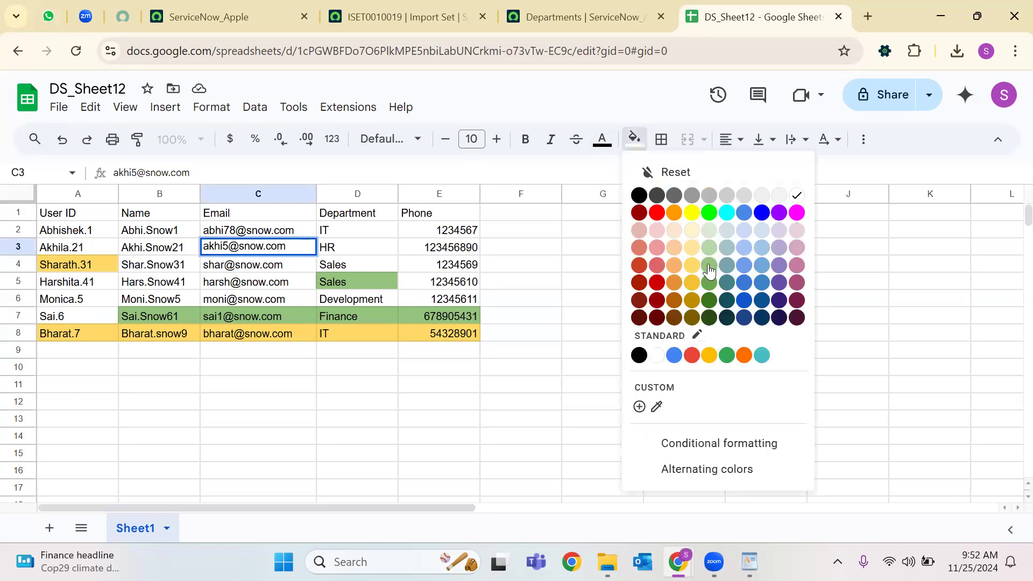
{"action": "left_click", "coordinate": [709, 272]}
{"action": "left_click", "coordinate": [76, 248]}
{"action": "left_click", "coordinate": [634, 141]}
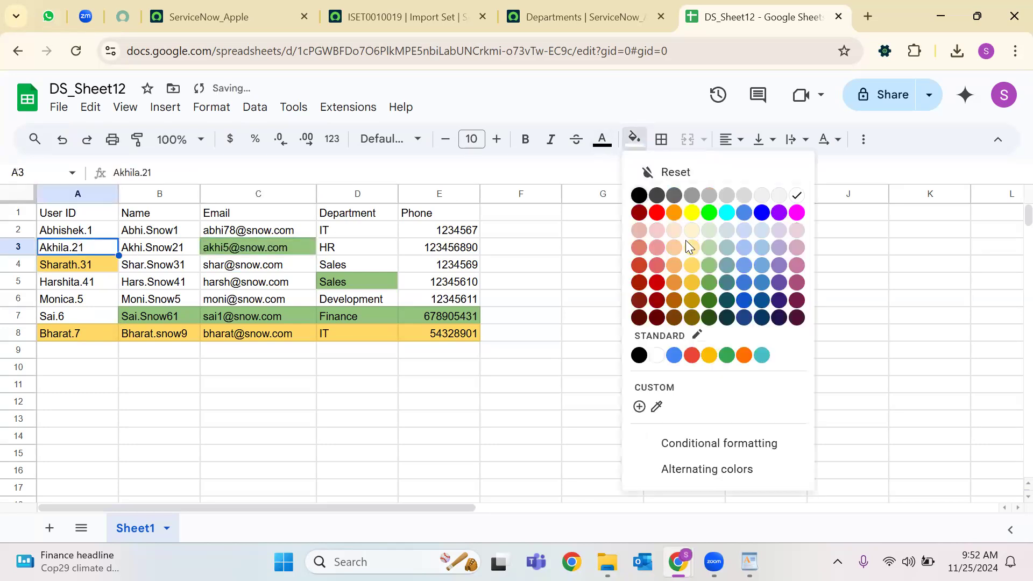
{"action": "left_click", "coordinate": [711, 267]}
{"action": "left_click", "coordinate": [290, 385]}
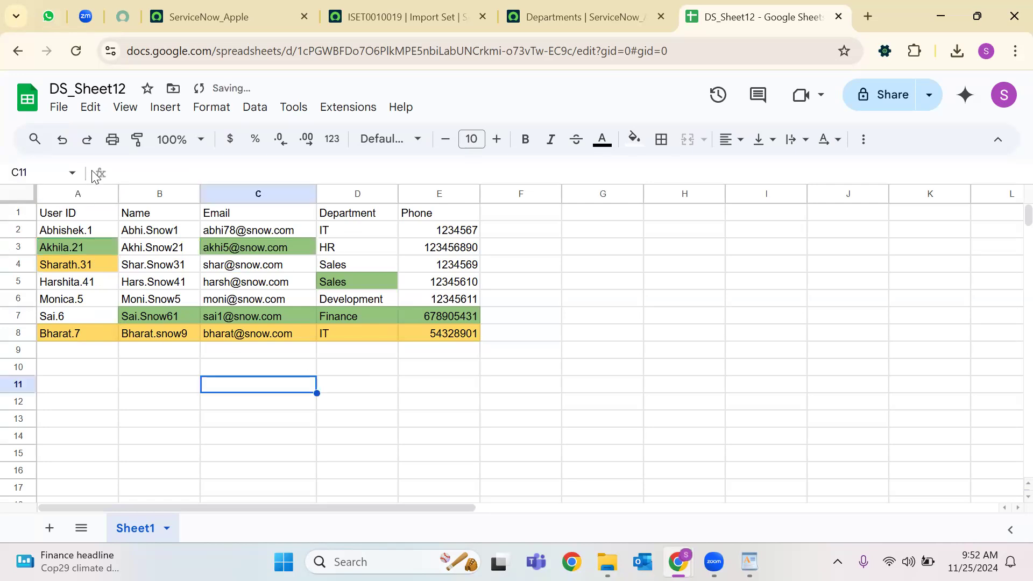
Rename the spreadsheet to DS_Sheet123.
{"action": "left_click", "coordinate": [104, 89]}
{"action": "key", "text": "End"}
{"action": "type", "text": "2"}
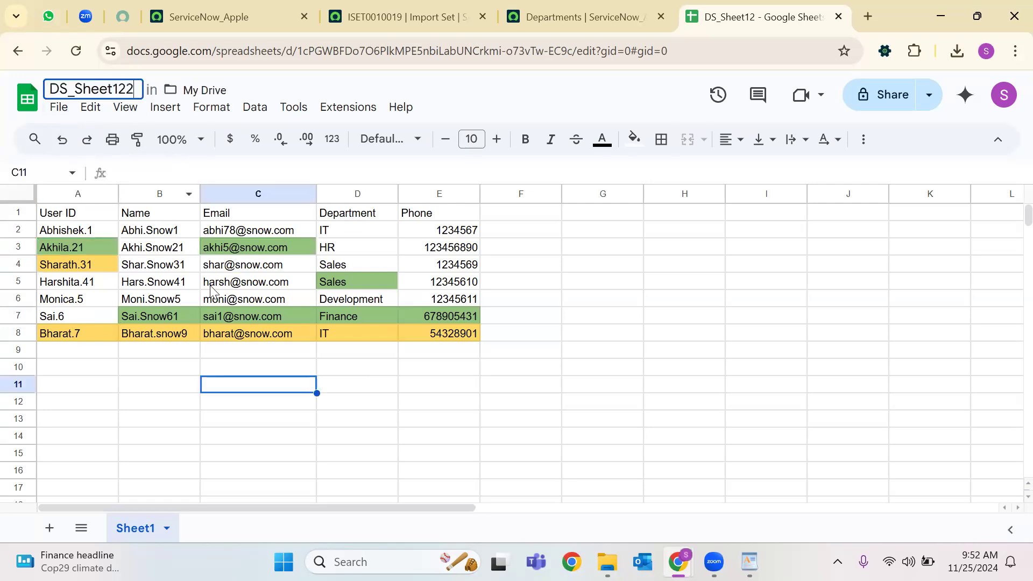
{"action": "key", "text": "BackSpace"}
{"action": "type", "text": "3"}
{"action": "left_click", "coordinate": [157, 367]}
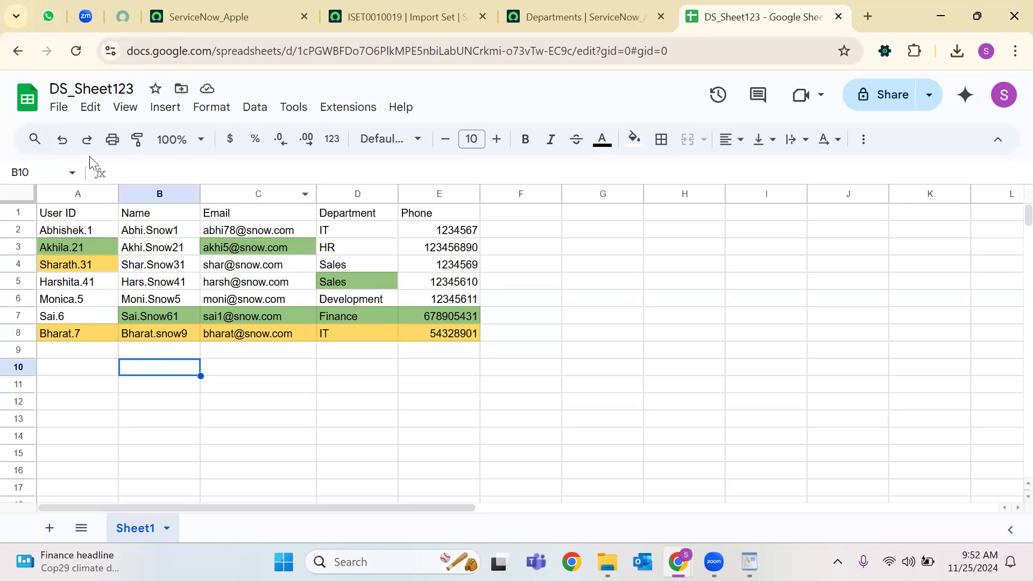
Fill cells A3 and C3 blue.
{"action": "left_click", "coordinate": [89, 244]}
{"action": "left_click", "coordinate": [236, 244]}
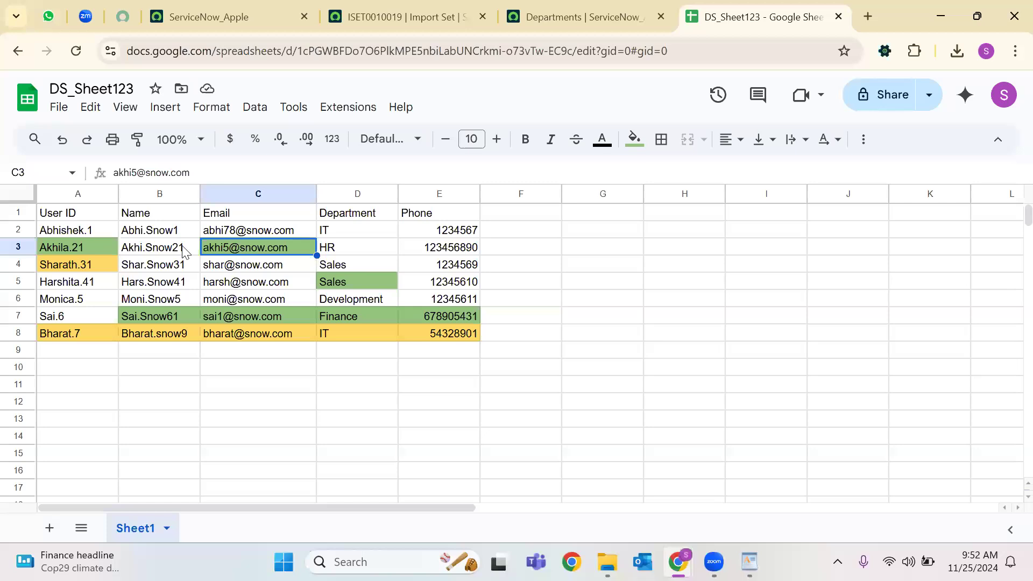
{"action": "left_click", "coordinate": [81, 241]}
{"action": "left_click", "coordinate": [235, 244]}
{"action": "left_click", "coordinate": [98, 246]}
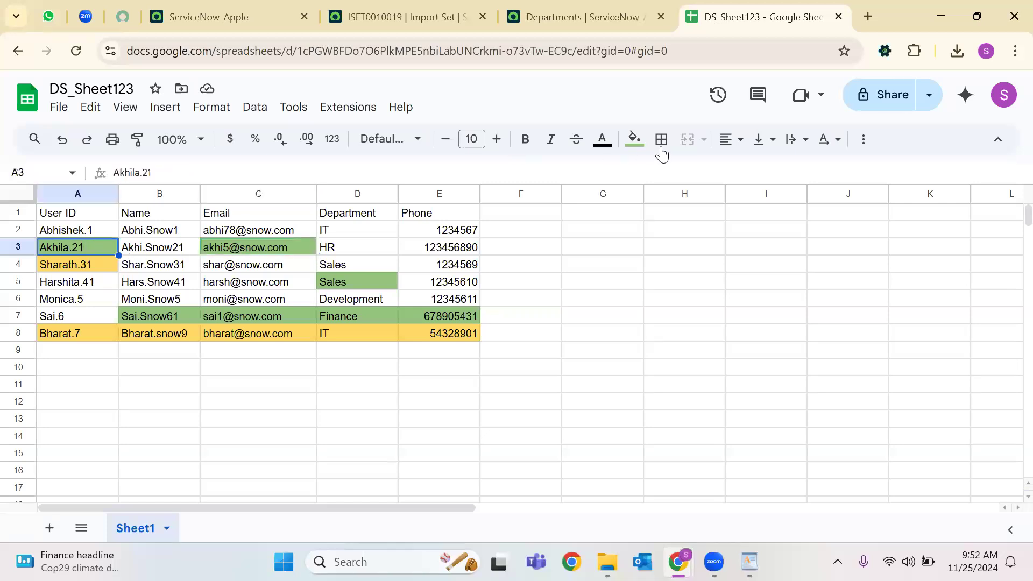
{"action": "left_click", "coordinate": [634, 140]}
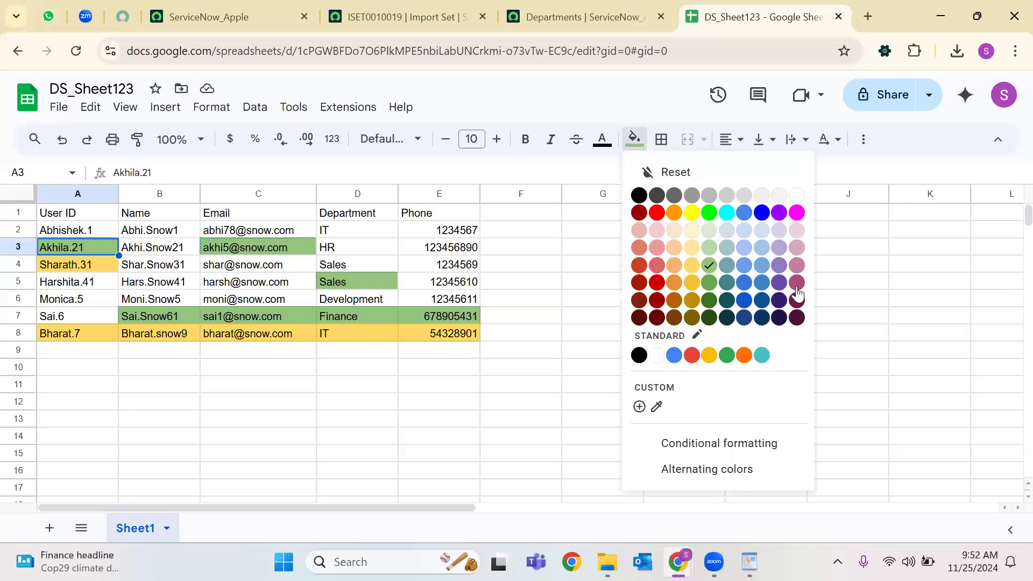
{"action": "left_click", "coordinate": [745, 265]}
{"action": "left_click", "coordinate": [258, 247]}
{"action": "left_click", "coordinate": [635, 140]}
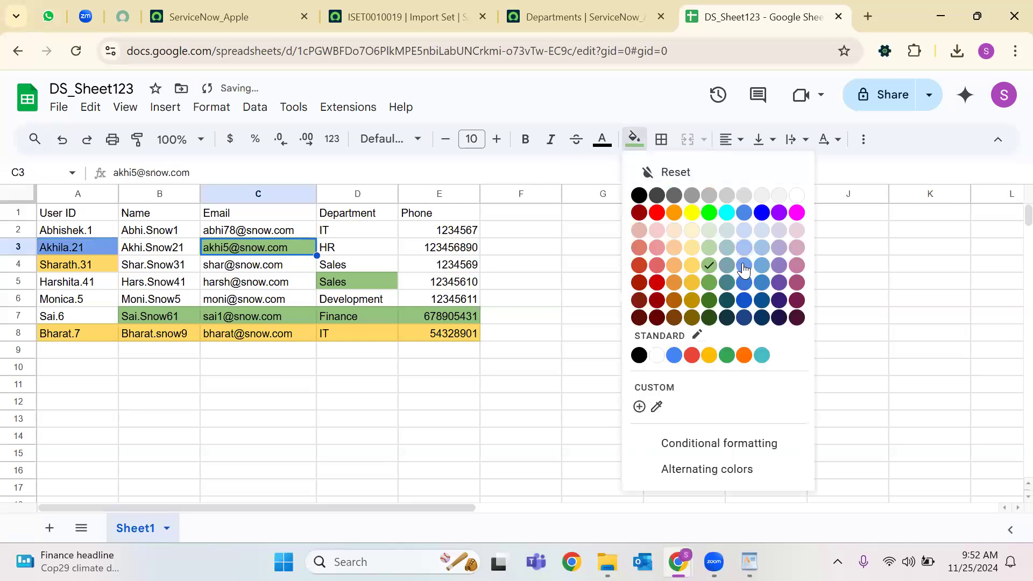
{"action": "left_click", "coordinate": [744, 265]}
{"action": "left_click", "coordinate": [367, 348]}
Check the edited cells A4, A5, C5, D5 (Sales) and row 7 (Finance).
{"action": "left_click", "coordinate": [85, 266]}
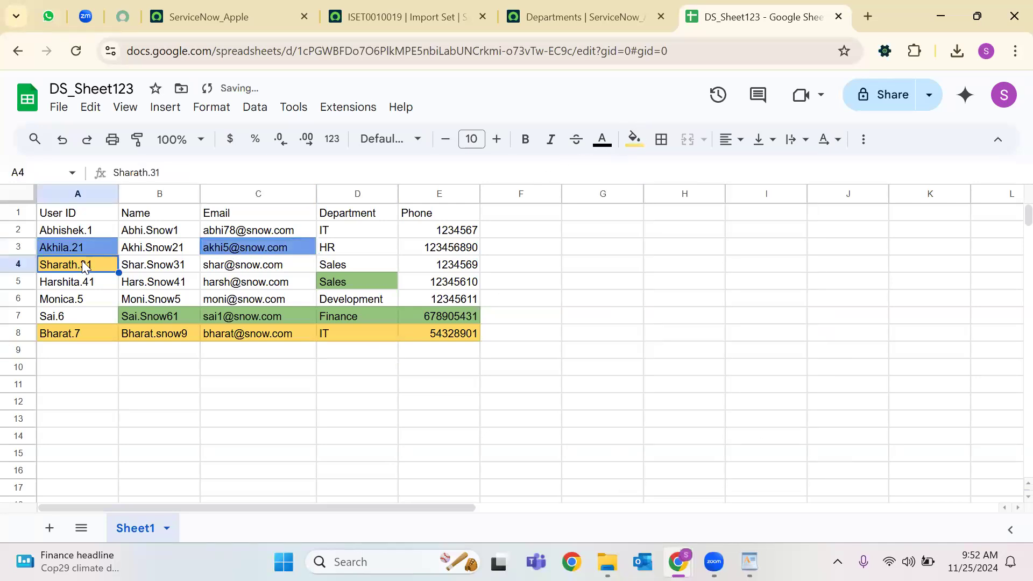
{"action": "left_click", "coordinate": [350, 280]}
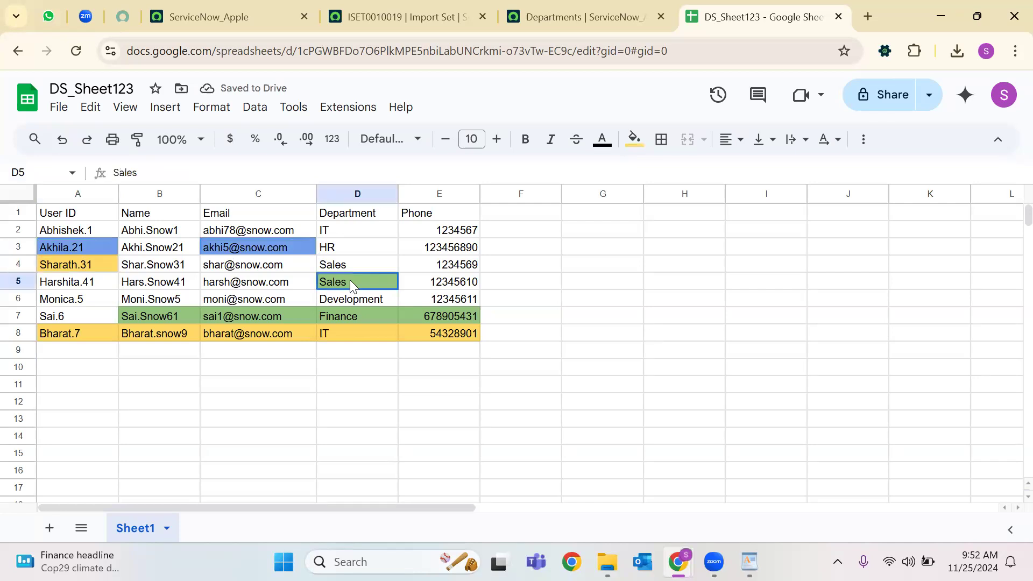
{"action": "left_click", "coordinate": [81, 284]}
{"action": "left_click", "coordinate": [269, 289]}
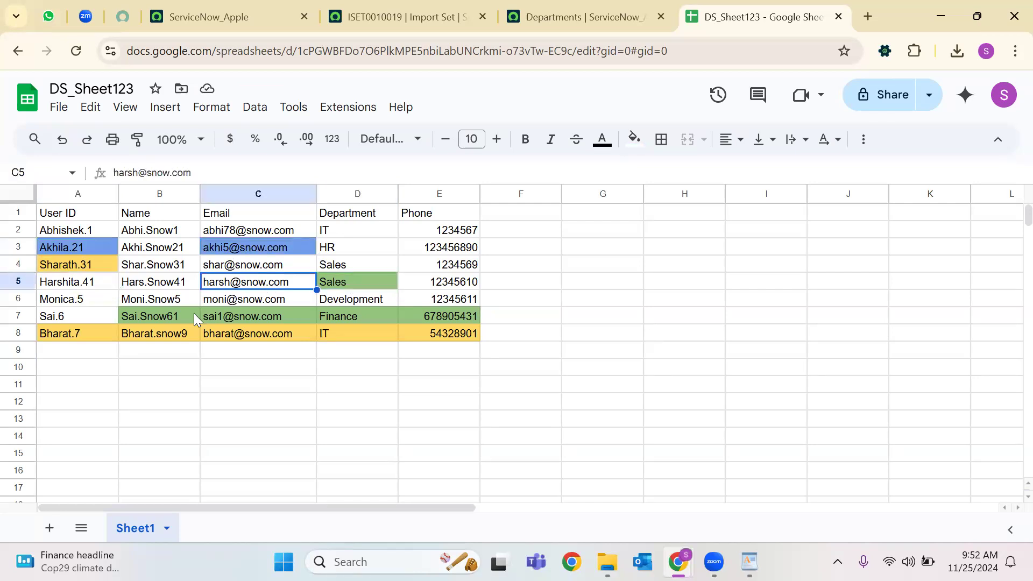
{"action": "left_click", "coordinate": [143, 319]}
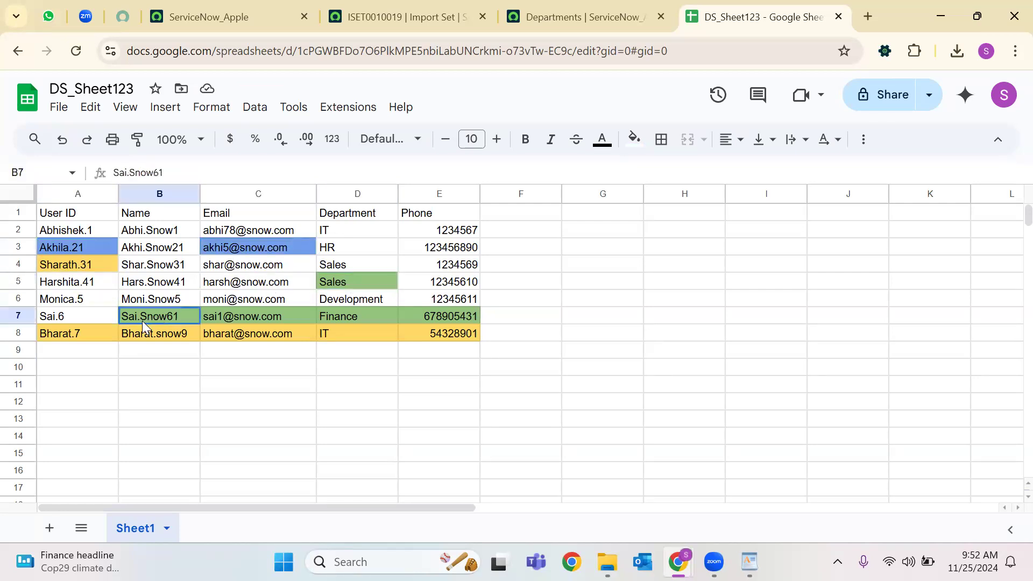
{"action": "left_click", "coordinate": [257, 317]}
{"action": "left_click", "coordinate": [373, 313]}
{"action": "left_click", "coordinate": [446, 315]}
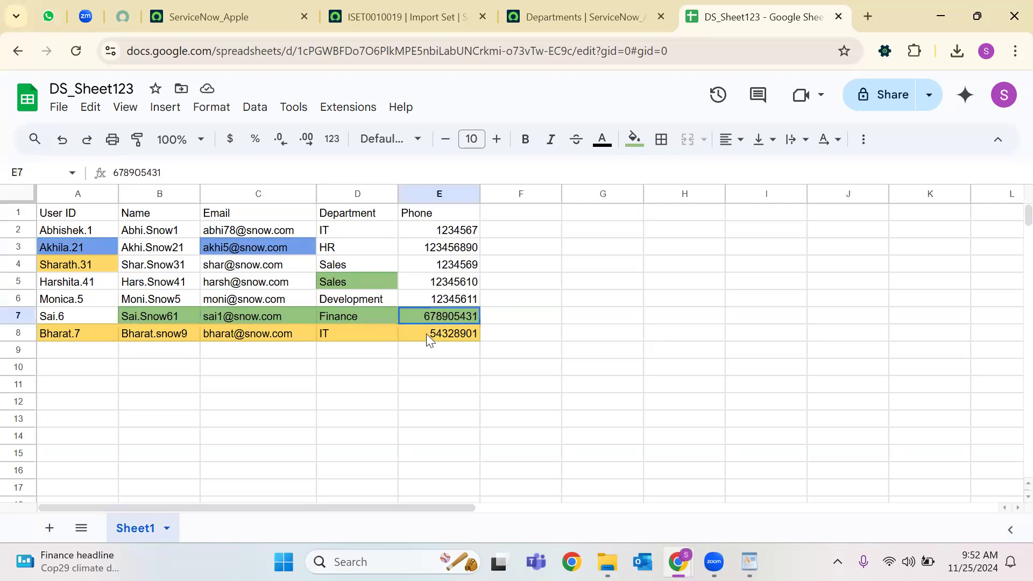
{"action": "left_click", "coordinate": [101, 317]}
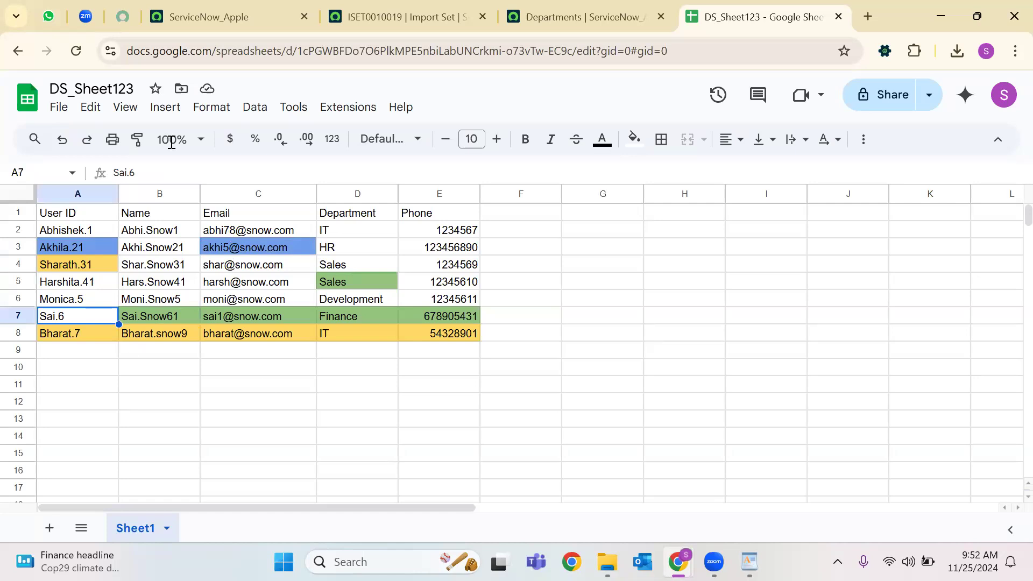
Download the sheet as a Microsoft Excel (.xlsx) workbook.
{"action": "left_click", "coordinate": [58, 108]}
{"action": "mouse_move", "coordinate": [104, 305]}
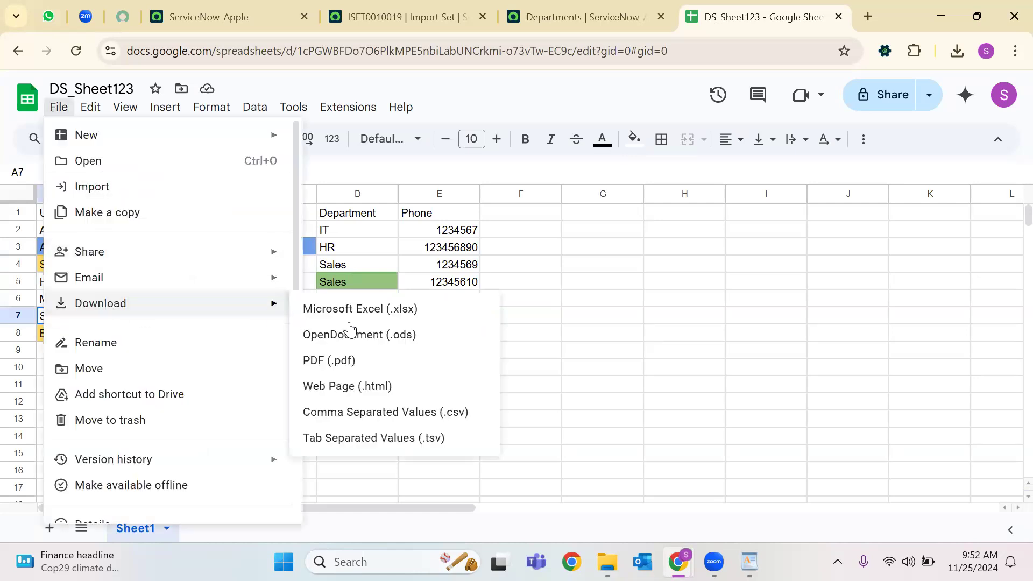
{"action": "left_click", "coordinate": [358, 308]}
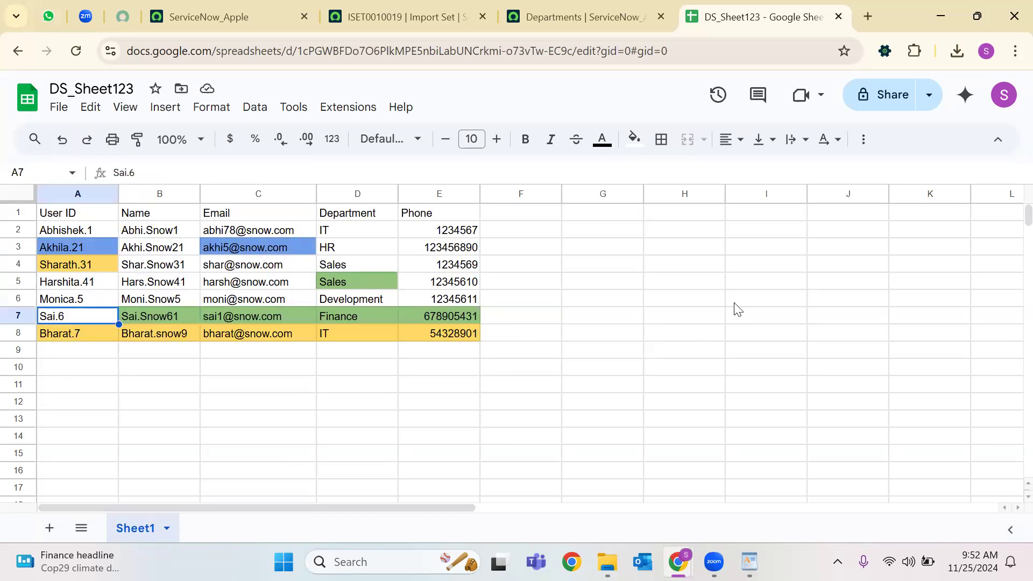
Open Data Sources in a new tab and go to the 25november data source.
{"action": "left_click", "coordinate": [355, 15]}
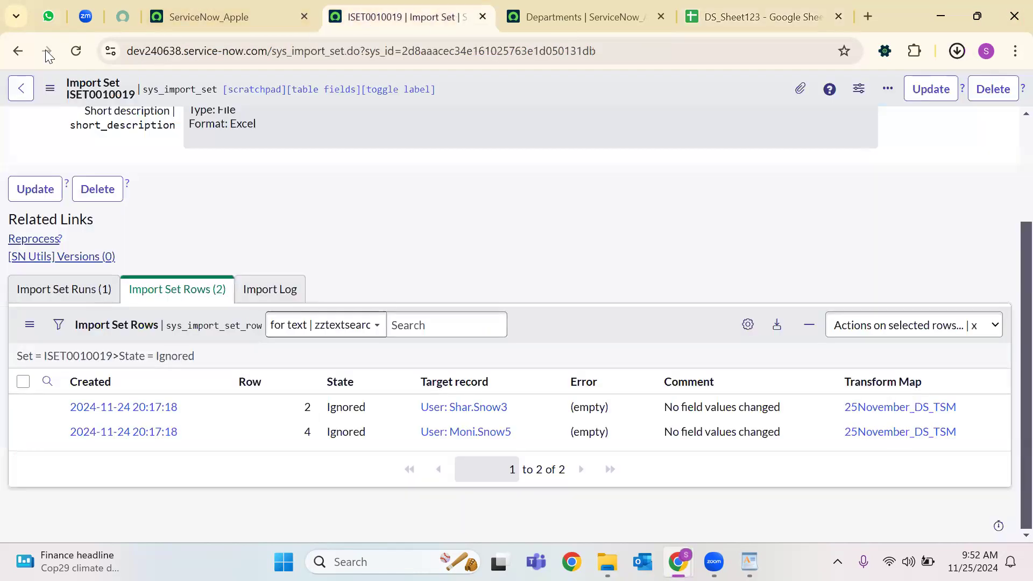
{"action": "left_click", "coordinate": [483, 17]}
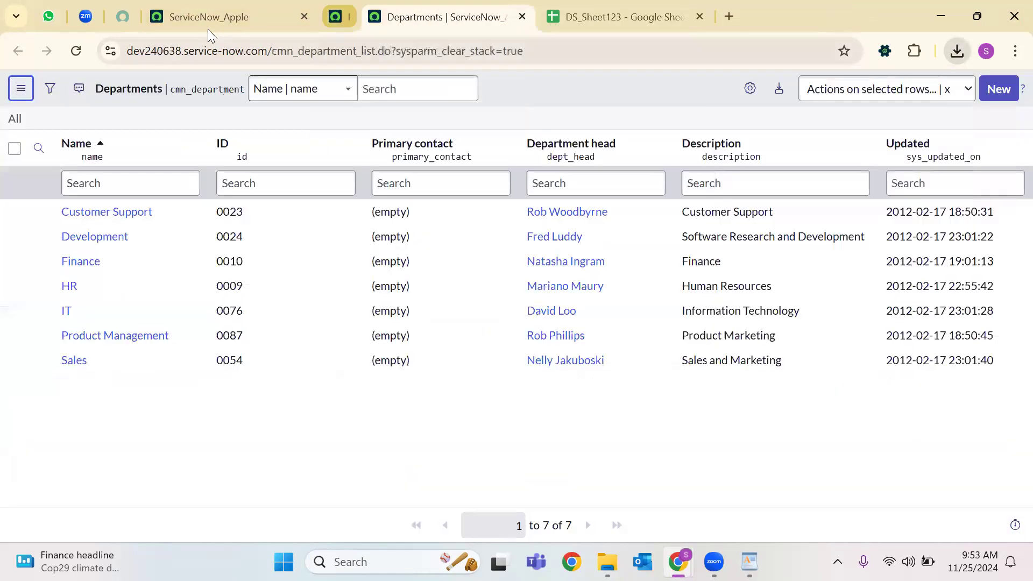
{"action": "left_click", "coordinate": [208, 26]}
{"action": "left_click", "coordinate": [78, 94]}
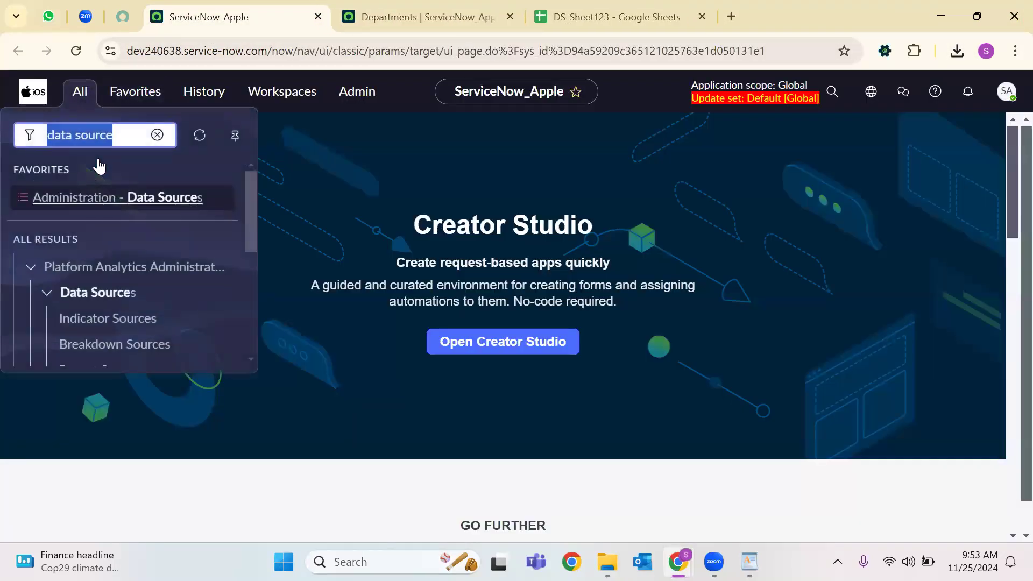
{"action": "type", "text": "Data Source"}
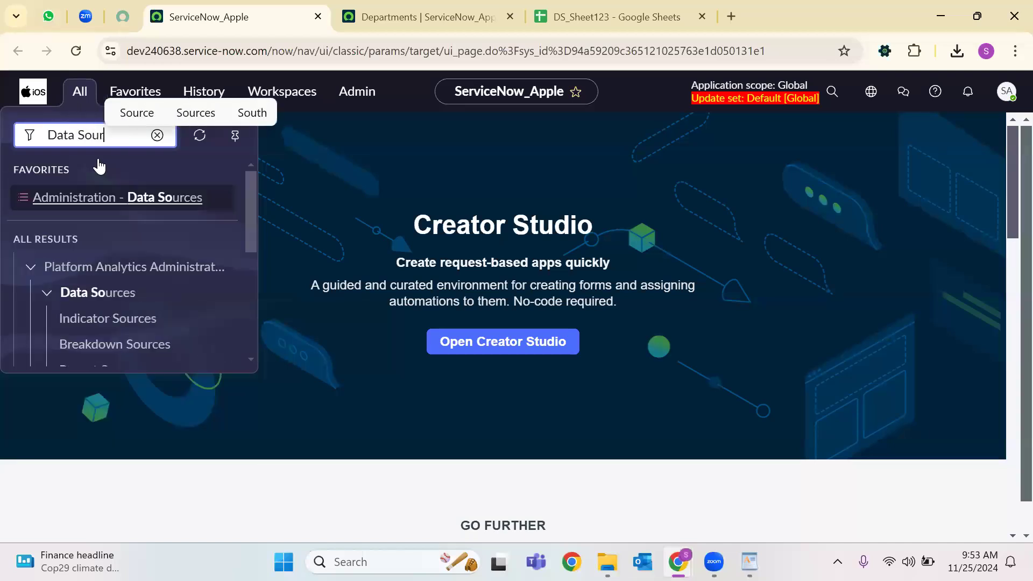
{"action": "right_click", "coordinate": [155, 207]}
{"action": "left_click", "coordinate": [204, 226]}
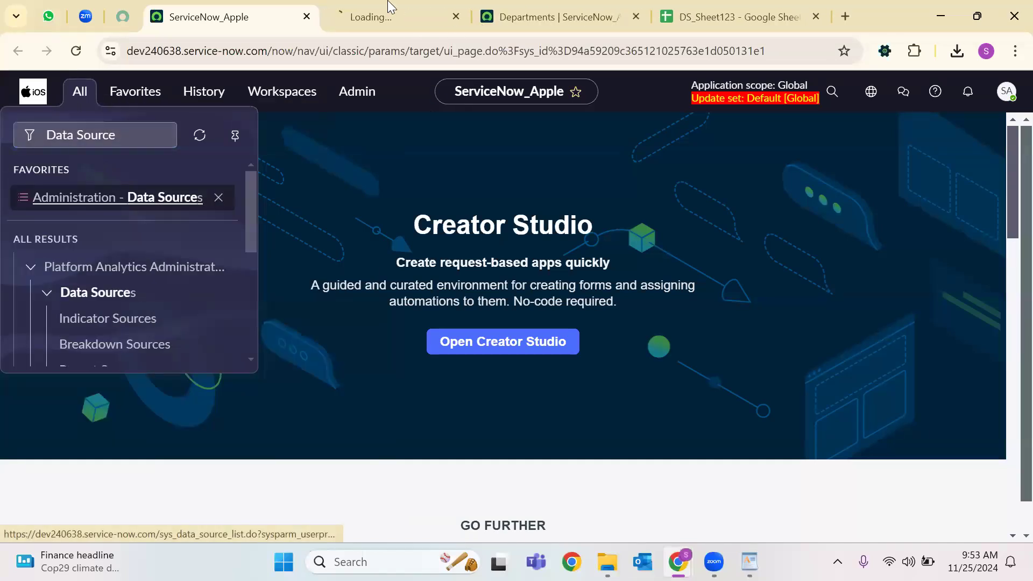
{"action": "left_click", "coordinate": [399, 17]}
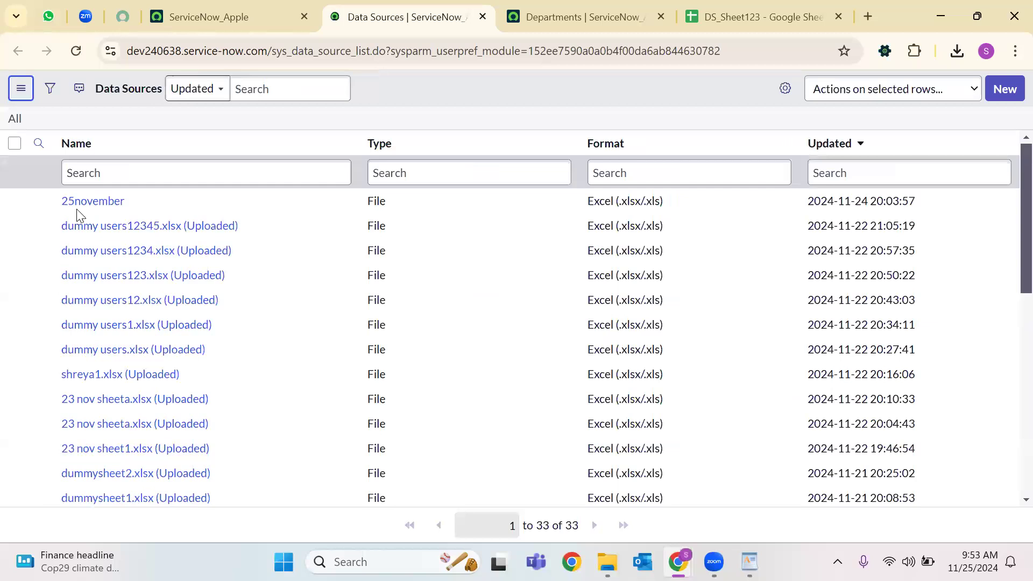
{"action": "left_click", "coordinate": [92, 212]}
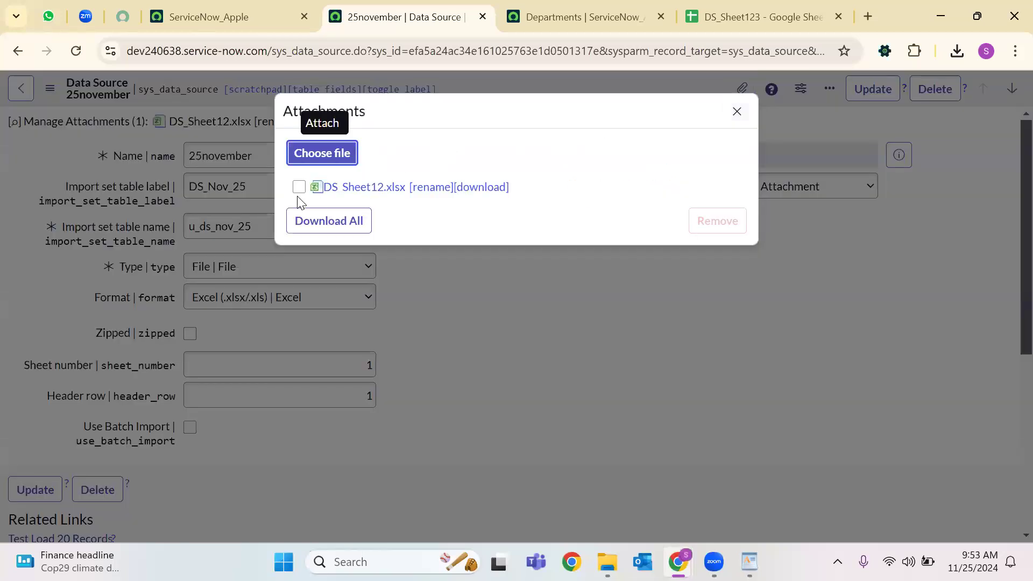
Replace the DS_Sheet12.xlsx attachment with DS_Sheet123.xlsx and save the record.
{"action": "left_click", "coordinate": [298, 214]}
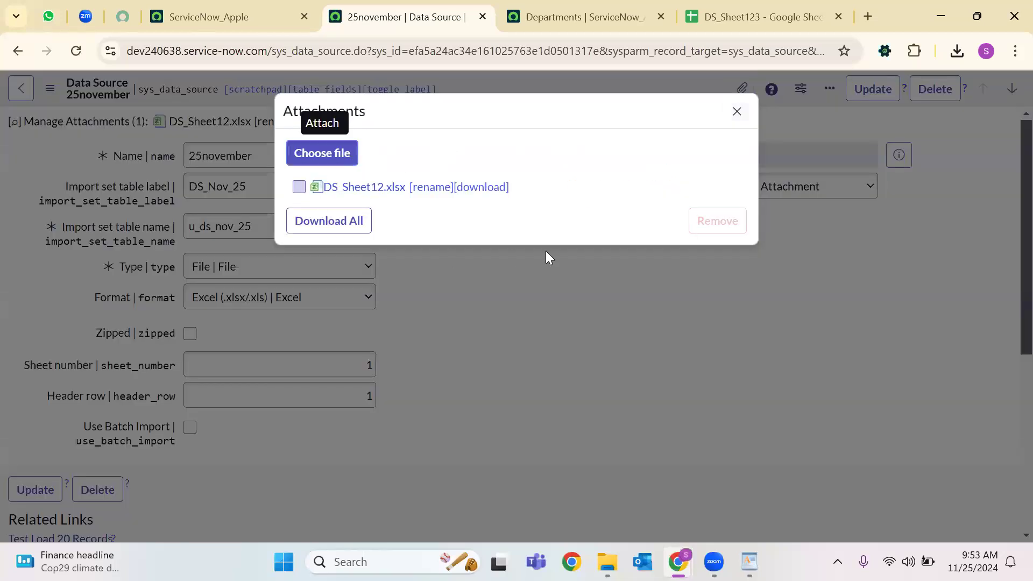
{"action": "left_click", "coordinate": [711, 246]}
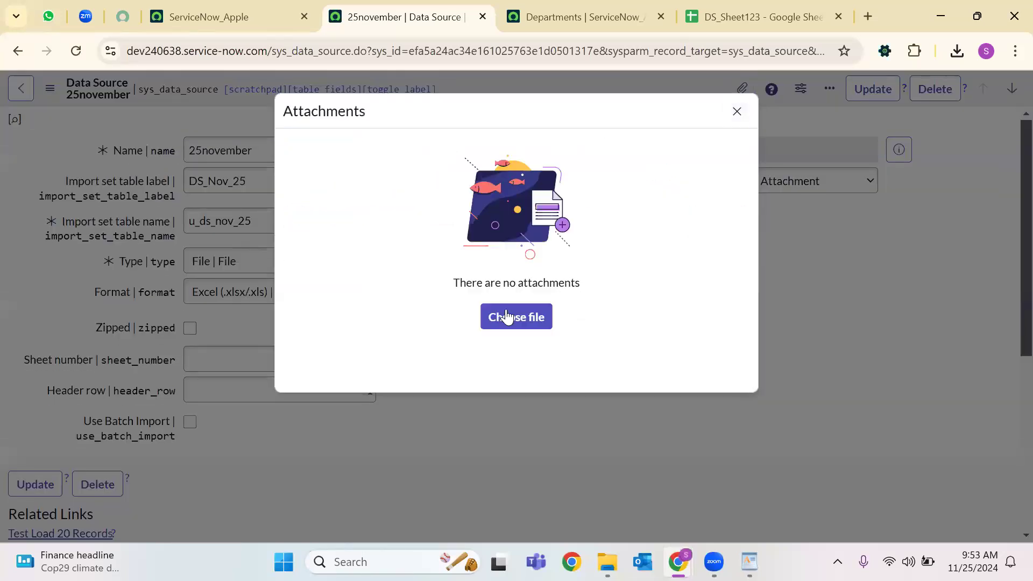
{"action": "left_click", "coordinate": [517, 317]}
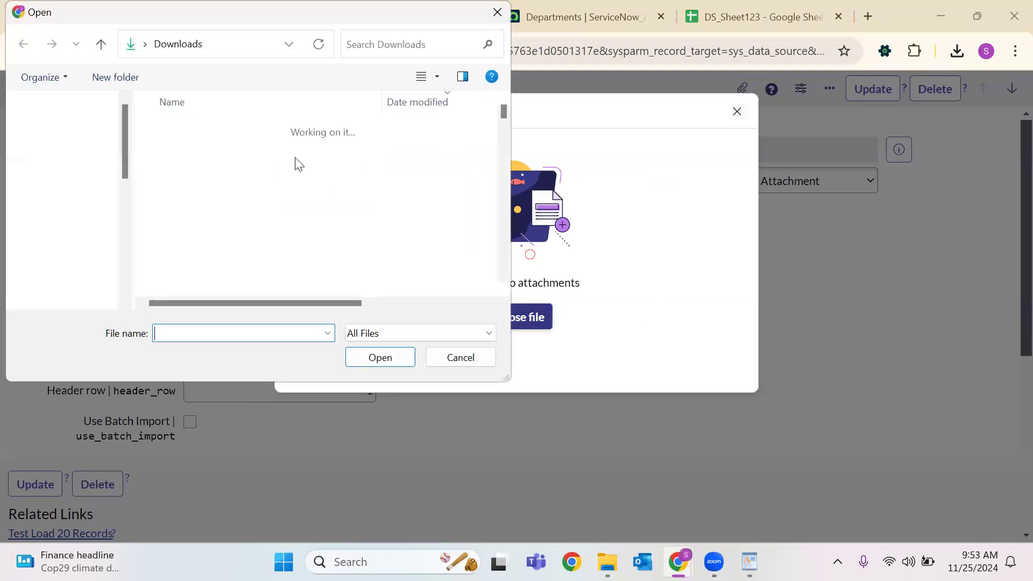
{"action": "left_click", "coordinate": [220, 149]}
{"action": "left_click", "coordinate": [377, 356]}
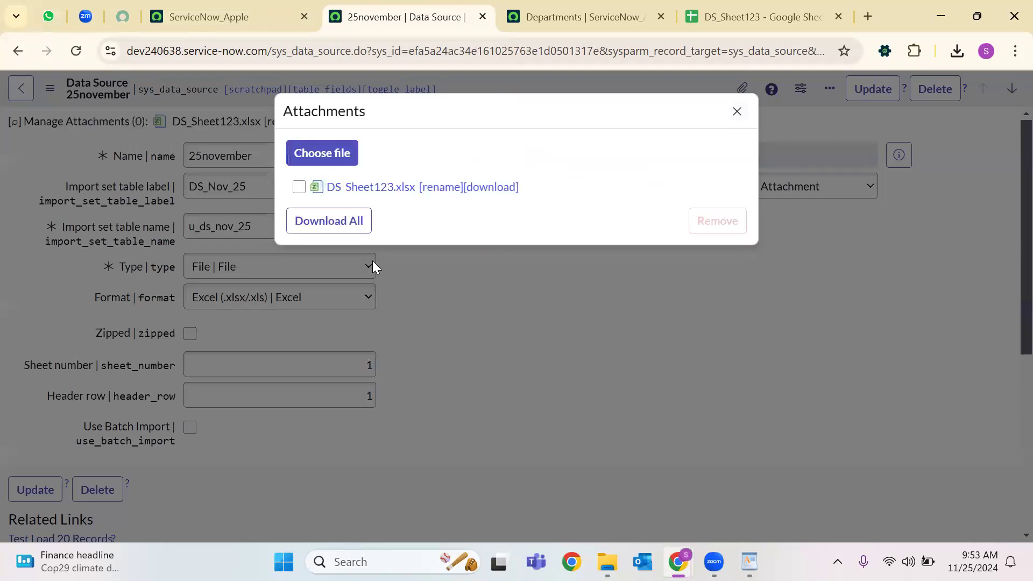
{"action": "key", "text": "Escape"}
{"action": "right_click", "coordinate": [492, 96]}
{"action": "key", "text": "Return"}
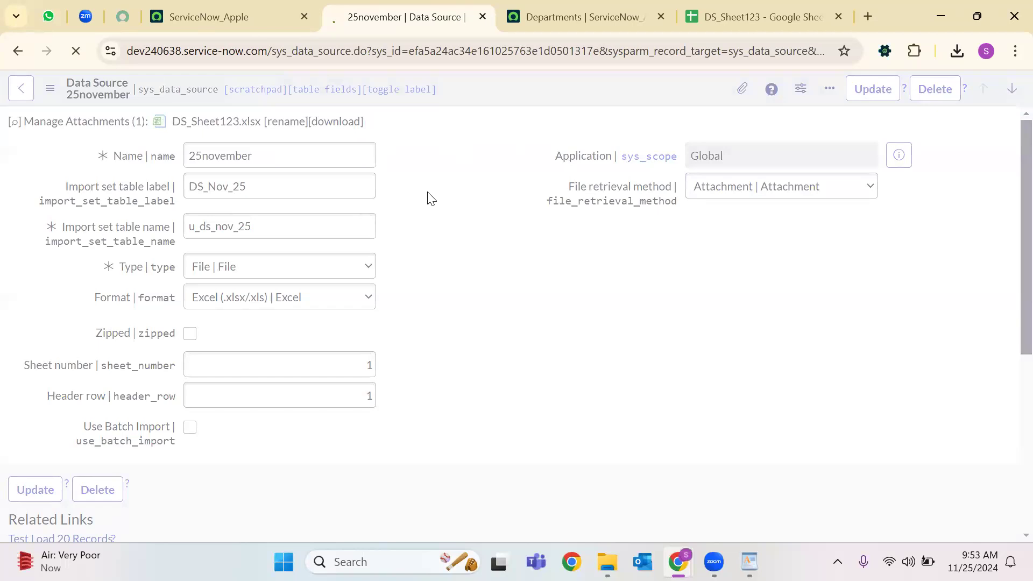
Load all records from the new DS_Sheet123.xlsx file.
{"action": "scroll", "coordinate": [139, 288], "scroll_direction": "down", "scroll_amount": 5}
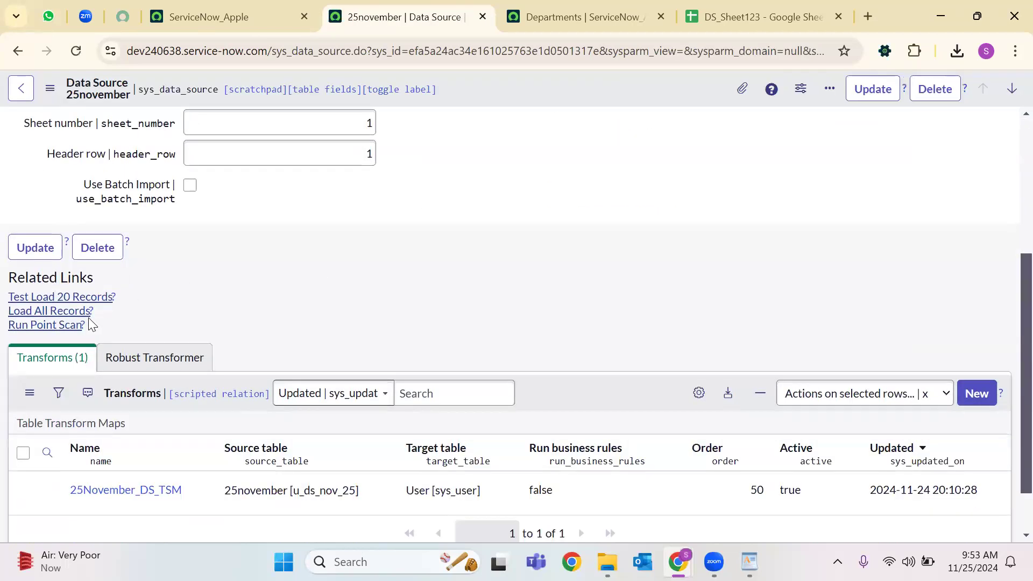
{"action": "left_click", "coordinate": [73, 315]}
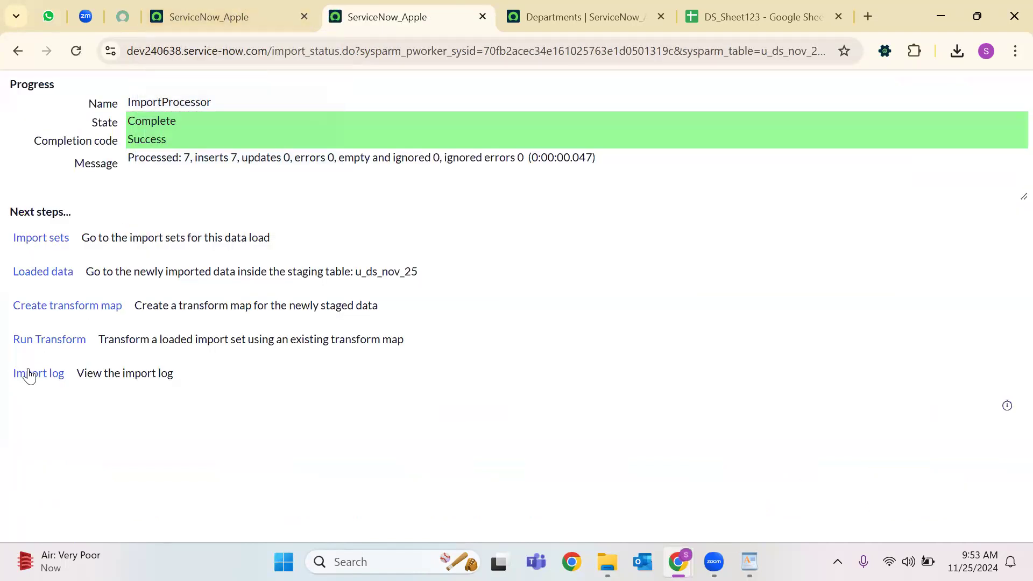
{"action": "left_click", "coordinate": [228, 13]}
Open the 25November_DS_TSM map from the sys_transform_map.LIST list.
{"action": "triple_click", "coordinate": [105, 143]}
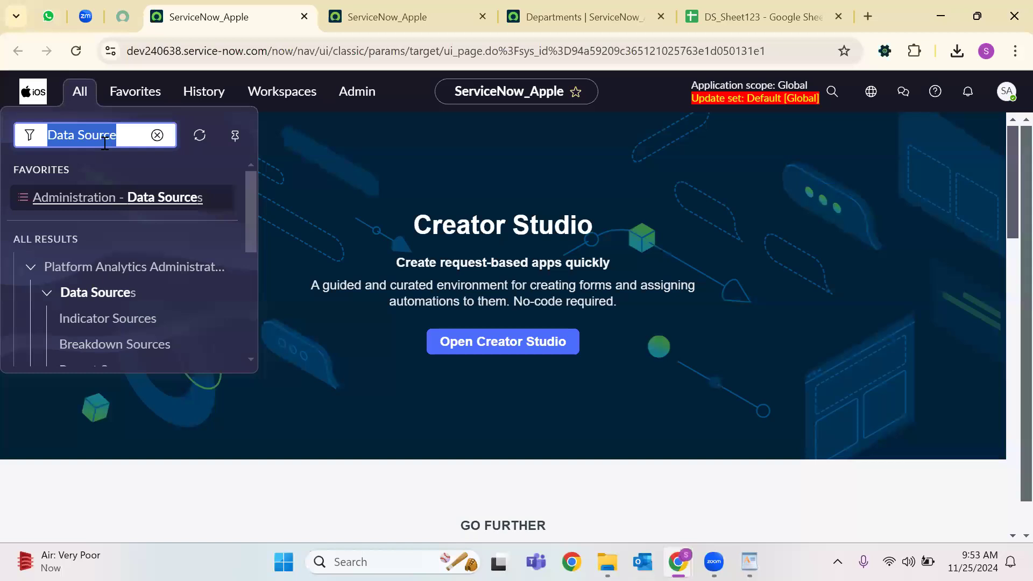
{"action": "type", "text": "sys_t"}
{"action": "type", "text": "ra"}
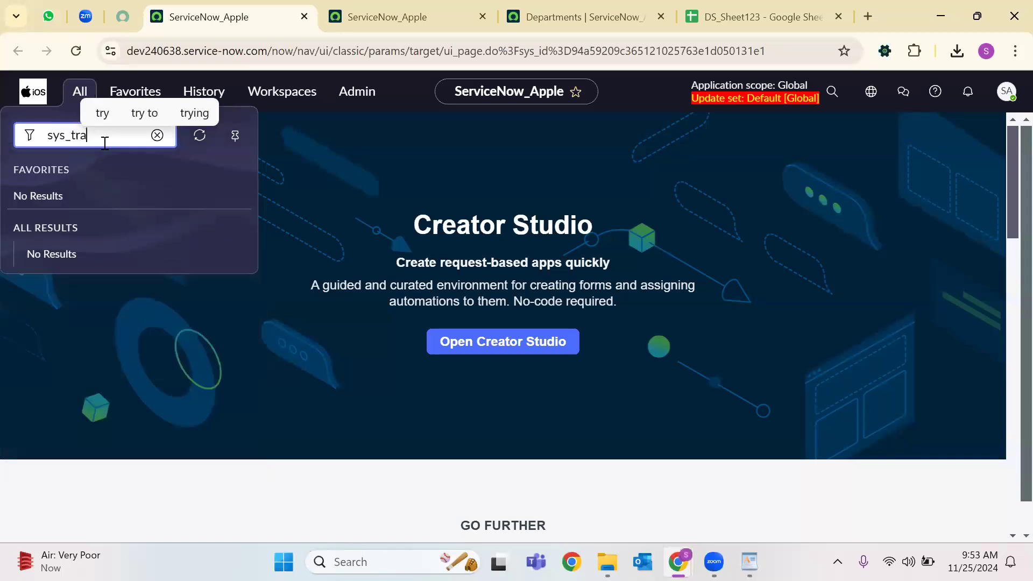
{"action": "type", "text": "nsform"}
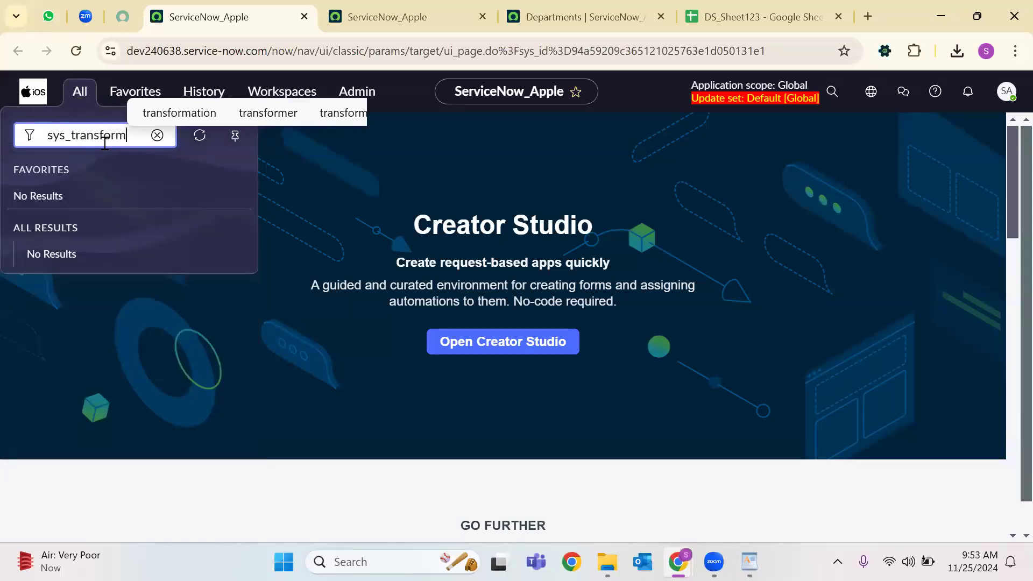
{"action": "type", "text": "_map.LIST"}
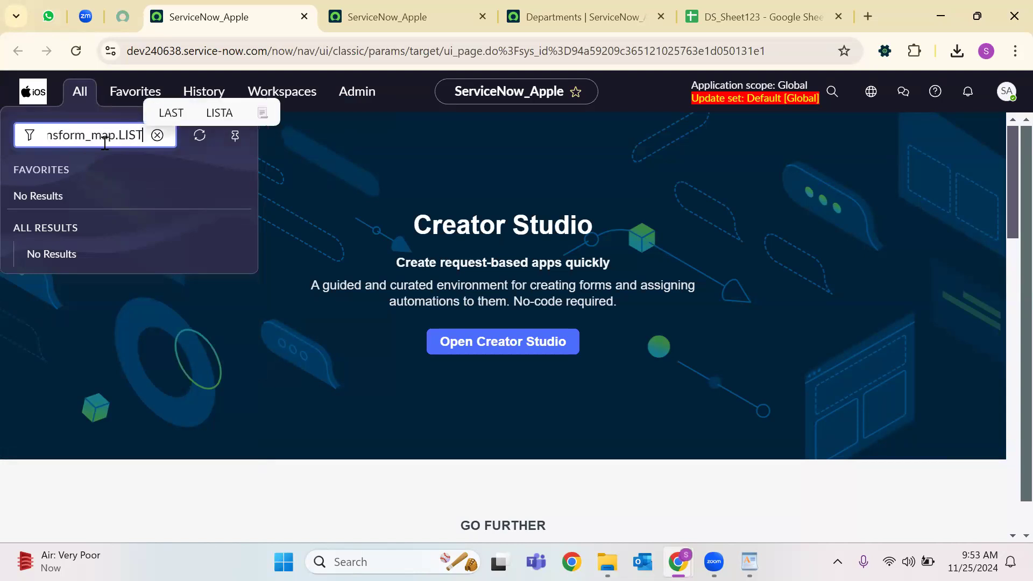
{"action": "key", "text": "Return"}
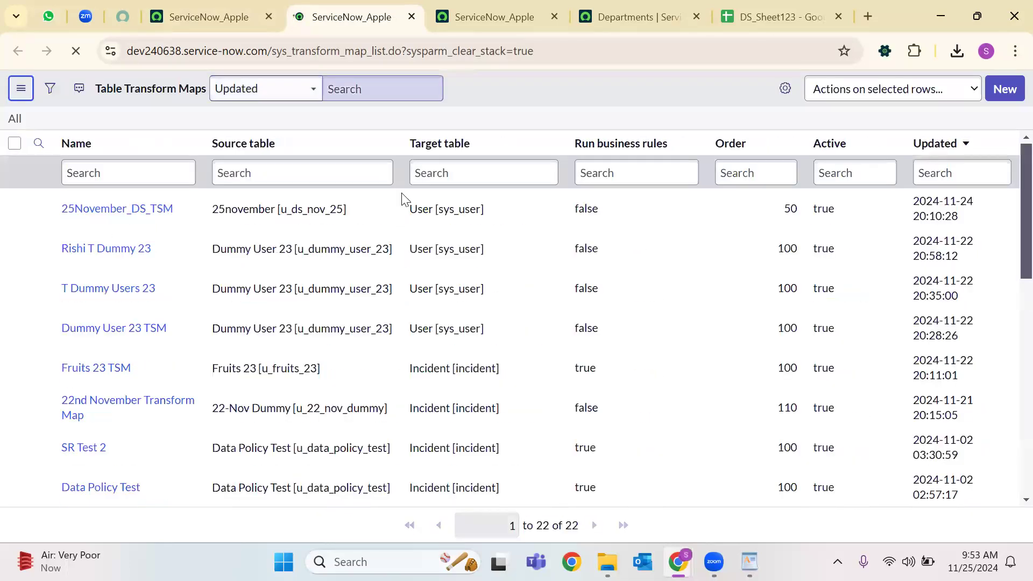
{"action": "left_click", "coordinate": [95, 211]}
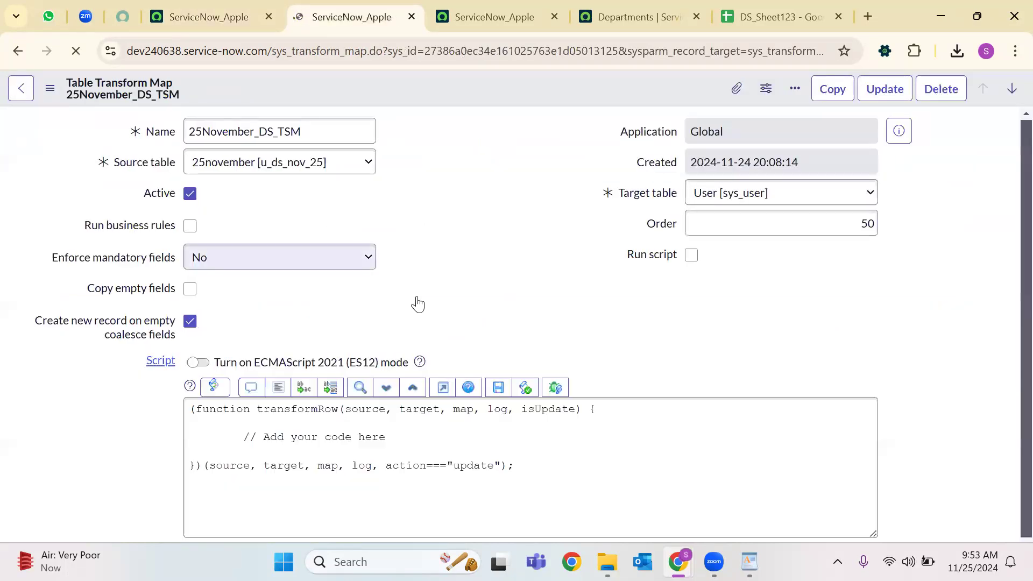
Set u_email Coalesce to true, update the map, and go to the Run Transform page.
{"action": "scroll", "coordinate": [463, 279], "scroll_direction": "down", "scroll_amount": 5}
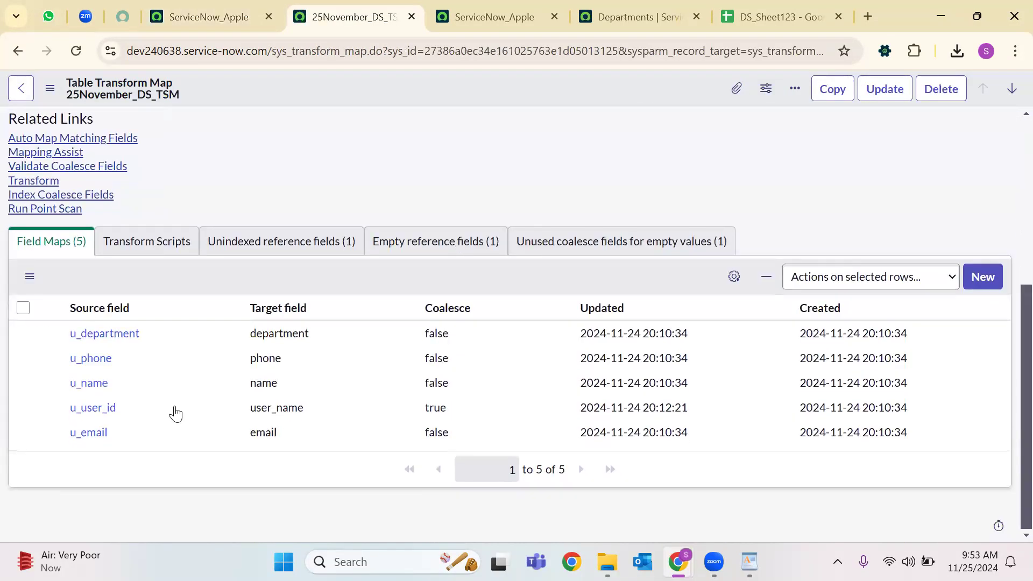
{"action": "scroll", "coordinate": [425, 422], "scroll_direction": "down", "scroll_amount": 2}
{"action": "left_click", "coordinate": [476, 438]}
{"action": "double_click", "coordinate": [476, 439]}
{"action": "left_click", "coordinate": [471, 439]}
{"action": "left_click", "coordinate": [443, 461]}
{"action": "left_click", "coordinate": [498, 437]}
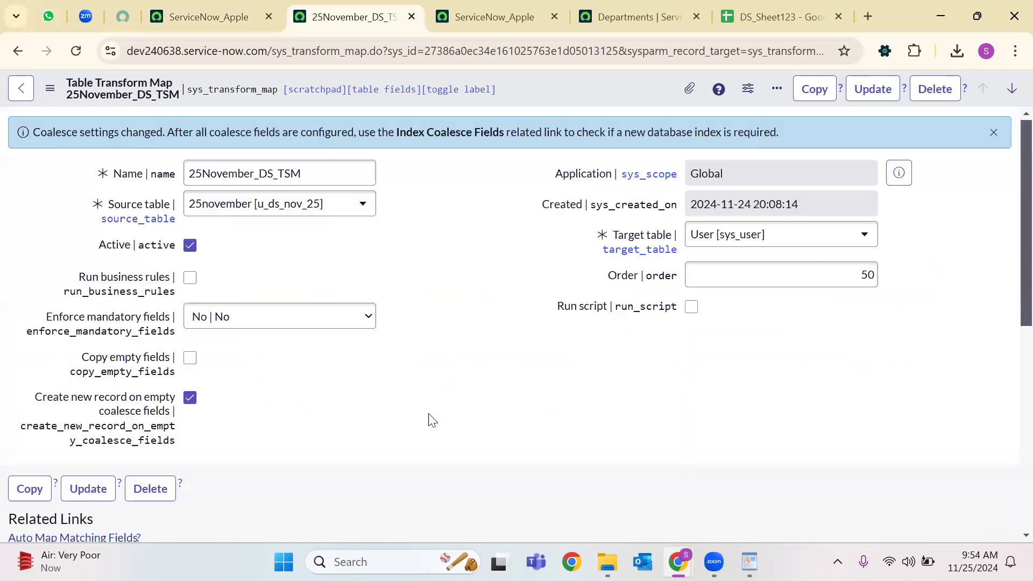
{"action": "scroll", "coordinate": [546, 366], "scroll_direction": "down", "scroll_amount": 7}
{"action": "scroll", "coordinate": [474, 365], "scroll_direction": "up", "scroll_amount": 7}
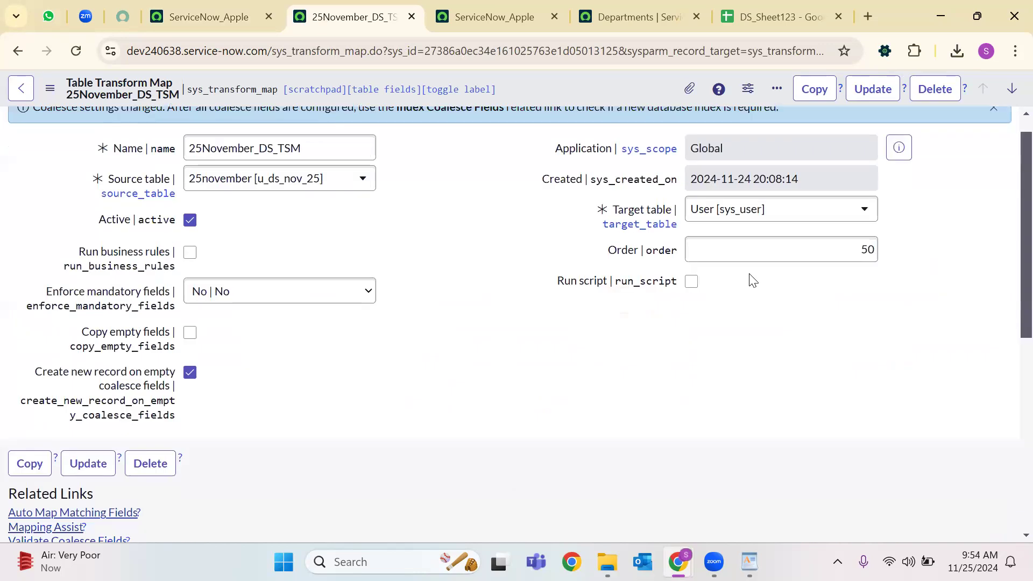
{"action": "left_click", "coordinate": [872, 88]}
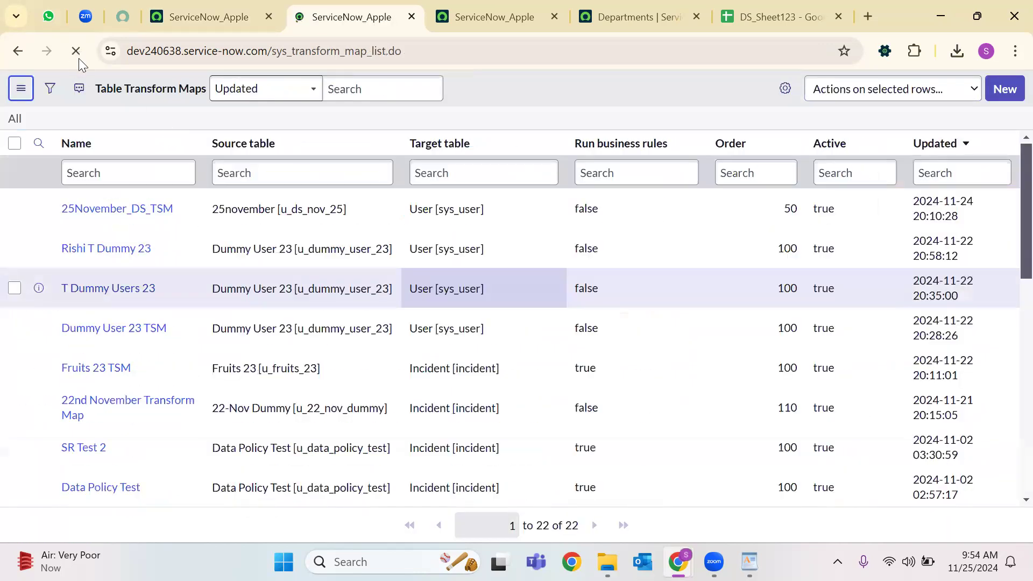
{"action": "key", "text": "F5"}
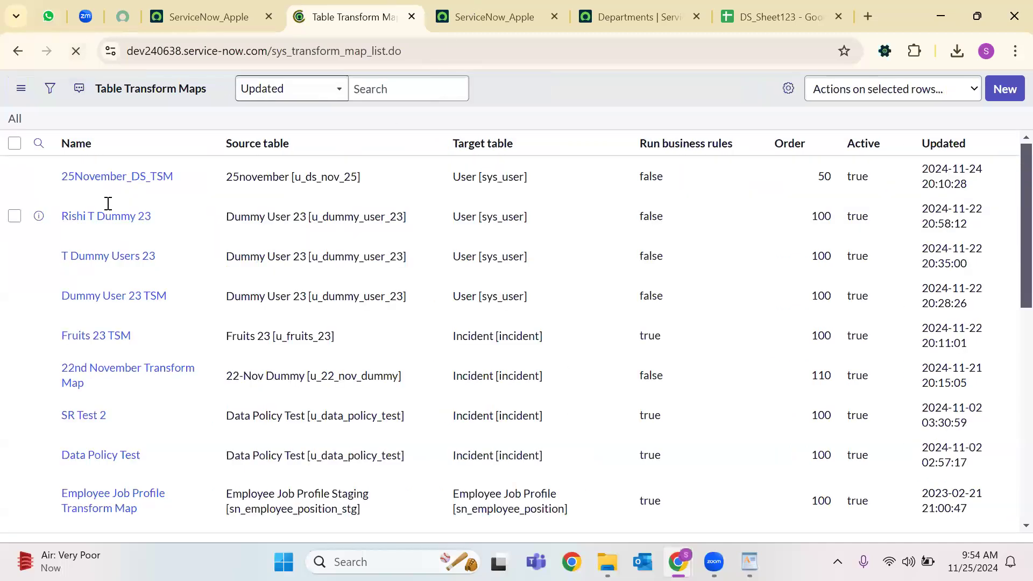
{"action": "key", "text": "ctrl+Tab"}
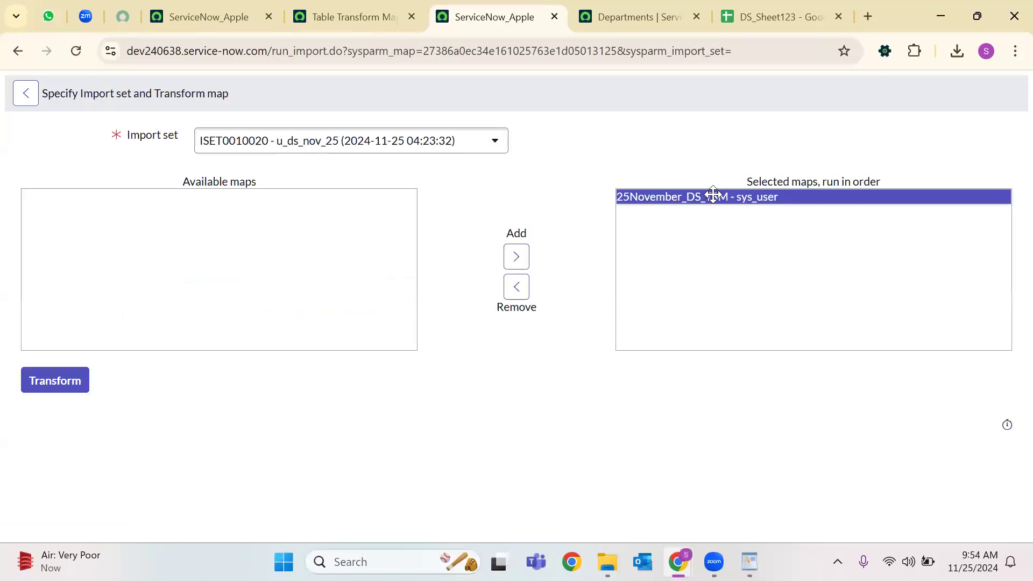
Run the ISET0010020 transform and check its history: 7 total, 1 updated, 2 ignored.
{"action": "left_click", "coordinate": [67, 386]}
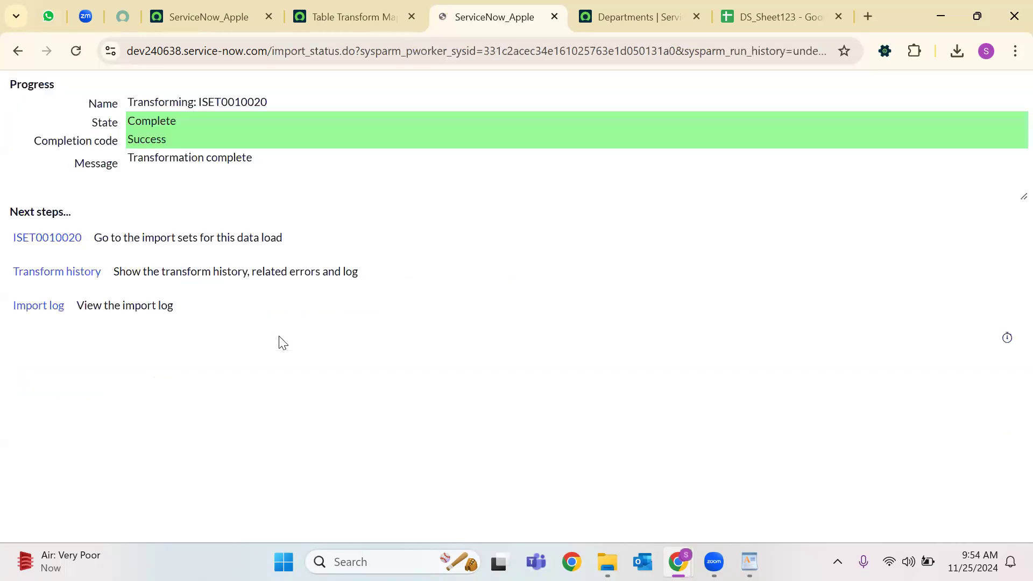
{"action": "left_click", "coordinate": [99, 277]}
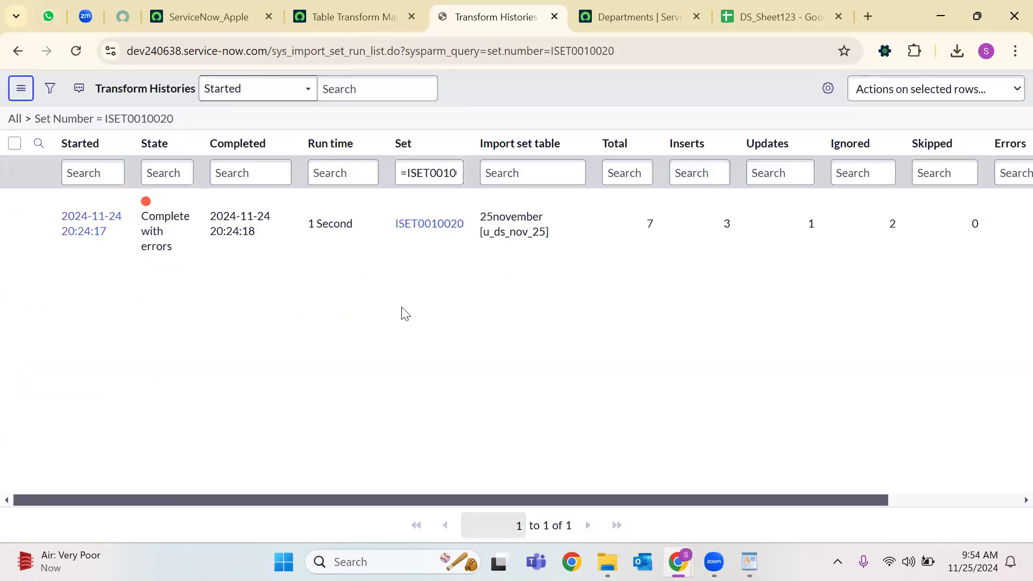
{"action": "left_click_drag", "start_coordinate": [662, 235], "coordinate": [700, 236]}
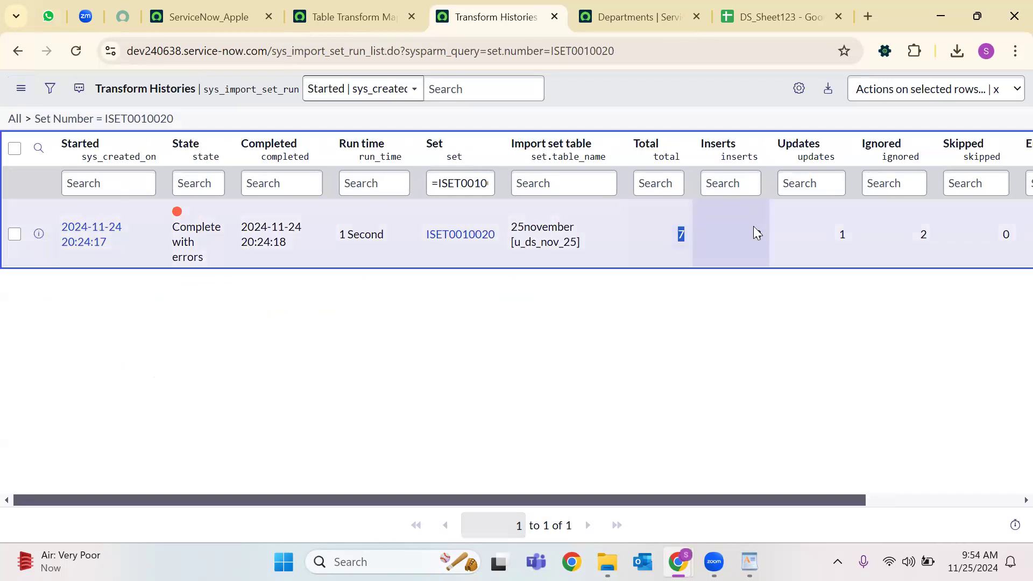
{"action": "left_click_drag", "start_coordinate": [838, 242], "coordinate": [852, 236]}
{"action": "left_click_drag", "start_coordinate": [917, 243], "coordinate": [935, 242]}
Compare rows A8, C7, A4 and A3 in DS_Sheet123, then return to the transform history.
{"action": "key", "text": "ctrl+Tab"}
{"action": "key", "text": "ctrl+Tab"}
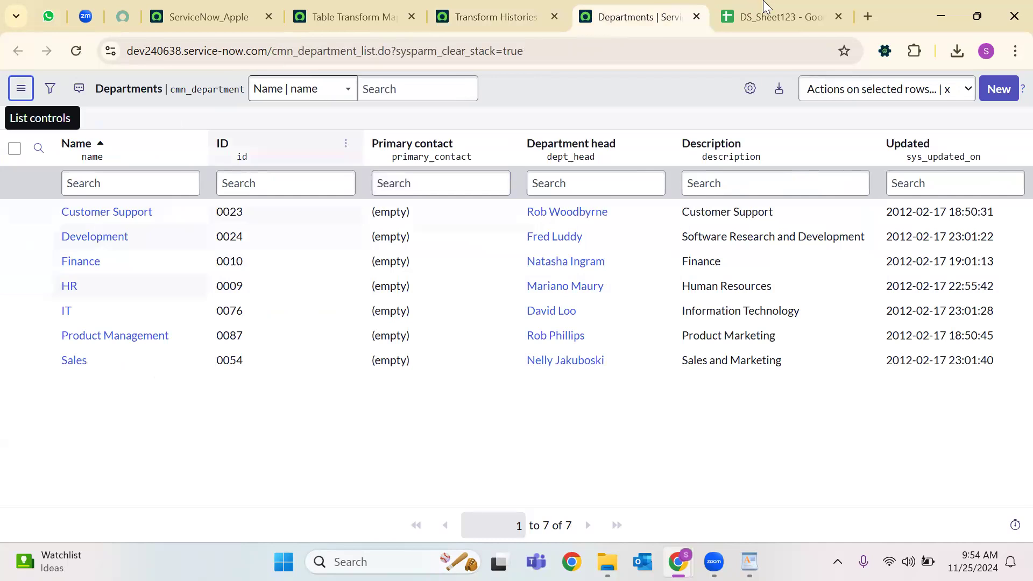
{"action": "left_click", "coordinate": [91, 336]}
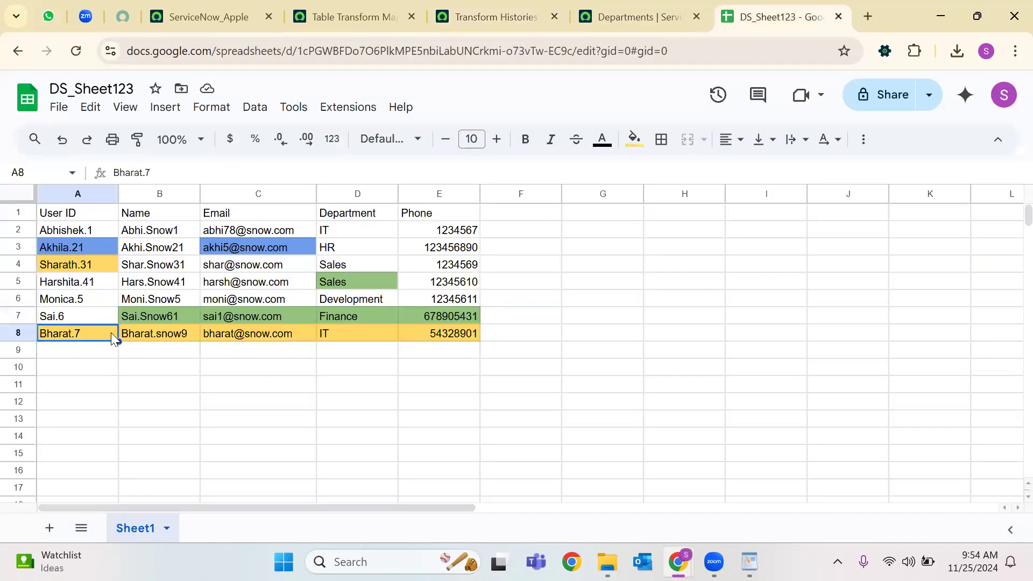
{"action": "left_click", "coordinate": [237, 316]}
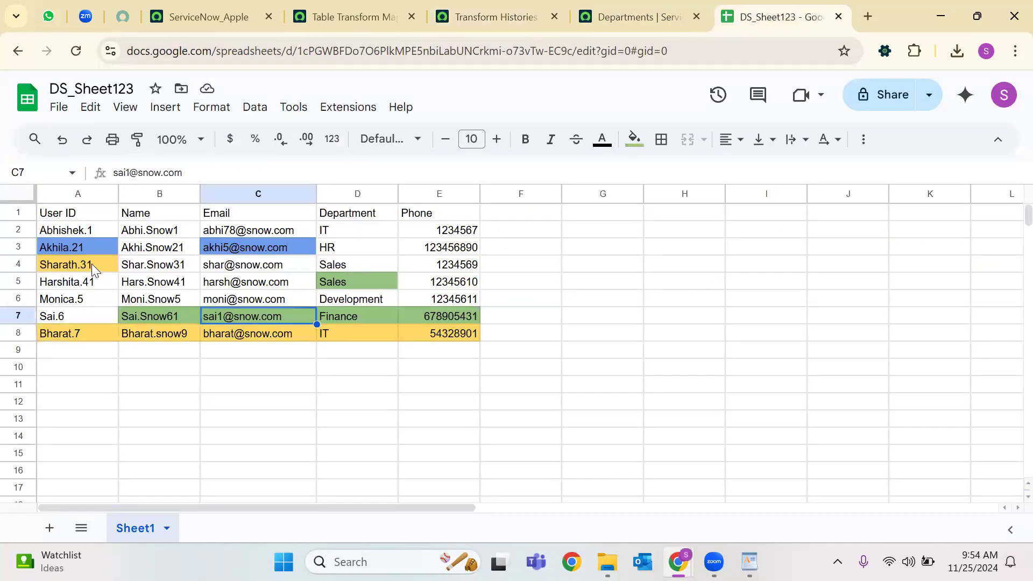
{"action": "left_click", "coordinate": [91, 264]}
{"action": "left_click", "coordinate": [90, 249]}
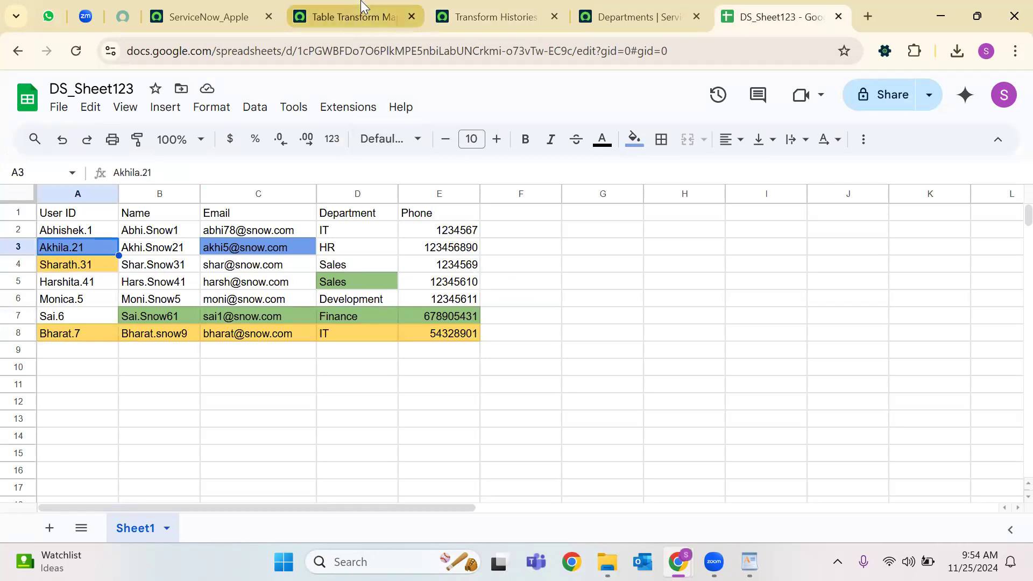
{"action": "left_click", "coordinate": [364, 10]}
{"action": "left_click", "coordinate": [517, 10]}
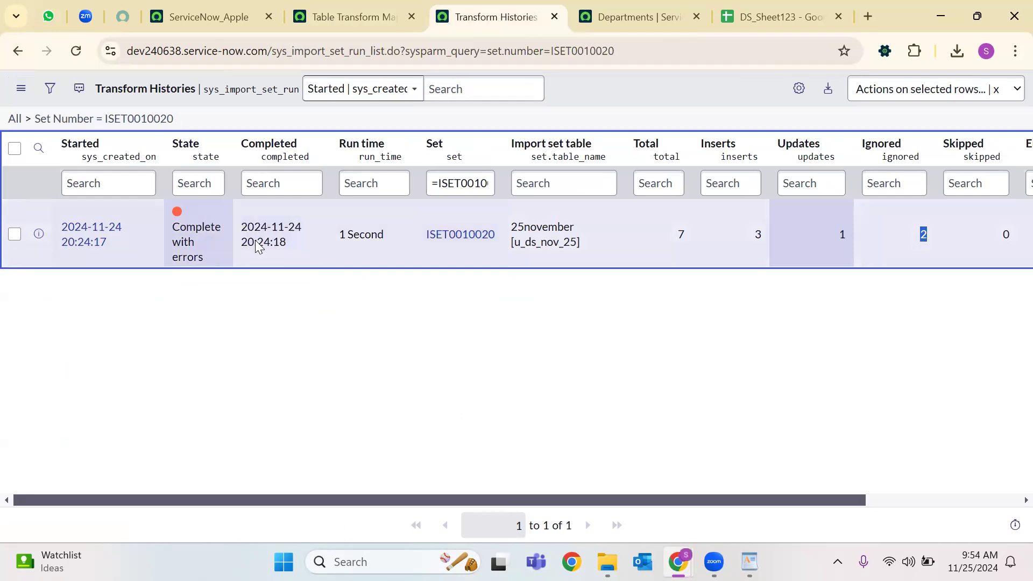
Open import set ISET0010020 and compare its failed row against cell A7 in DS_Sheet123.
{"action": "left_click", "coordinate": [458, 234]}
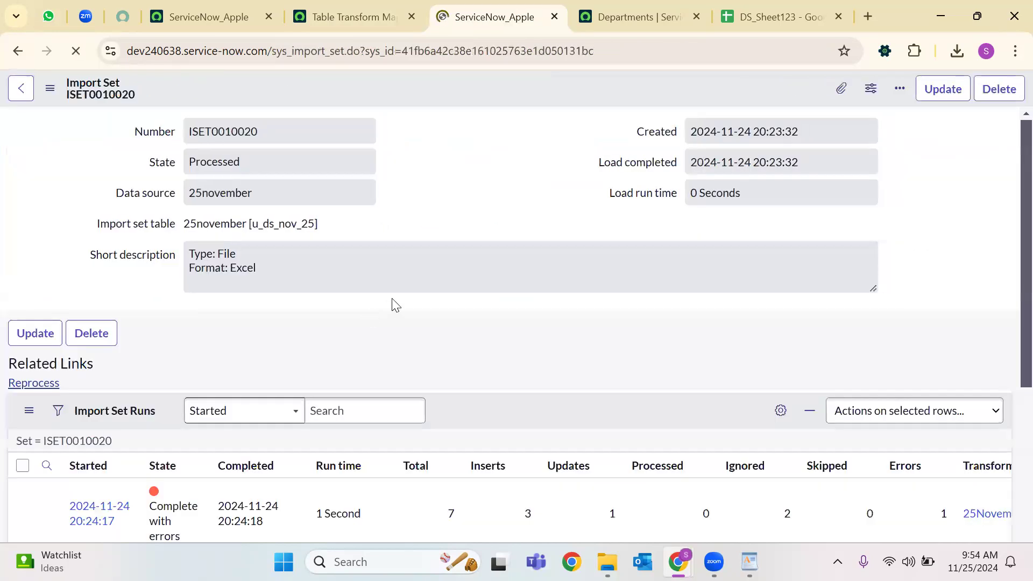
{"action": "scroll", "coordinate": [392, 296], "scroll_direction": "down", "scroll_amount": 6}
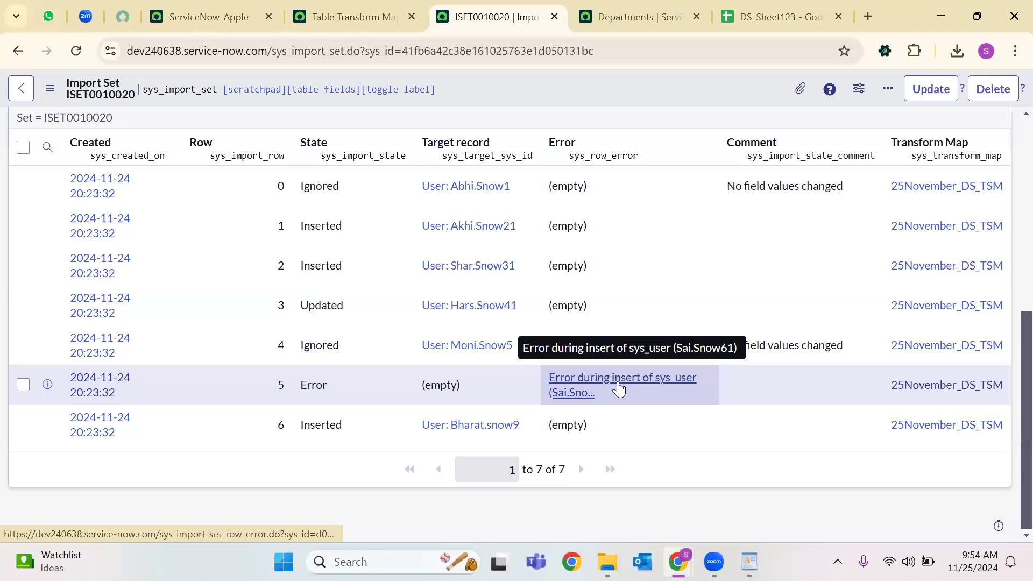
{"action": "left_click", "coordinate": [778, 17]}
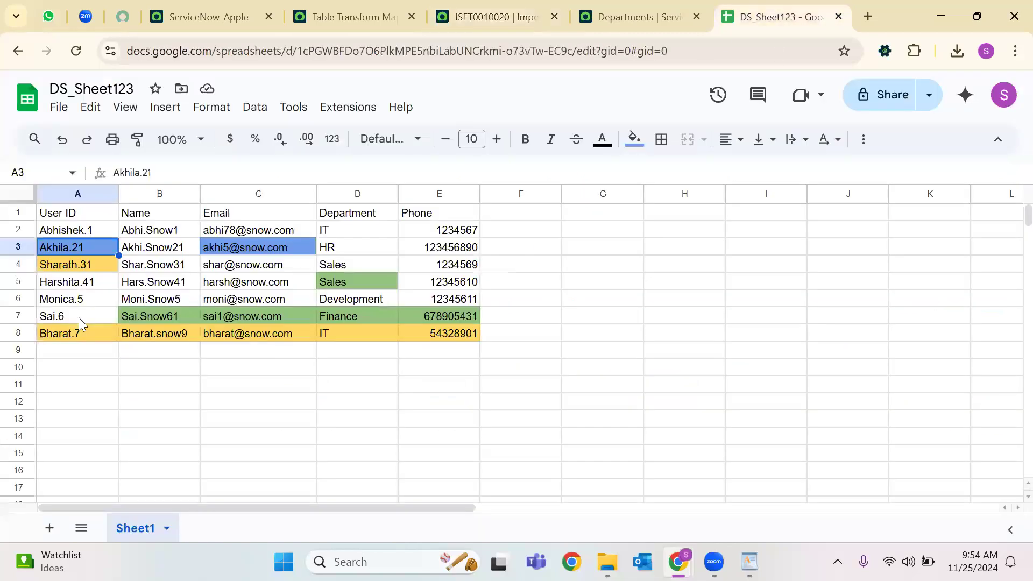
{"action": "left_click", "coordinate": [76, 317]}
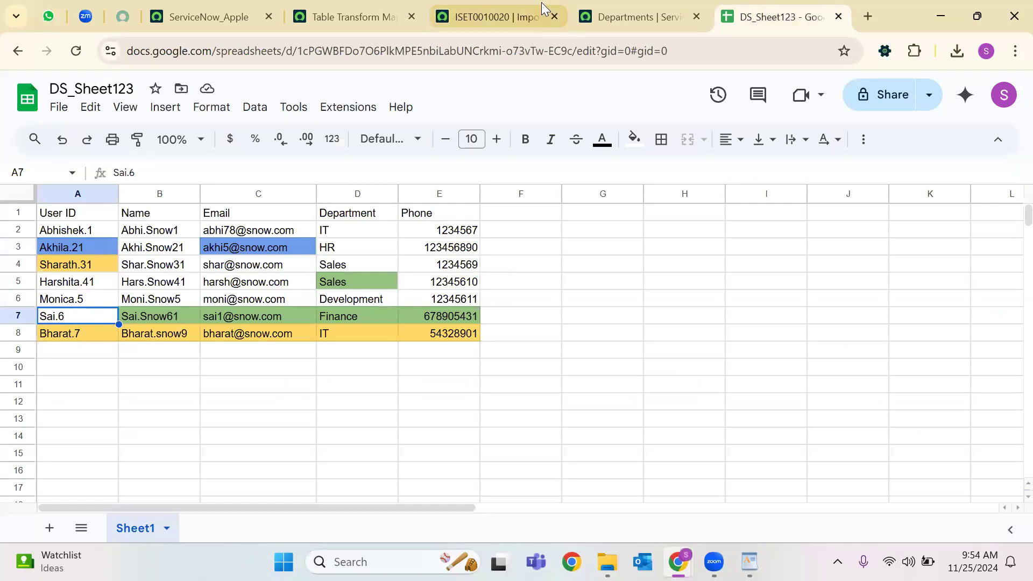
{"action": "left_click", "coordinate": [350, 16]}
{"action": "left_click", "coordinate": [597, 7]}
{"action": "left_click", "coordinate": [401, 6]}
{"action": "left_click", "coordinate": [492, 5]}
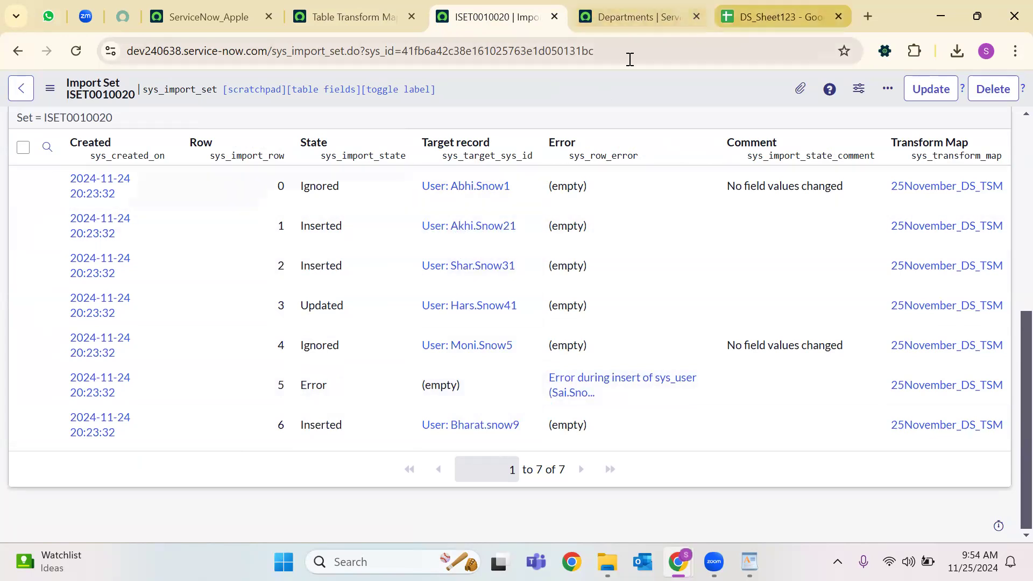
Check the user ID in A3 and its email in C3, then return to the ISET0010020 rows.
{"action": "left_click", "coordinate": [778, 17]}
{"action": "left_click", "coordinate": [90, 253]}
{"action": "left_click", "coordinate": [274, 249]}
{"action": "left_click", "coordinate": [108, 252]}
{"action": "left_click", "coordinate": [251, 250]}
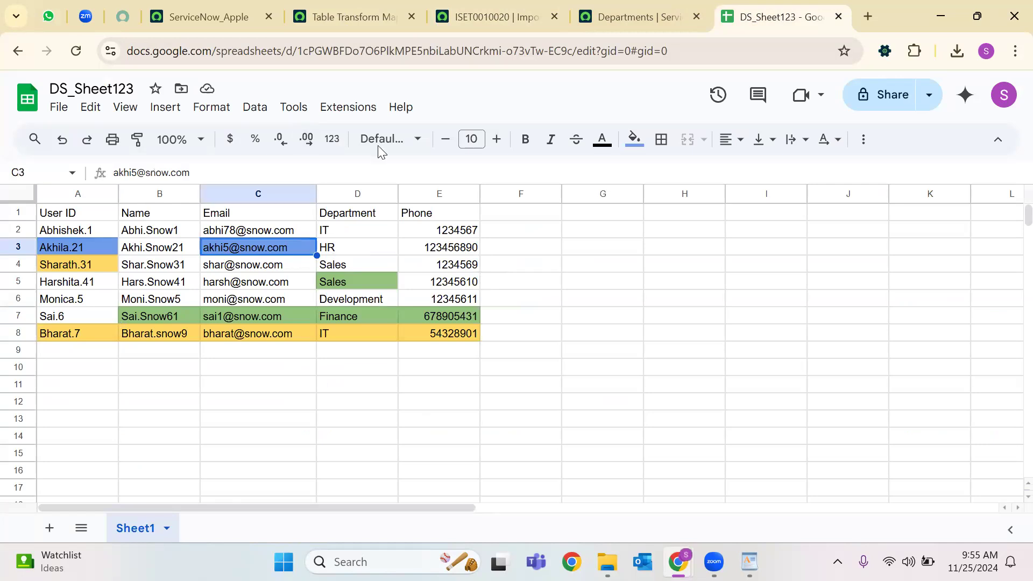
{"action": "left_click", "coordinate": [463, 15]}
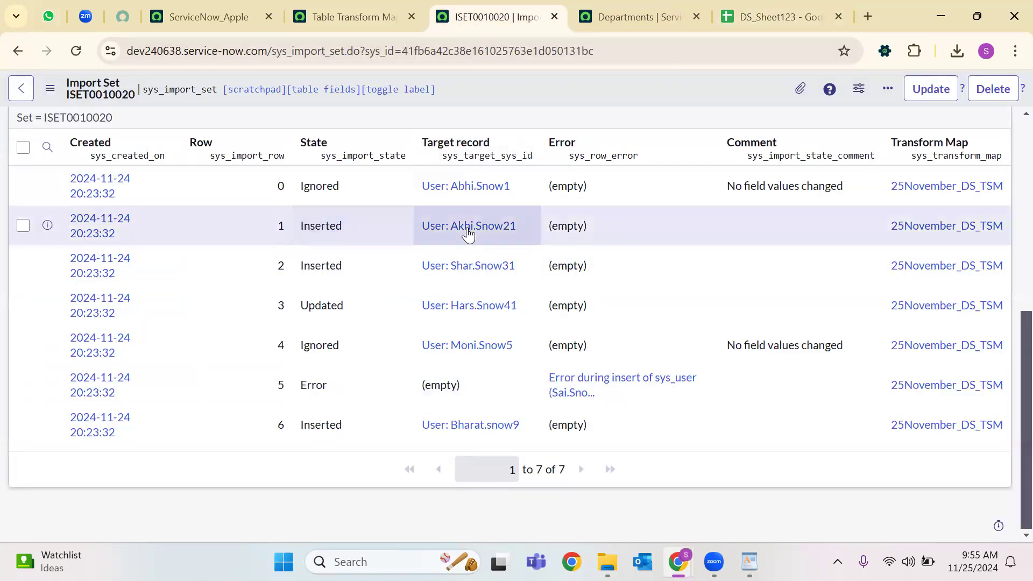
Filter the import set rows to State = Inserted, then review DS_Sheet123's headers, A7 and range A1:E9.
{"action": "right_click", "coordinate": [365, 229]}
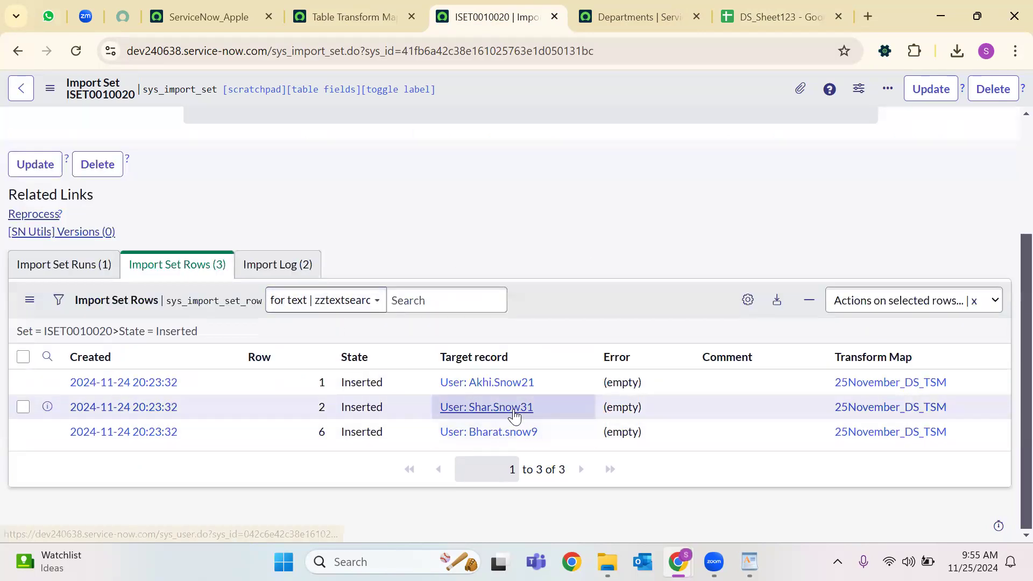
{"action": "left_click", "coordinate": [780, 16]}
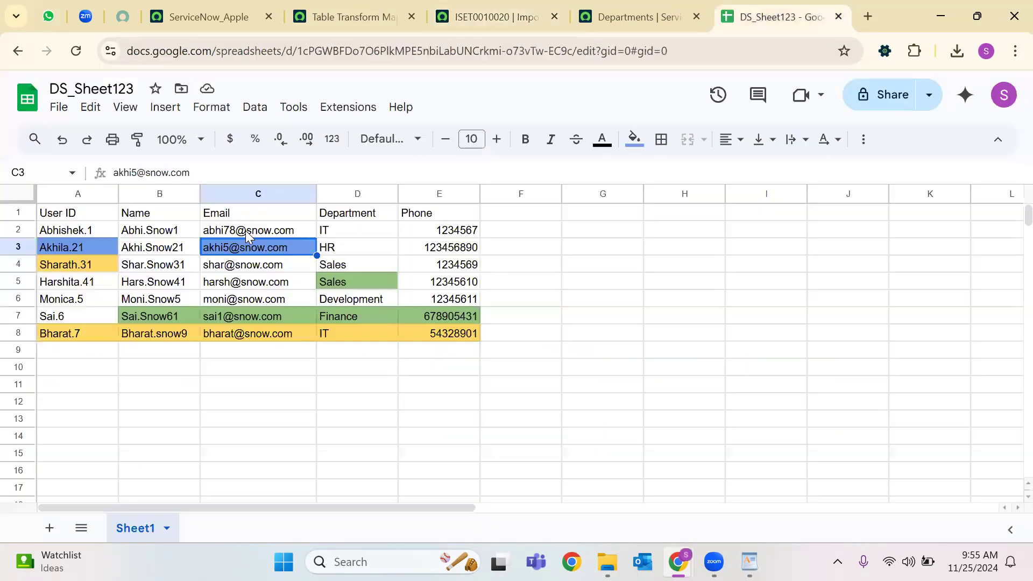
{"action": "left_click", "coordinate": [237, 265]}
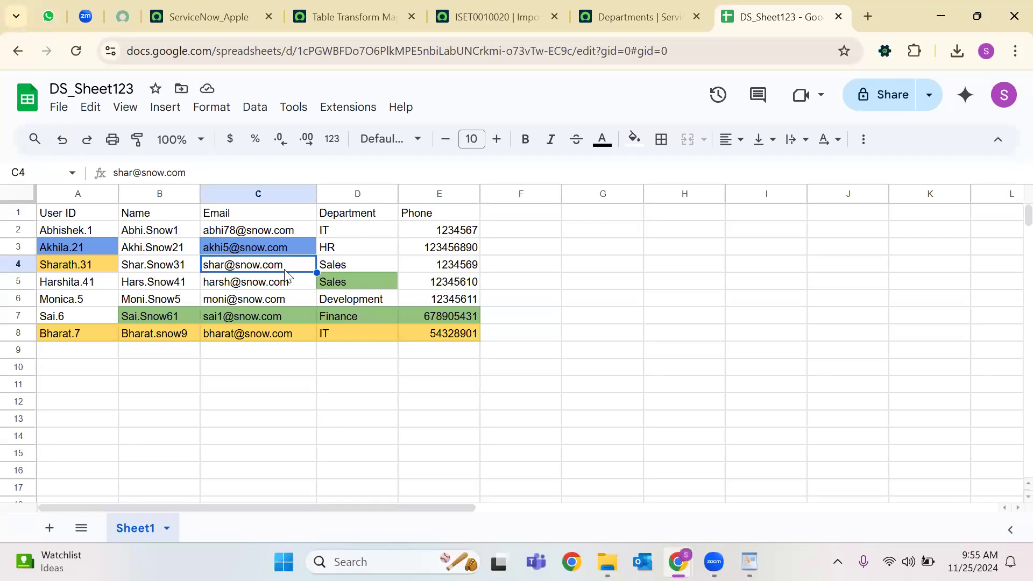
{"action": "left_click", "coordinate": [84, 217]}
{"action": "left_click", "coordinate": [230, 215]}
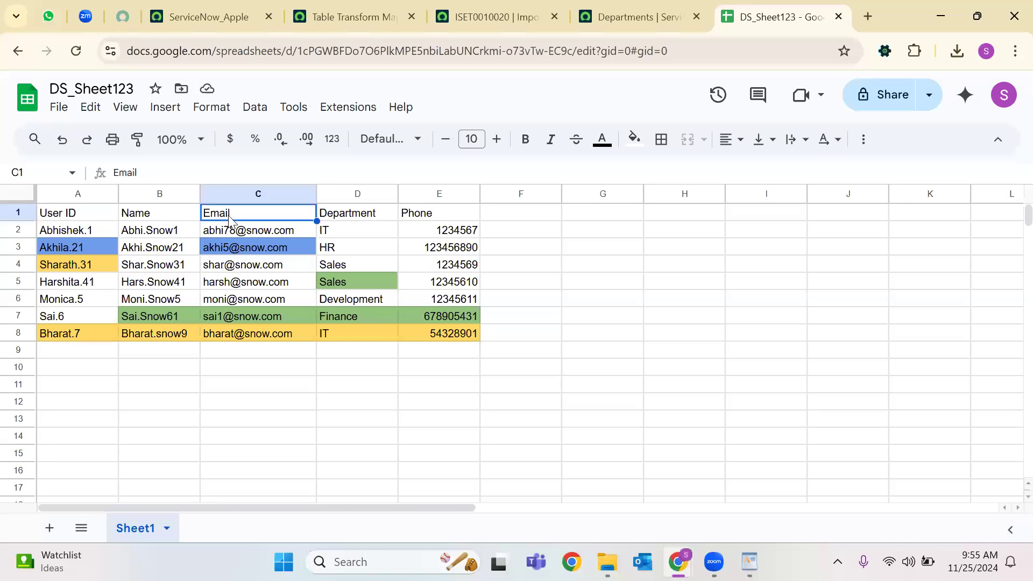
{"action": "left_click", "coordinate": [77, 322]}
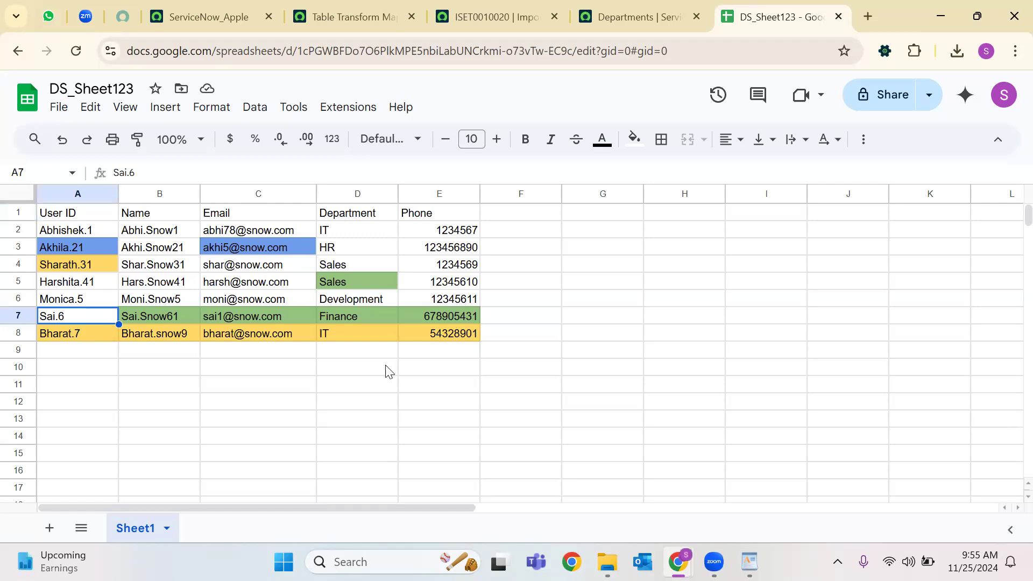
{"action": "left_click_drag", "start_coordinate": [474, 351], "coordinate": [41, 217]}
{"action": "left_click", "coordinate": [213, 417]}
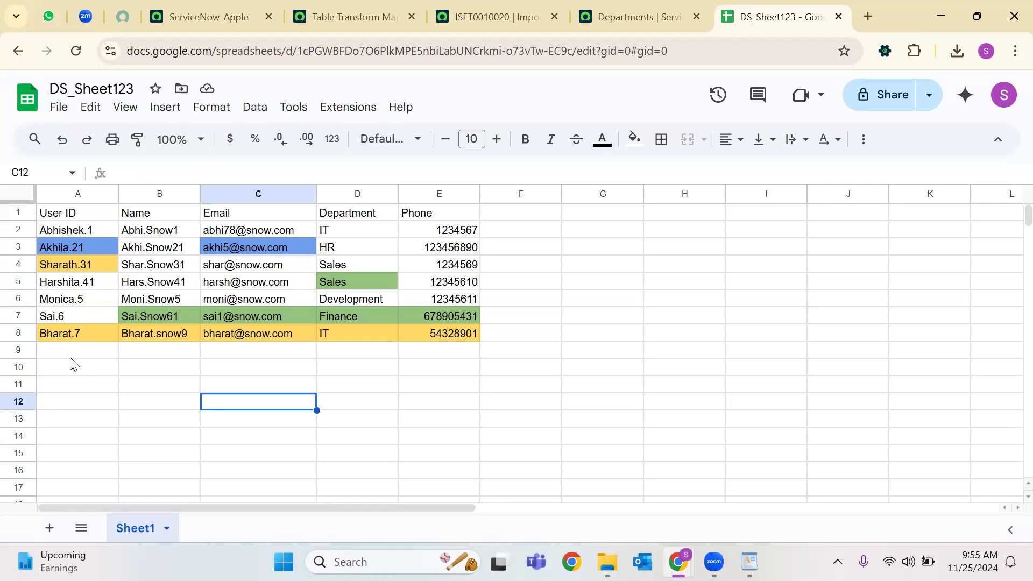
Append '1' to the user ID in A7 and rename the spreadsheet to DS_Sheet1234.
{"action": "left_click", "coordinate": [71, 316]}
{"action": "key", "text": "F2"}
{"action": "type", "text": "1"}
{"action": "left_click", "coordinate": [138, 88]}
{"action": "type", "text": "4"}
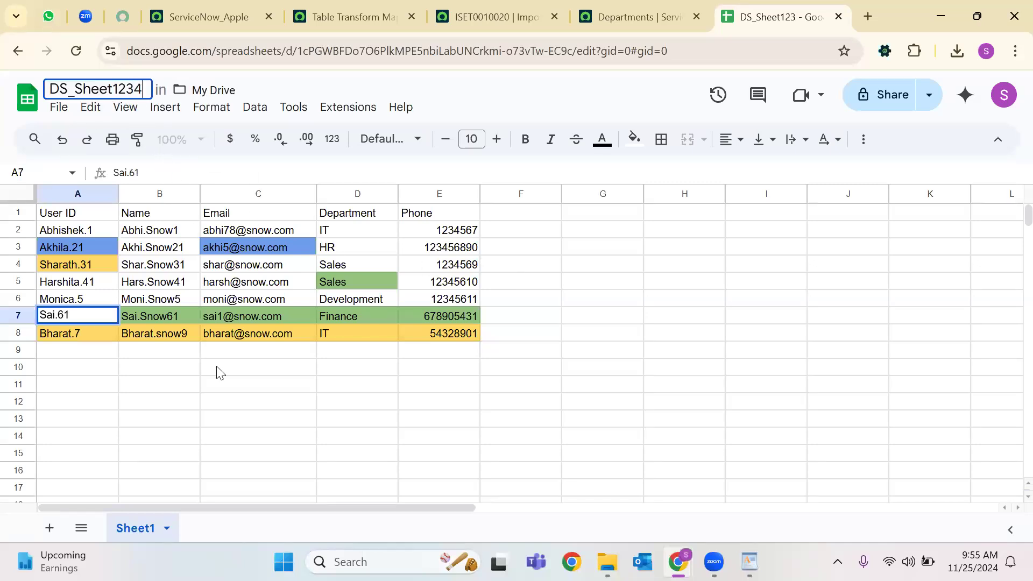
Fill cell A7 with dark yellow 1, check cell D5, and view the ISET0010020 import set rows.
{"action": "left_click", "coordinate": [645, 148]}
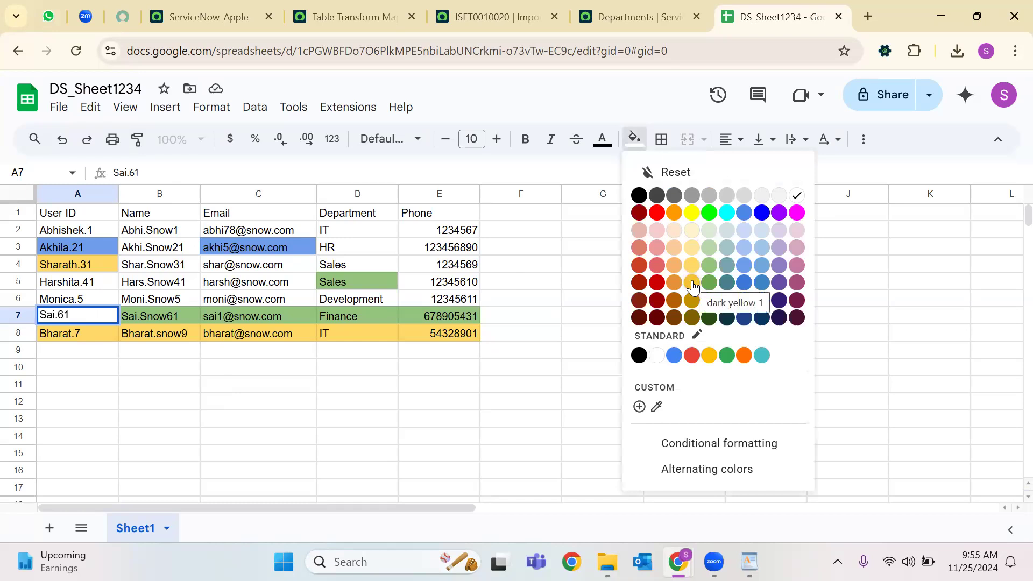
{"action": "left_click", "coordinate": [447, 382]}
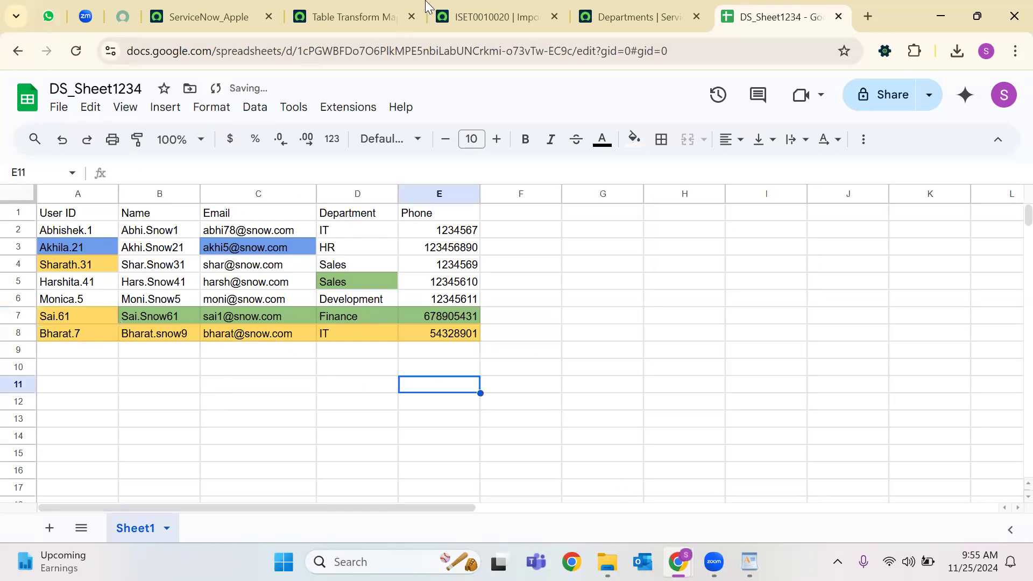
{"action": "left_click", "coordinate": [462, 15]}
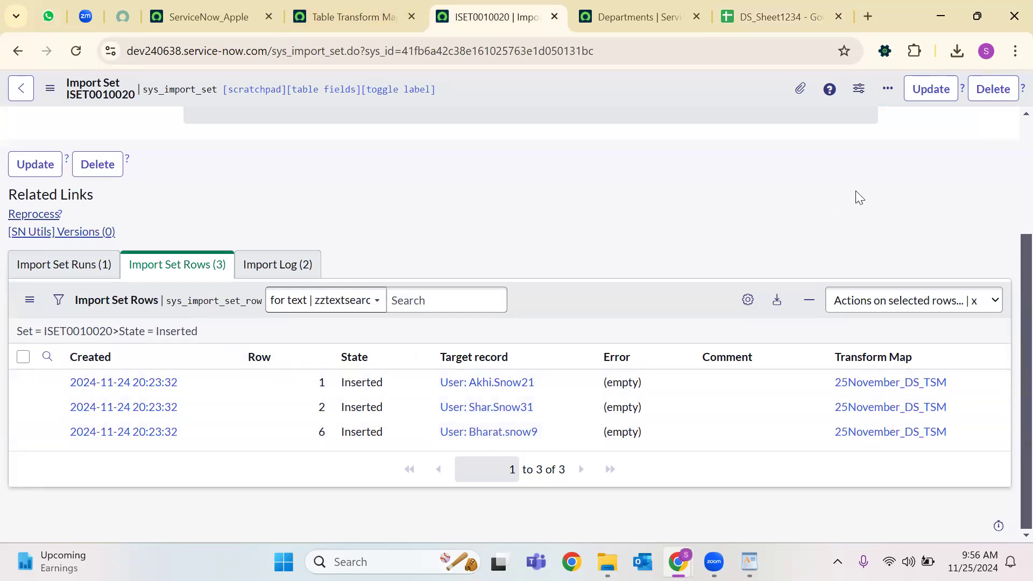
{"action": "left_click", "coordinate": [775, 16]}
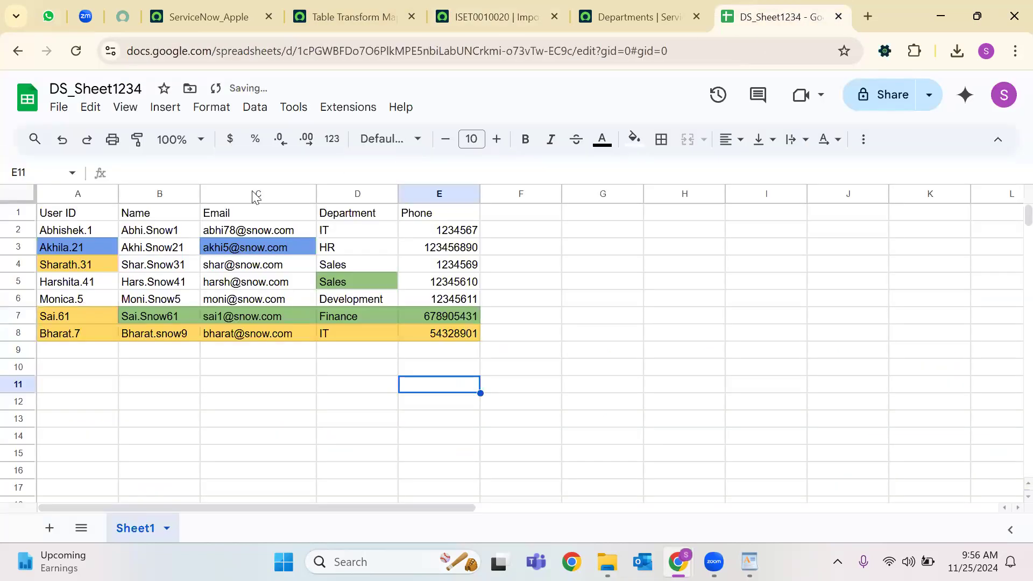
{"action": "left_click", "coordinate": [336, 280]}
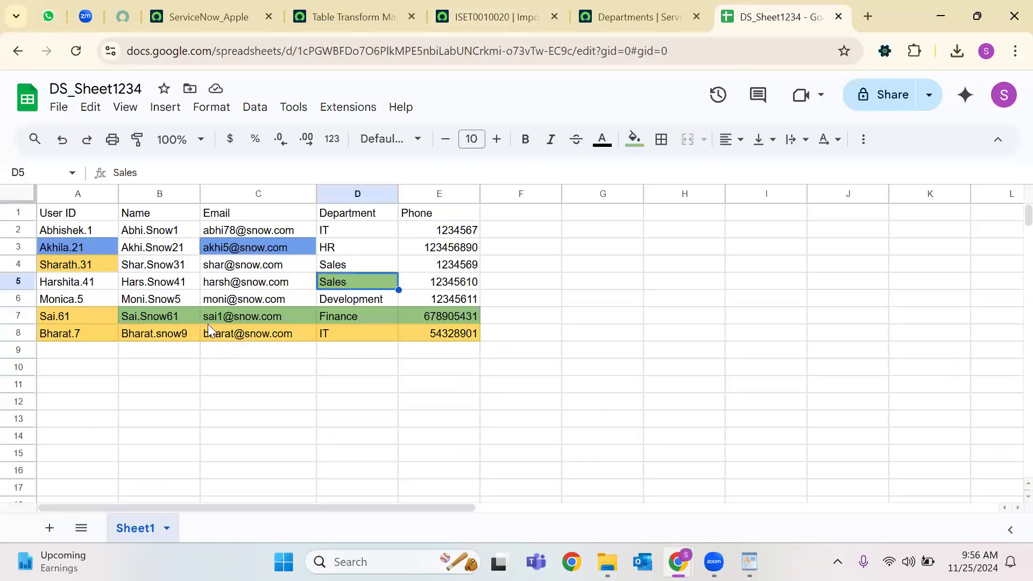
{"action": "left_click", "coordinate": [495, 16]}
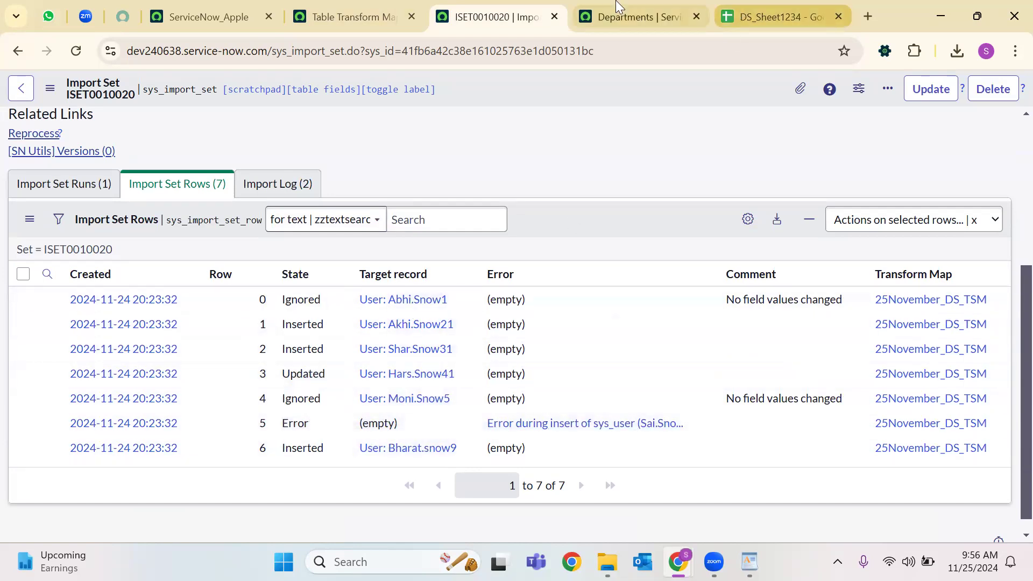
Download the DS_Sheet1234 spreadsheet as a Microsoft Excel (.xlsx) file.
{"action": "key", "text": "ctrl+Tab"}
{"action": "key", "text": "ctrl+Tab"}
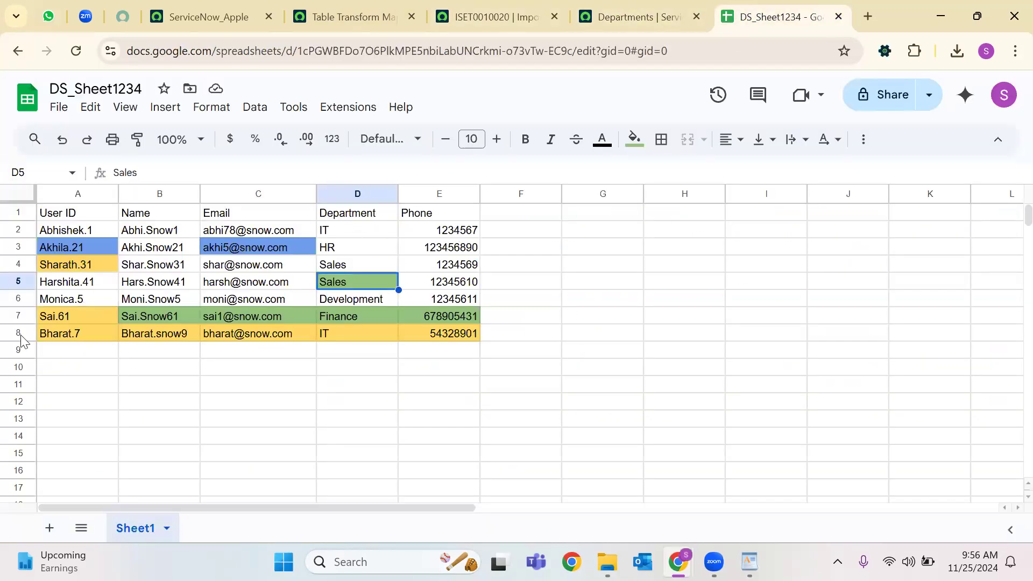
{"action": "left_click", "coordinate": [474, 16]}
{"action": "key", "text": "ctrl+shift+Tab"}
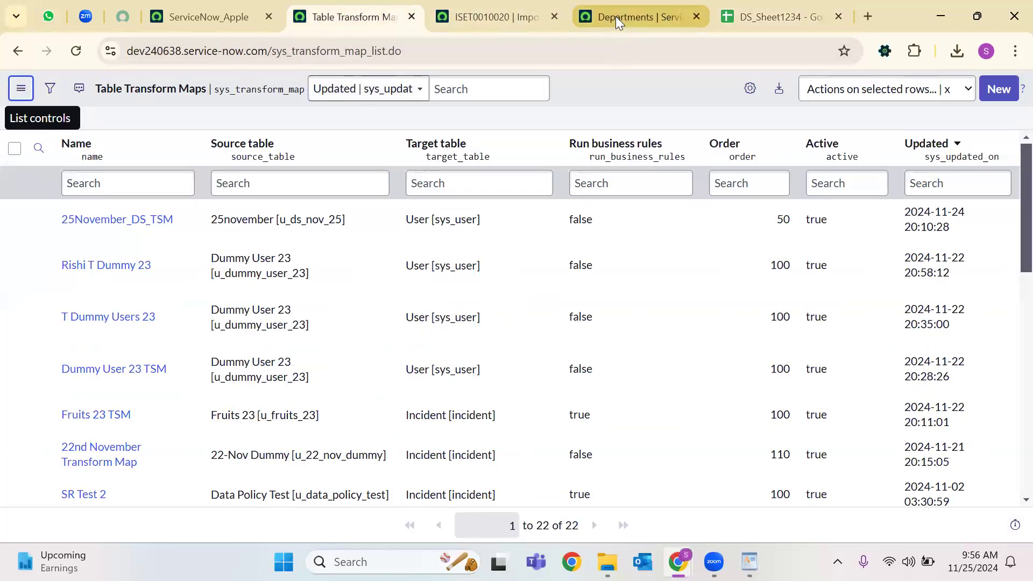
{"action": "left_click", "coordinate": [787, 1]}
{"action": "left_click", "coordinate": [59, 107]}
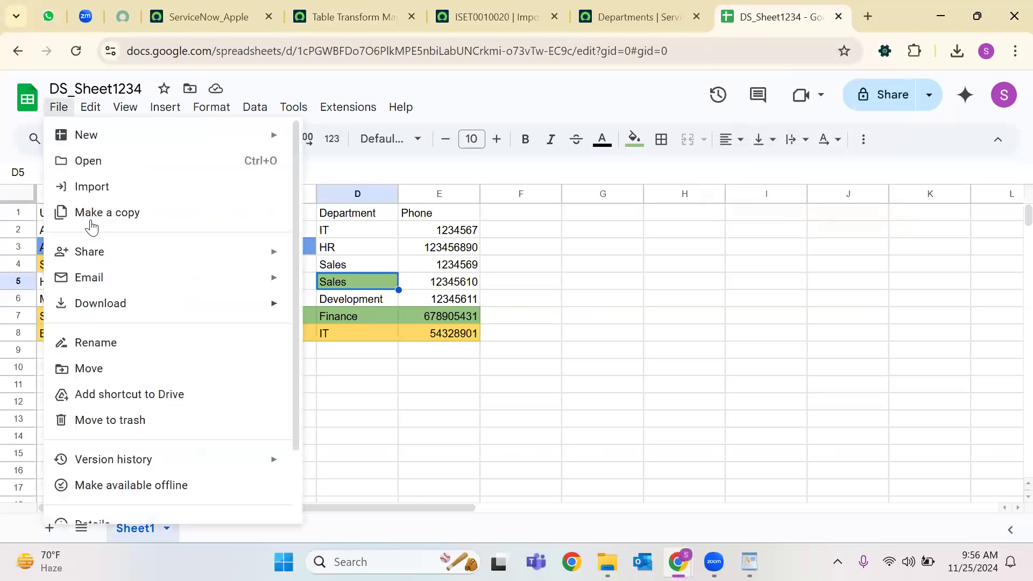
{"action": "left_click", "coordinate": [548, 365]}
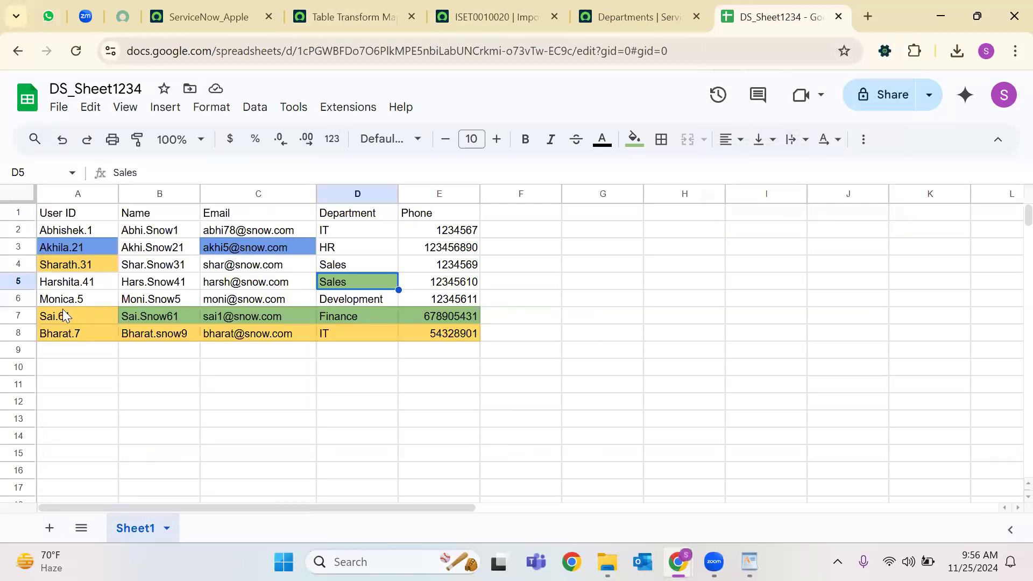
{"action": "left_click", "coordinate": [541, 352]}
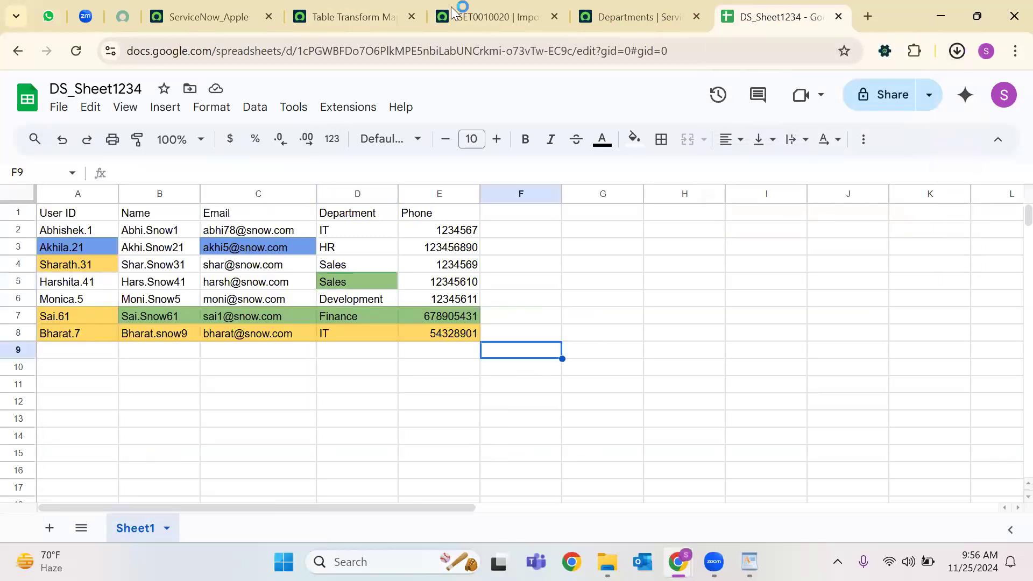
Go back through the ServiceNow tabs to the ServiceNow_Apple home page.
{"action": "left_click", "coordinate": [350, 16]}
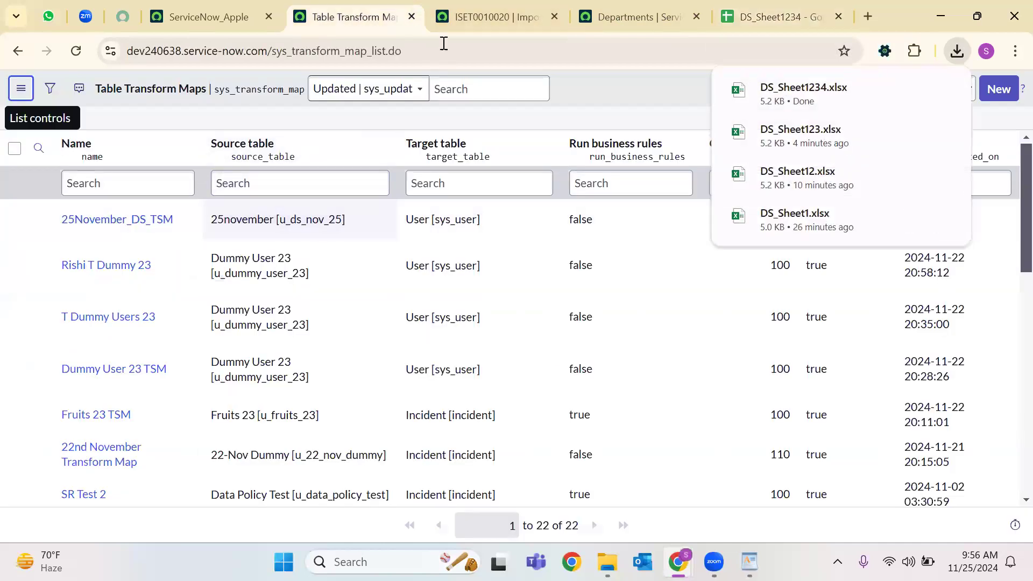
{"action": "left_click", "coordinate": [458, 24]}
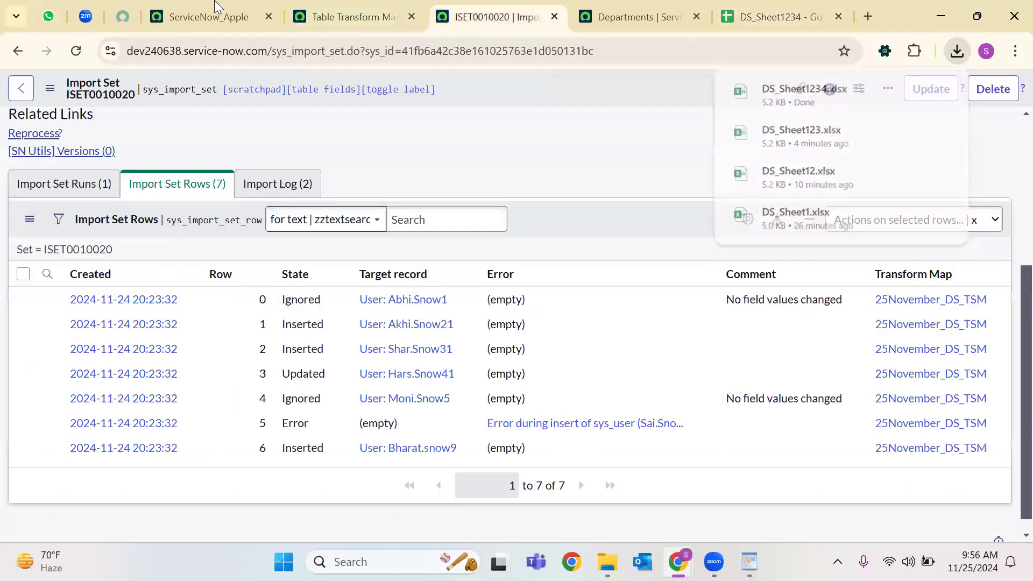
{"action": "left_click", "coordinate": [211, 17]}
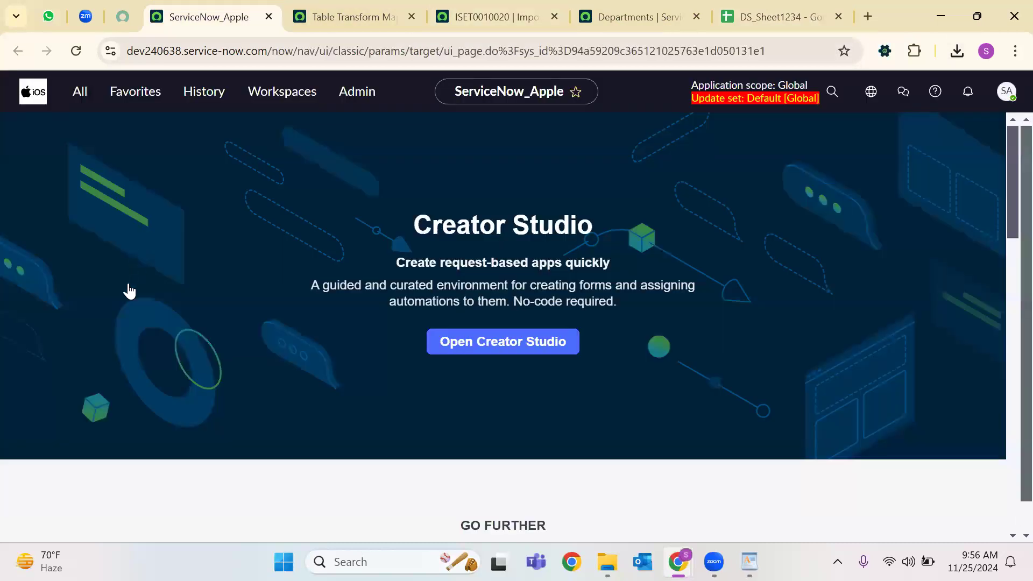
Open the 25november data source record from History and show its technical field names.
{"action": "left_click", "coordinate": [204, 92]}
{"action": "left_click", "coordinate": [318, 8]}
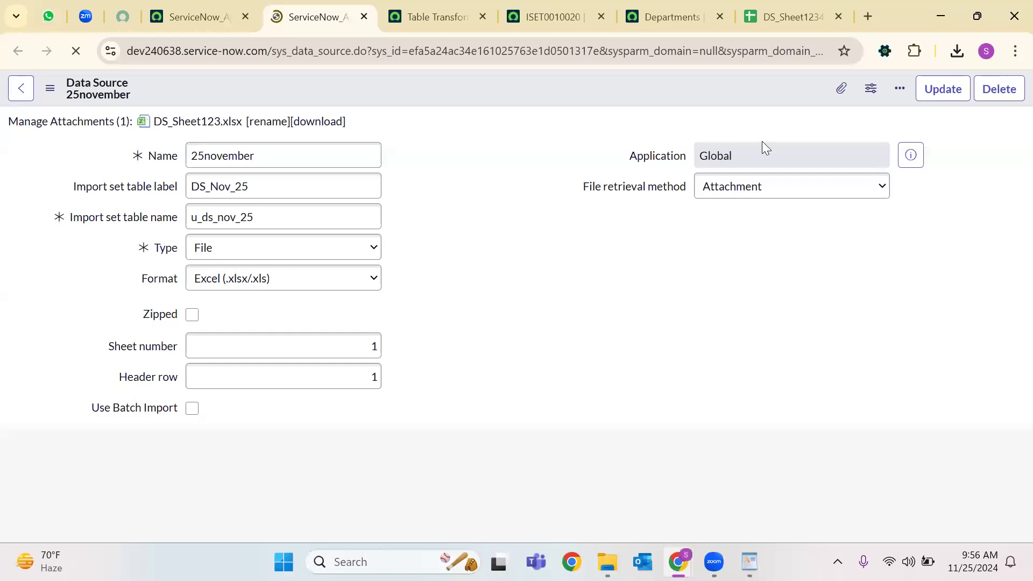
{"action": "double_click", "coordinate": [797, 95]}
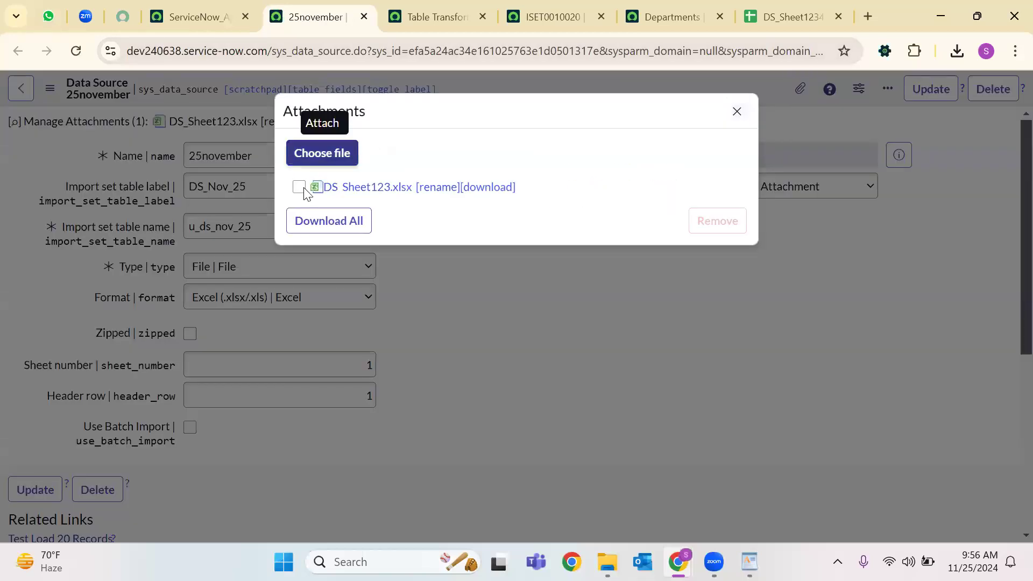
Replace the DS_Sheet123.xlsx attachment with DS_Sheet1234.xlsx from Downloads.
{"action": "left_click", "coordinate": [301, 189]}
{"action": "left_click", "coordinate": [717, 221]}
{"action": "left_click", "coordinate": [520, 316]}
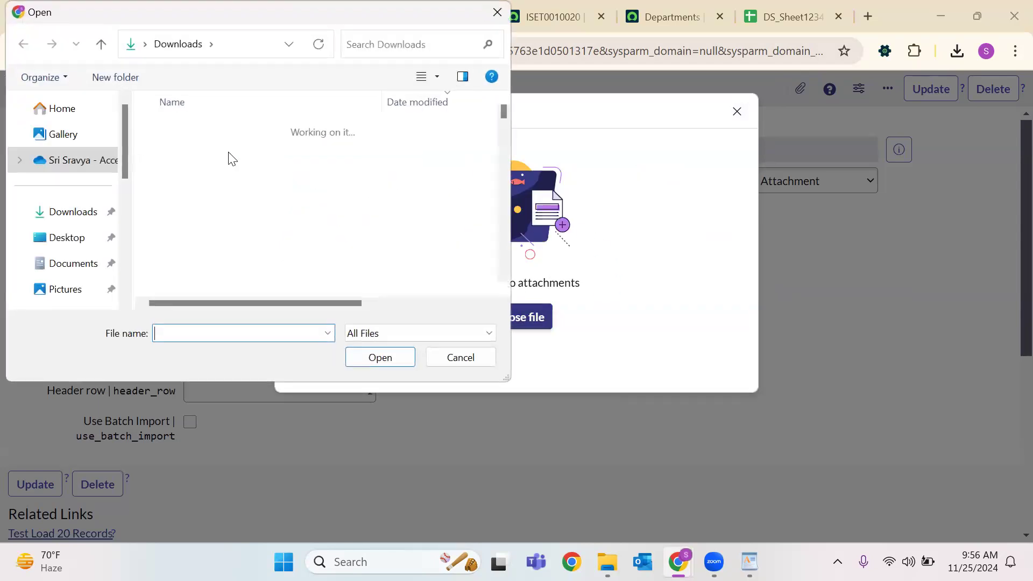
{"action": "left_click", "coordinate": [228, 153]}
{"action": "left_click", "coordinate": [395, 364]}
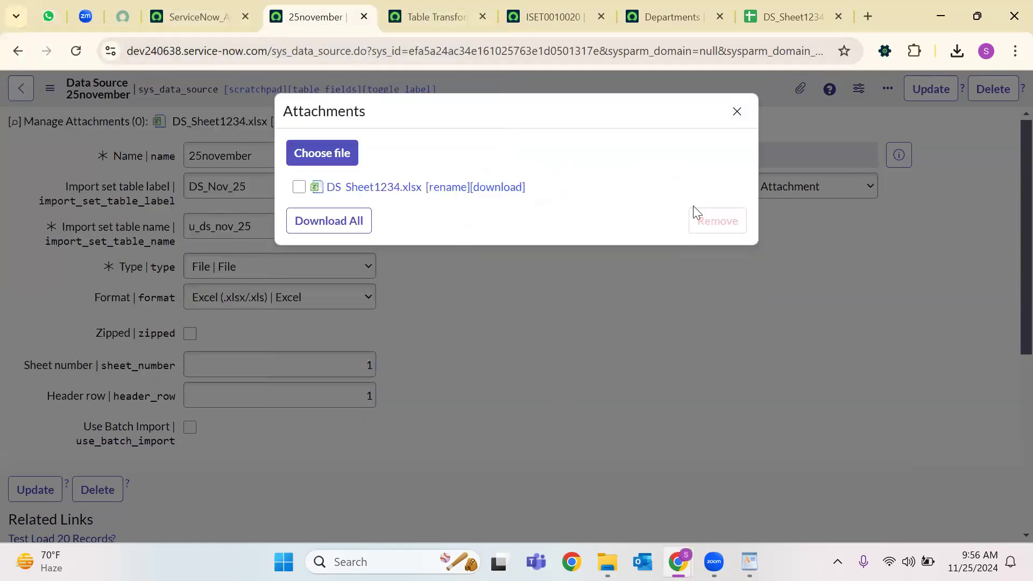
{"action": "left_click", "coordinate": [737, 113]}
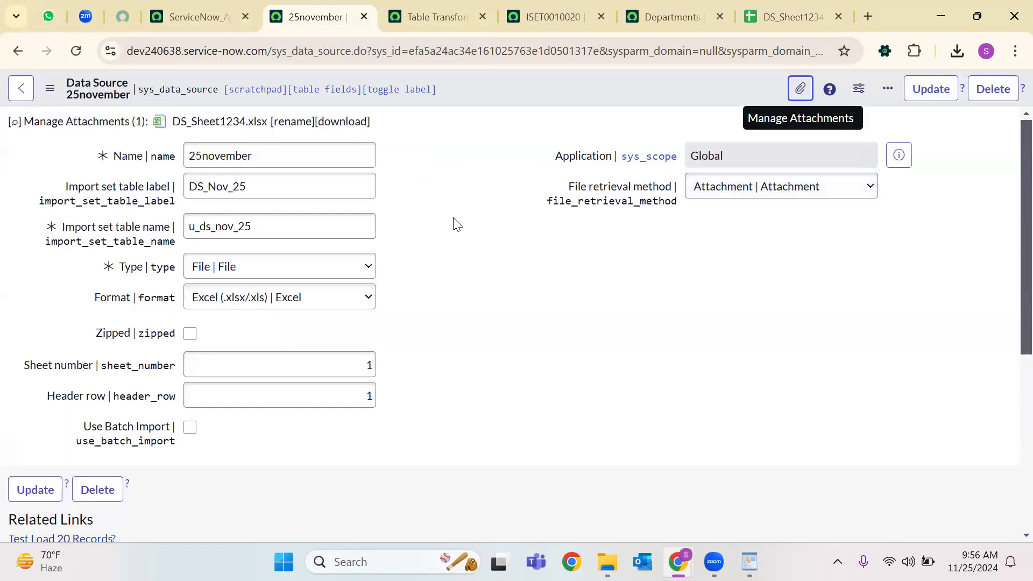
Save the 25november data source record and look over the form.
{"action": "right_click", "coordinate": [499, 87]}
{"action": "left_click", "coordinate": [520, 156]}
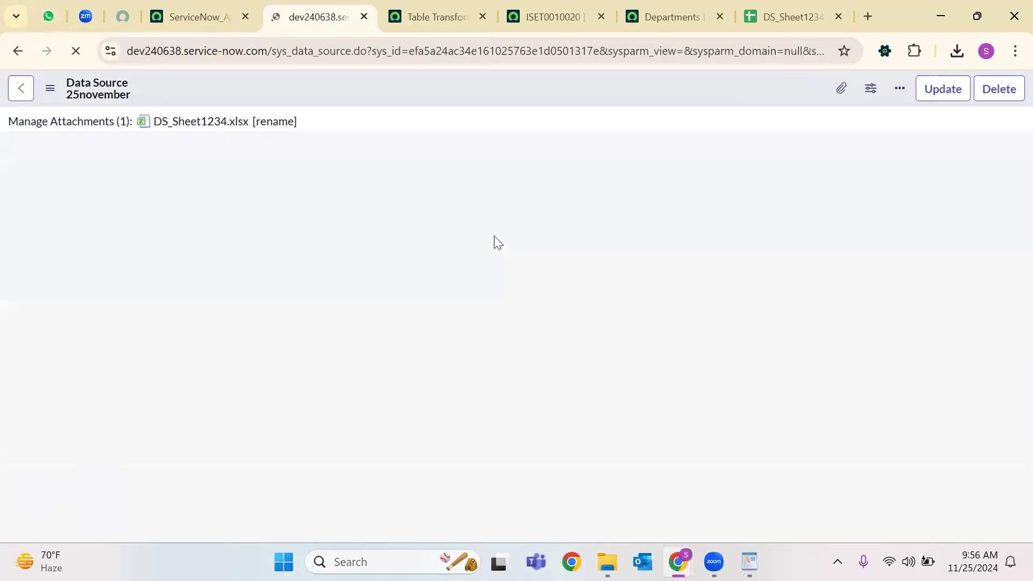
{"action": "scroll", "coordinate": [491, 245], "scroll_direction": "down", "scroll_amount": 5}
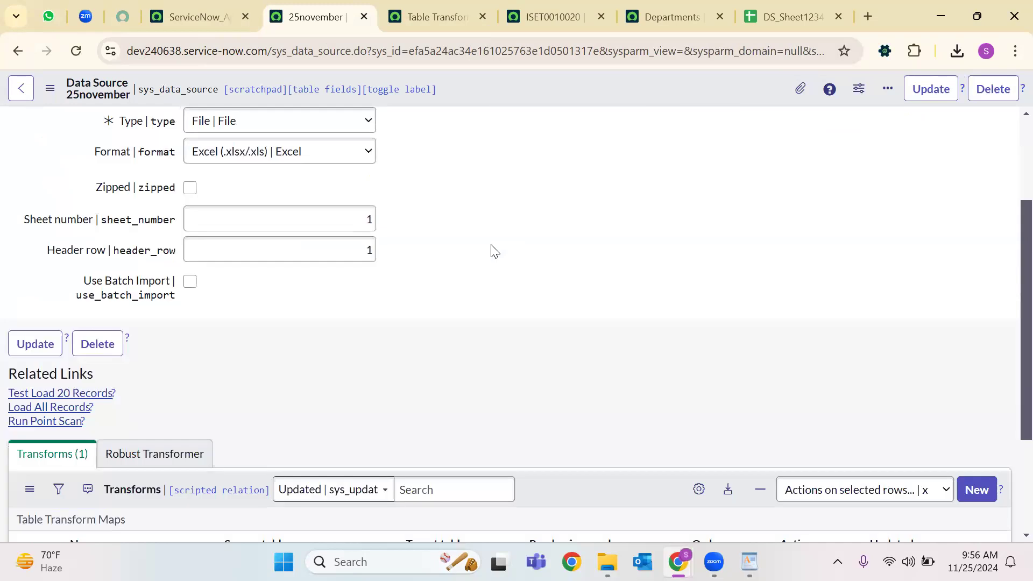
{"action": "scroll", "coordinate": [491, 248], "scroll_direction": "up", "scroll_amount": 3}
{"action": "scroll", "coordinate": [490, 250], "scroll_direction": "down", "scroll_amount": 4}
{"action": "scroll", "coordinate": [490, 260], "scroll_direction": "up", "scroll_amount": 5}
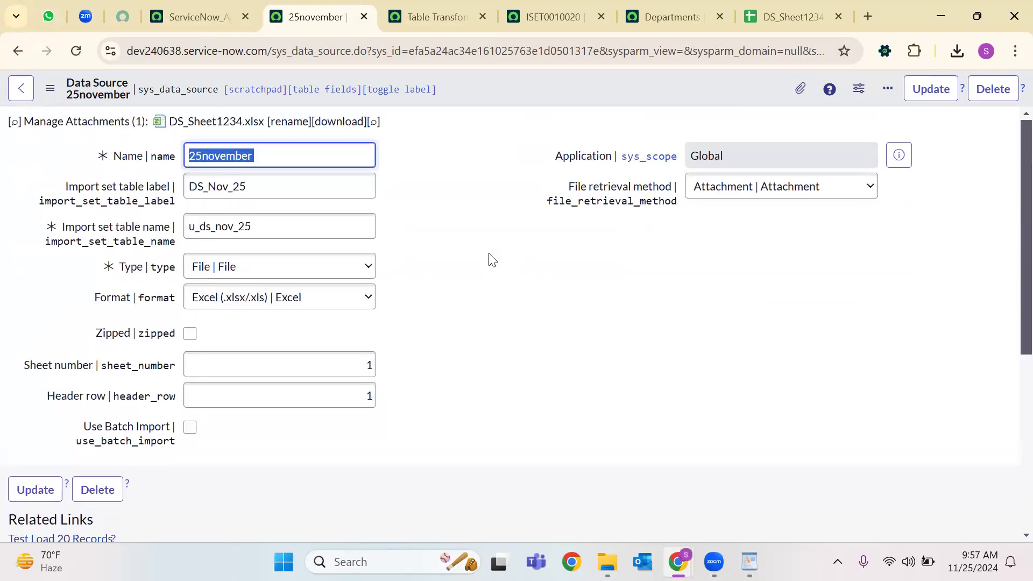
{"action": "scroll", "coordinate": [491, 260], "scroll_direction": "down", "scroll_amount": 3}
{"action": "scroll", "coordinate": [491, 260], "scroll_direction": "up", "scroll_amount": 3}
{"action": "scroll", "coordinate": [390, 290], "scroll_direction": "down", "scroll_amount": 4}
Load all records from 25november and transform them into import set ISET0010021.
{"action": "left_click", "coordinate": [41, 312]}
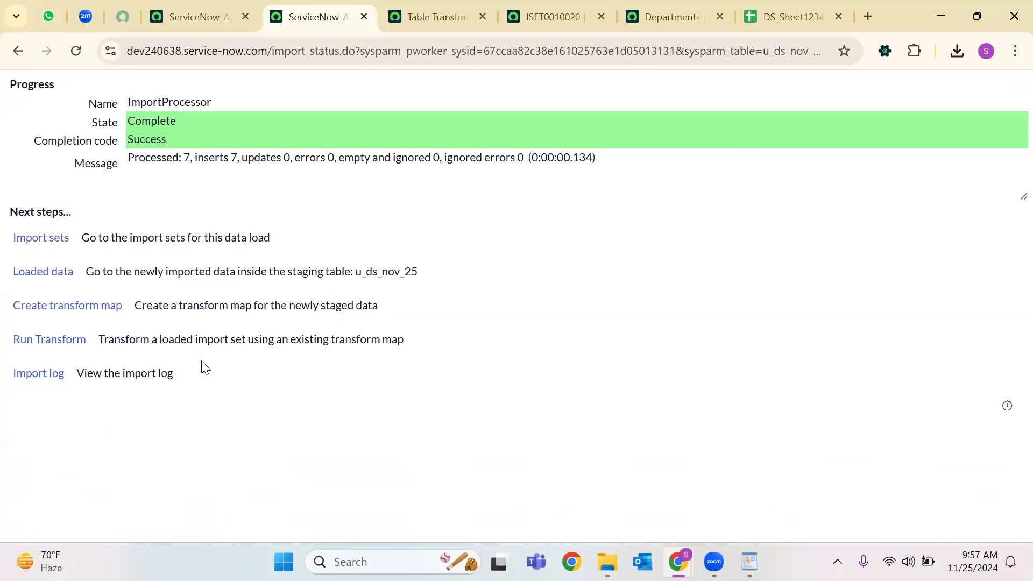
{"action": "left_click", "coordinate": [54, 350]}
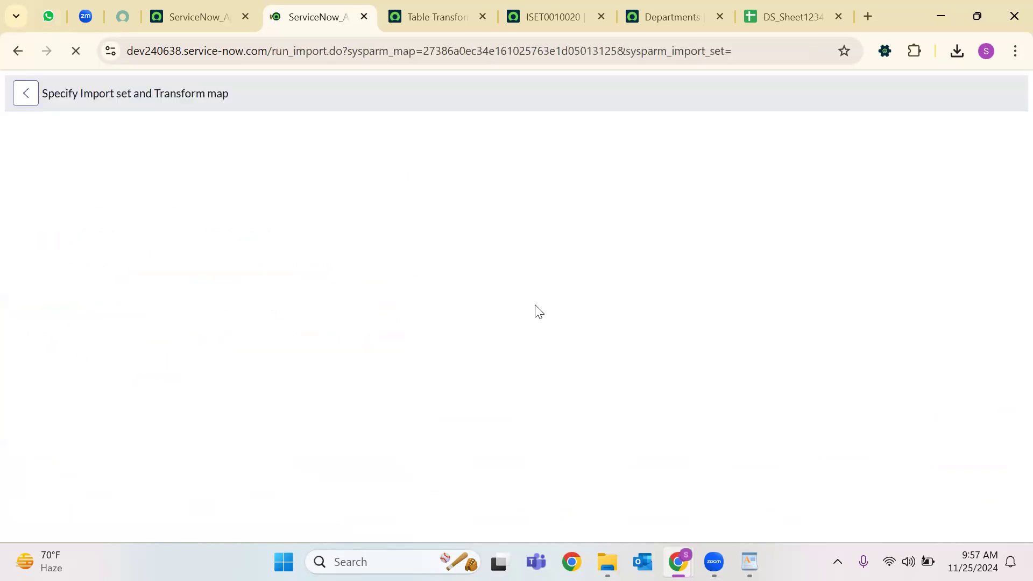
{"action": "left_click", "coordinate": [54, 386]}
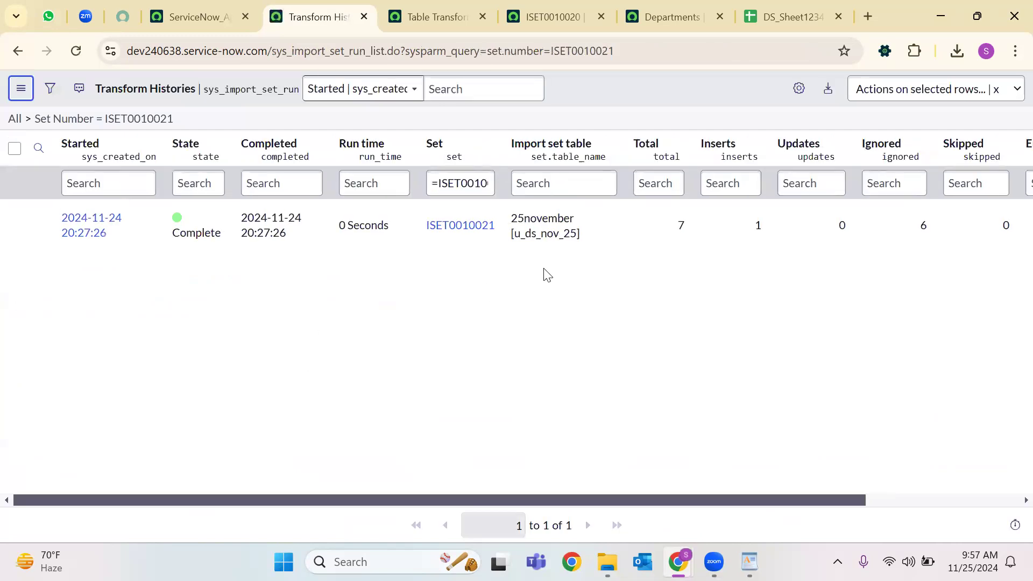
Review ISET0010021's 7 total and 1 insert, including the inserted Sai.Snow61 and ignored Bharat.snow9 rows.
{"action": "left_click_drag", "start_coordinate": [676, 223], "coordinate": [781, 229]}
{"action": "left_click", "coordinate": [760, 241]}
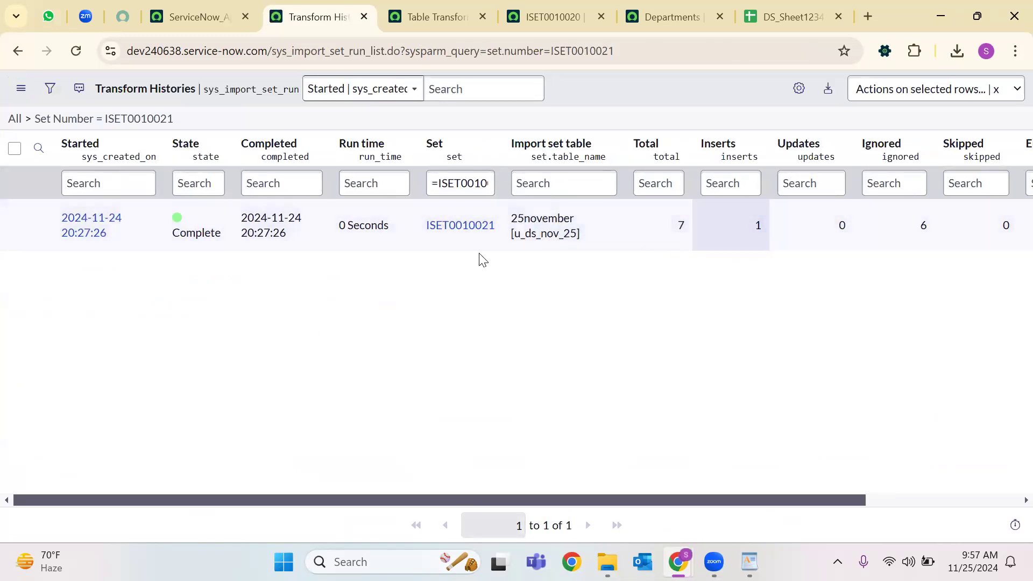
{"action": "left_click", "coordinate": [461, 226]}
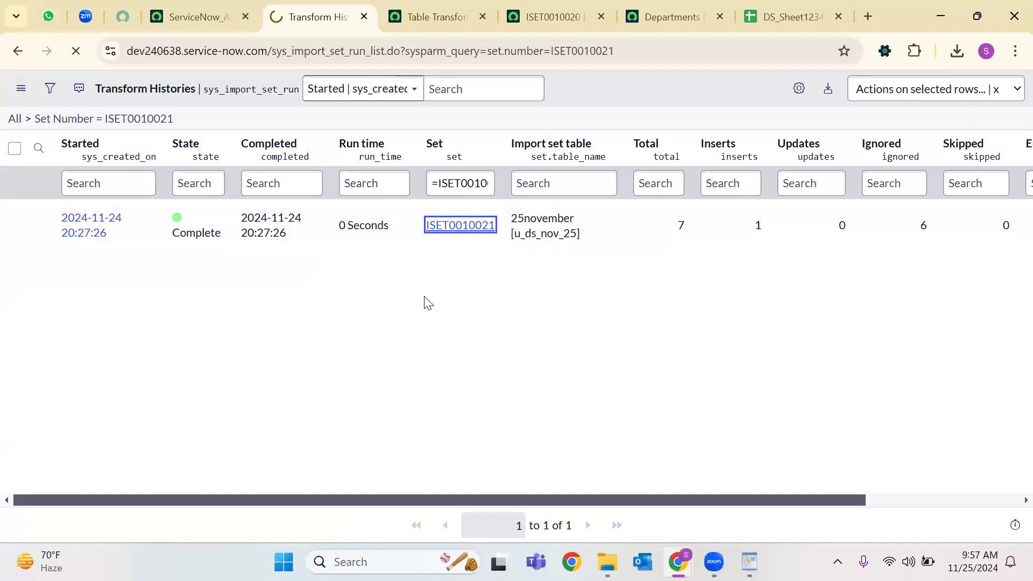
{"action": "scroll", "coordinate": [346, 309], "scroll_direction": "down", "scroll_amount": 5}
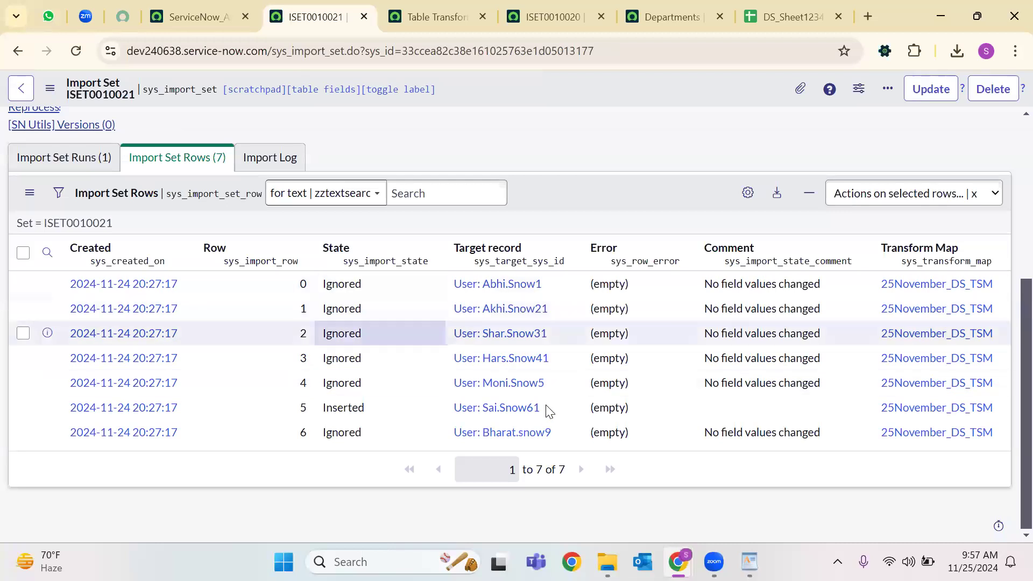
{"action": "left_click_drag", "start_coordinate": [432, 407], "coordinate": [538, 407]}
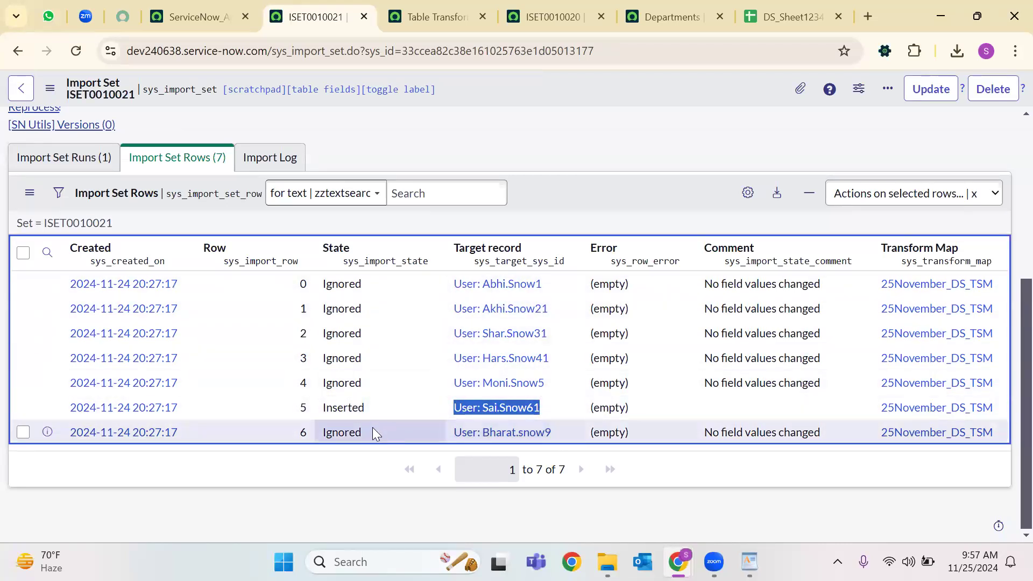
{"action": "left_click_drag", "start_coordinate": [373, 427], "coordinate": [306, 432]}
{"action": "left_click_drag", "start_coordinate": [564, 445], "coordinate": [309, 430]}
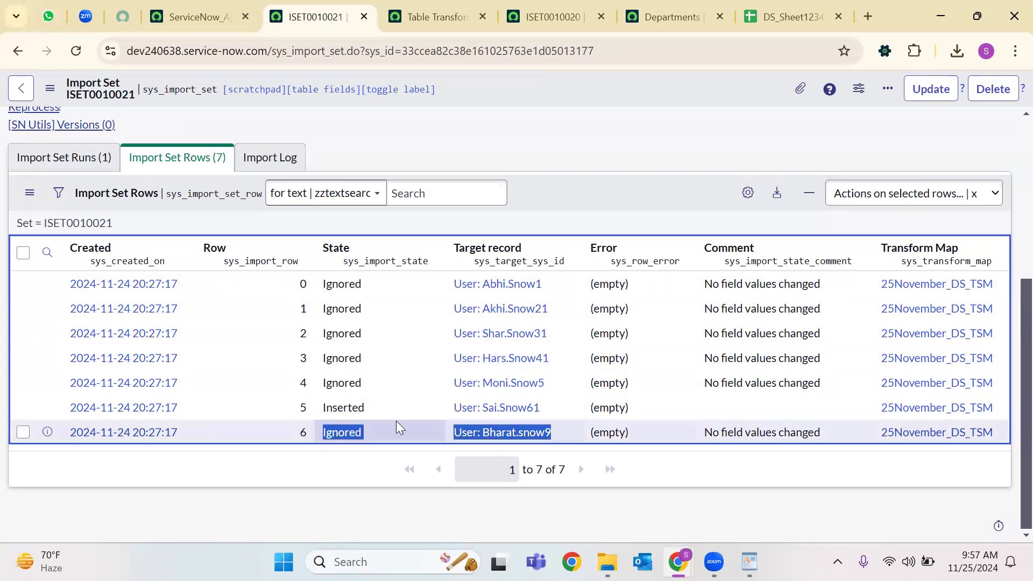
{"action": "left_click_drag", "start_coordinate": [553, 412], "coordinate": [451, 409]}
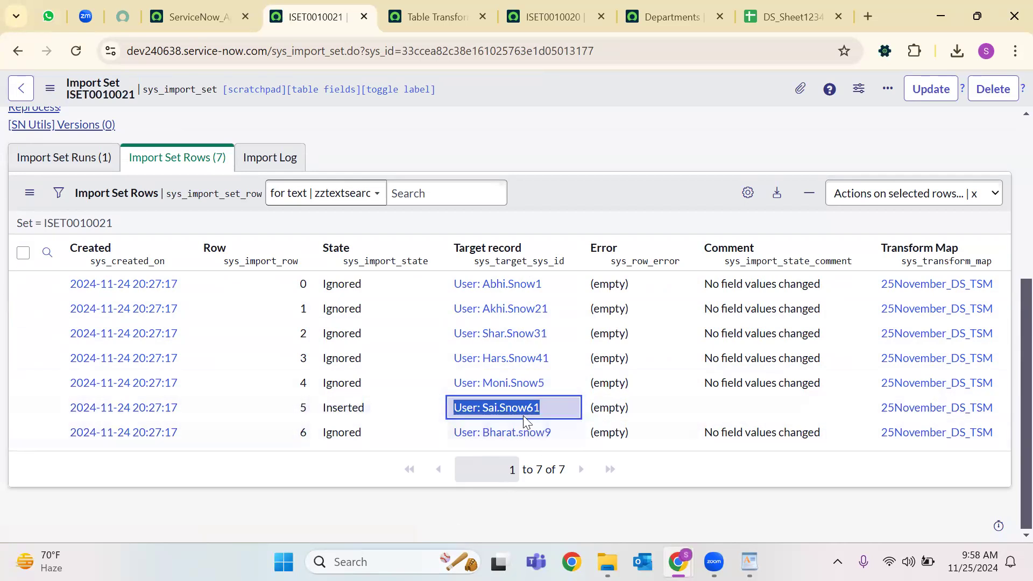
Close the ISET0010020 import set tab after passing through Table Transform Maps.
{"action": "key", "text": "alt+Tab"}
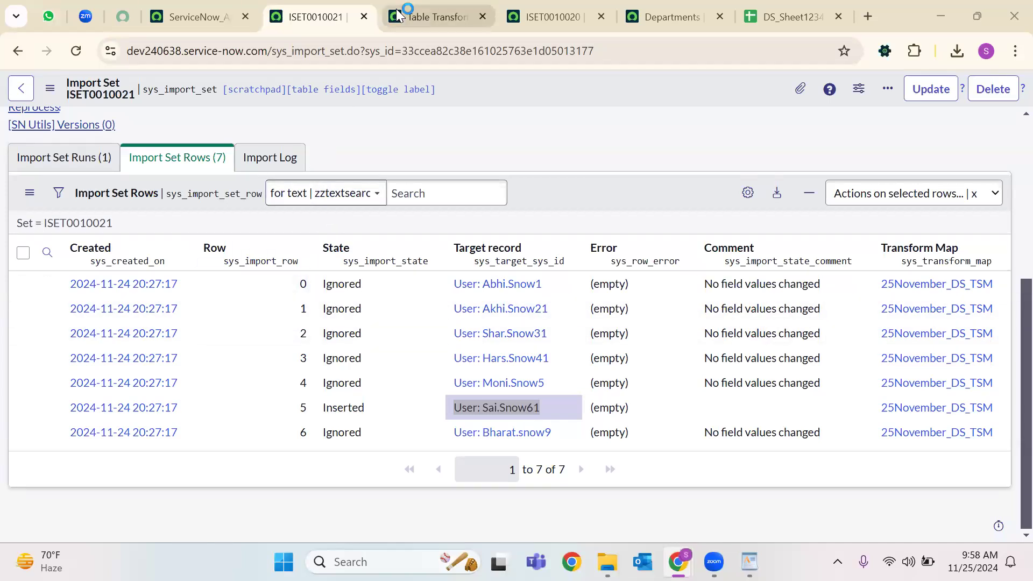
{"action": "left_click", "coordinate": [408, 30]}
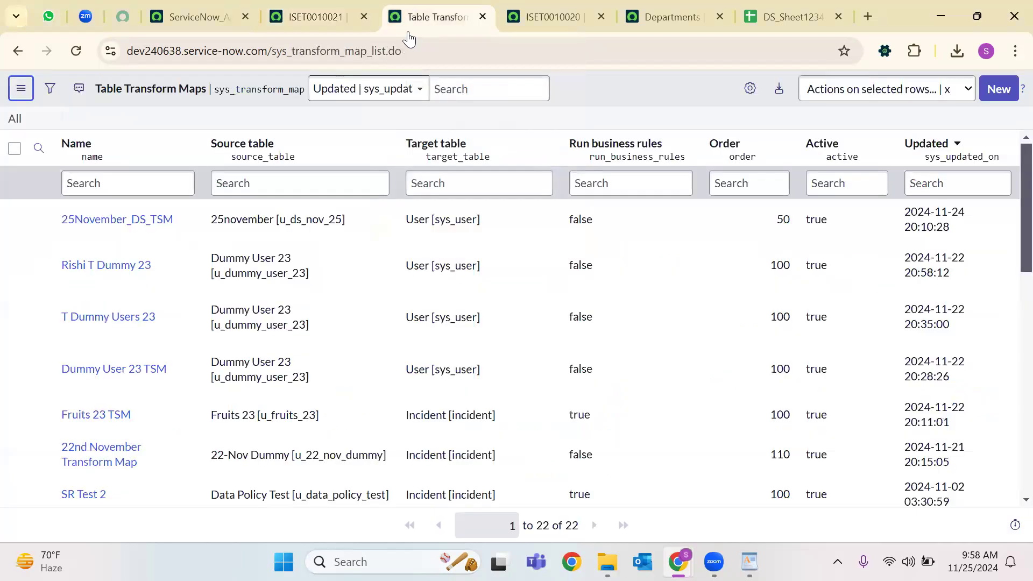
{"action": "left_click", "coordinate": [595, 20]}
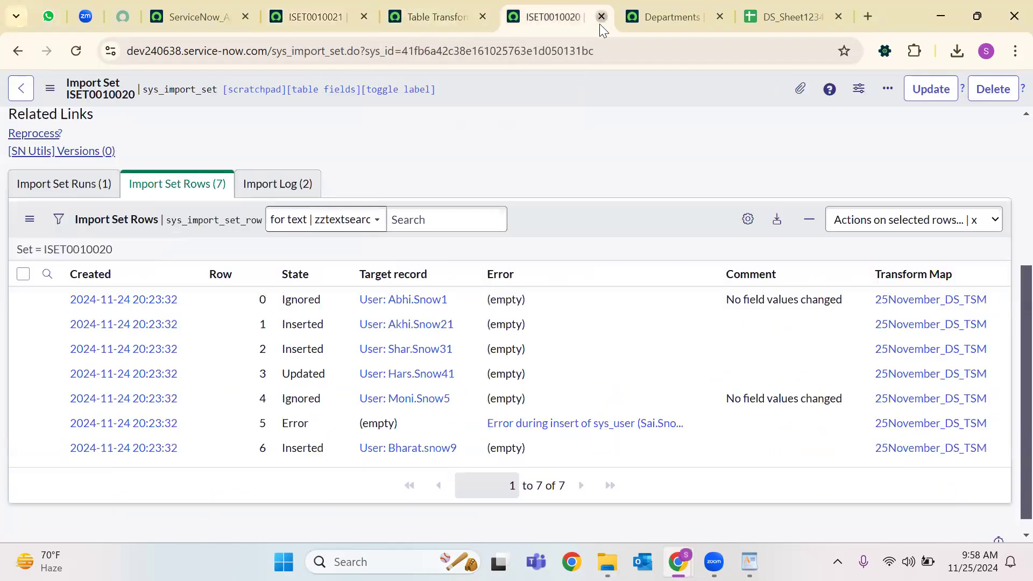
{"action": "left_click", "coordinate": [601, 18]}
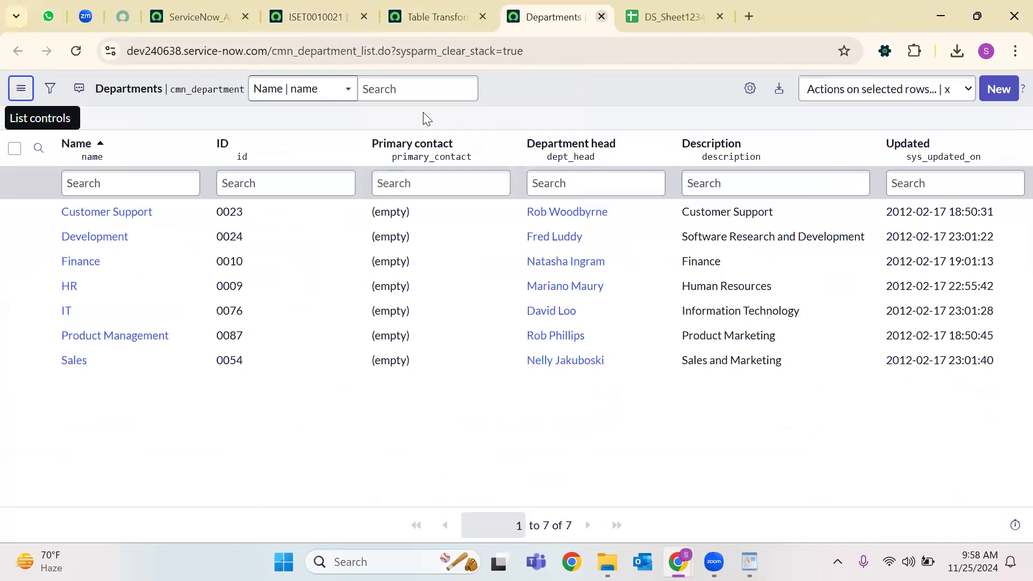
Close the Departments tab with Ctrl+W.
{"action": "key", "text": "ctrl+w"}
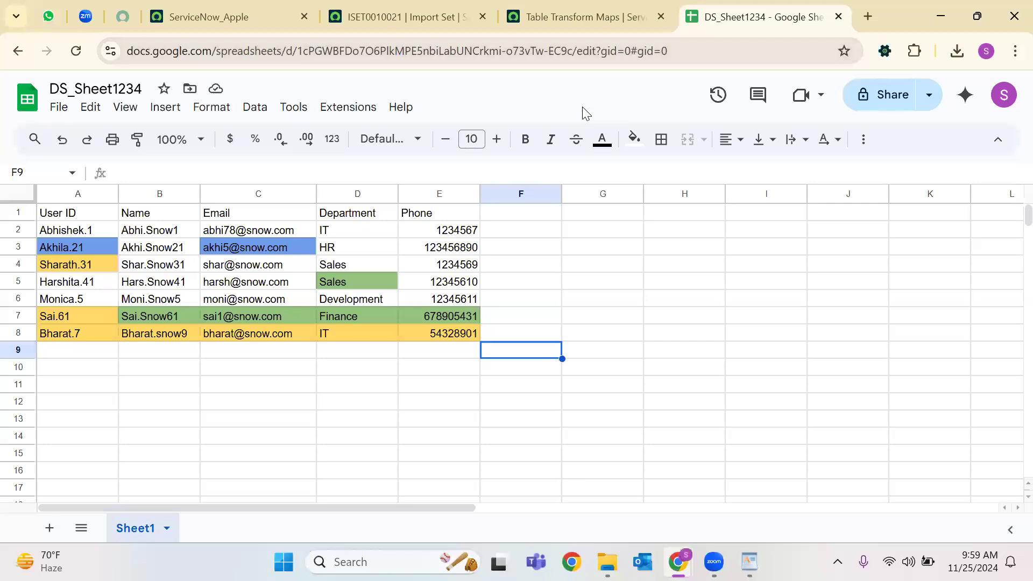
{"action": "left_click", "coordinate": [452, 15]}
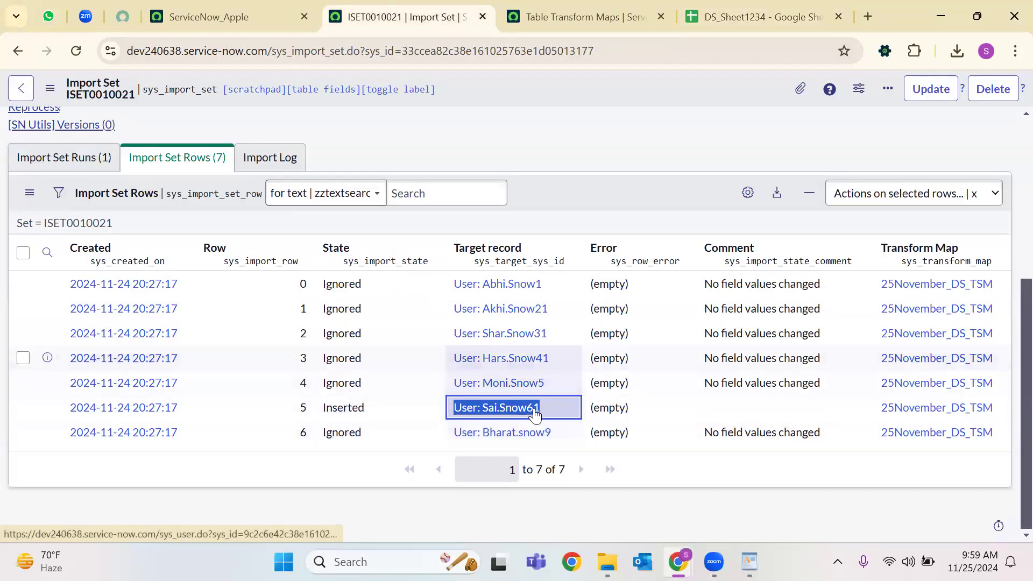
{"action": "scroll", "coordinate": [517, 377], "scroll_direction": "up", "scroll_amount": 3}
{"action": "scroll", "coordinate": [481, 364], "scroll_direction": "down", "scroll_amount": 3}
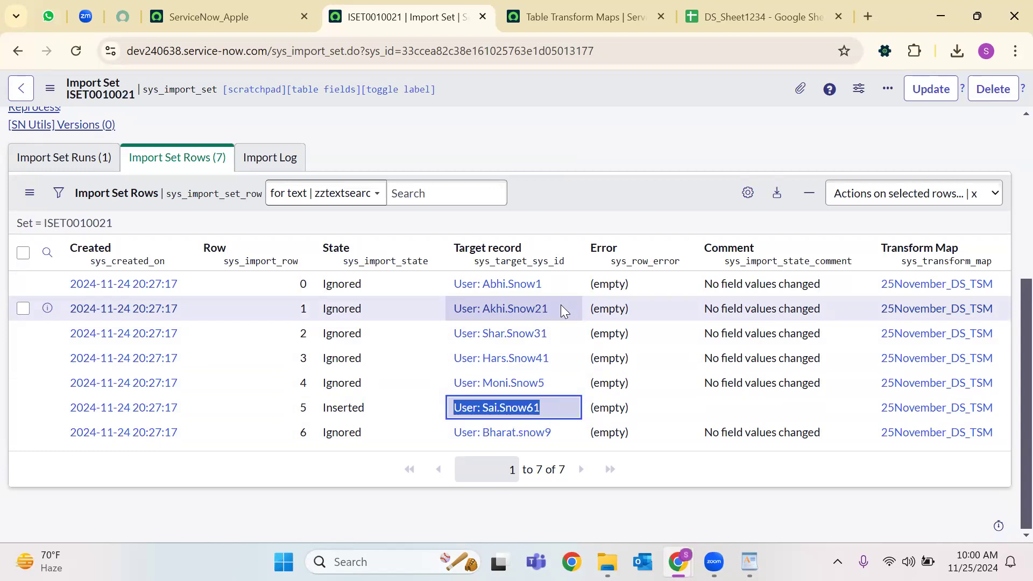
{"action": "left_click", "coordinate": [563, 7]}
Look over the DS_Sheet1234 user rows, then close the DS_Sheet1234 tab.
{"action": "key", "text": "ctrl+Tab"}
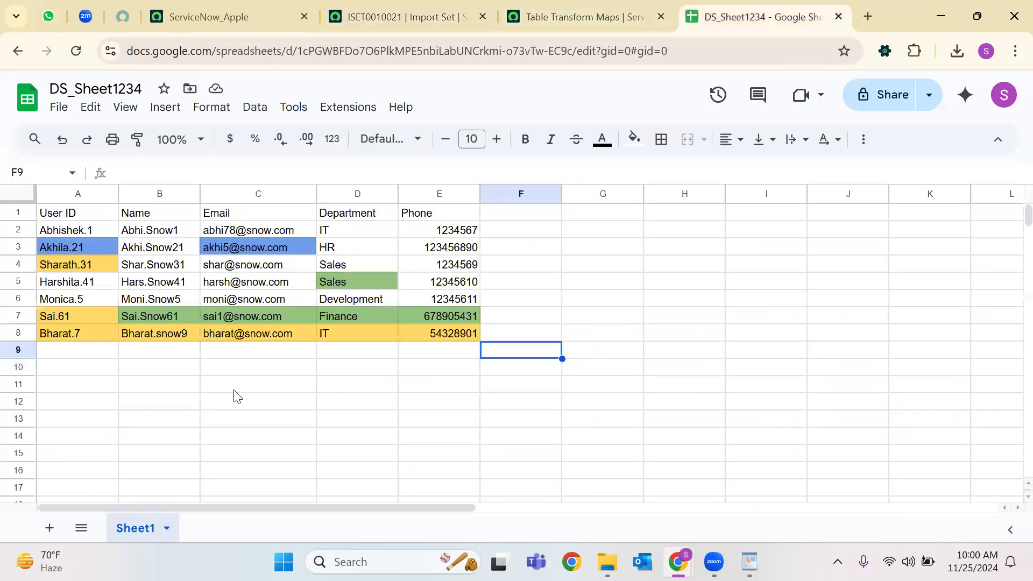
{"action": "left_click", "coordinate": [350, 372]}
{"action": "left_click_drag", "start_coordinate": [493, 334], "coordinate": [39, 210]}
{"action": "left_click", "coordinate": [330, 387]}
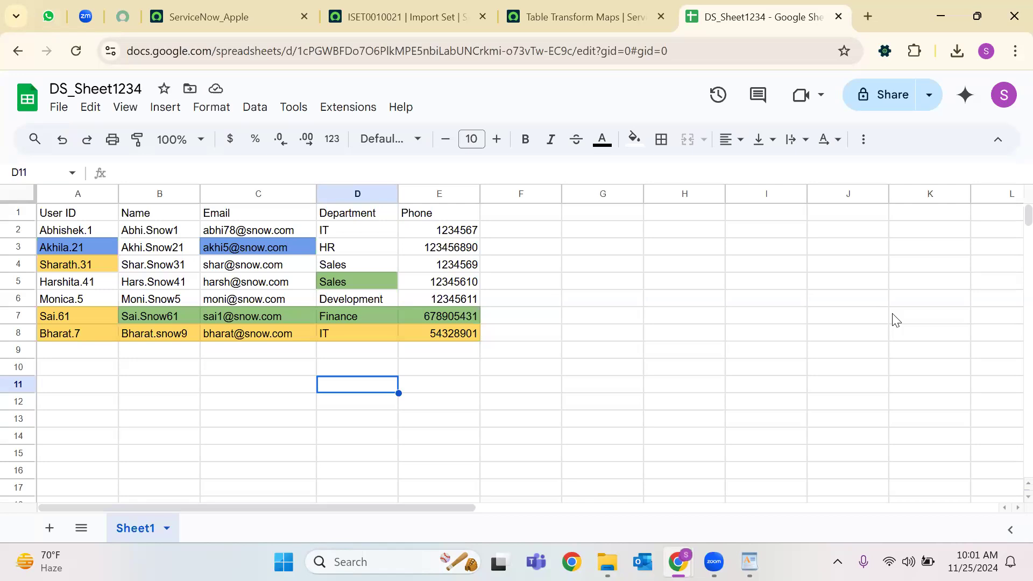
{"action": "left_click", "coordinate": [839, 17]}
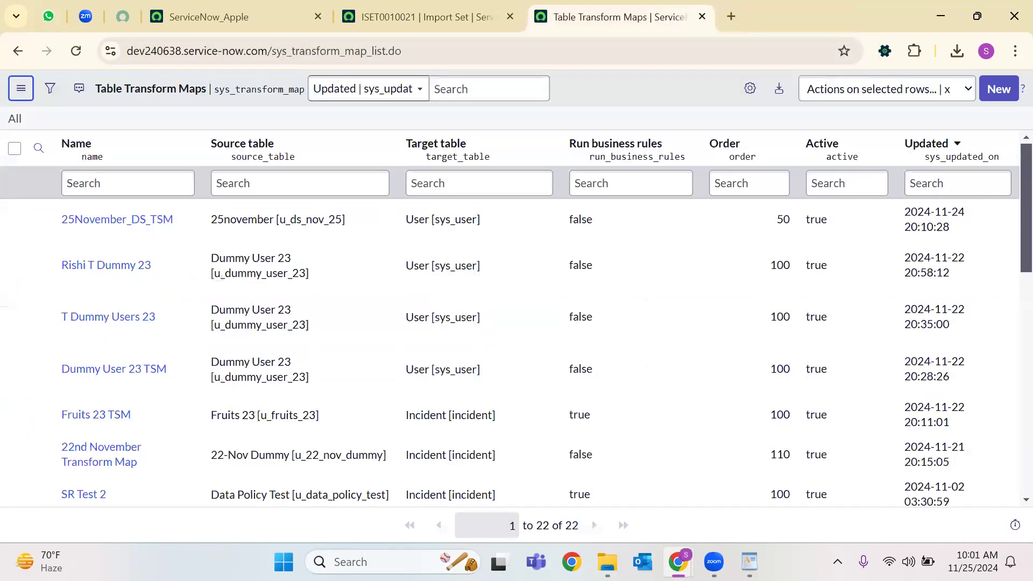
Switch to the 9th Class ITSM notes and highlight the Transform Map definition.
{"action": "key", "text": "alt+Tab"}
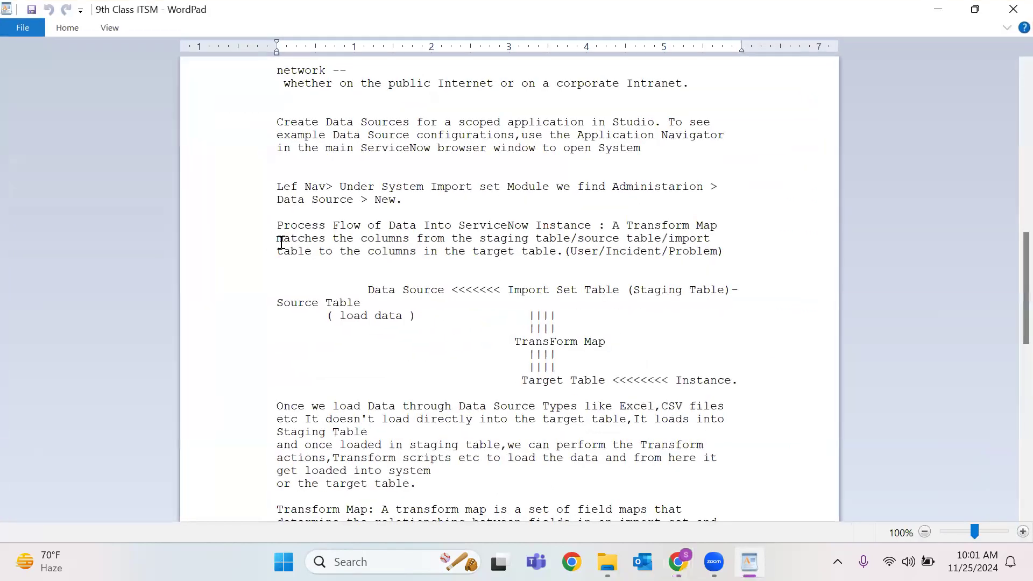
{"action": "left_click_drag", "start_coordinate": [281, 225], "coordinate": [508, 244]}
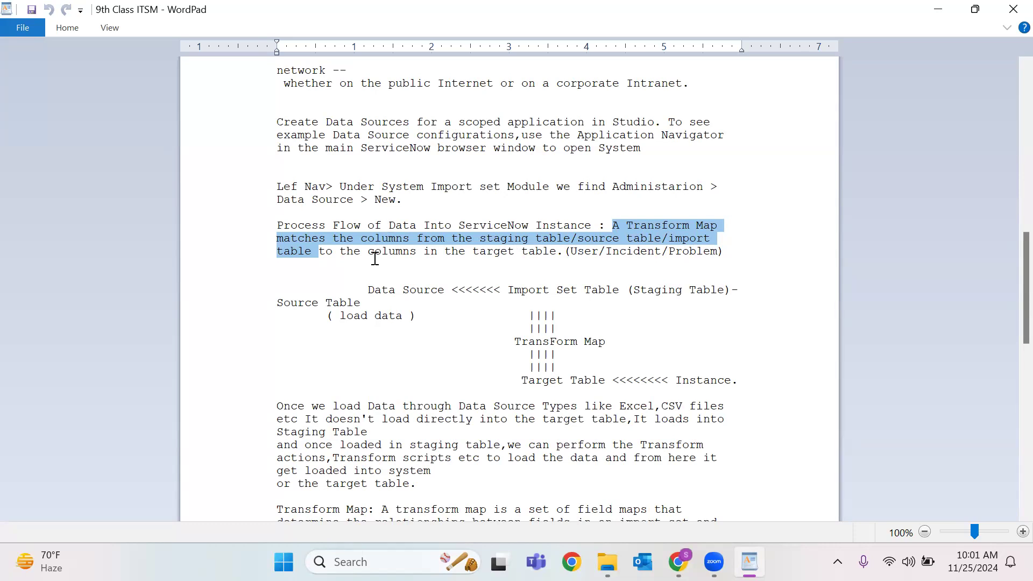
{"action": "double_click", "coordinate": [529, 256]}
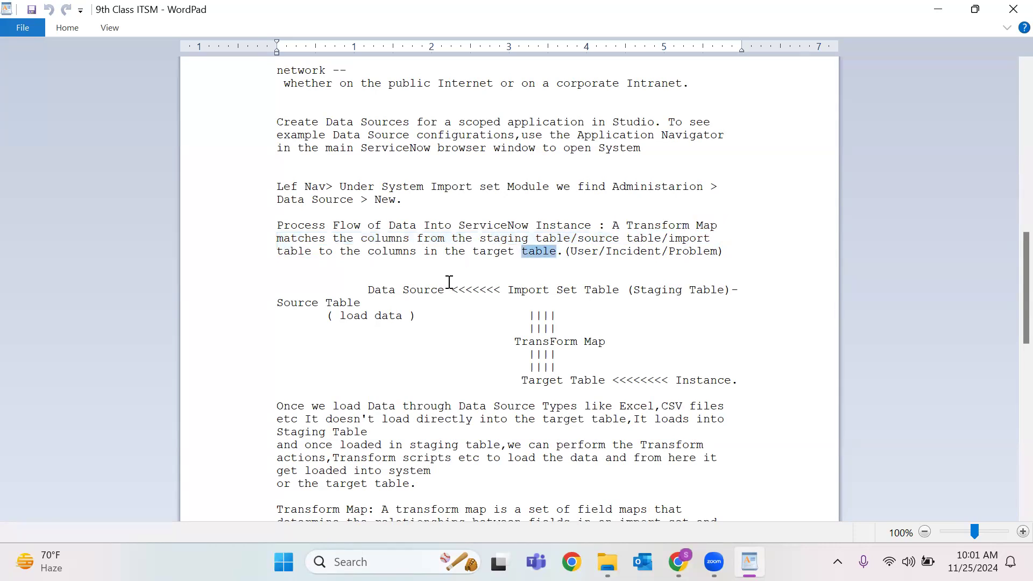
Trace the data flow diagram: Data Source, Staging Table, load data, Transform Map, Target Table.
{"action": "left_click_drag", "start_coordinate": [369, 291], "coordinate": [630, 290]}
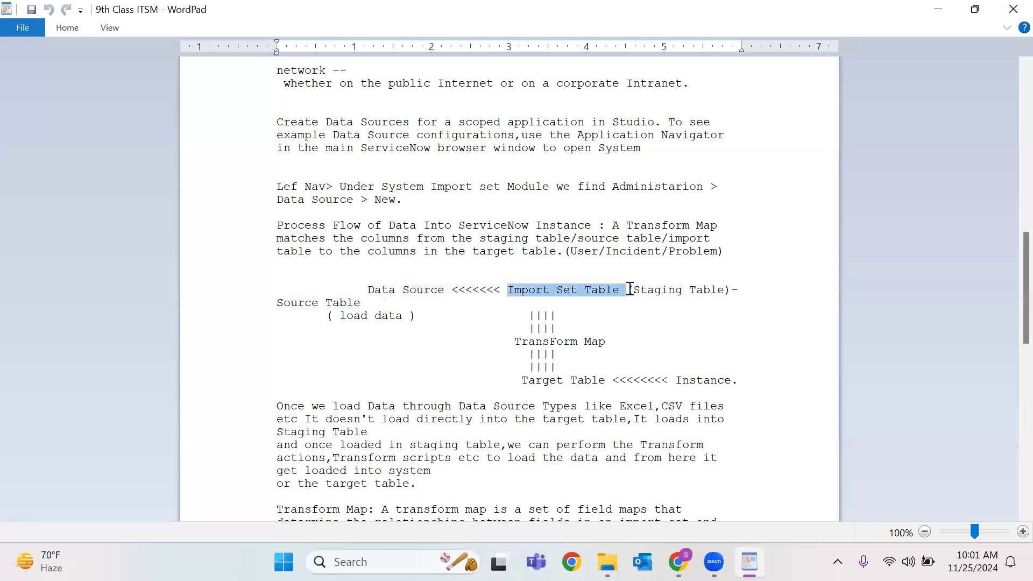
{"action": "double_click", "coordinate": [661, 290]}
{"action": "double_click", "coordinate": [689, 289]}
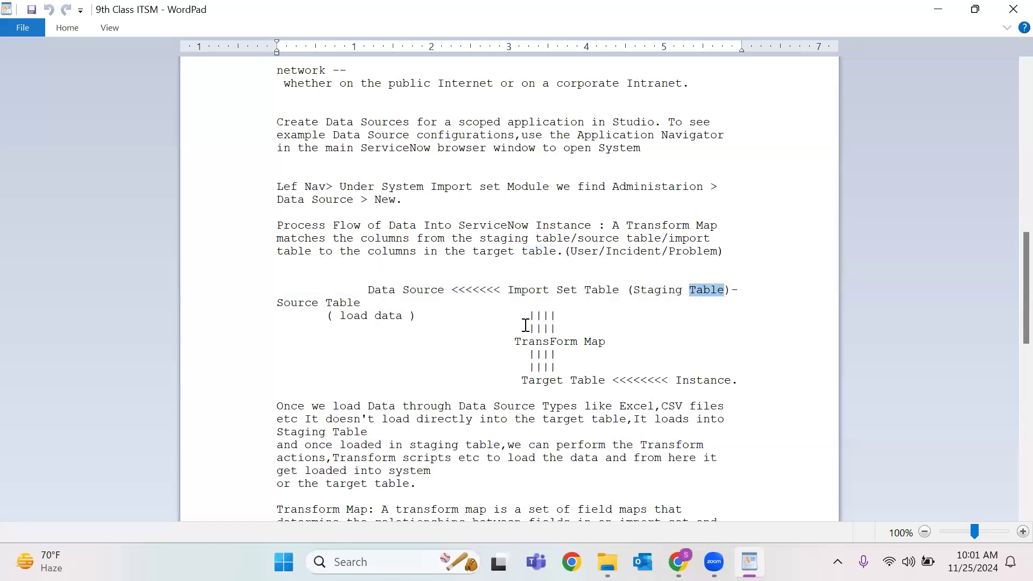
{"action": "left_click_drag", "start_coordinate": [324, 314], "coordinate": [446, 323]}
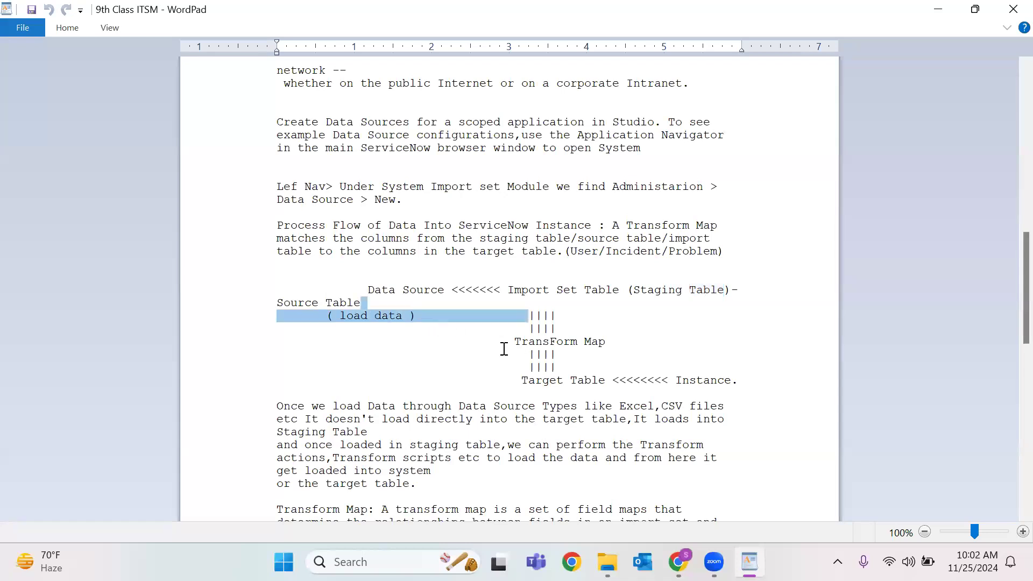
{"action": "left_click_drag", "start_coordinate": [497, 346], "coordinate": [636, 346]}
{"action": "left_click_drag", "start_coordinate": [510, 388], "coordinate": [604, 391]}
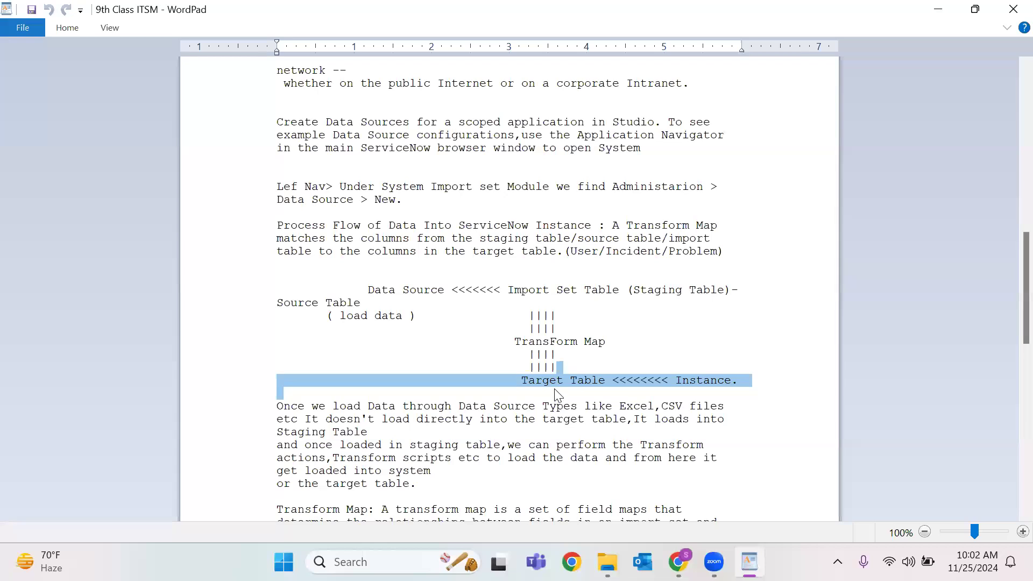
{"action": "double_click", "coordinate": [572, 291]}
{"action": "double_click", "coordinate": [579, 383]}
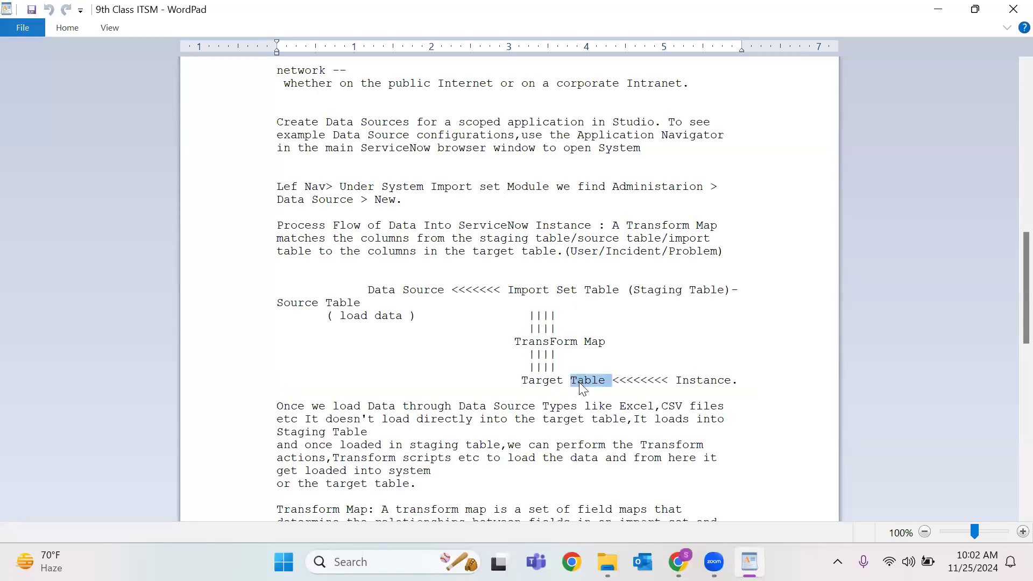
{"action": "triple_click", "coordinate": [539, 379]}
{"action": "left_click_drag", "start_coordinate": [784, 374], "coordinate": [612, 295]}
{"action": "scroll", "coordinate": [302, 329], "scroll_direction": "down", "scroll_amount": 2}
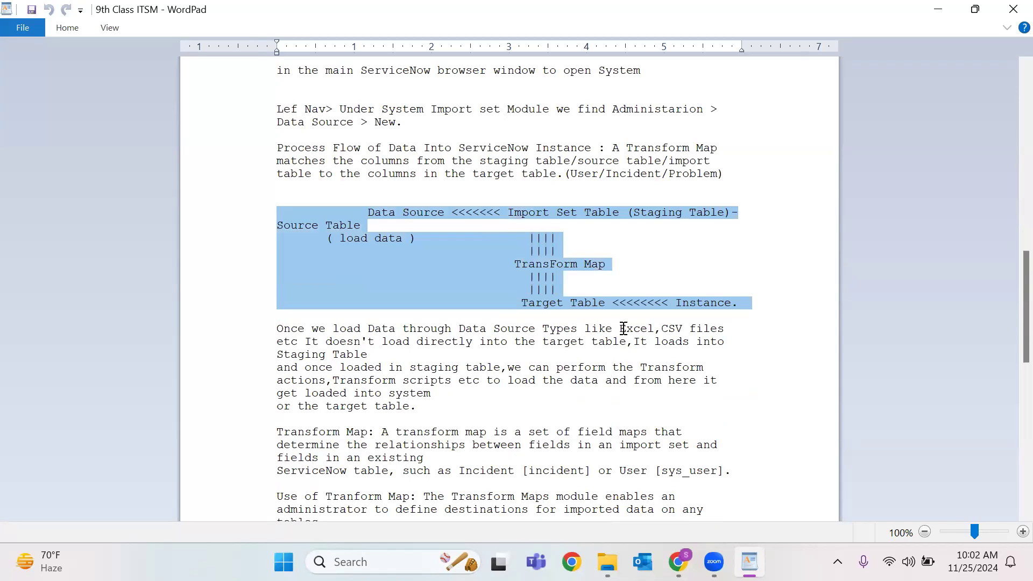
{"action": "left_click", "coordinate": [662, 329]}
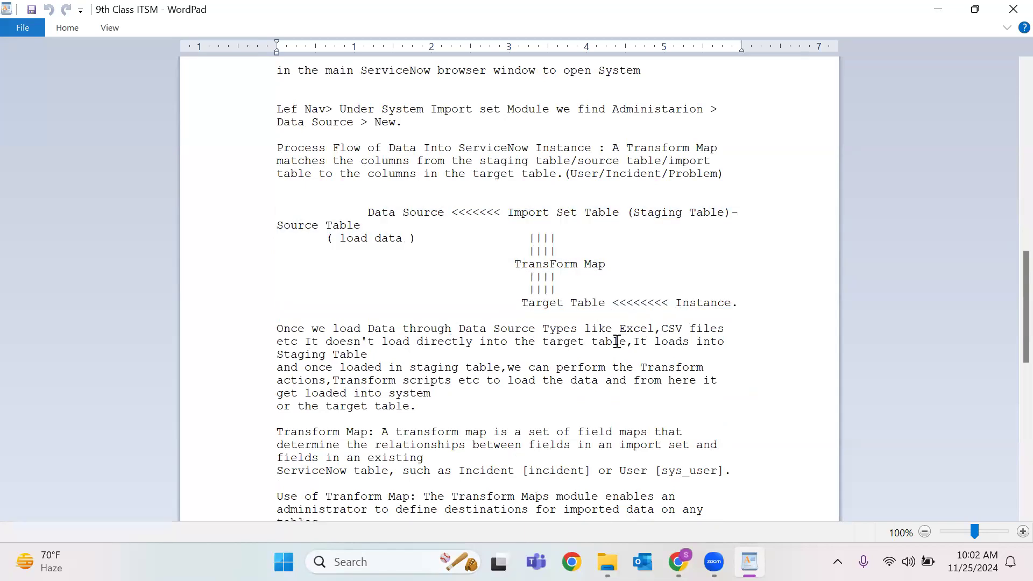
Highlight the staging table explanation and the transform actions sentence.
{"action": "double_click", "coordinate": [328, 355]}
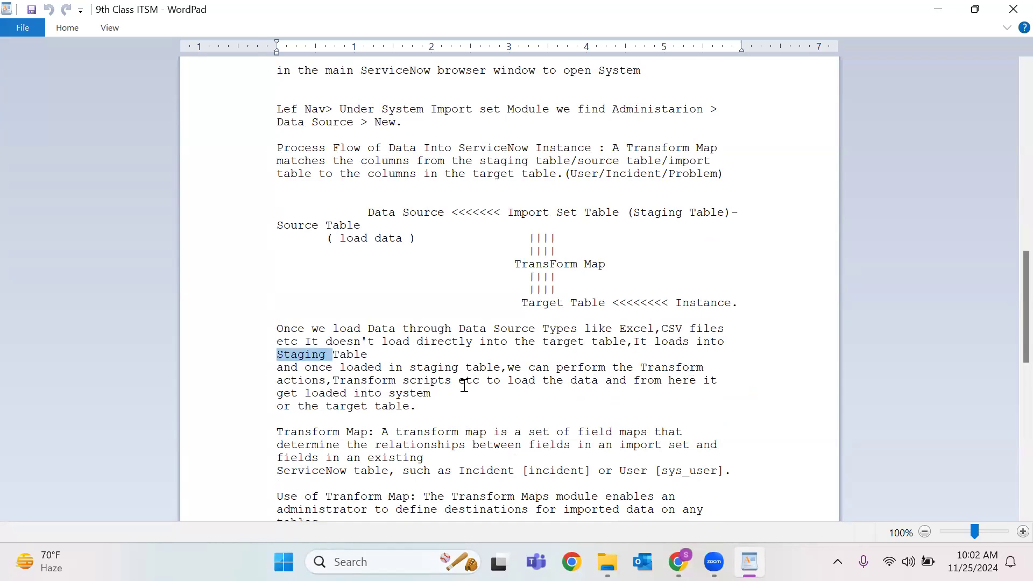
{"action": "left_click_drag", "start_coordinate": [442, 389], "coordinate": [268, 381]}
{"action": "left_click_drag", "start_coordinate": [431, 408], "coordinate": [258, 328]}
{"action": "left_click", "coordinate": [461, 407]}
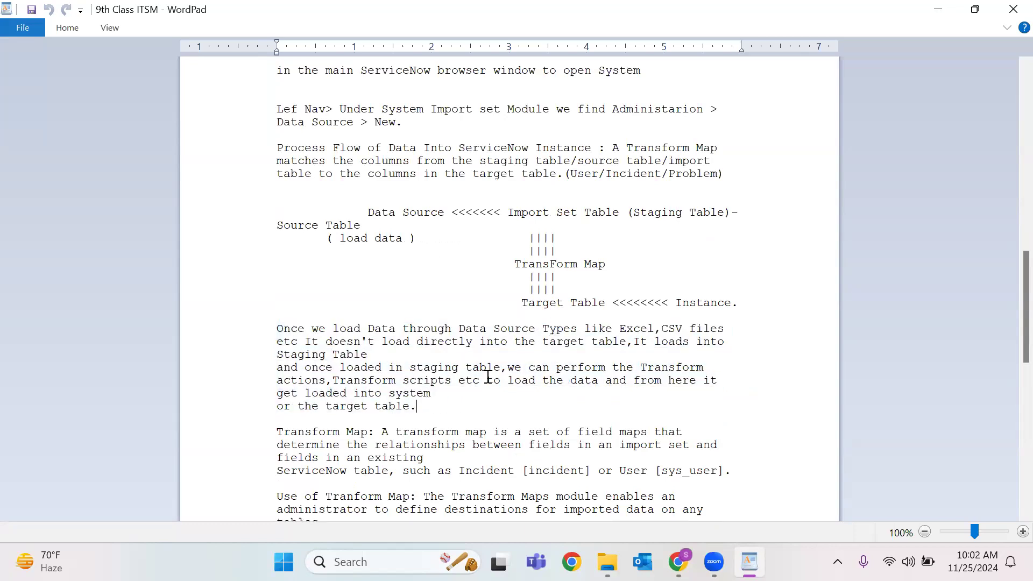
{"action": "scroll", "coordinate": [488, 377], "scroll_direction": "down", "scroll_amount": 2}
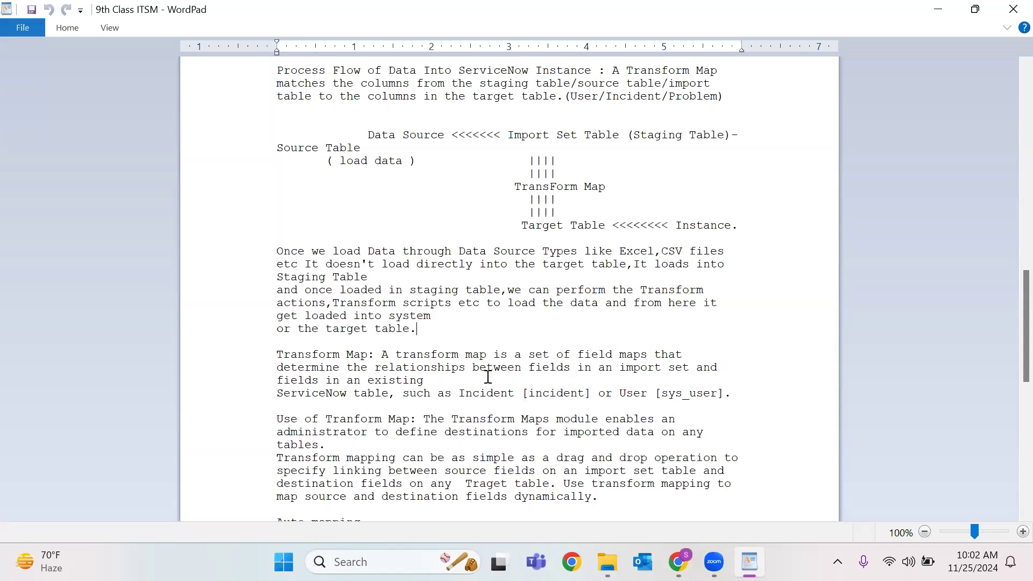
{"action": "scroll", "coordinate": [488, 377], "scroll_direction": "down", "scroll_amount": 3}
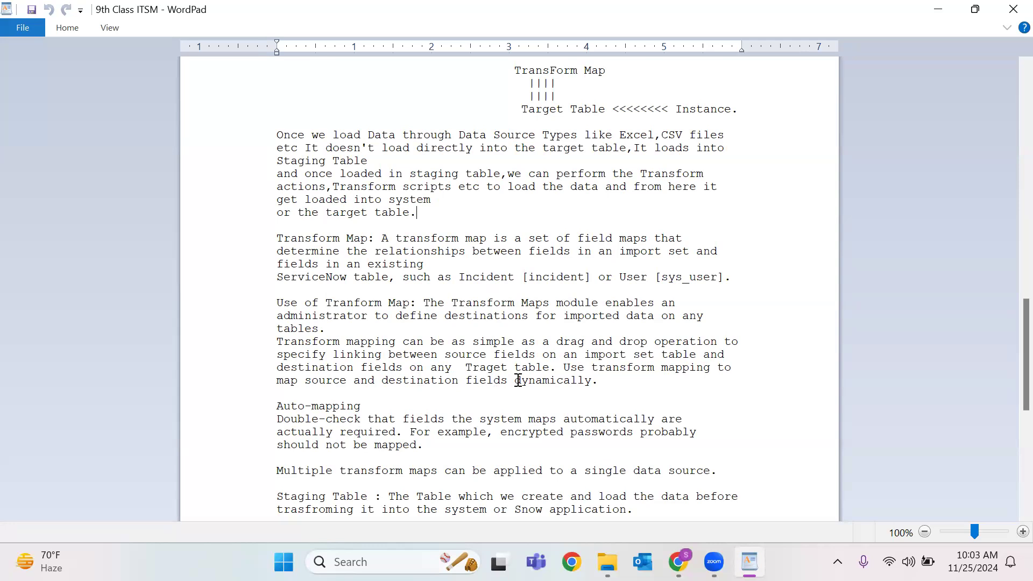
{"action": "left_click", "coordinate": [570, 382]}
{"action": "scroll", "coordinate": [280, 330], "scroll_direction": "down", "scroll_amount": 2}
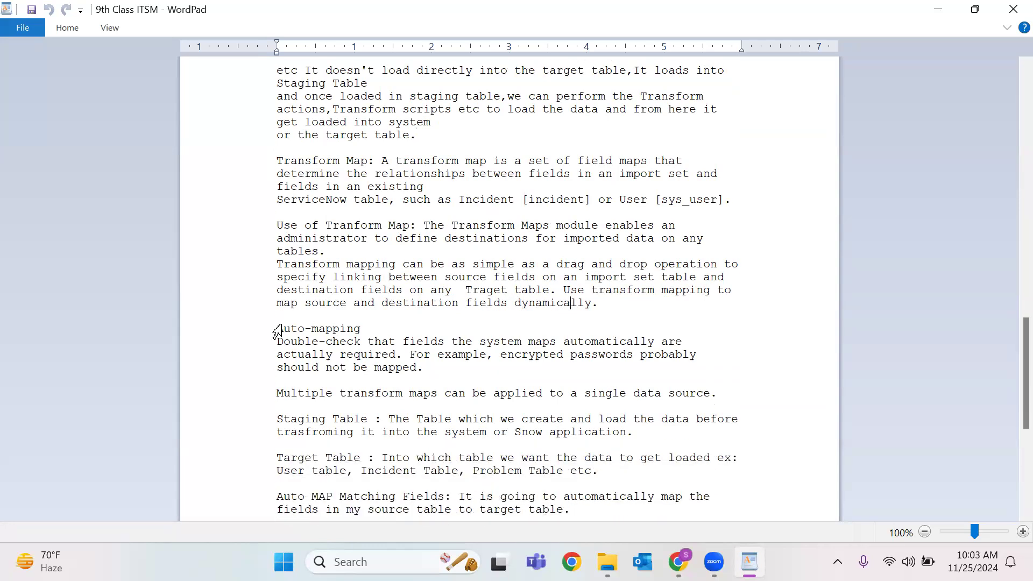
{"action": "left_click_drag", "start_coordinate": [283, 333], "coordinate": [483, 378]}
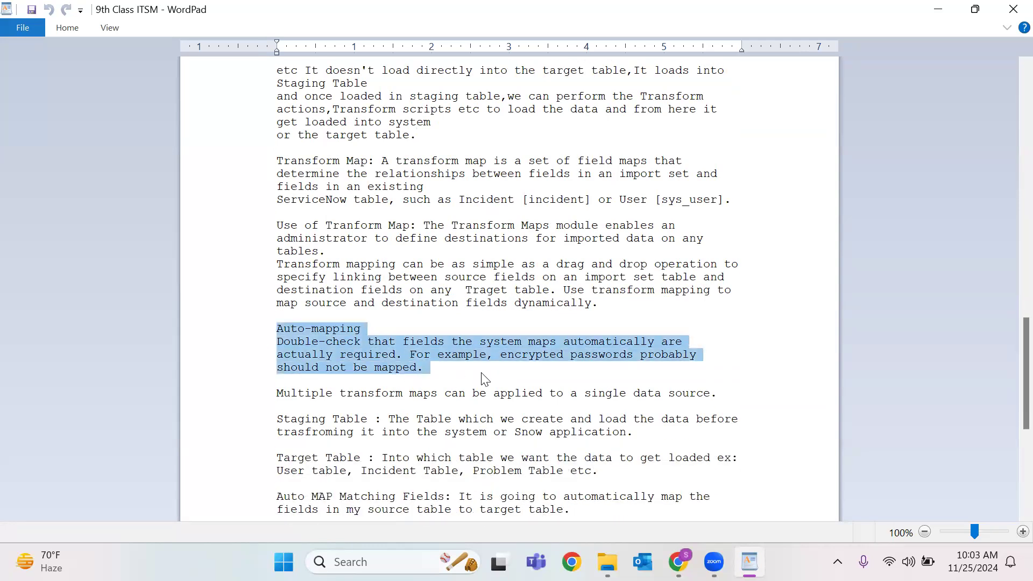
{"action": "left_click", "coordinate": [338, 346]}
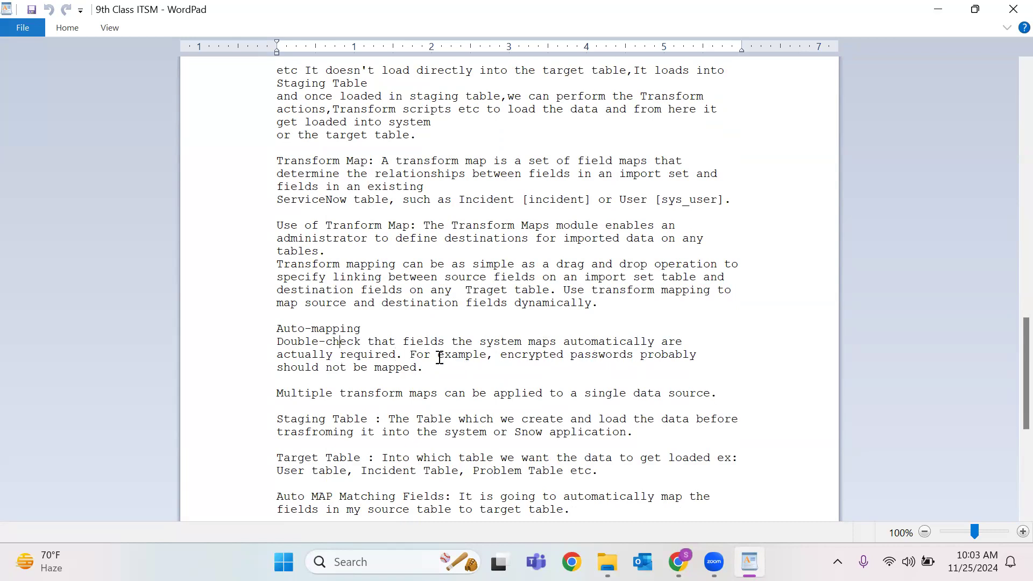
{"action": "left_click_drag", "start_coordinate": [434, 366], "coordinate": [248, 319]}
{"action": "left_click", "coordinate": [382, 388]}
{"action": "left_click_drag", "start_coordinate": [438, 369], "coordinate": [240, 330]}
{"action": "left_click", "coordinate": [457, 374]}
{"action": "left_click_drag", "start_coordinate": [431, 369], "coordinate": [264, 325]}
{"action": "scroll", "coordinate": [508, 339], "scroll_direction": "down", "scroll_amount": 2}
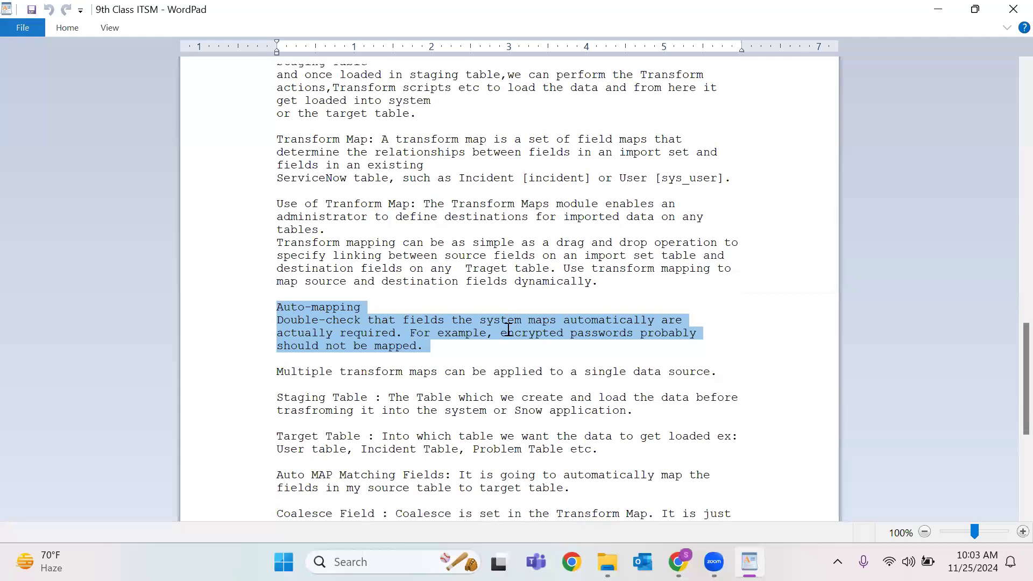
{"action": "double_click", "coordinate": [392, 316]}
{"action": "left_click", "coordinate": [570, 315]}
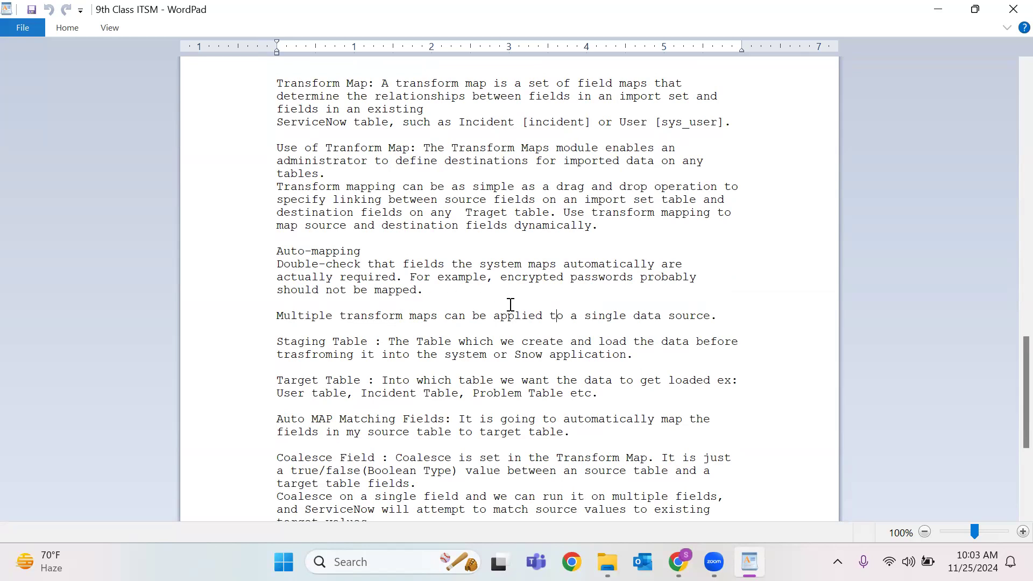
{"action": "left_click", "coordinate": [267, 320]}
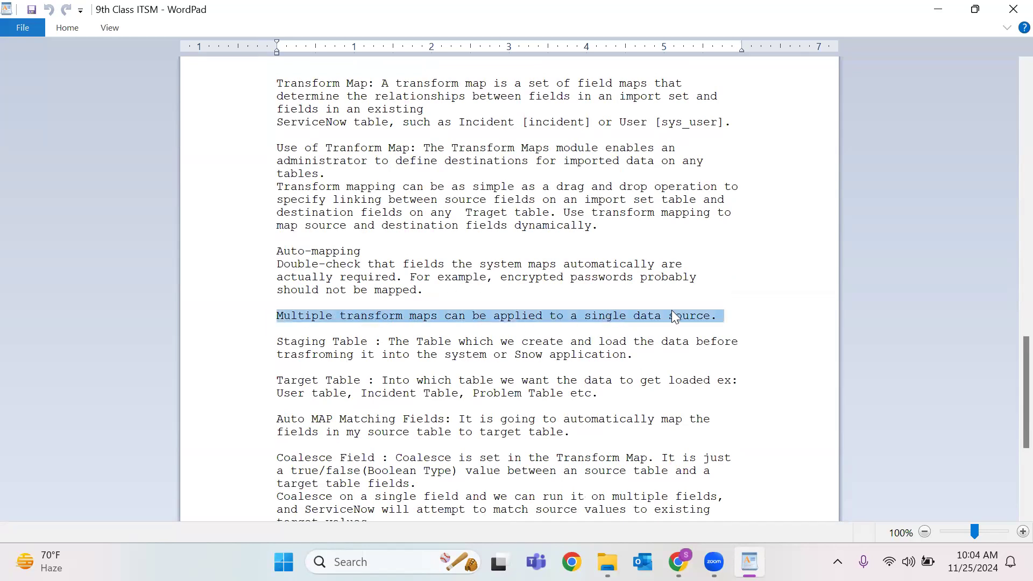
{"action": "left_click", "coordinate": [312, 344]}
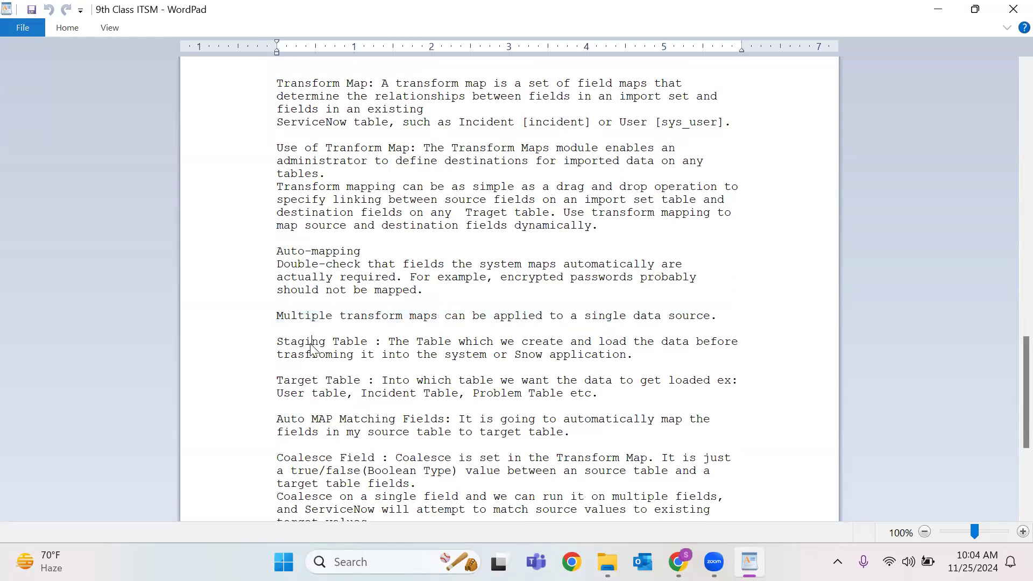
{"action": "double_click", "coordinate": [311, 345]}
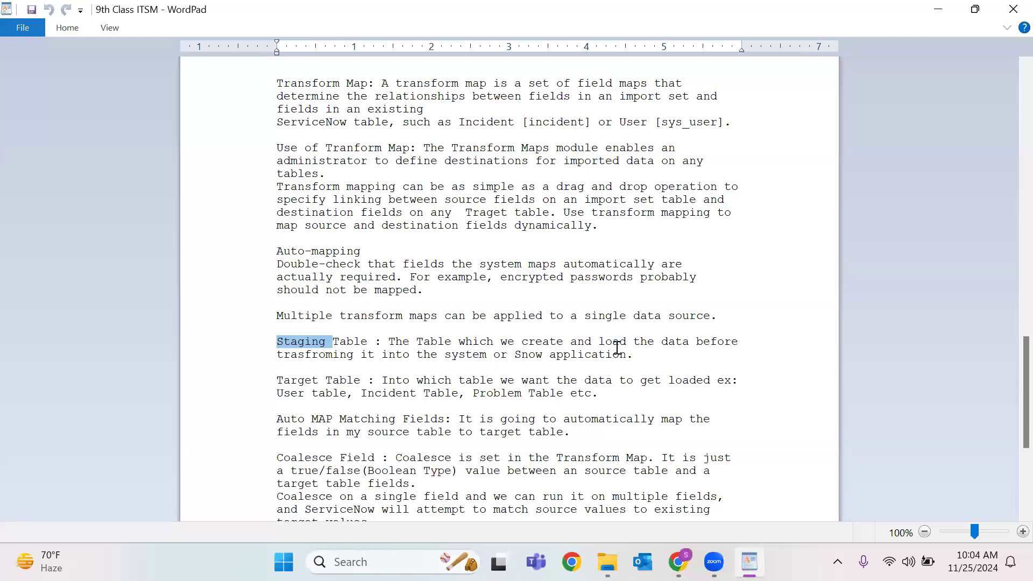
{"action": "scroll", "coordinate": [623, 352], "scroll_direction": "down", "scroll_amount": 1}
{"action": "left_click", "coordinate": [326, 341]}
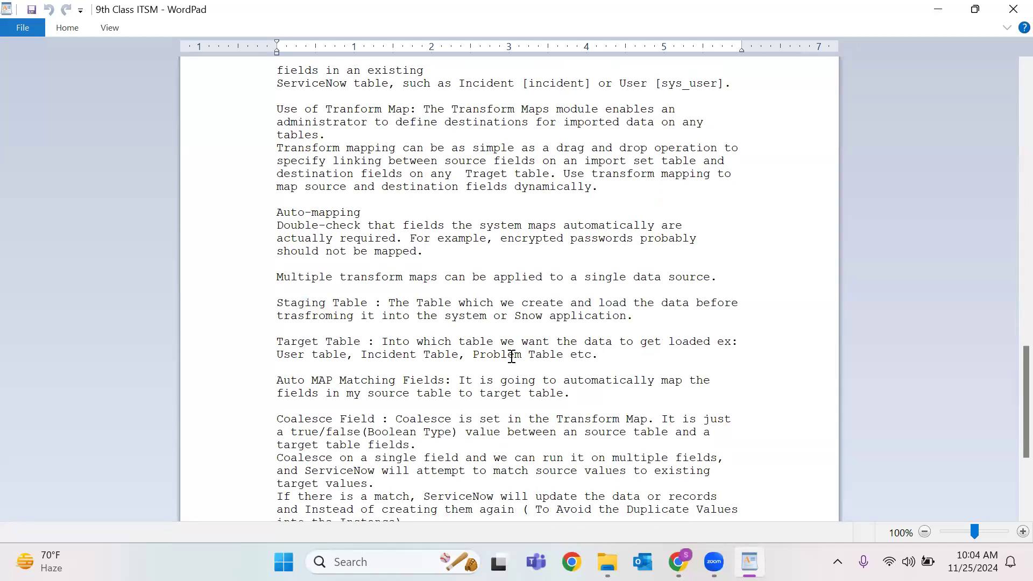
{"action": "triple_click", "coordinate": [291, 339]}
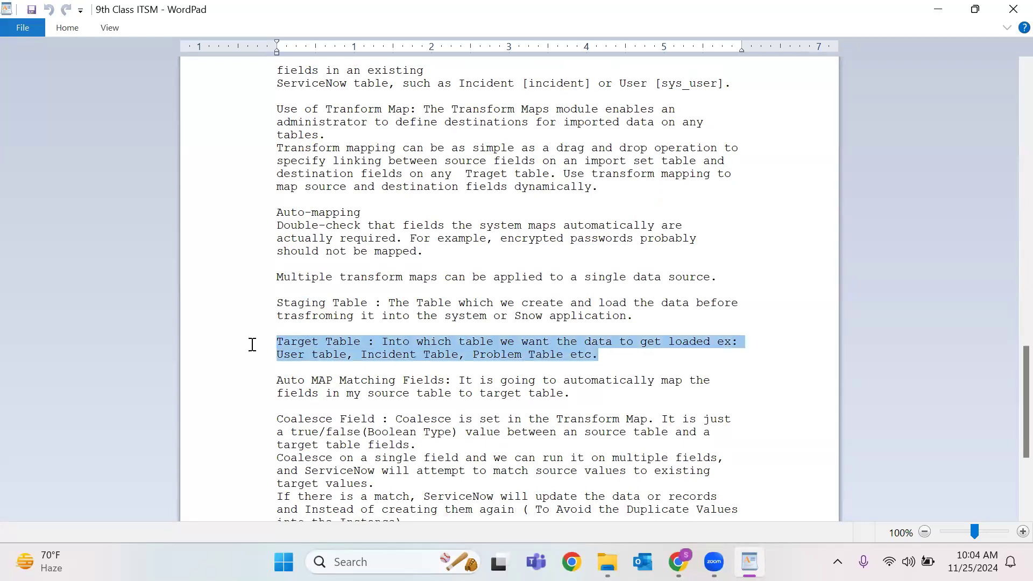
{"action": "scroll", "coordinate": [423, 323], "scroll_direction": "down", "scroll_amount": 2}
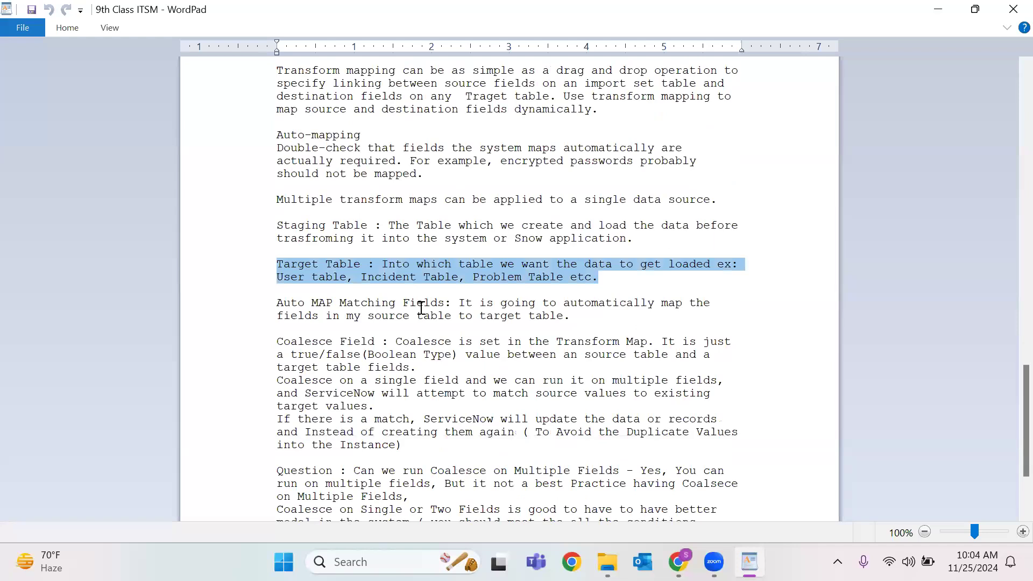
{"action": "double_click", "coordinate": [426, 303]}
{"action": "double_click", "coordinate": [593, 303]}
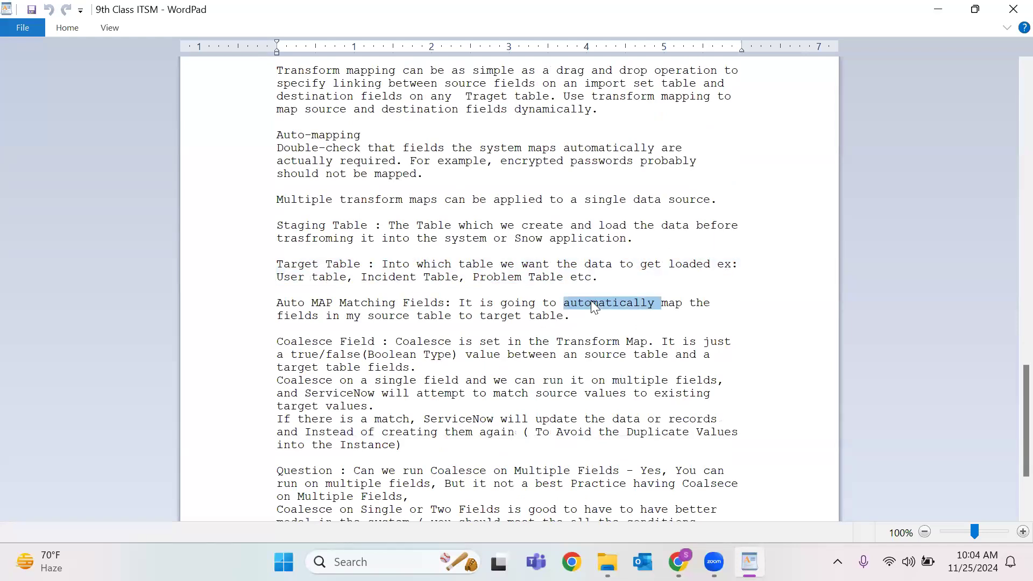
{"action": "left_click_drag", "start_coordinate": [570, 316], "coordinate": [236, 285]}
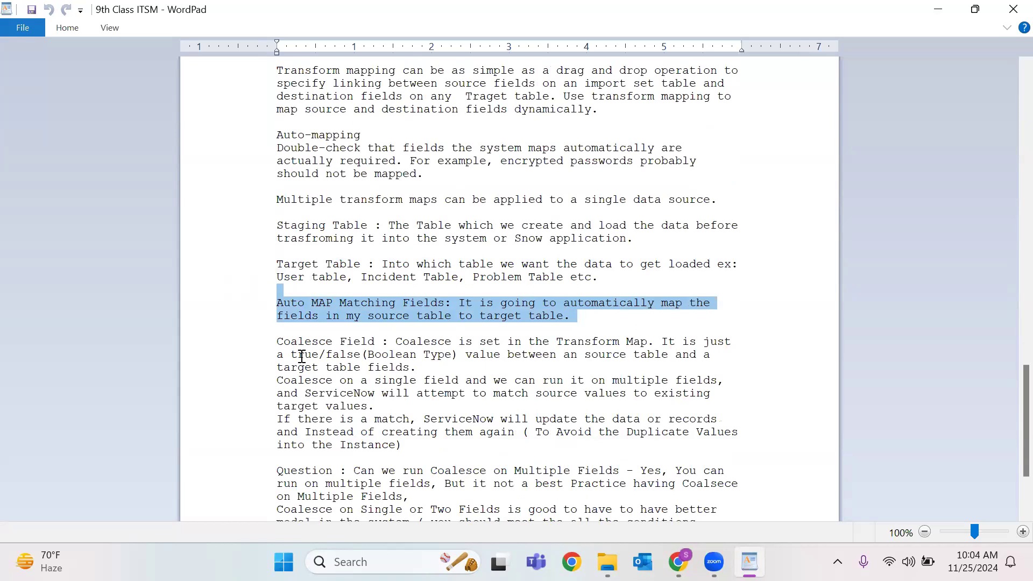
{"action": "scroll", "coordinate": [297, 345], "scroll_direction": "down", "scroll_amount": 3}
{"action": "double_click", "coordinate": [282, 224]}
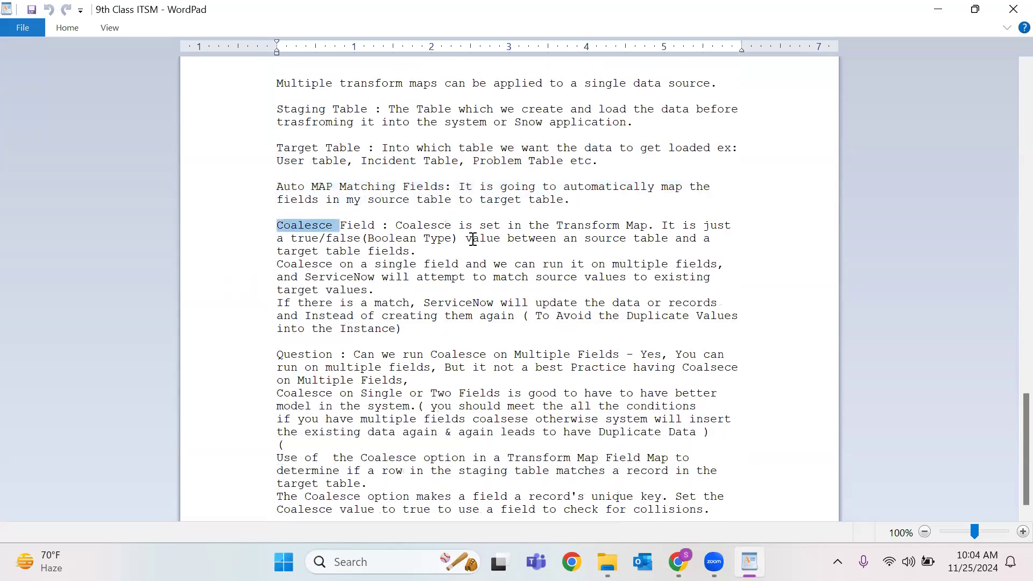
{"action": "double_click", "coordinate": [483, 226]}
{"action": "left_click", "coordinate": [592, 230]}
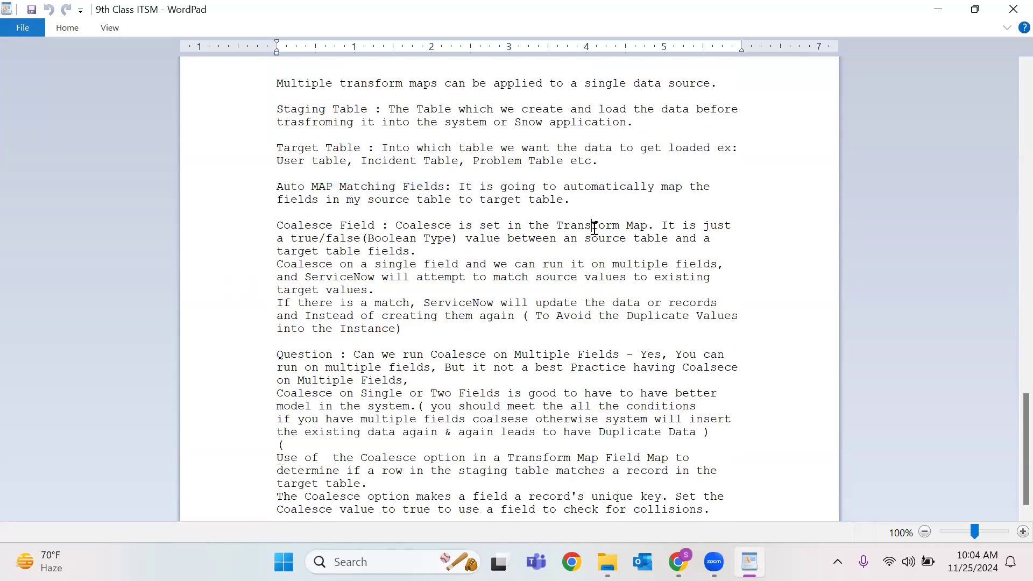
{"action": "double_click", "coordinate": [711, 225]}
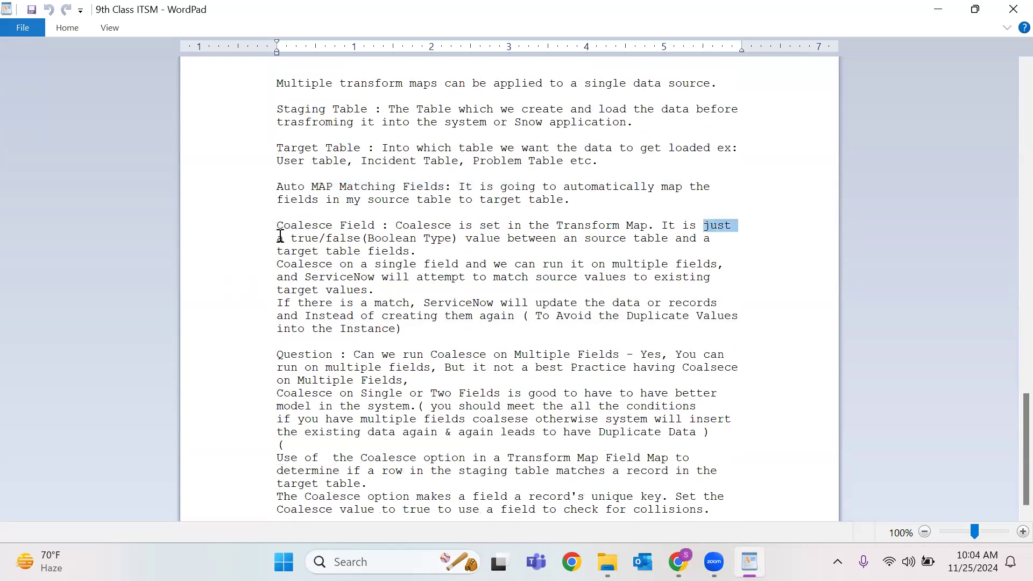
{"action": "double_click", "coordinate": [437, 238]}
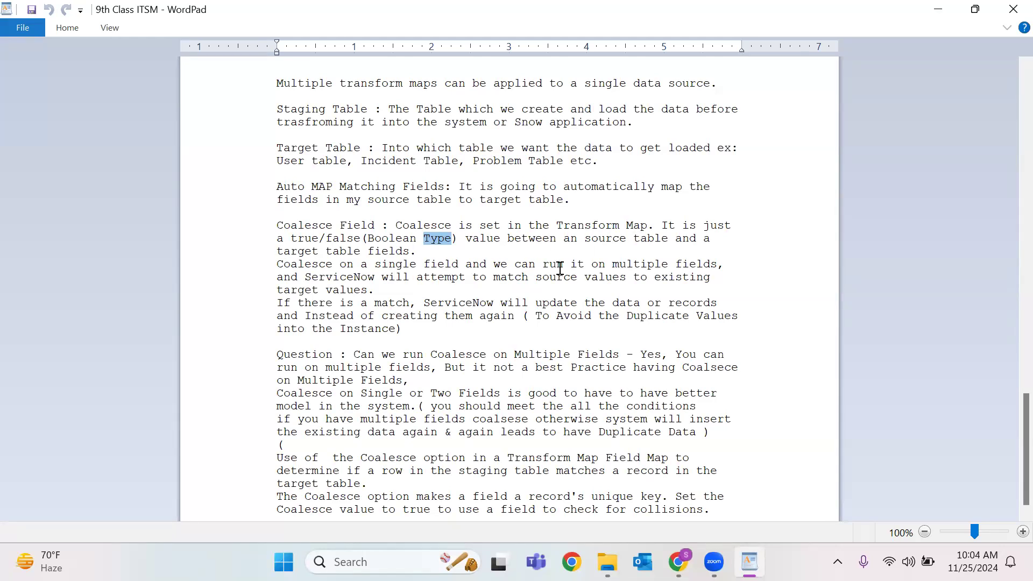
{"action": "left_click_drag", "start_coordinate": [731, 264], "coordinate": [266, 265]}
{"action": "left_click_drag", "start_coordinate": [413, 328], "coordinate": [263, 265]}
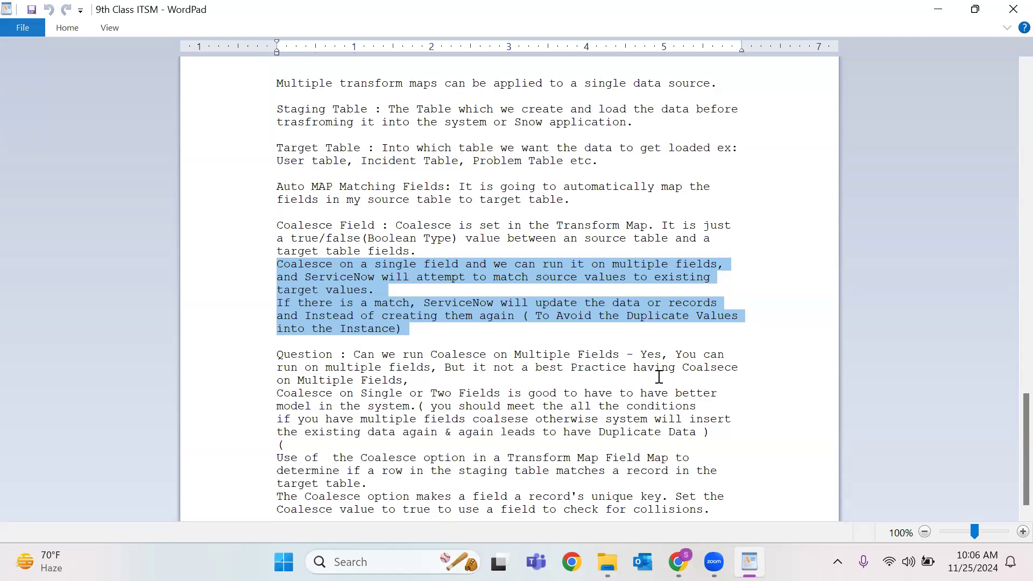
{"action": "left_click", "coordinate": [579, 373]}
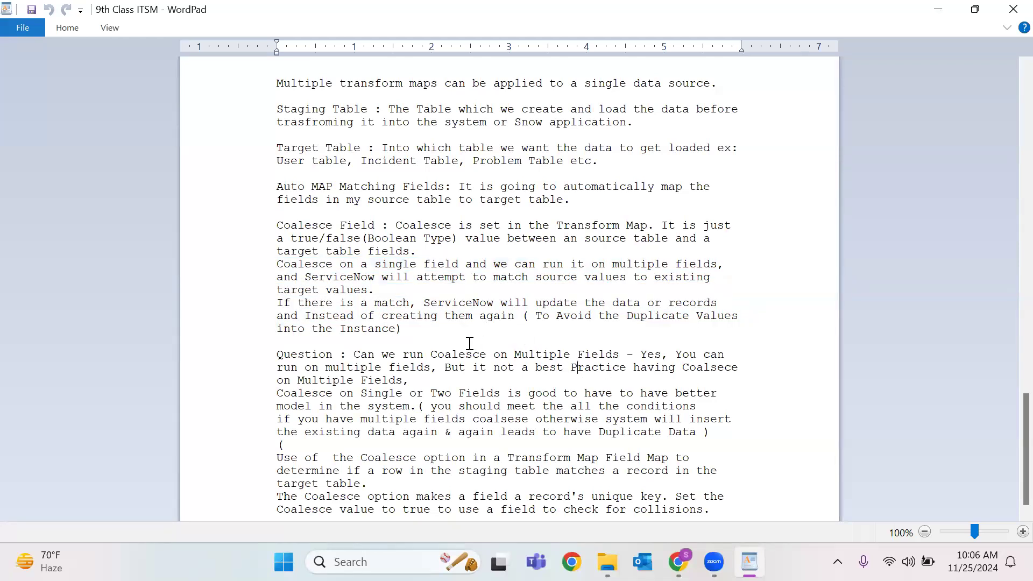
{"action": "left_click_drag", "start_coordinate": [403, 329], "coordinate": [256, 306]}
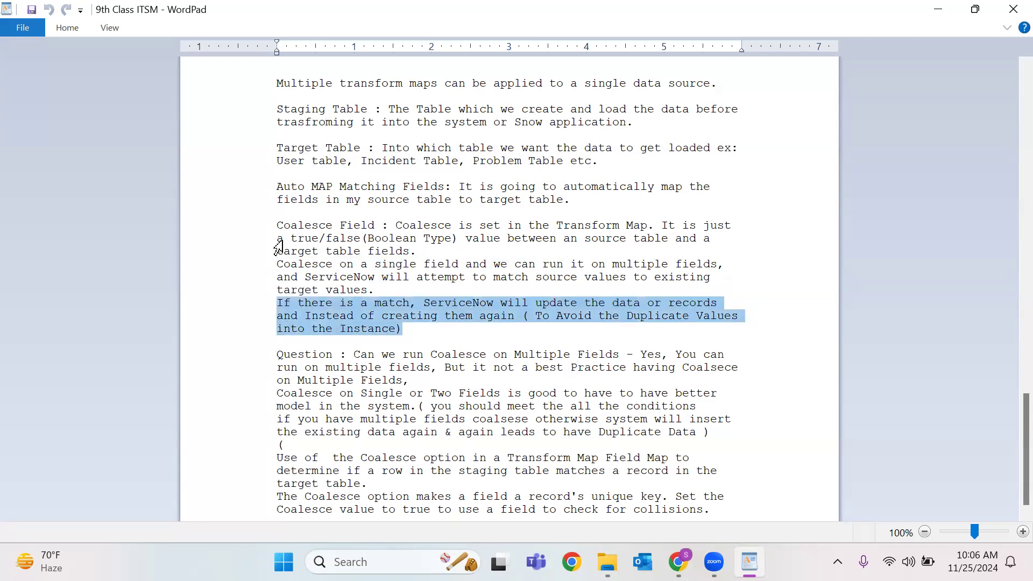
{"action": "left_click_drag", "start_coordinate": [271, 215], "coordinate": [351, 330]}
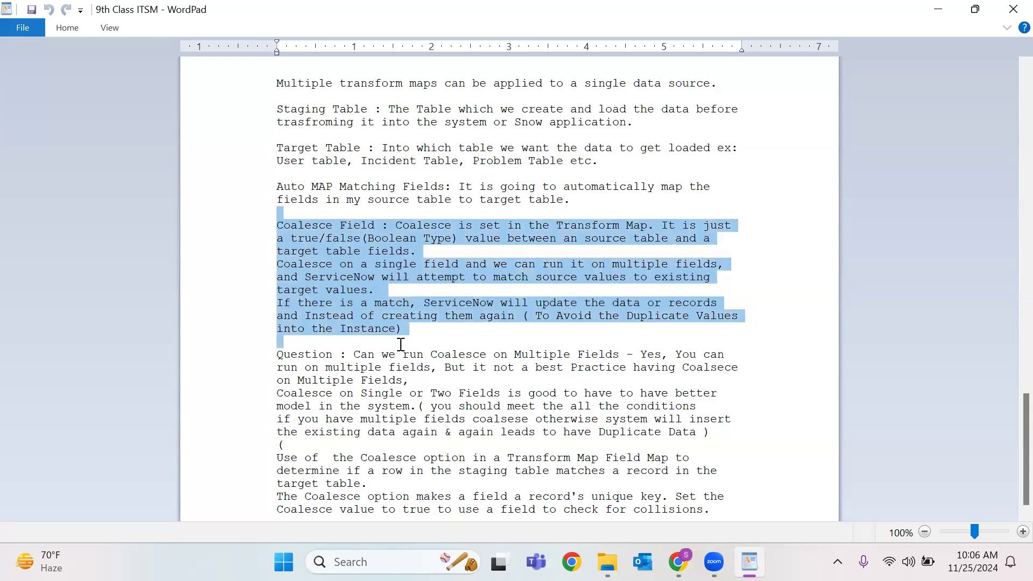
{"action": "left_click", "coordinate": [460, 343]}
{"action": "left_click", "coordinate": [274, 271]}
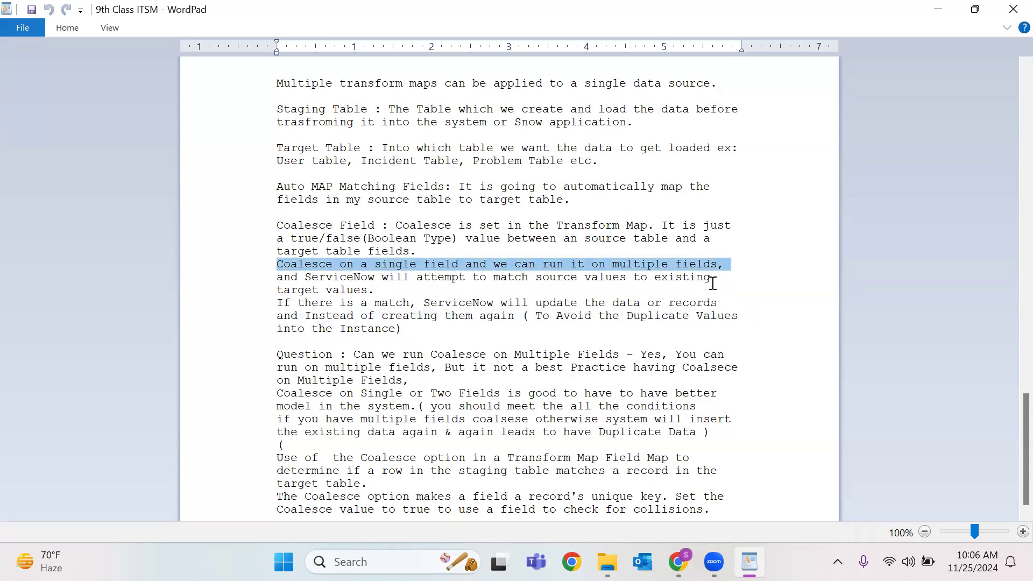
{"action": "left_click", "coordinate": [405, 306]}
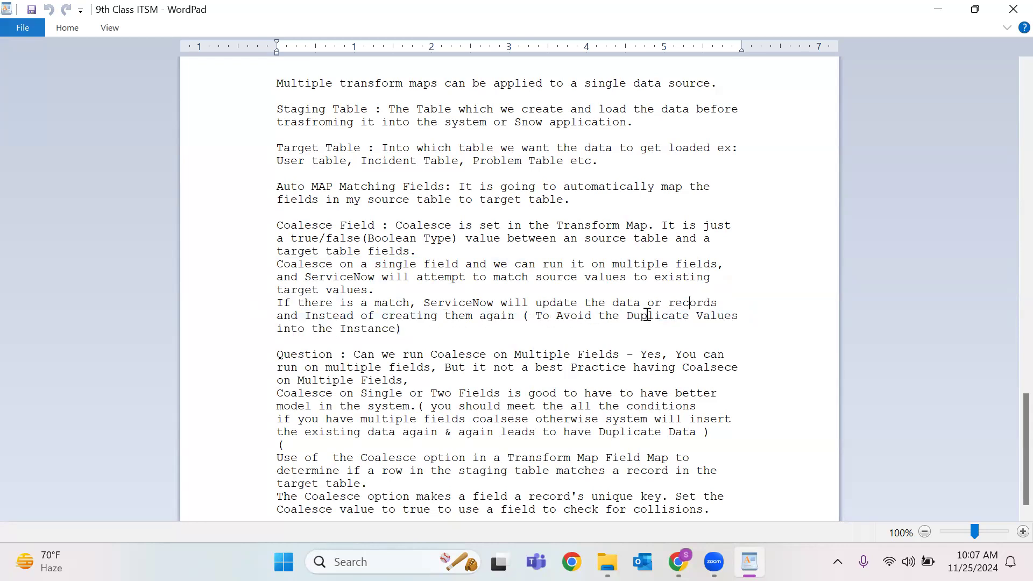
Highlight the coalesce question text through 'collisions.', then clear the highlighting.
{"action": "scroll", "coordinate": [371, 375], "scroll_direction": "down", "scroll_amount": 1}
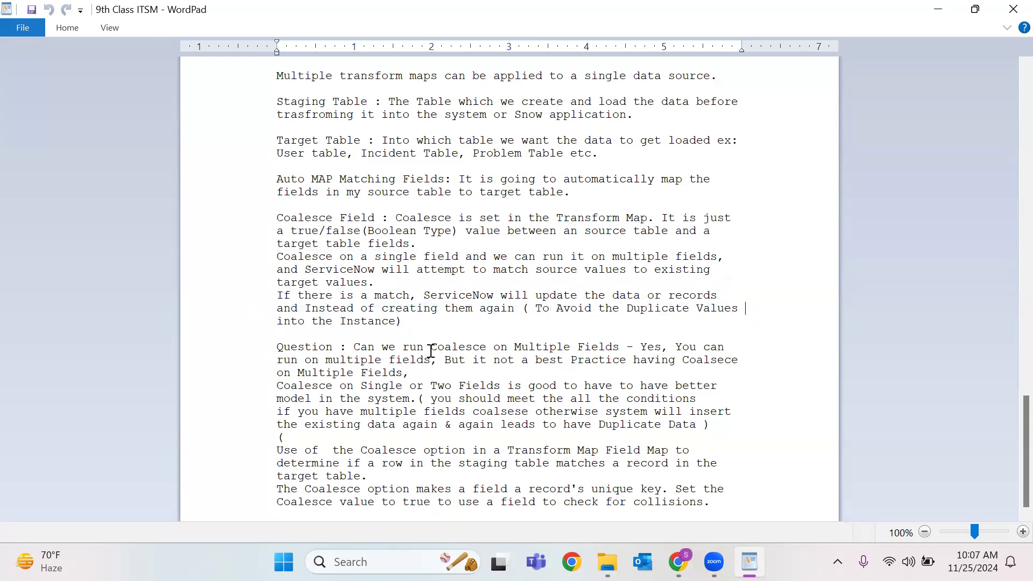
{"action": "left_click_drag", "start_coordinate": [276, 348], "coordinate": [716, 425]}
{"action": "left_click_drag", "start_coordinate": [752, 500], "coordinate": [752, 502]}
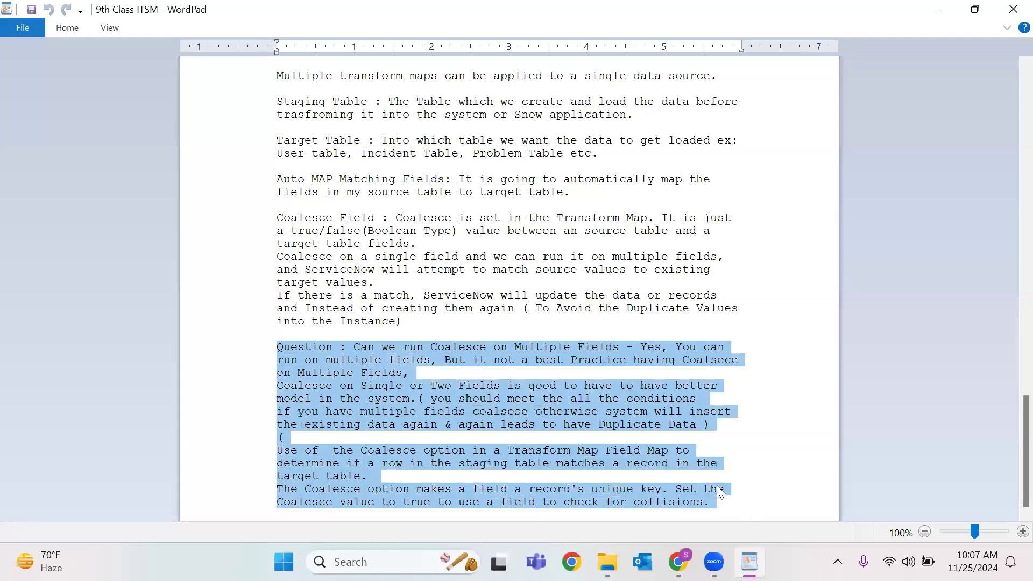
{"action": "left_click", "coordinate": [483, 410]}
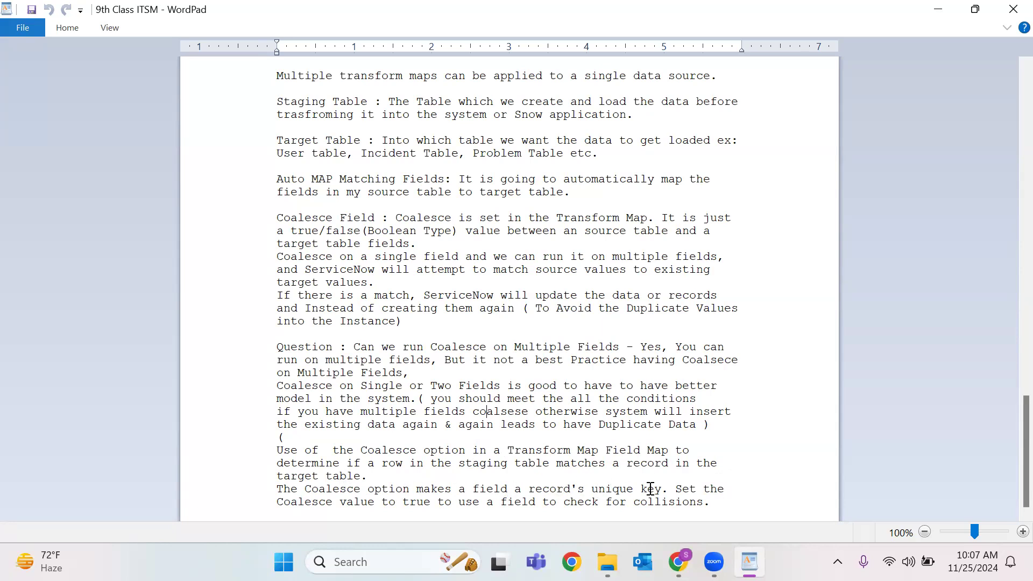
Select the sentence about a record's unique key, then clear the selection.
{"action": "left_click_drag", "start_coordinate": [278, 489], "coordinate": [659, 492]}
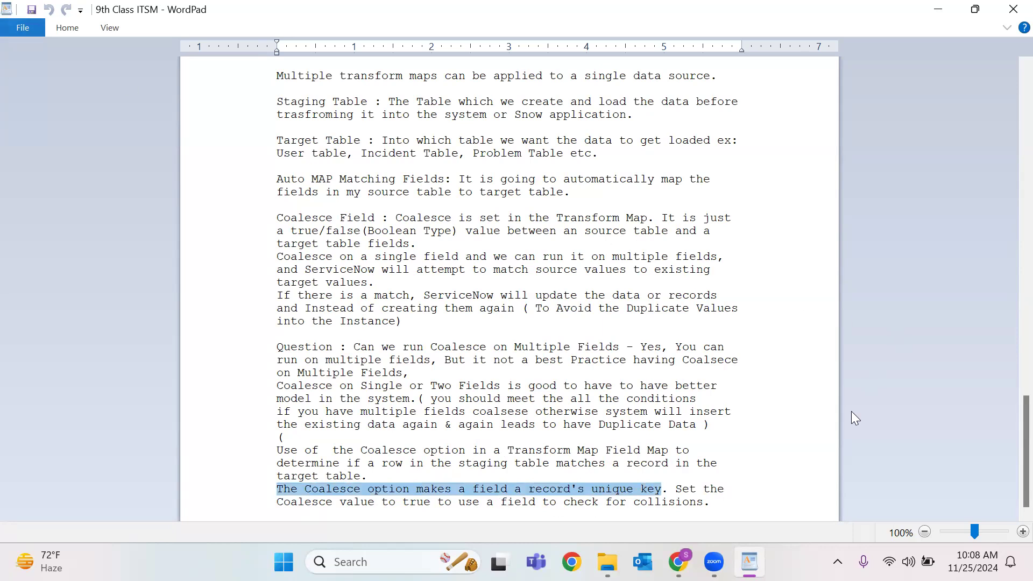
{"action": "left_click_drag", "start_coordinate": [718, 504], "coordinate": [761, 187]}
{"action": "left_click", "coordinate": [761, 187]}
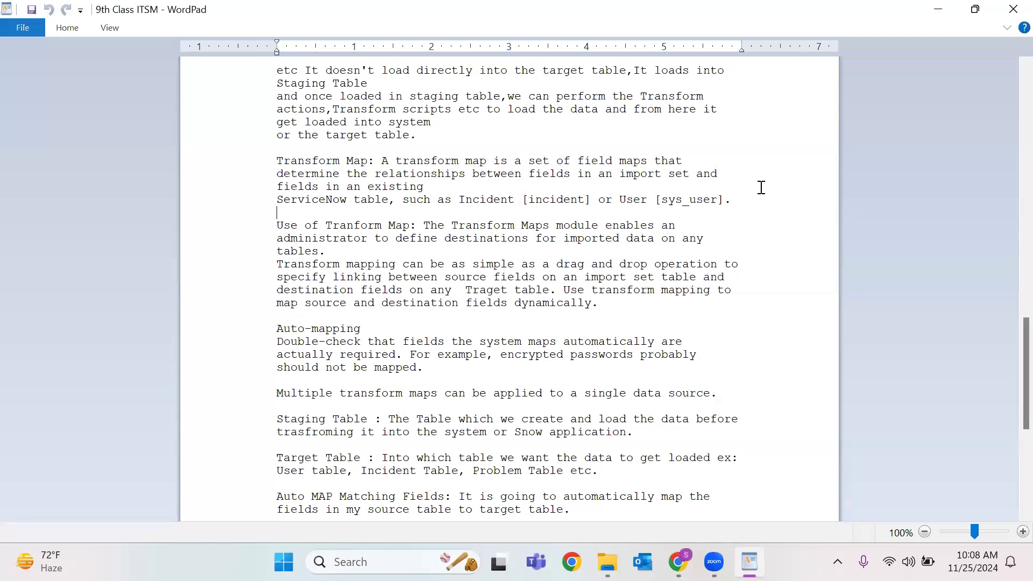
Return to the top of the notes and minimize WordPad to reveal the Table Transform Maps list.
{"action": "scroll", "coordinate": [714, 152], "scroll_direction": "up", "scroll_amount": 10}
{"action": "scroll", "coordinate": [714, 152], "scroll_direction": "up", "scroll_amount": 15}
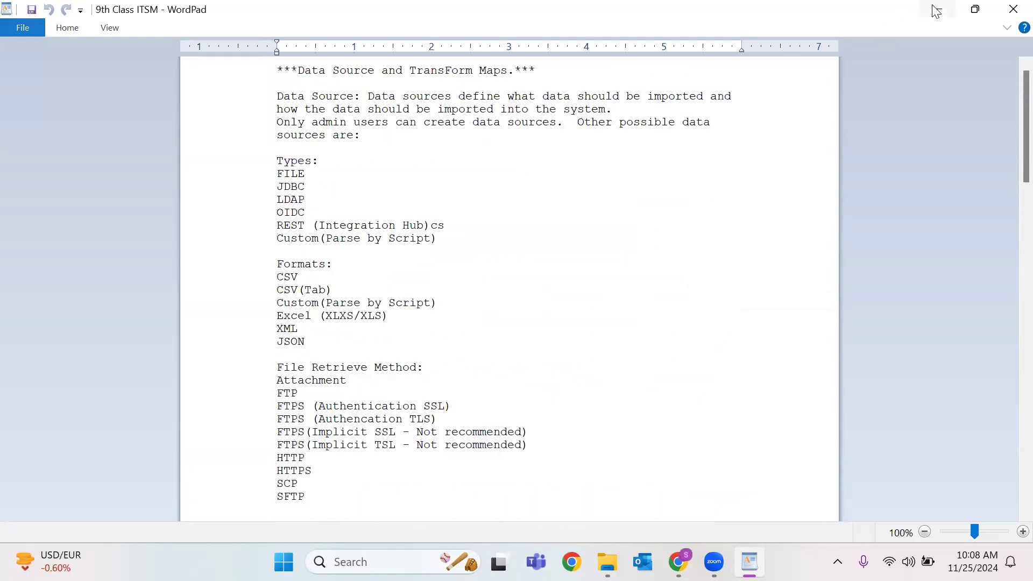
{"action": "left_click", "coordinate": [937, 10]}
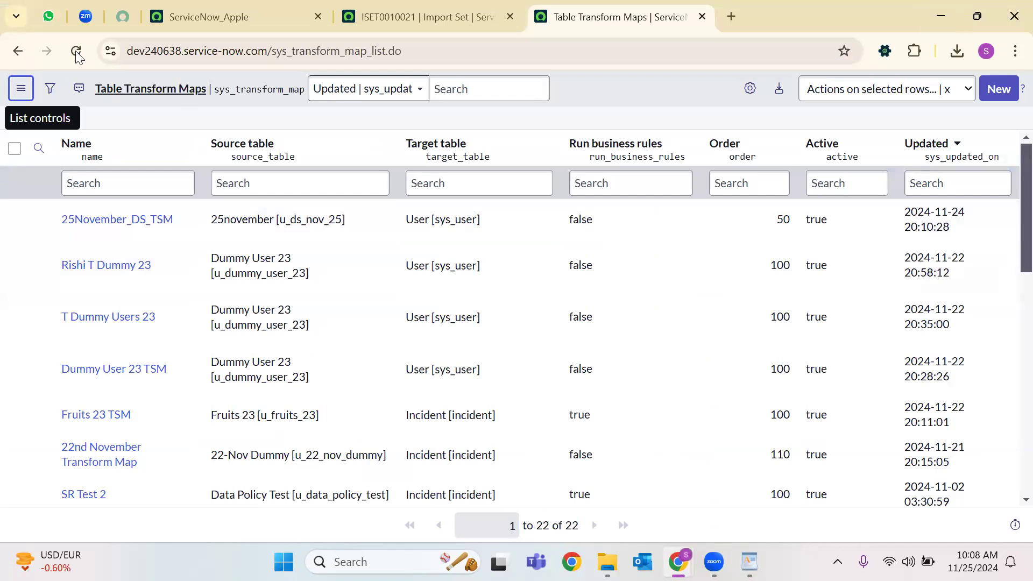
{"action": "left_click", "coordinate": [76, 51]}
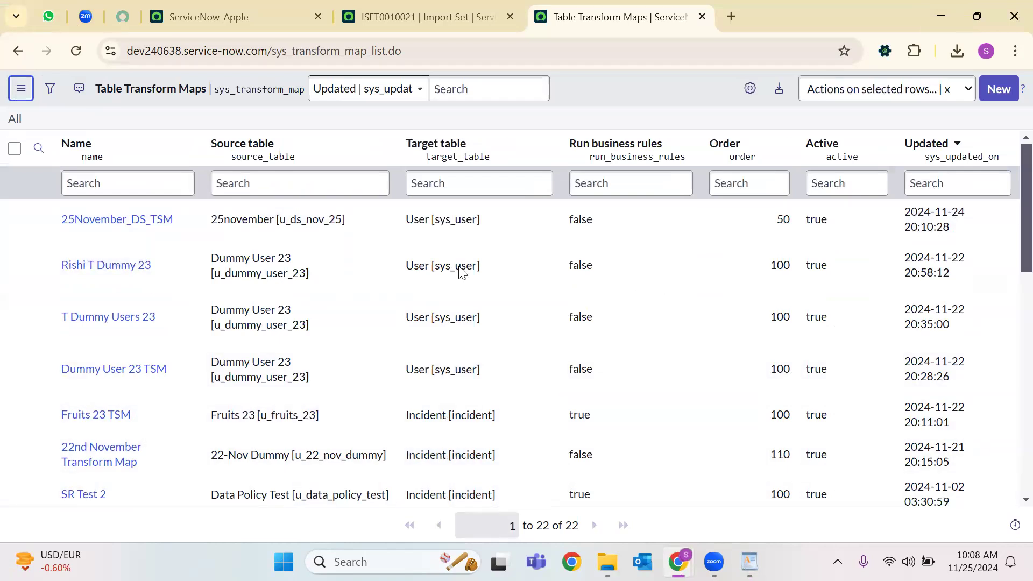
{"action": "left_click", "coordinate": [571, 96]}
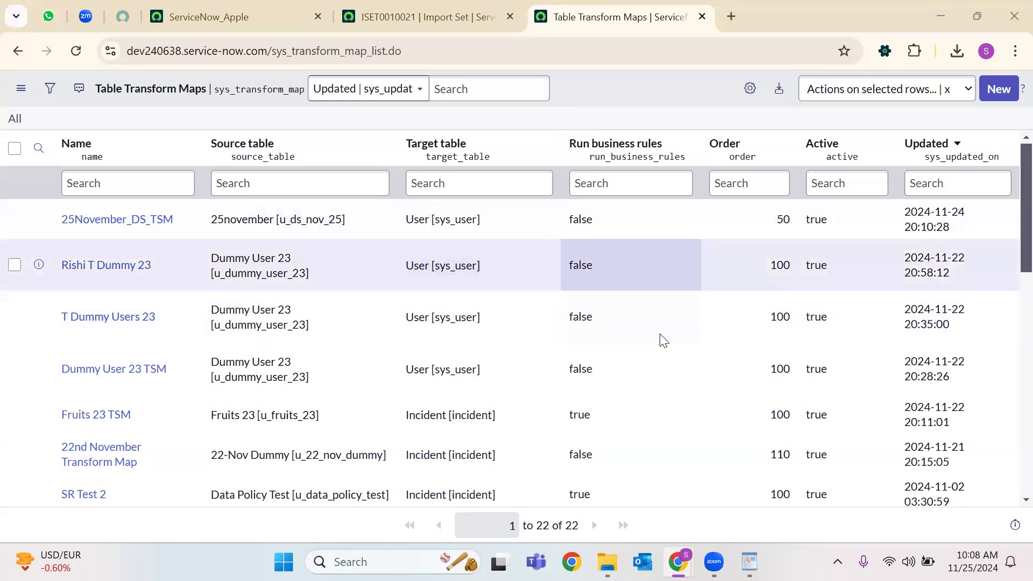
{"action": "double_click", "coordinate": [607, 323]}
{"action": "double_click", "coordinate": [594, 375]}
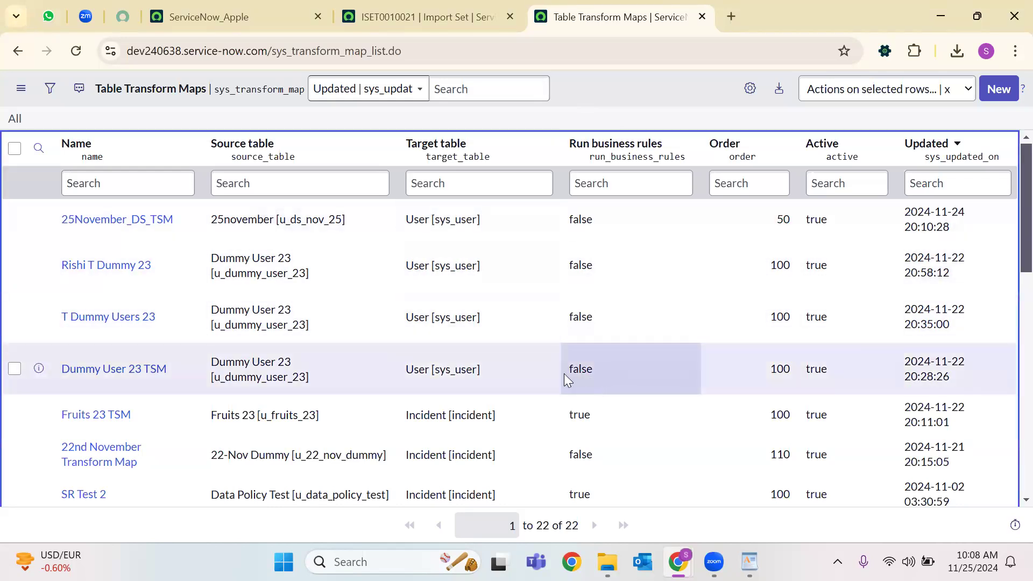
{"action": "double_click", "coordinate": [592, 420]}
{"action": "double_click", "coordinate": [592, 458]}
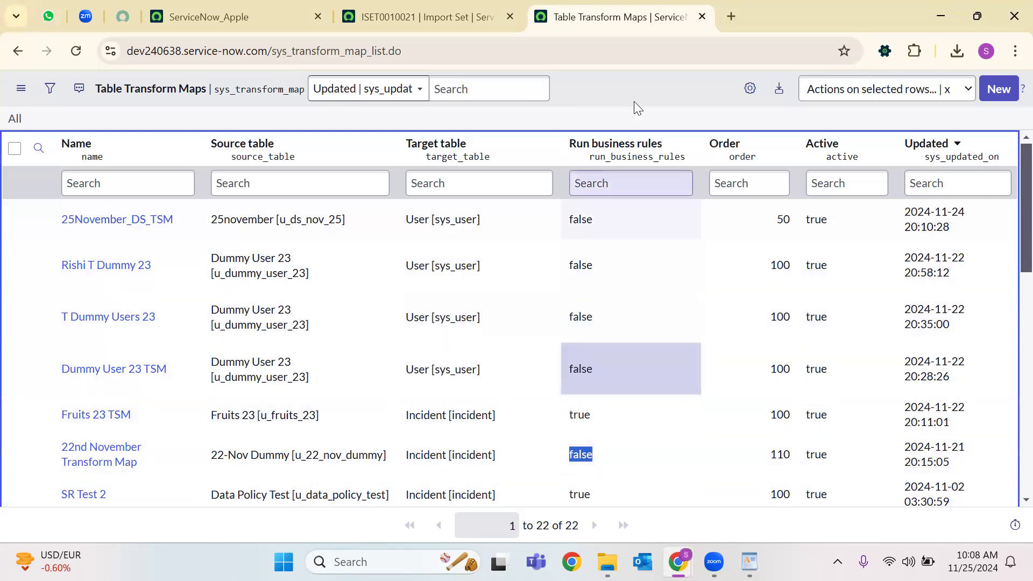
{"action": "left_click", "coordinate": [635, 95]}
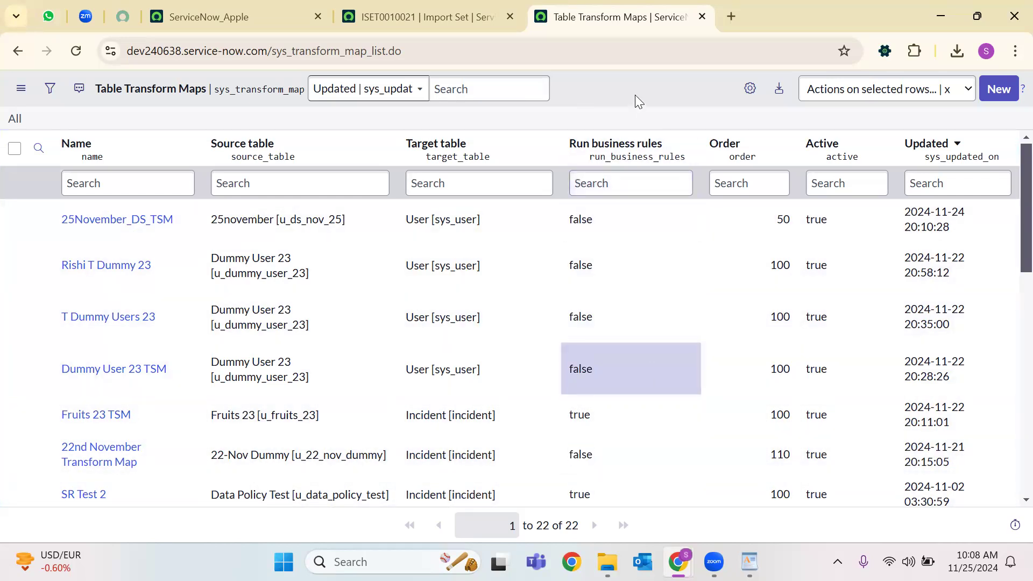